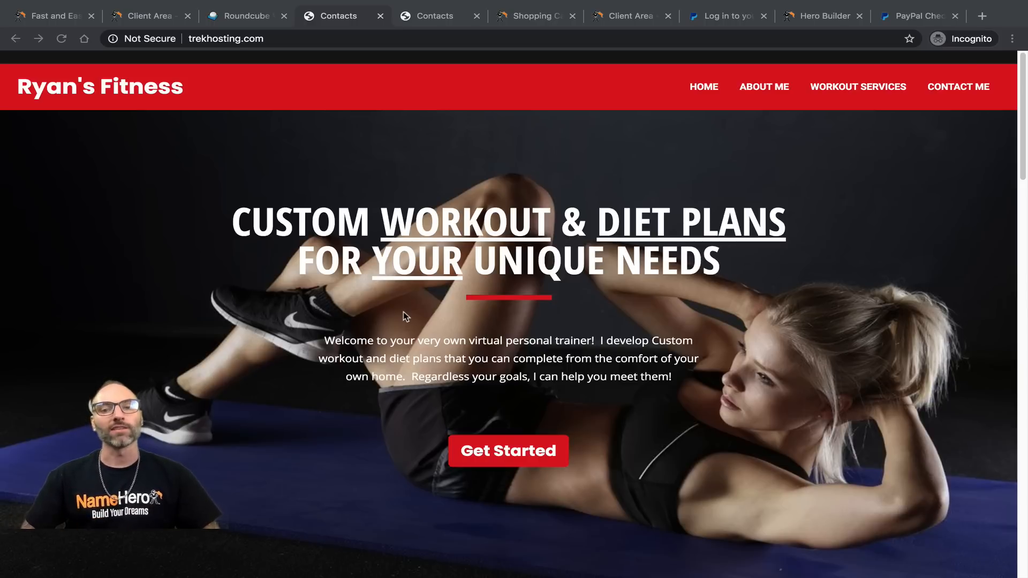
Step: Scroll the home page and open the Workout Services page via Gain Muscle
scroll(447, 323, down, 20)
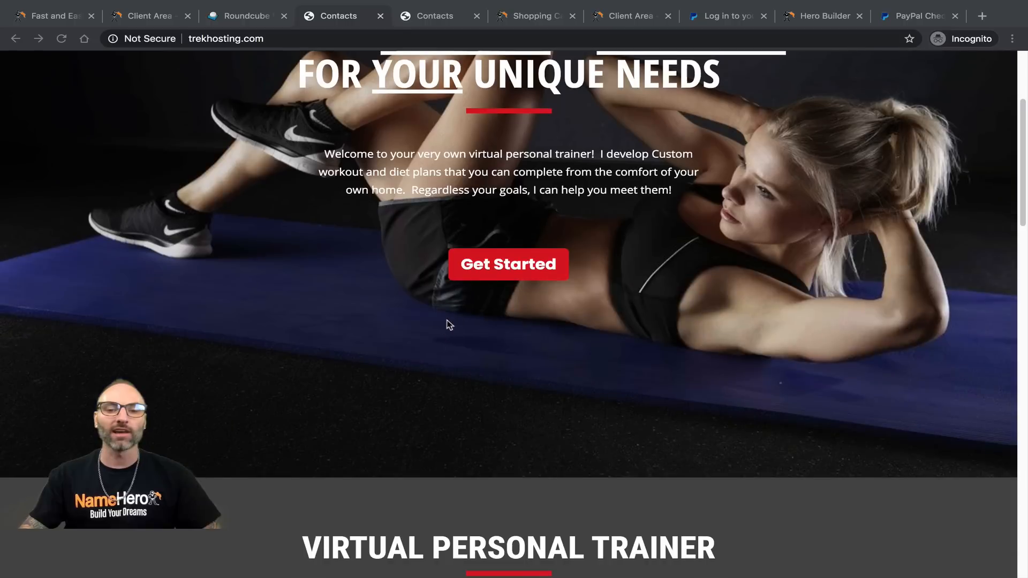
scroll(645, 296, down, 8)
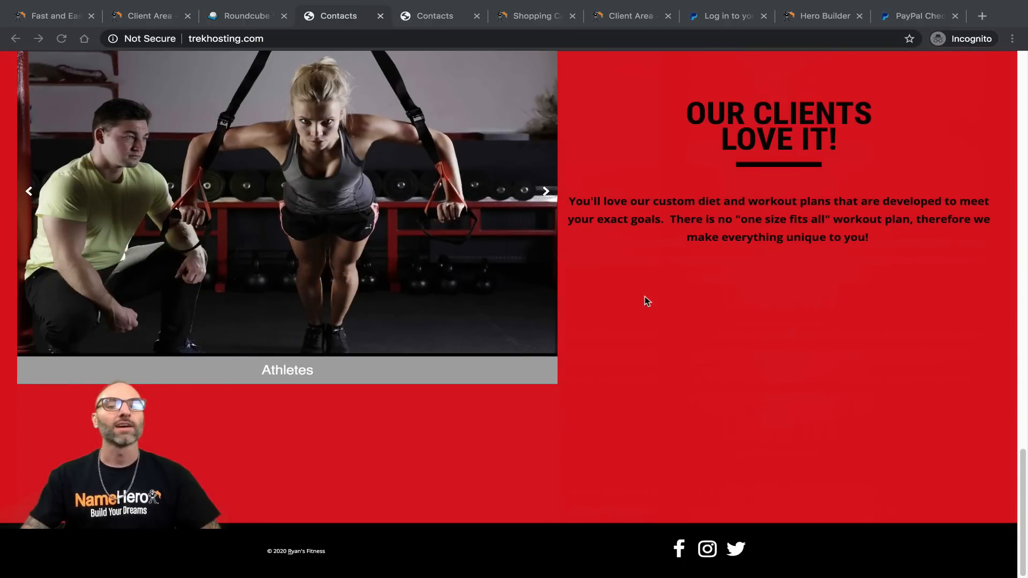
scroll(638, 307, up, 12)
scroll(640, 310, up, 15)
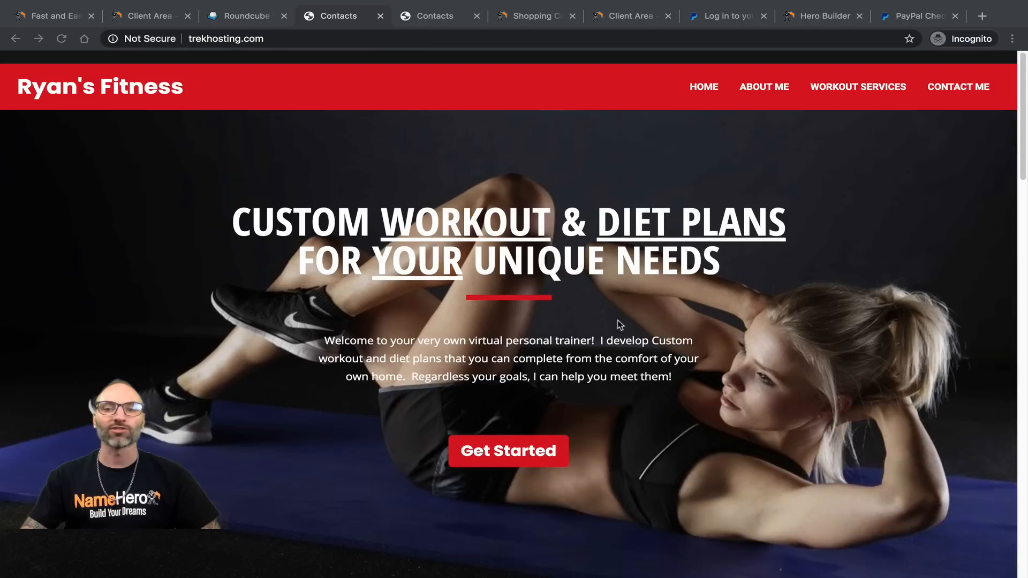
scroll(616, 322, down, 4)
scroll(612, 309, down, 10)
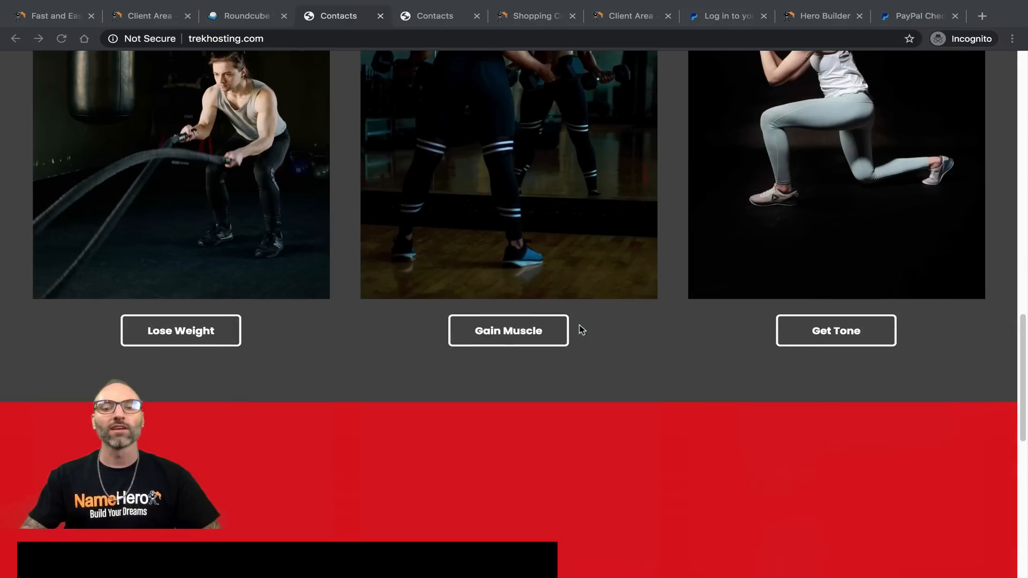
click(506, 335)
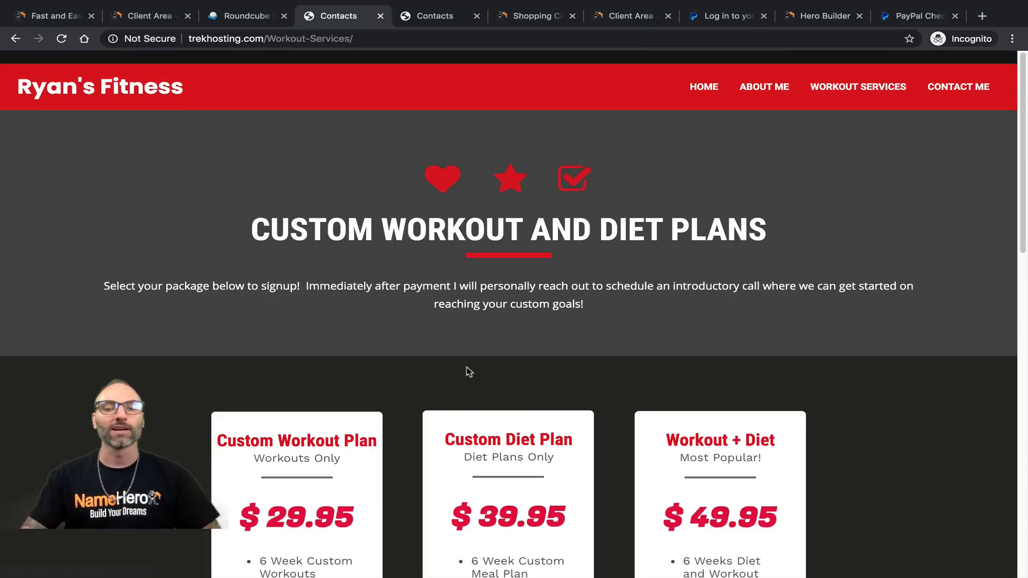
Step: Start the Custom Workout Plan sign-up to reach PayPal checkout, then return to the pricing page
scroll(470, 370, down, 4)
scroll(331, 257, down, 4)
scroll(358, 266, up, 5)
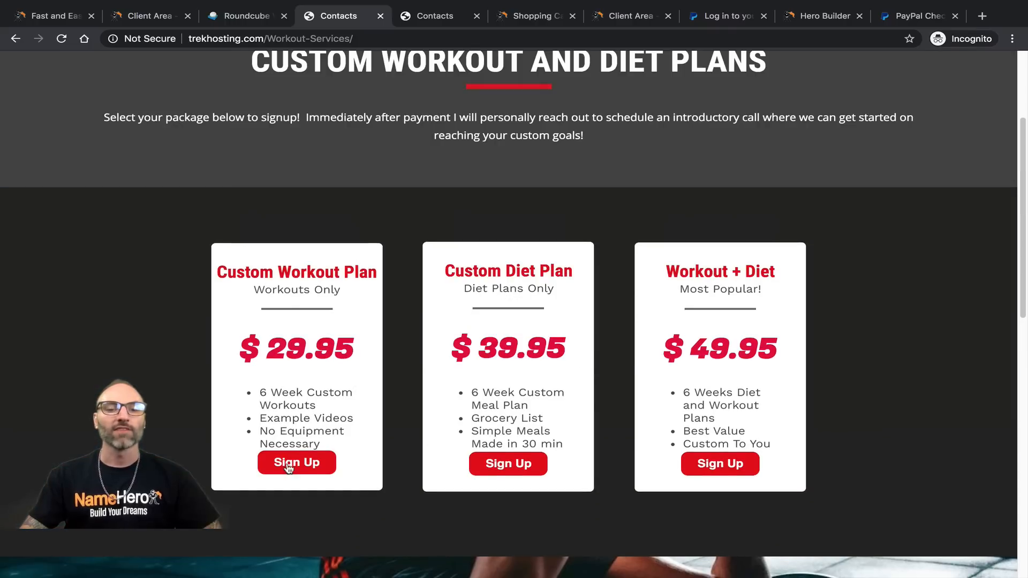
click(292, 464)
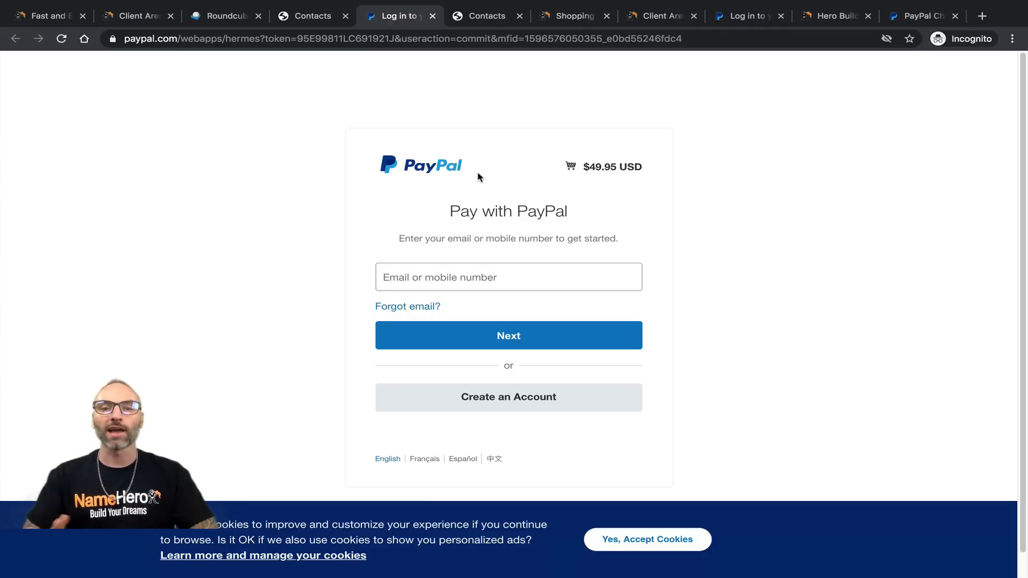
click(313, 17)
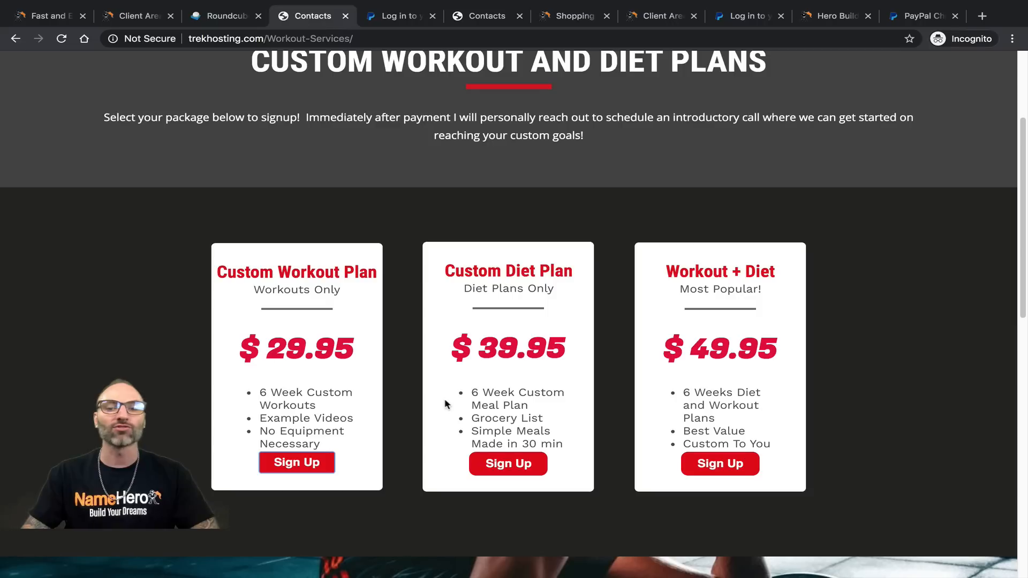
scroll(449, 397, up, 3)
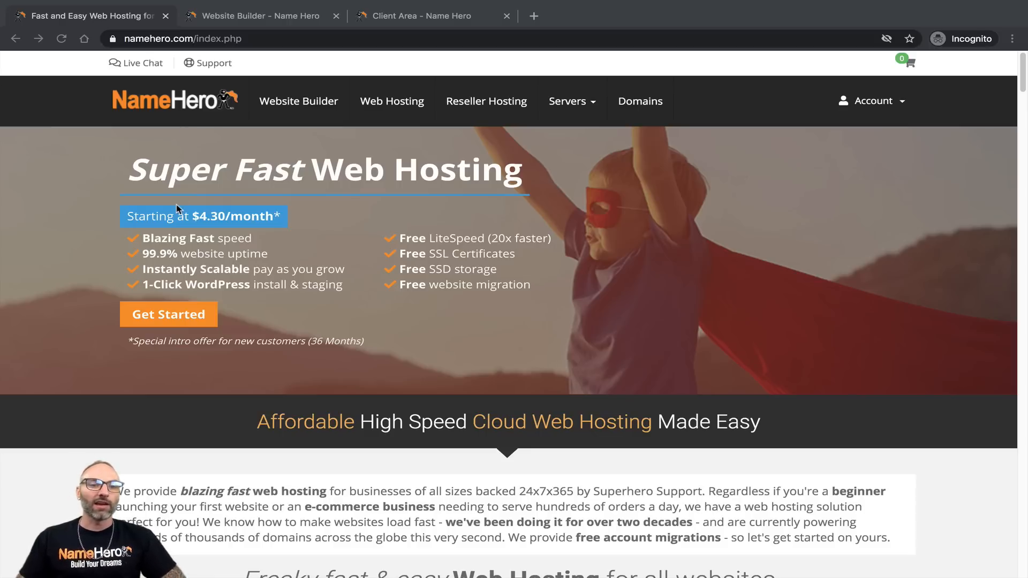
Step: Go through the Website Builder tab to the Client Area dashboard and its account options
click(107, 175)
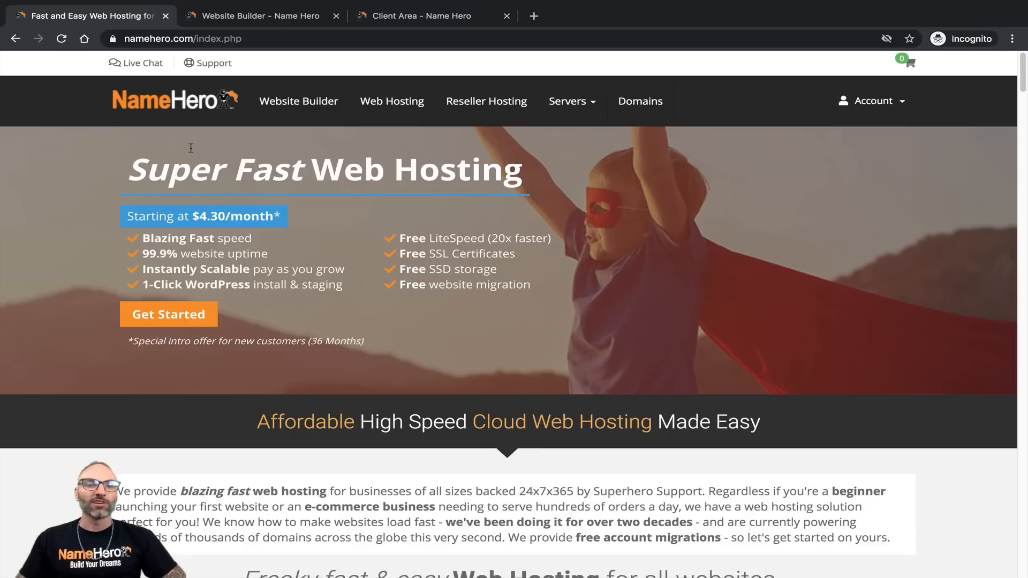
click(251, 19)
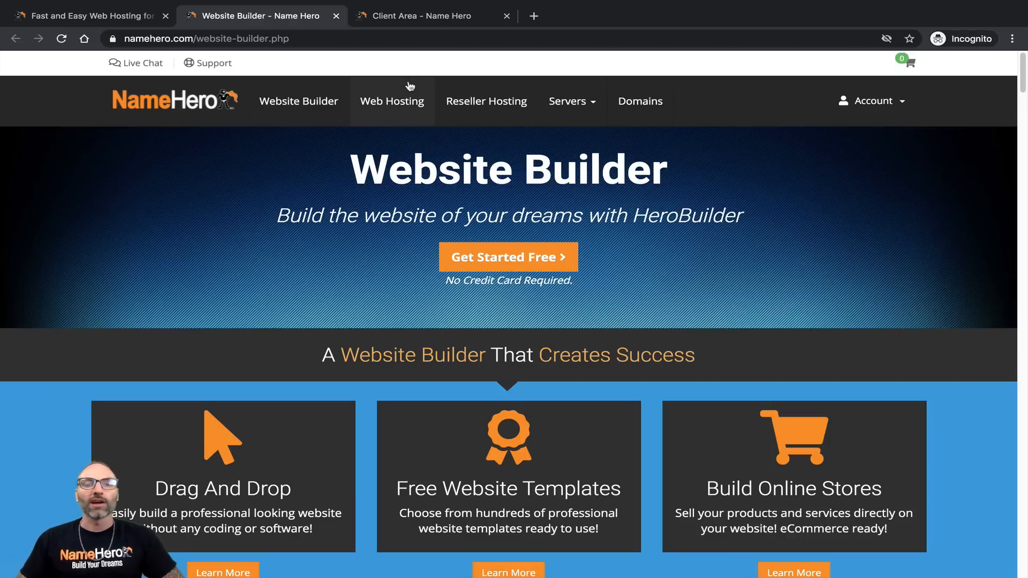
click(408, 17)
click(865, 101)
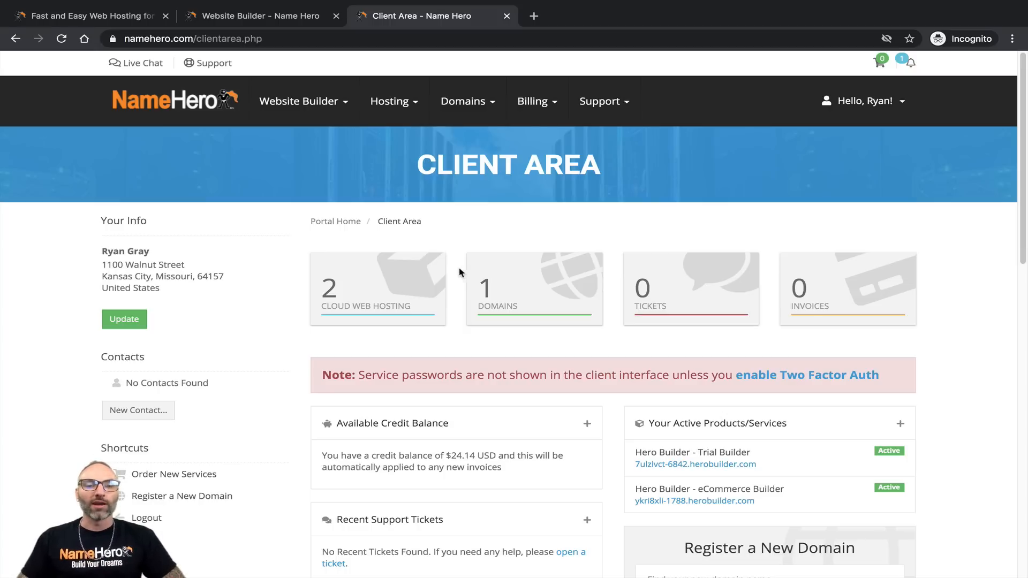
Step: Glance at the eCommerce Builder product, then open the Trial Builder's Manage Product page
click(379, 303)
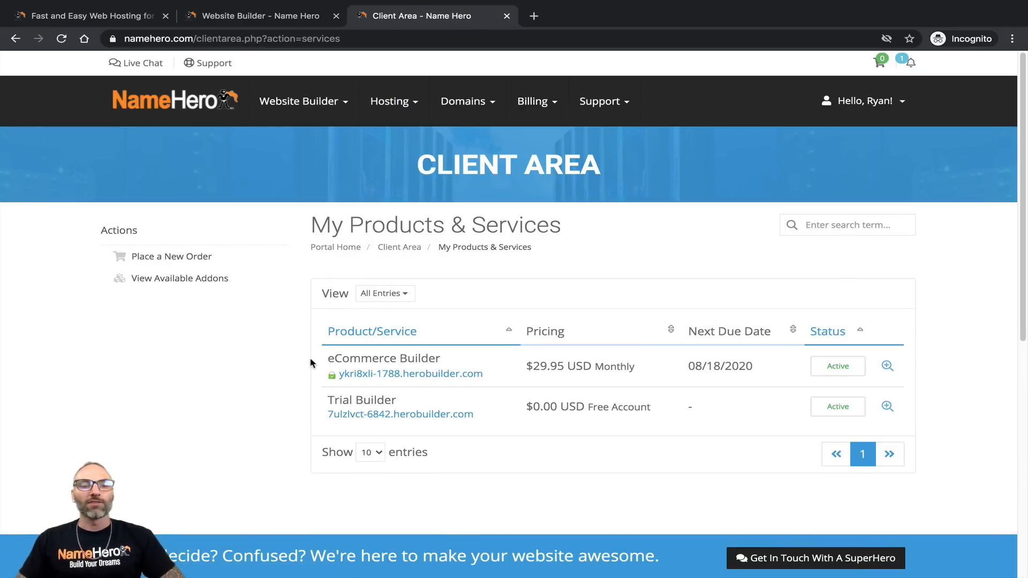
drag(327, 362, 455, 363)
click(344, 420)
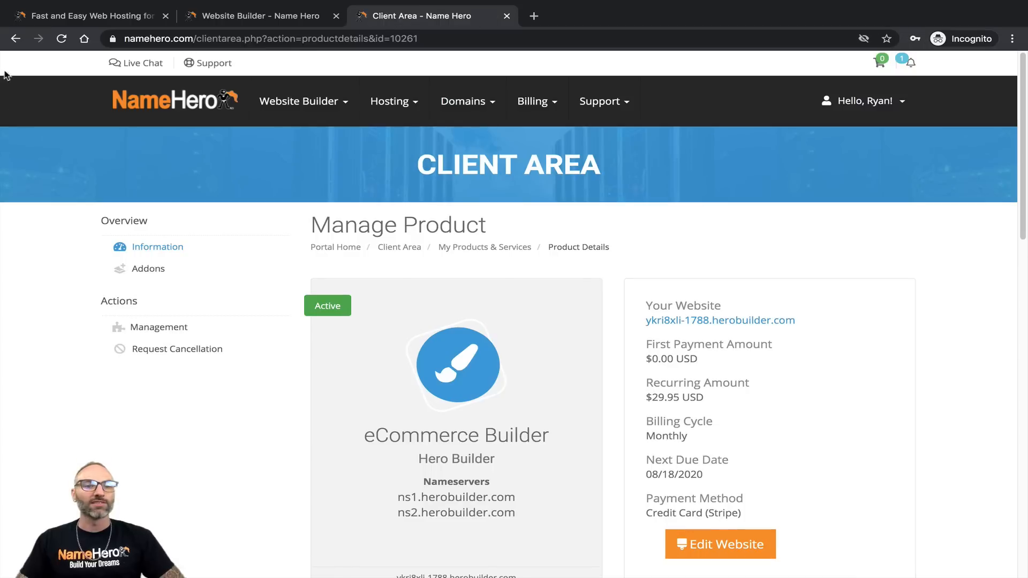
key(alt+Left)
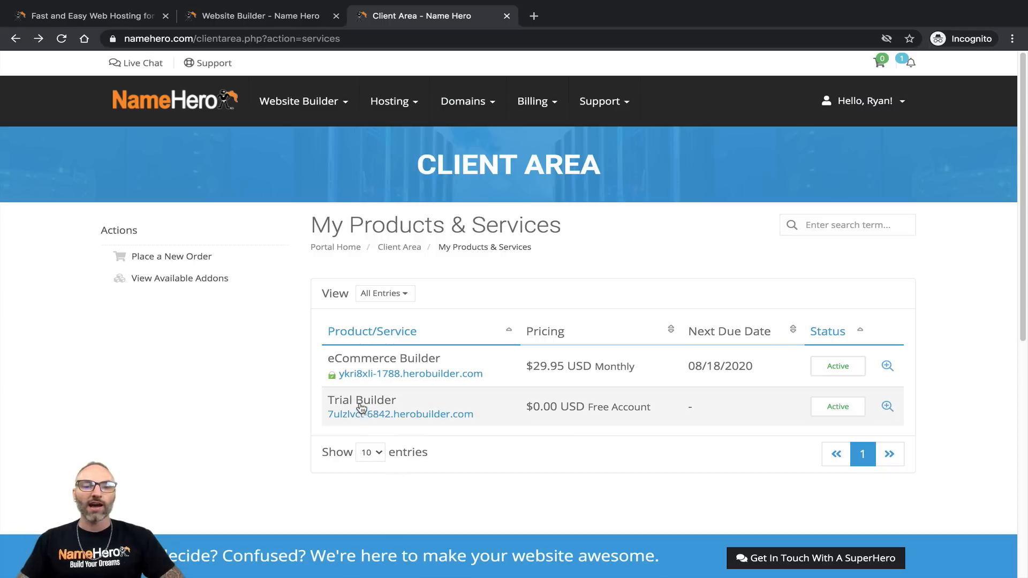
click(363, 405)
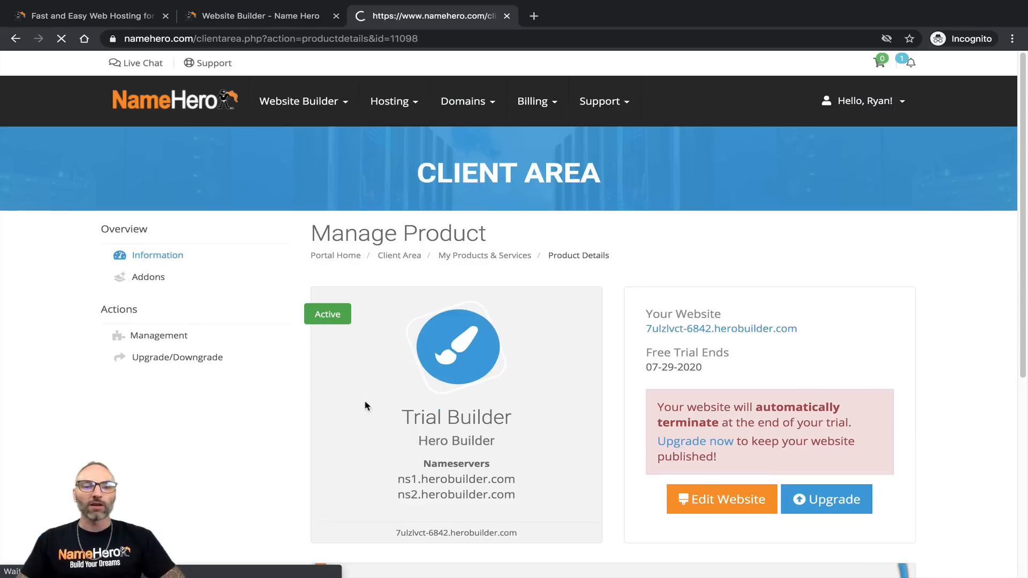
Step: Compare the Trial Builder upgrade packages and eCommerce billing prices, then return to the Client Area tab
click(854, 498)
scroll(664, 329, down, 5)
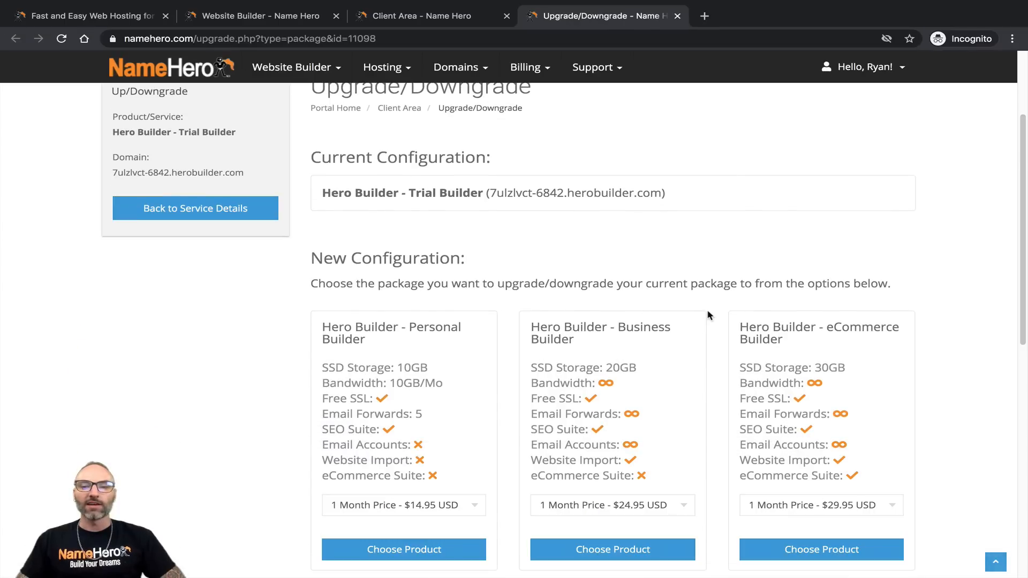
drag(802, 239, 743, 217)
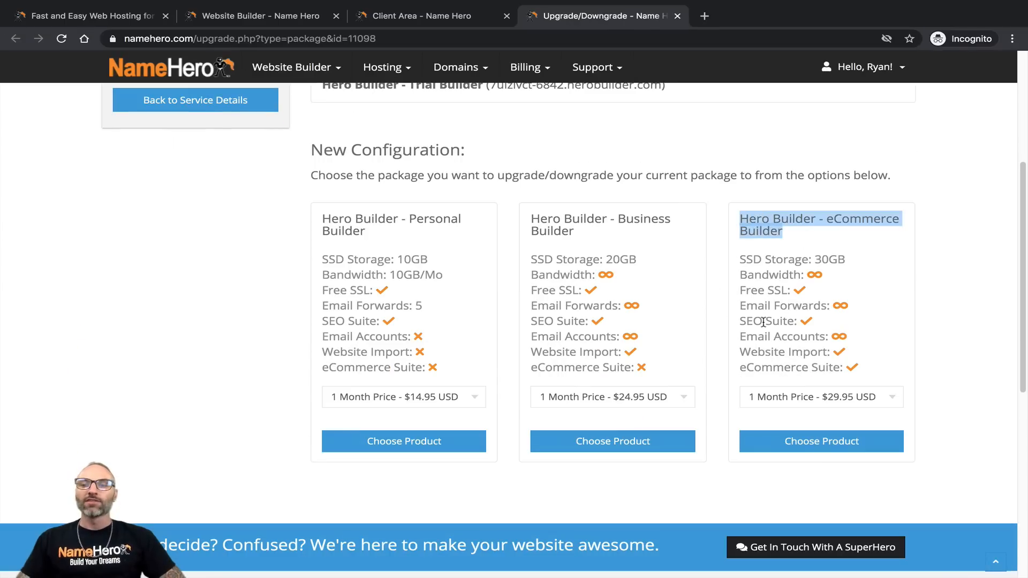
click(802, 400)
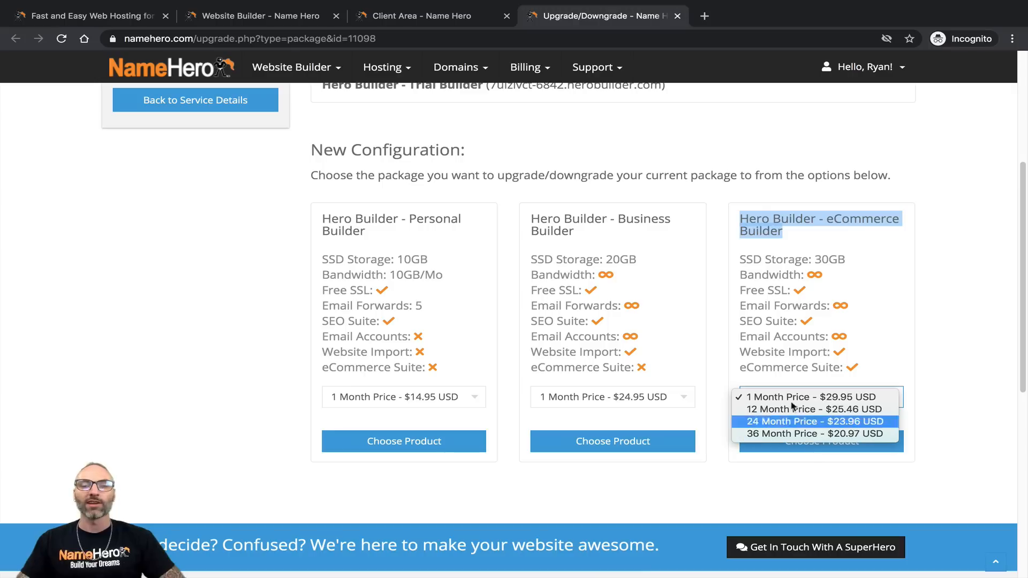
click(881, 295)
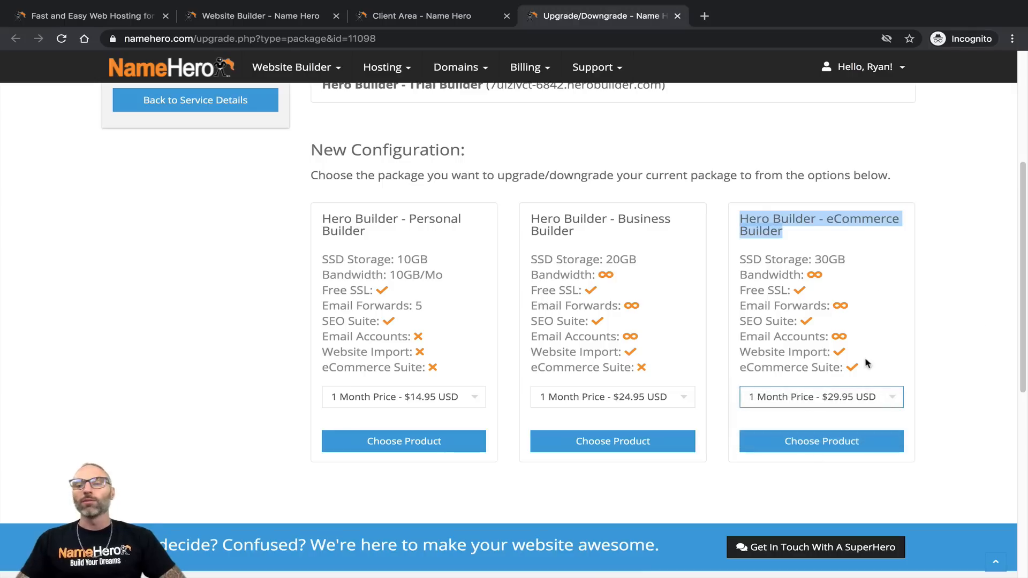
click(808, 325)
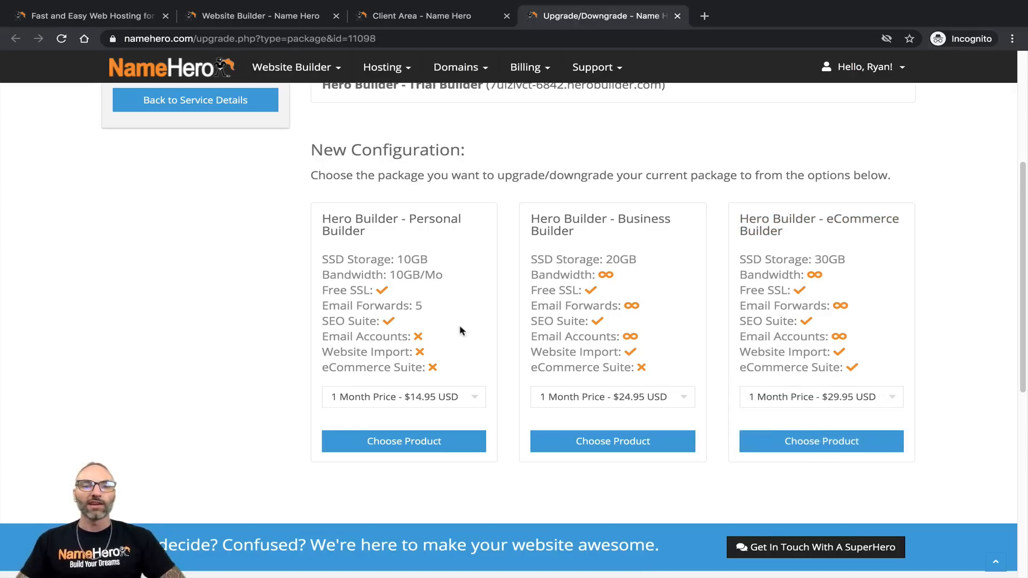
click(419, 17)
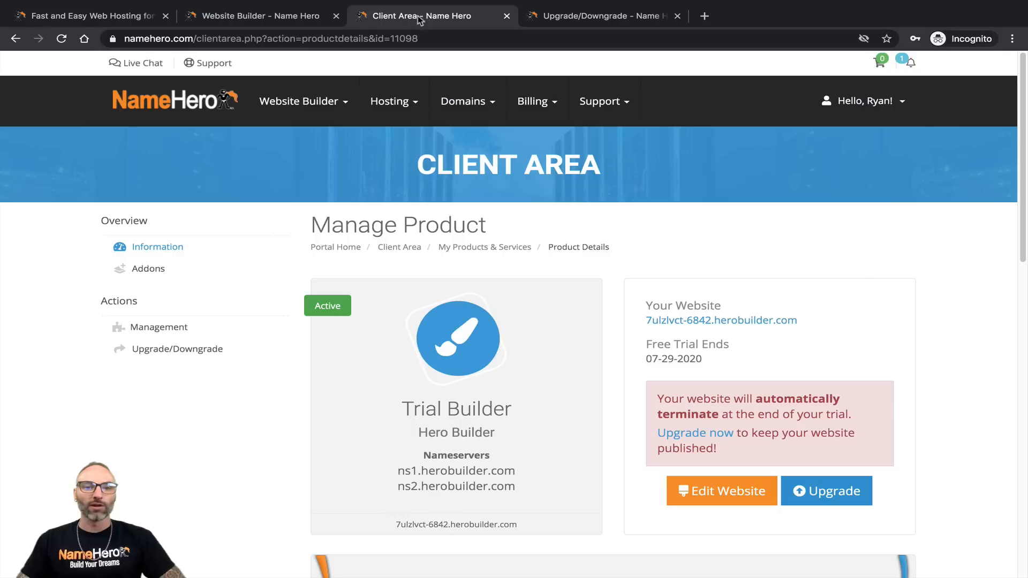
Step: Open the eCommerce Builder product from My Products & Services and launch its Hero Builder editor
scroll(420, 291, down, 2)
click(492, 163)
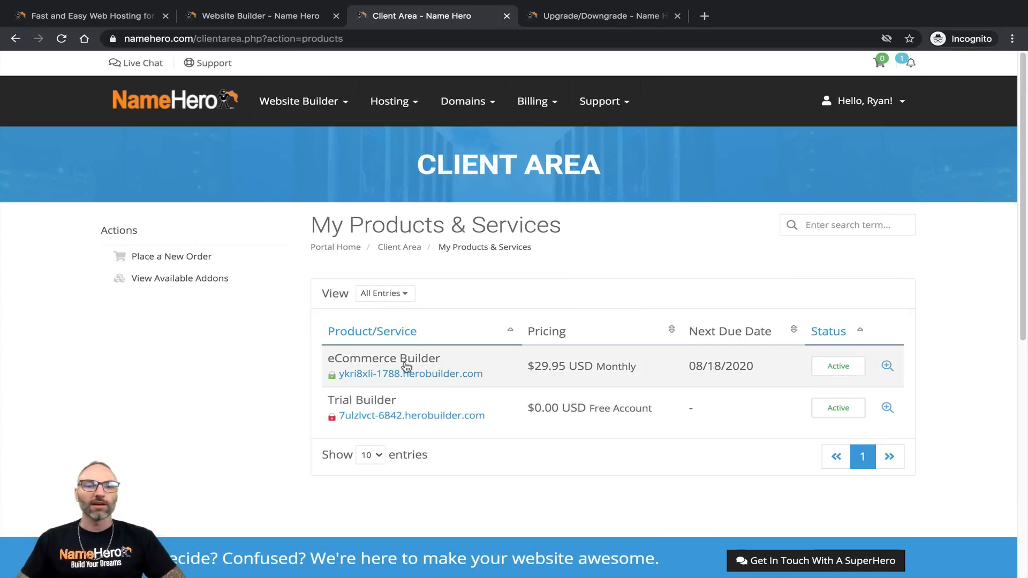
click(391, 372)
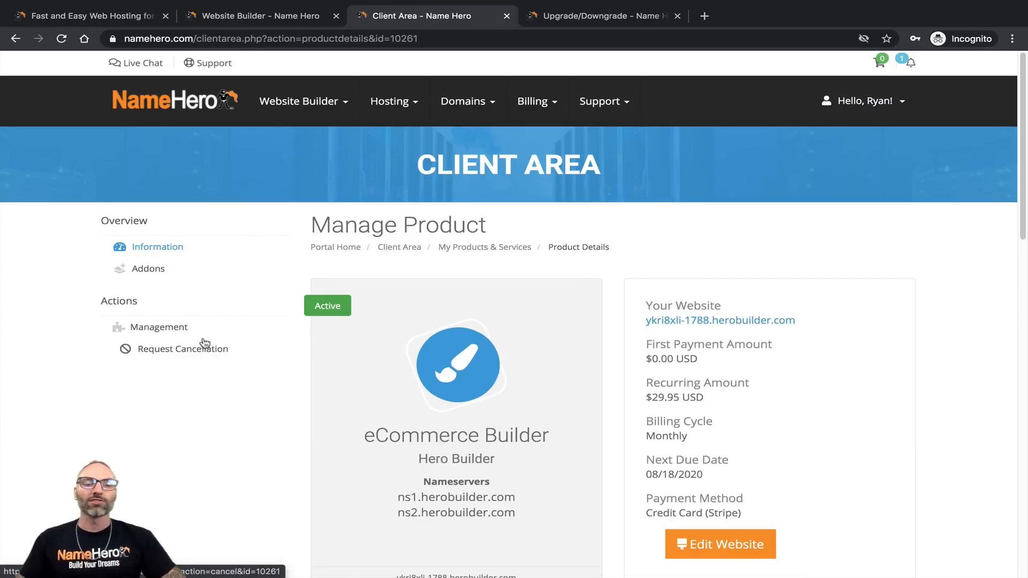
scroll(316, 383, down, 1)
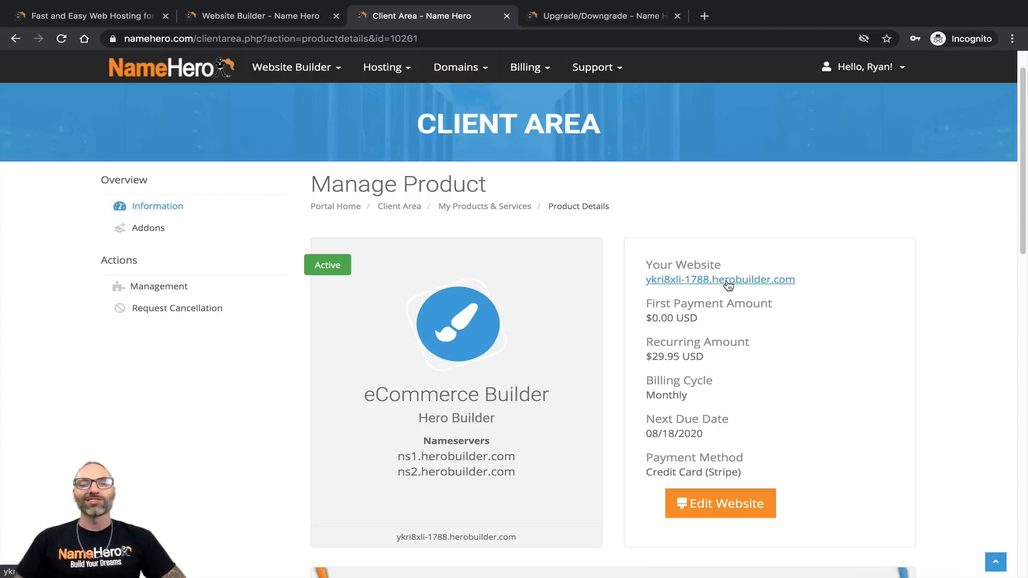
scroll(696, 288, down, 3)
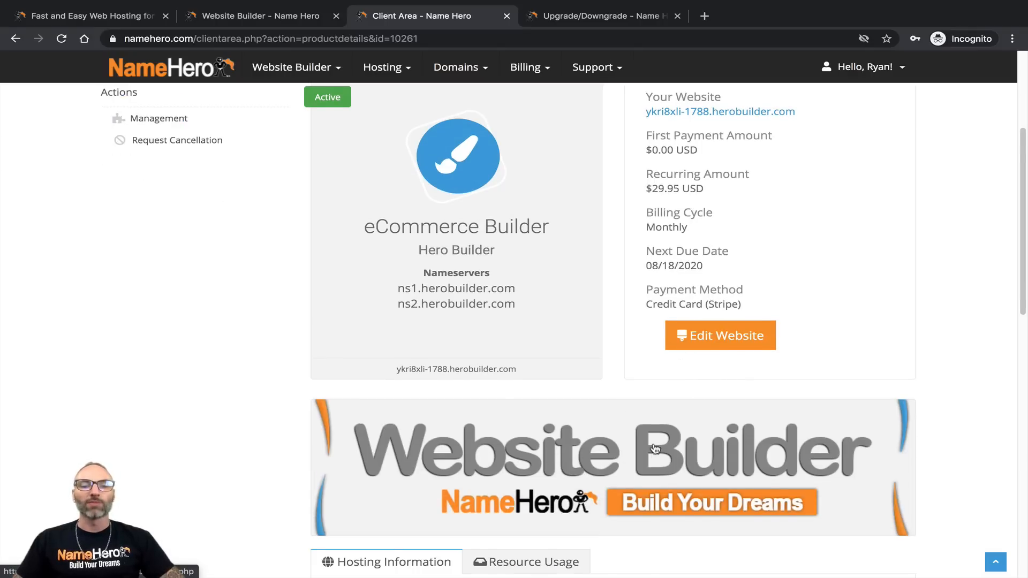
scroll(656, 449, down, 2)
click(404, 537)
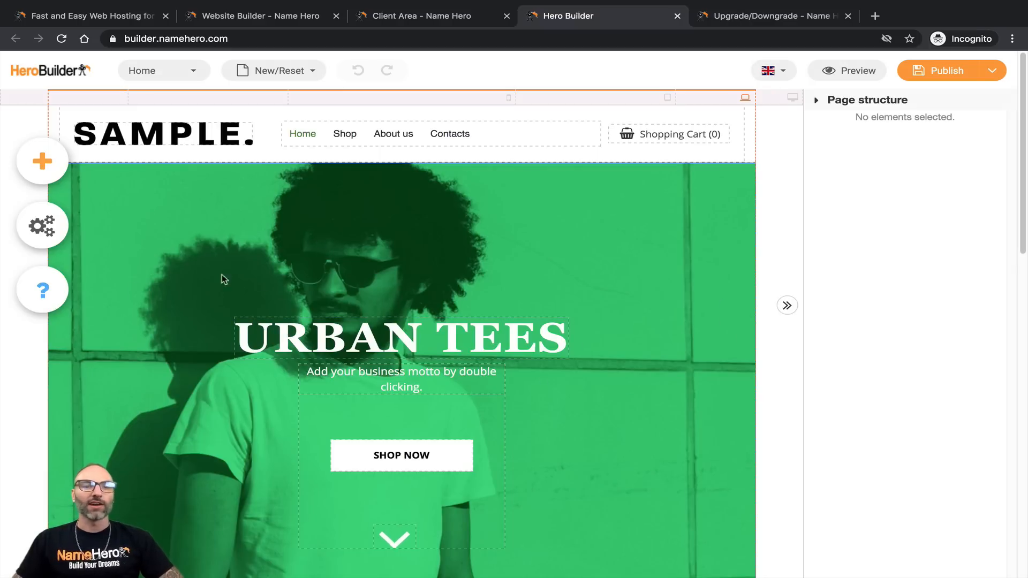
Step: Start the page over from a template and filter the picker to the Online business category
click(280, 70)
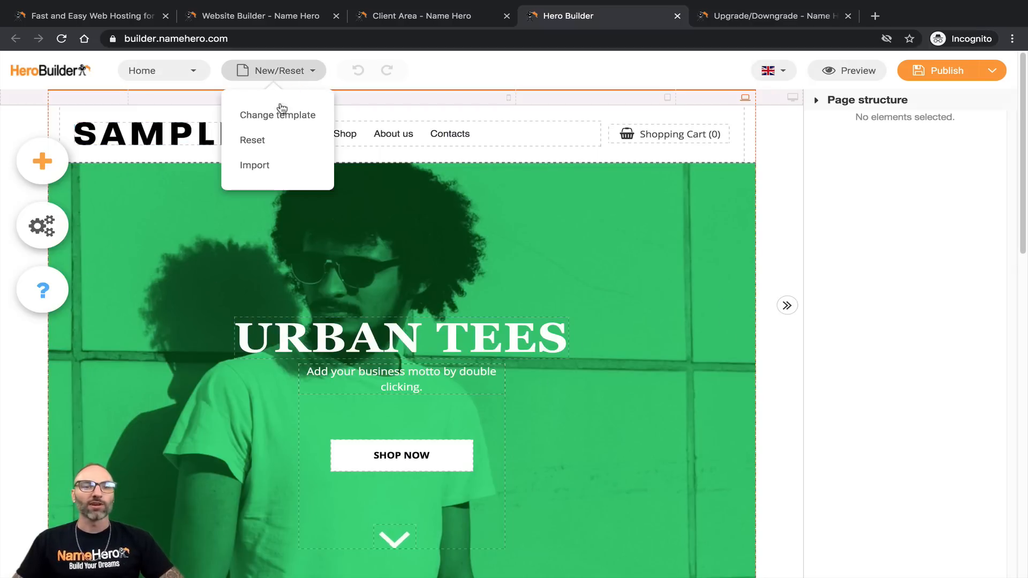
click(264, 116)
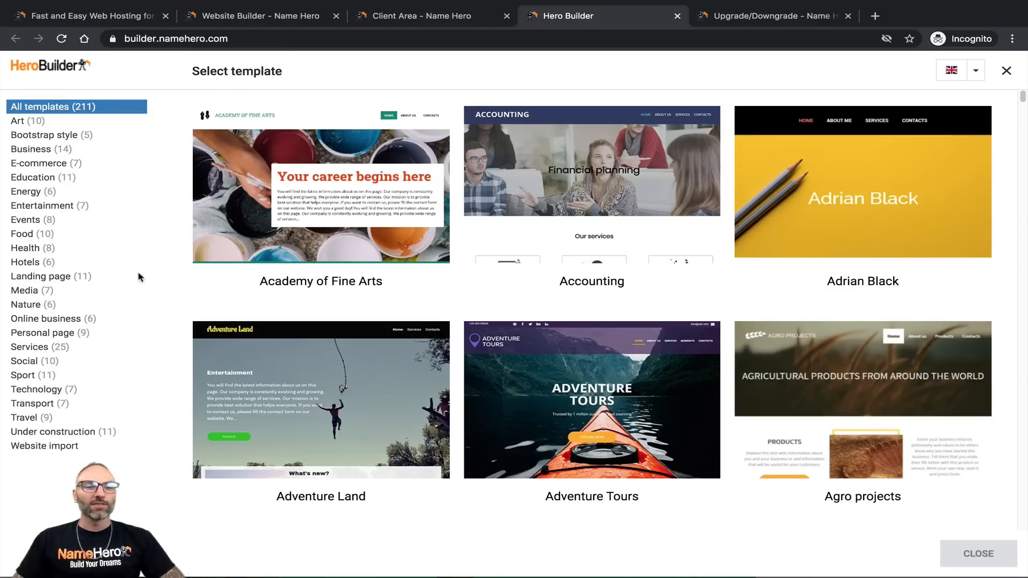
click(40, 321)
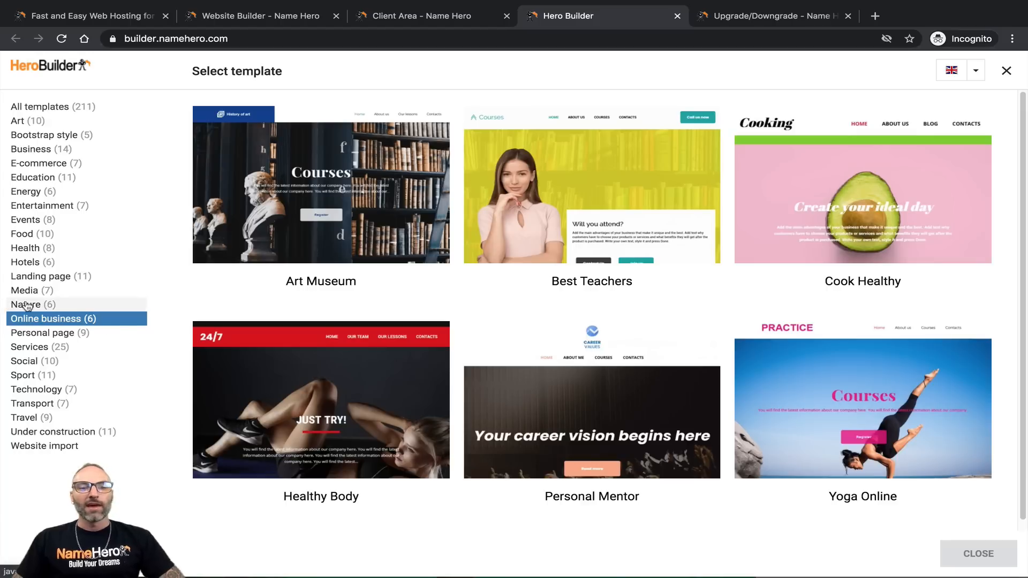
mouse_move(251, 360)
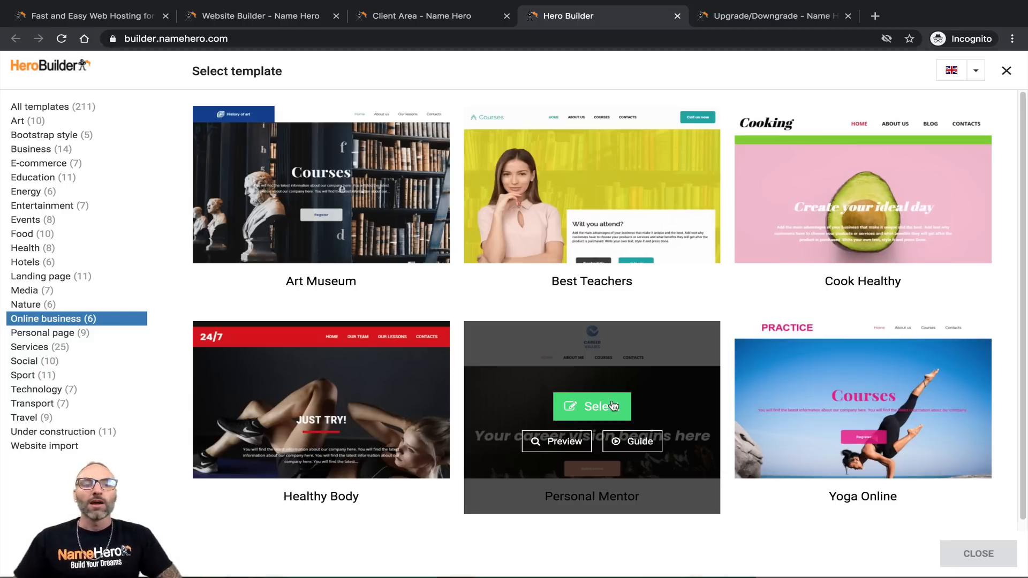
mouse_move(311, 399)
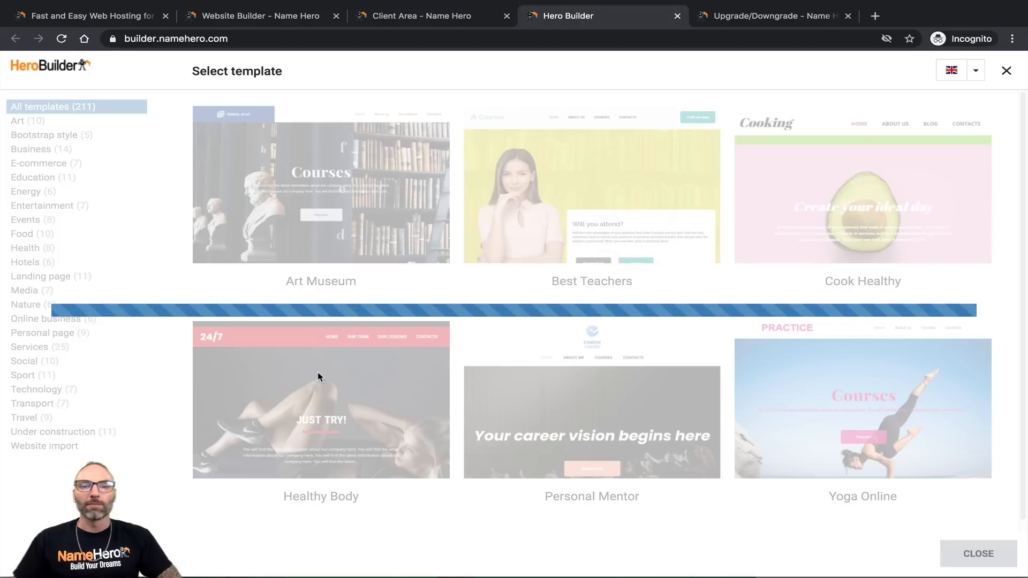
scroll(624, 347, down, 10)
scroll(464, 351, up, 10)
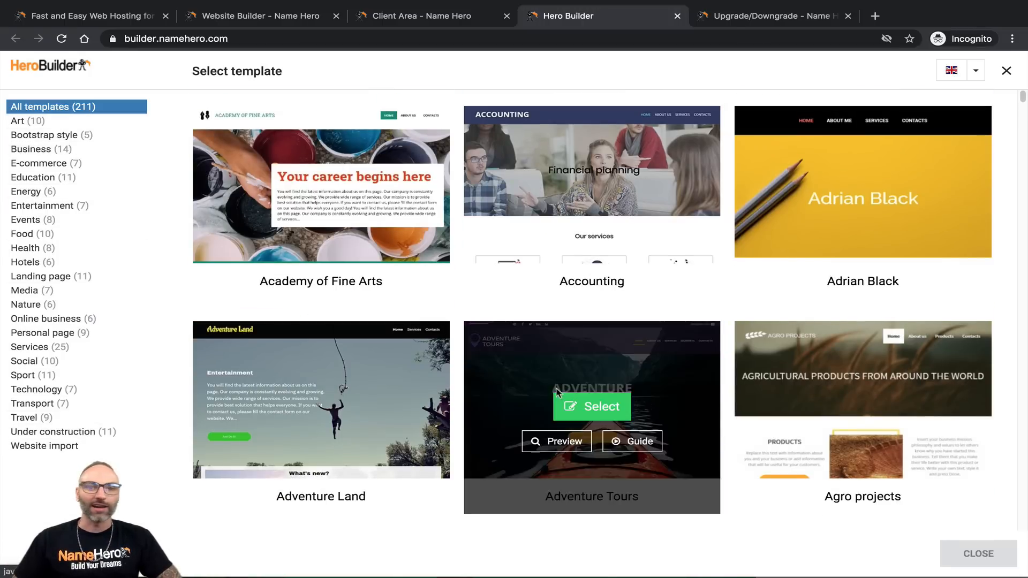
scroll(557, 385, down, 15)
scroll(552, 381, down, 8)
scroll(514, 360, up, 8)
scroll(505, 361, down, 2)
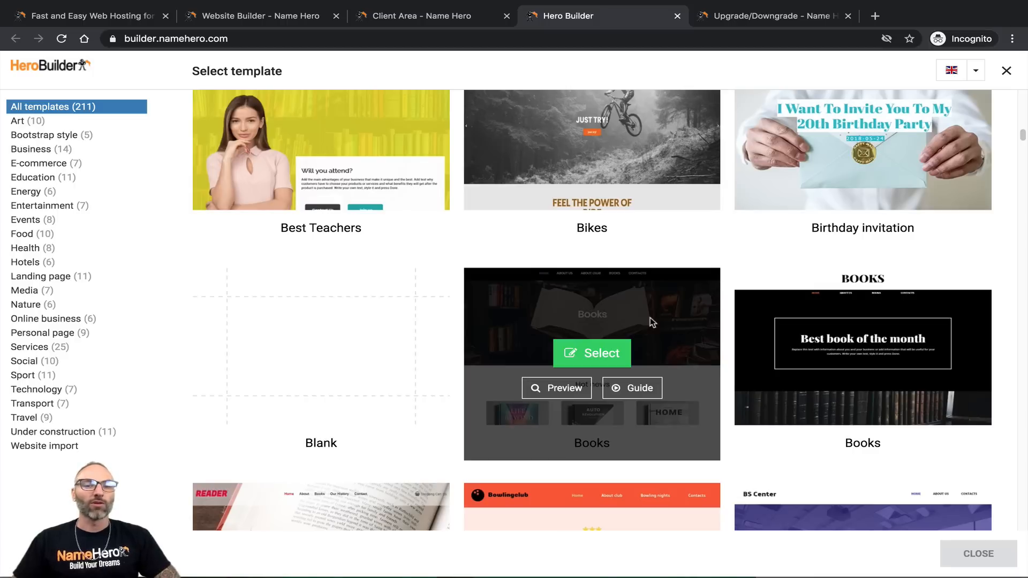
click(63, 321)
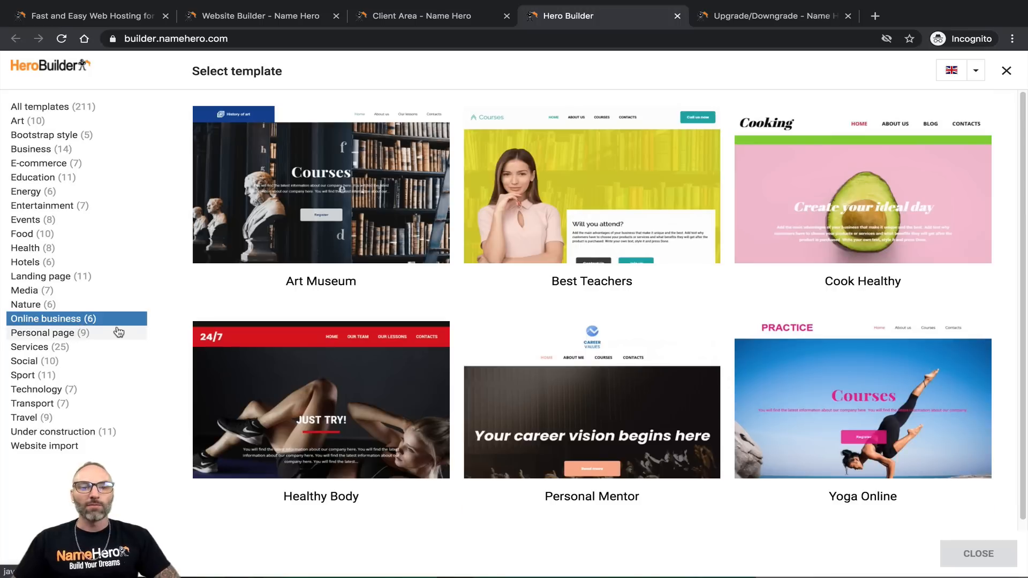
Step: Select the Healthy Body template, acknowledge content loss, and confirm the template change
click(322, 407)
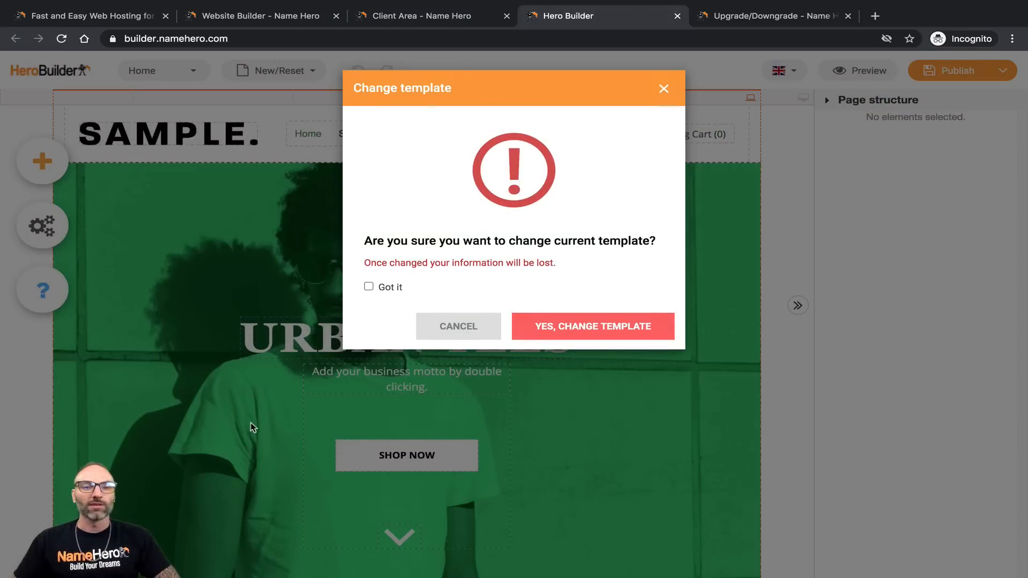
click(369, 286)
click(551, 328)
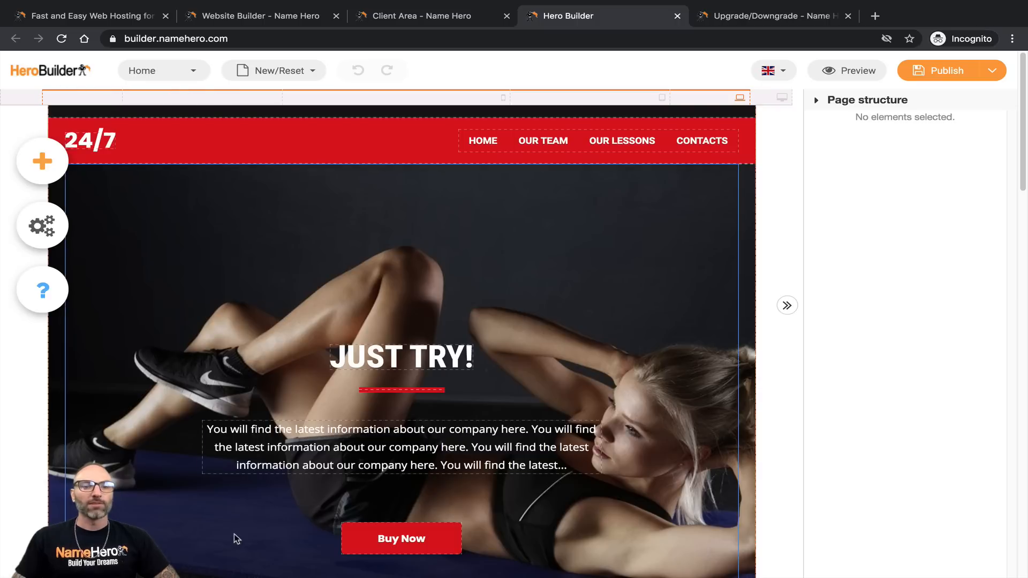
mouse_move(173, 79)
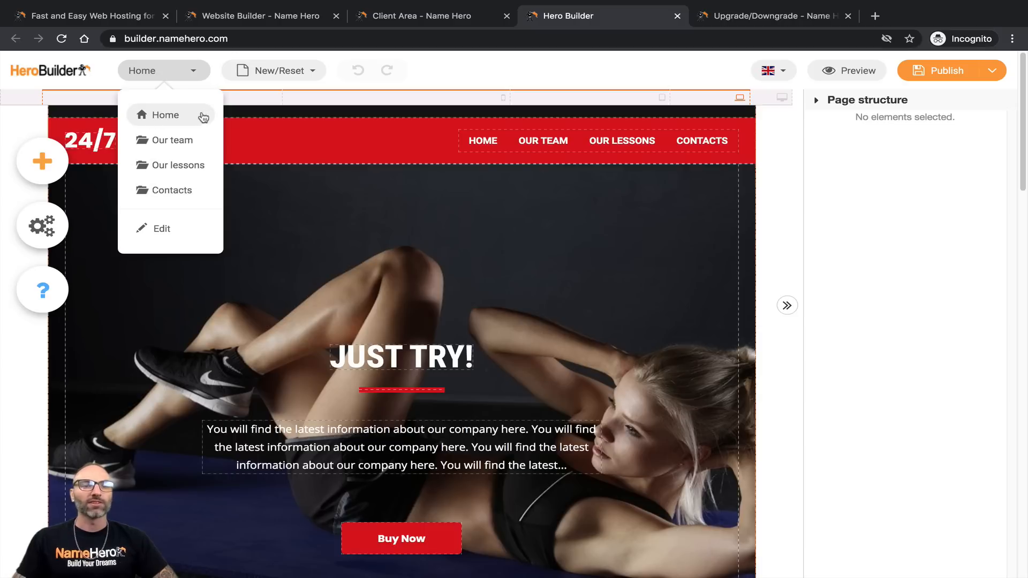
click(182, 141)
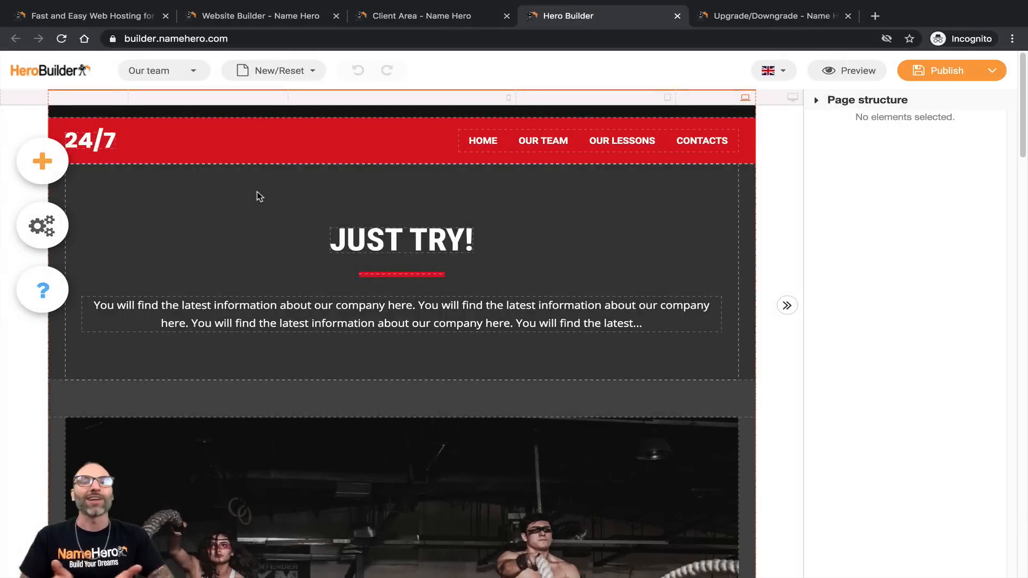
scroll(323, 276, down, 20)
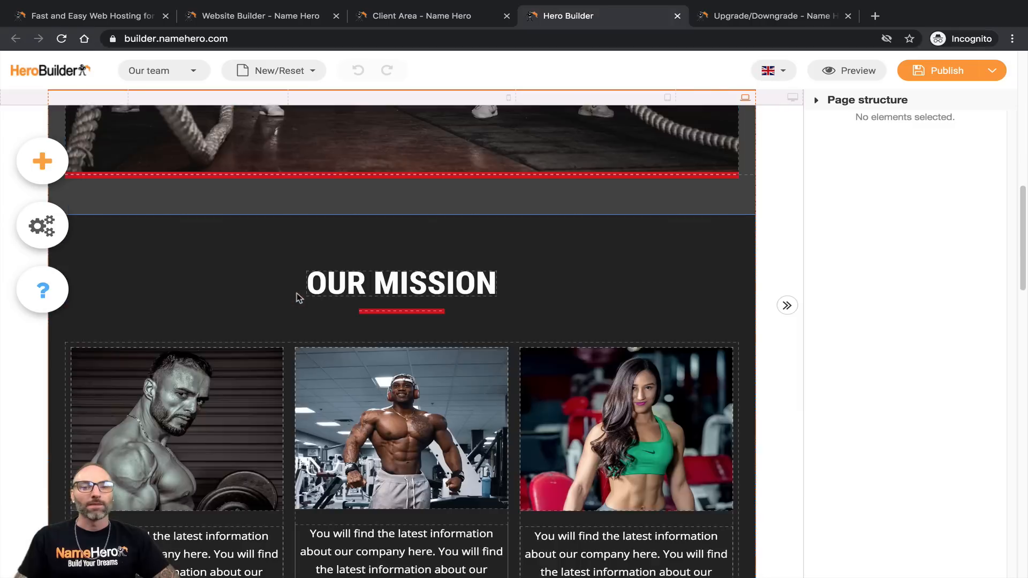
scroll(289, 305, down, 5)
scroll(282, 302, up, 20)
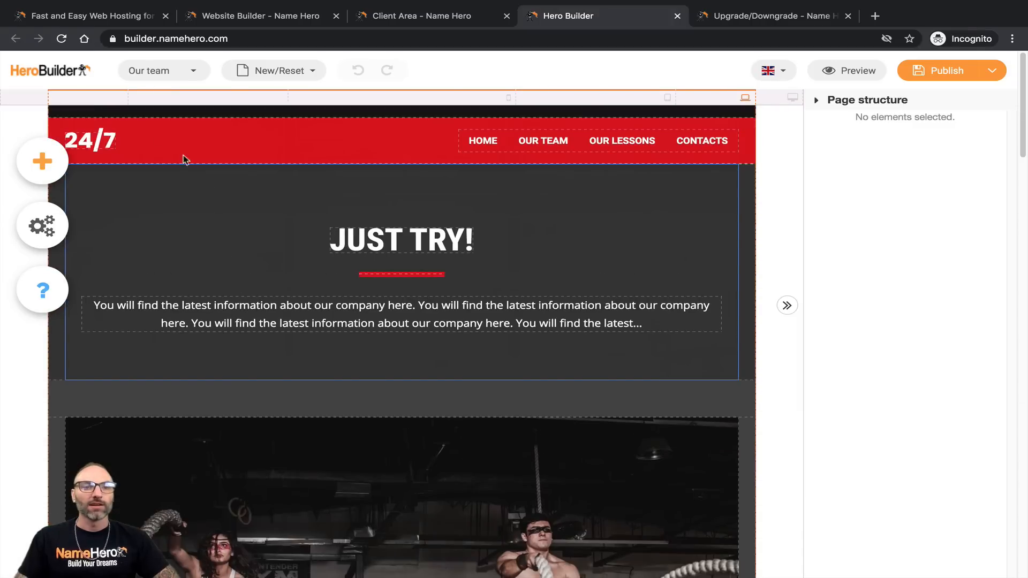
click(152, 71)
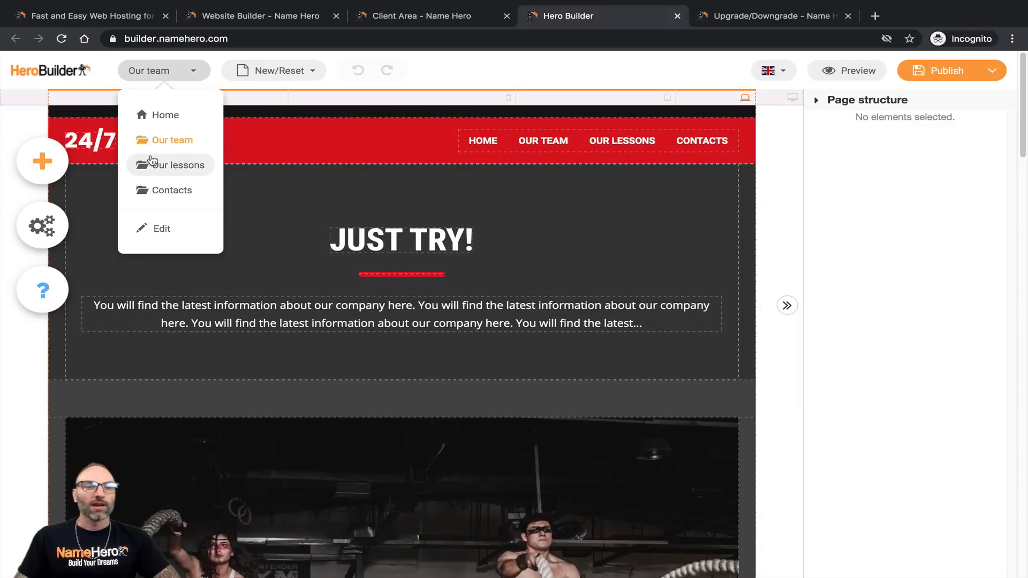
click(153, 160)
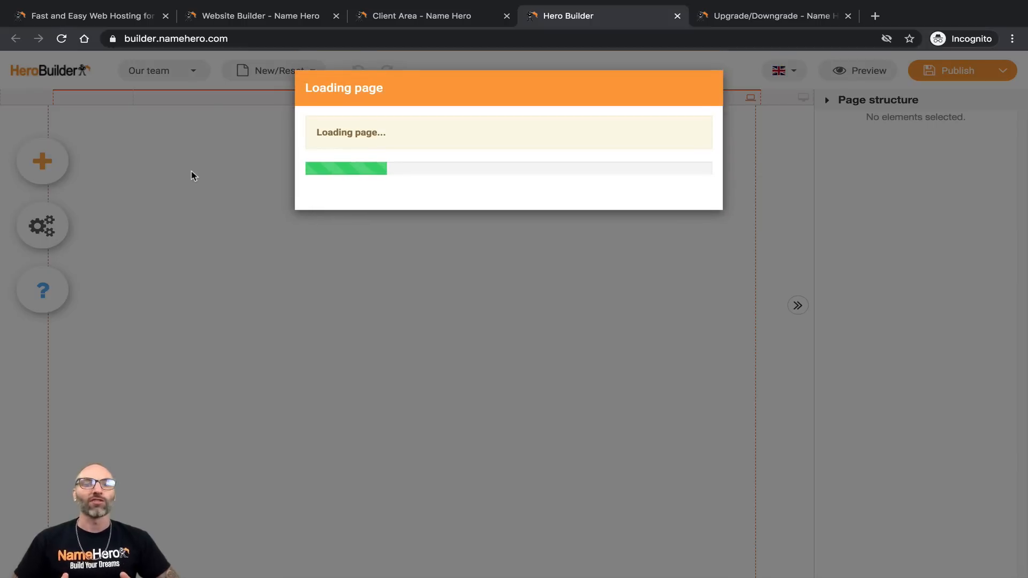
scroll(175, 220, down, 2)
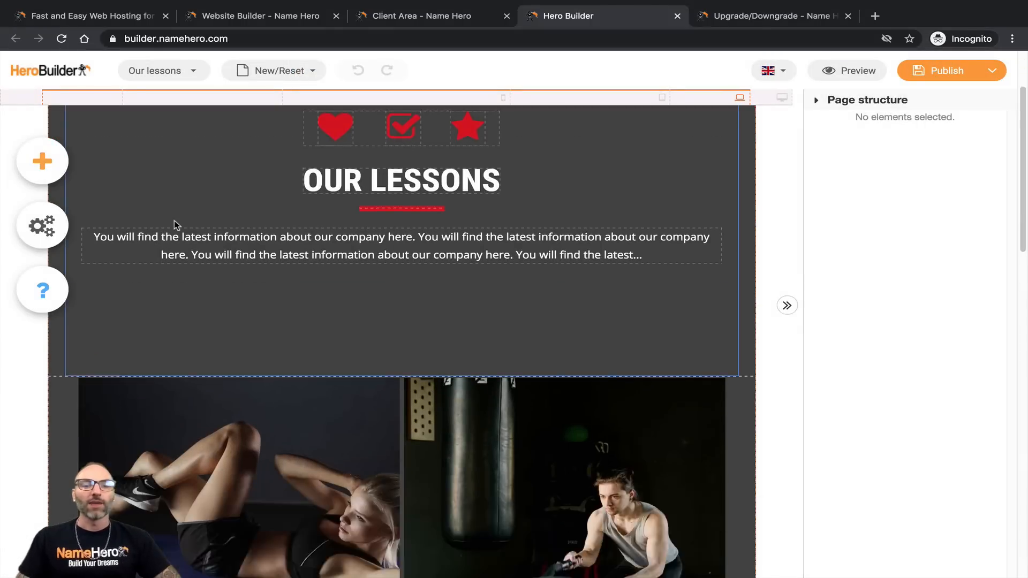
scroll(175, 220, down, 15)
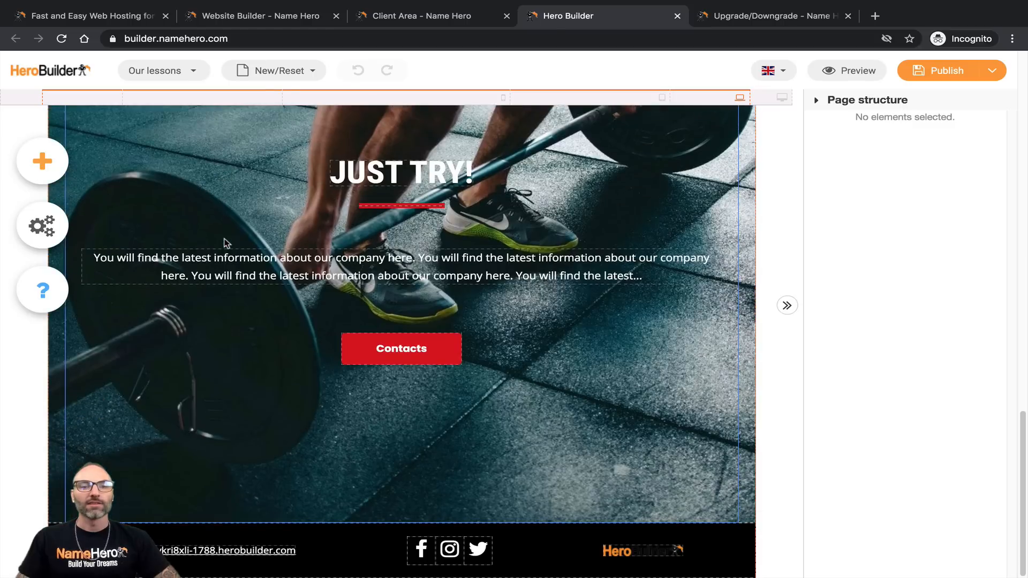
scroll(209, 220, up, 5)
click(163, 75)
click(161, 187)
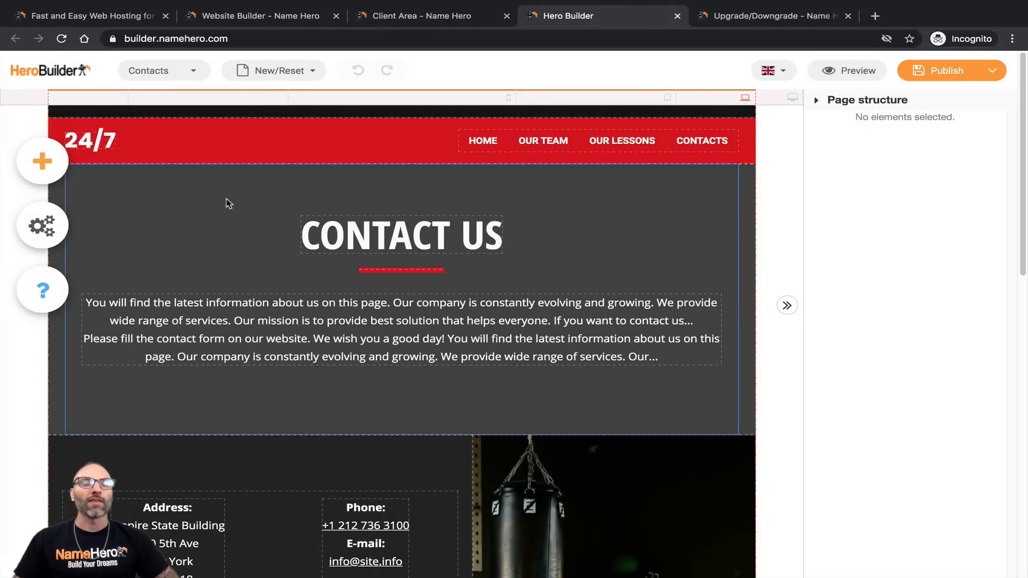
scroll(230, 202, down, 10)
scroll(265, 283, down, 3)
scroll(268, 283, up, 15)
click(163, 75)
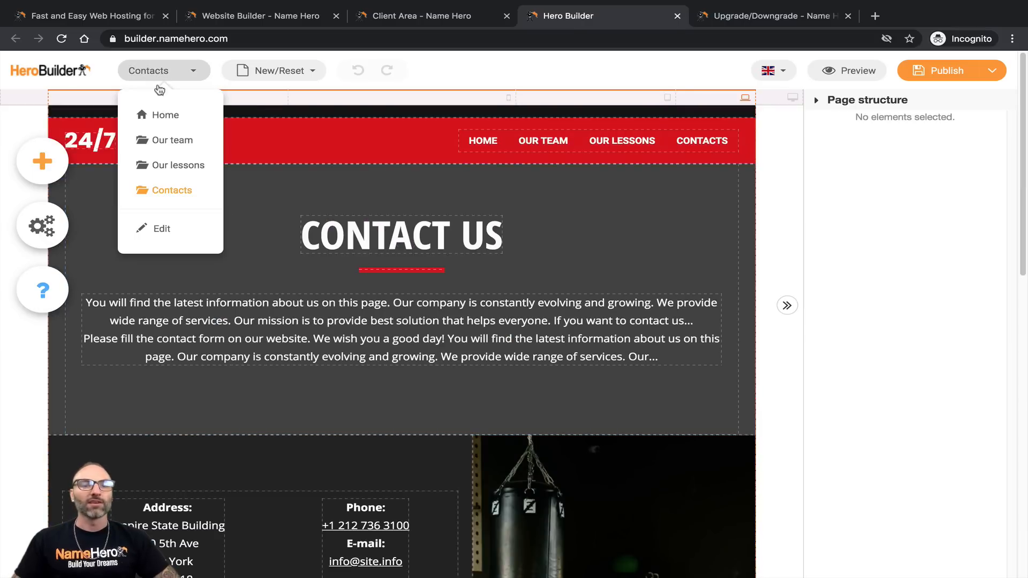
click(171, 115)
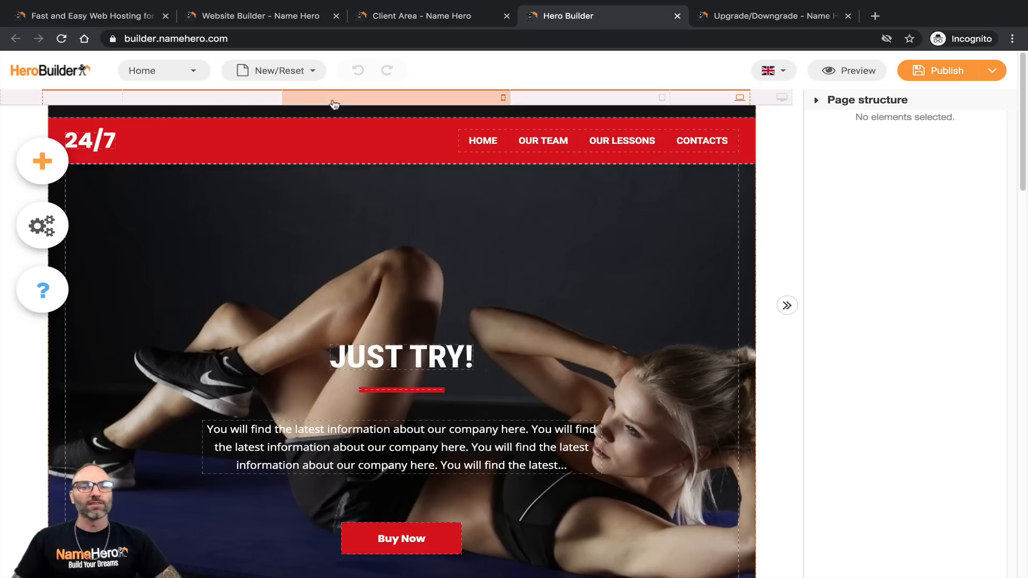
Step: Preview and scroll the home page at 320px mobile and tablet widths
click(482, 102)
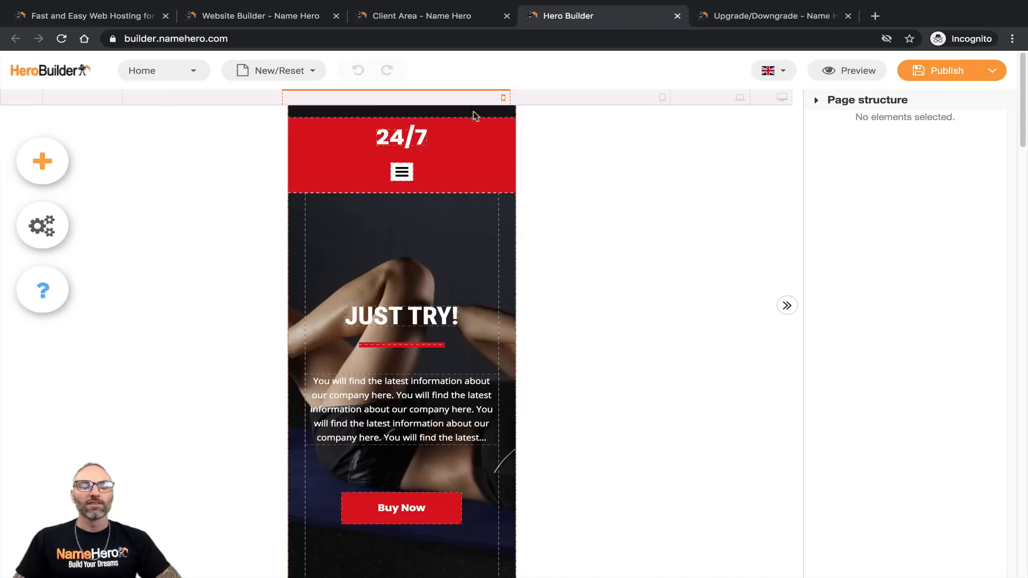
scroll(422, 254, down, 10)
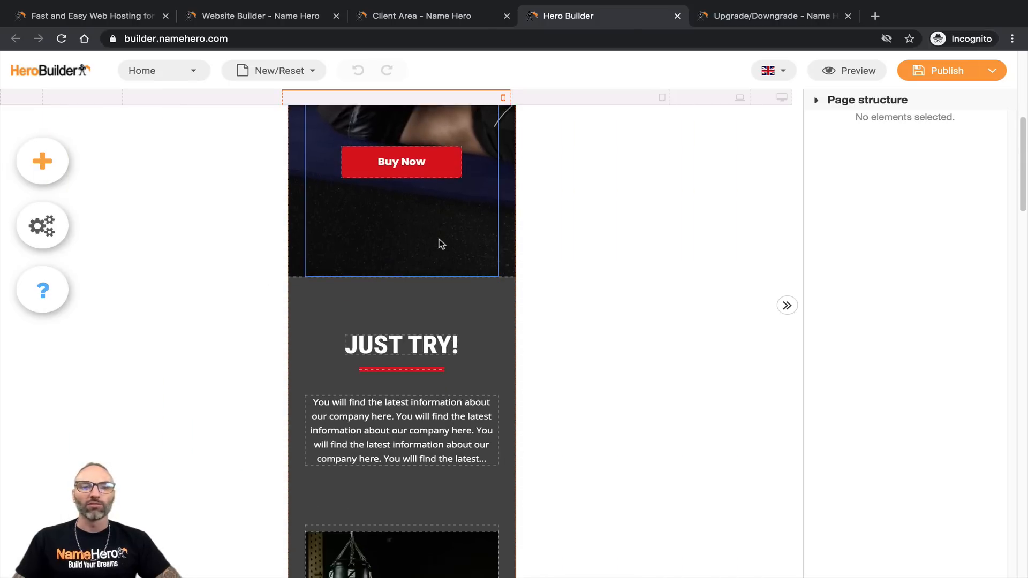
scroll(446, 246, up, 3)
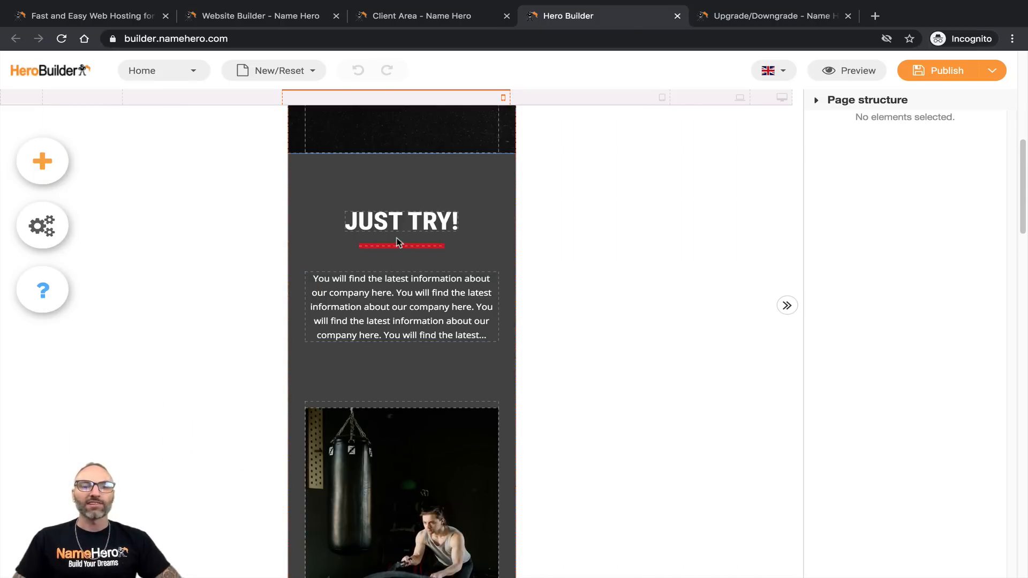
scroll(405, 313, down, 10)
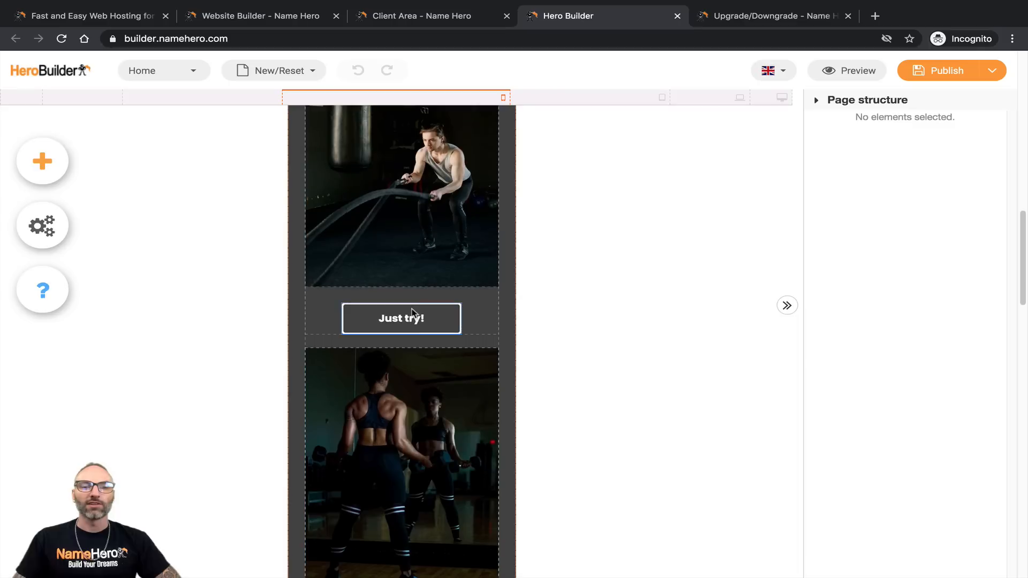
scroll(409, 310, up, 15)
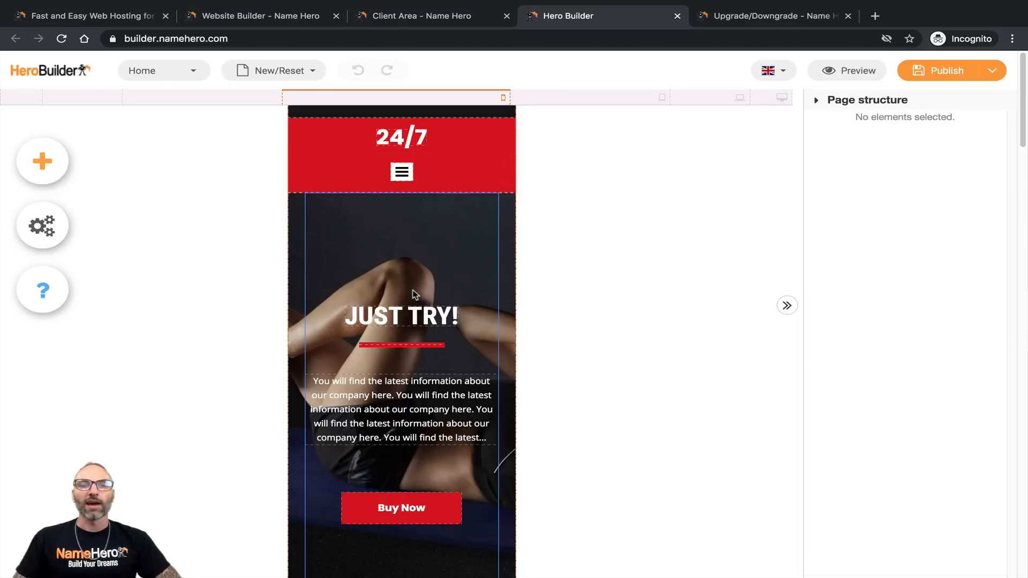
click(595, 99)
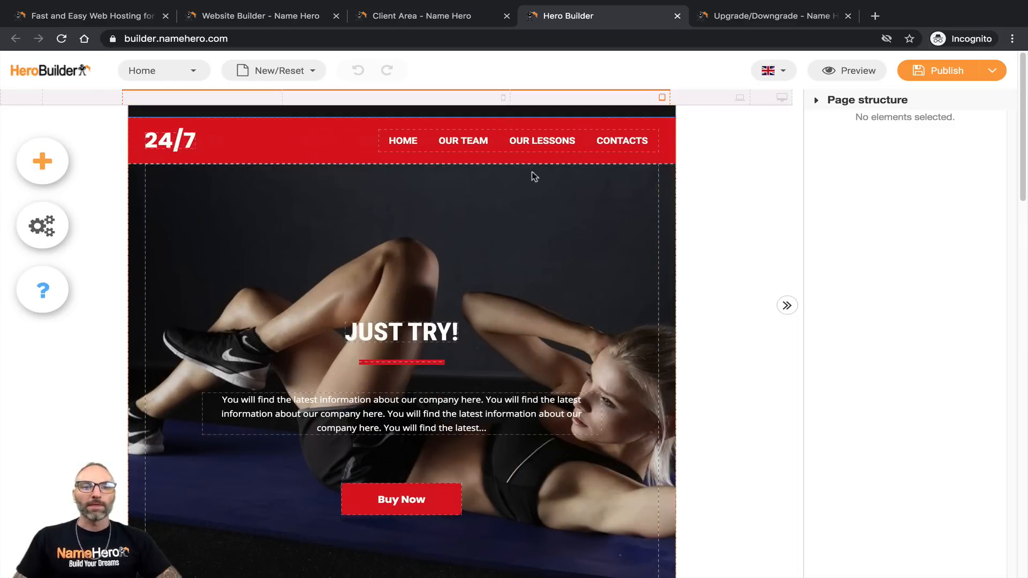
scroll(454, 239, down, 10)
scroll(482, 243, up, 12)
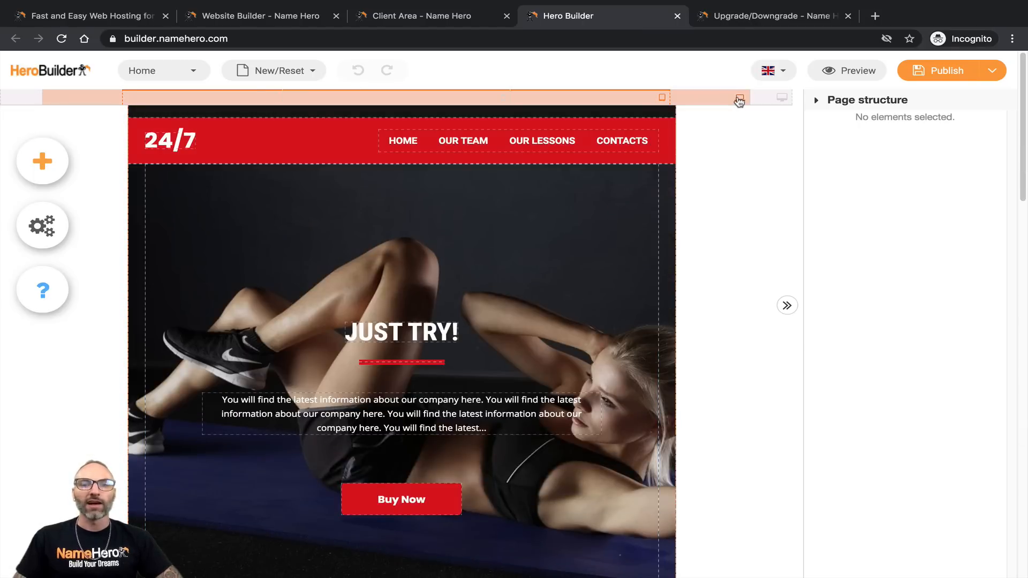
Step: Preview the page at laptop width, then return to full desktop width
click(739, 99)
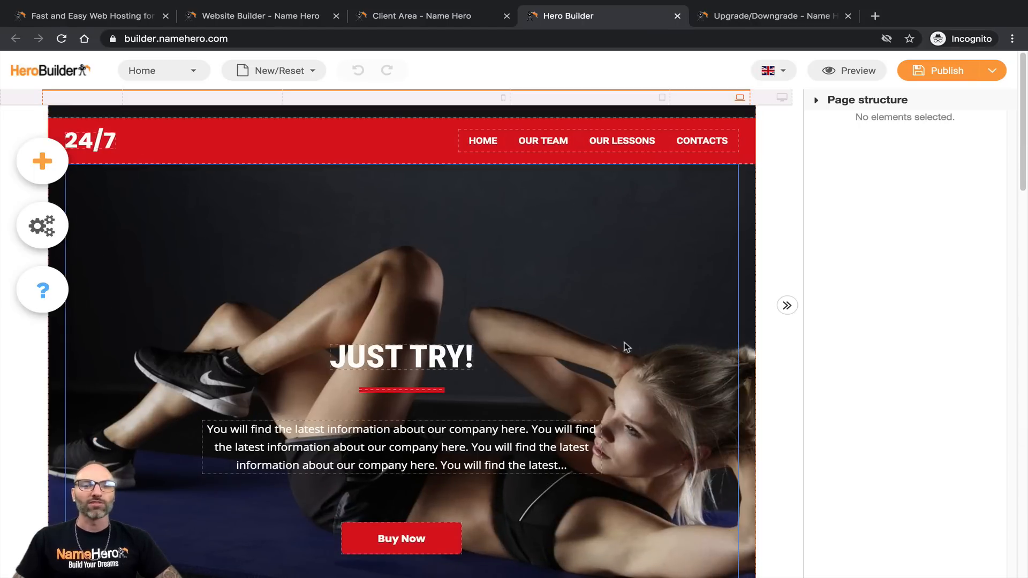
scroll(649, 329, down, 10)
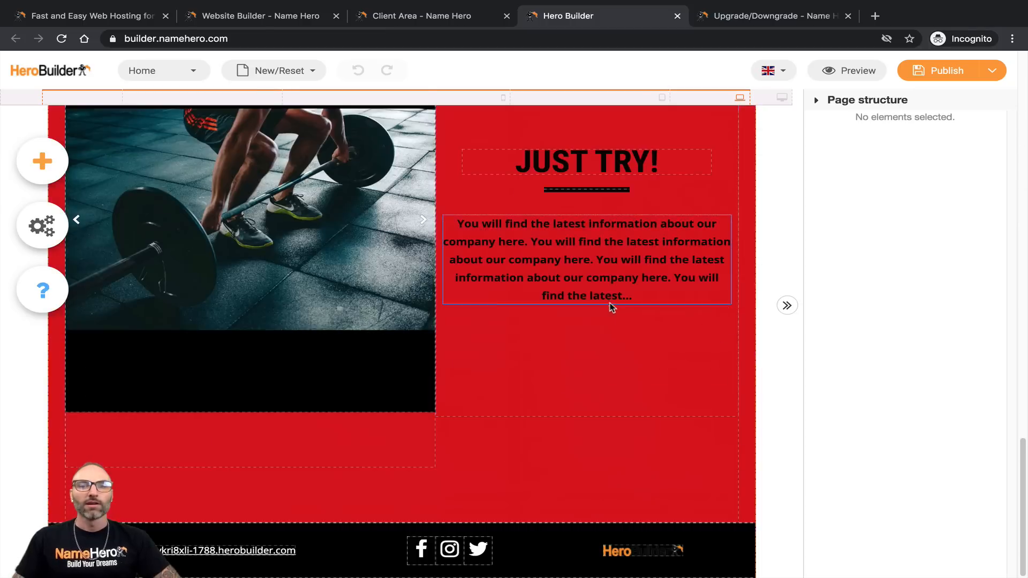
scroll(670, 257, up, 10)
click(772, 102)
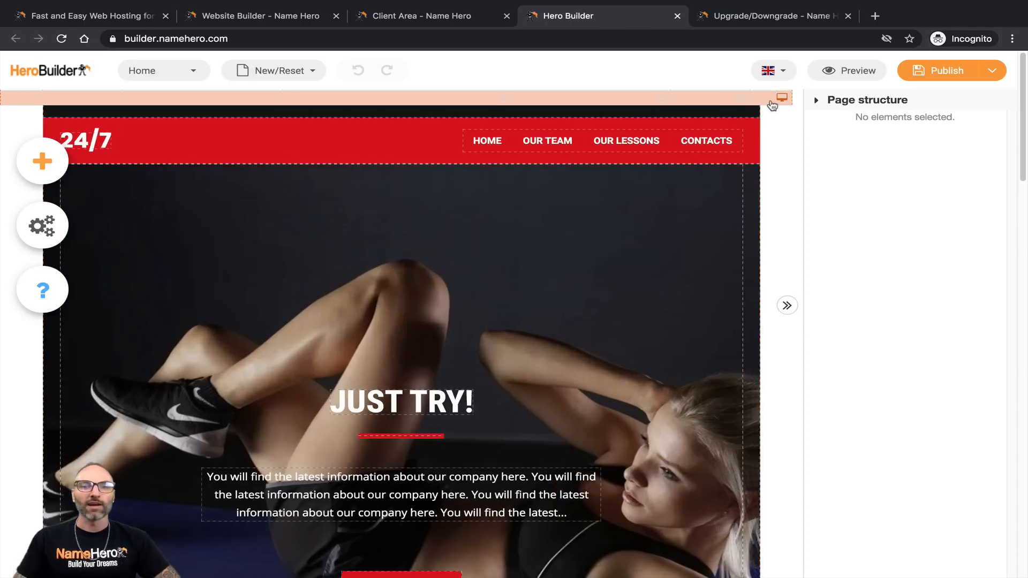
scroll(483, 346, down, 10)
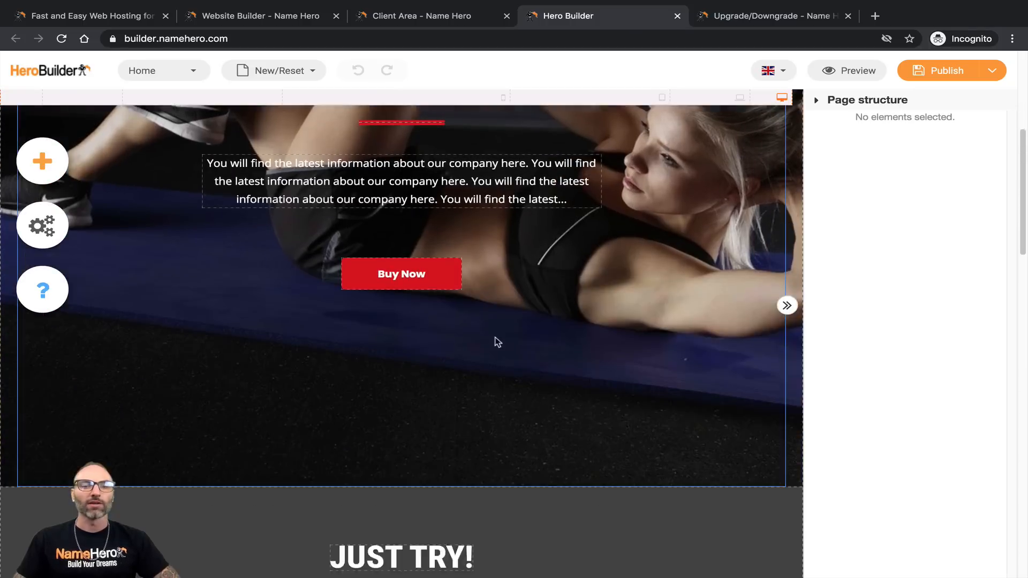
scroll(423, 310, down, 3)
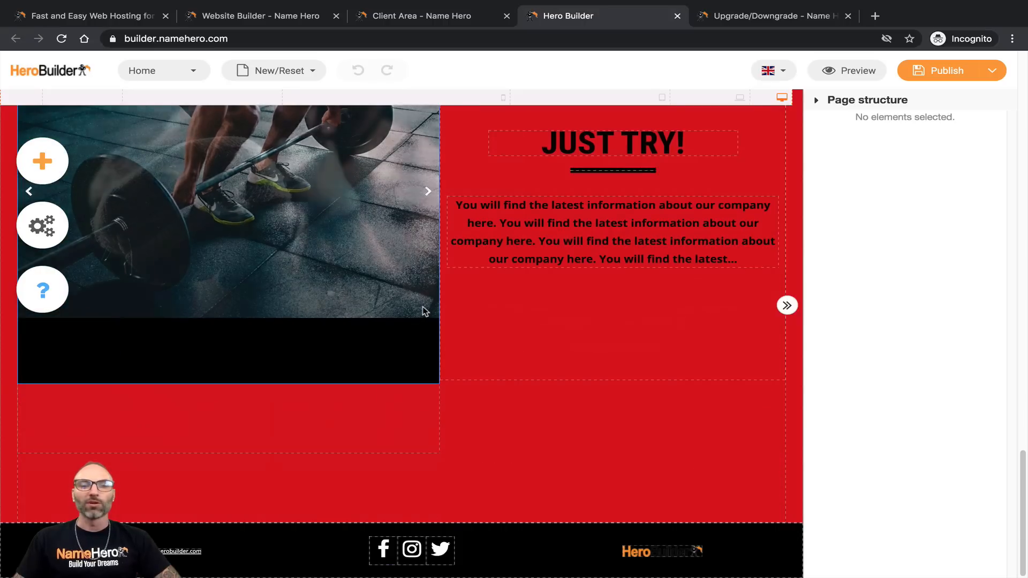
scroll(424, 313, up, 10)
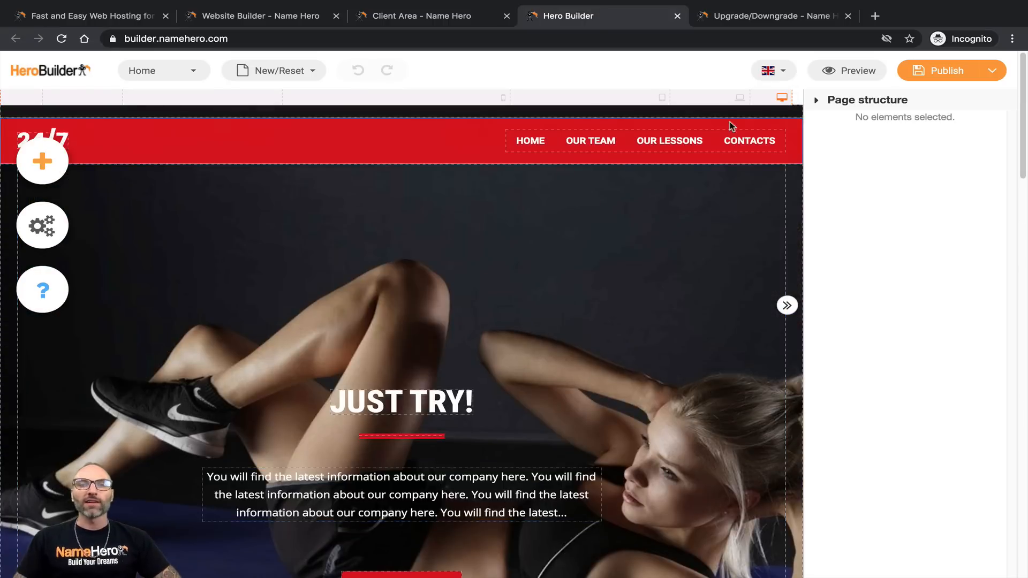
click(773, 70)
click(733, 112)
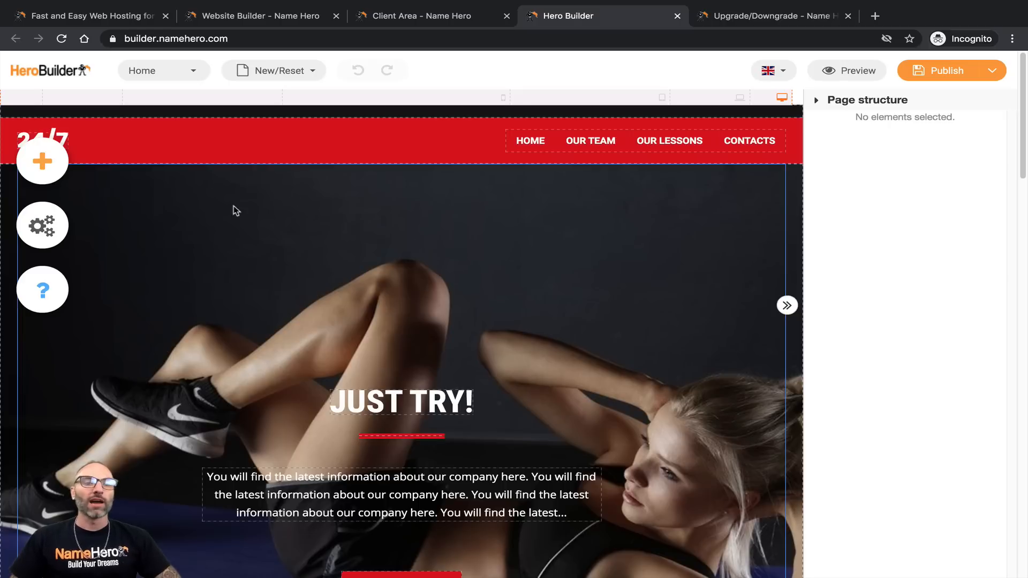
Step: Select the 24/7 header logo to show its General, Size and Spacing properties
scroll(142, 147, down, 2)
scroll(151, 148, up, 2)
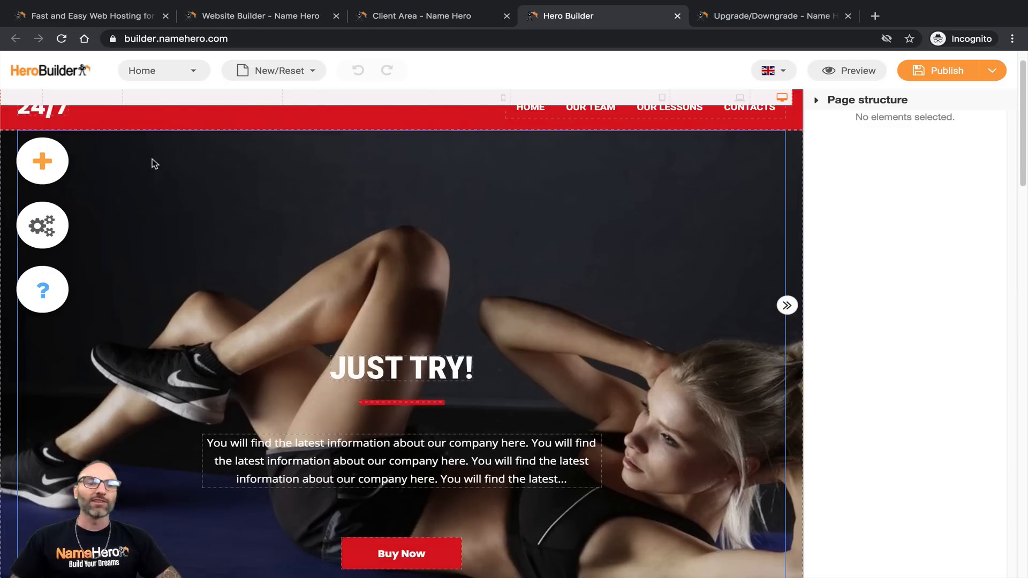
click(48, 126)
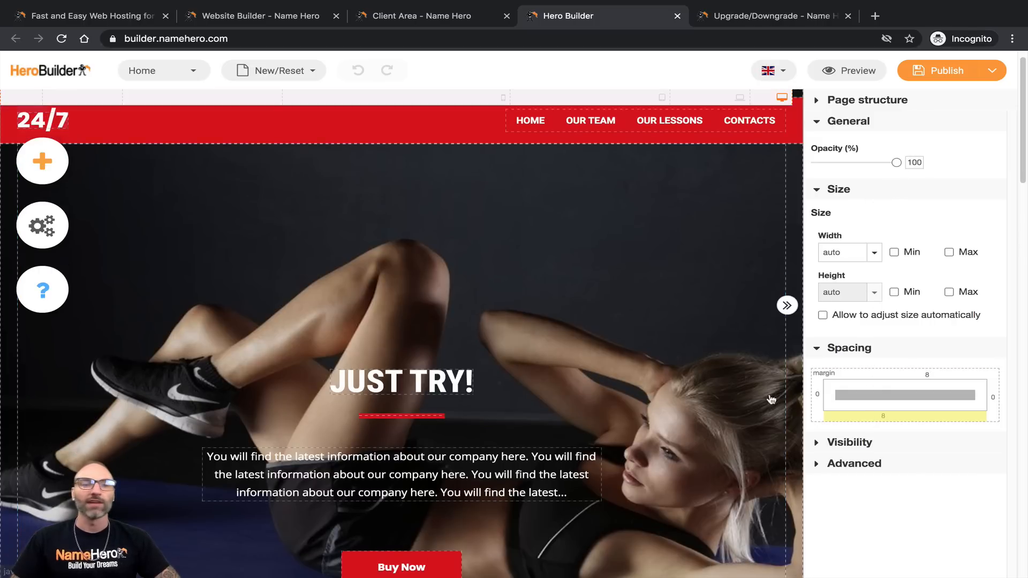
scroll(46, 149, up, 1)
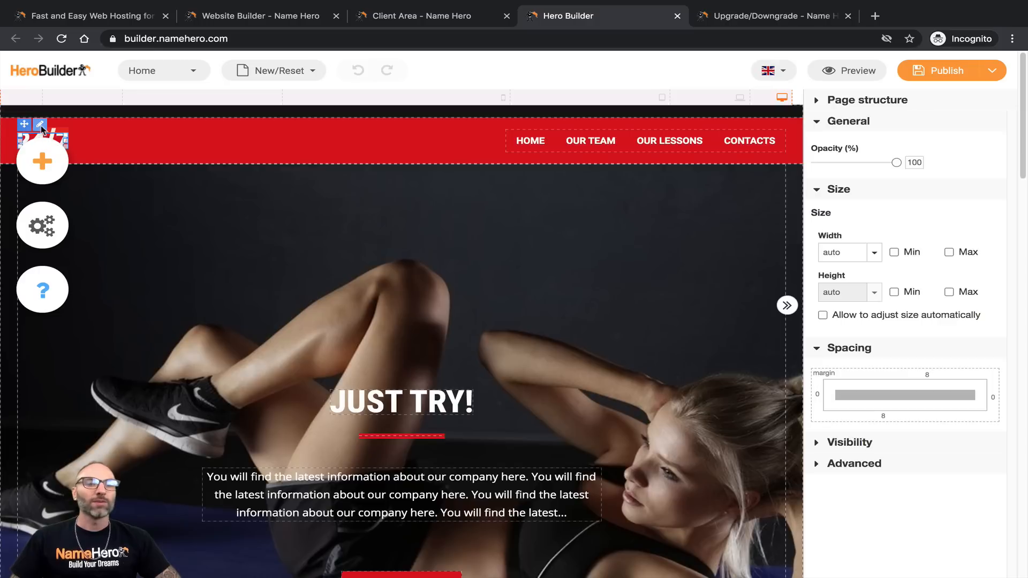
Step: Put the header logo into text-editing mode, skipping the link properties
click(40, 127)
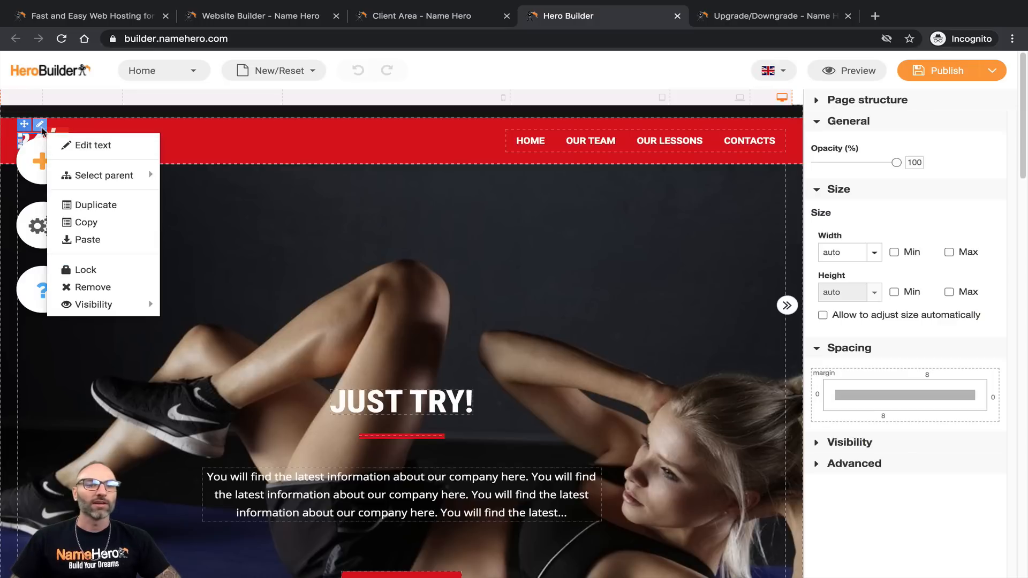
click(51, 149)
click(42, 126)
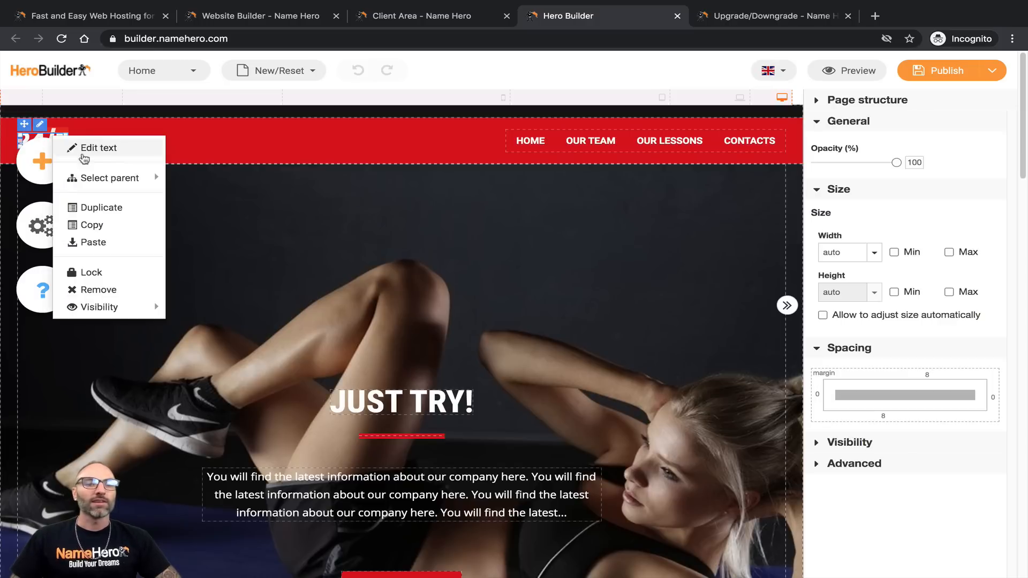
click(91, 154)
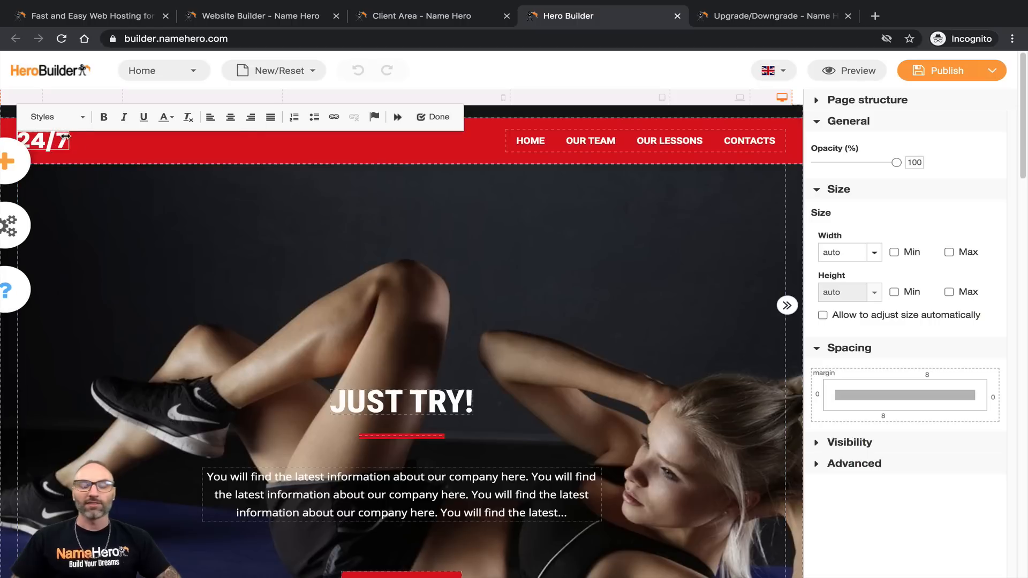
triple_click(37, 141)
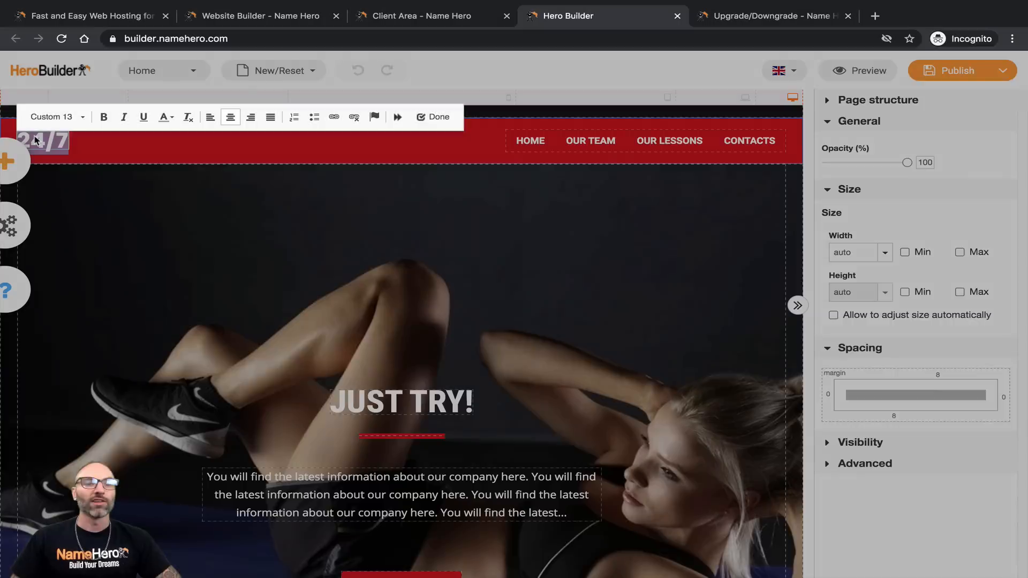
click(571, 416)
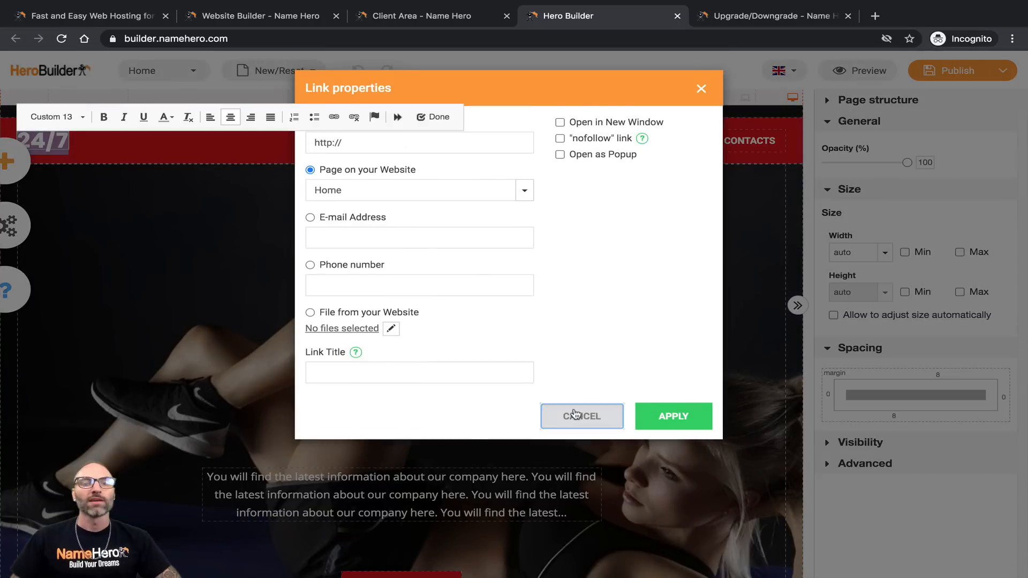
Step: Replace the 24/7 logo text with 'Ryan's Fitness'
click(41, 138)
drag(34, 139, 67, 138)
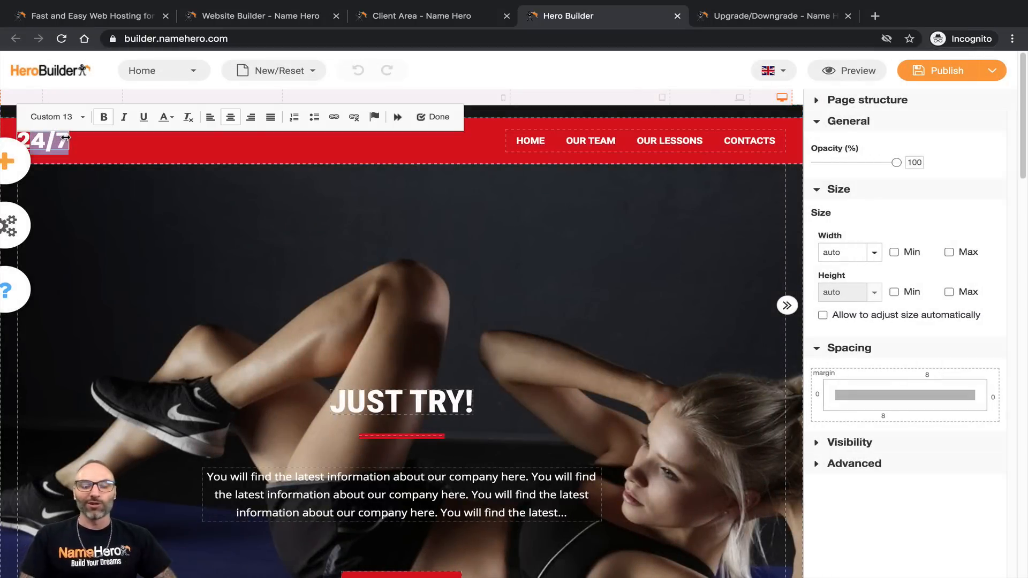
key(BackSpace)
key(BackSpace)
text(M)
key(BackSpace)
text(Ryan's Fitness)
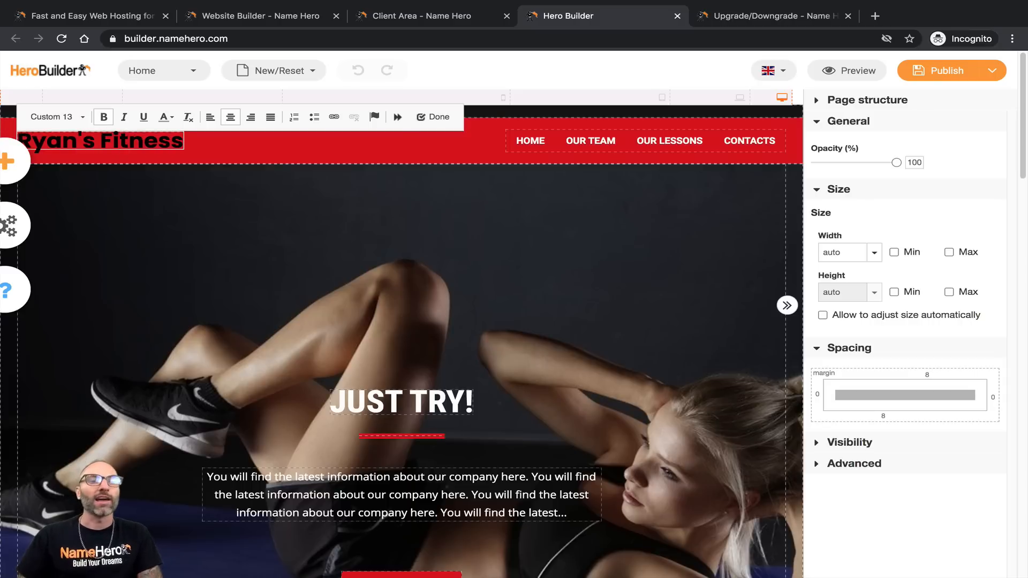
Step: Make the Ryan's Fitness heading text white (ffffff)
triple_click(118, 142)
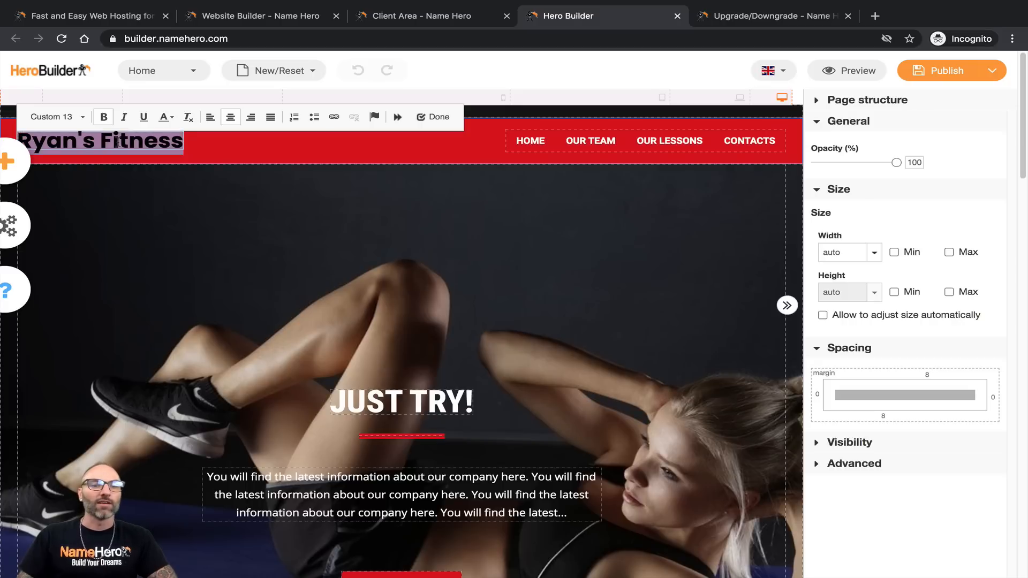
click(164, 117)
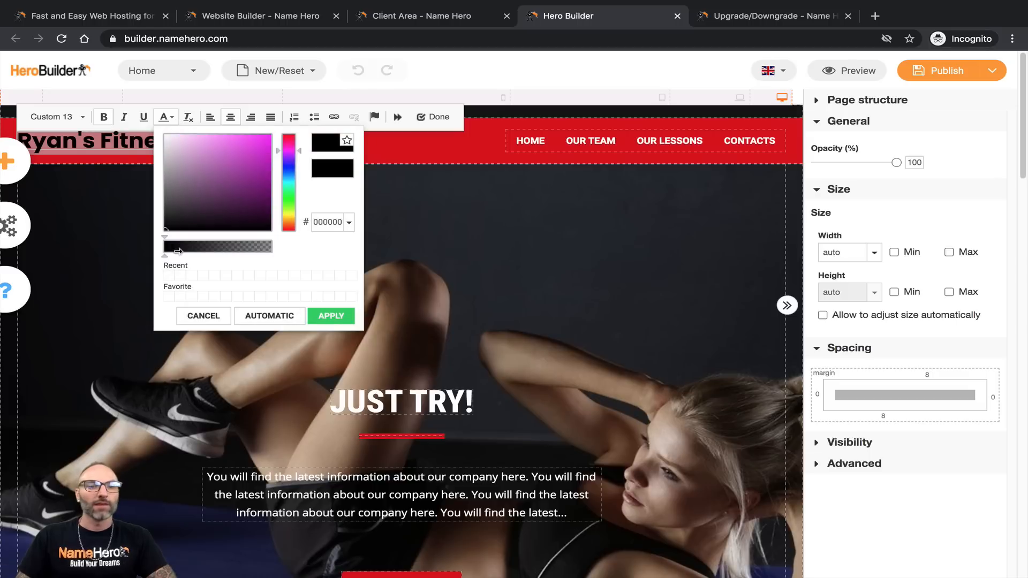
click(172, 140)
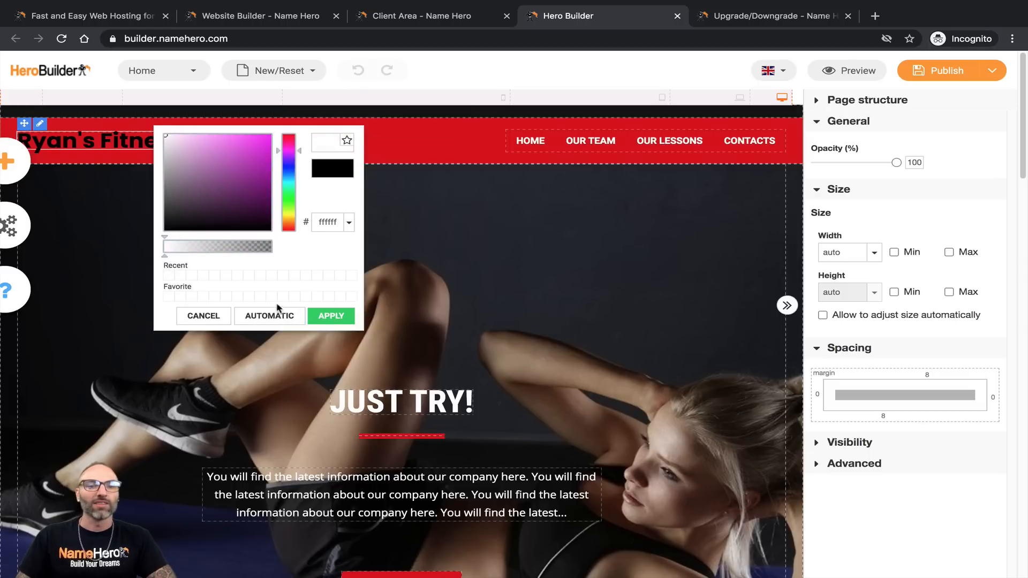
click(327, 316)
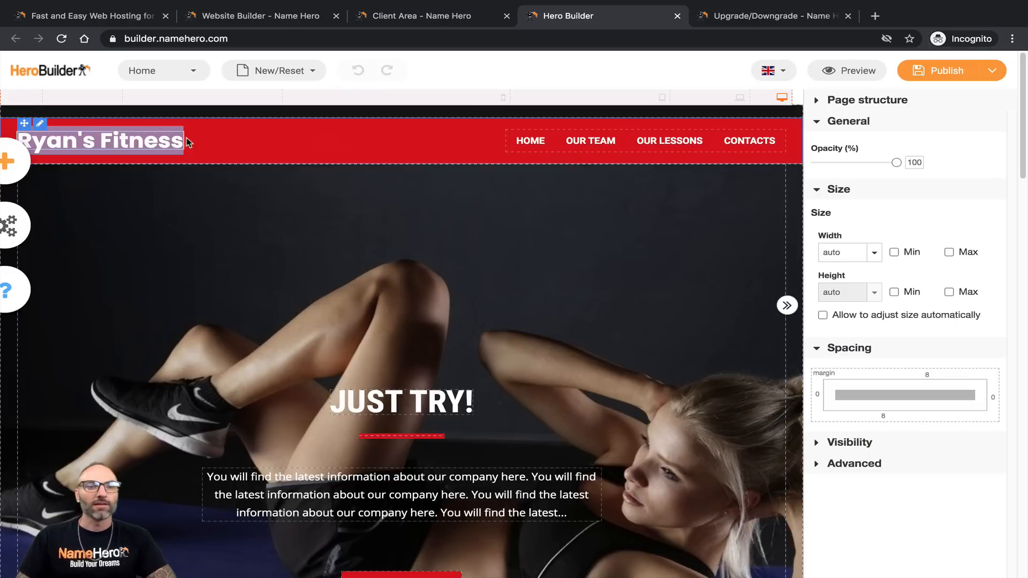
Step: Make the whole Ryan's Fitness heading bold, without italic, and finish editing it
click(50, 158)
double_click(82, 141)
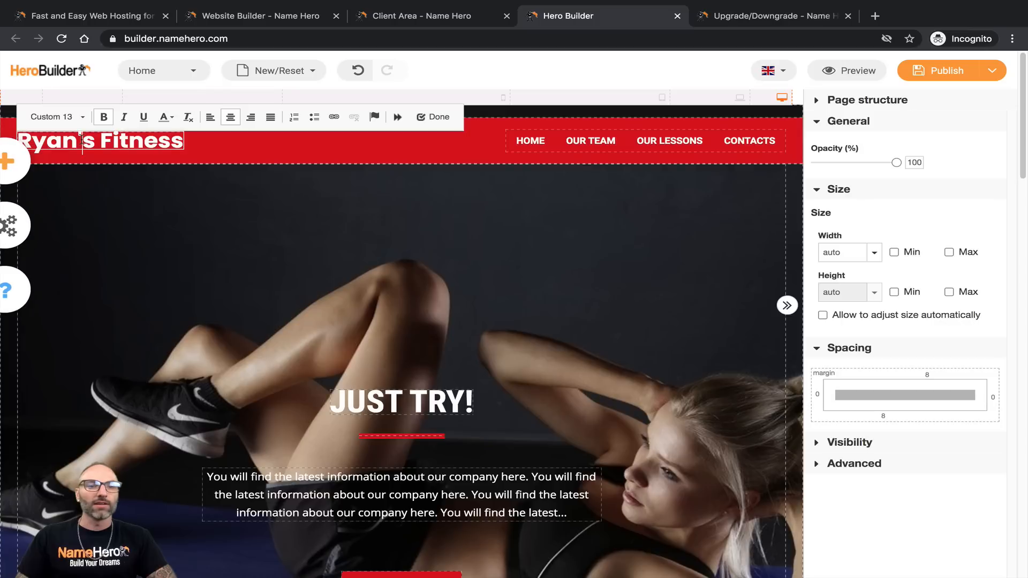
double_click(82, 140)
triple_click(70, 141)
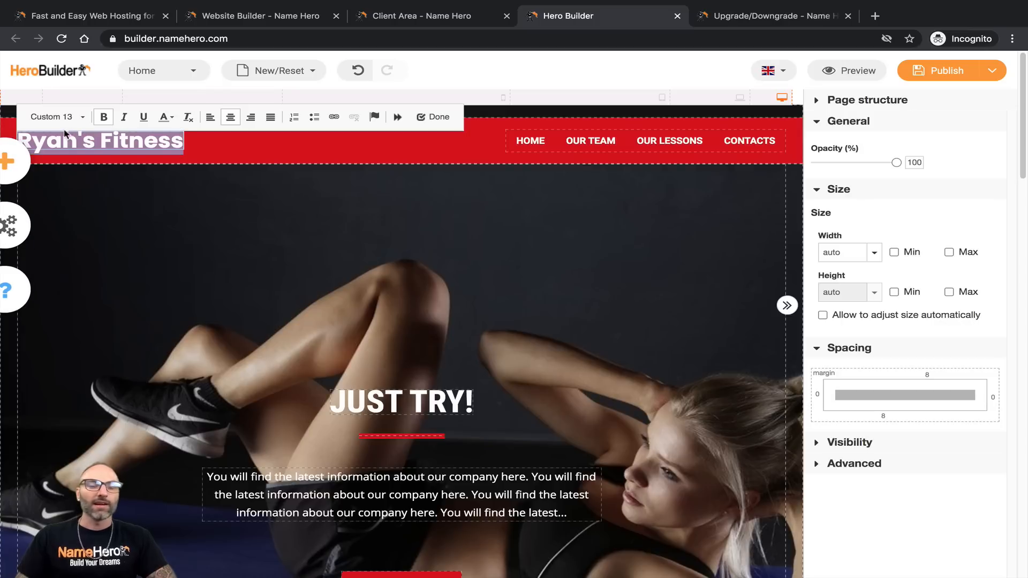
click(99, 119)
click(101, 118)
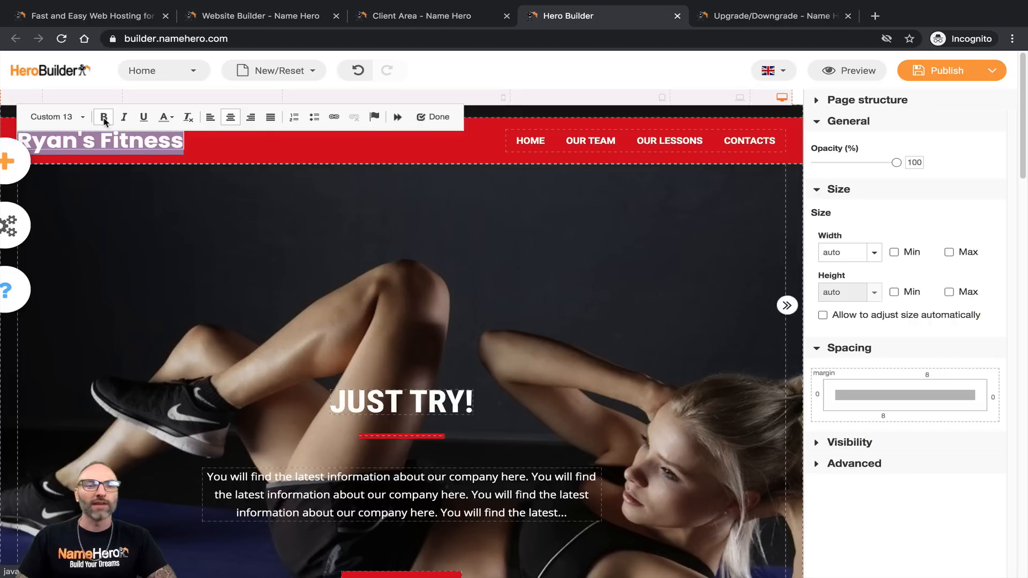
click(115, 119)
click(117, 119)
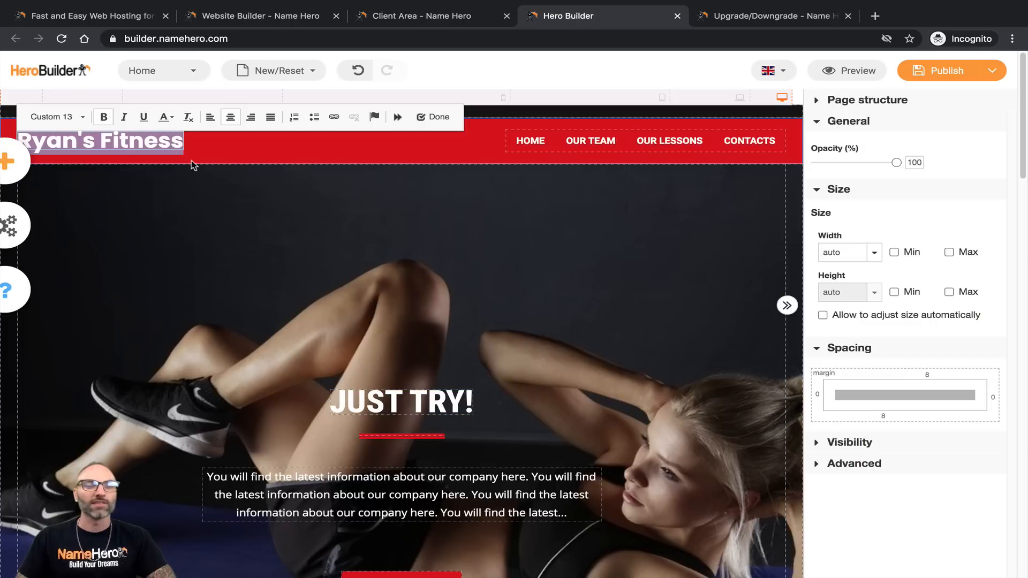
click(248, 169)
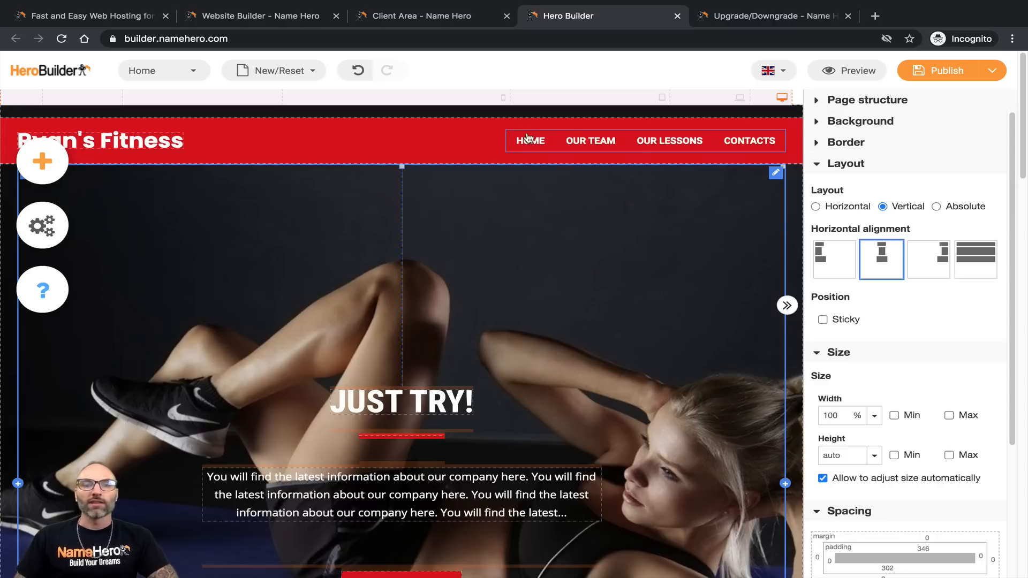
click(629, 147)
Step: In the menu items editor, stop Home being the default menu item
click(414, 167)
click(775, 139)
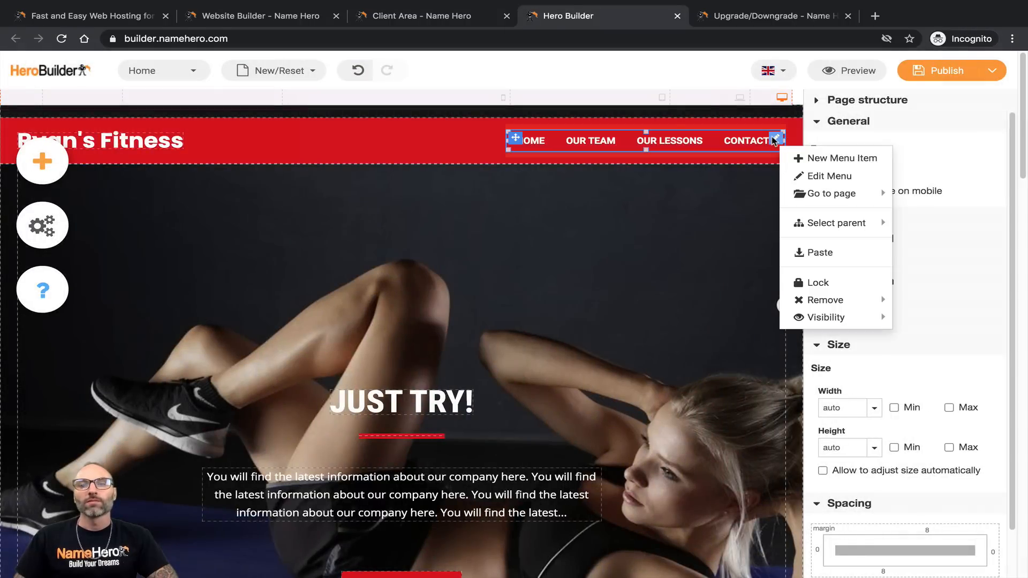
click(803, 176)
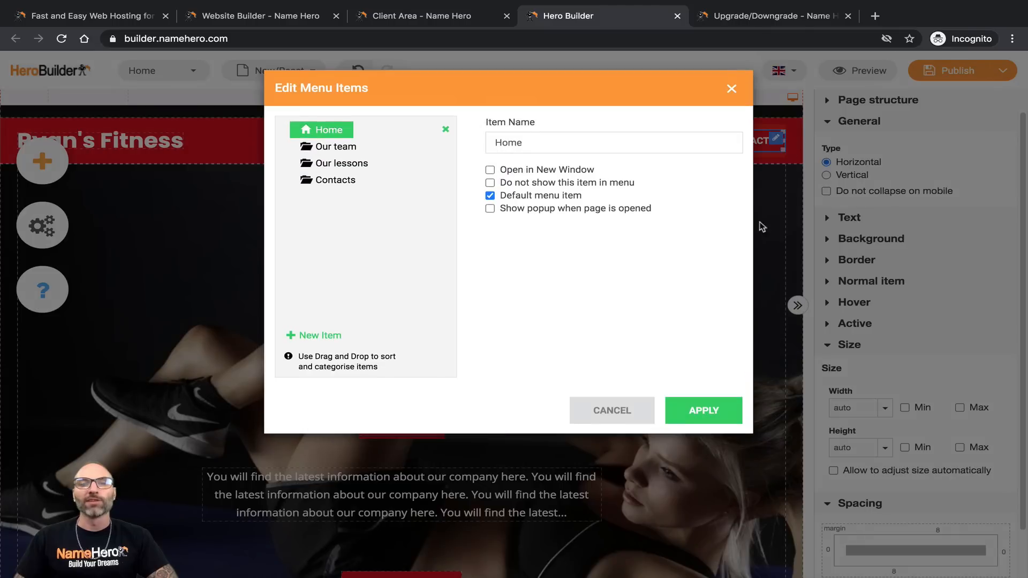
click(360, 152)
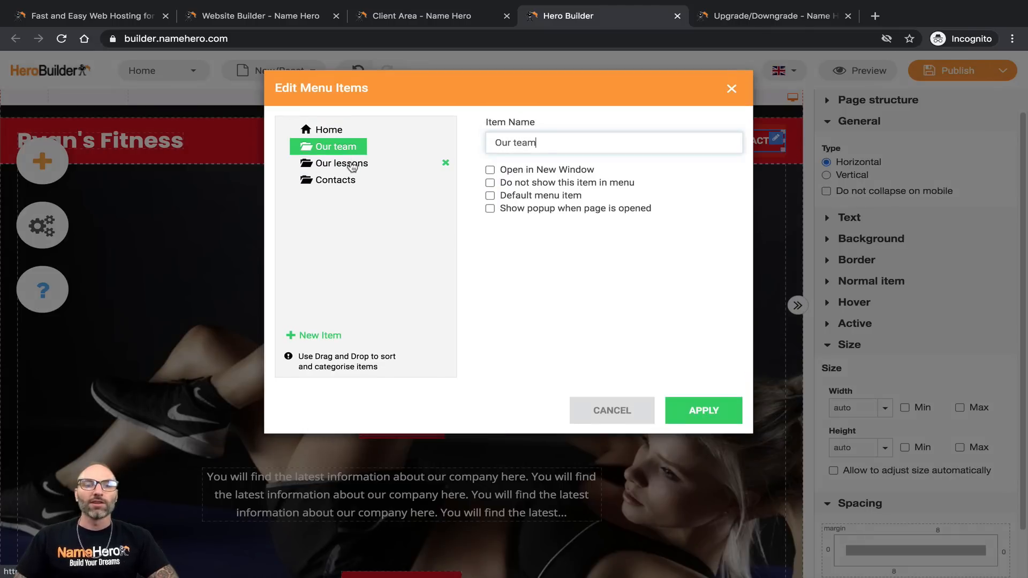
click(353, 165)
click(346, 180)
click(338, 147)
click(328, 129)
click(334, 147)
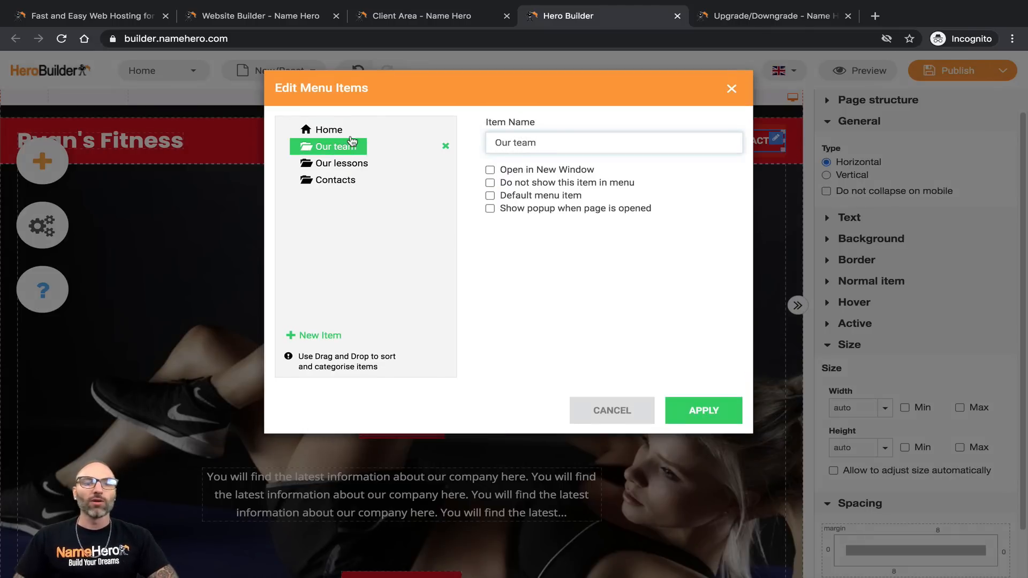
click(351, 134)
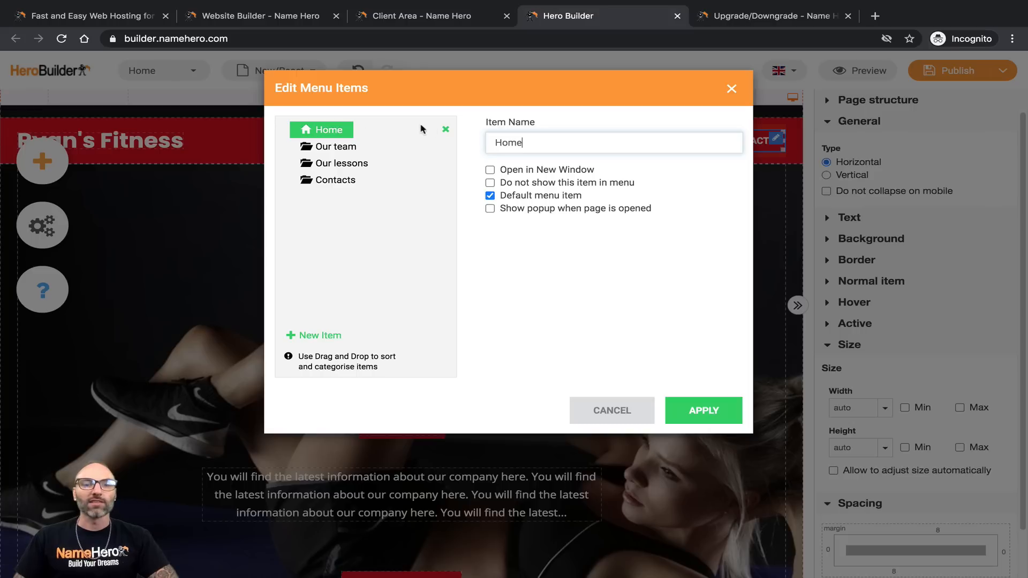
click(490, 196)
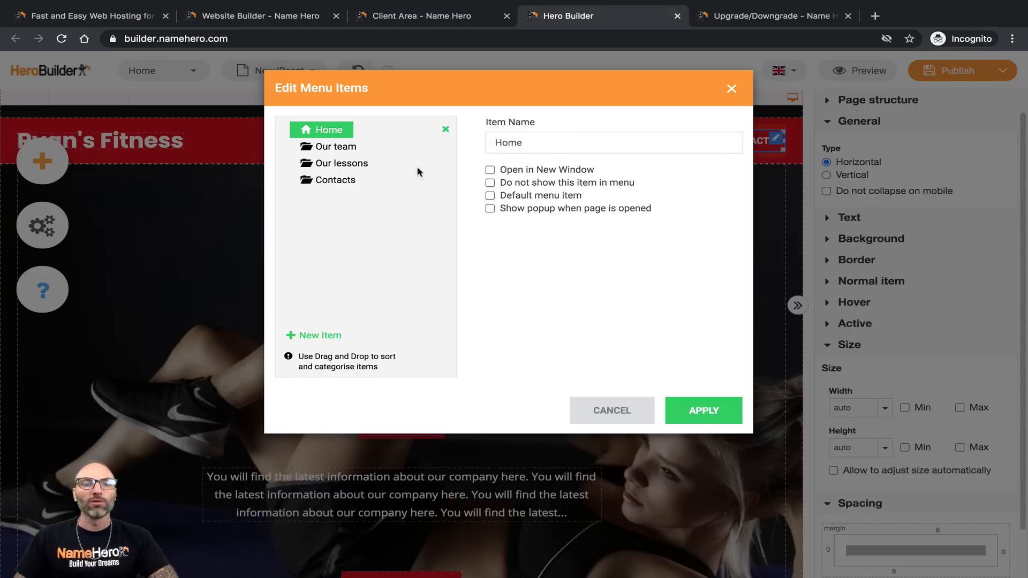
Step: Rename the menu items to About Me, Workout Services and Contact Me, and apply
click(336, 148)
drag(557, 139, 503, 141)
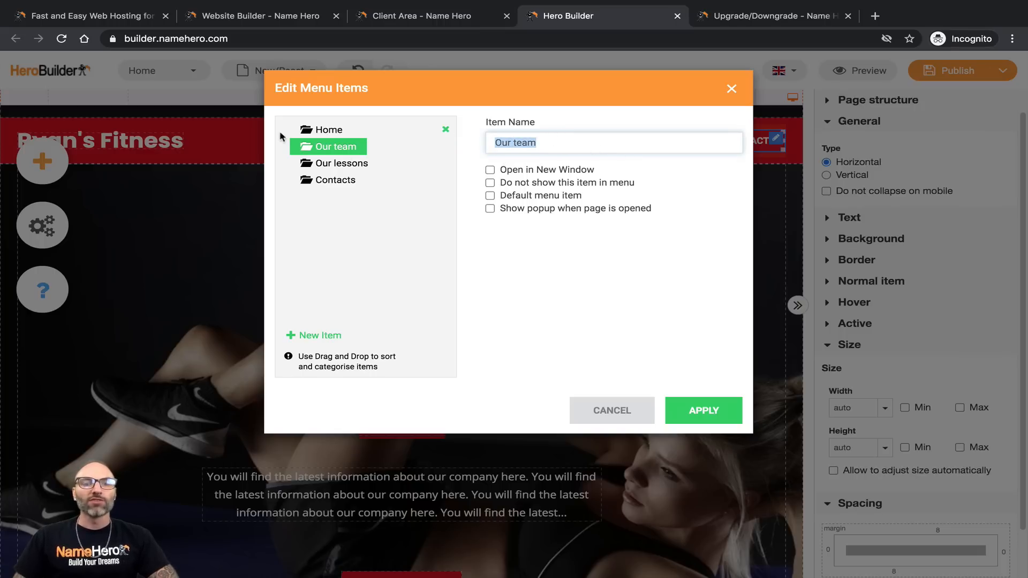
text(About Me)
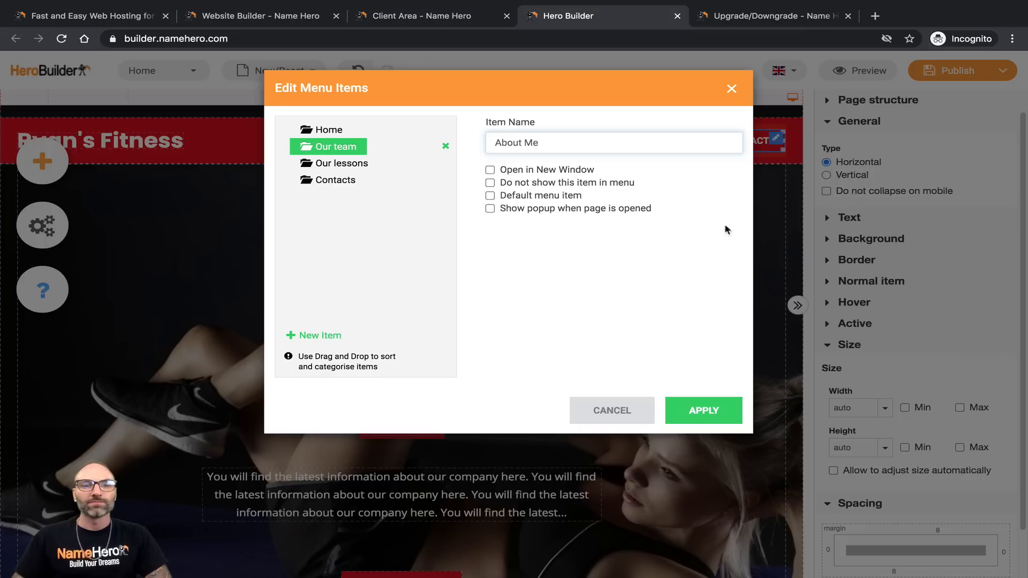
click(368, 165)
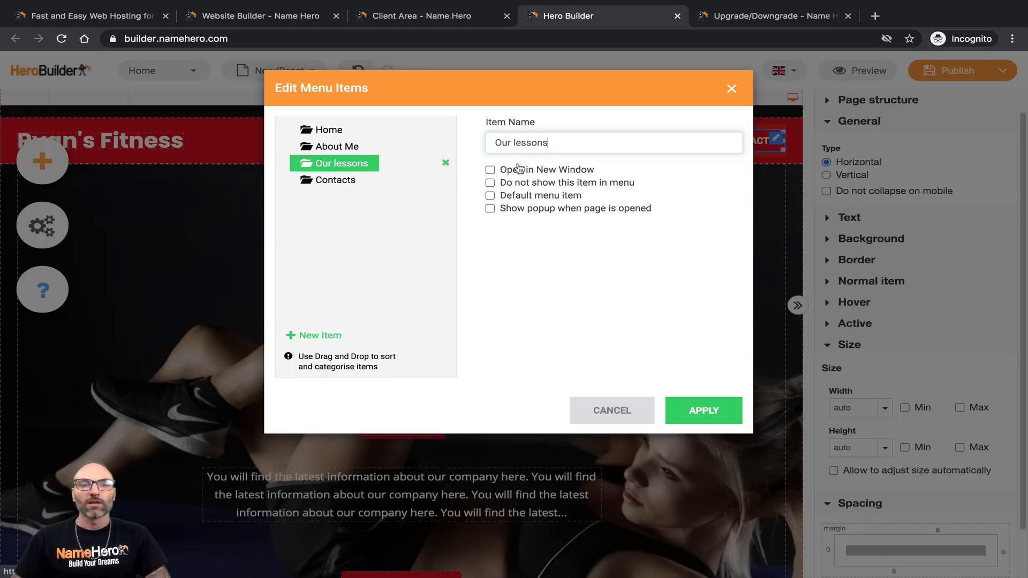
triple_click(557, 148)
text(Services)
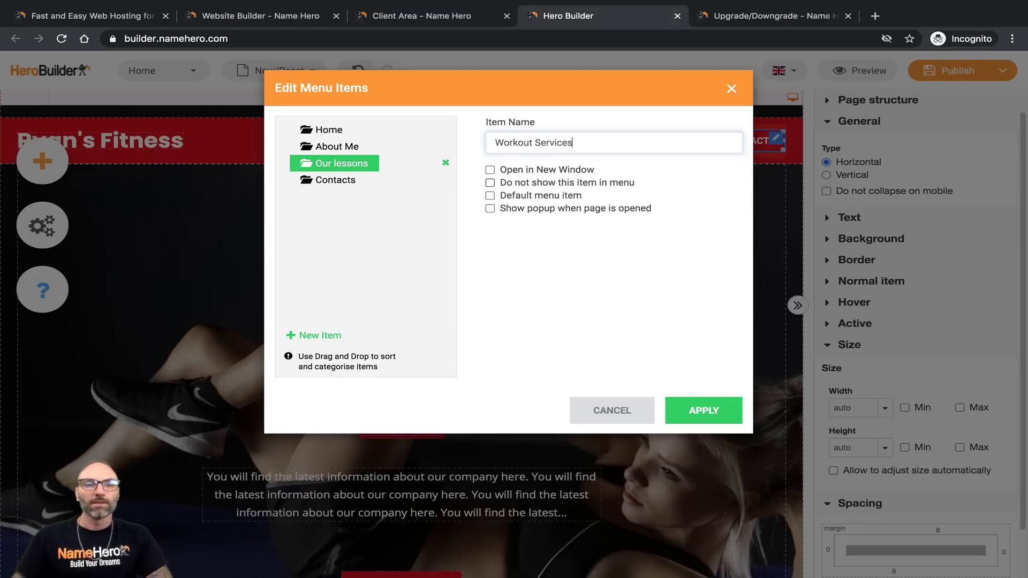
click(365, 184)
click(605, 141)
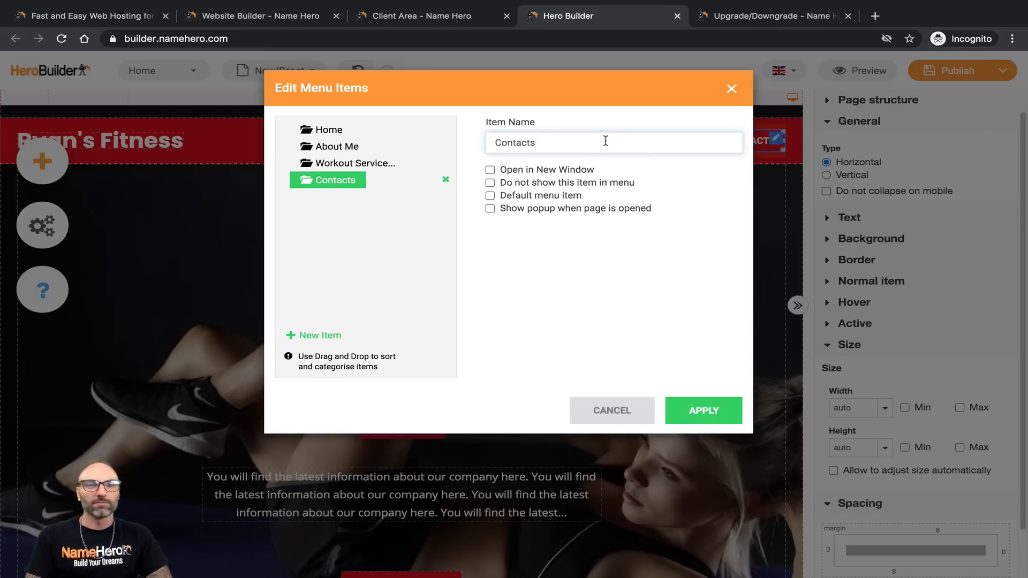
text(Me)
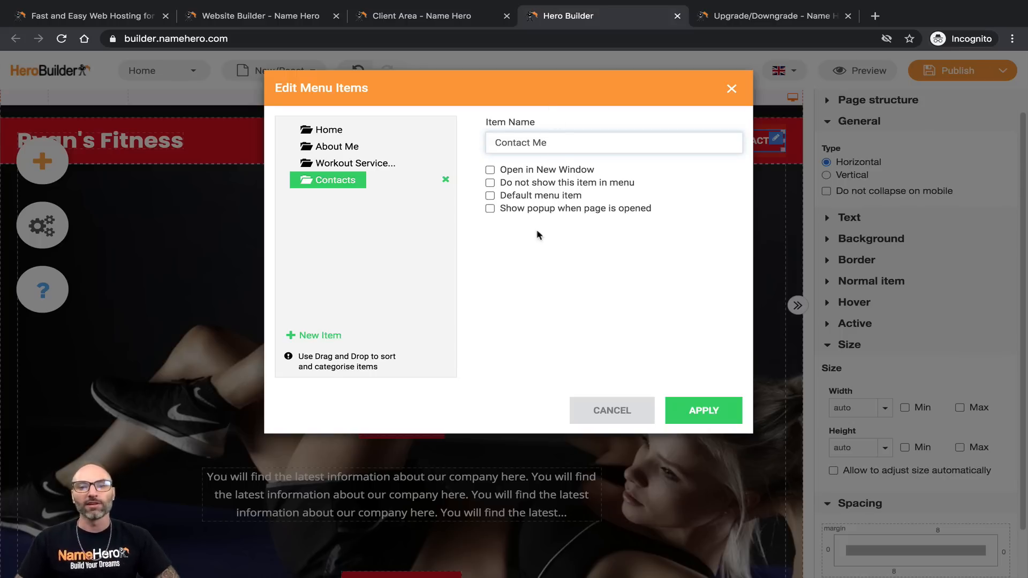
click(685, 419)
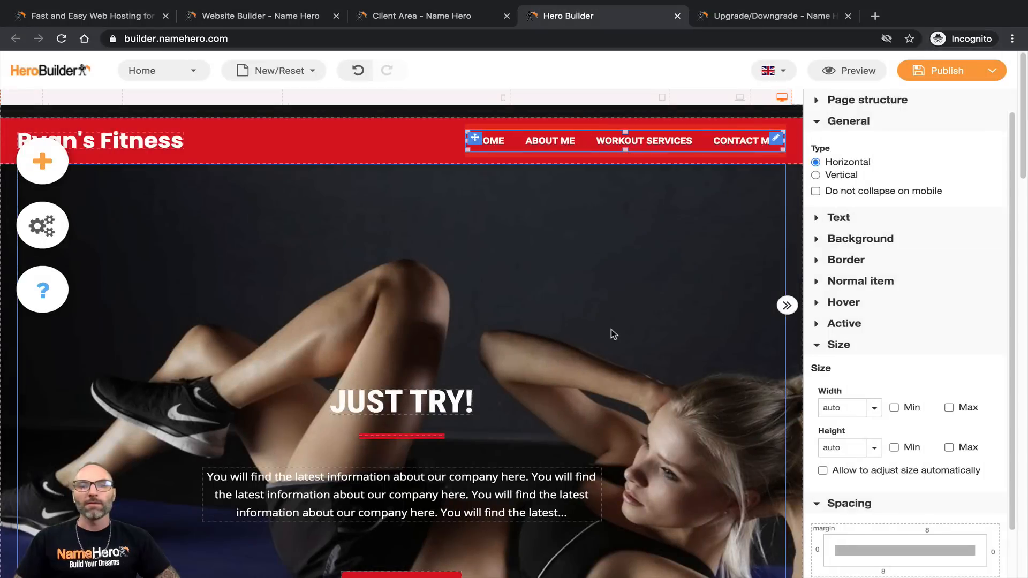
Step: Save the Home page as a draft from the Publish menu
click(430, 153)
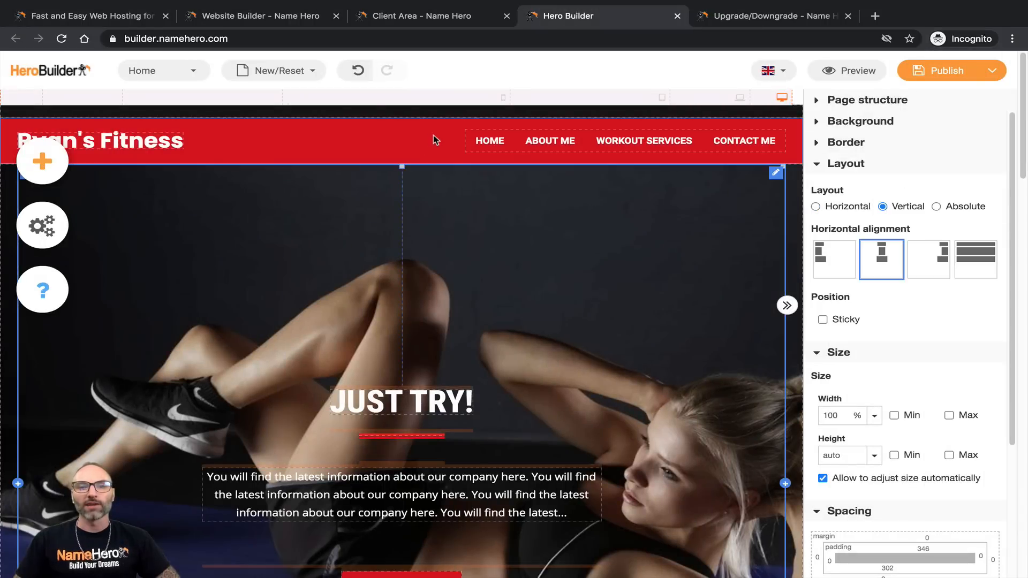
click(784, 139)
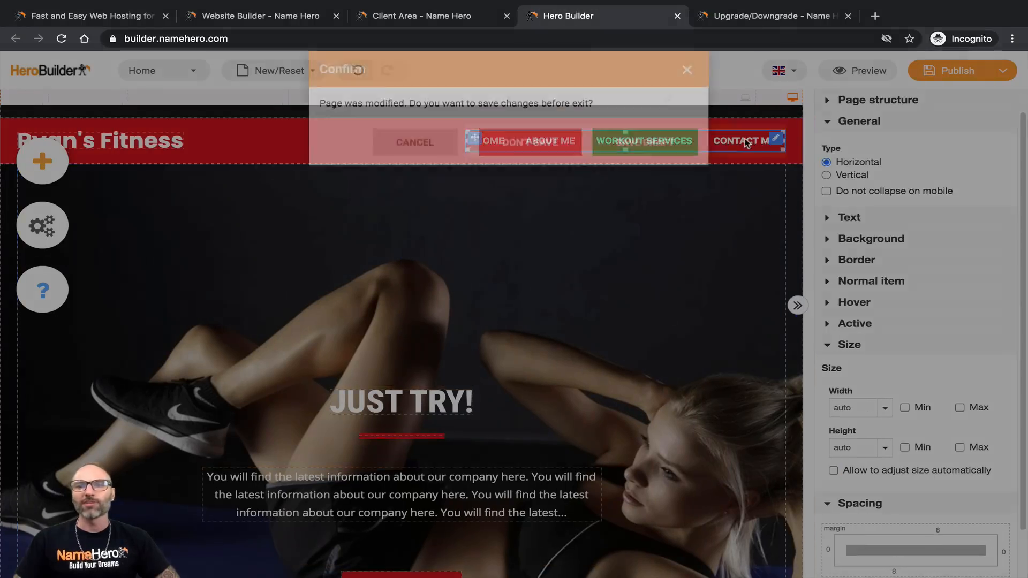
click(420, 160)
click(1003, 70)
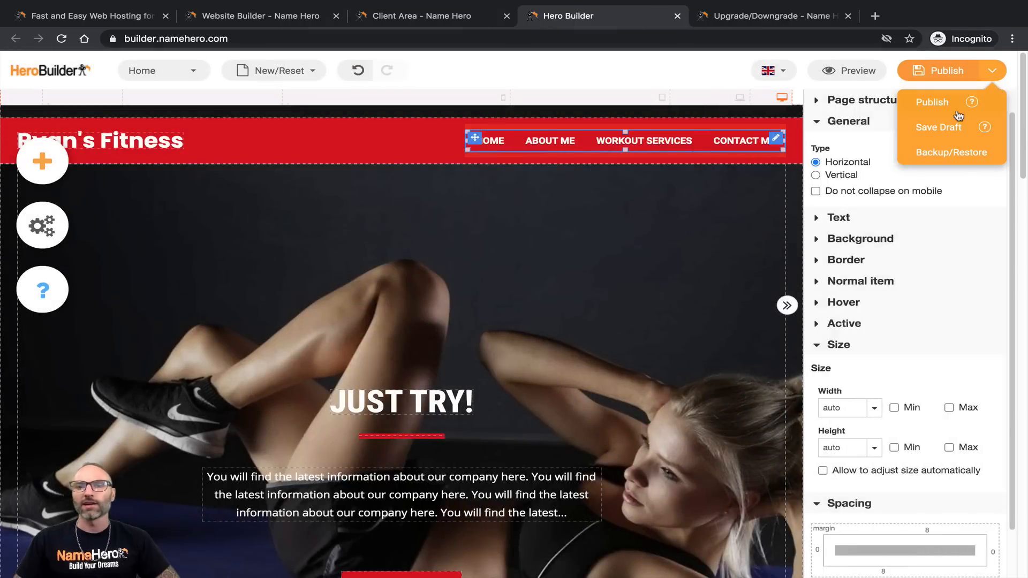
click(949, 129)
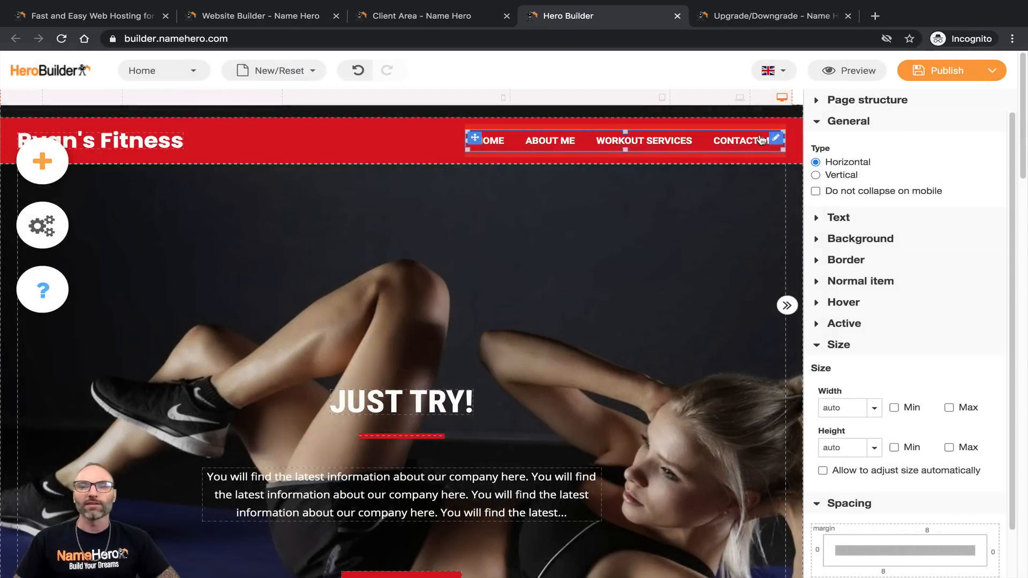
Step: Reopen the navigation menu's item editor and apply the menu changes again
right_click(776, 138)
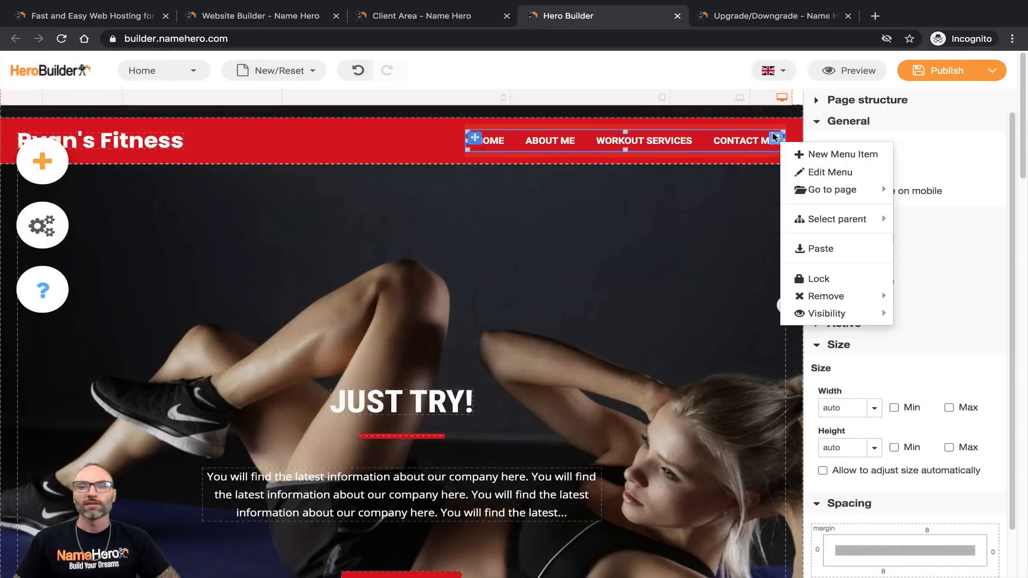
click(794, 172)
click(515, 199)
click(712, 415)
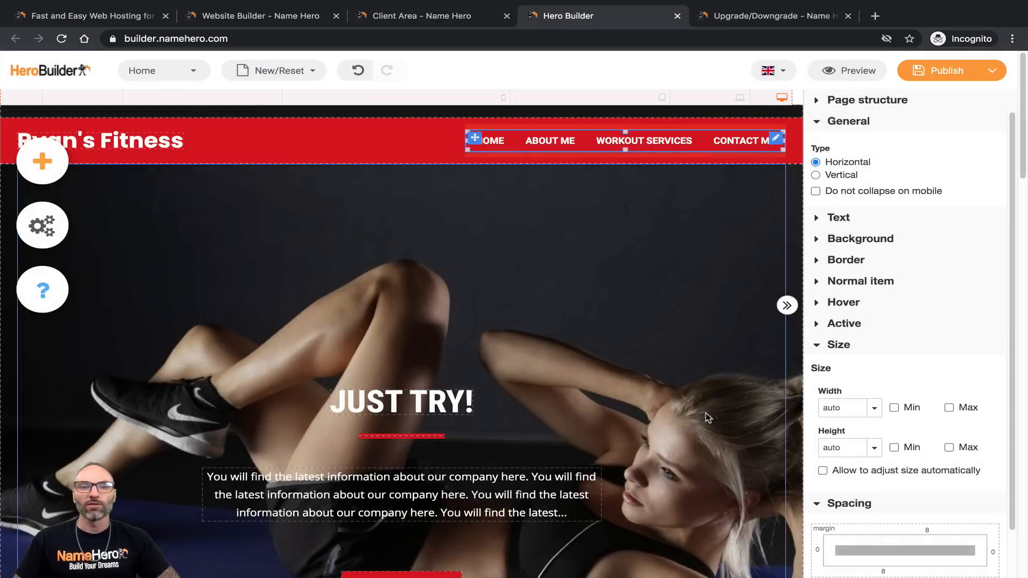
Step: Head to another site page, saving a draft when prompted
click(465, 165)
click(447, 147)
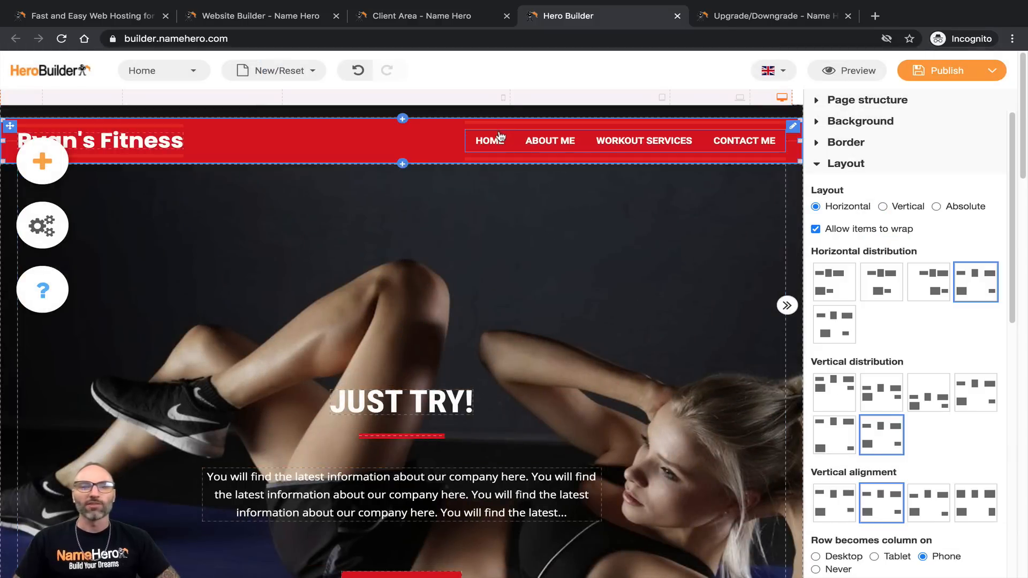
click(680, 143)
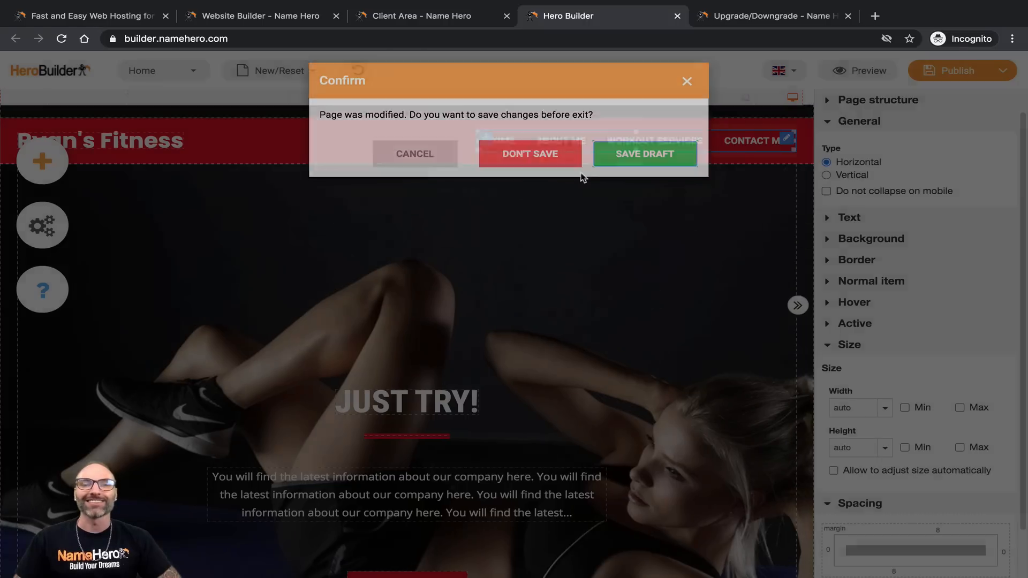
click(596, 164)
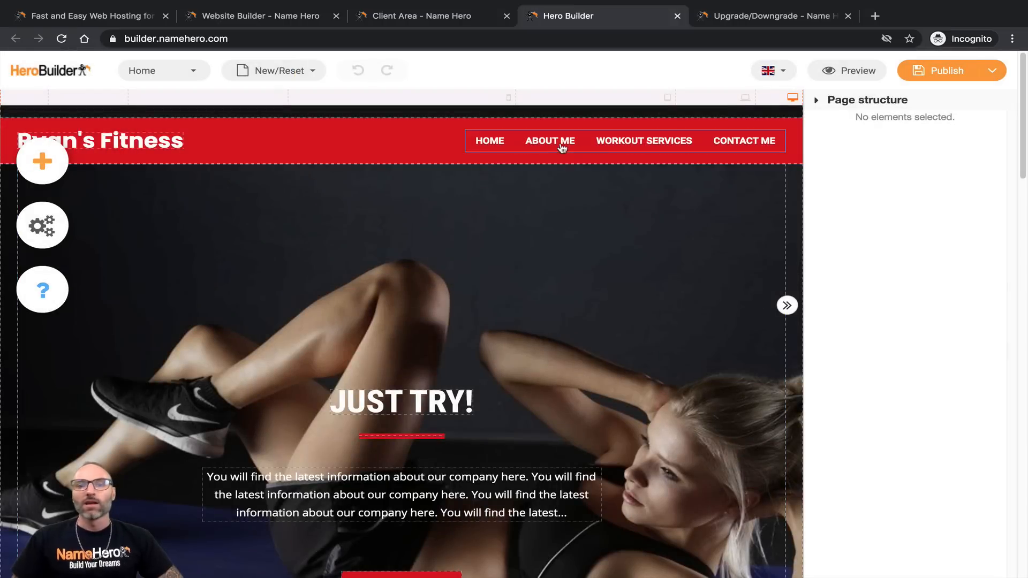
click(560, 146)
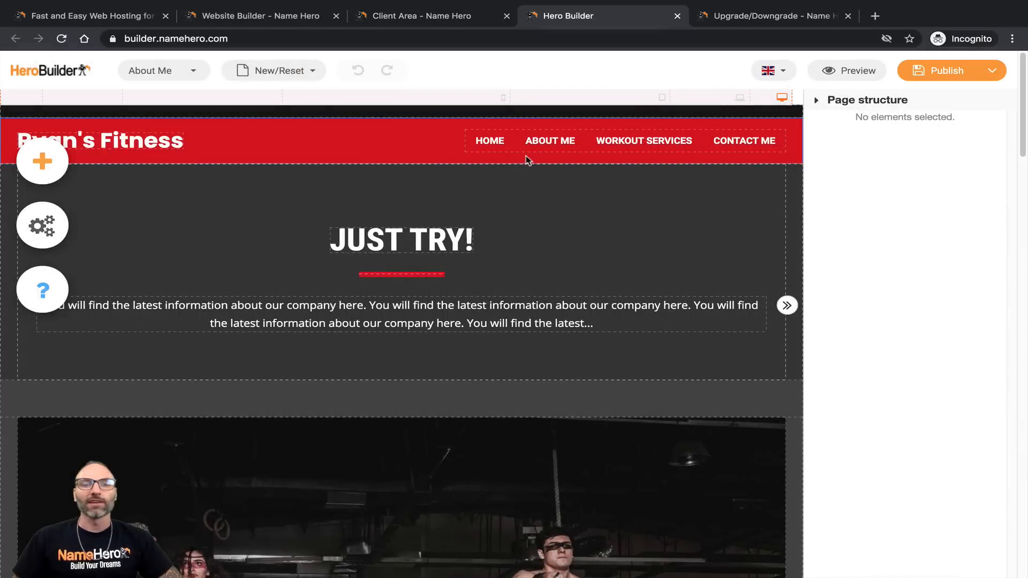
click(642, 143)
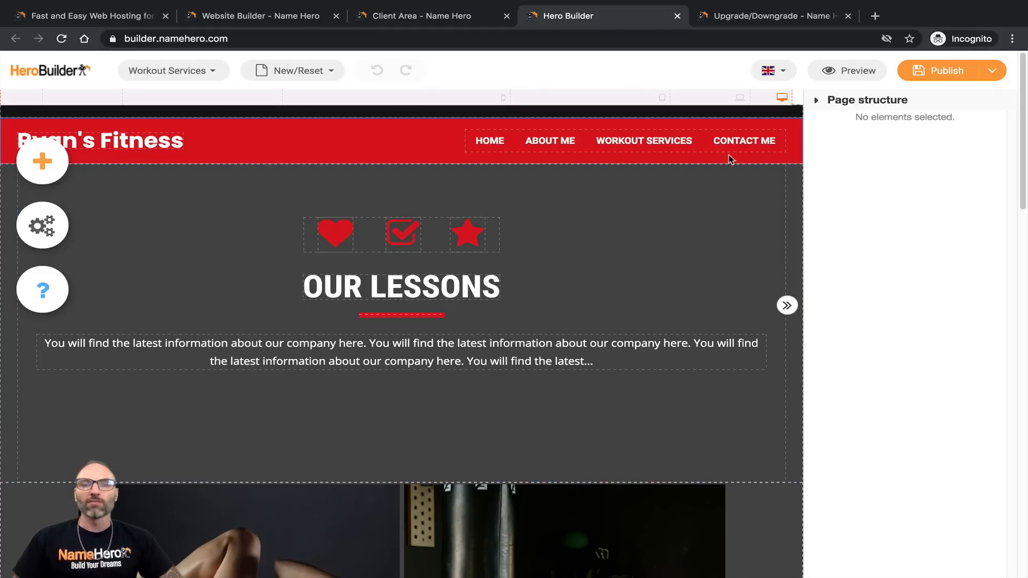
click(749, 142)
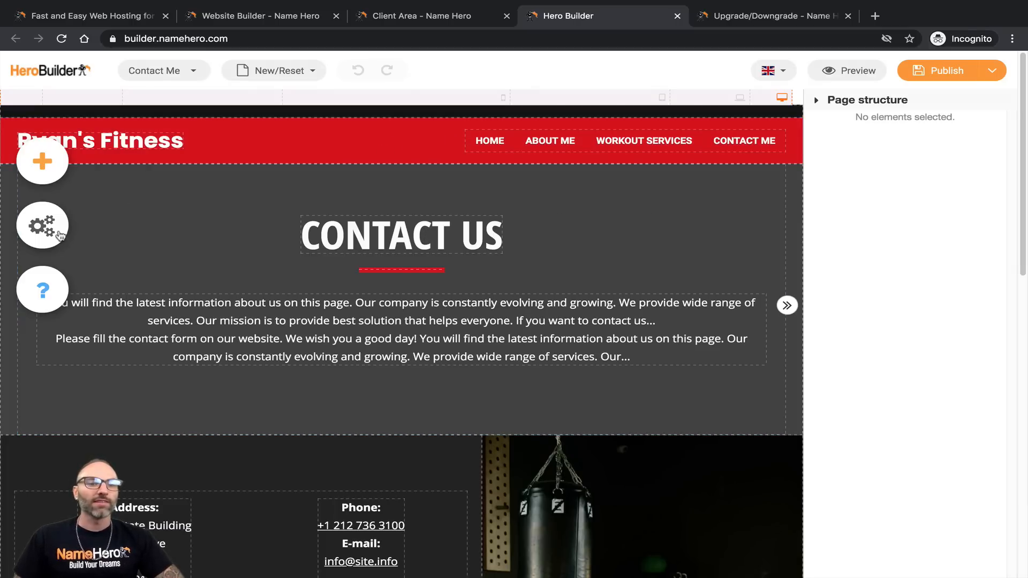
click(33, 227)
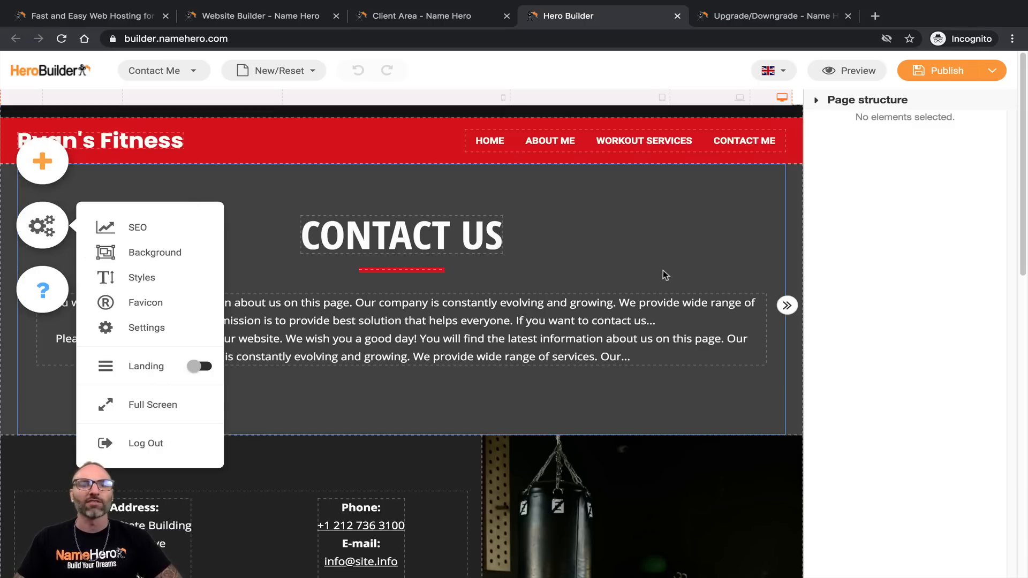
click(442, 217)
click(484, 142)
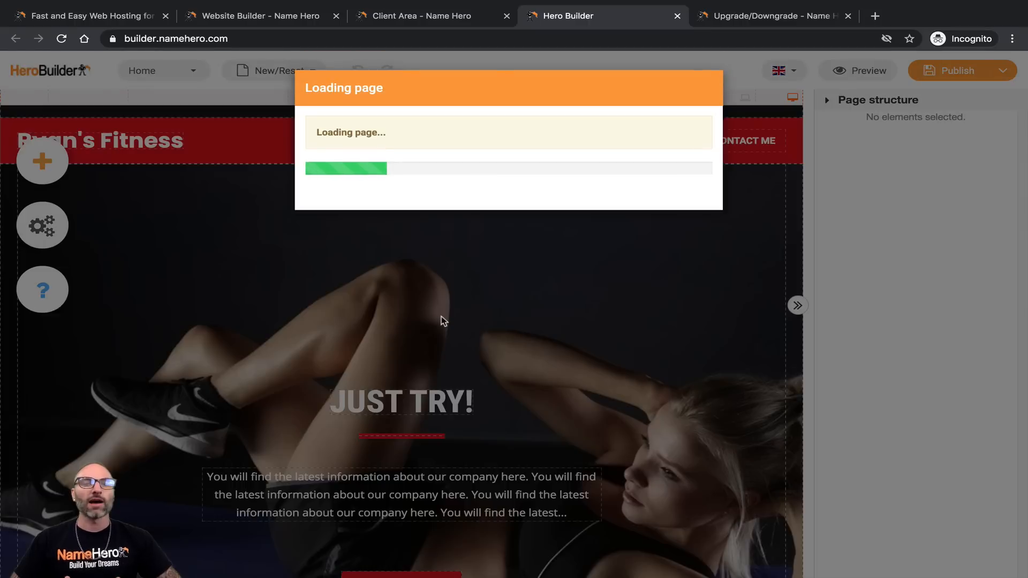
scroll(419, 287, down, 5)
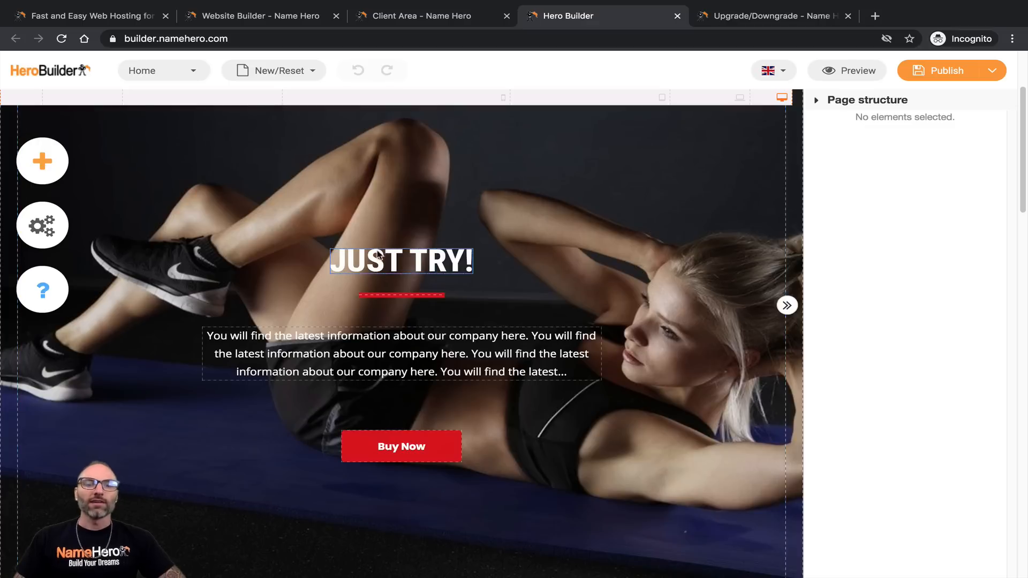
Step: Delete JUST TRY! and type 'CUSTOM WORKOUT & DIET PLANS FOR YOUR UNIQUE NEEDS' as the hero heading
click(342, 263)
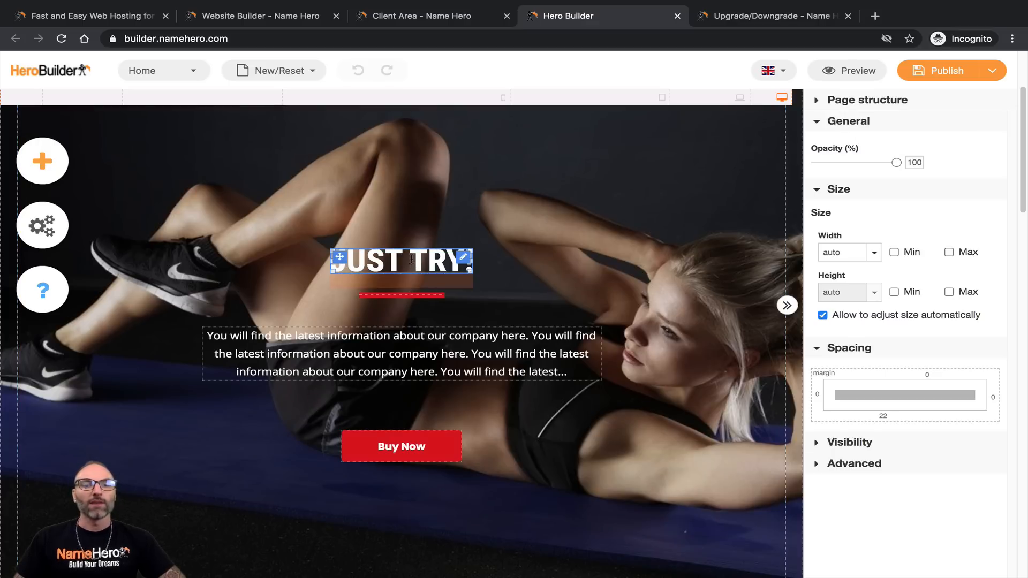
click(412, 262)
click(334, 266)
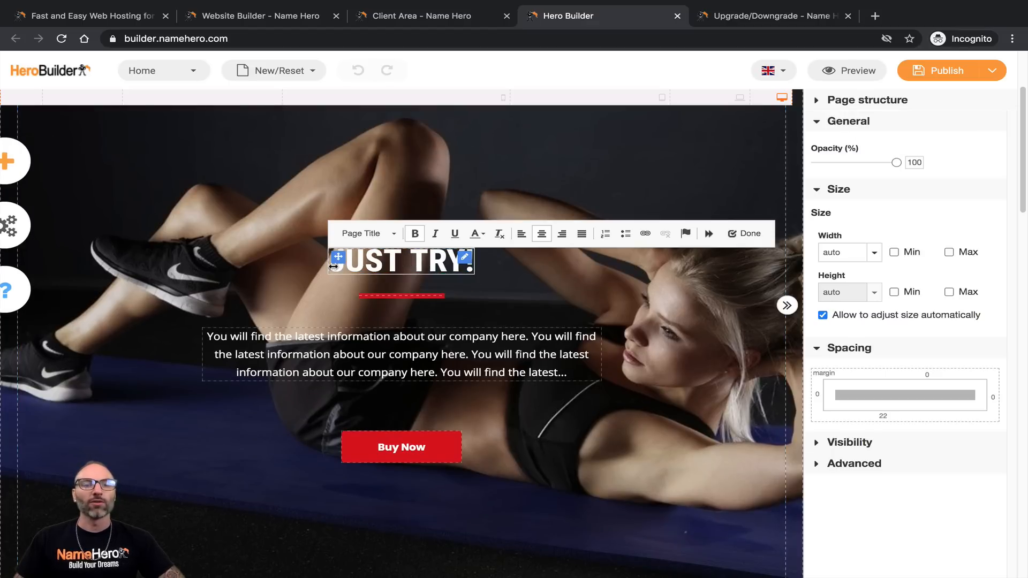
triple_click(358, 265)
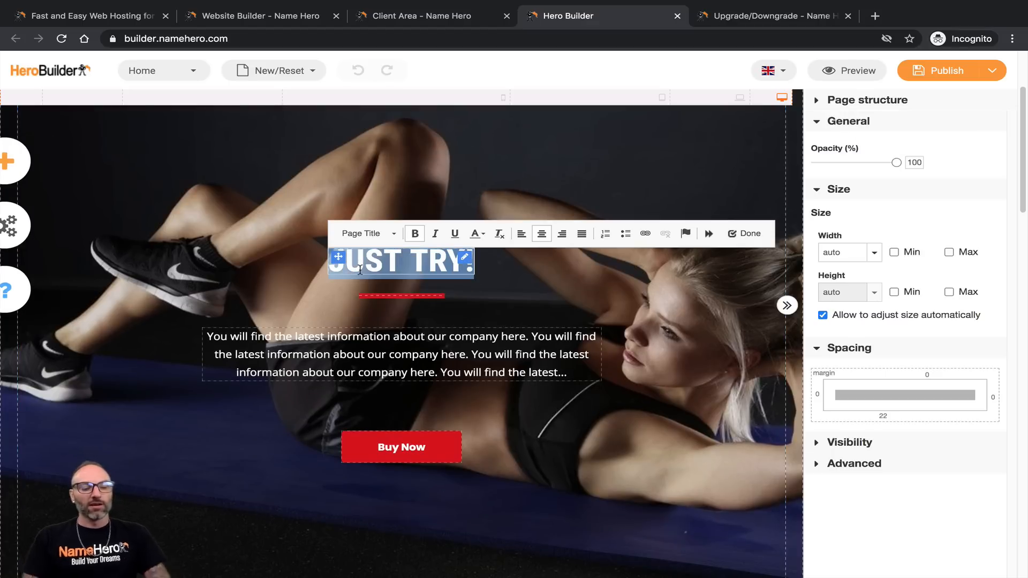
key(BackSpace)
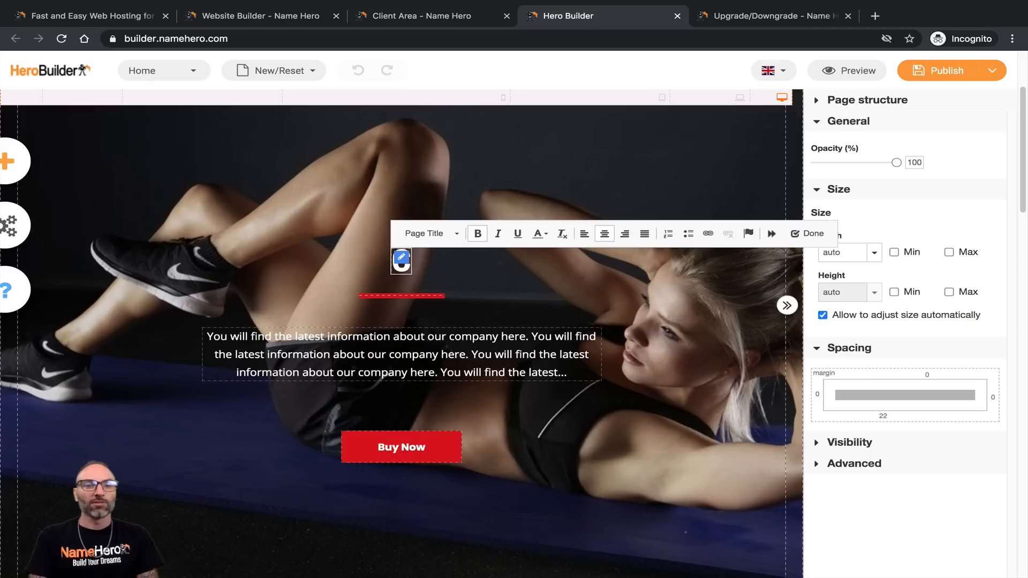
text(CUSTOM)
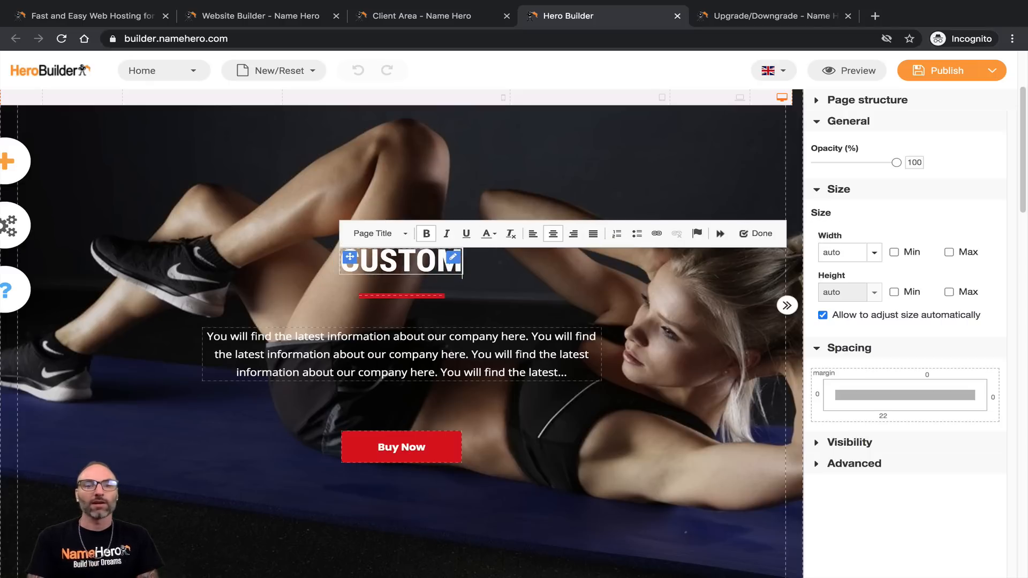
text( WORK)
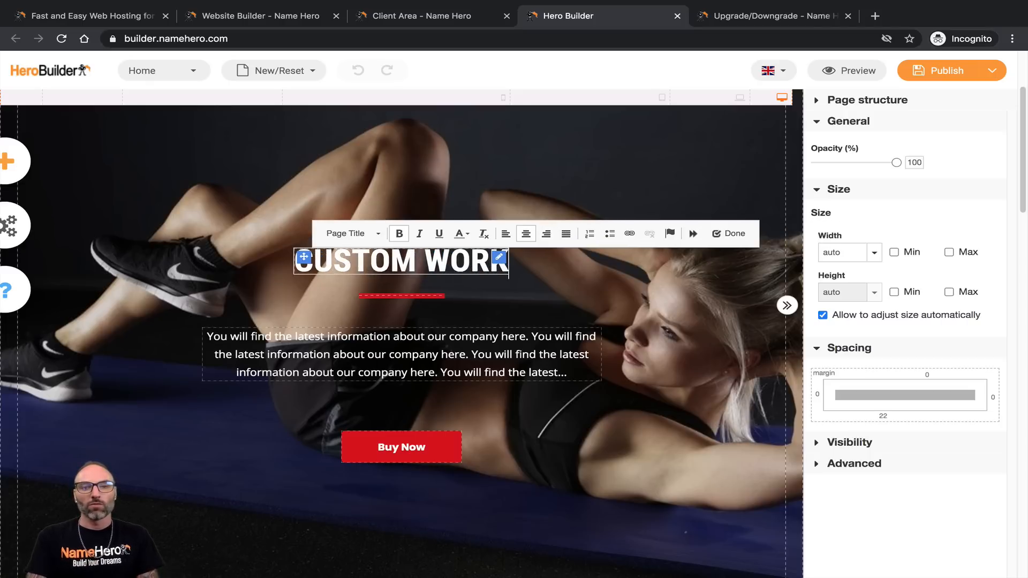
text(OUT PLA)
key(BackSpace)
key(BackSpace)
key(BackSpace)
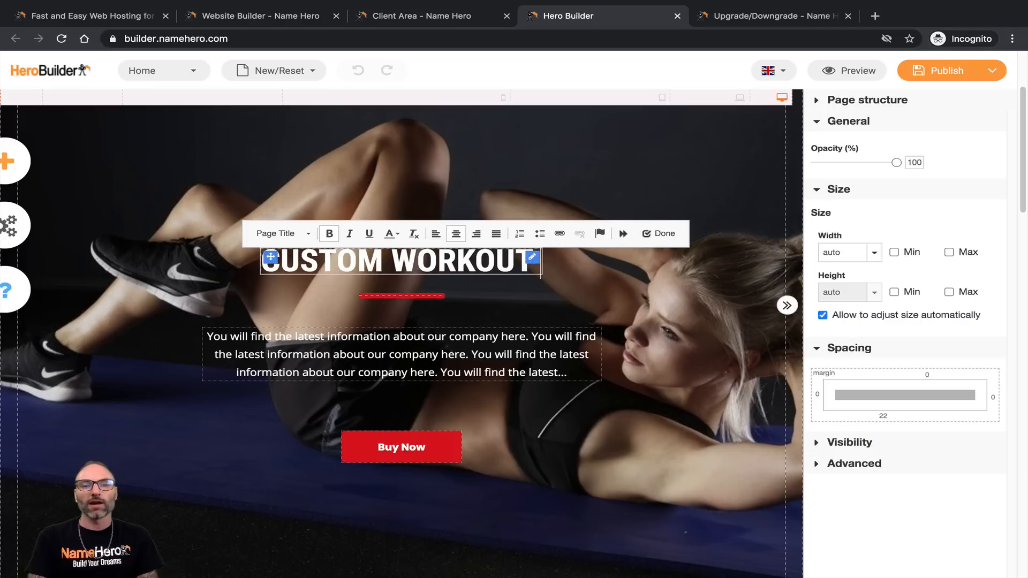
text(& DIET)
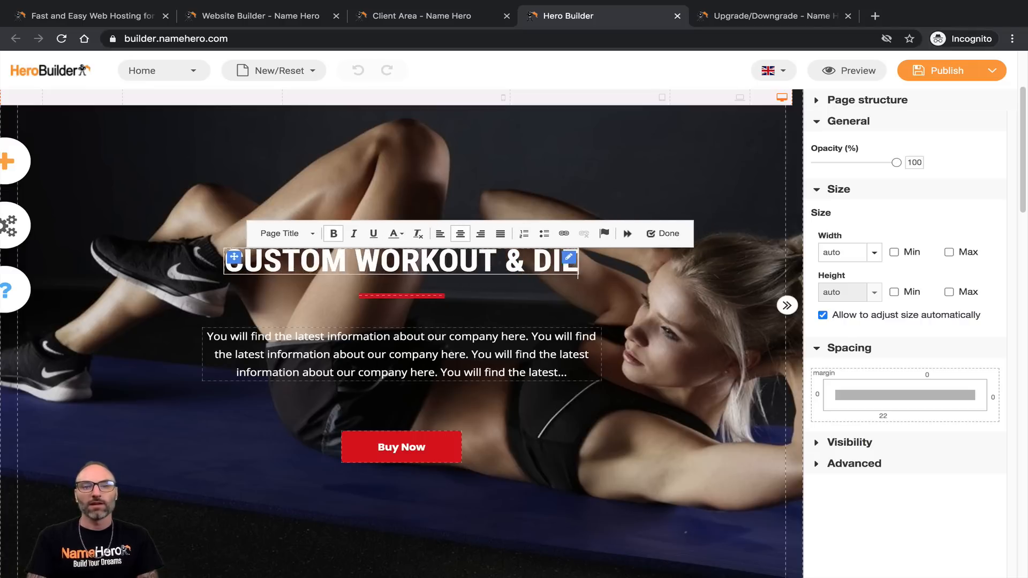
text( PLANS)
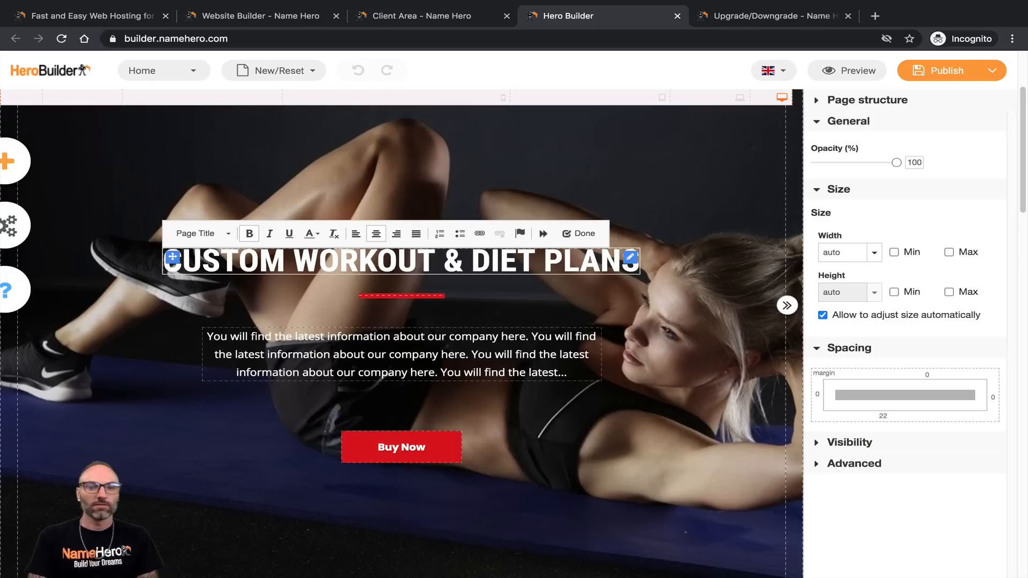
text( FOR YOUR UN)
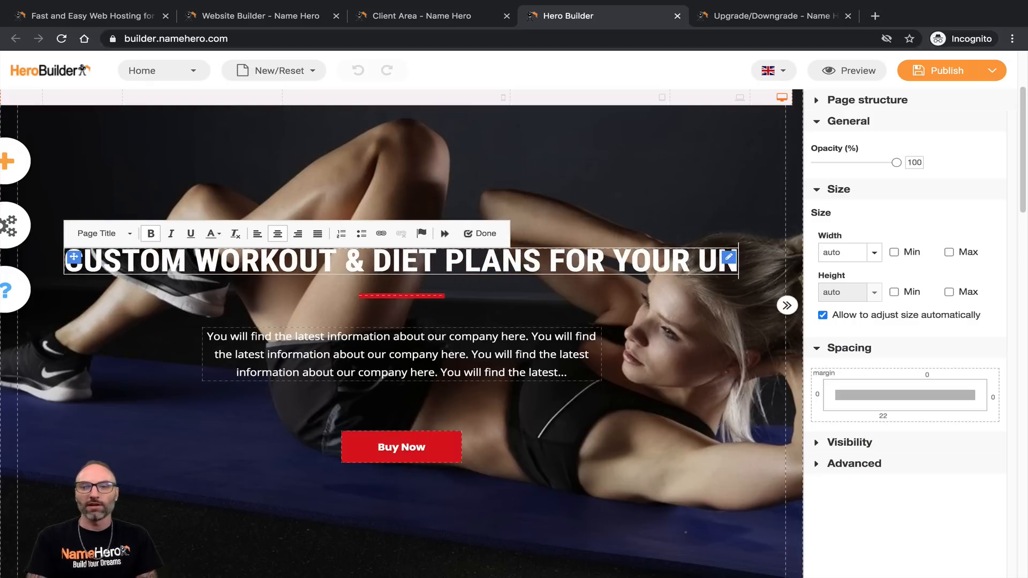
text(IQUE NEEDS)
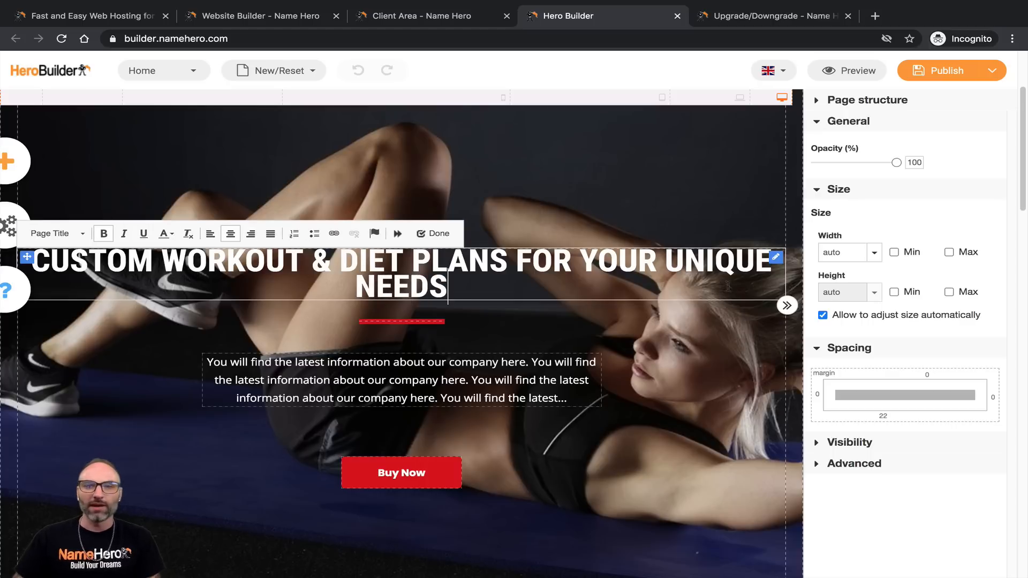
triple_click(508, 282)
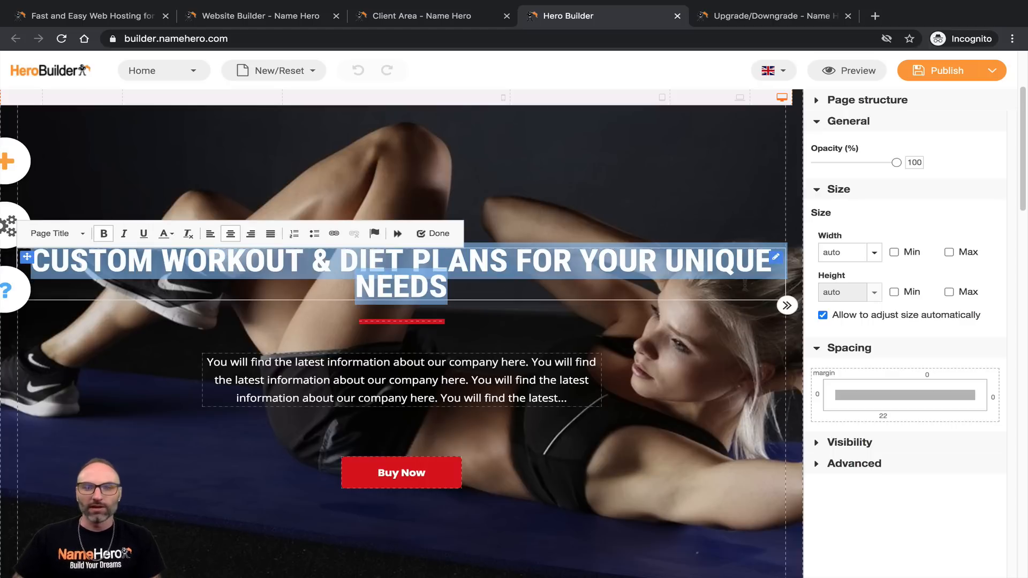
click(50, 232)
scroll(93, 269, down, 2)
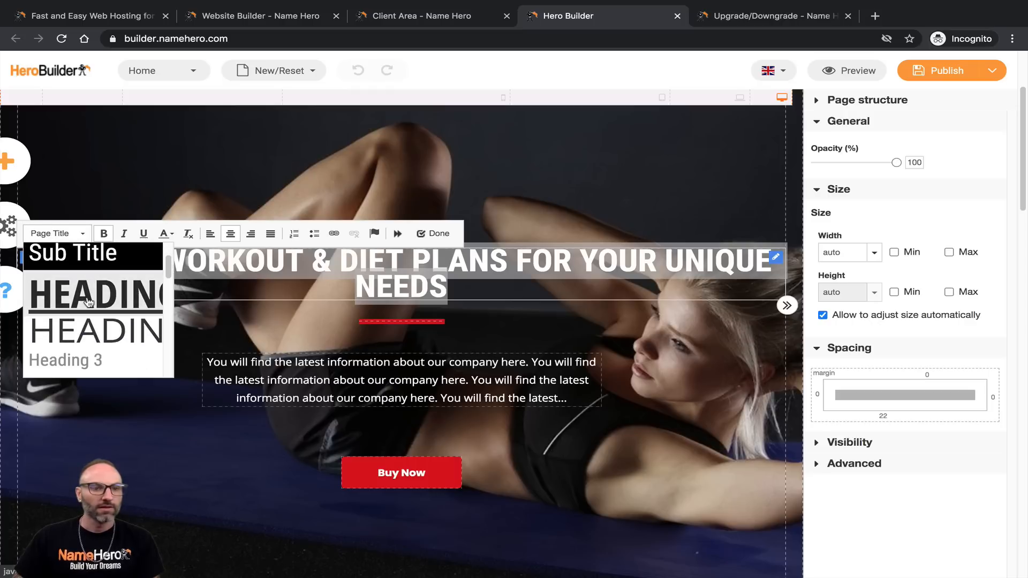
Step: Try the Heading 3, Page Title and Custom 5 text styles on the headline
click(73, 362)
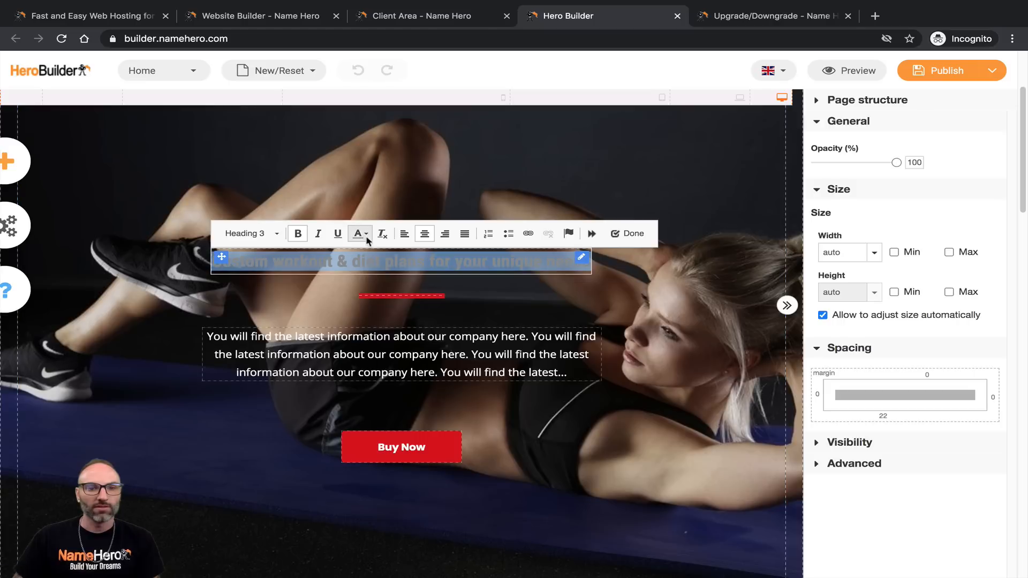
click(250, 234)
scroll(277, 303, down, 1)
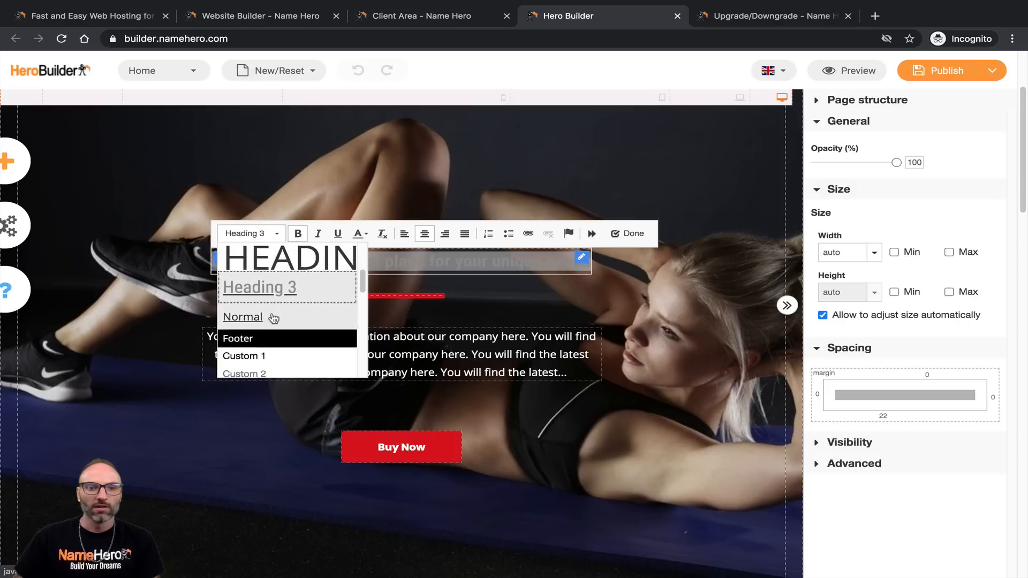
scroll(278, 311, down, 3)
scroll(289, 292, up, 8)
click(293, 285)
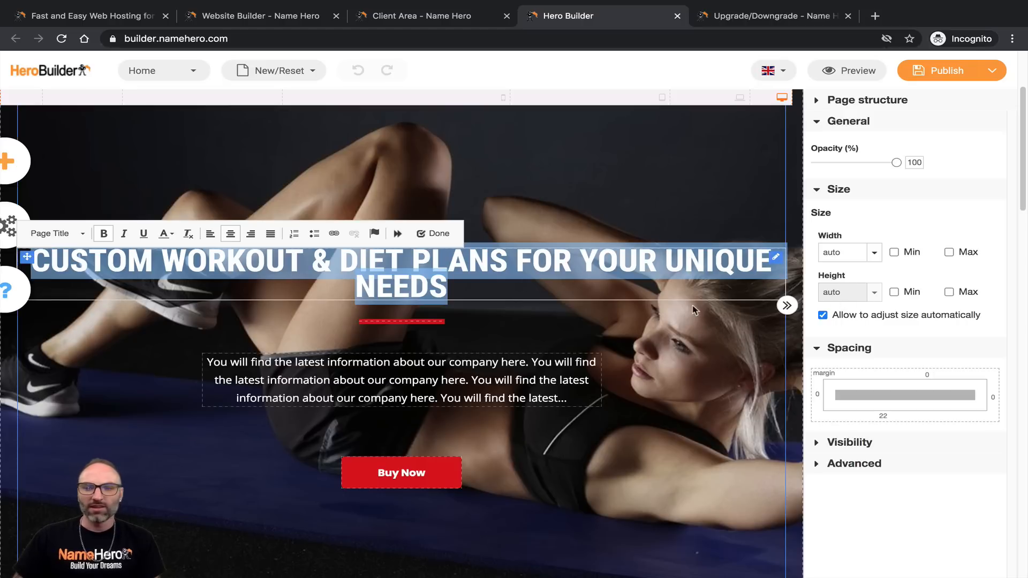
click(56, 234)
scroll(96, 310, down, 3)
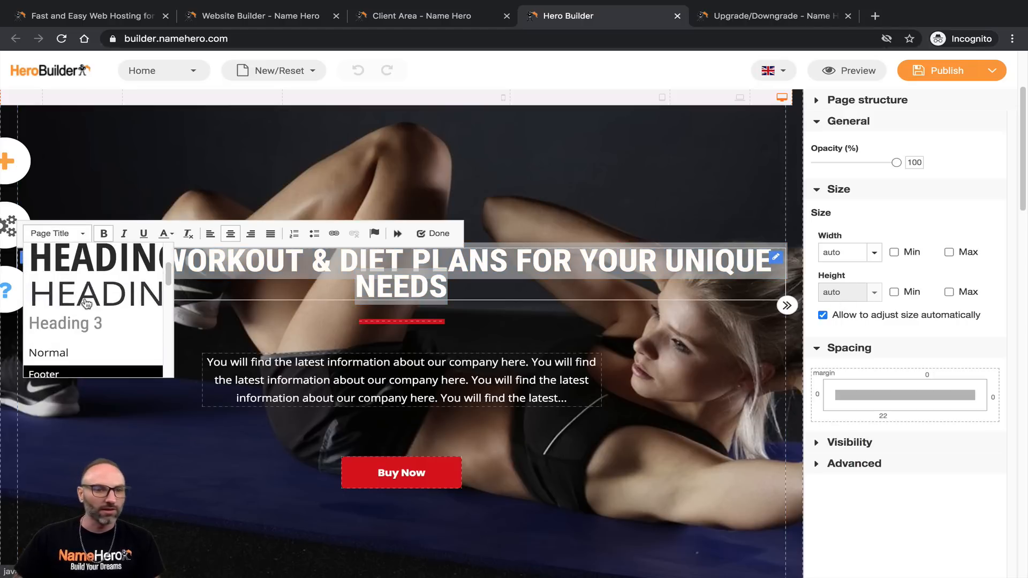
scroll(98, 313, down, 3)
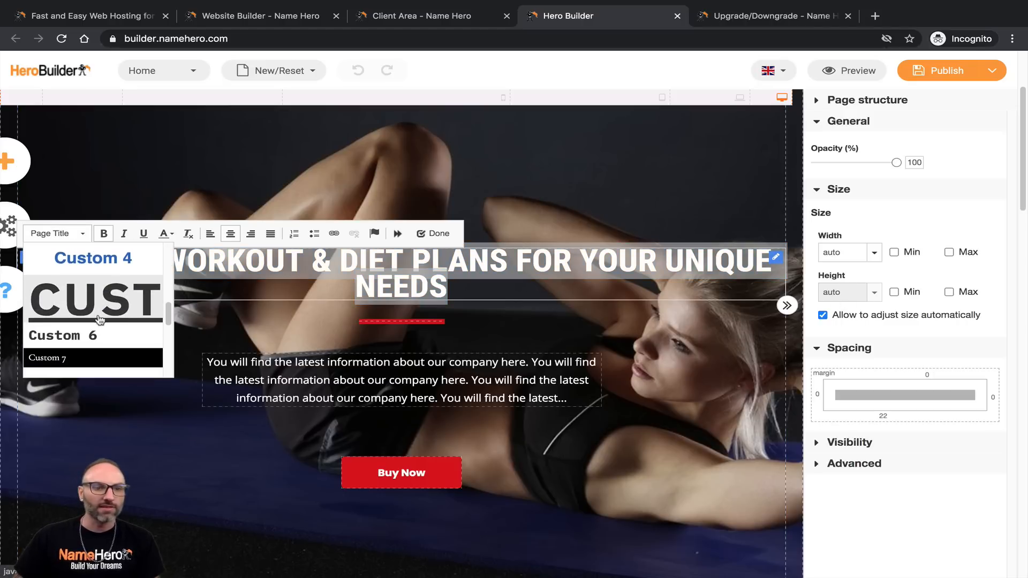
click(92, 298)
click(207, 281)
Step: Reselect the whole headline and apply the Heading 1 style
drag(638, 371, 6, 260)
click(80, 236)
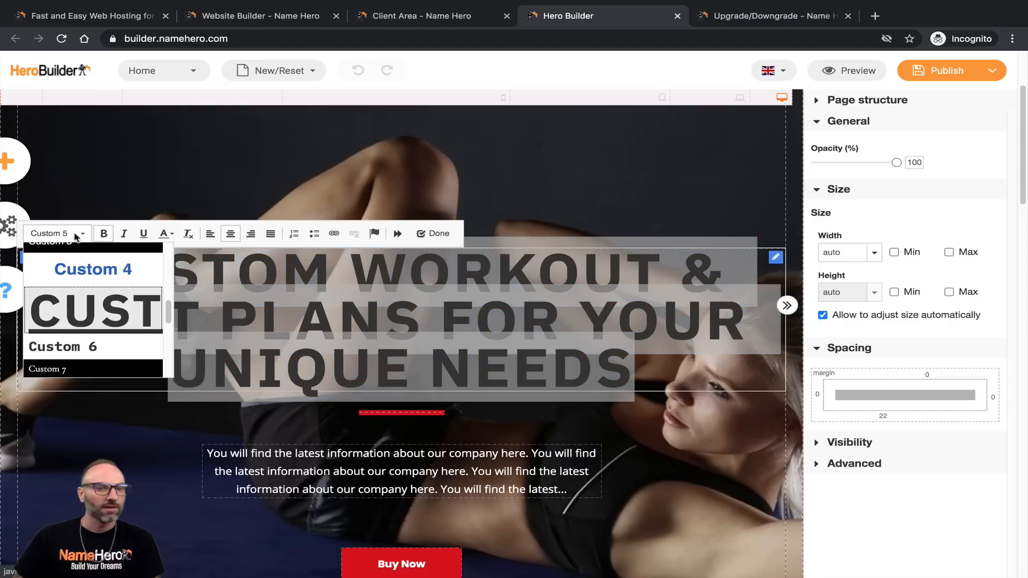
scroll(91, 307, down, 10)
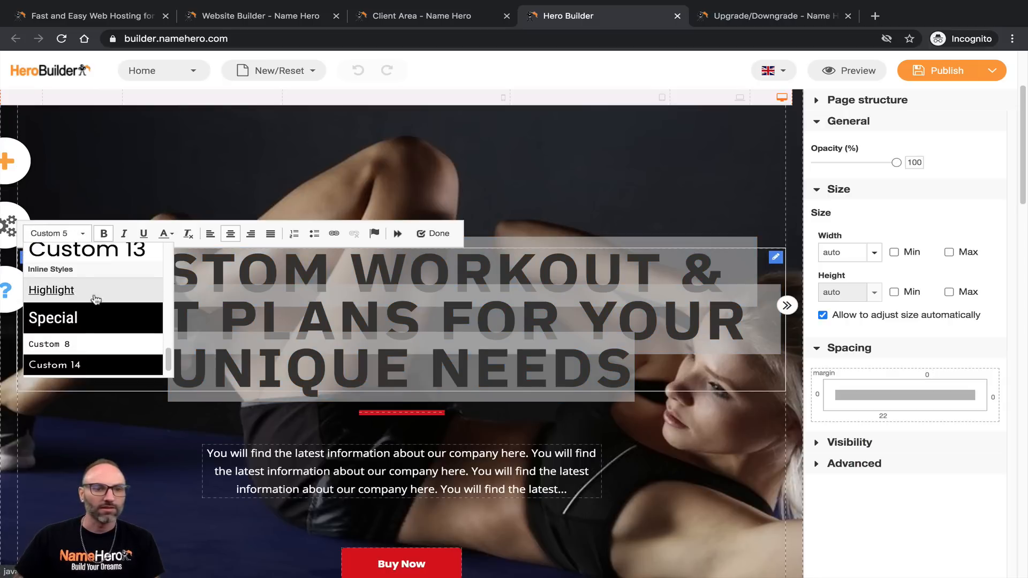
scroll(95, 328, down, 1)
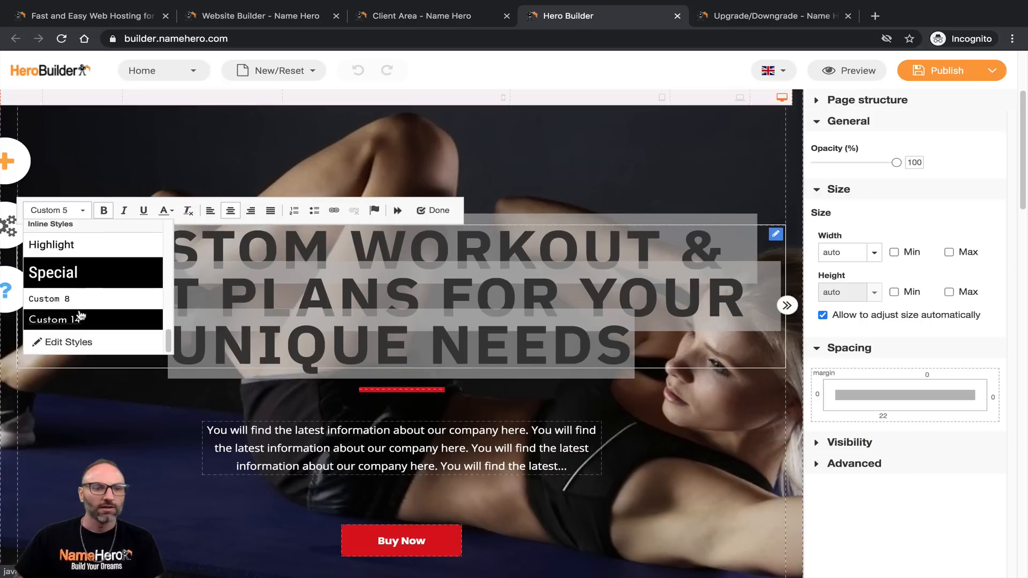
scroll(92, 316, up, 10)
scroll(91, 300, up, 6)
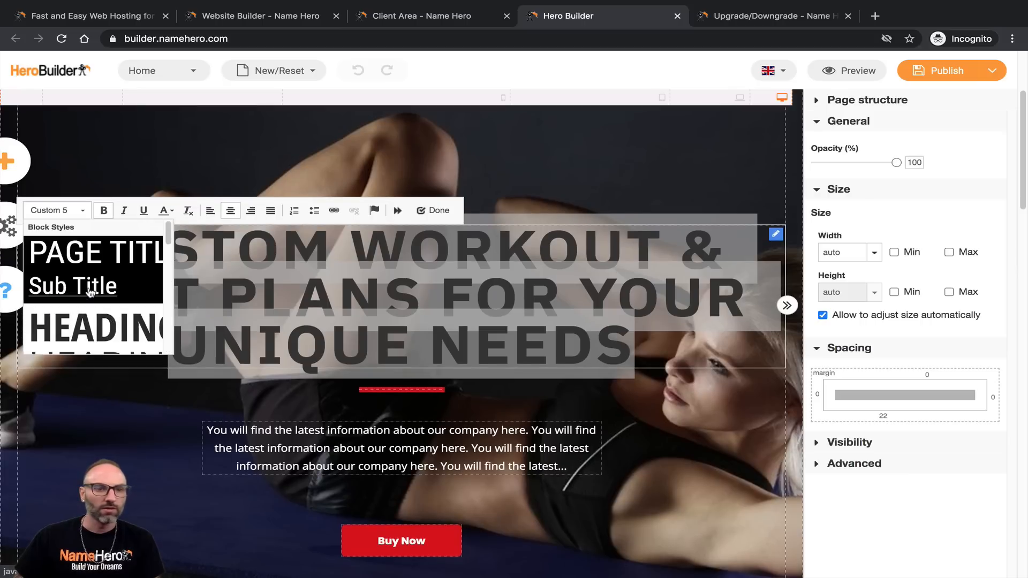
click(90, 317)
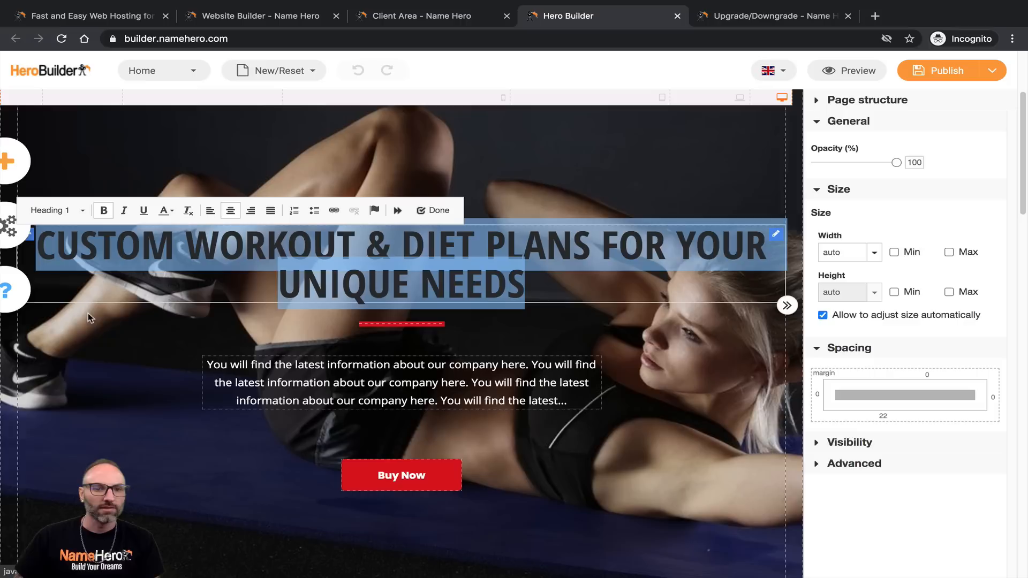
Step: Make the headline white (ffffff) and start its second line at FOR
click(840, 465)
click(835, 444)
scroll(898, 385, down, 1)
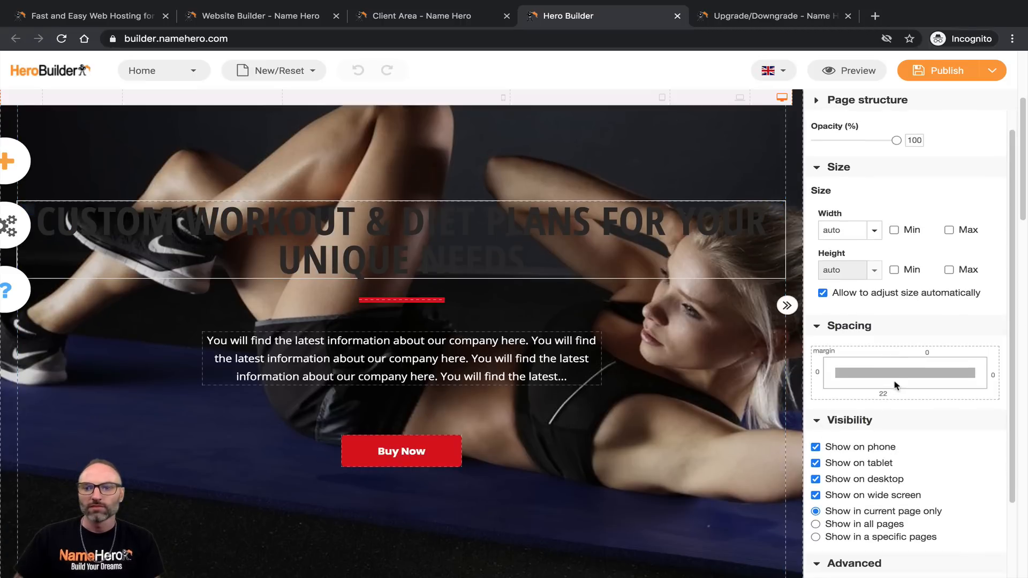
scroll(897, 384, down, 2)
triple_click(172, 234)
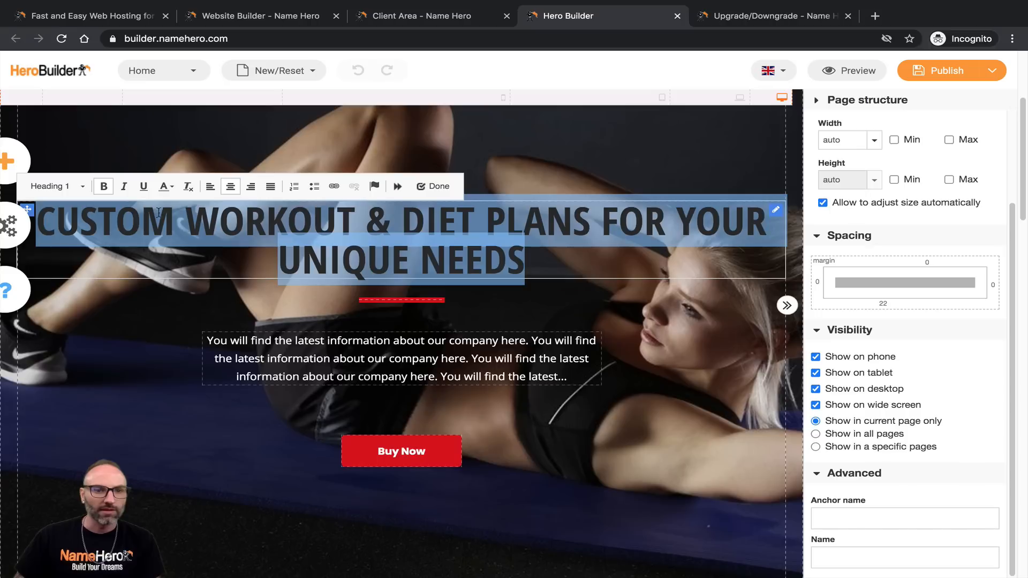
click(167, 187)
click(166, 206)
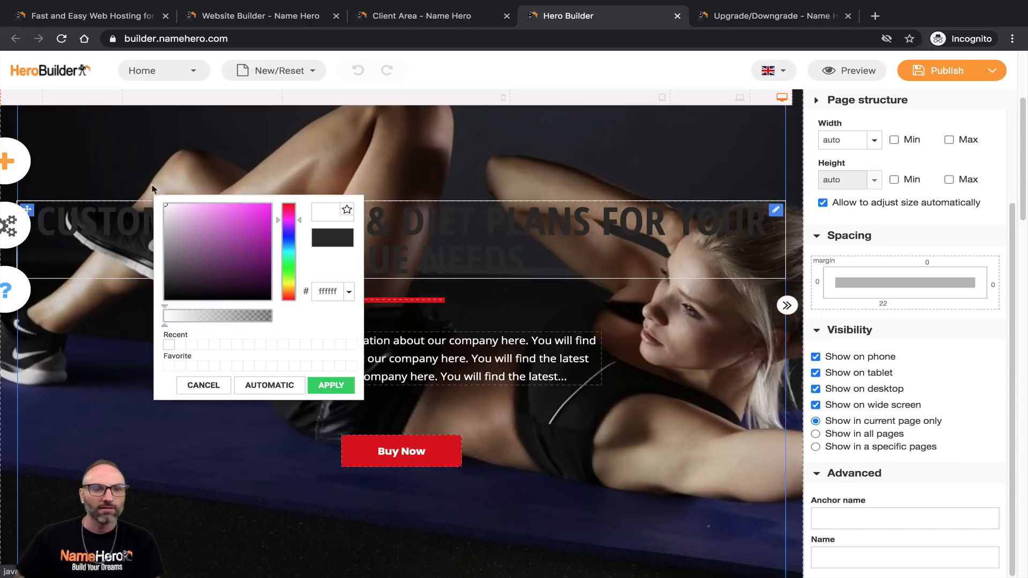
click(319, 387)
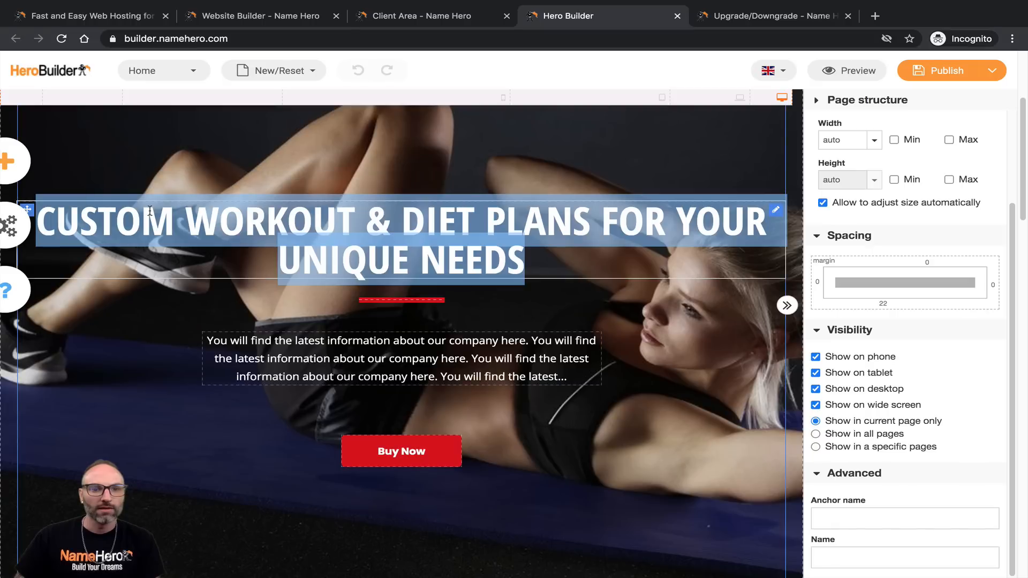
click(128, 212)
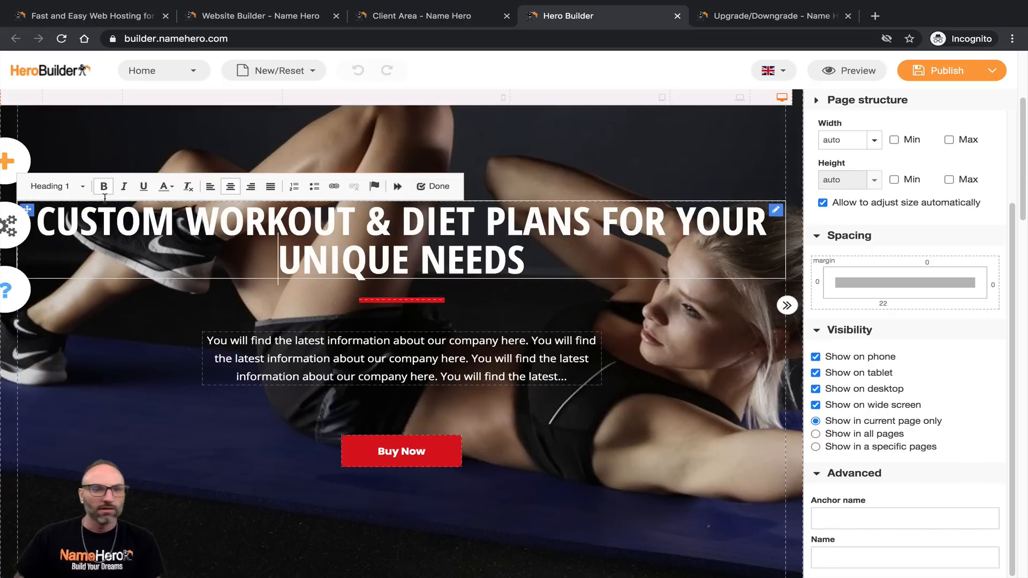
click(603, 229)
key(Return)
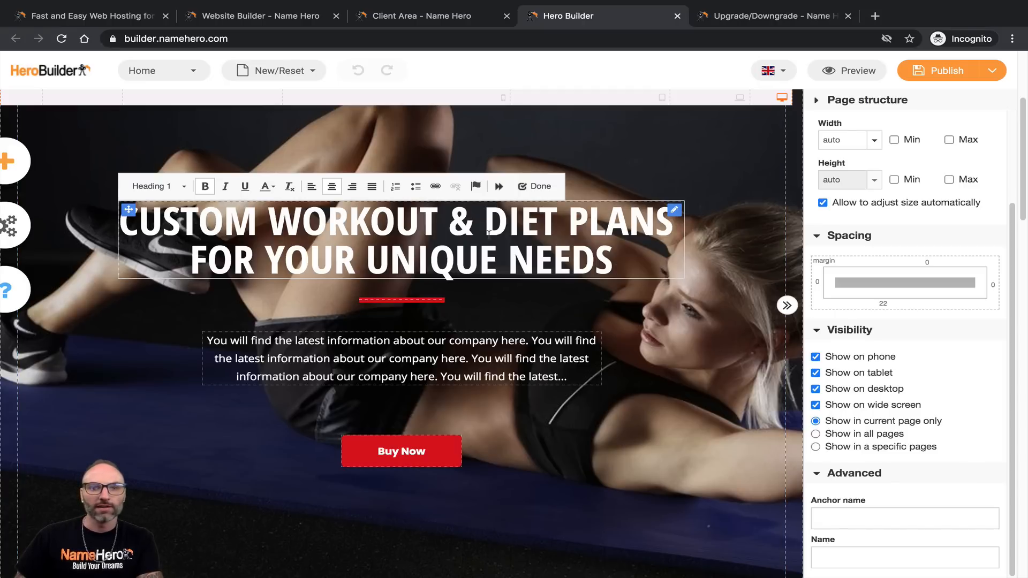
Step: Underline WORKOUT, DIET PLANS and YOUR in the headline and finish editing
drag(279, 226, 441, 215)
click(245, 186)
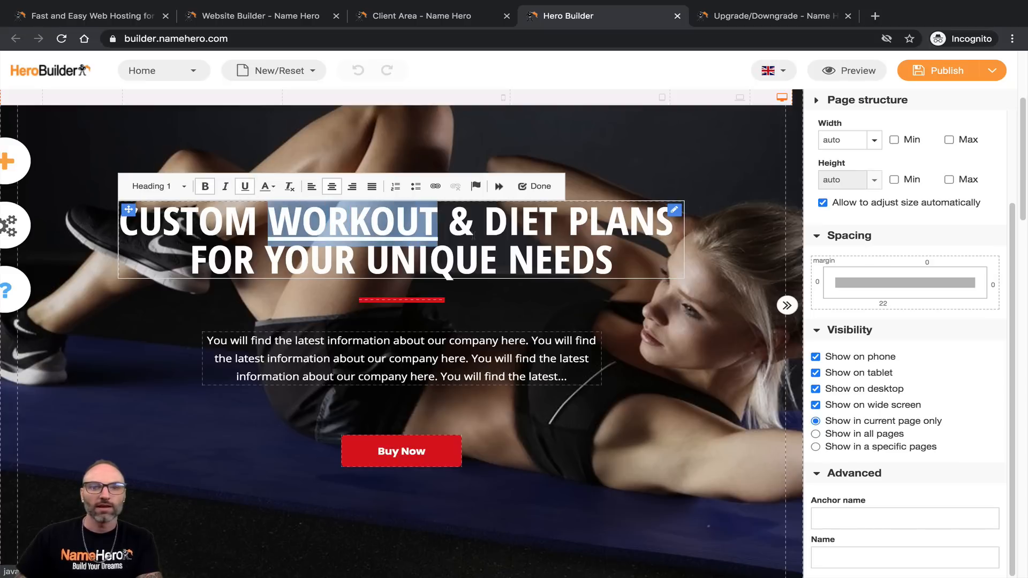
drag(488, 226, 665, 223)
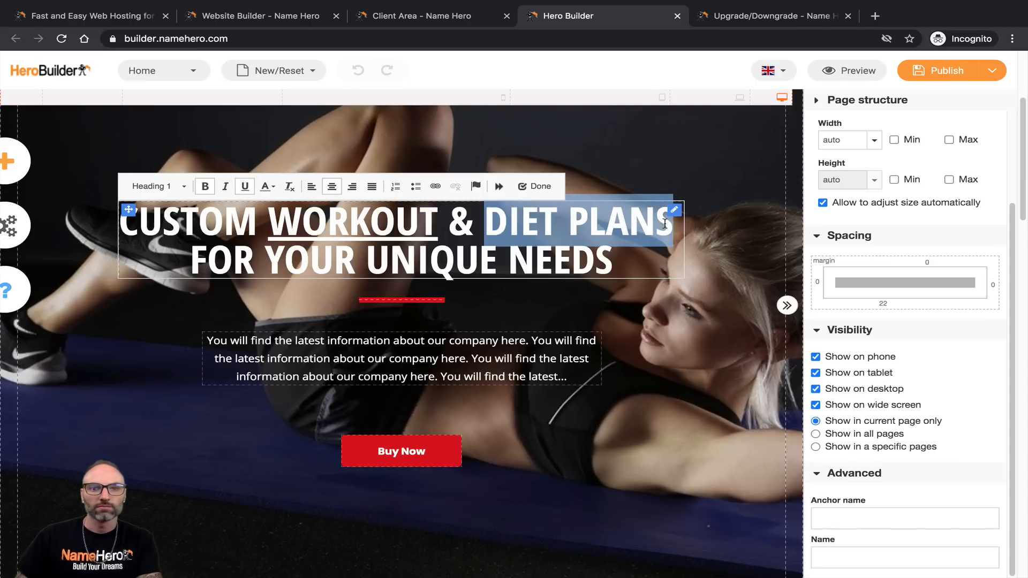
click(266, 187)
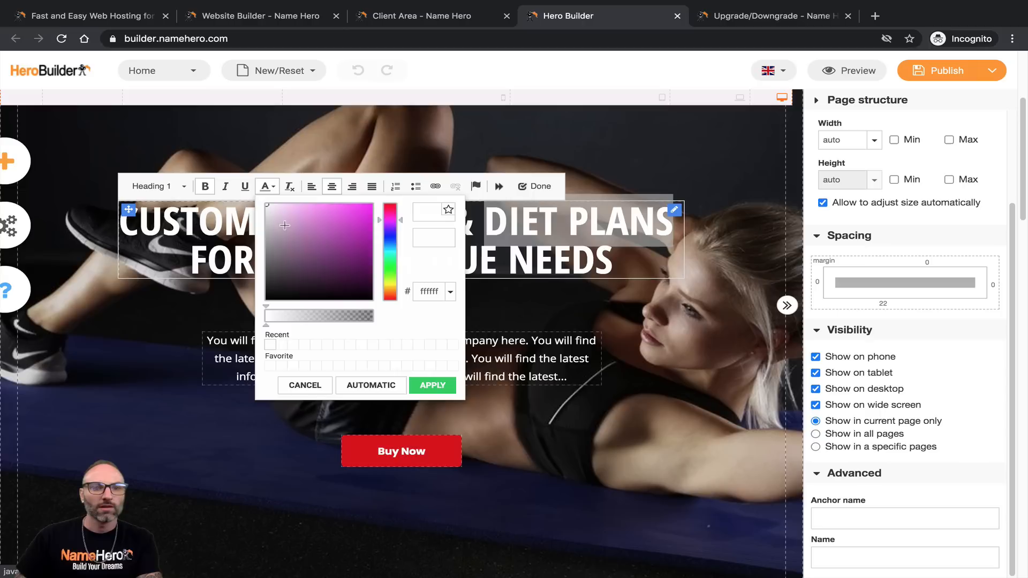
click(332, 395)
click(246, 189)
drag(266, 267, 355, 268)
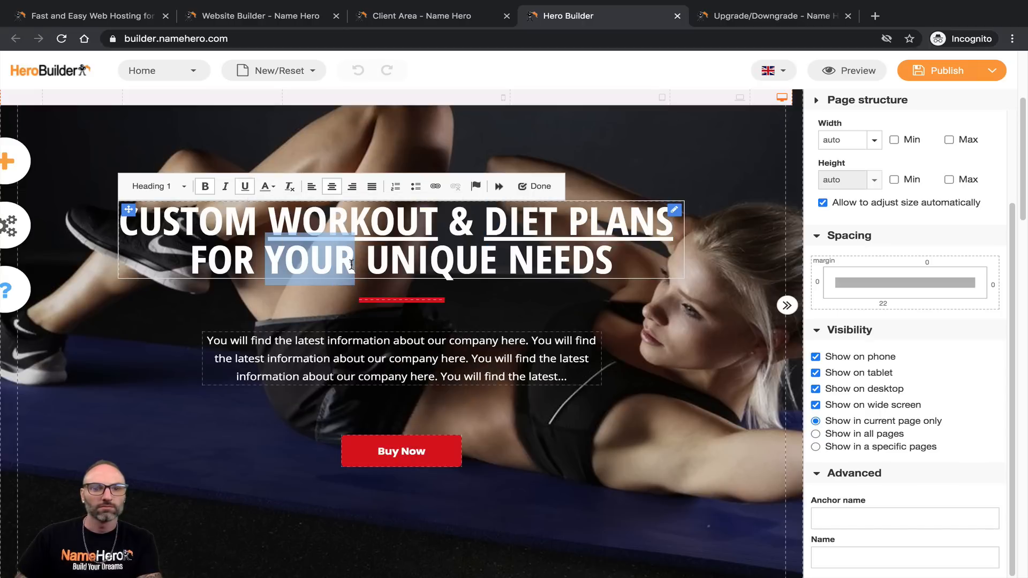
click(244, 187)
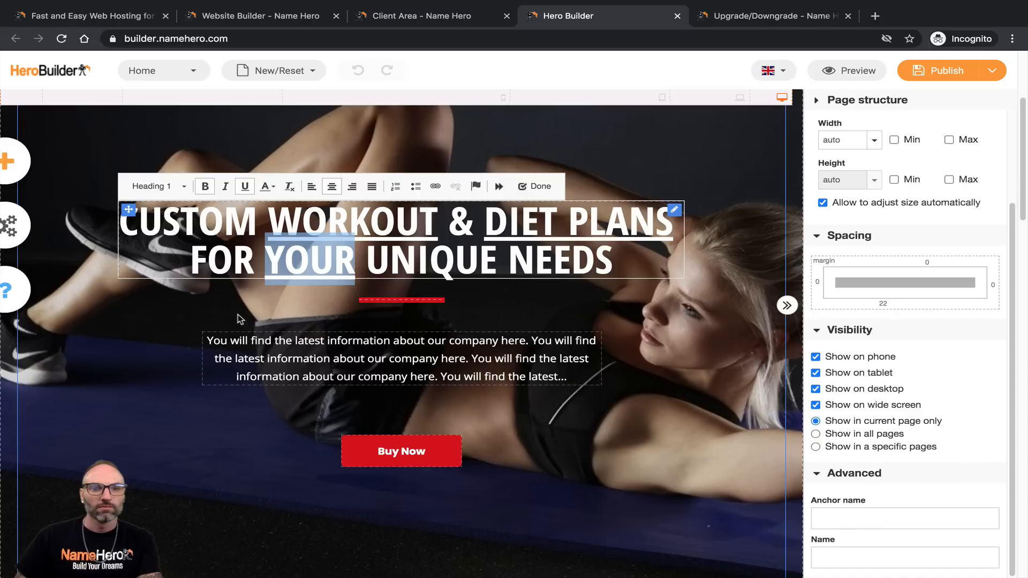
click(776, 179)
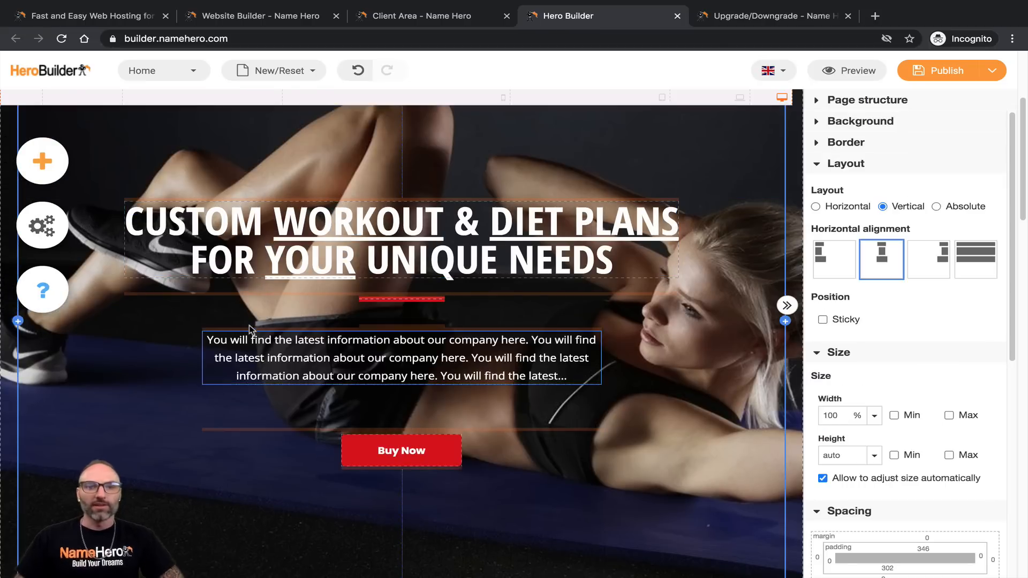
Step: Scroll back to the hero and enter the placeholder intro paragraph's text editor
scroll(107, 396, up, 2)
scroll(133, 374, up, 1)
scroll(182, 336, down, 2)
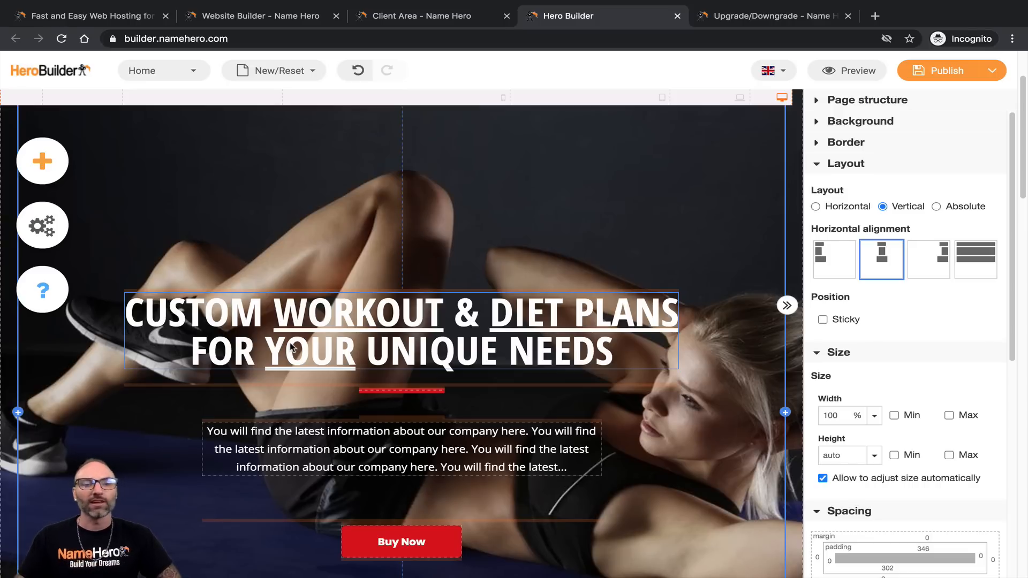
click(336, 449)
Step: Replace the intro placeholder with the virtual personal trainer welcome ending 'I can help you meet them!'
drag(572, 473, 227, 431)
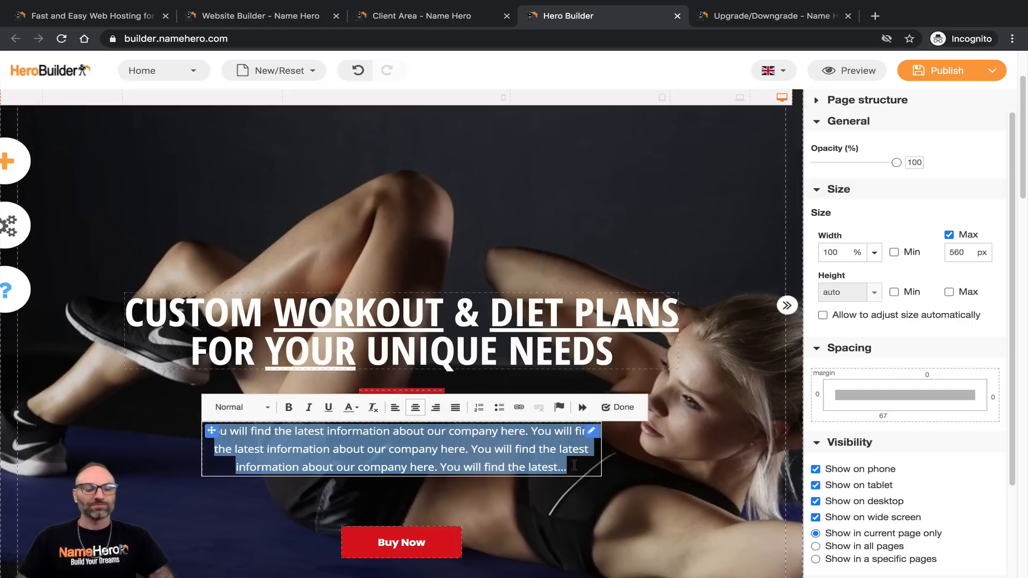
text(Custom w)
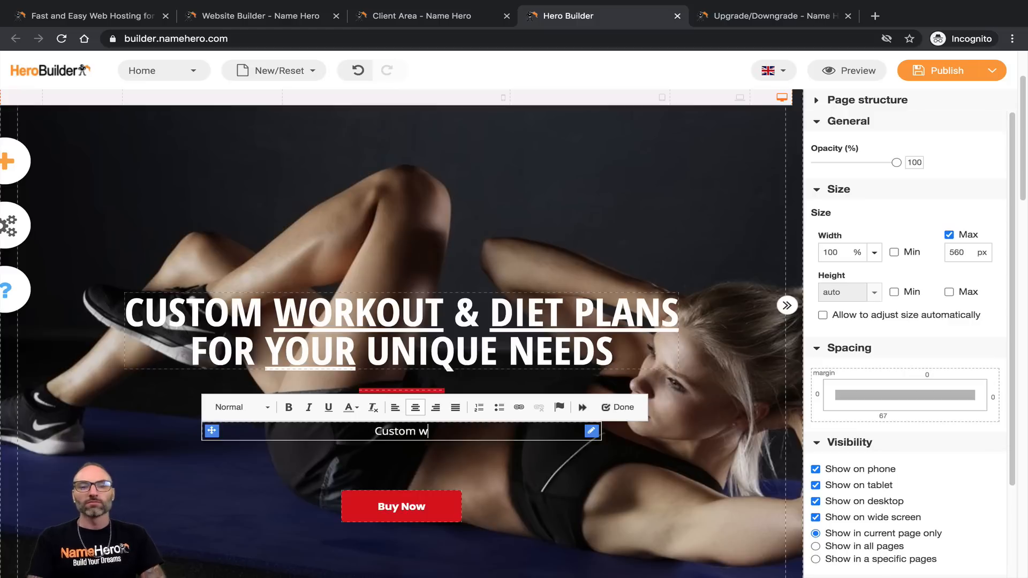
text(orkout and diet plans)
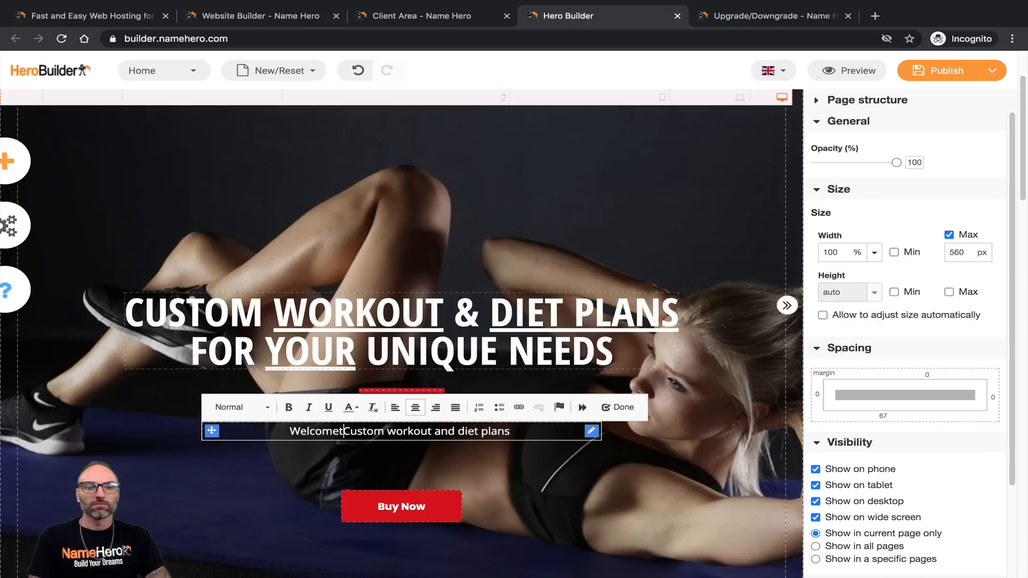
text(very own personal)
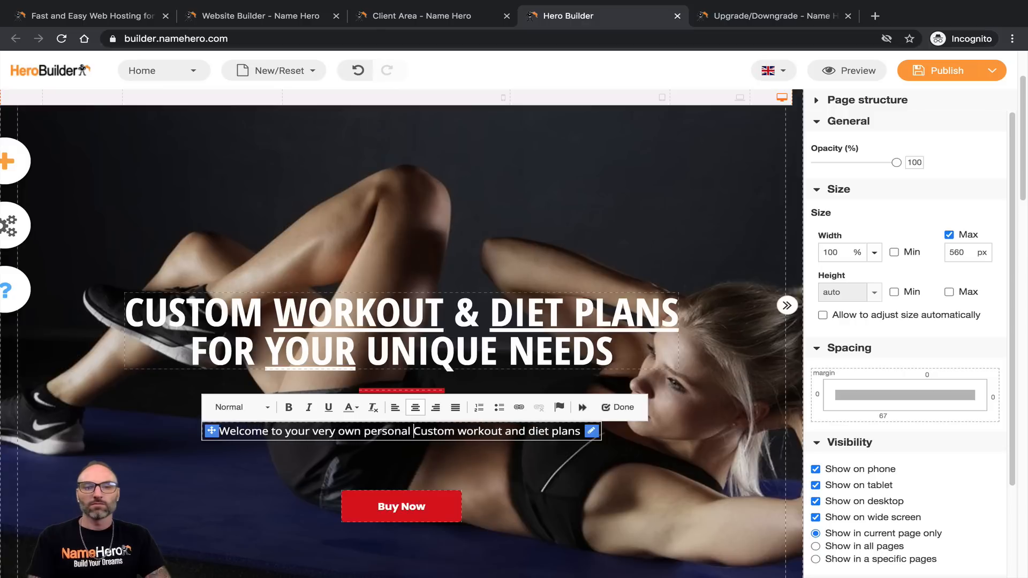
key(BackSpace)
key(BackSpace)
key(BackSpace)
key(BackSpace)
key(BackSpace)
key(BackSpace)
key(BackSpace)
key(BackSpace)
text(virtual personal trainer!  )
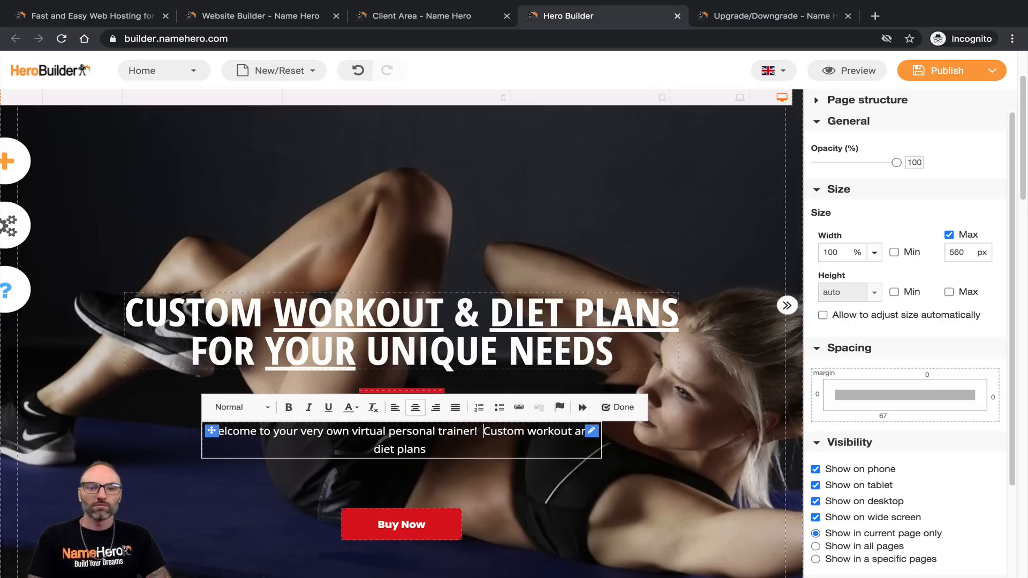
text(I develop Custom)
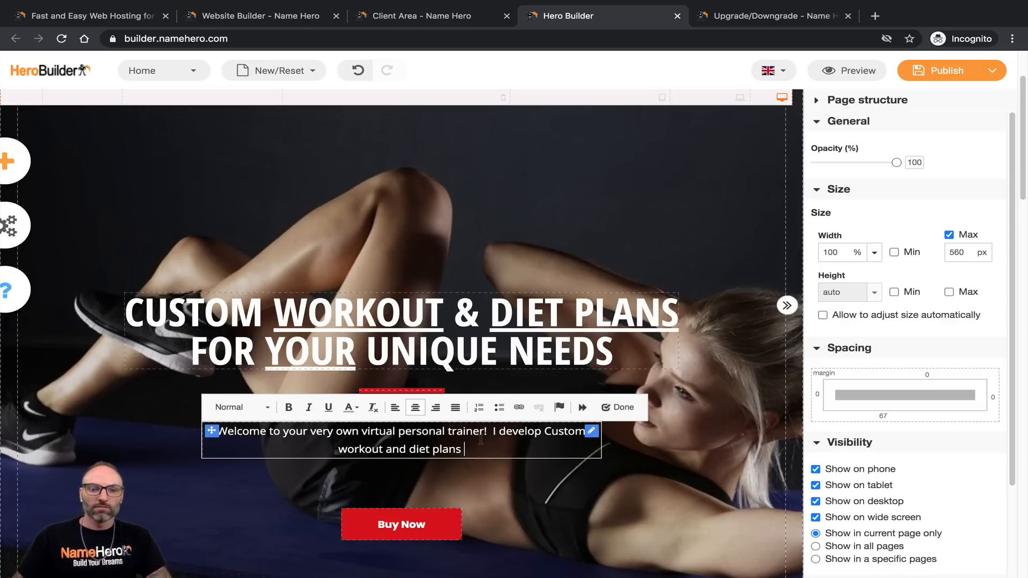
text( workout and diet plans that you can c)
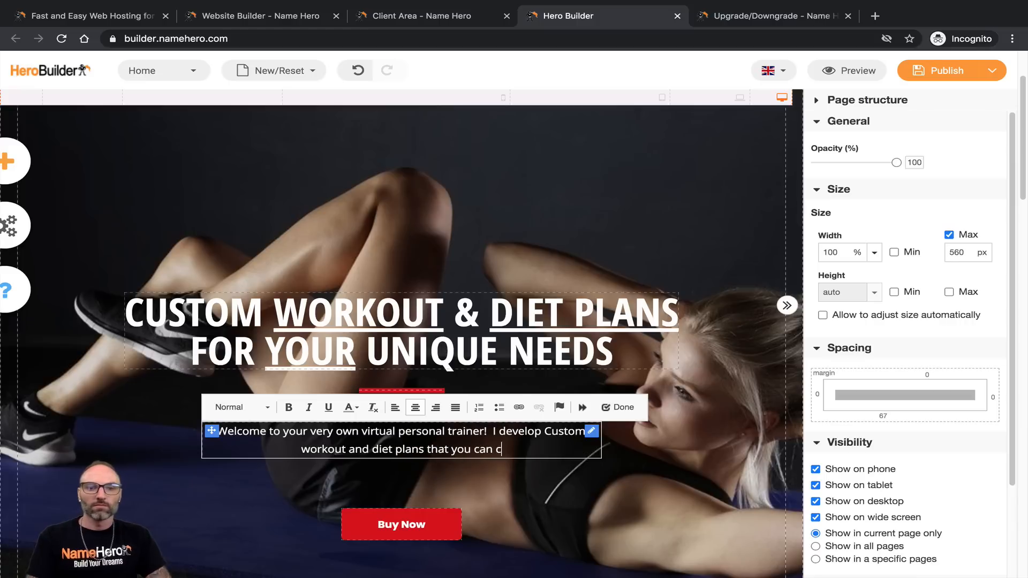
text(omplete from the comf)
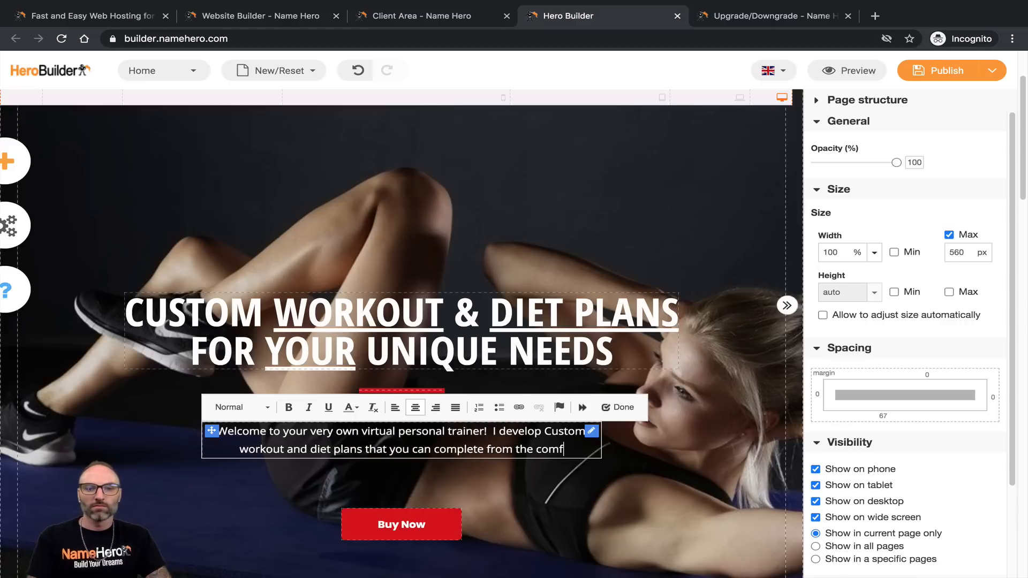
text(ort of your ow)
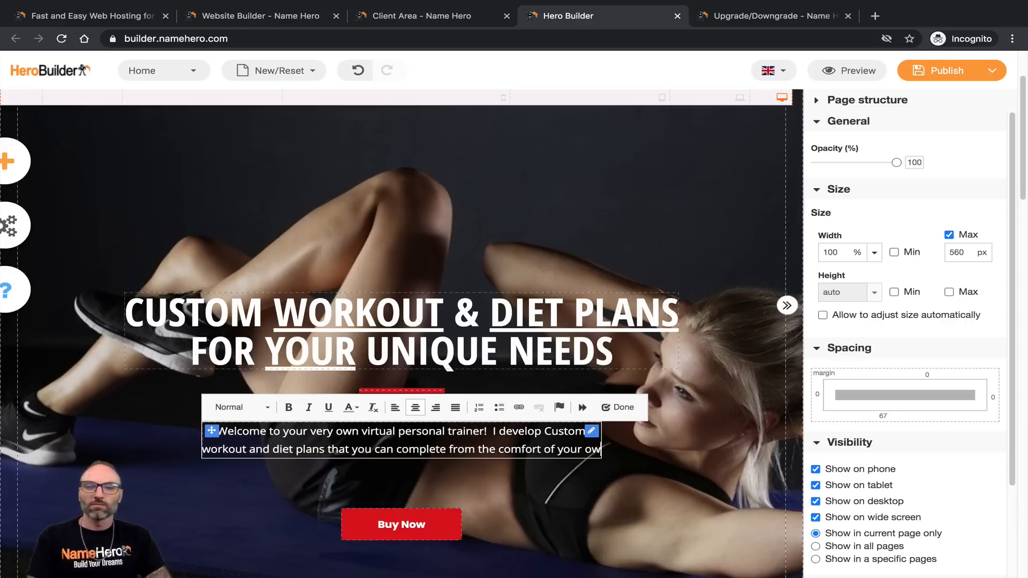
text(n hom)
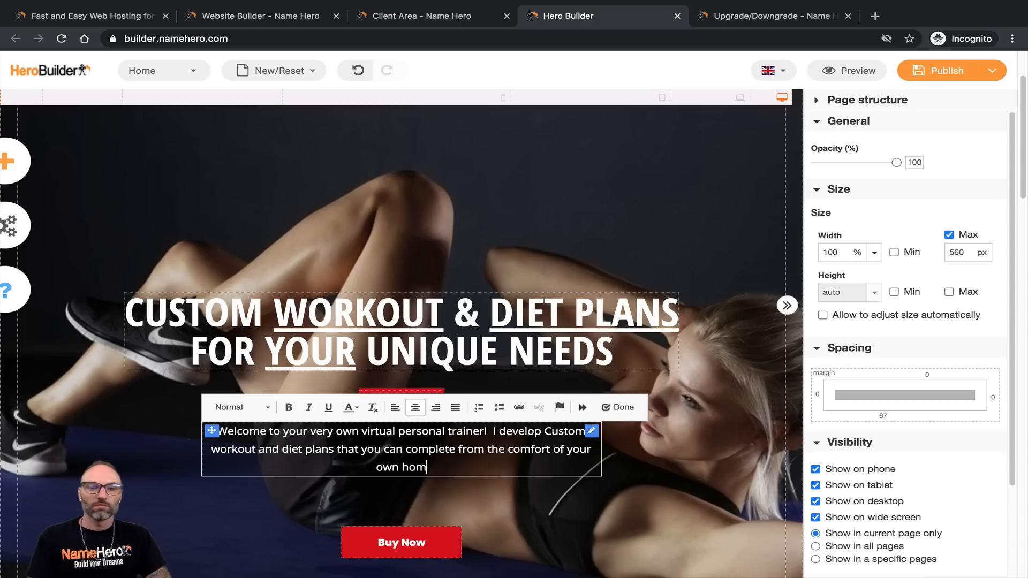
text(e.  Regar)
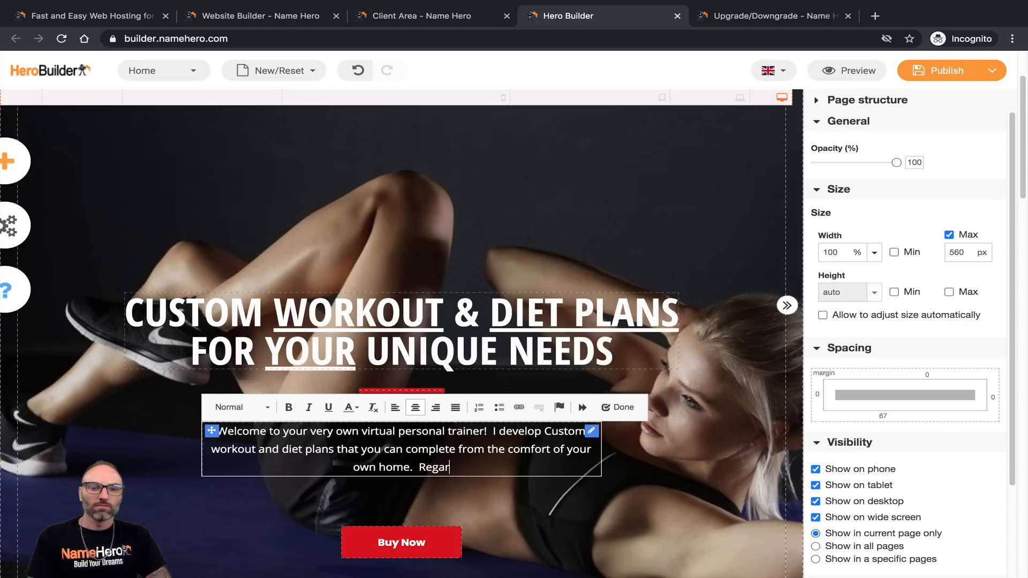
text(dless your goal)
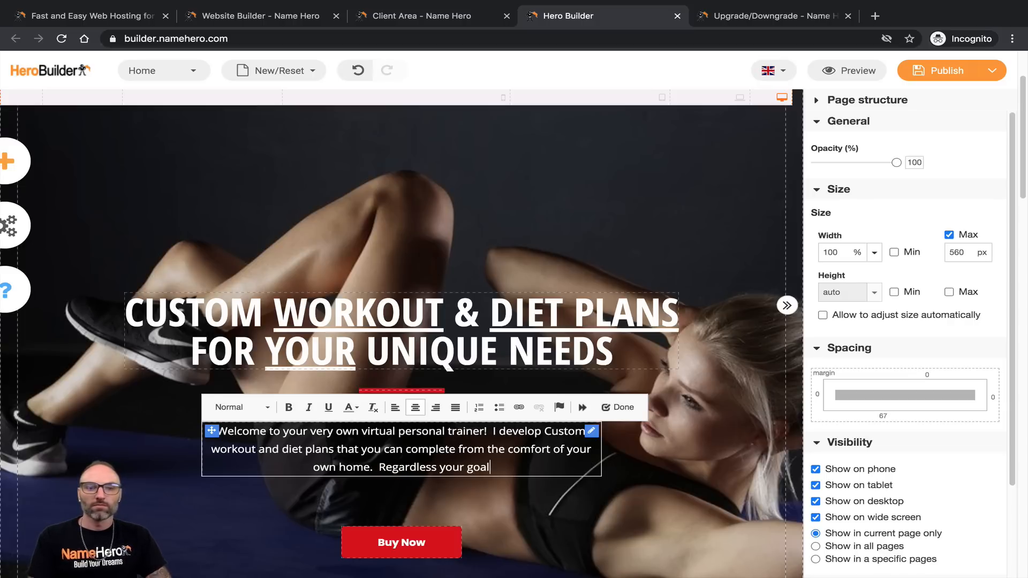
text(s, we can)
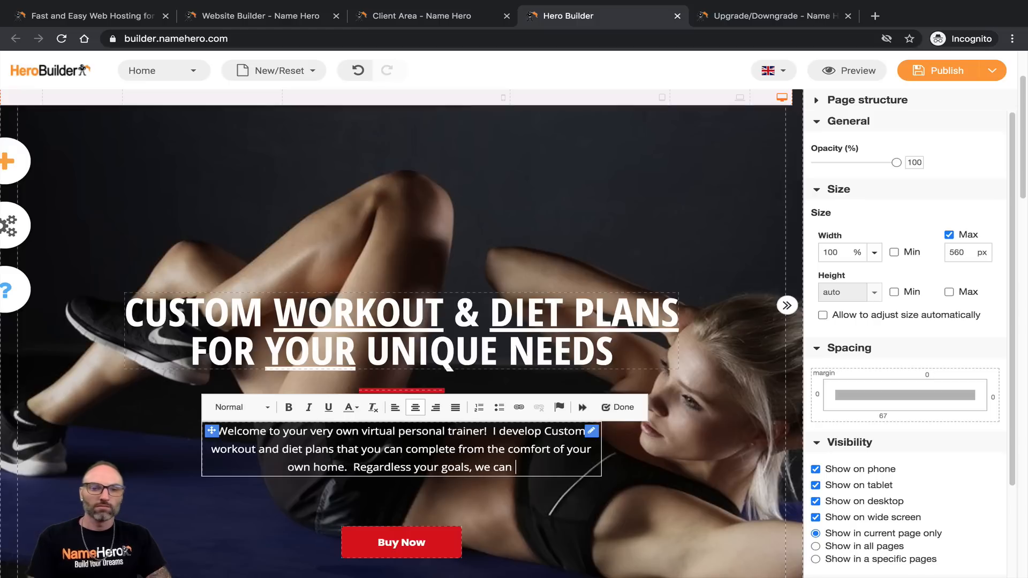
key(BackSpace)
key(BackSpace)
key(BackSpace)
key(BackSpace)
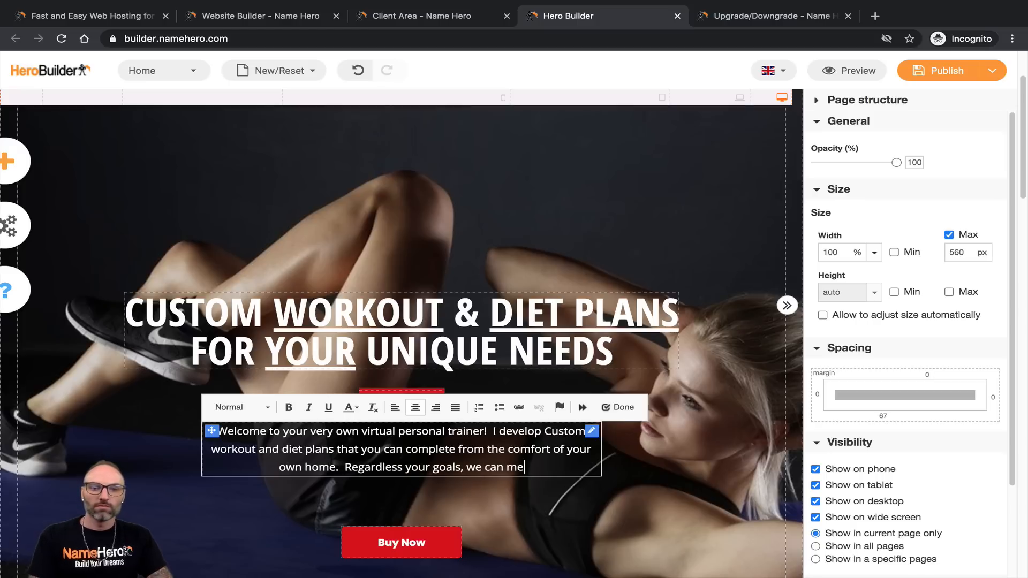
key(BackSpace)
key(BackSpace)
key(BackSpace)
text(I c)
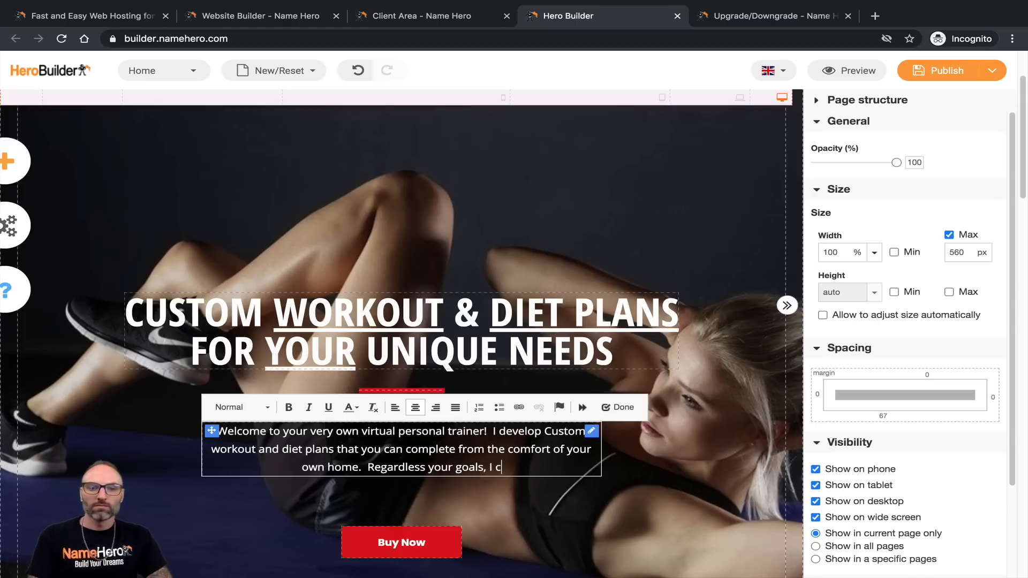
text(an help you meet them!)
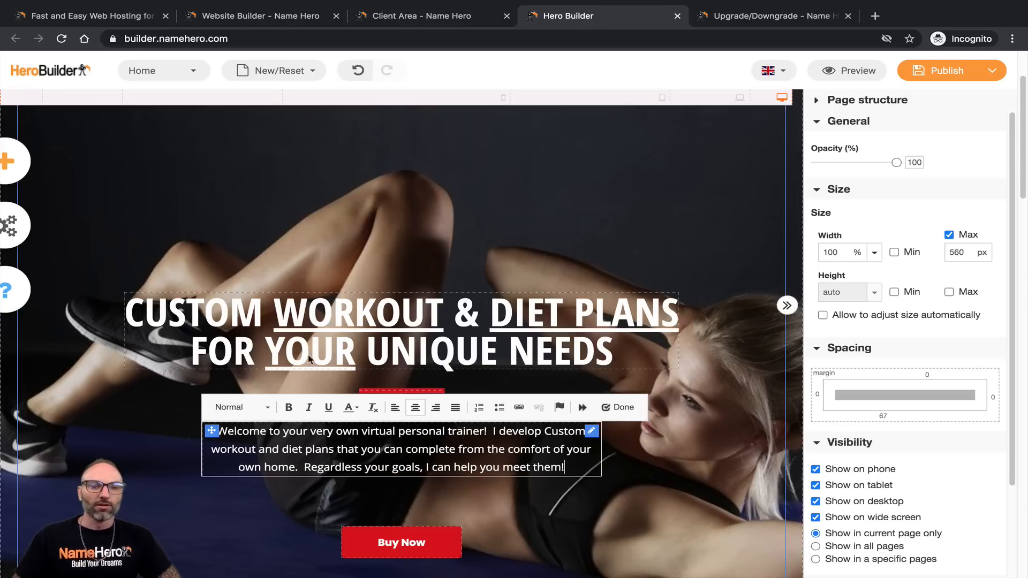
click(304, 378)
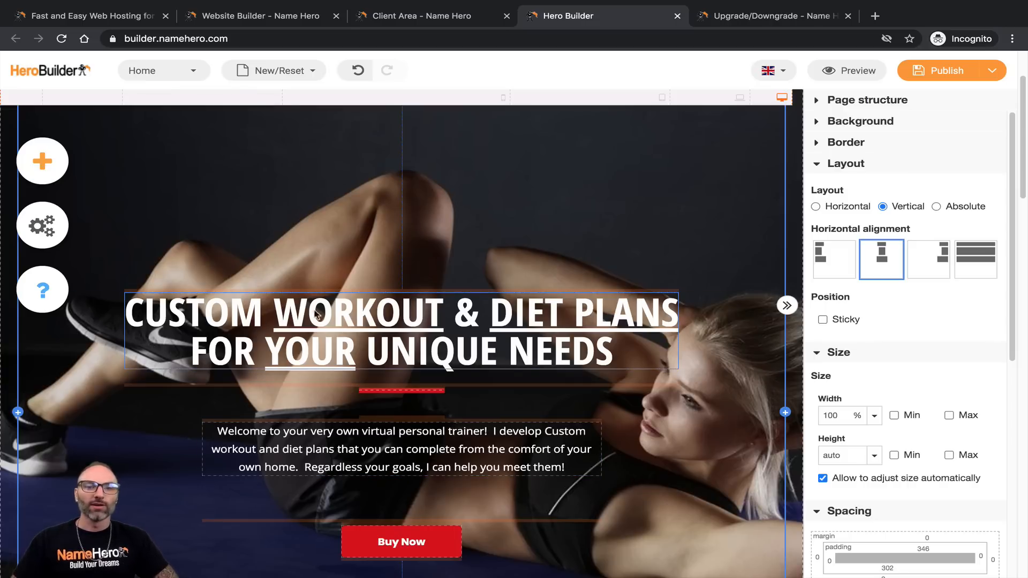
scroll(339, 337, up, 1)
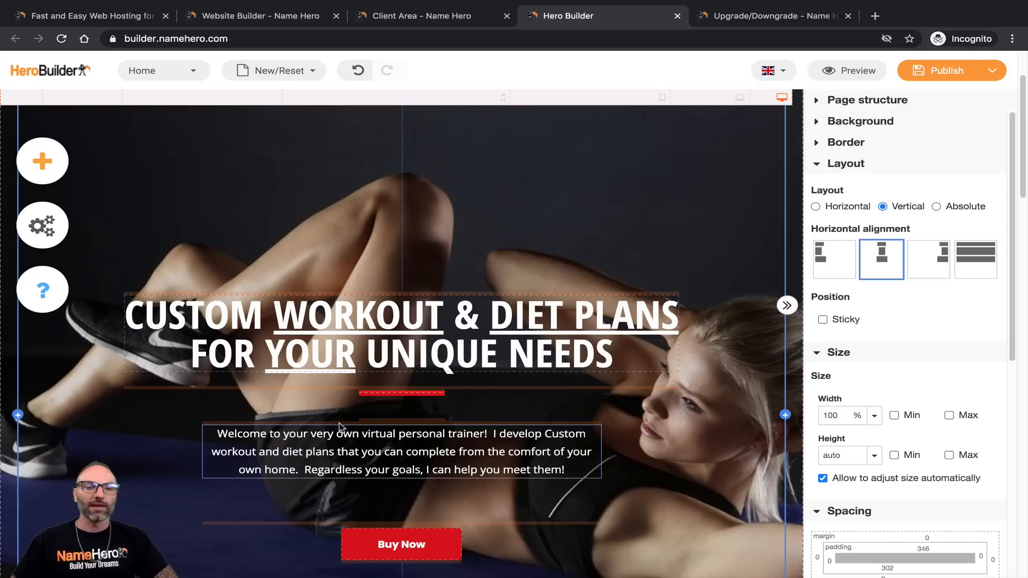
Step: Select the hero section and drag its top padding up after checking laptop, tablet and mobile widths
click(391, 329)
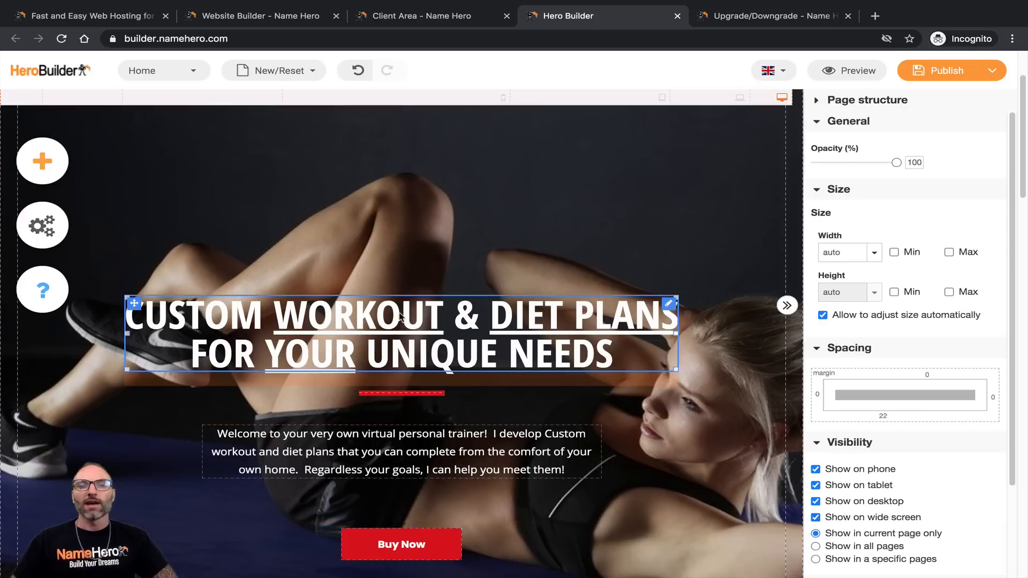
scroll(391, 328, up, 3)
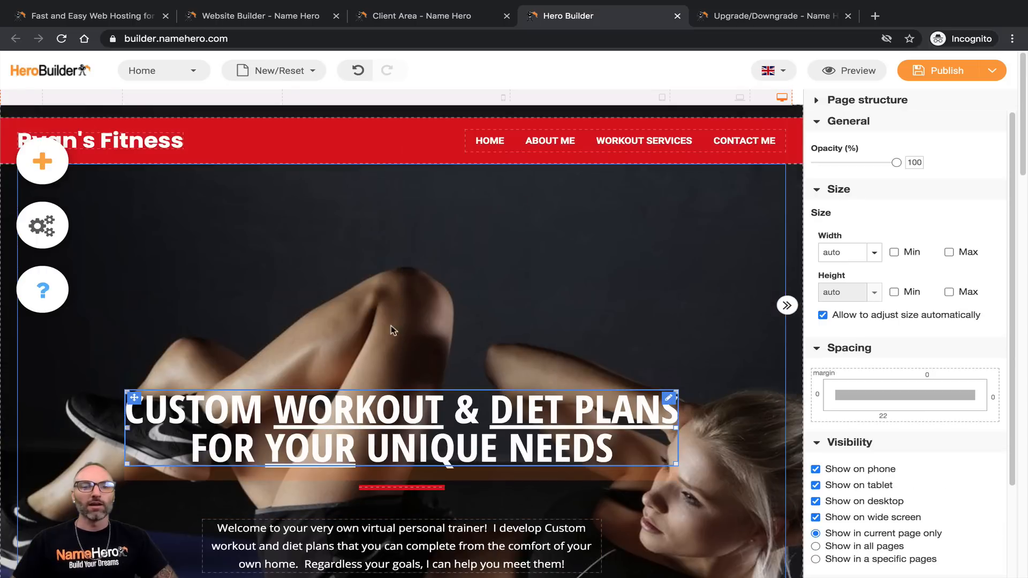
click(147, 332)
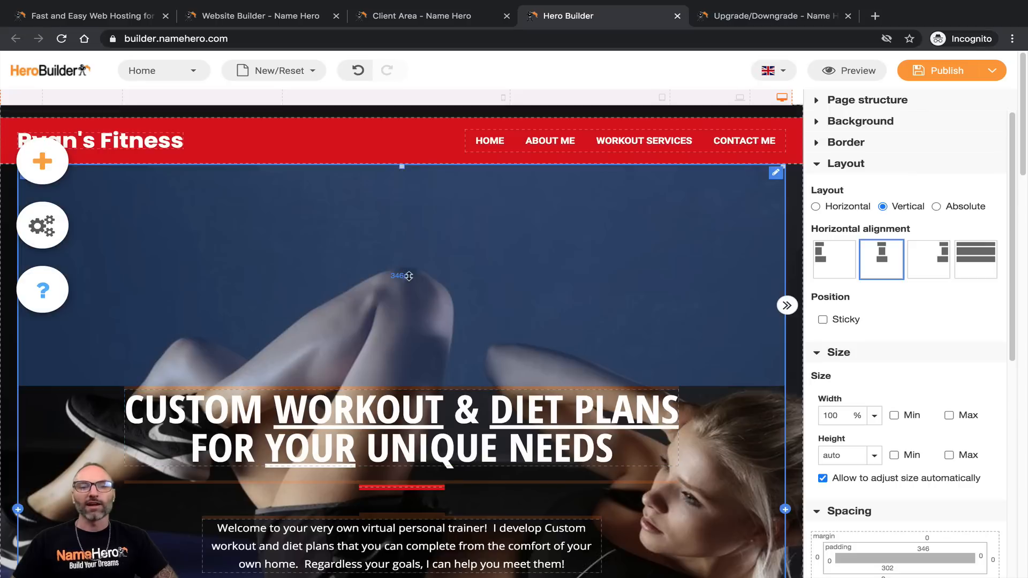
scroll(525, 429, down, 6)
scroll(525, 413, up, 6)
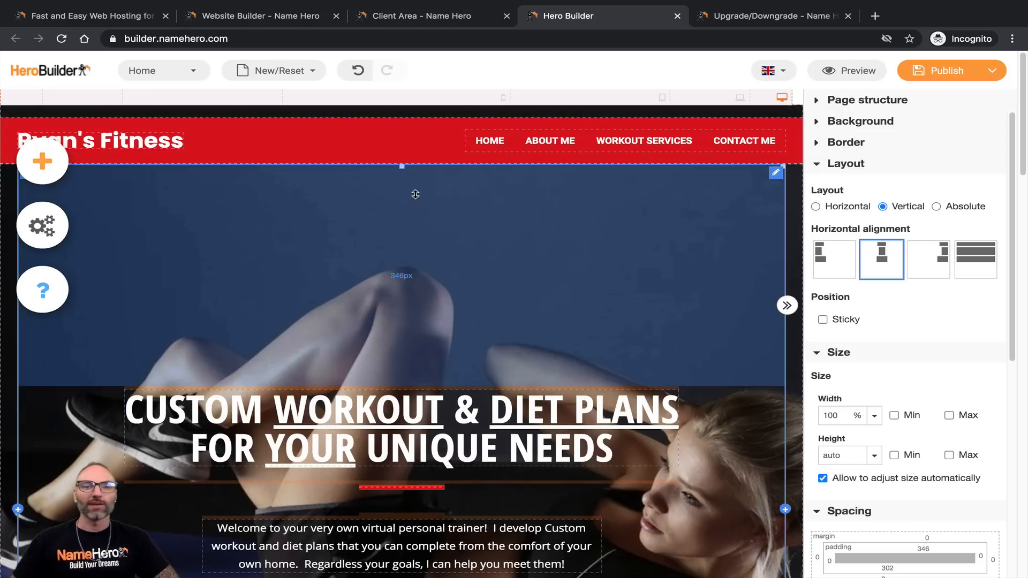
click(720, 102)
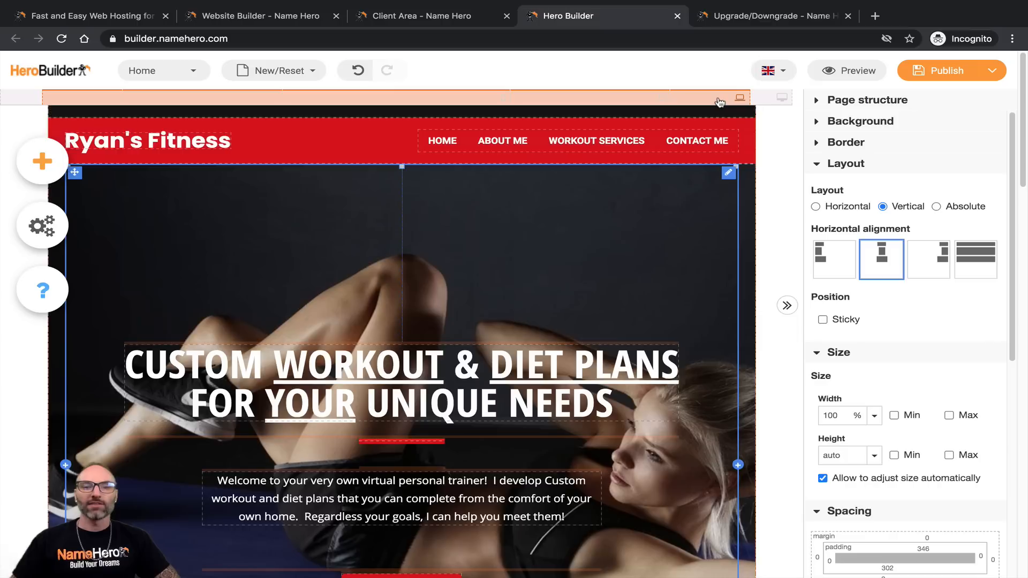
click(662, 100)
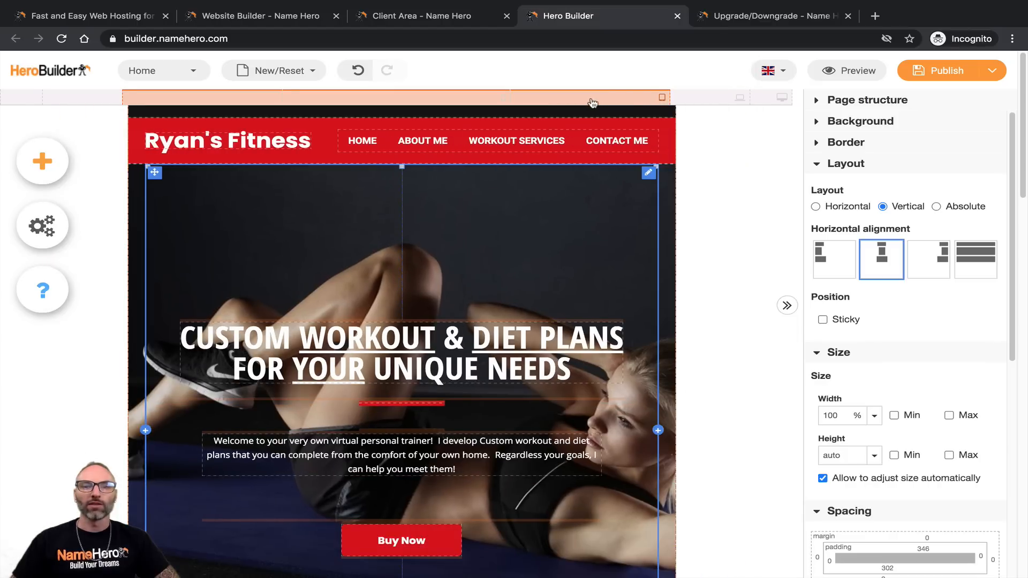
click(439, 103)
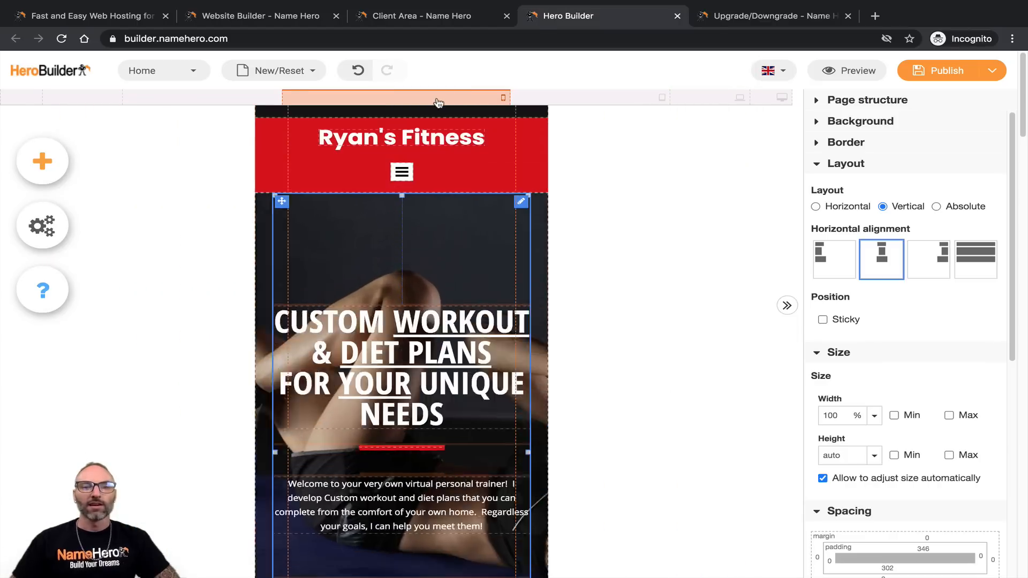
scroll(415, 318, down, 5)
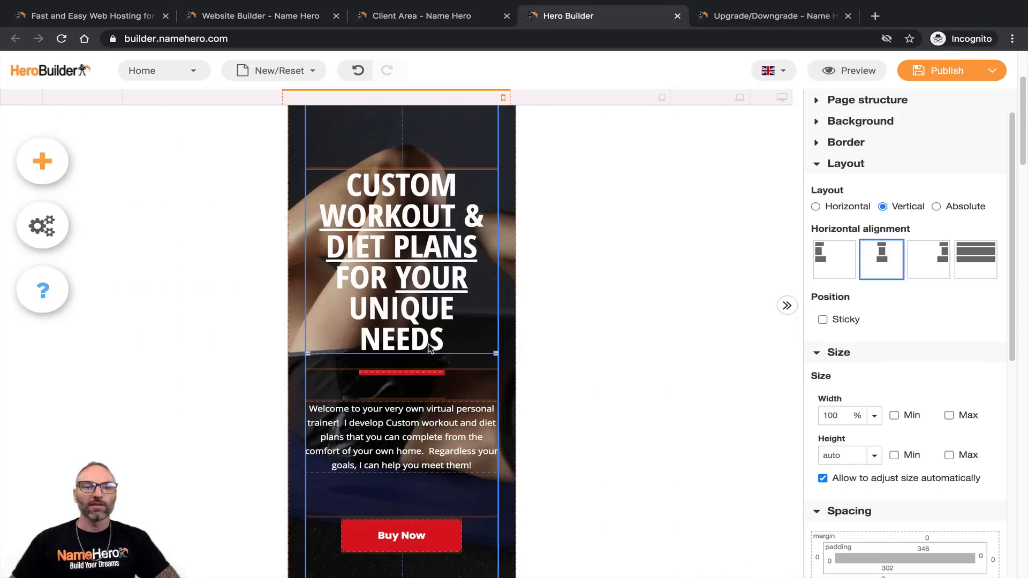
scroll(431, 345, up, 6)
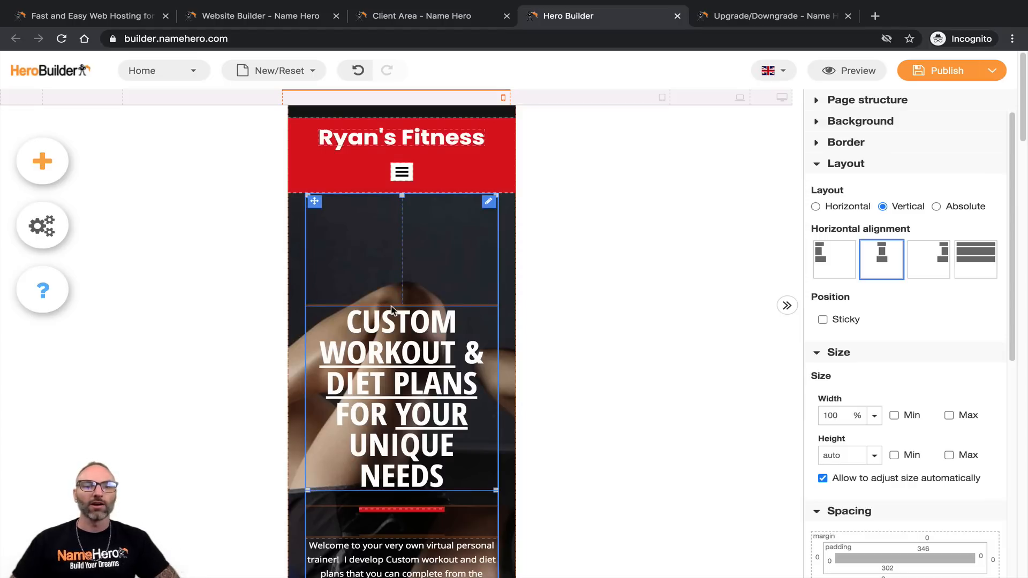
drag(393, 303, 396, 258)
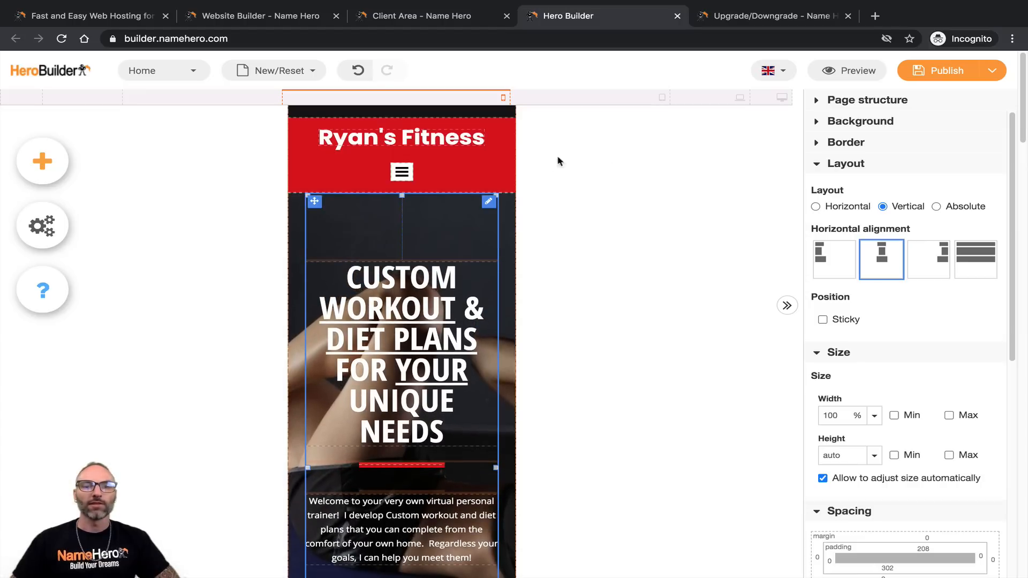
Step: Check tablet, laptop and desktop widths, then shrink the hero's top padding further at mobile width
click(571, 101)
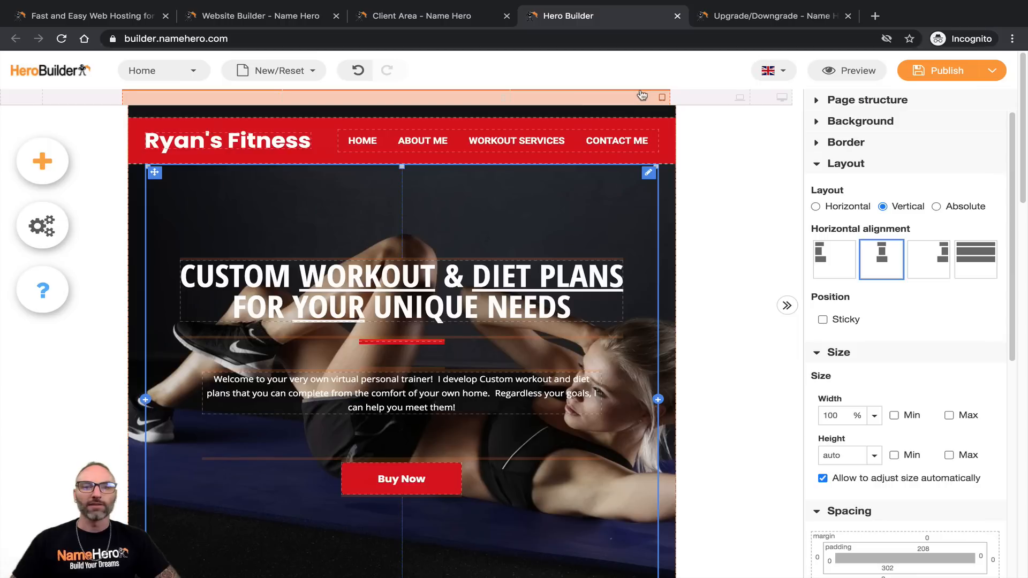
click(697, 100)
click(761, 102)
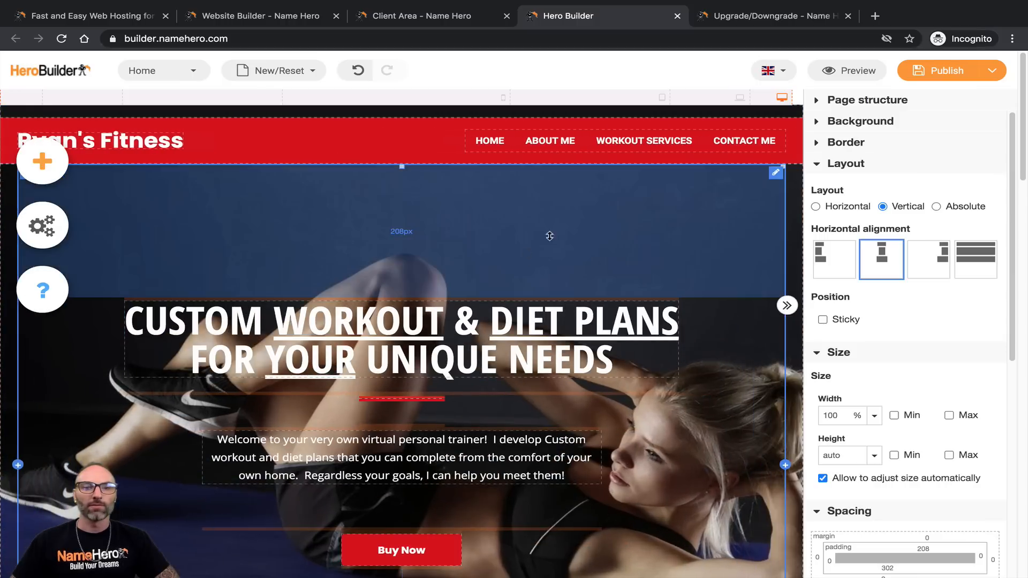
scroll(263, 276, down, 4)
scroll(383, 385, up, 4)
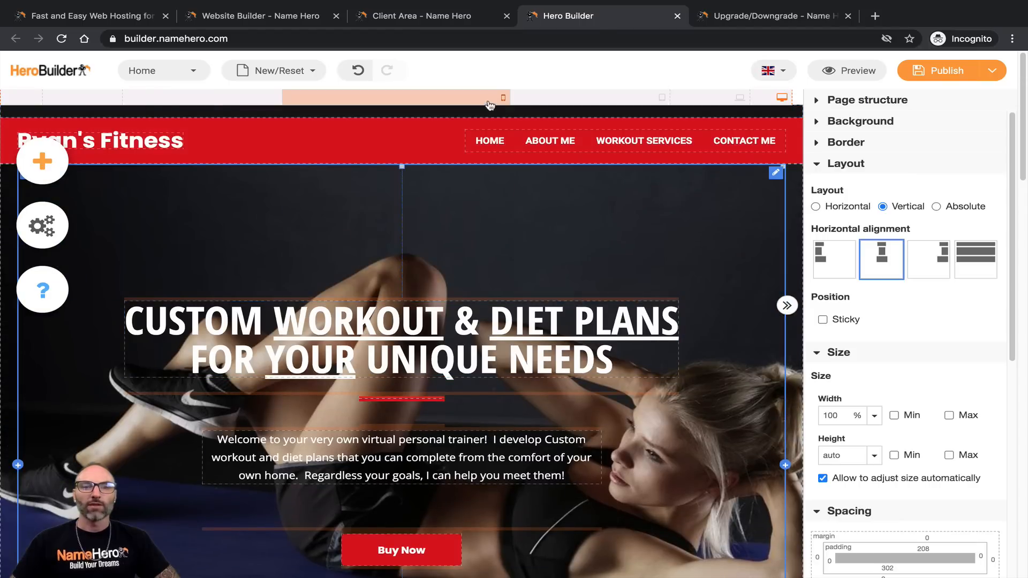
click(490, 101)
drag(399, 258, 399, 237)
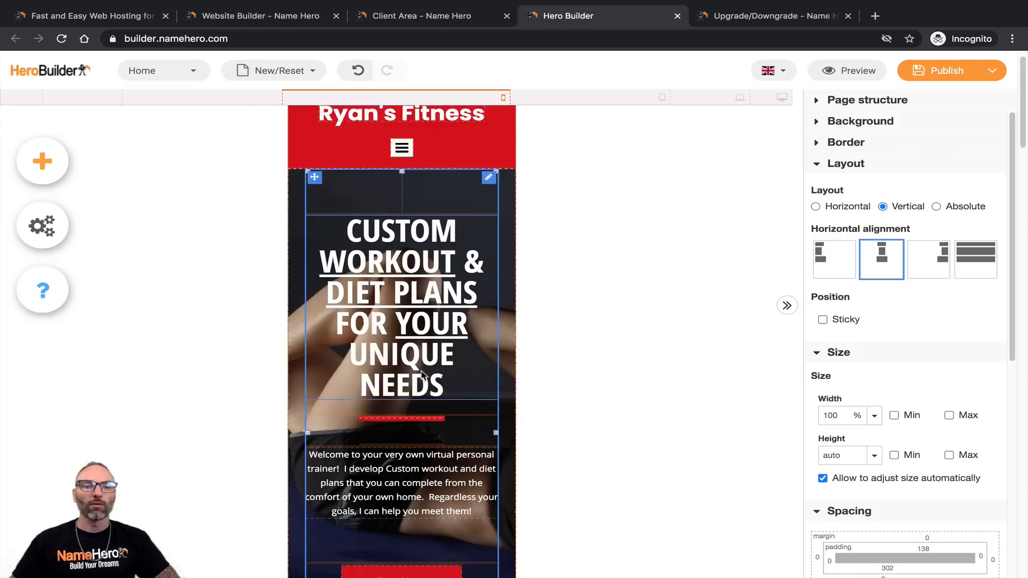
Step: Check the tablet, laptop and desktop layouts and save the page as a draft
click(654, 101)
click(688, 102)
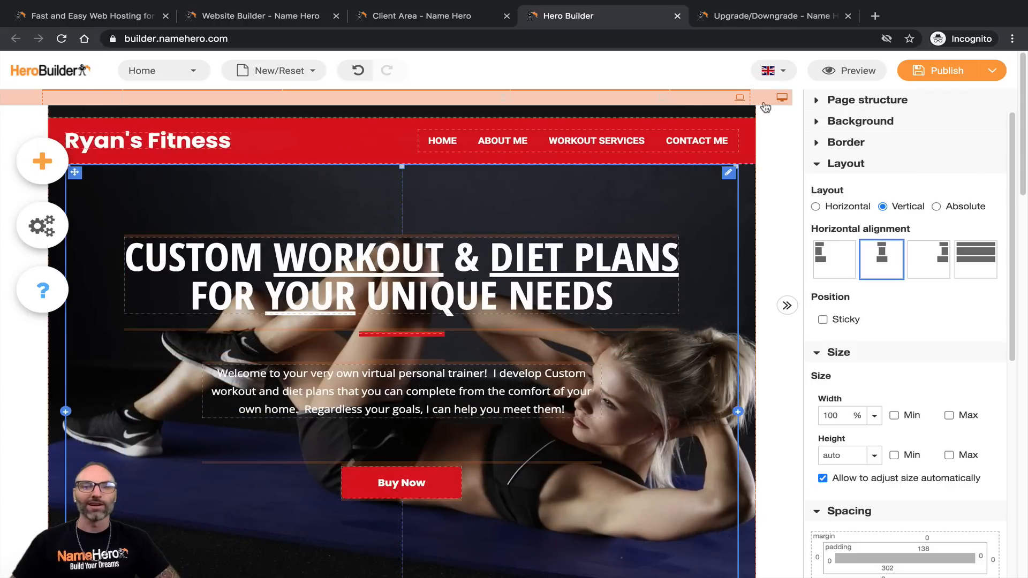
click(766, 103)
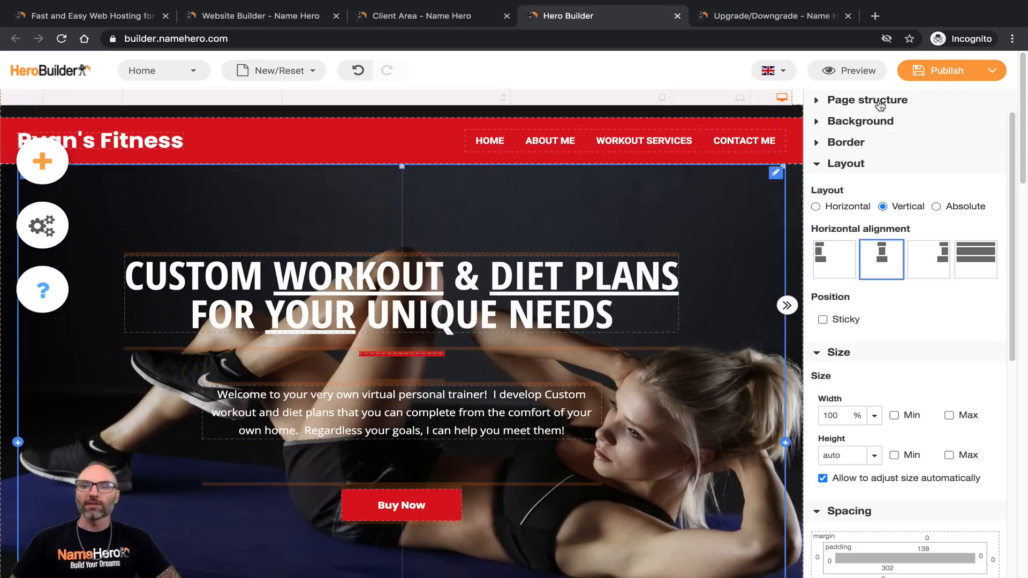
mouse_move(926, 77)
click(941, 131)
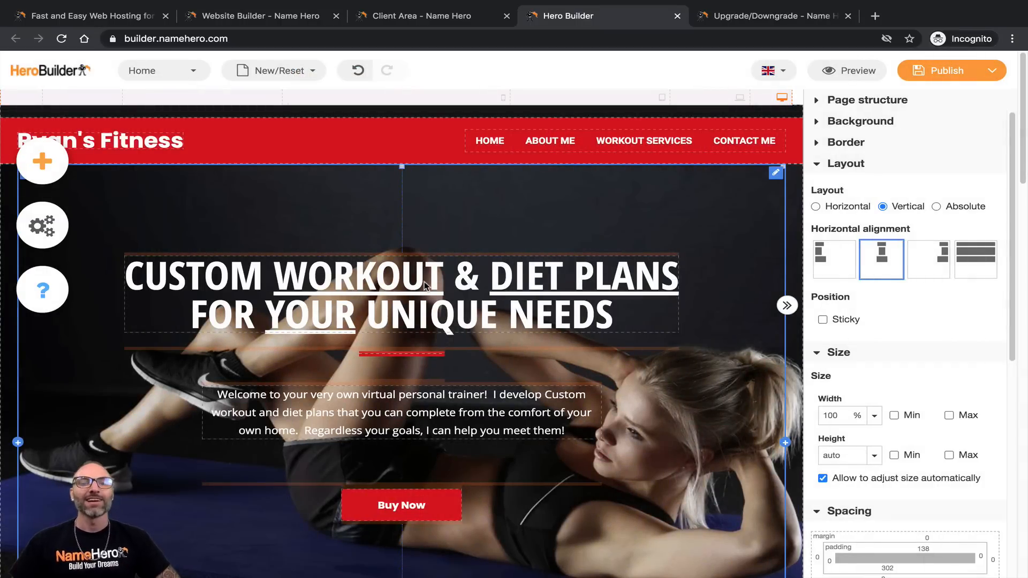
mouse_move(920, 97)
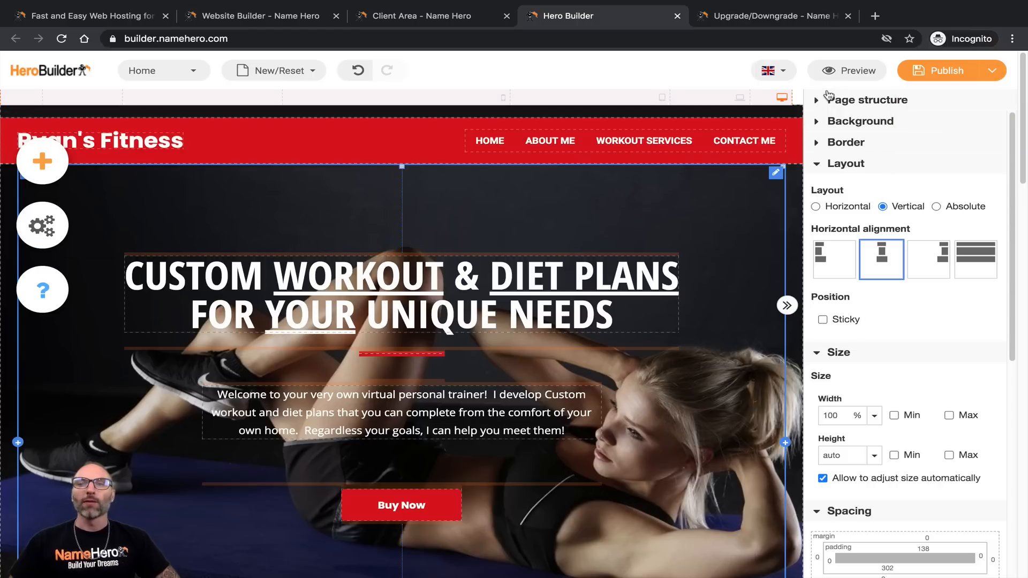
Step: Preview the Home page, scroll through it, and view it at laptop and tablet widths
click(846, 70)
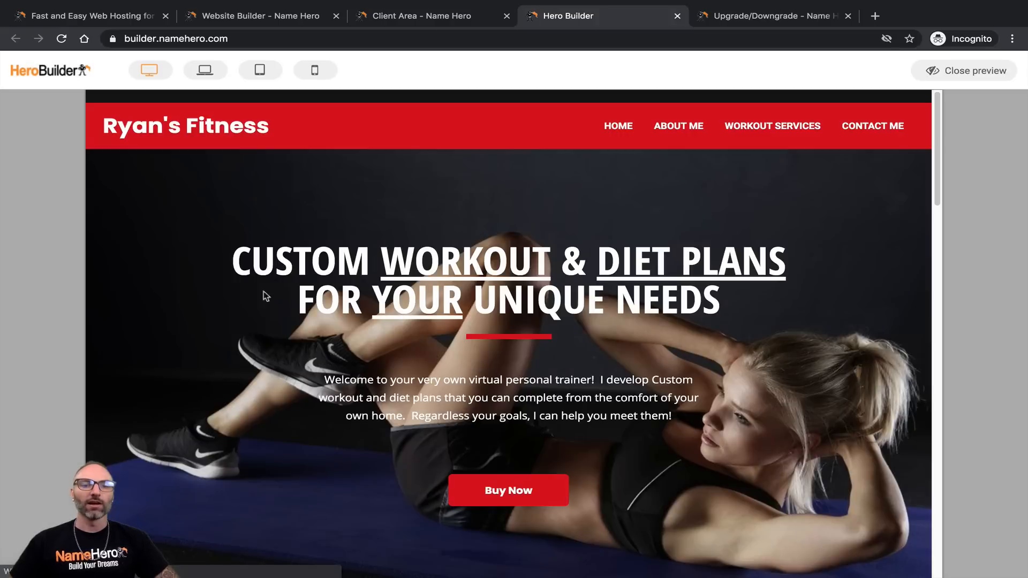
scroll(254, 261, down, 15)
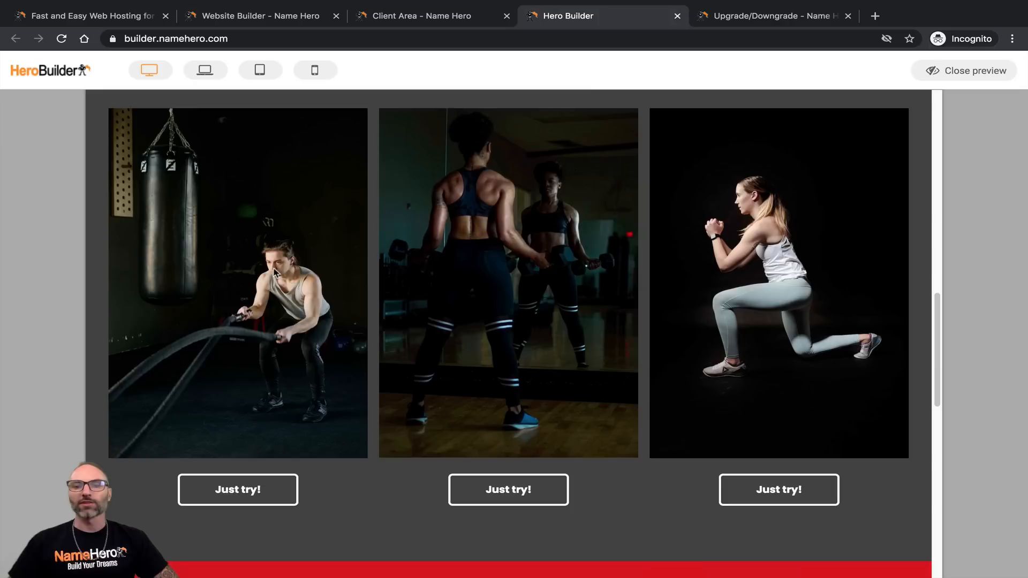
scroll(295, 275, up, 15)
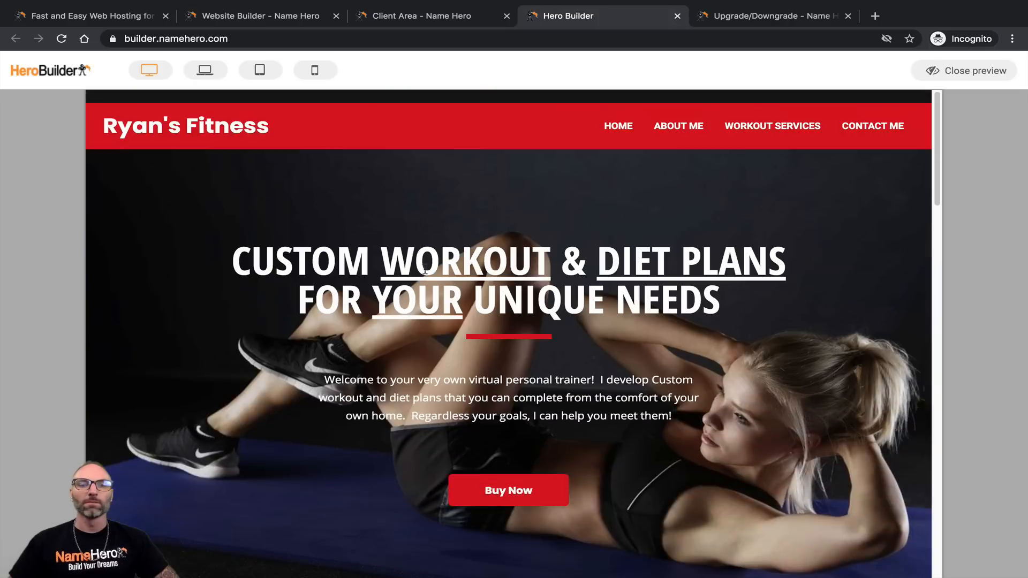
click(213, 78)
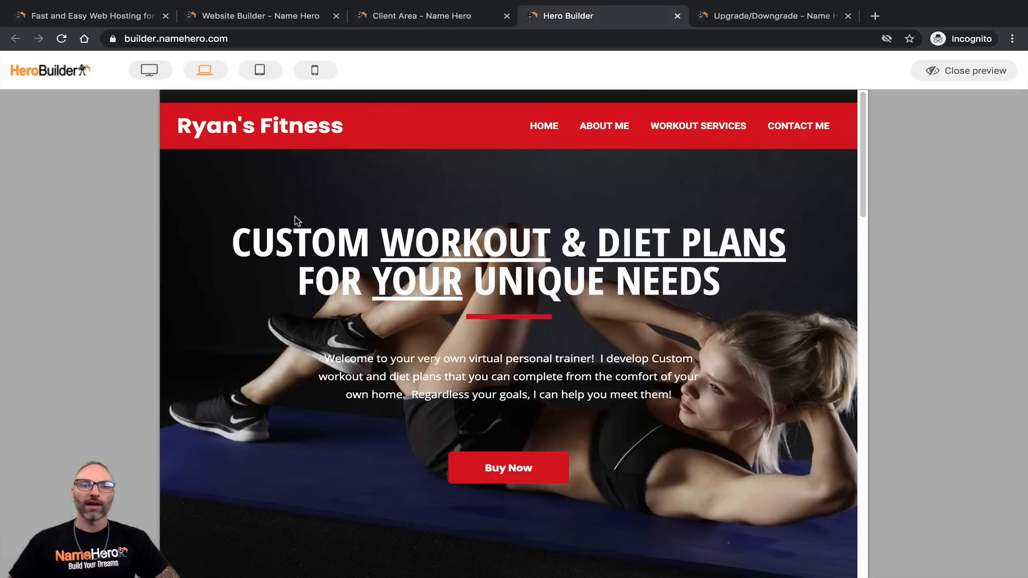
click(264, 76)
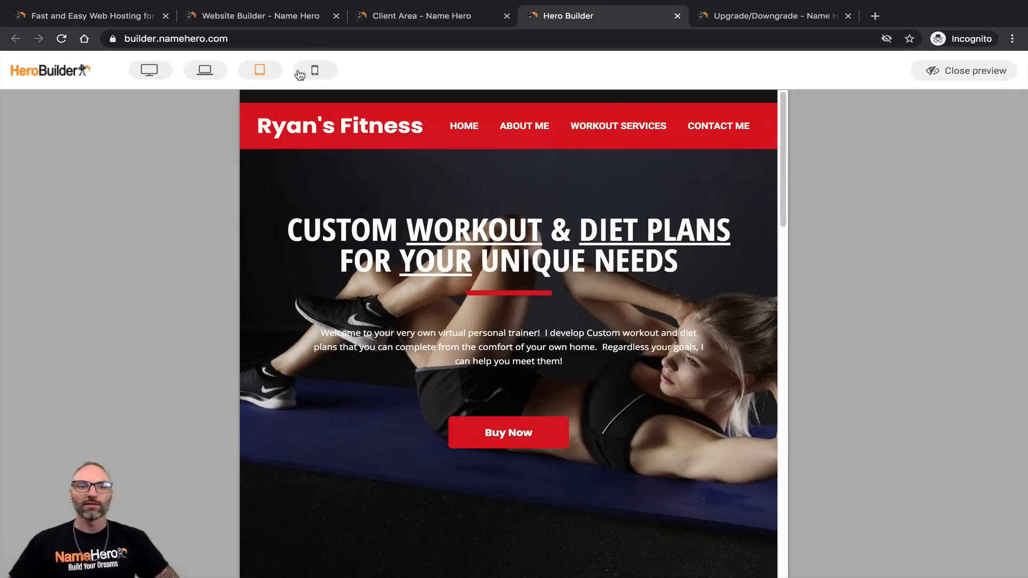
Step: At phone width, open and close the mobile navigation menu twice, then return to desktop width
click(315, 71)
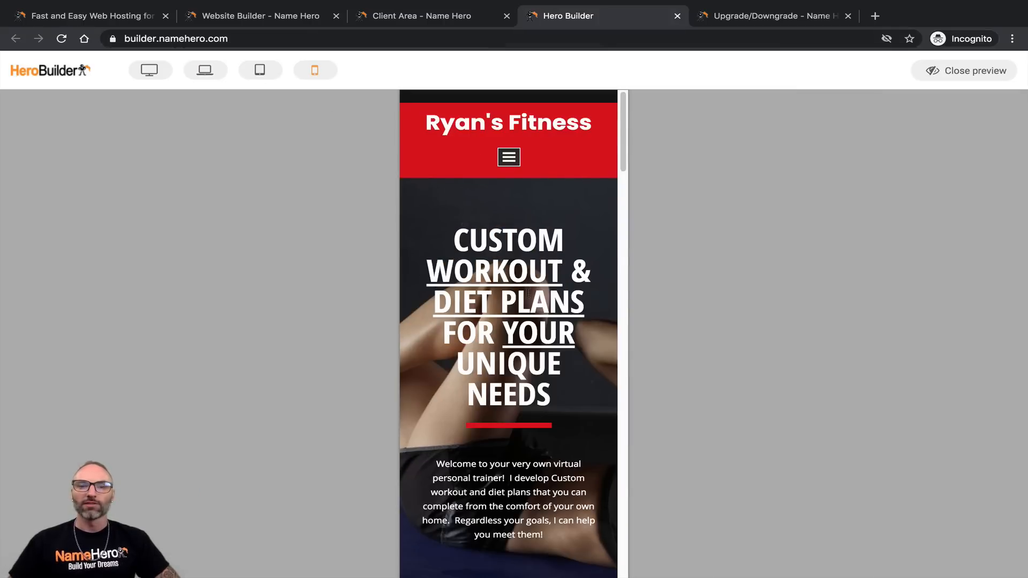
scroll(524, 294, down, 10)
scroll(532, 291, up, 10)
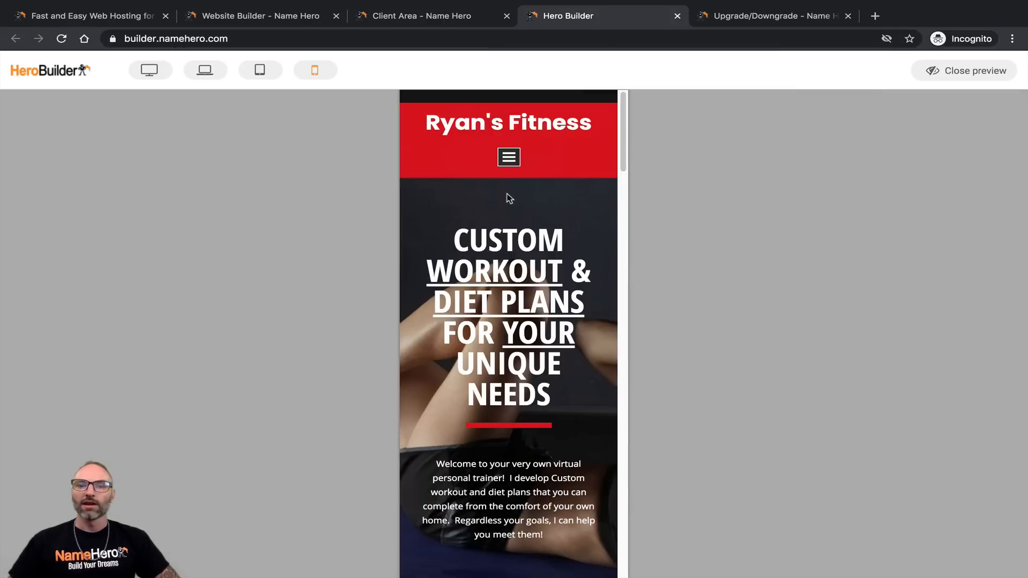
click(511, 167)
click(509, 161)
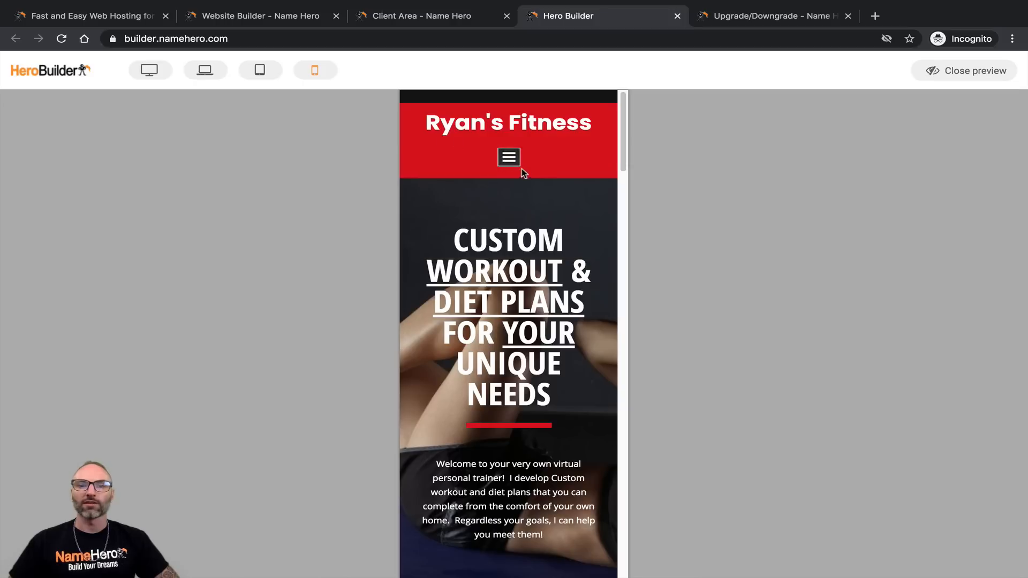
click(511, 160)
click(508, 159)
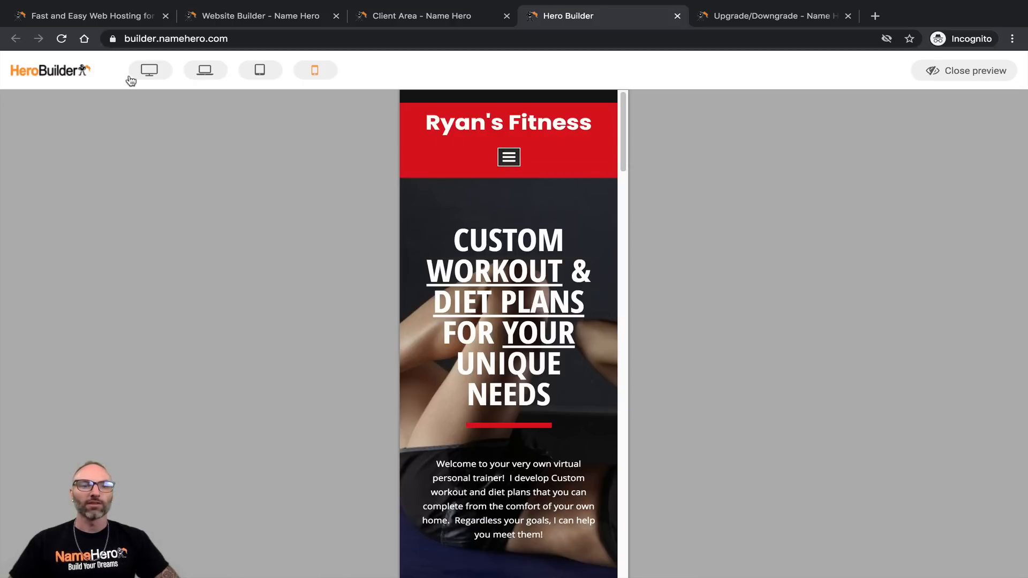
click(148, 71)
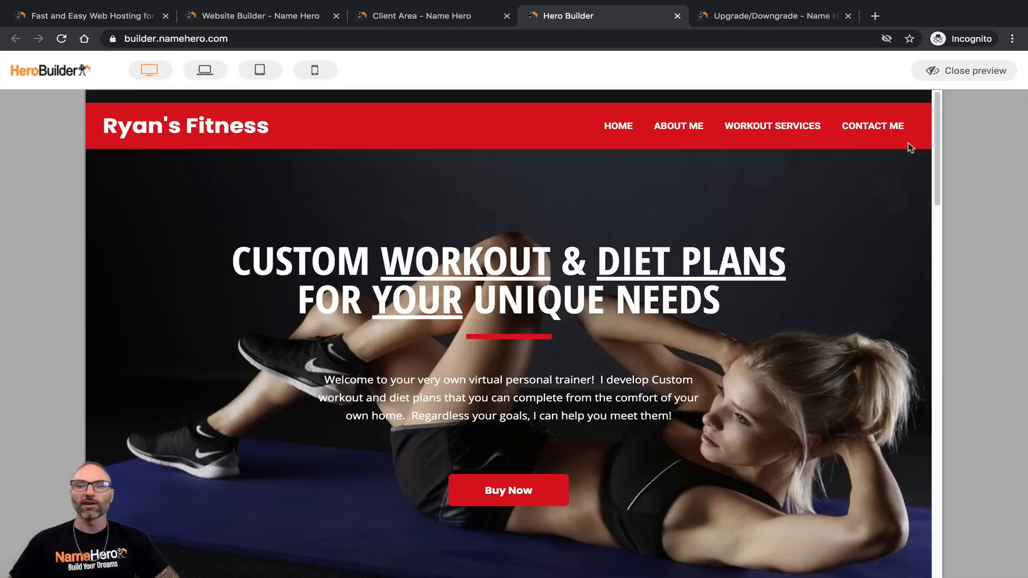
Step: Leave the preview and show the Buy Now button's link to Workout Services
click(964, 71)
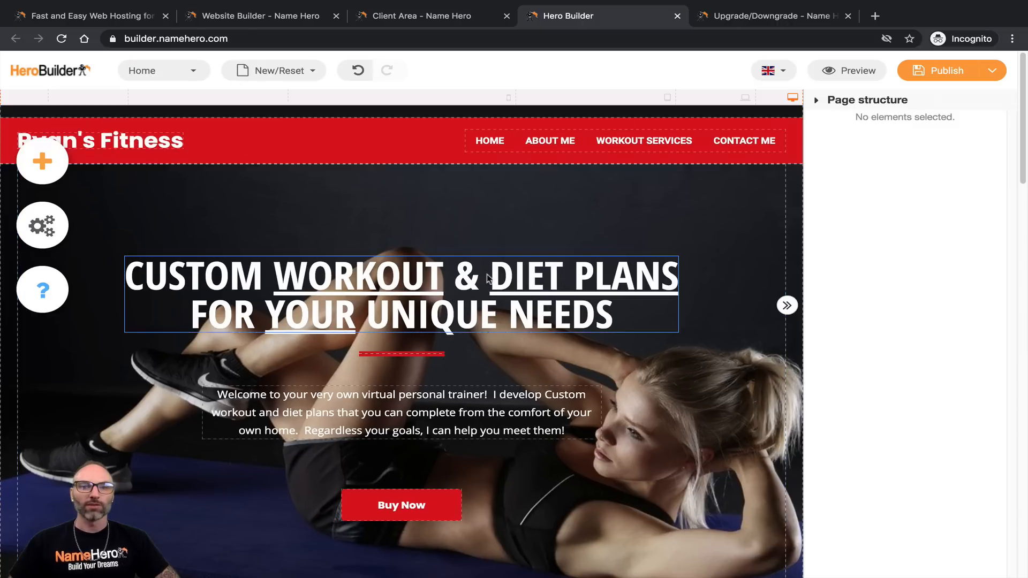
scroll(332, 206, down, 3)
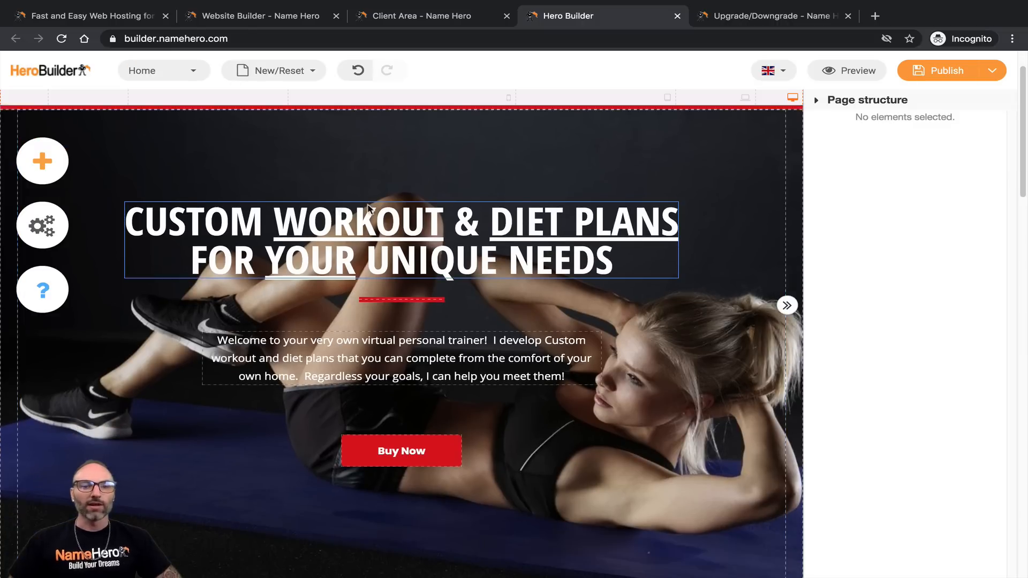
scroll(369, 199, down, 3)
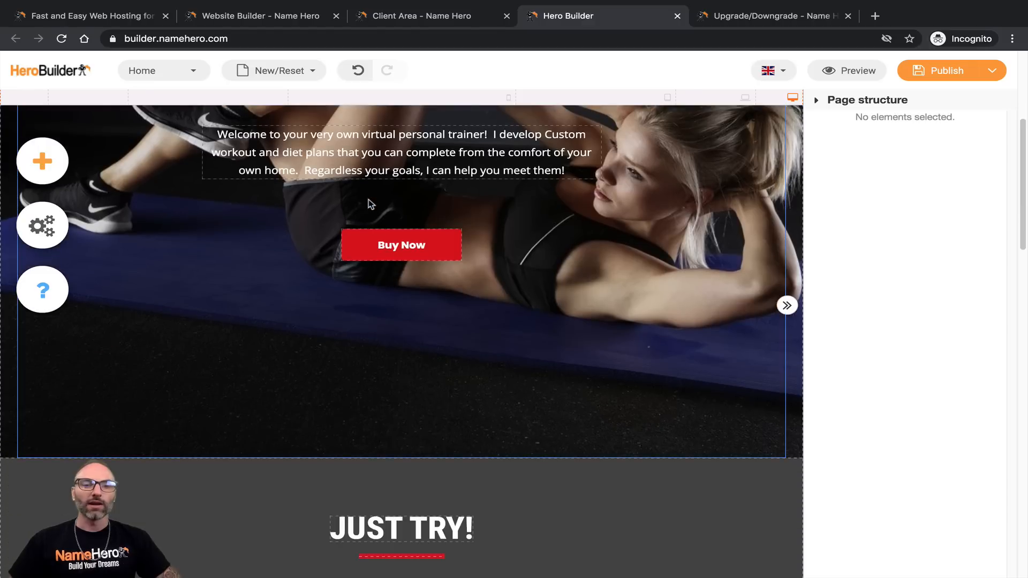
click(371, 248)
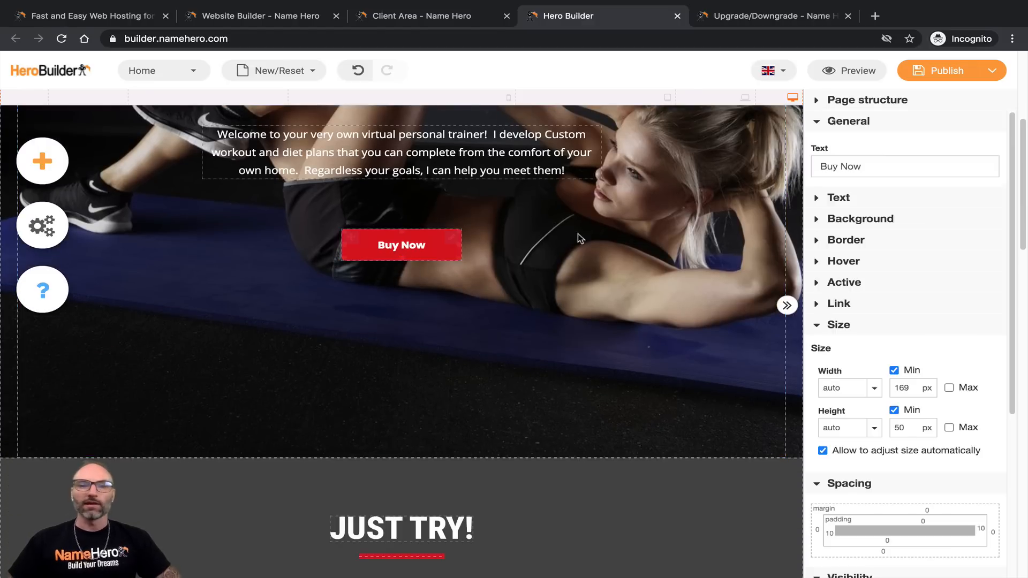
click(451, 237)
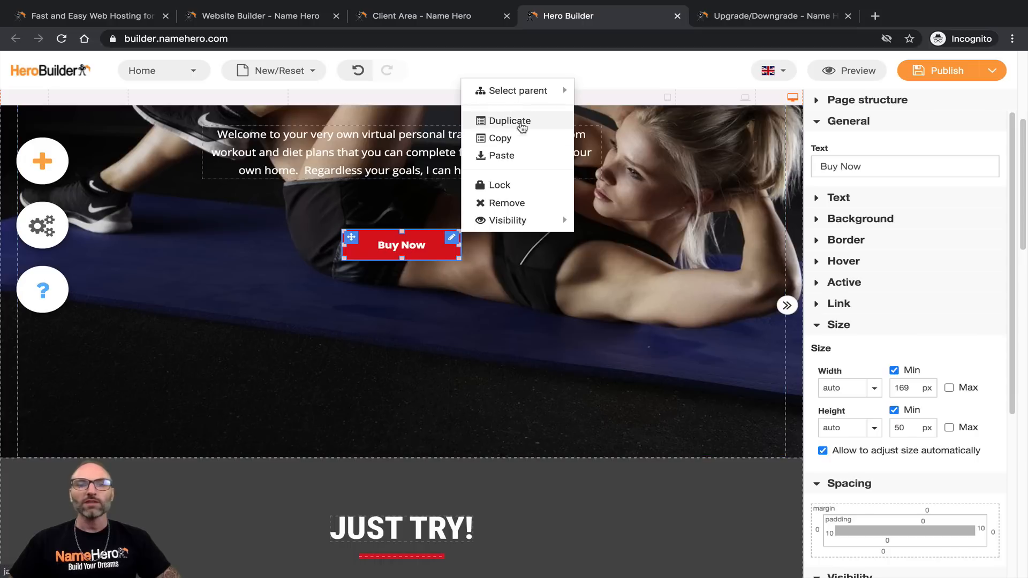
click(838, 304)
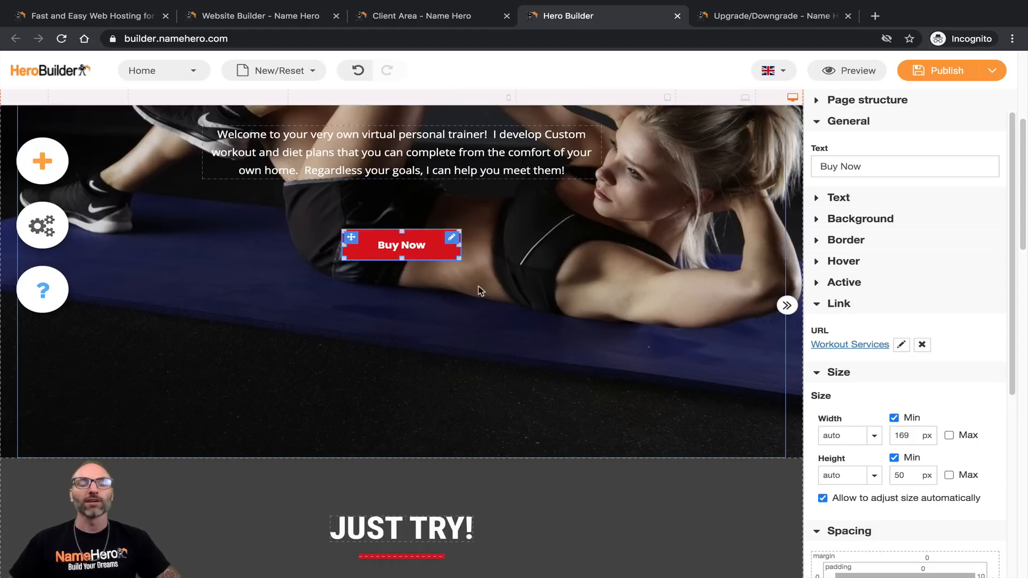
Step: Reopen the Buy Now button's options and collapse its Size section
scroll(478, 291, up, 5)
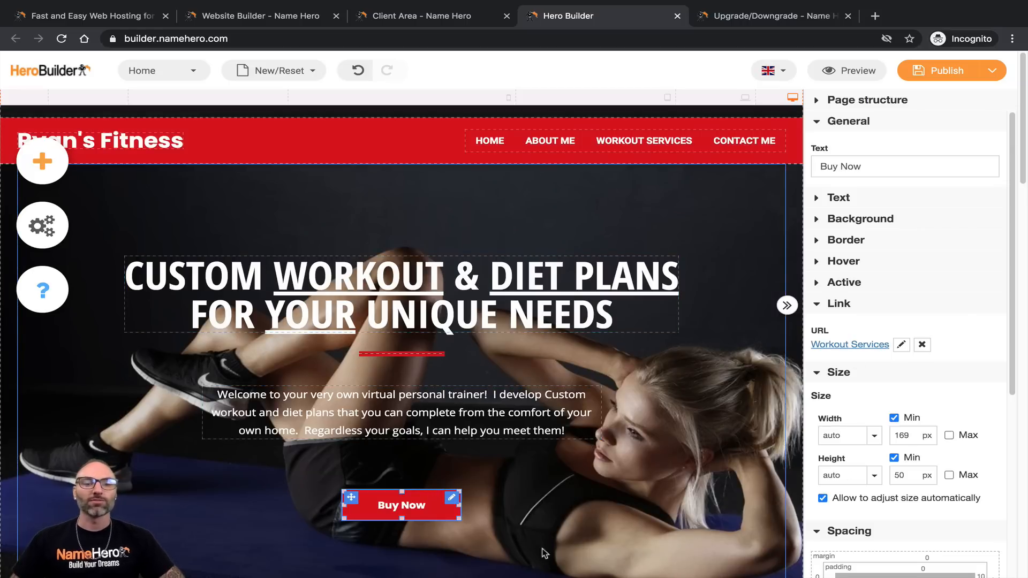
click(451, 498)
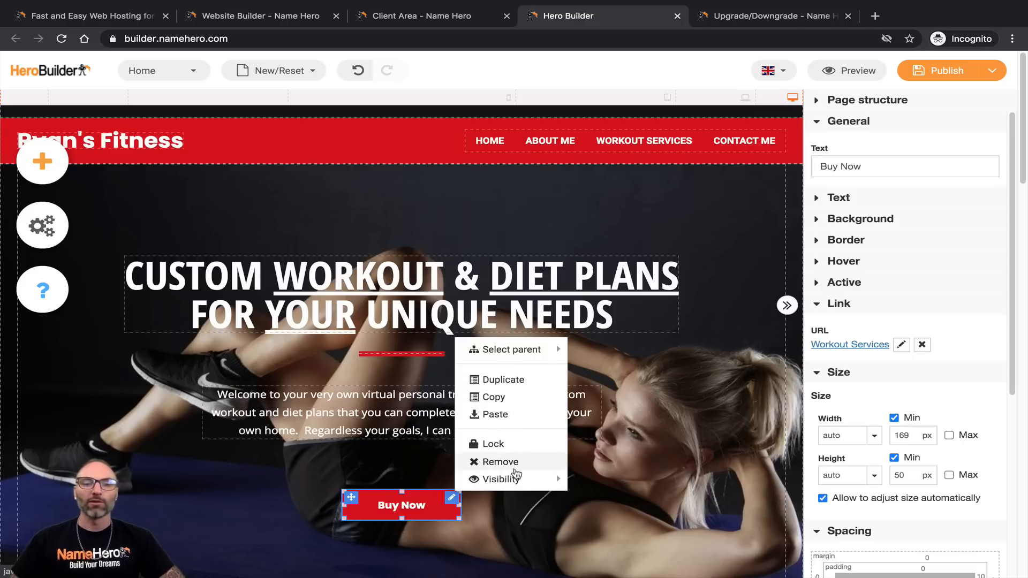
mouse_move(514, 484)
mouse_move(498, 349)
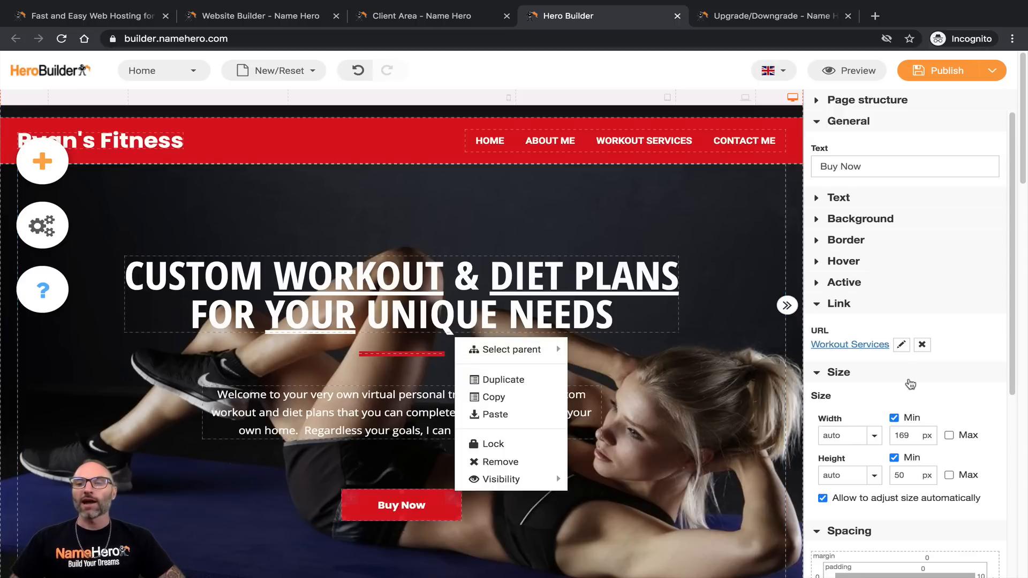
click(911, 384)
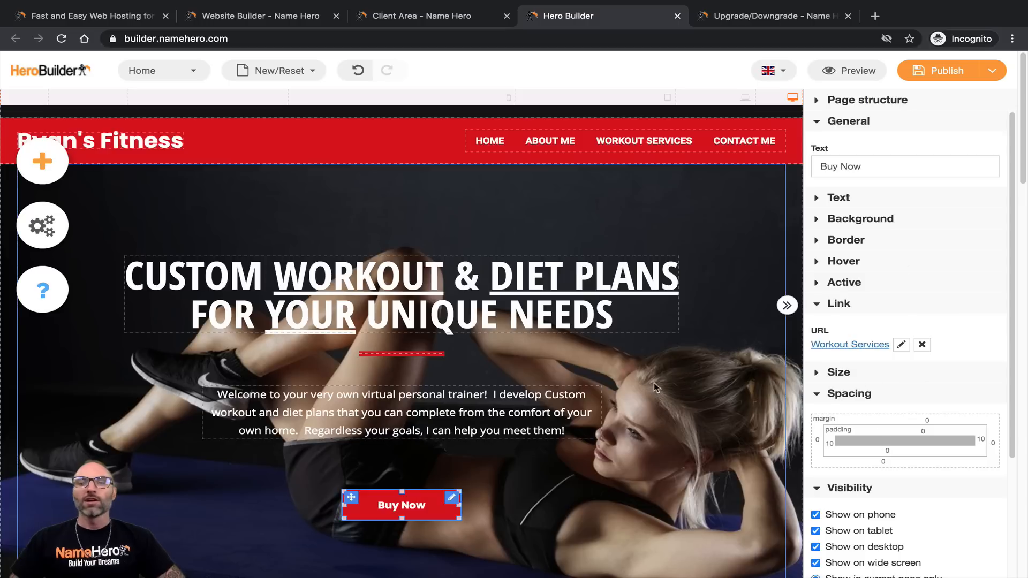
Step: Replace the Buy Now label with 'Get Started' and show the button's Text styling options
click(129, 141)
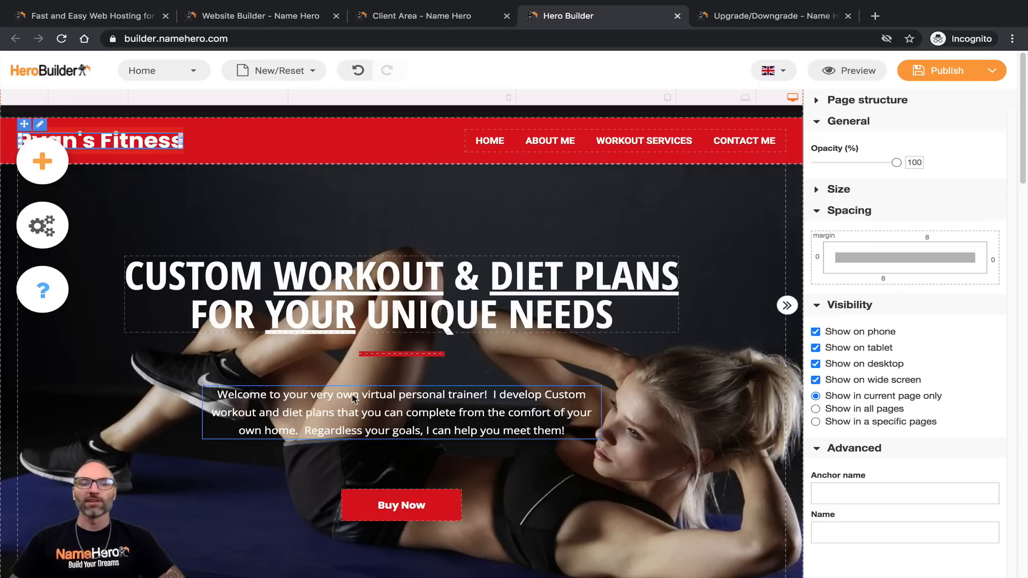
click(377, 493)
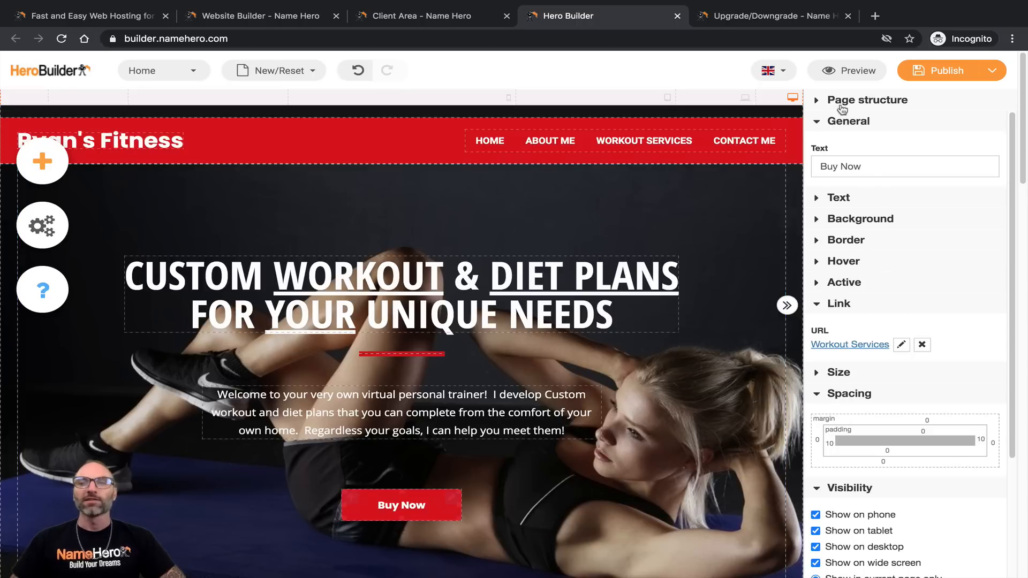
drag(875, 169, 820, 164)
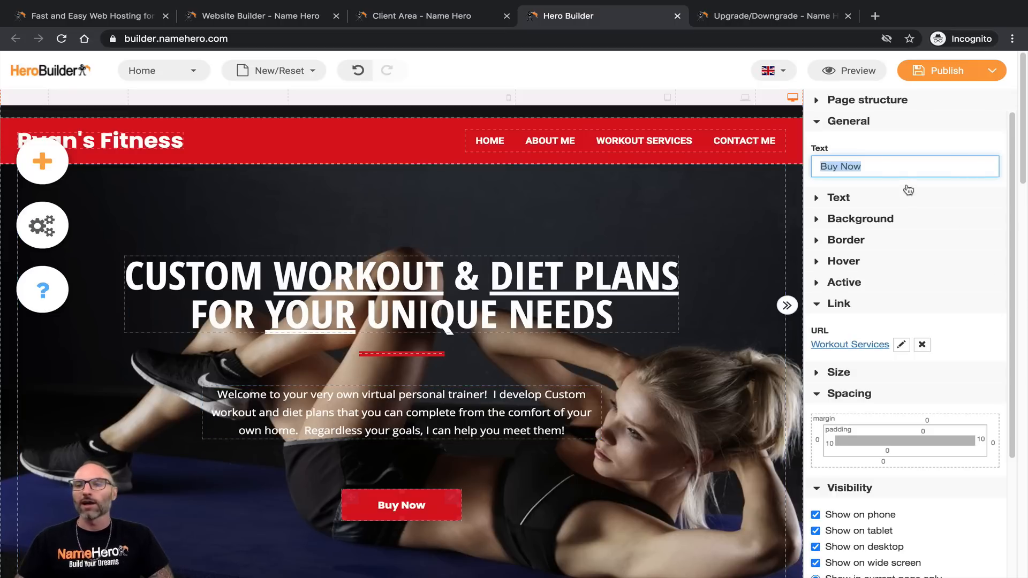
drag(936, 167, 816, 189)
text(Get Started)
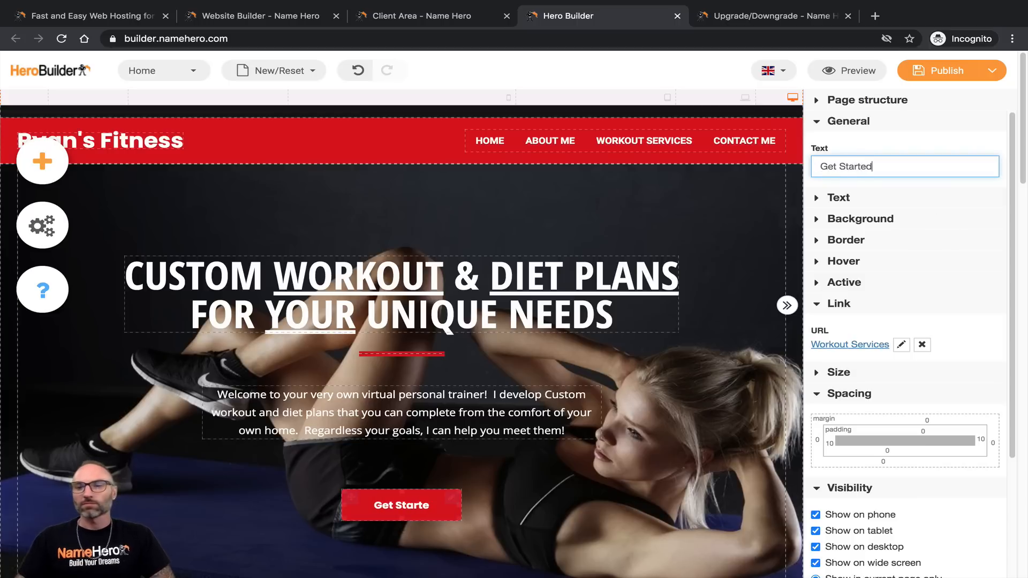
click(838, 198)
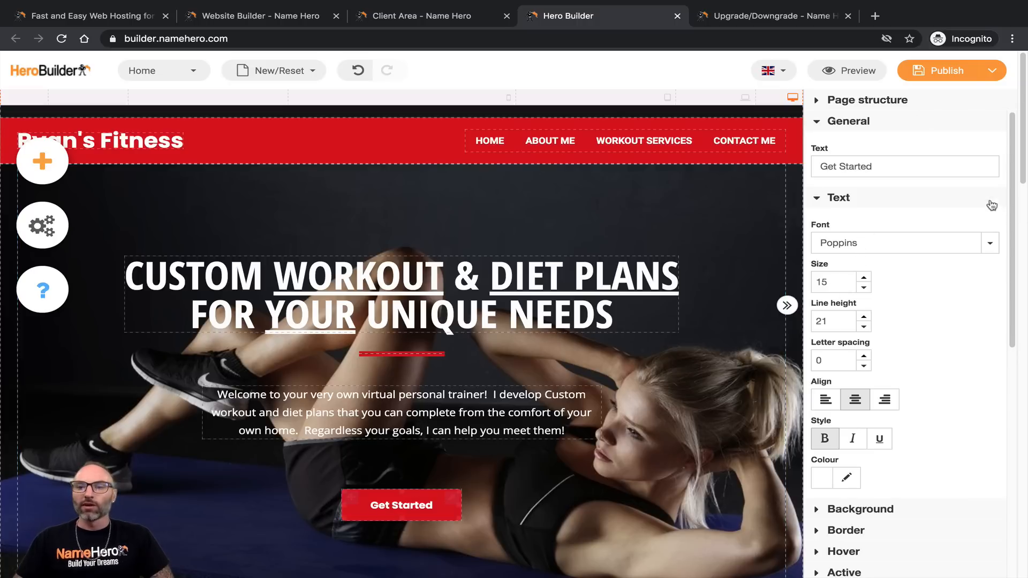
Step: Keep Poppins as the button font and raise the label size to 23
click(990, 243)
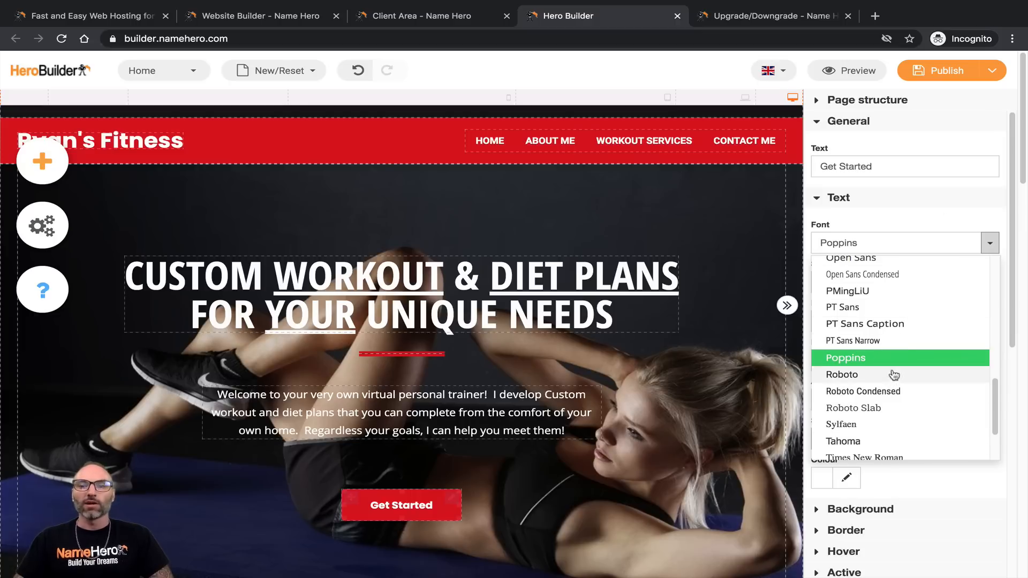
click(862, 362)
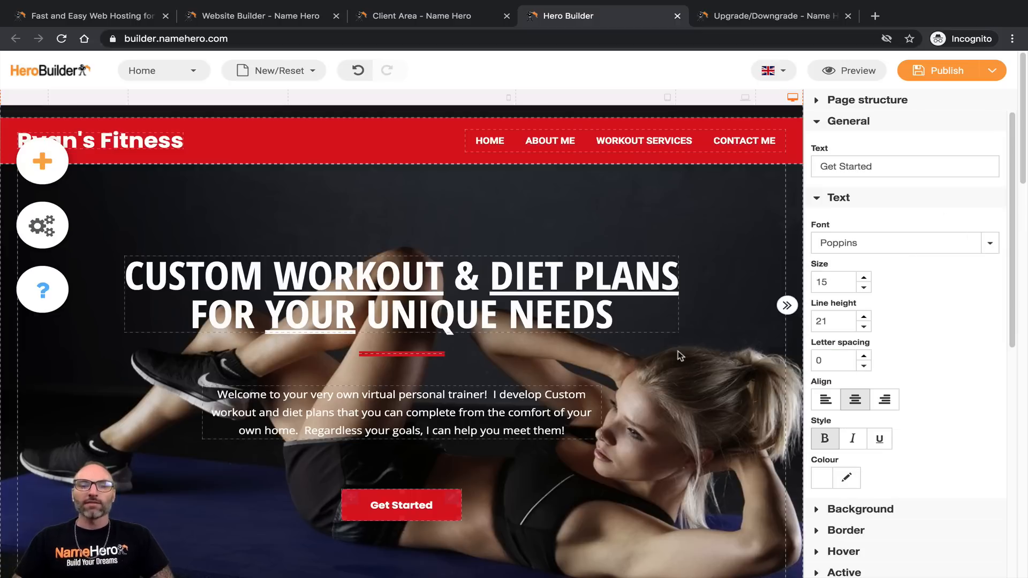
click(864, 278)
click(864, 278)
click(864, 278)
click(864, 278)
click(864, 278)
click(865, 278)
click(864, 279)
click(864, 290)
click(864, 289)
click(864, 290)
click(864, 289)
click(864, 278)
click(865, 278)
click(864, 279)
click(864, 279)
click(864, 278)
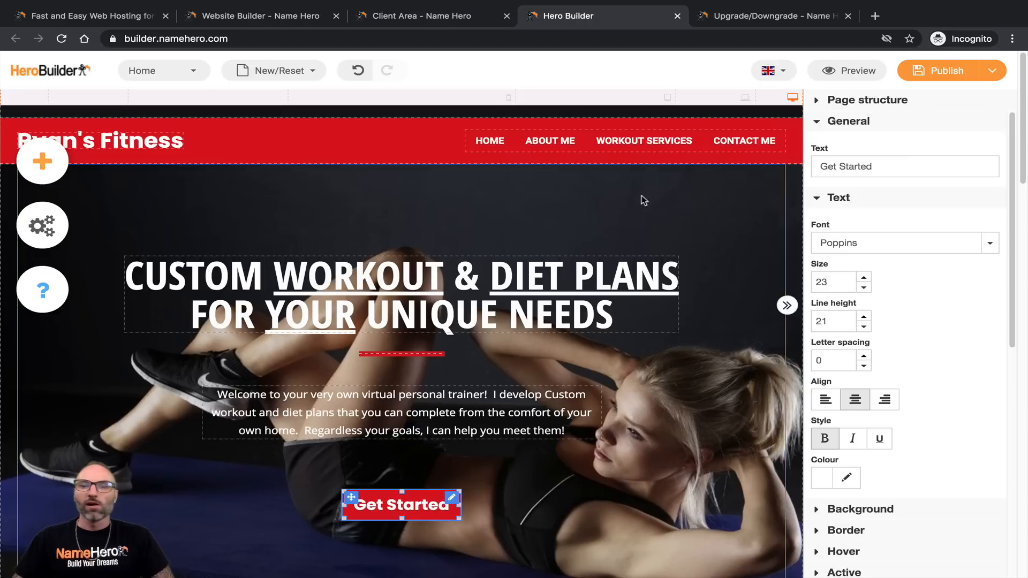
Step: Check the button at laptop, tablet and phone widths, then return to desktop width
click(705, 104)
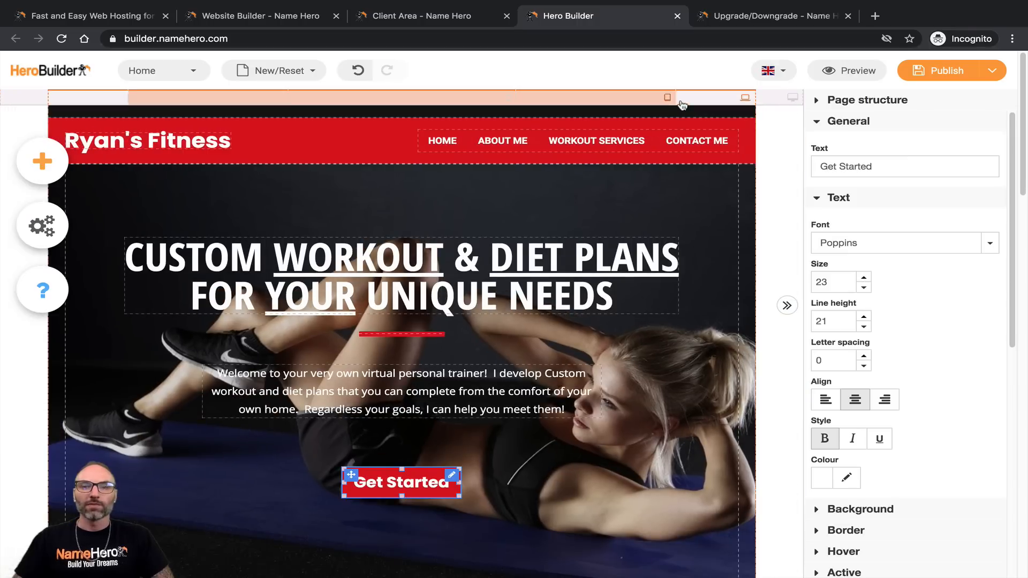
click(652, 101)
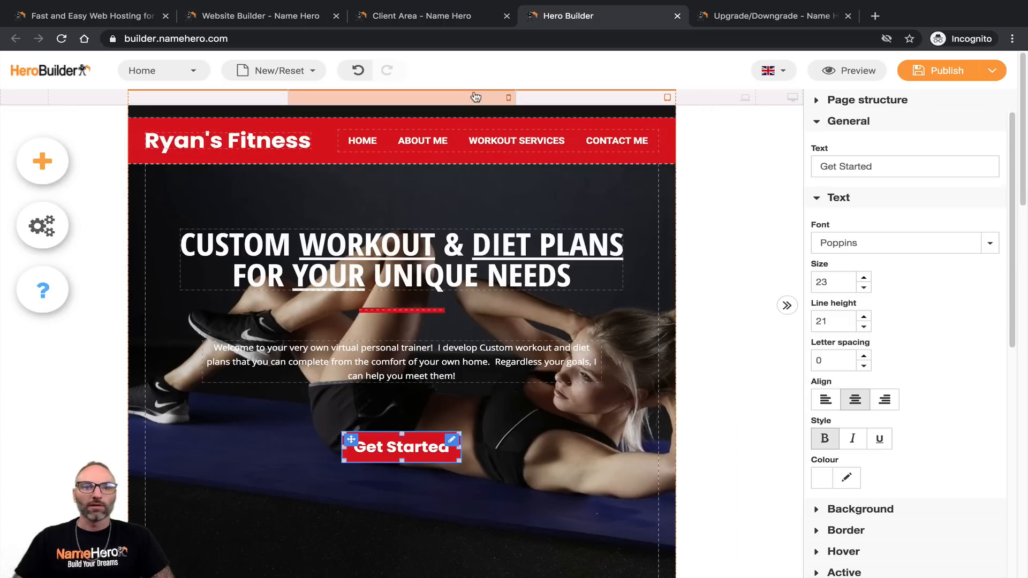
click(475, 97)
scroll(410, 363, up, 5)
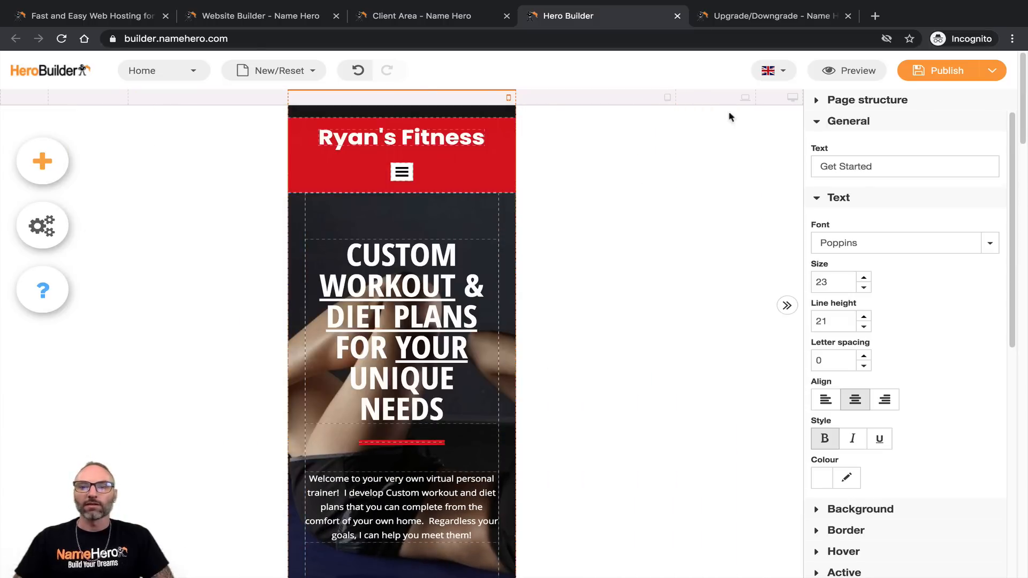
click(771, 99)
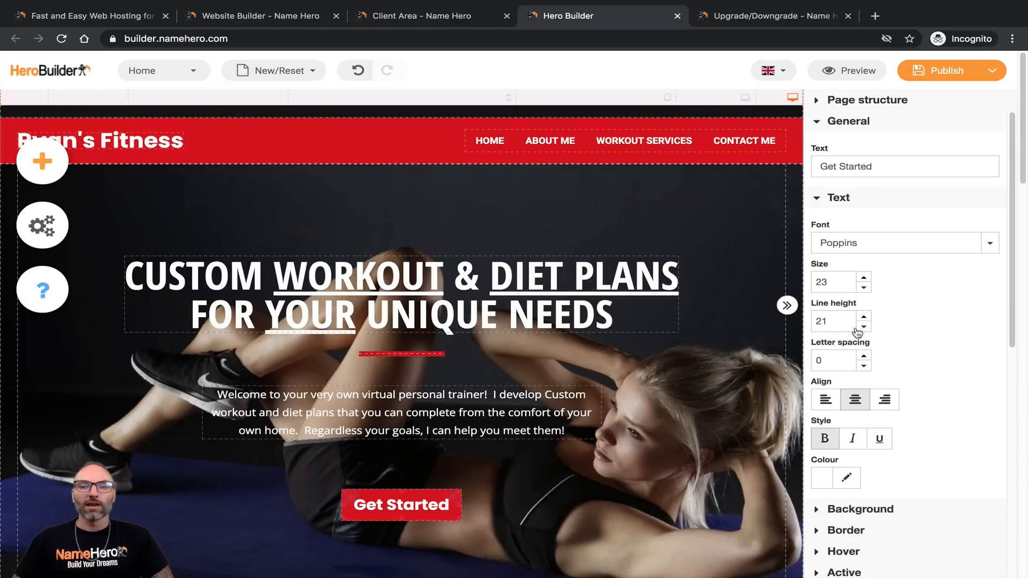
Step: Lower the label's line height to 21 and reset letter spacing to 0
click(864, 327)
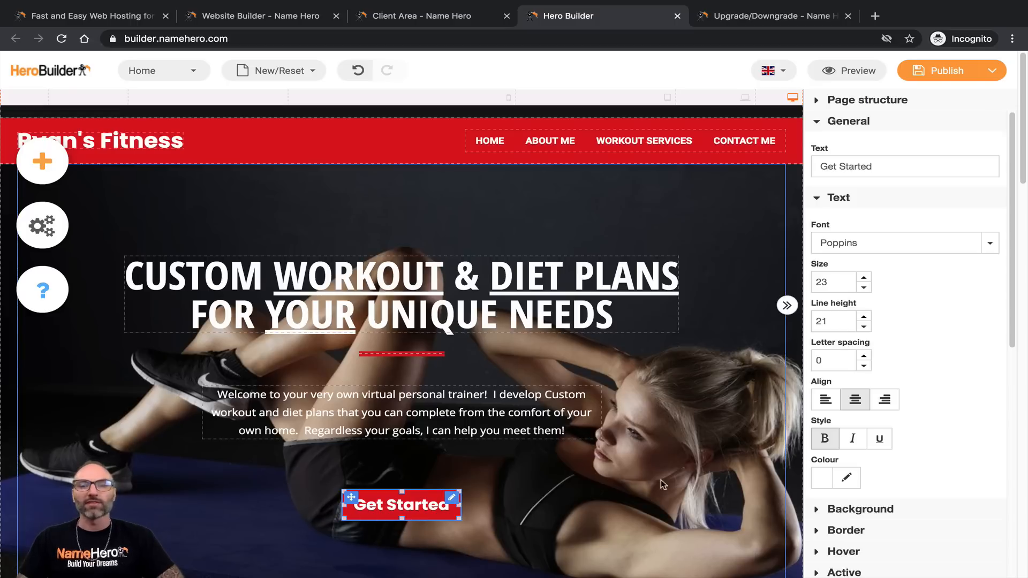
click(864, 356)
click(863, 356)
click(864, 356)
click(864, 356)
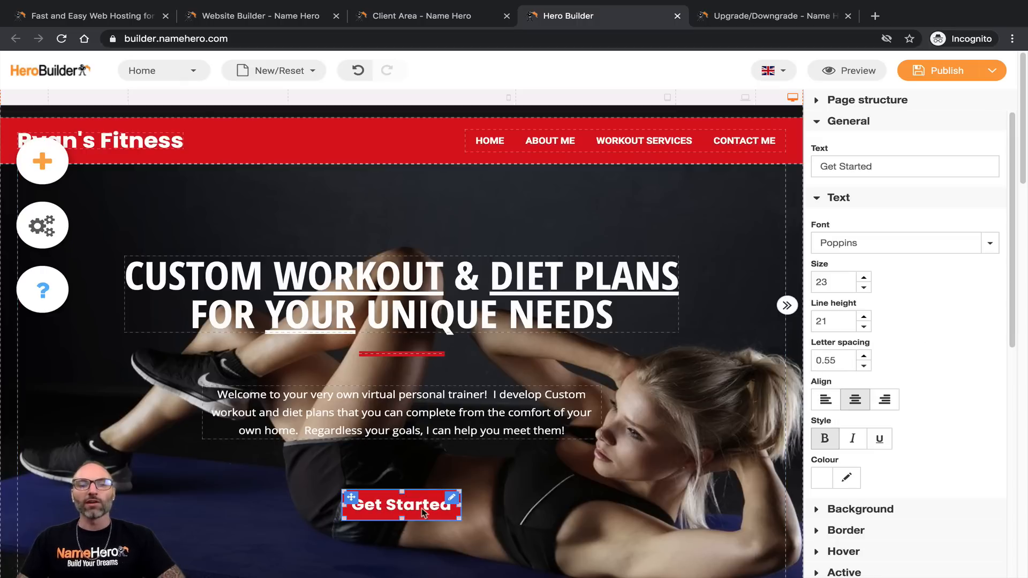
double_click(821, 361)
text(0)
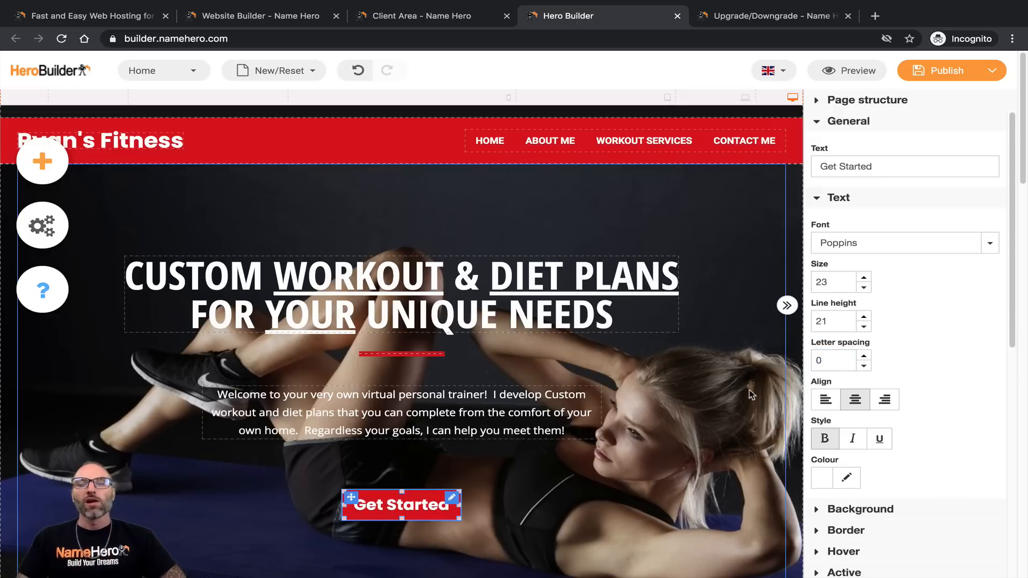
Step: Centre the Get Started text, trying italic and underline before removing both
click(826, 407)
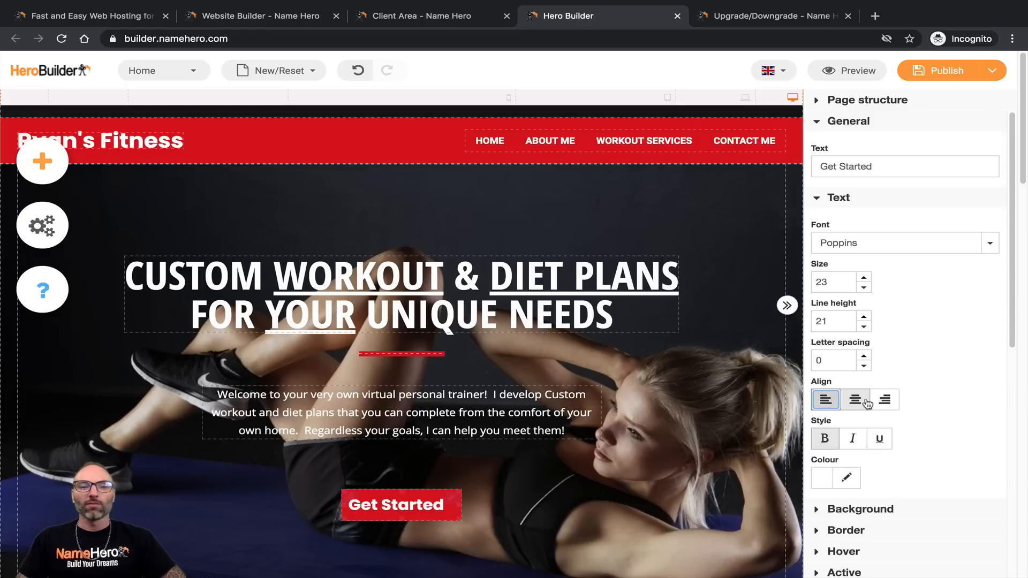
click(884, 401)
click(865, 406)
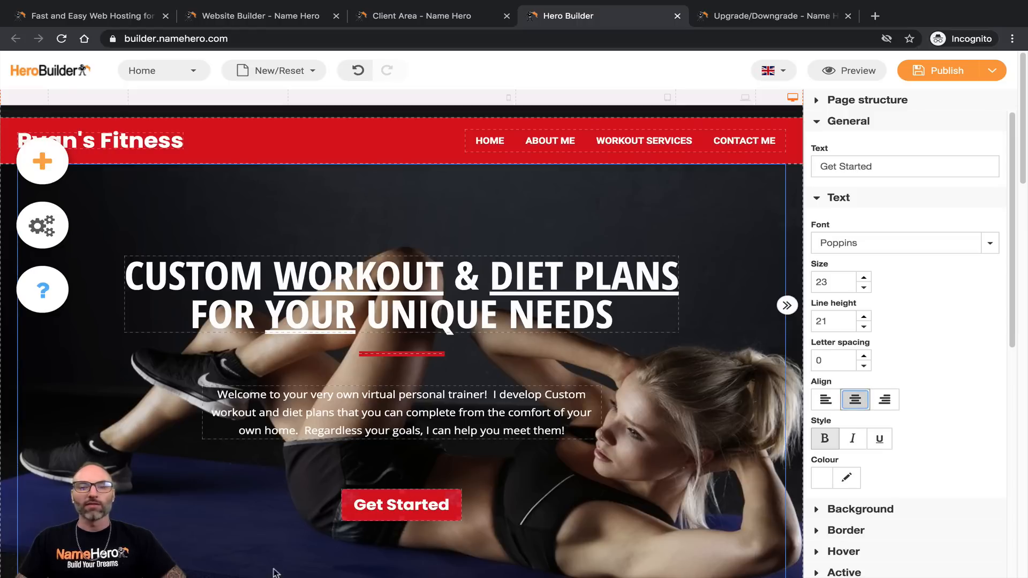
scroll(630, 484, down, 2)
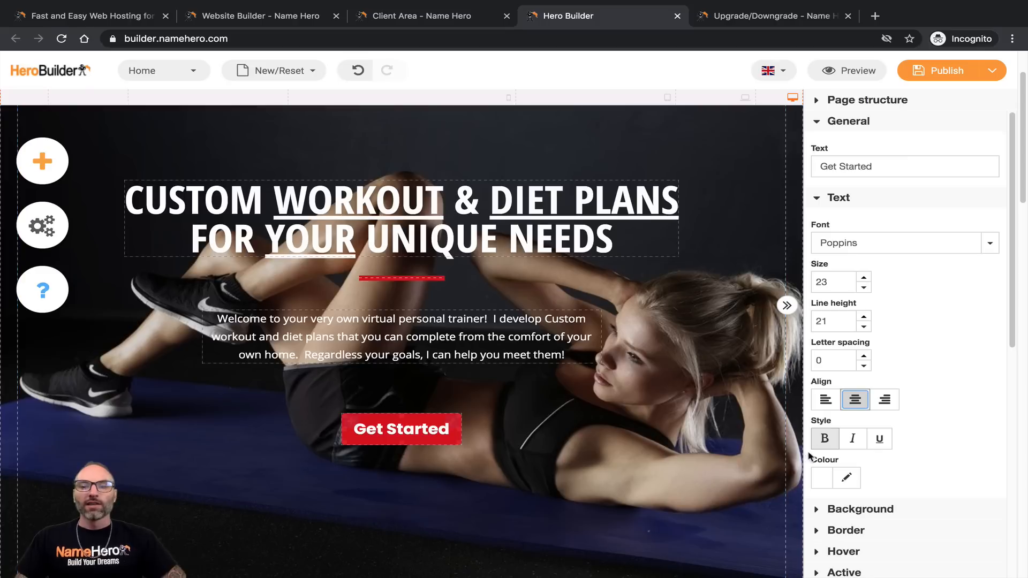
click(844, 441)
click(879, 439)
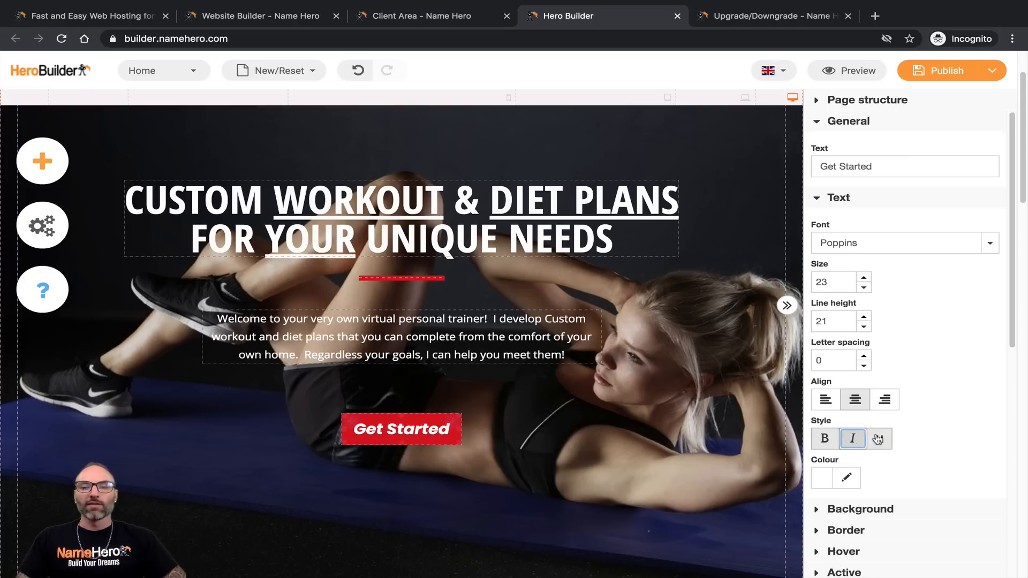
click(853, 439)
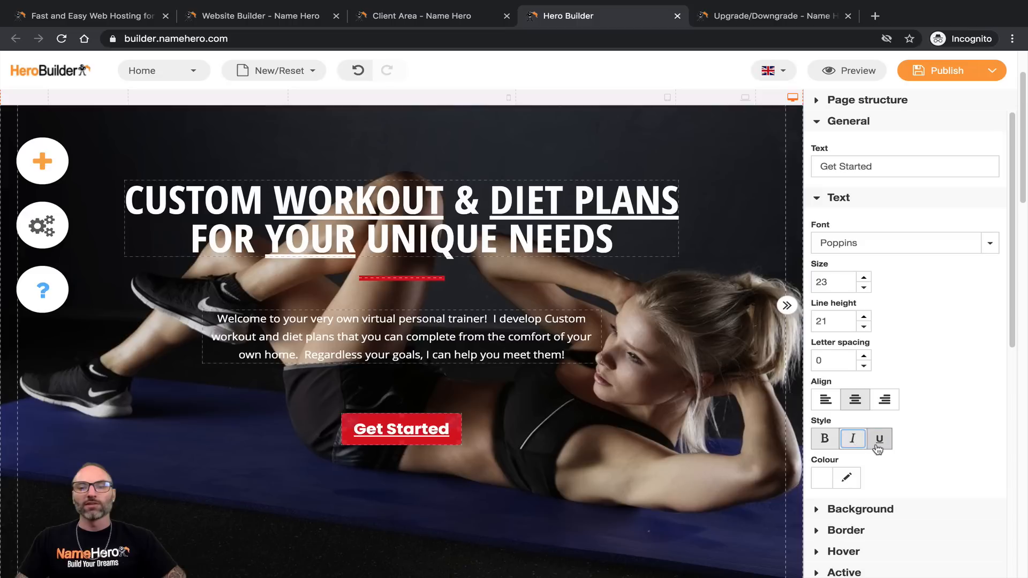
click(884, 438)
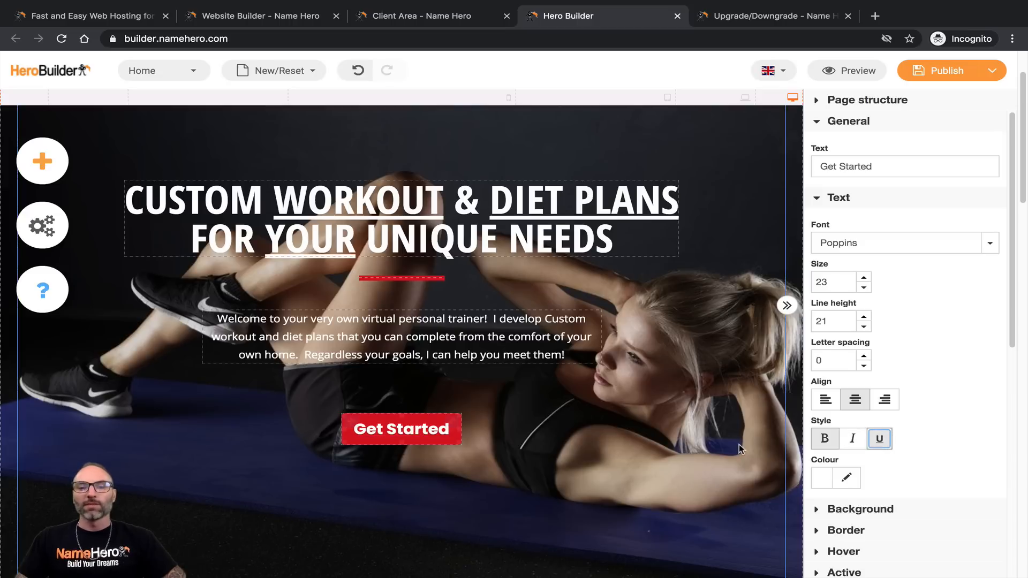
scroll(770, 454, down, 1)
scroll(384, 446, up, 3)
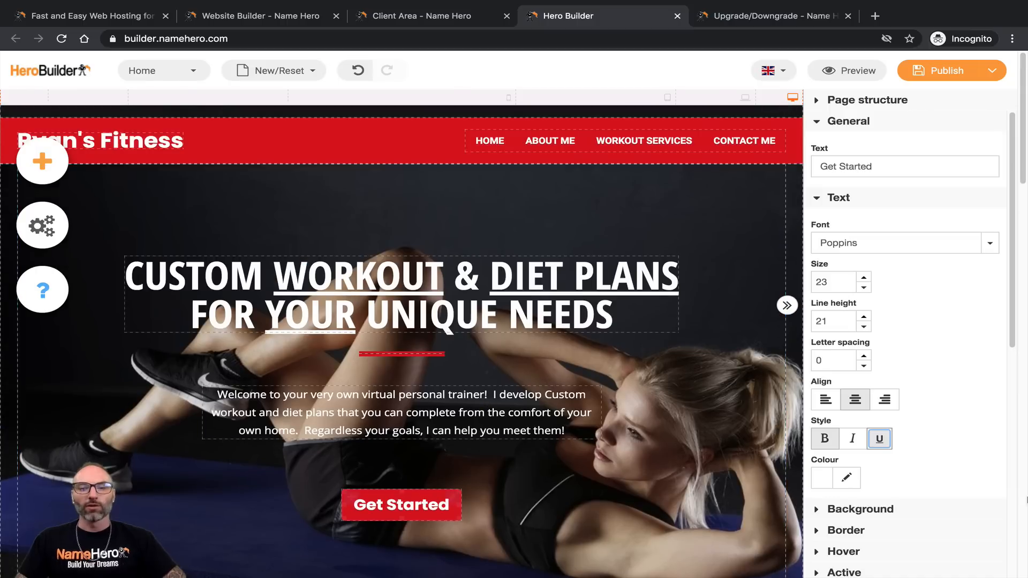
scroll(993, 487, down, 3)
Step: Expand the button's Background and Border settings, then close the preview
click(851, 428)
scroll(832, 443, down, 2)
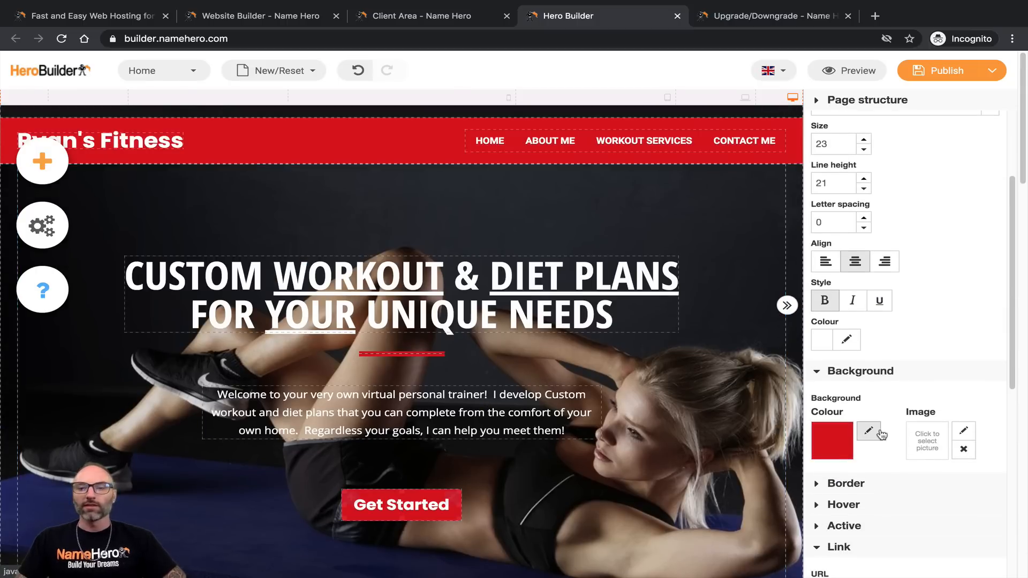
scroll(820, 428, down, 2)
click(823, 408)
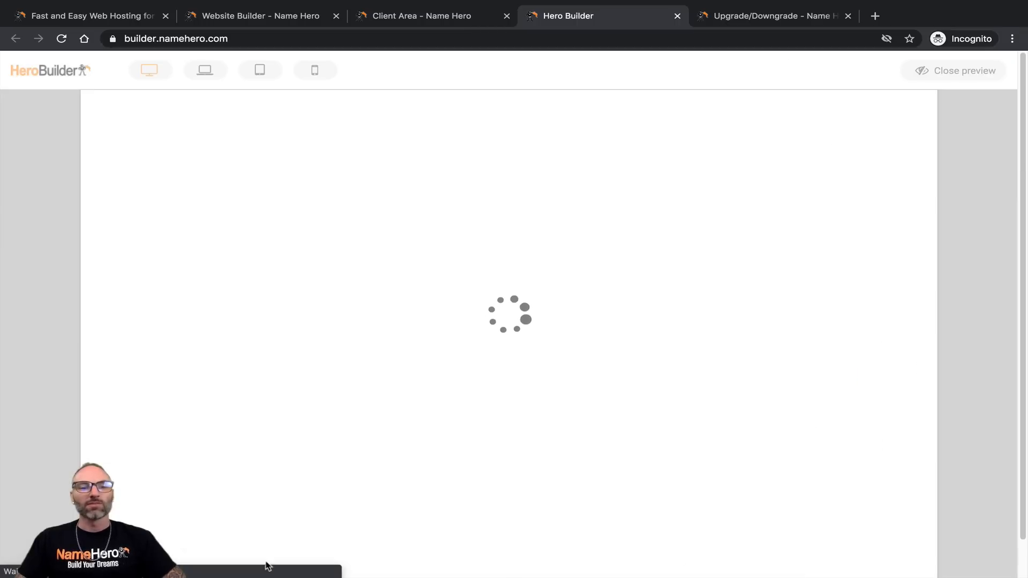
scroll(454, 447, down, 2)
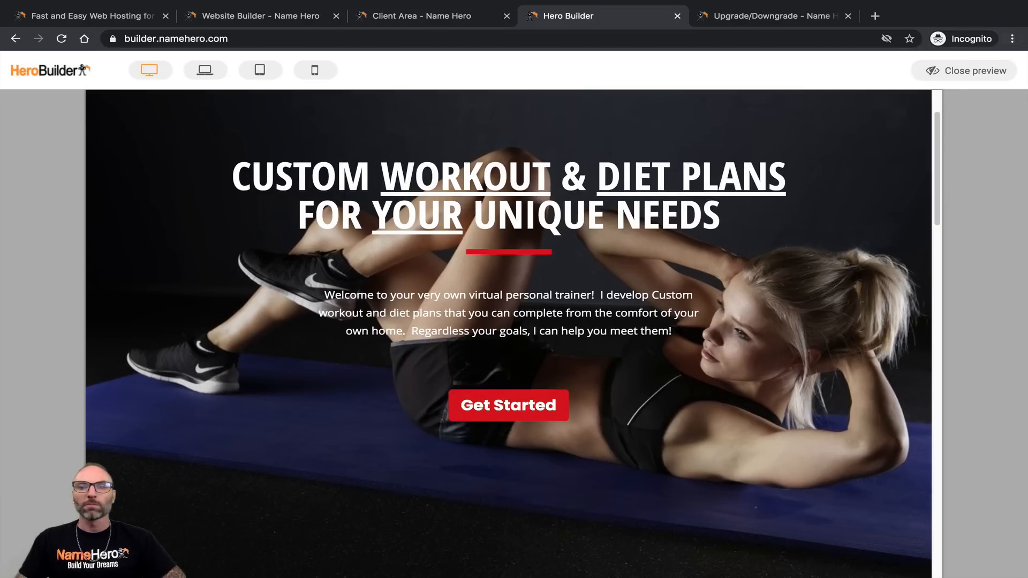
click(948, 71)
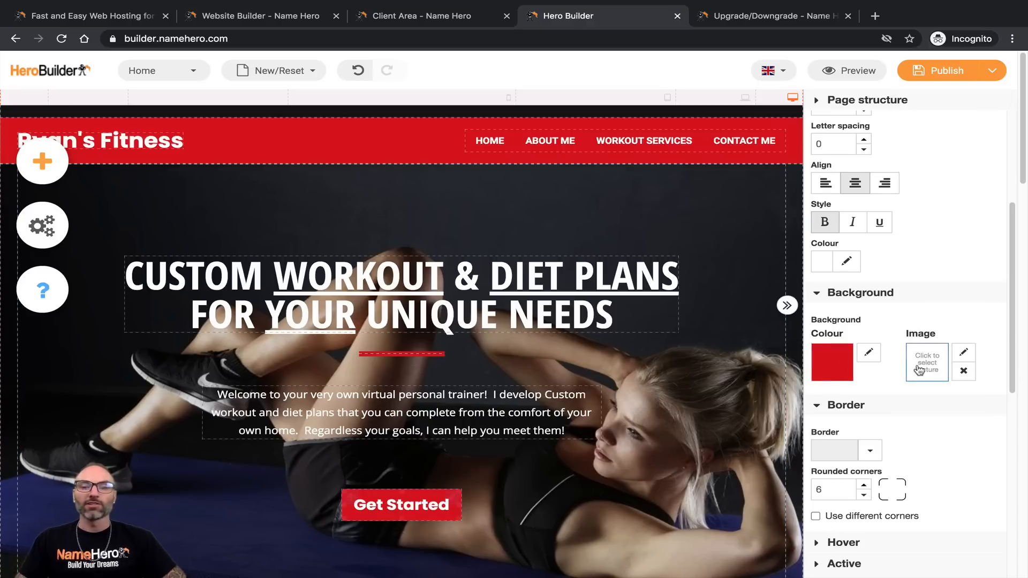
Step: Show the button's Hover style settings and test the button in the page preview
scroll(920, 367, down, 2)
scroll(837, 396, down, 1)
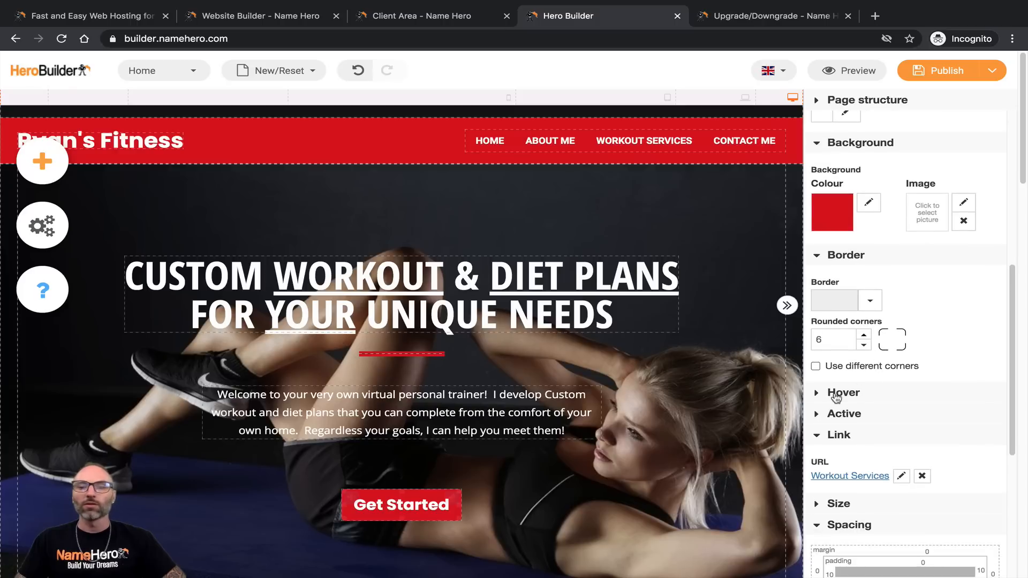
click(841, 396)
scroll(423, 481, down, 2)
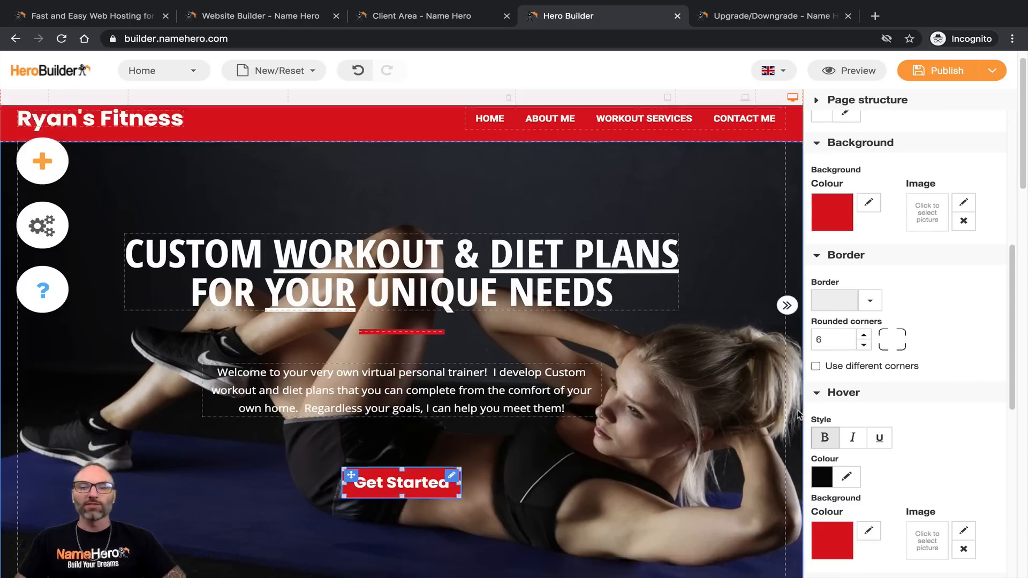
click(402, 429)
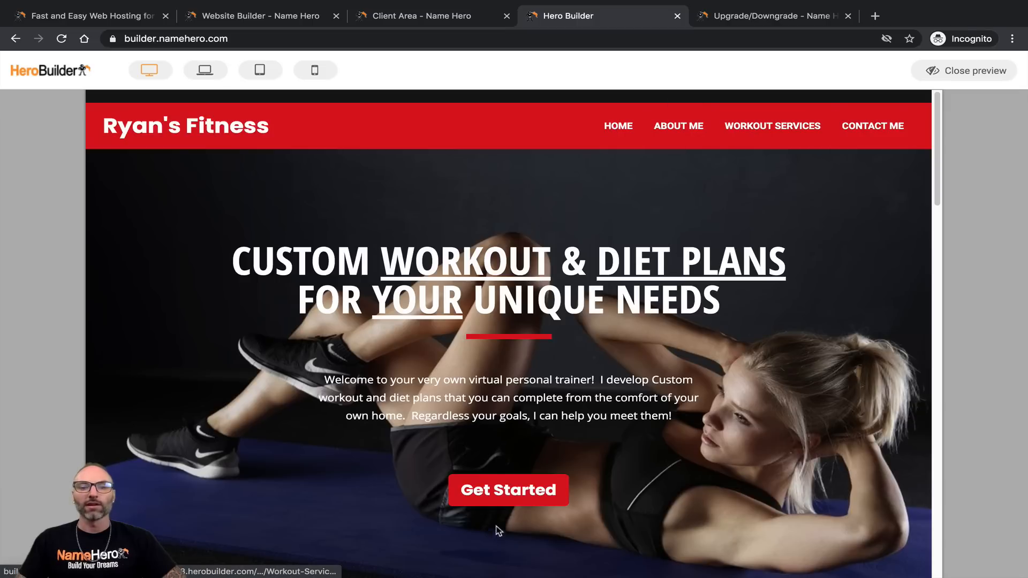
click(988, 74)
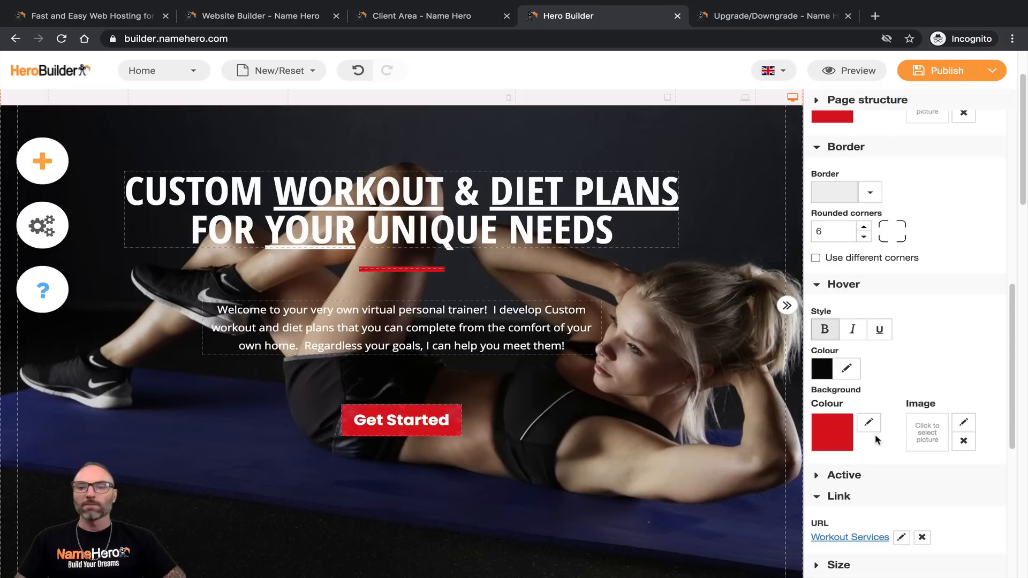
Step: Expand the button's Active-state style settings and scroll through them
scroll(835, 322, down, 1)
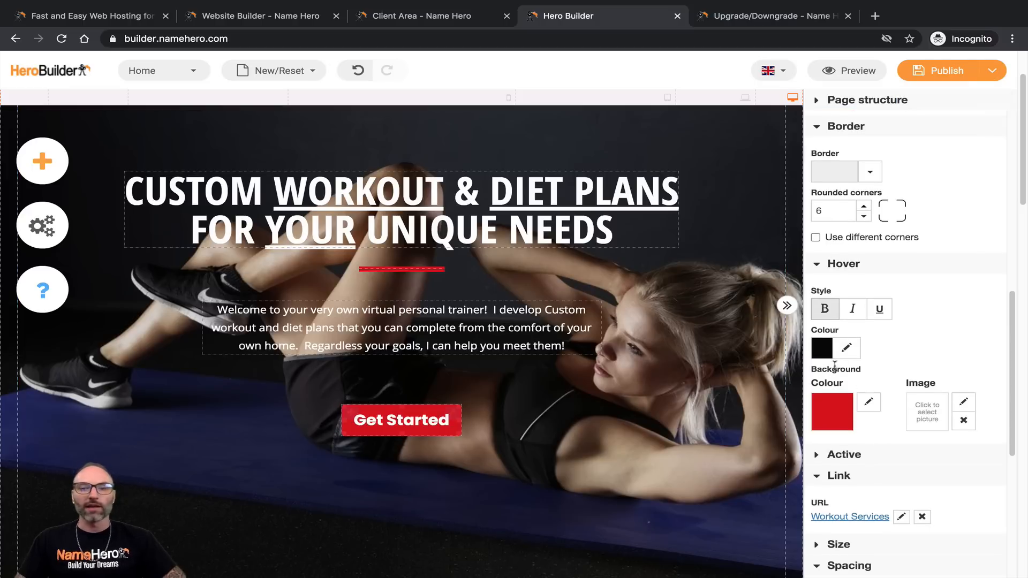
scroll(832, 375, down, 2)
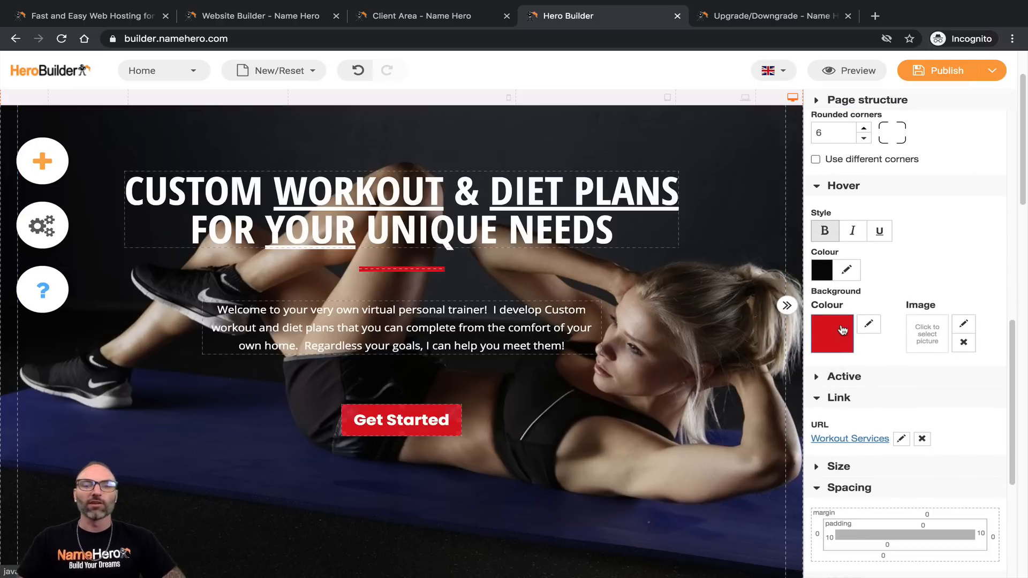
scroll(842, 329, down, 1)
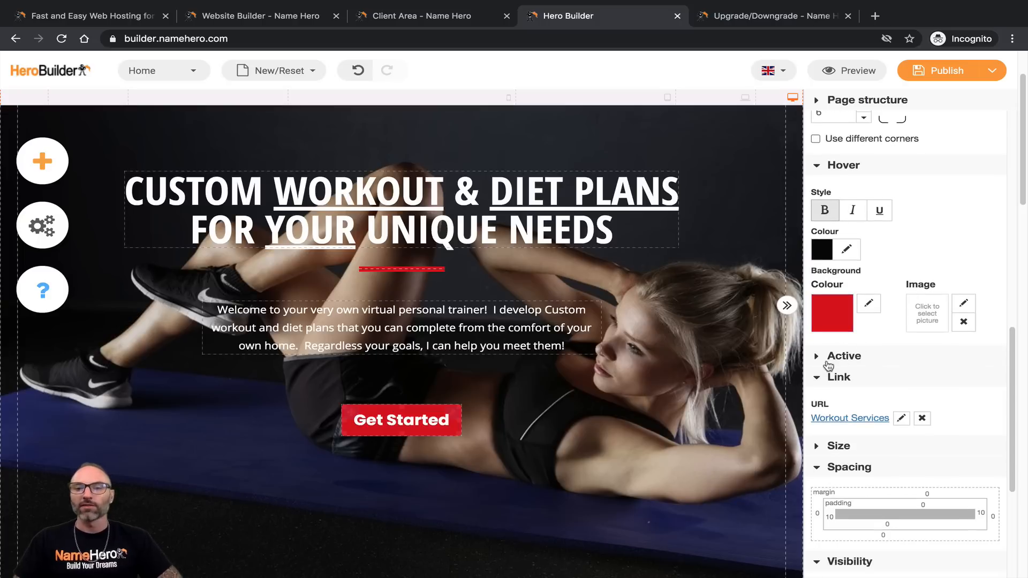
click(818, 357)
scroll(838, 377, down, 2)
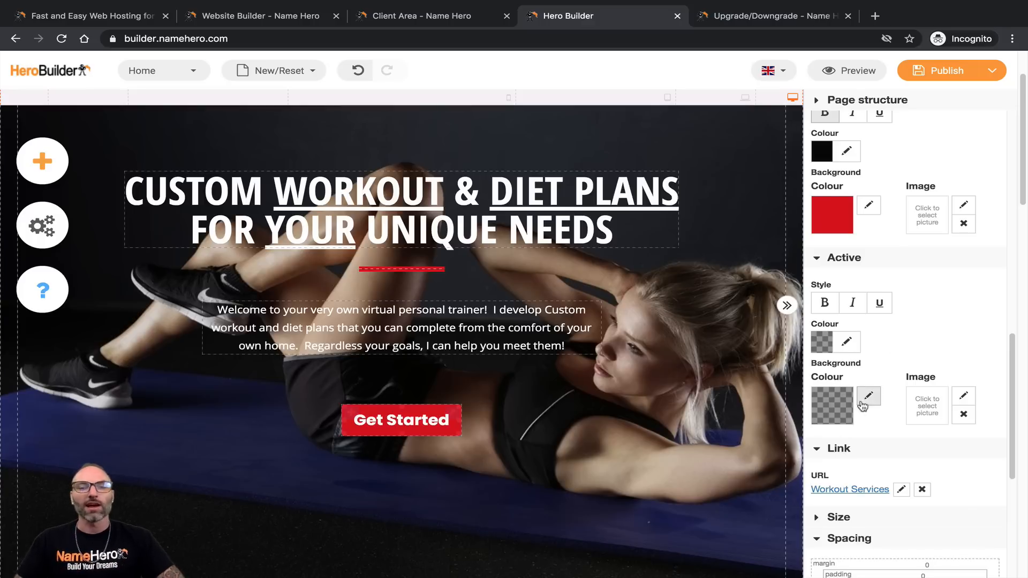
scroll(884, 396, down, 1)
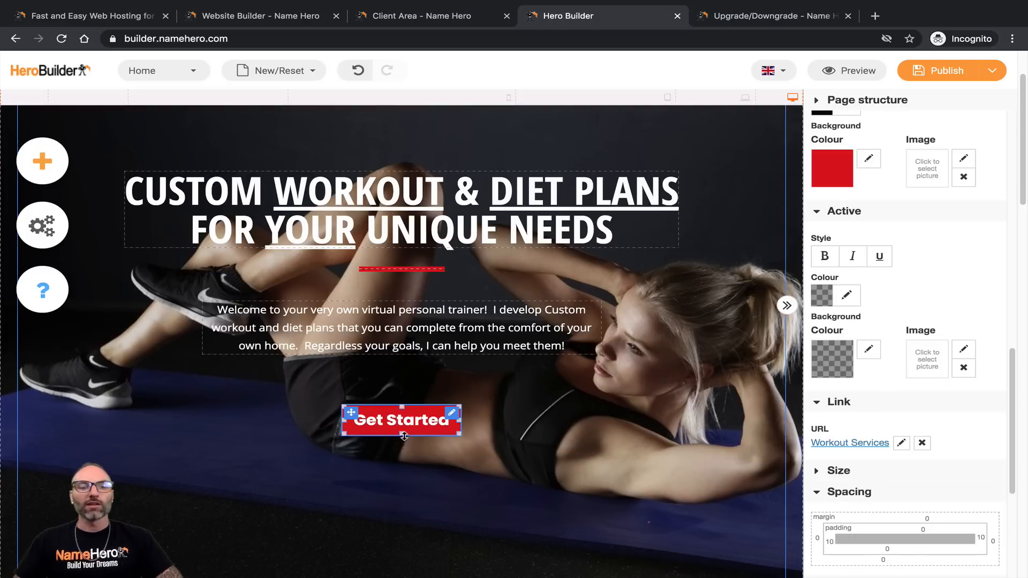
Step: Edit the Get Started link, keep Workout Services as the target page, and start a Link Title
click(845, 449)
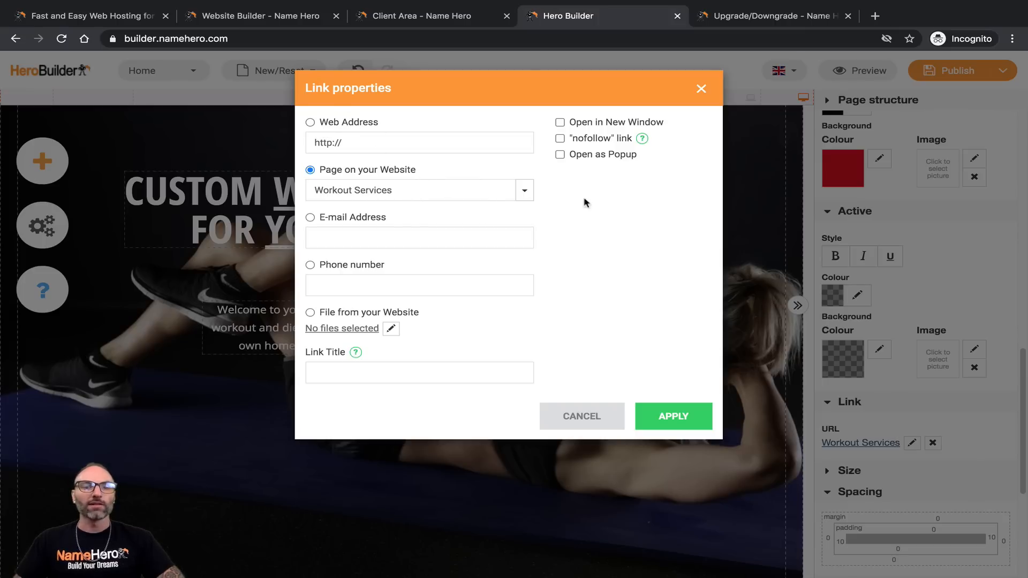
click(530, 193)
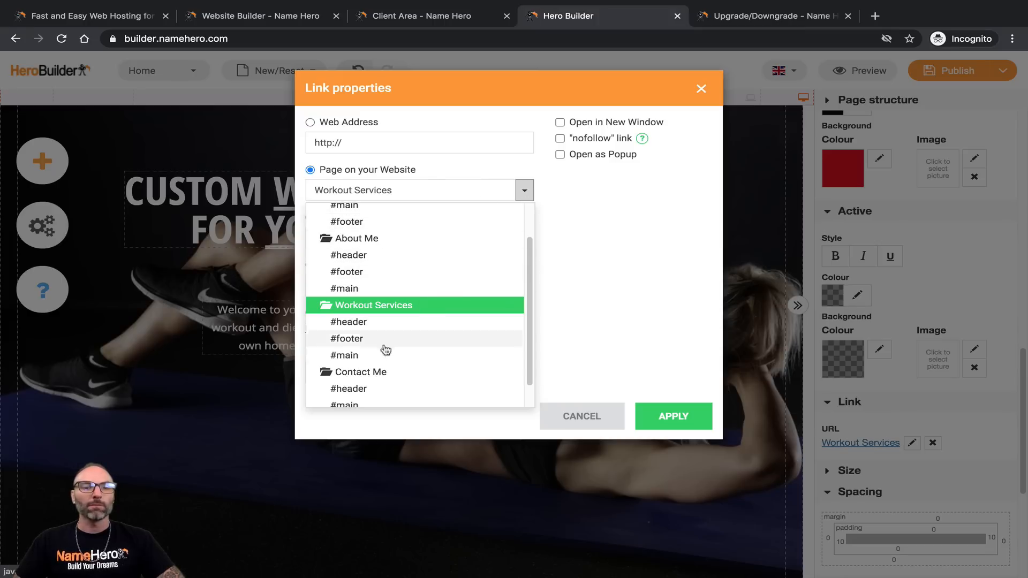
scroll(355, 377, down, 1)
scroll(356, 364, up, 3)
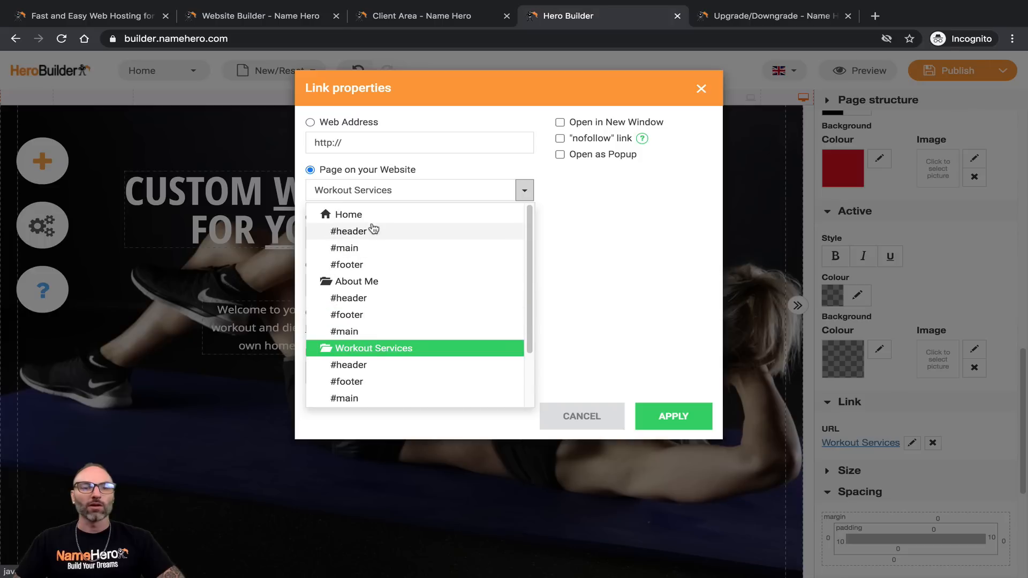
scroll(374, 284, down, 3)
click(375, 279)
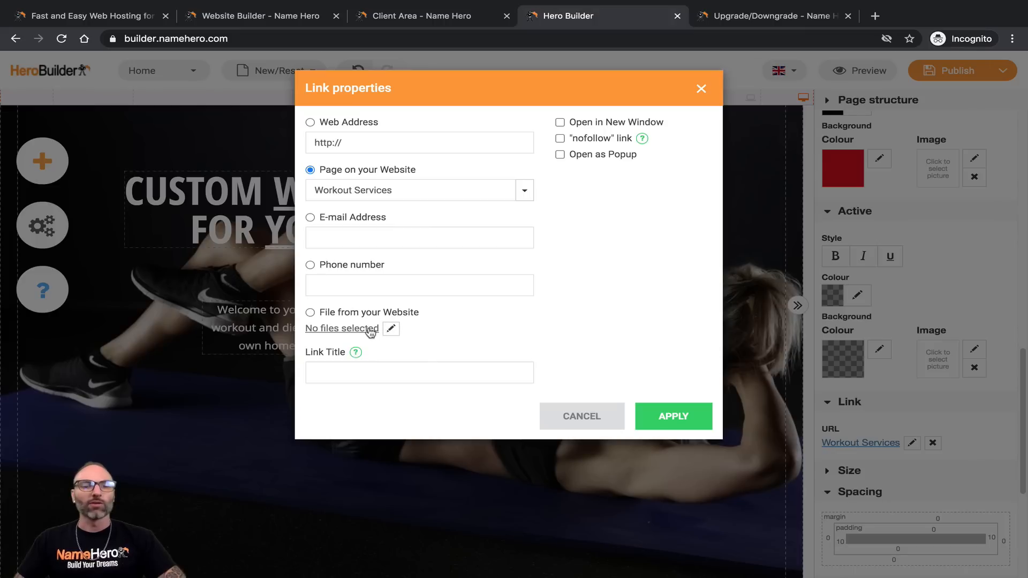
mouse_move(356, 352)
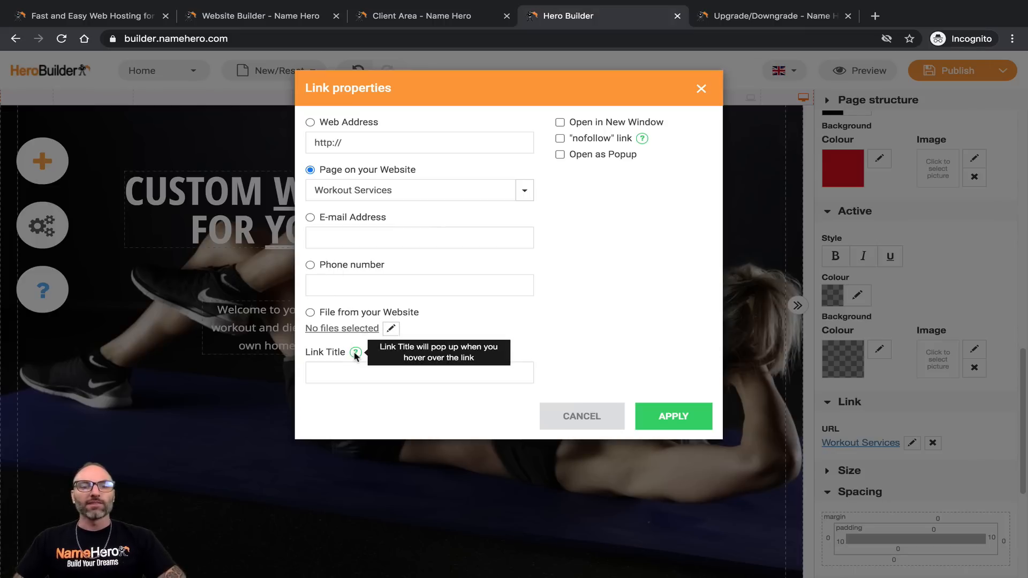
click(346, 377)
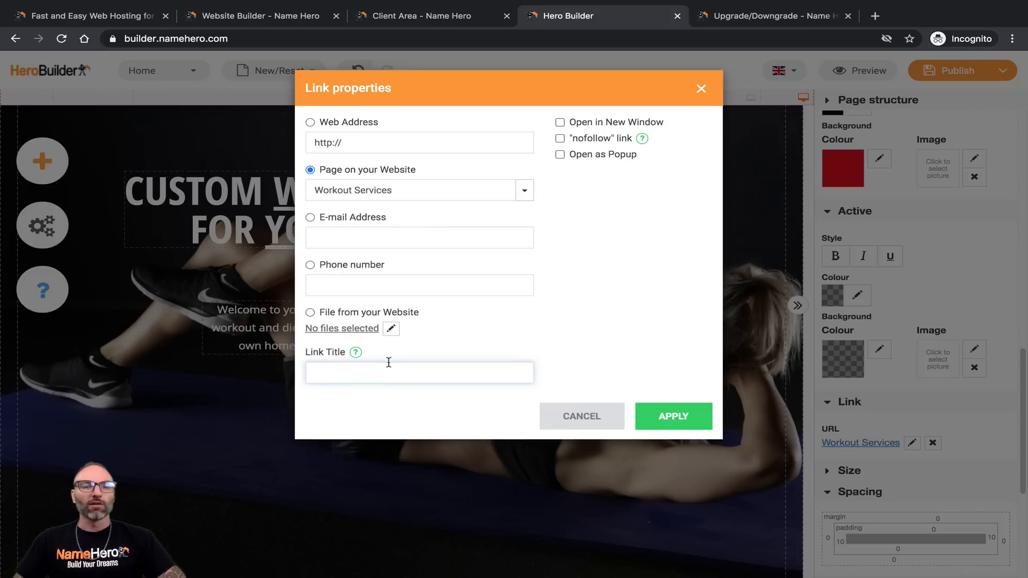
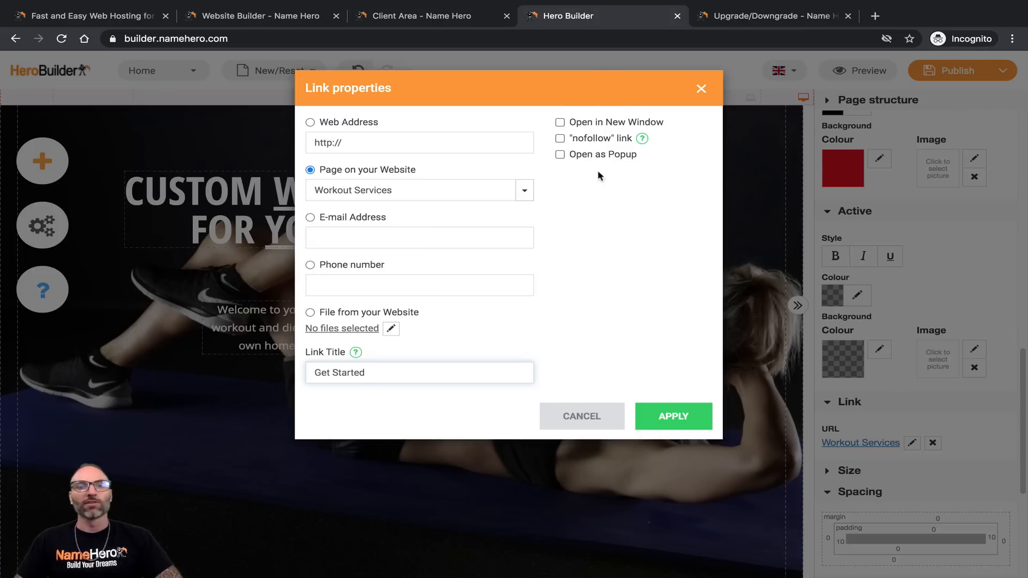
Step: Apply the 'Get Started' link to the Workout Services page
click(662, 422)
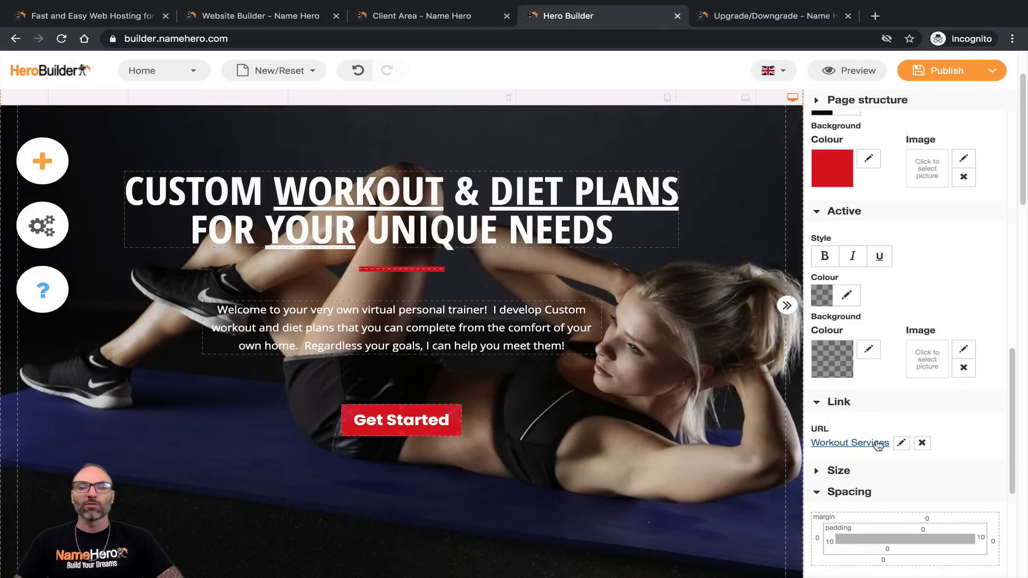
Step: Try enlarging the Get Started button, undo the resize, and save the page as a draft
click(838, 471)
scroll(857, 428, down, 3)
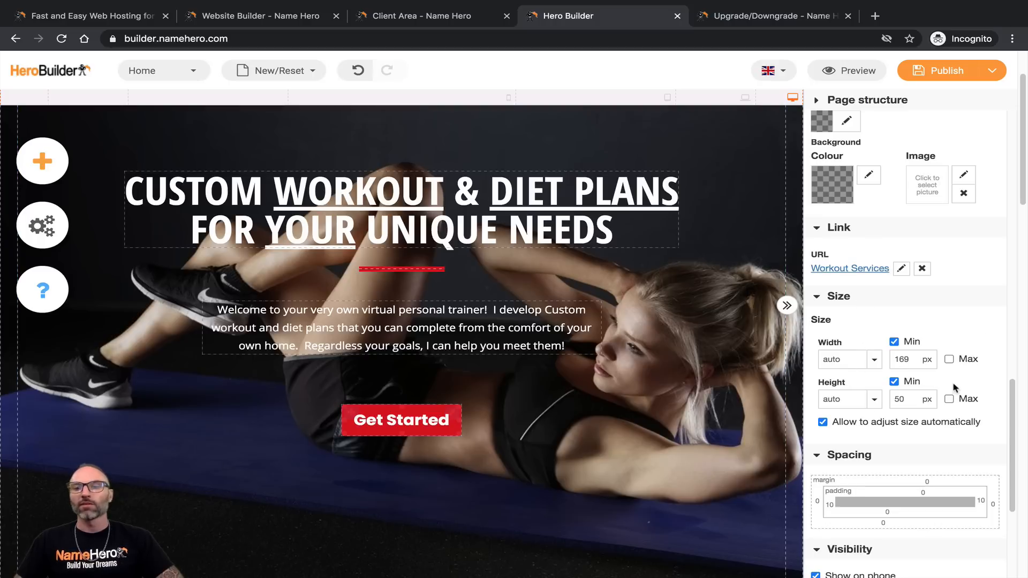
mouse_move(461, 439)
mouse_down()
mouse_move(377, 439)
mouse_move(466, 436)
mouse_move(479, 445)
mouse_move(459, 448)
mouse_move(467, 452)
mouse_up()
click(410, 364)
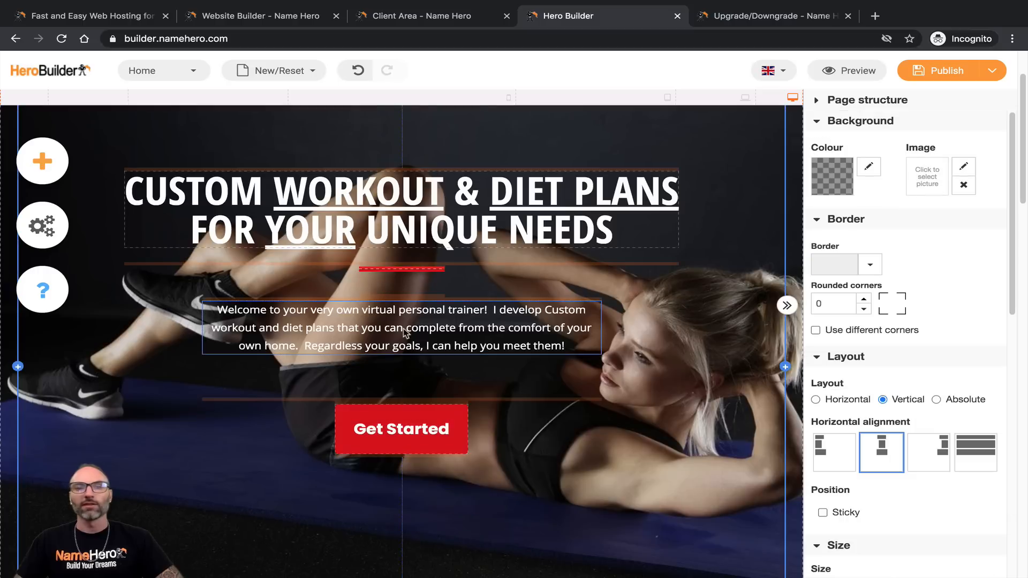
click(358, 71)
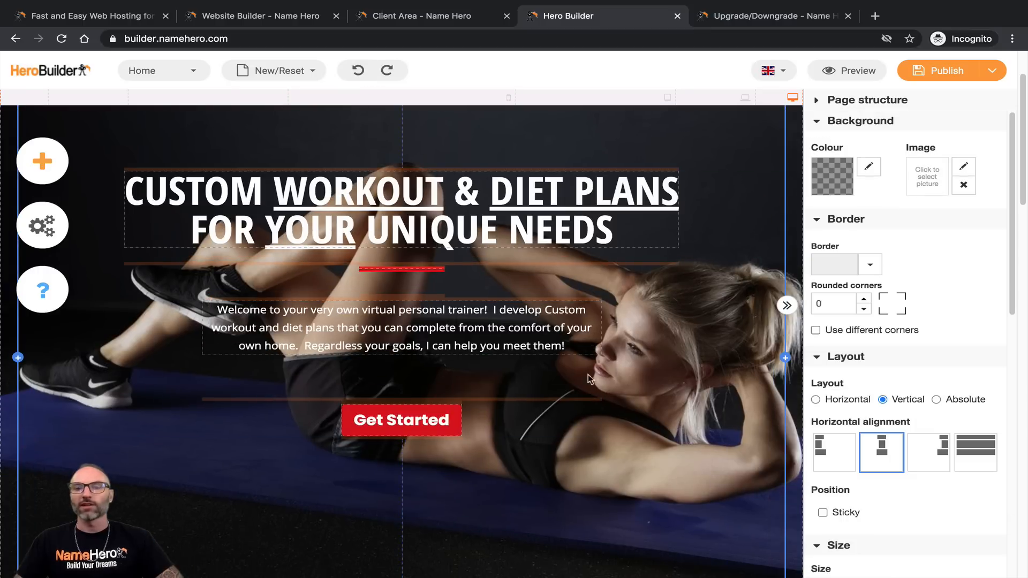
mouse_move(913, 86)
click(926, 128)
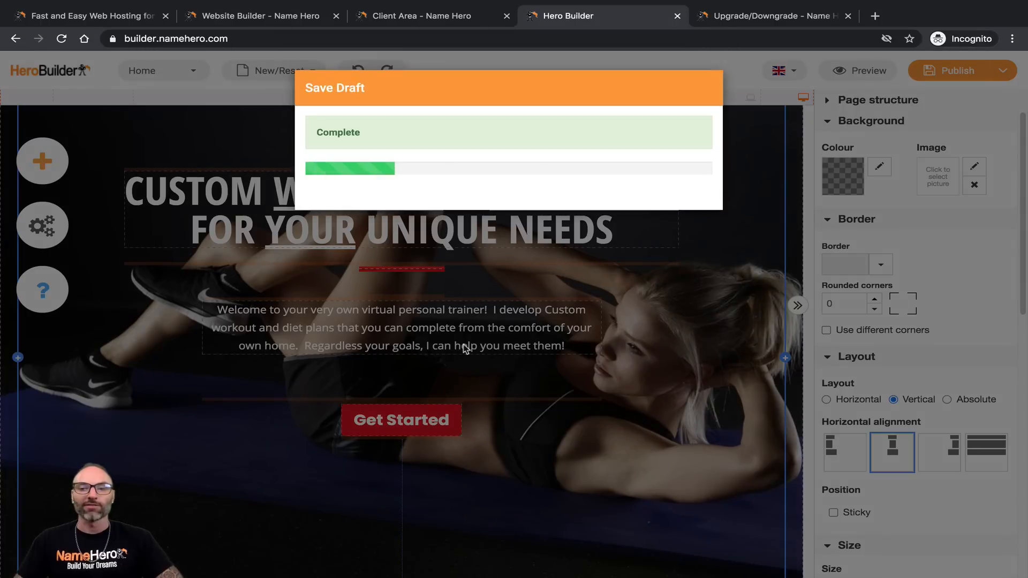
Step: Scroll down to the JUST TRY! heading below the hero and select its text
scroll(569, 396, down, 3)
scroll(496, 409, up, 4)
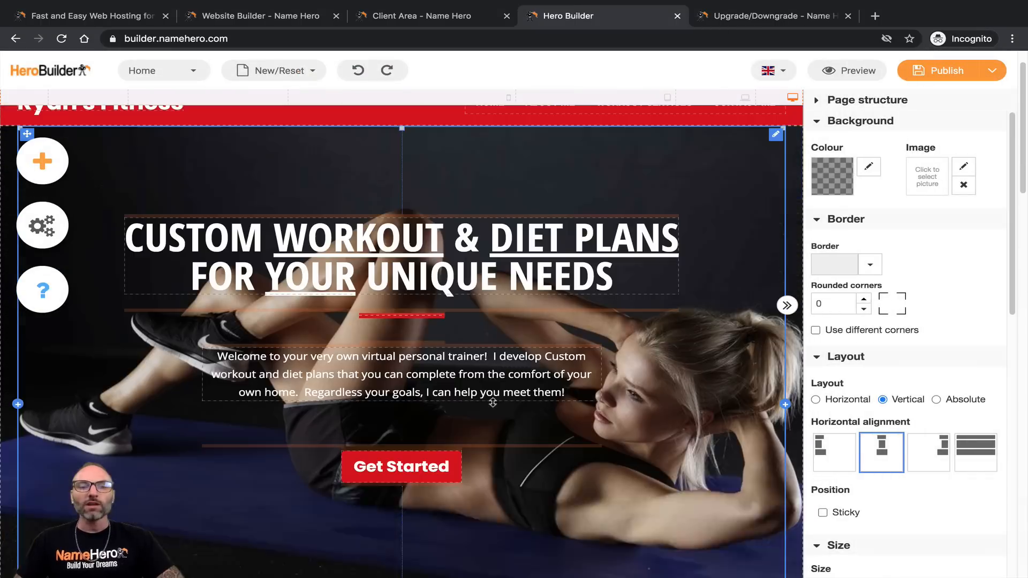
scroll(322, 334, down, 5)
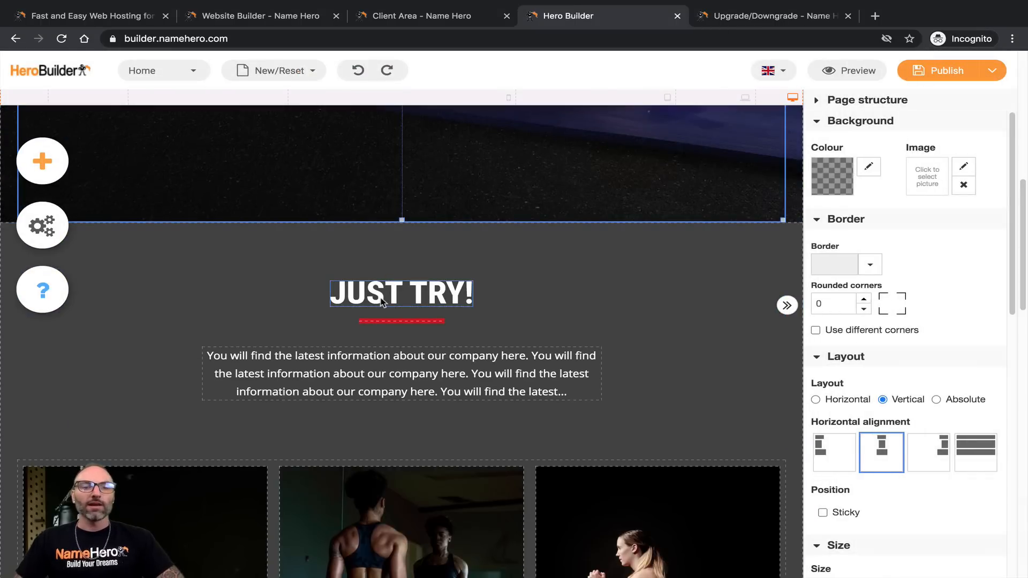
click(383, 300)
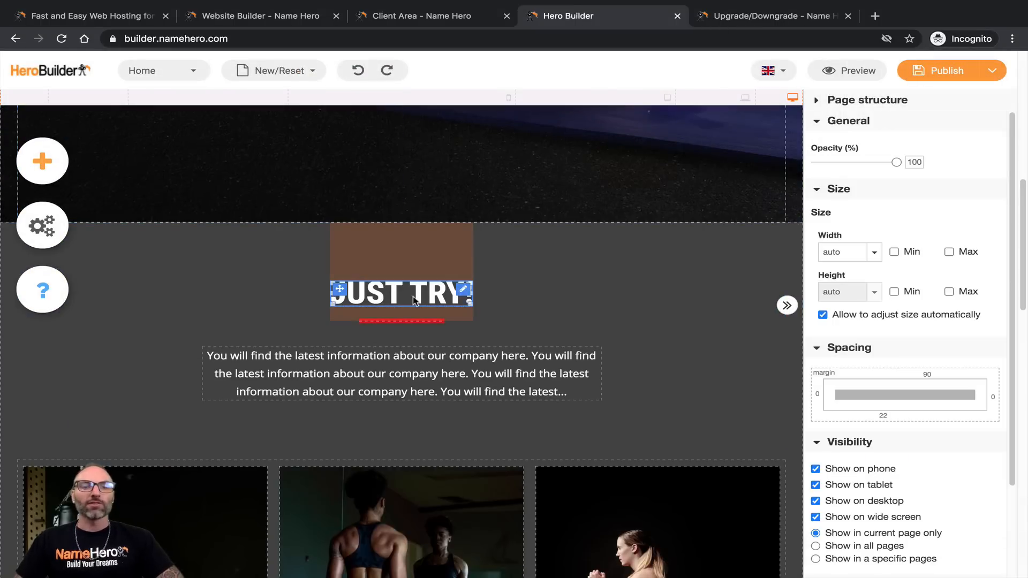
scroll(321, 310, up, 5)
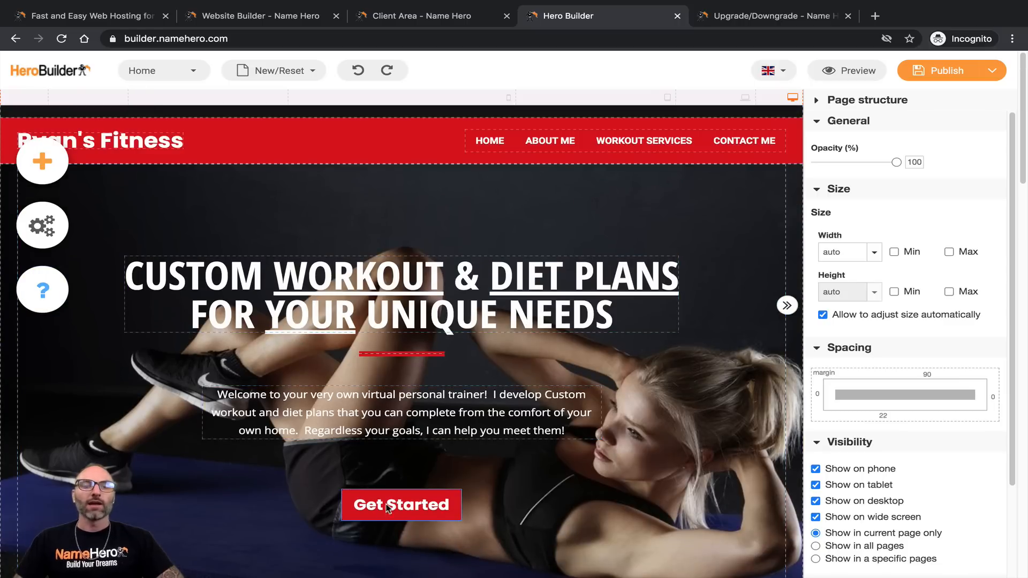
scroll(375, 488, down, 1)
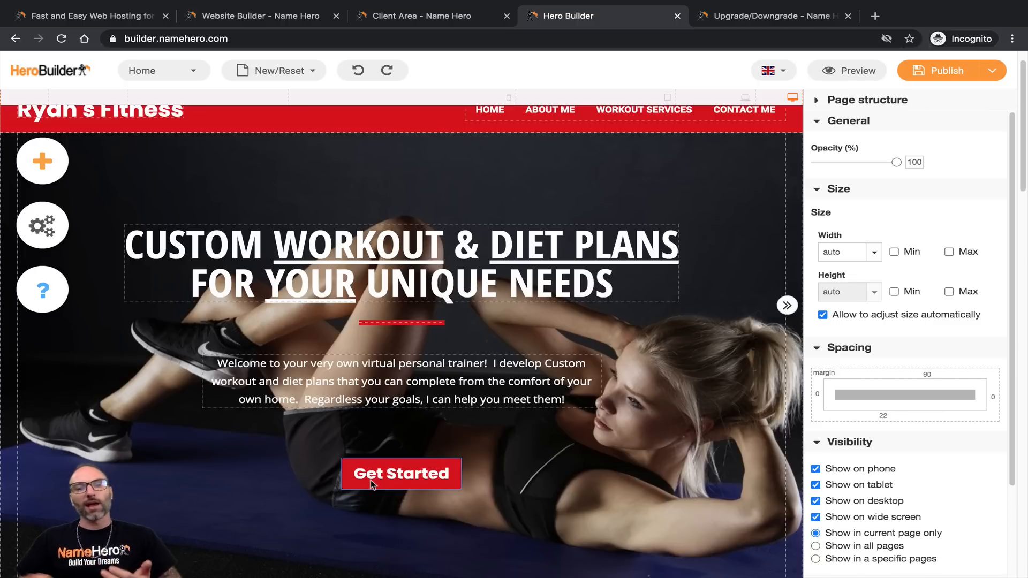
scroll(370, 480, down, 15)
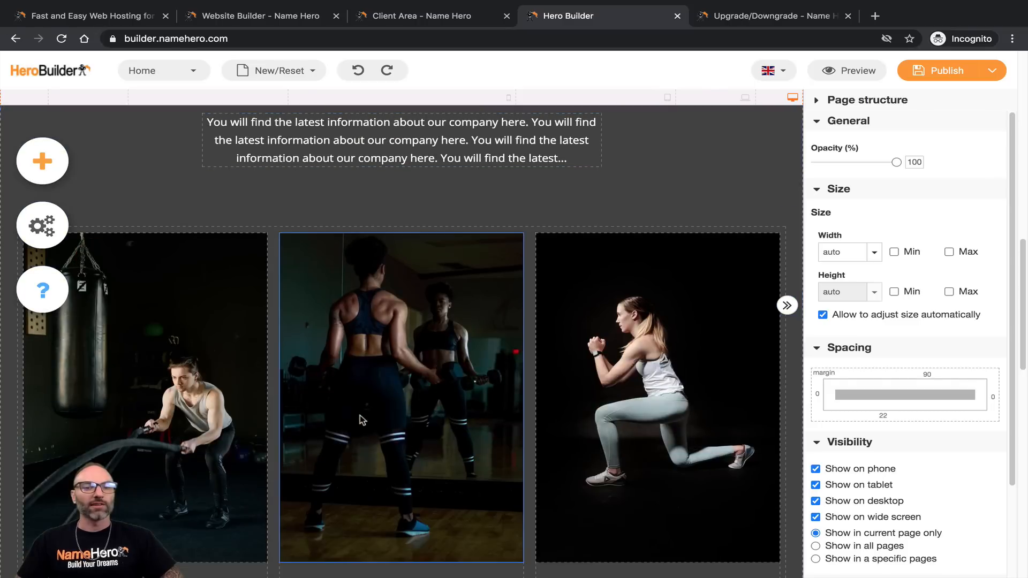
scroll(351, 413, down, 10)
scroll(359, 375, up, 15)
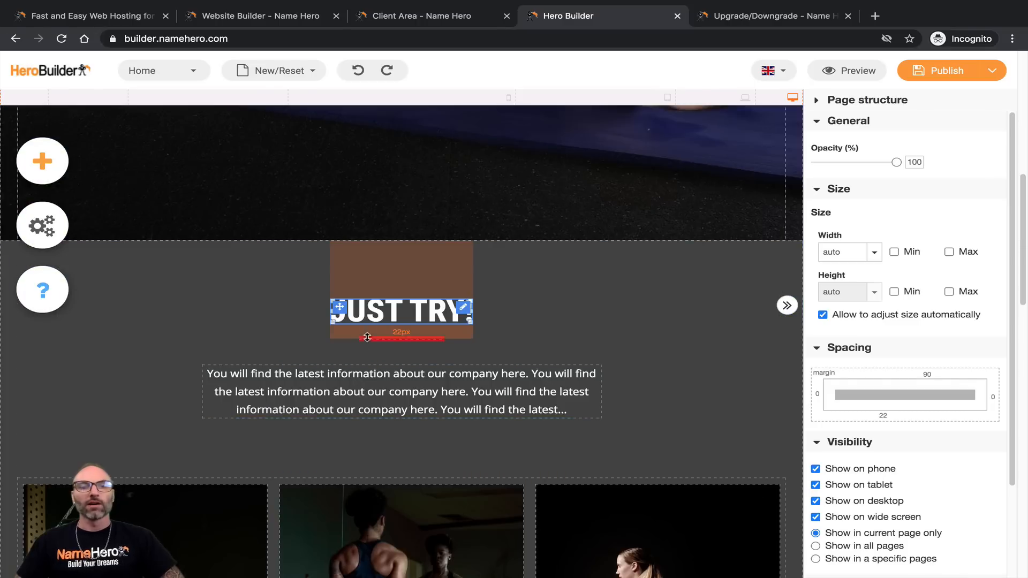
double_click(367, 311)
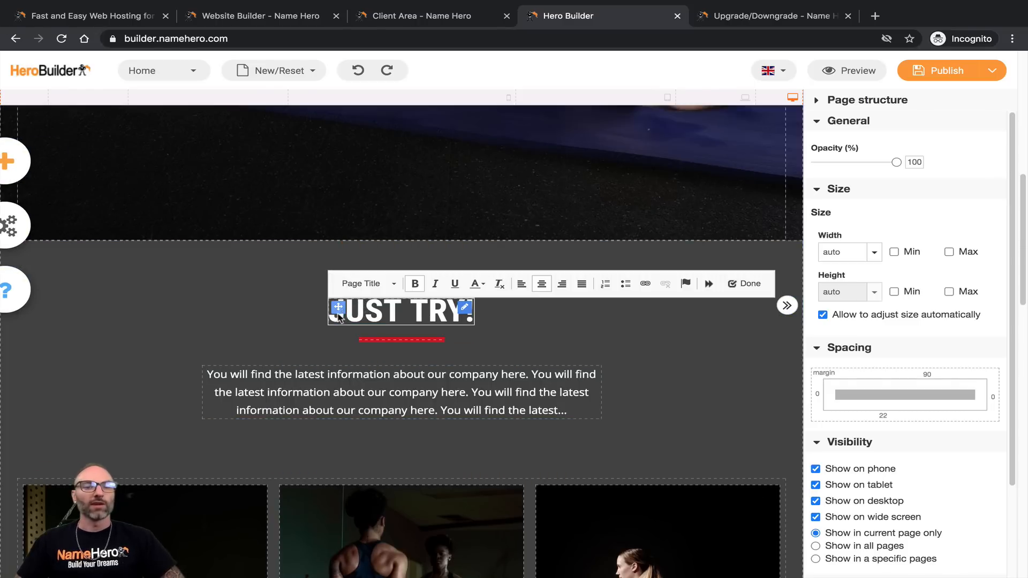
drag(337, 315, 483, 317)
click(483, 317)
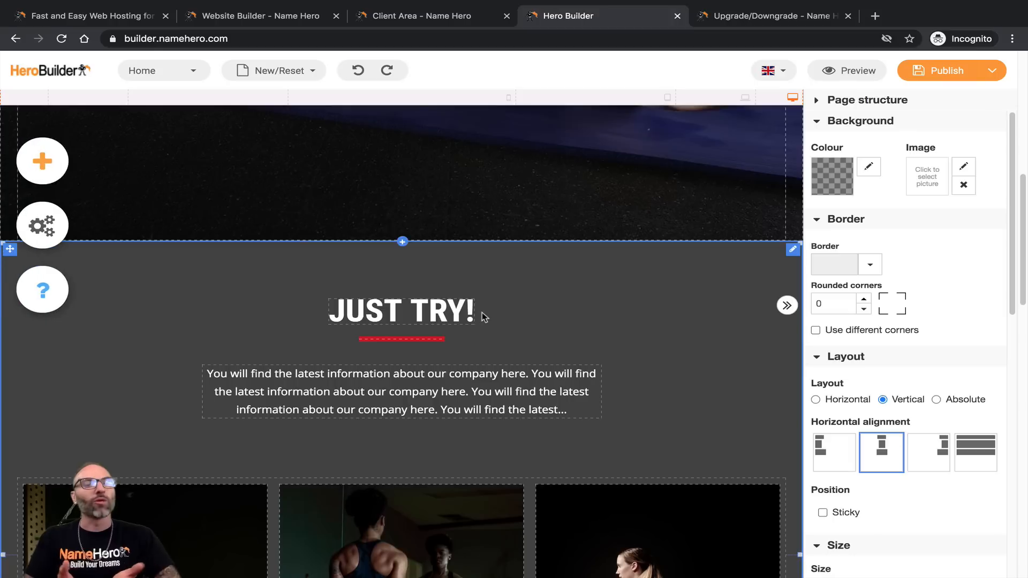
Step: Replace the heading text with 'VIRTUAL PERSONAL TRAINER'
double_click(444, 311)
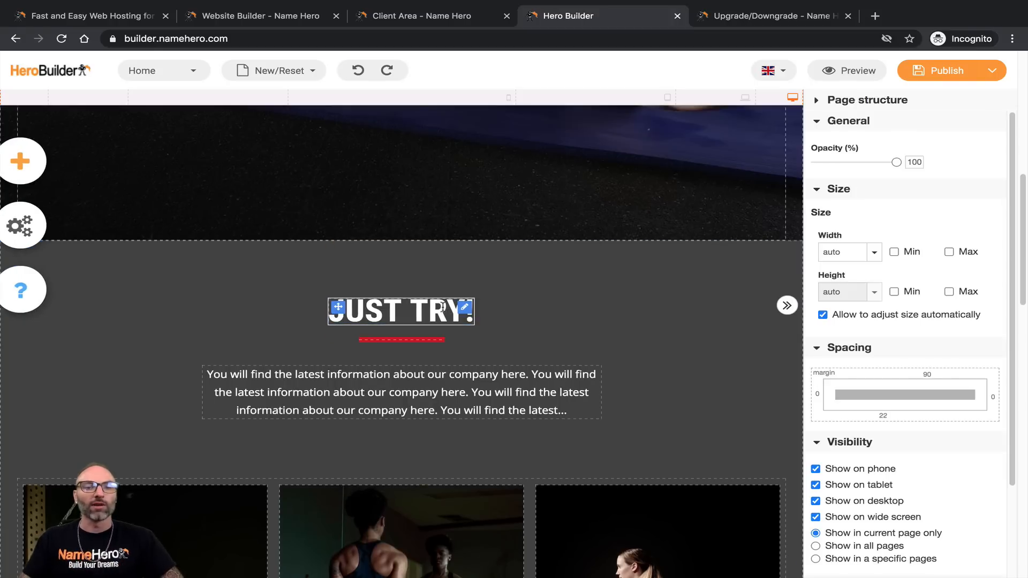
triple_click(444, 308)
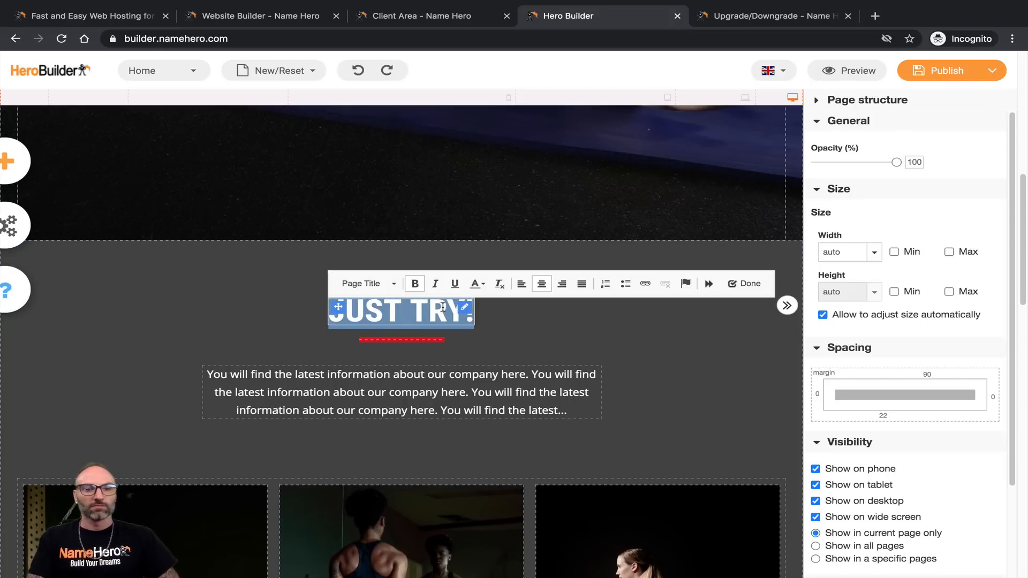
text(PERSOAN)
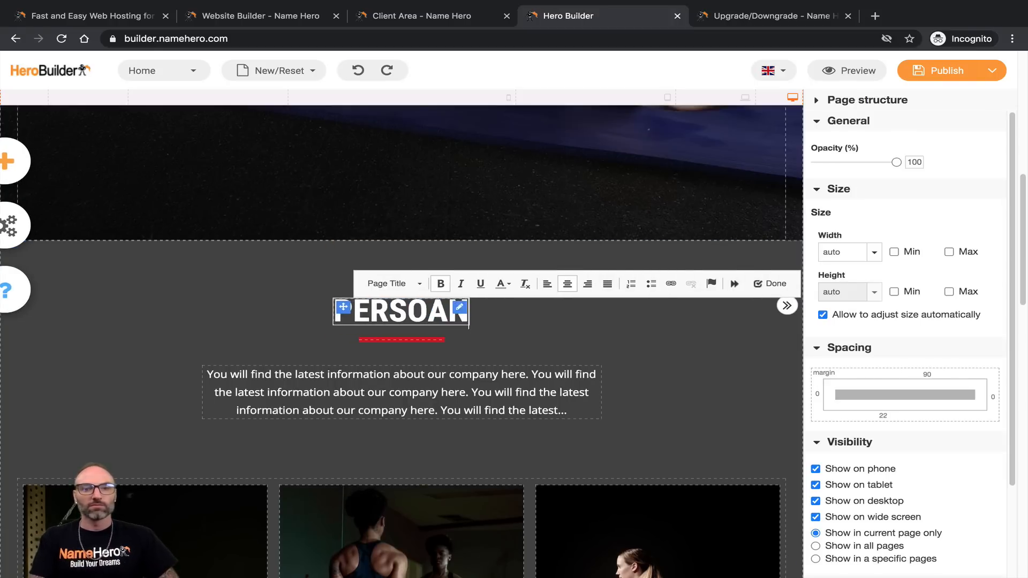
key(BackSpace)
key(BackSpace)
text(NAL)
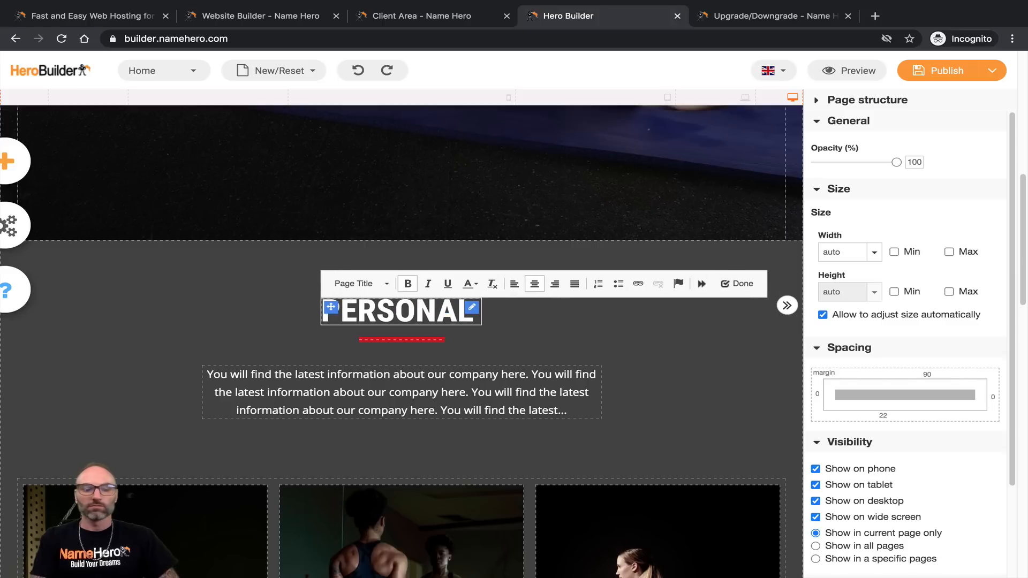
text( WORKO)
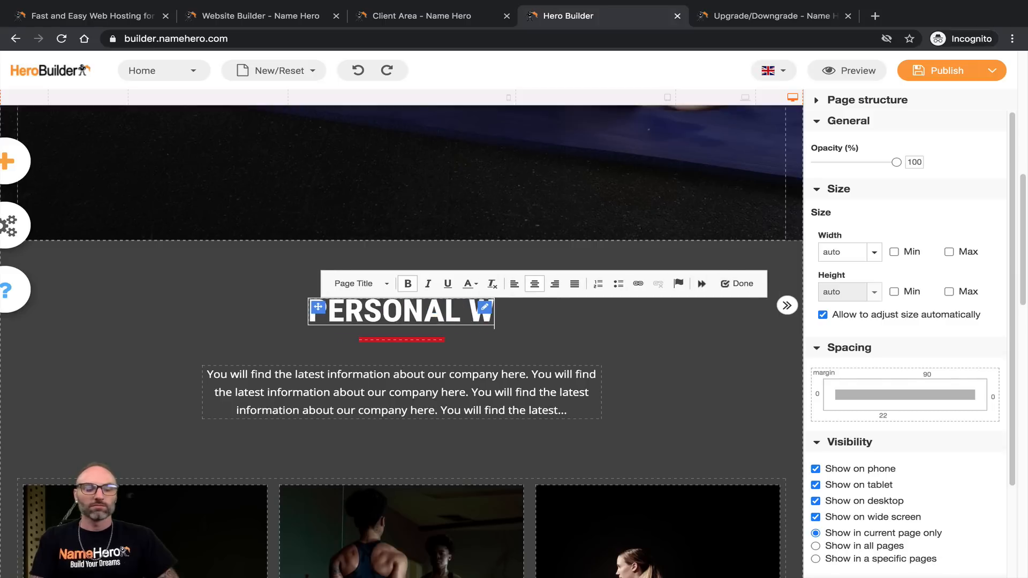
key(BackSpace)
key(BackSpace)
key(BackSpace)
key(BackSpace)
key(BackSpace)
key(BackSpace)
key(BackSpace)
key(BackSpace)
key(BackSpace)
key(BackSpace)
key(BackSpace)
key(BackSpace)
key(BackSpace)
key(BackSpace)
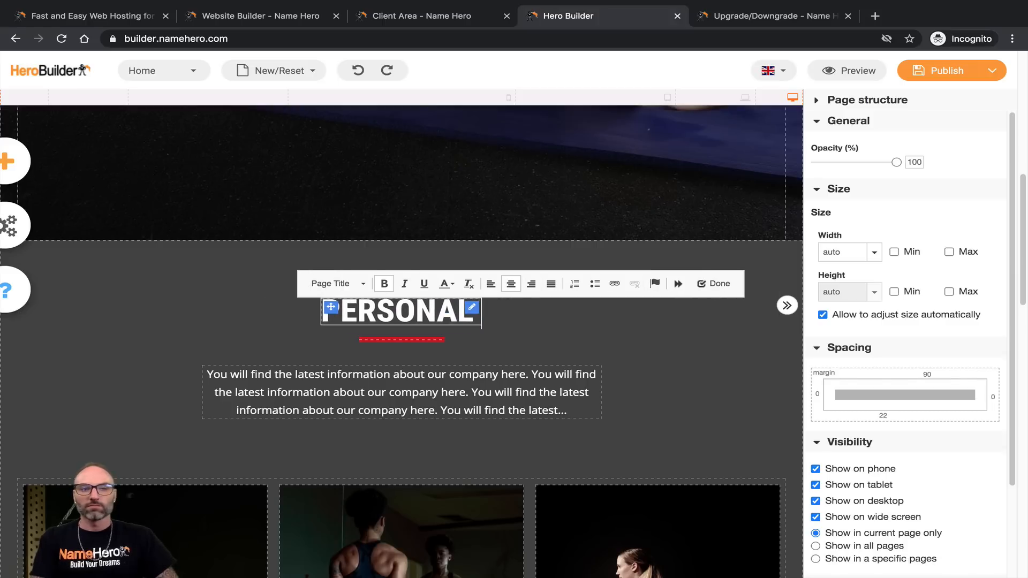
text(V)
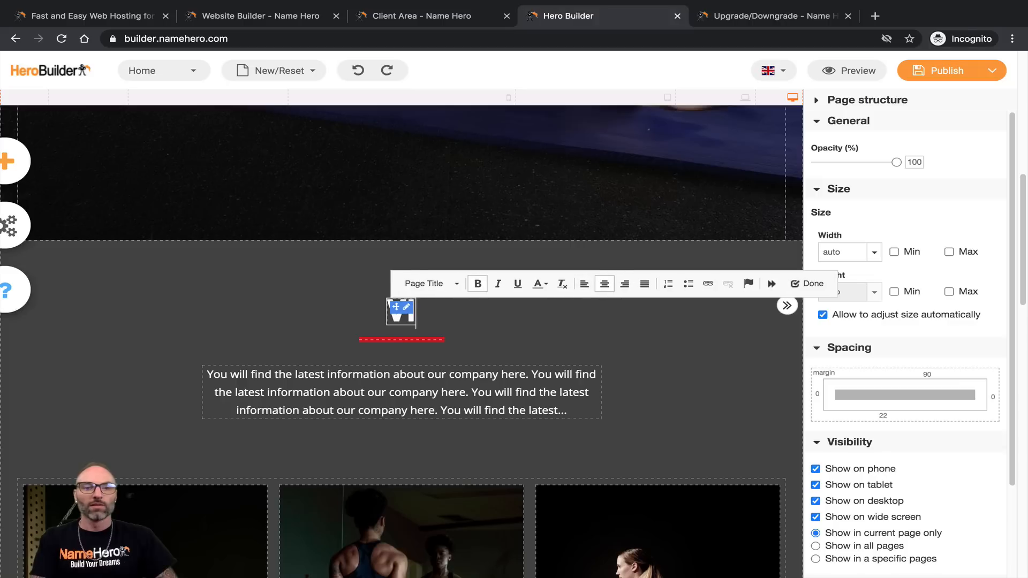
text(IRTUAL PERSONAL TRAINER)
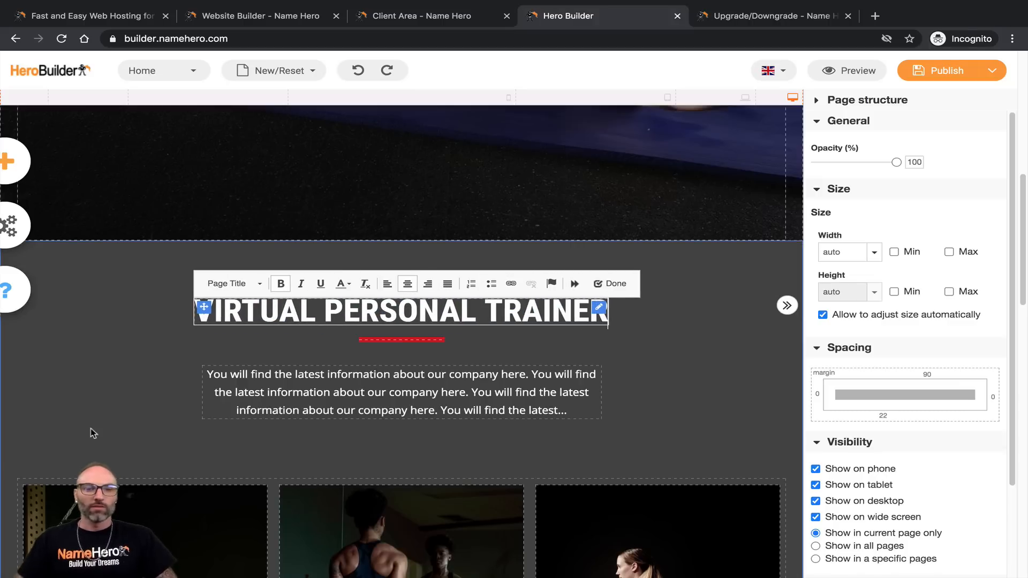
click(268, 392)
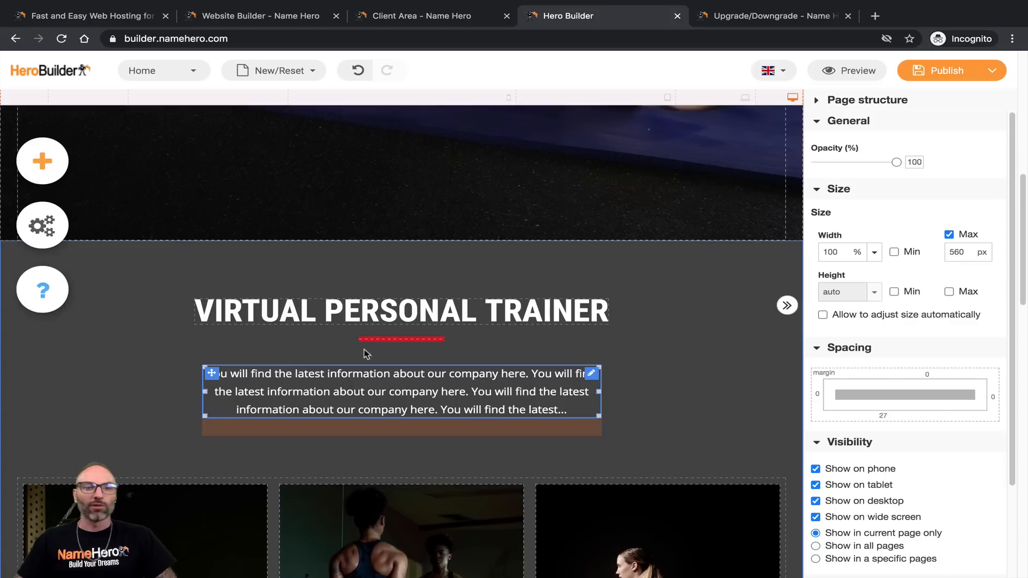
Step: Replace the intro paragraph with an opening line about getting back in shape
double_click(321, 399)
key(ctrl+a)
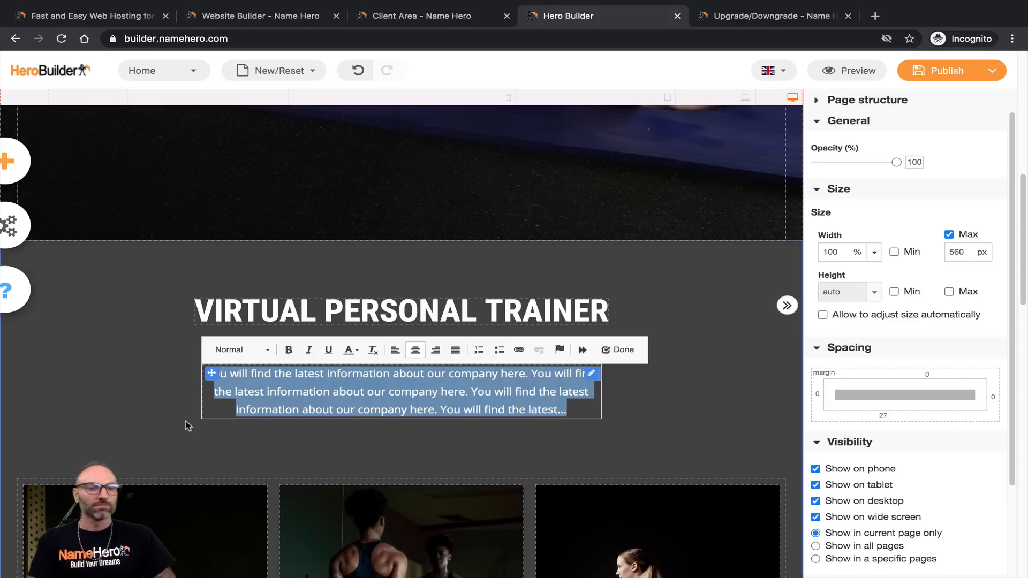
text(Reg)
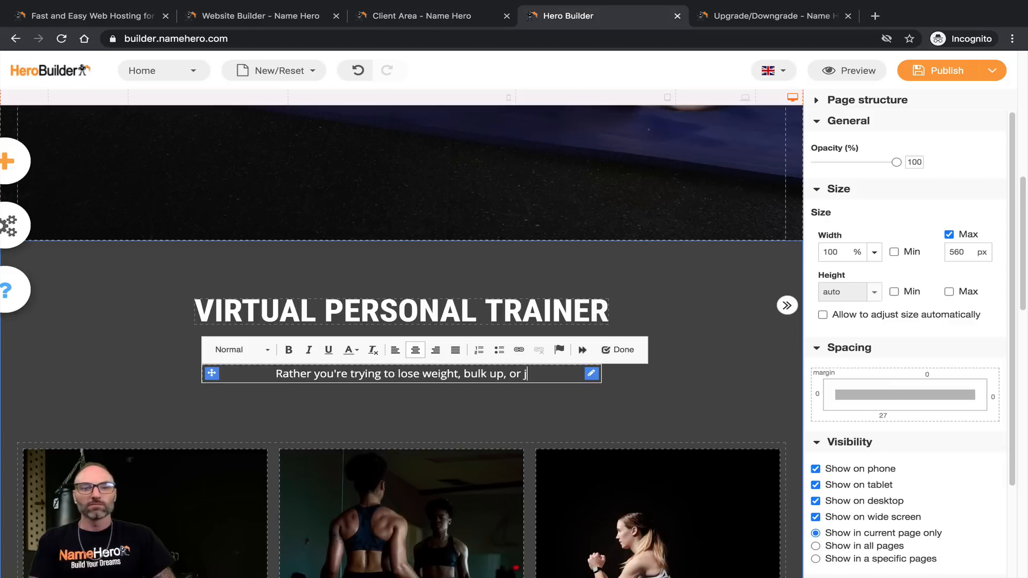
text(ck in shape)
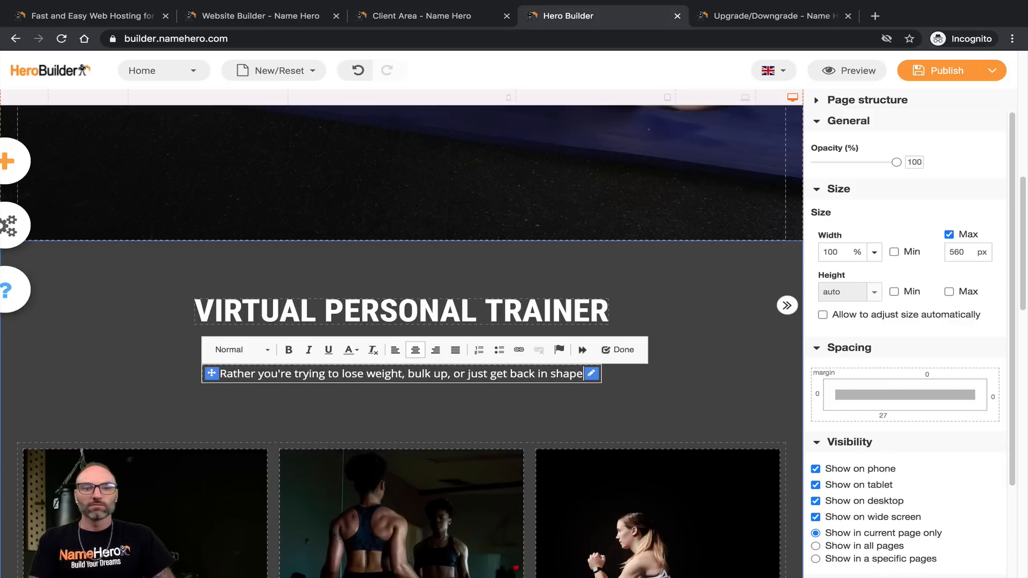
text(, I have)
key(BackSpace)
key(BackSpace)
key(BackSpace)
text(can help)
key(BackSpace)
key(BackSpace)
key(BackSpace)
key(BackSpace)
key(BackSpace)
key(BackSpace)
key(BackSpace)
key(BackSpace)
key(BackSpace)
key(BackSpace)
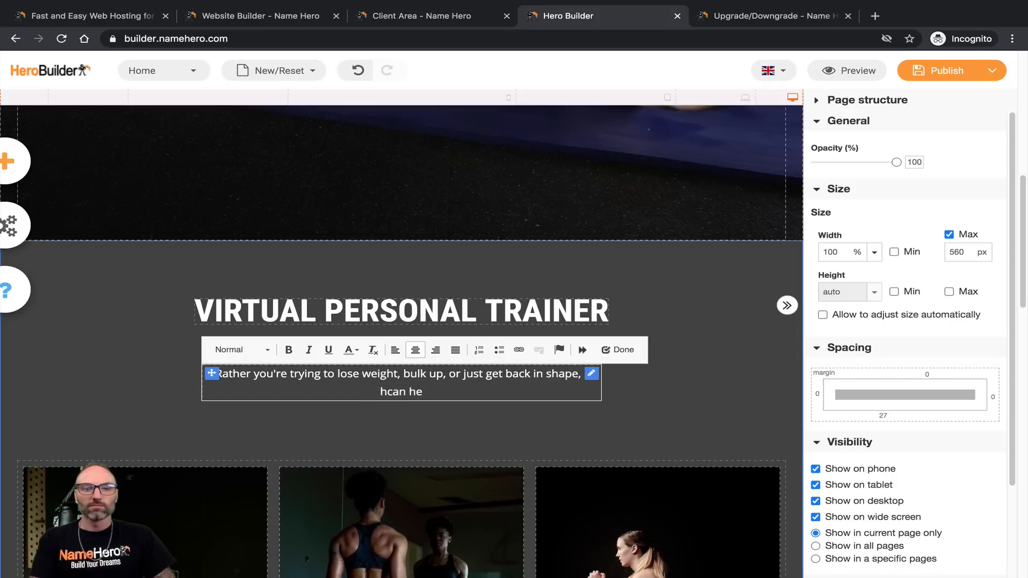
text(can)
key(BackSpace)
key(BackSpace)
key(BackSpace)
text(can)
key(BackSpace)
key(BackSpace)
key(BackSpace)
key(BackSpace)
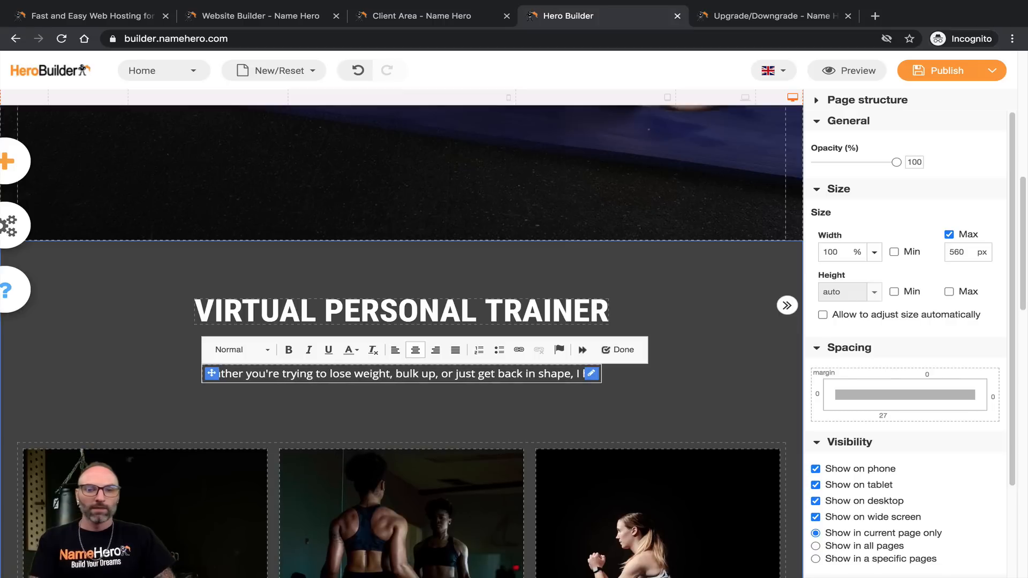
Step: Add that a unique workout and diet plan is made for you, with simple home workouts
text(can develop)
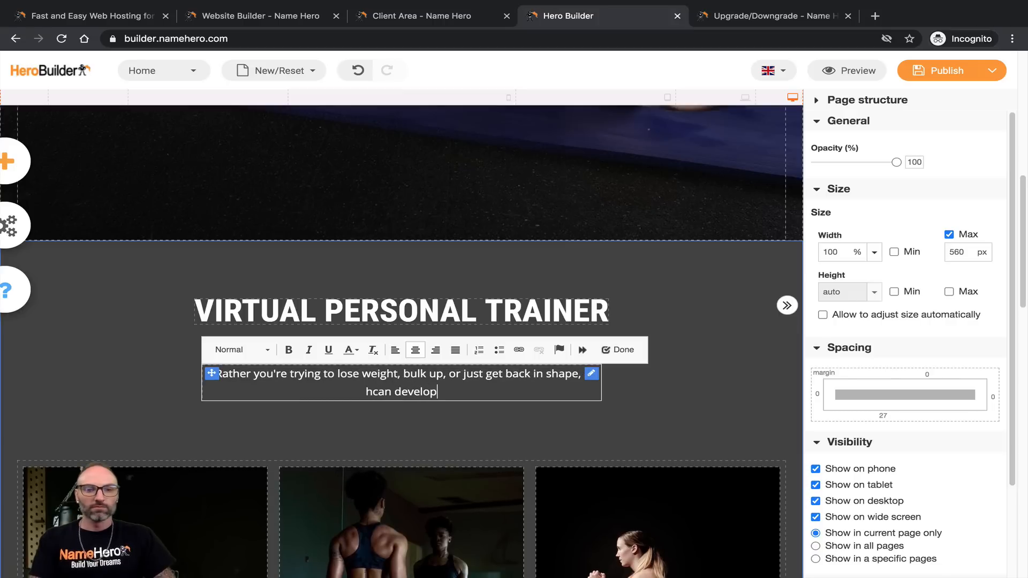
text( an unique workout and)
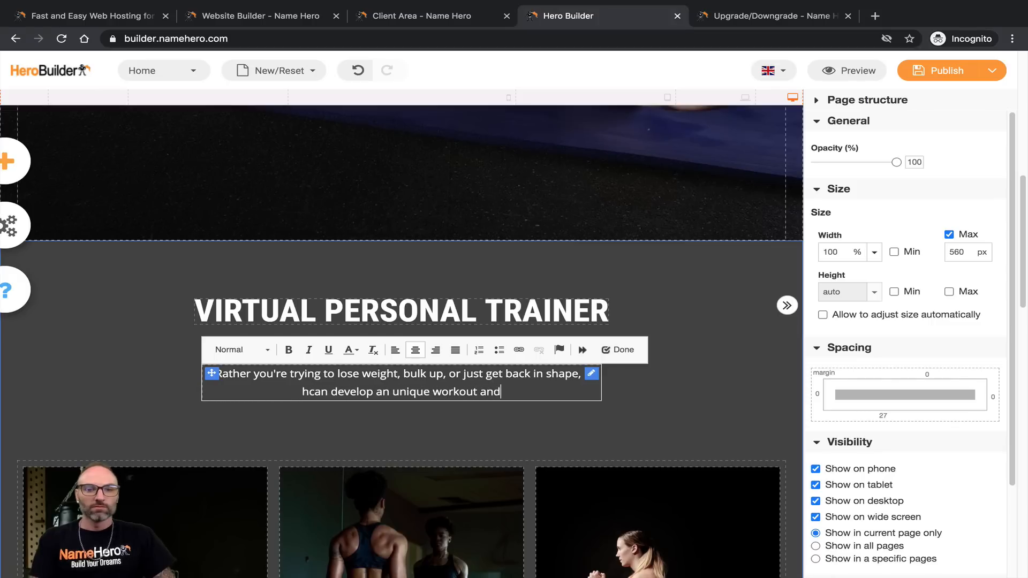
text( diet plan just for you.  All of m)
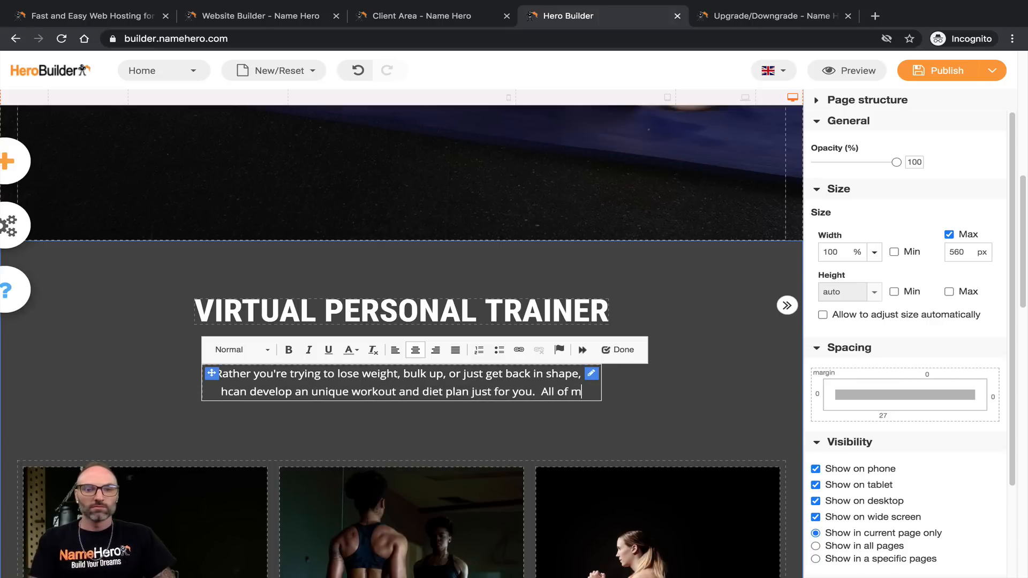
text(y workouts can be compl)
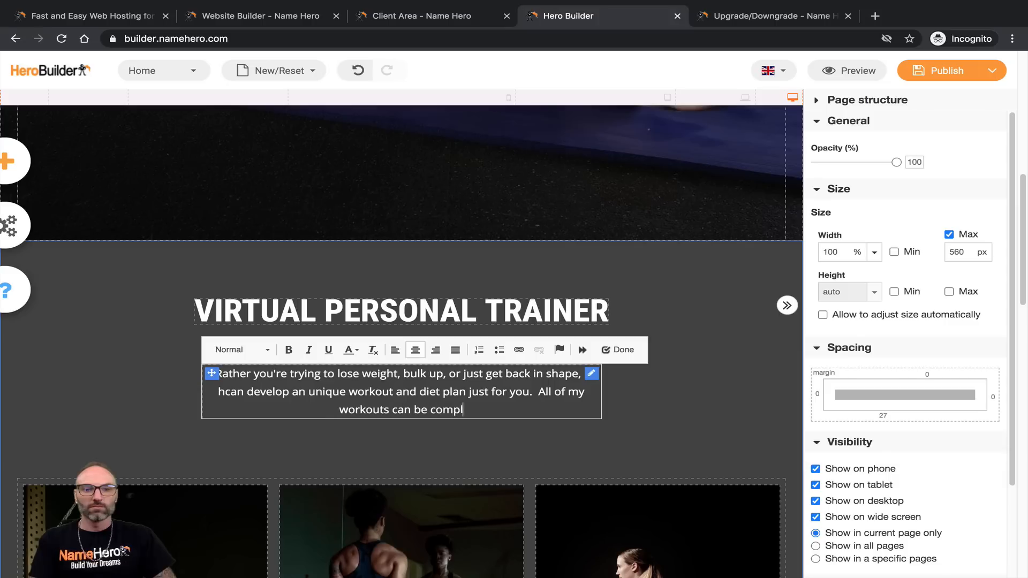
text(eted in the comfort)
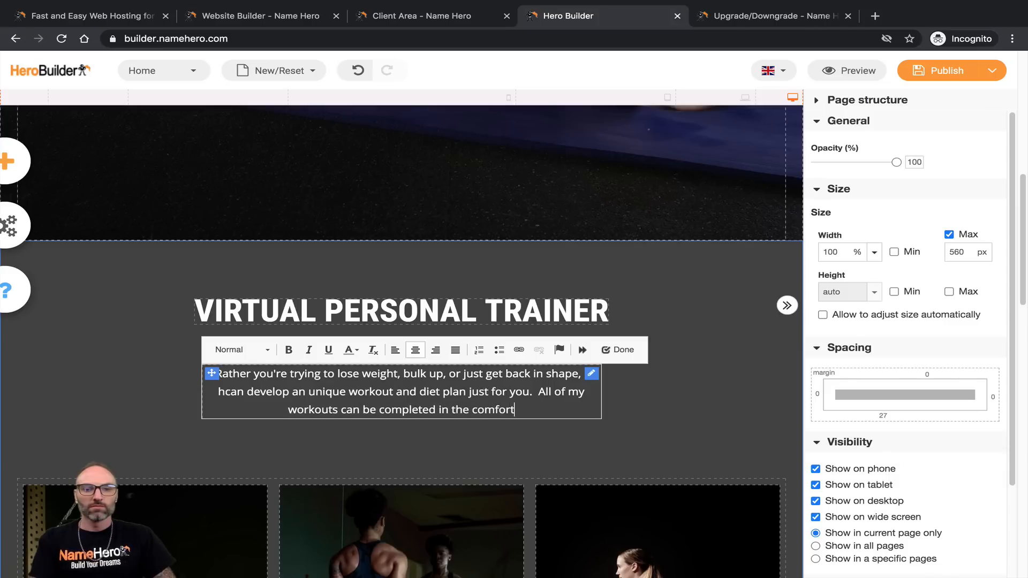
text( of your own )
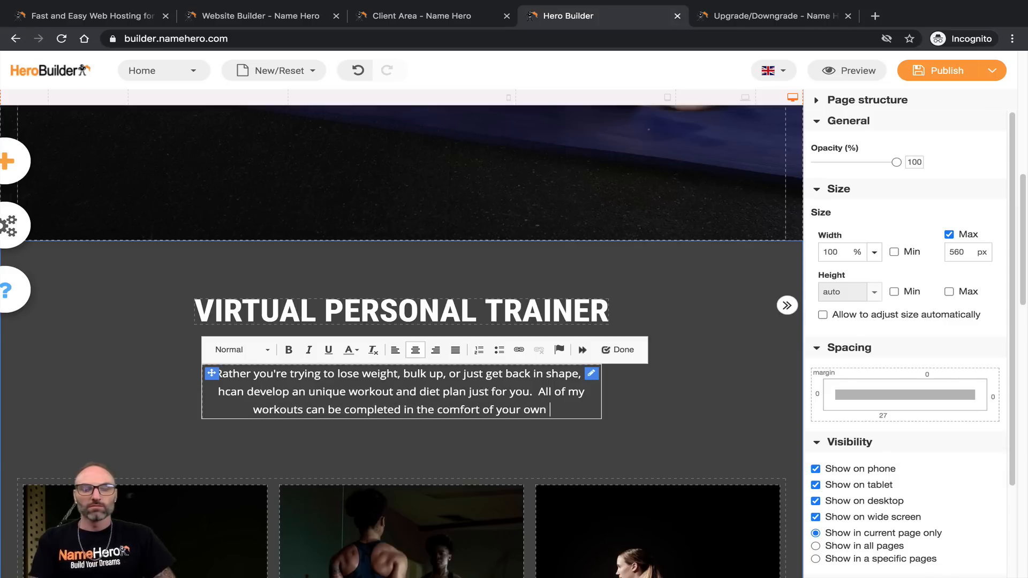
text(home and meal)
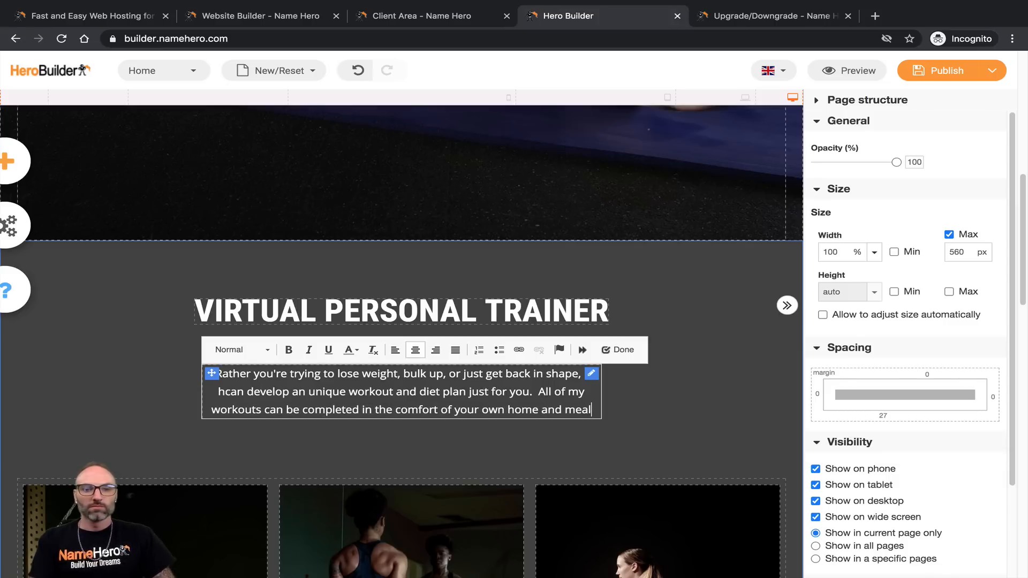
text( plans are developed with simi)
key(BackSpace)
text(plicity inmi)
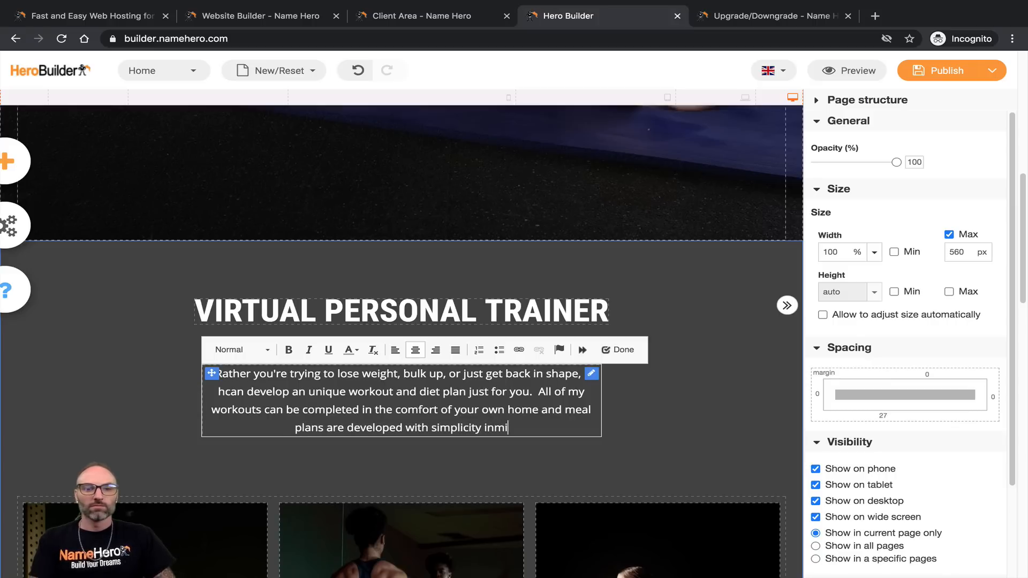
key(BackSpace)
text(mind.)
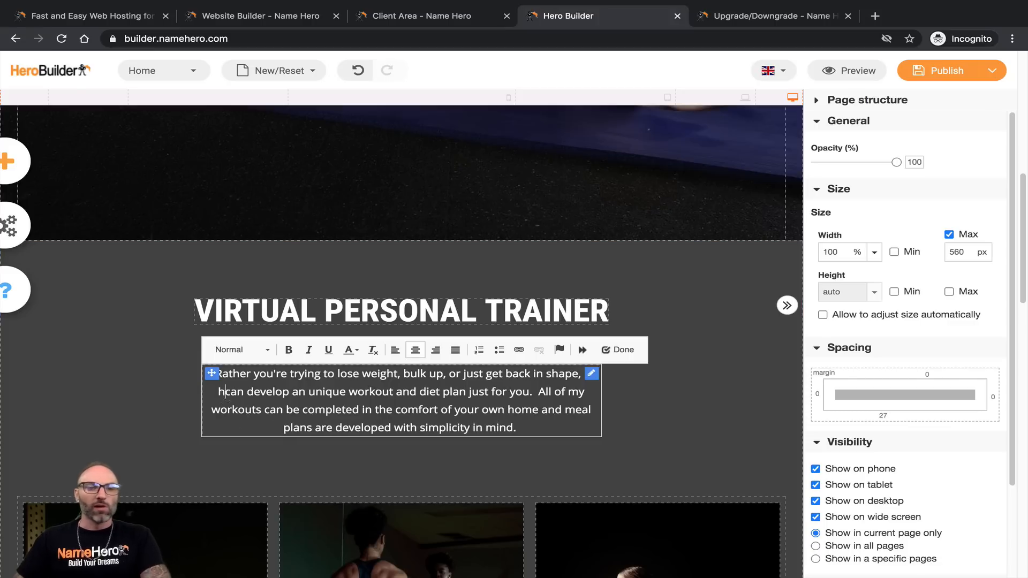
key(BackSpace)
text(I)
click(632, 353)
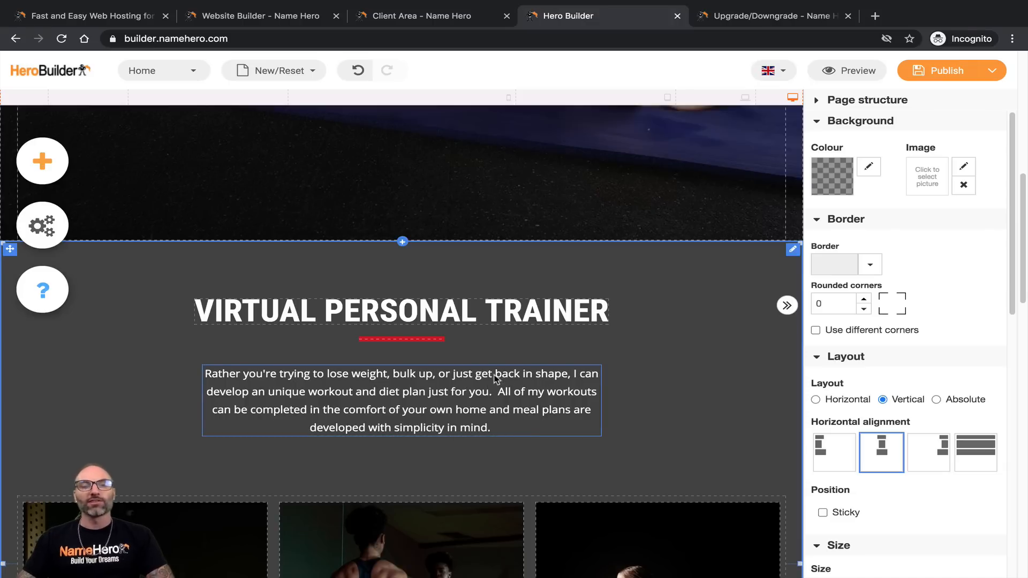
scroll(497, 379, up, 8)
scroll(489, 367, down, 10)
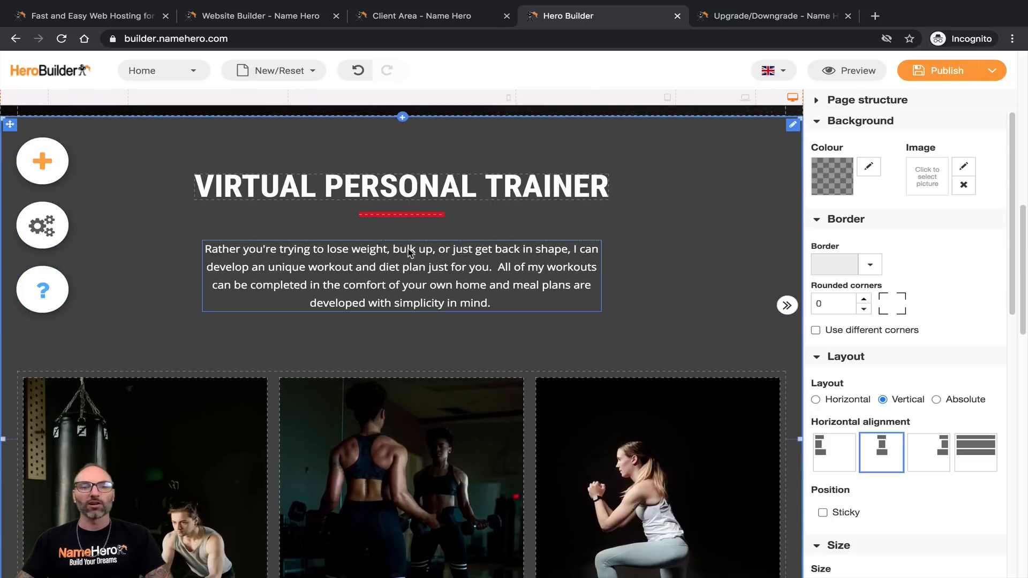
scroll(411, 256, down, 5)
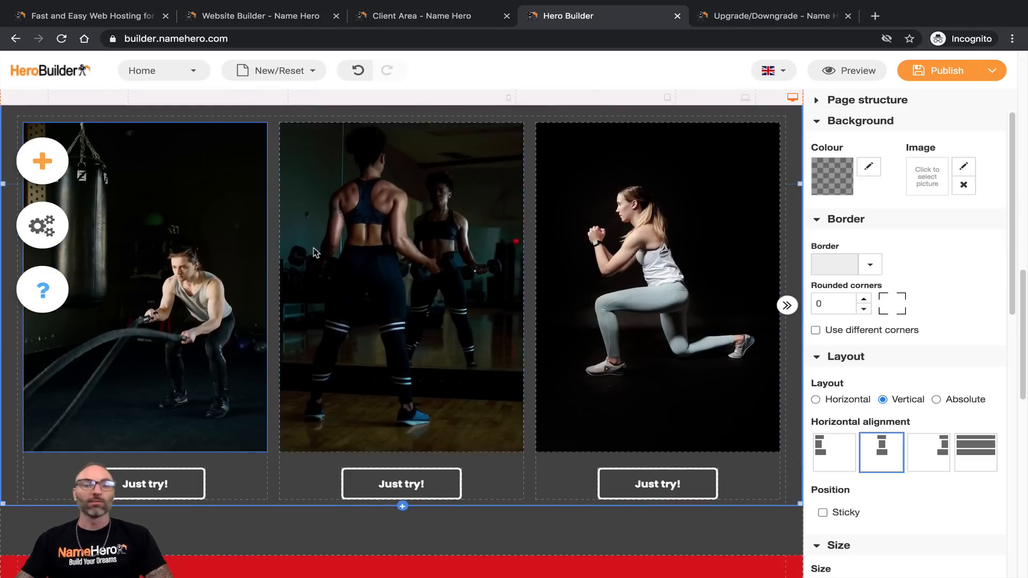
scroll(489, 312, up, 12)
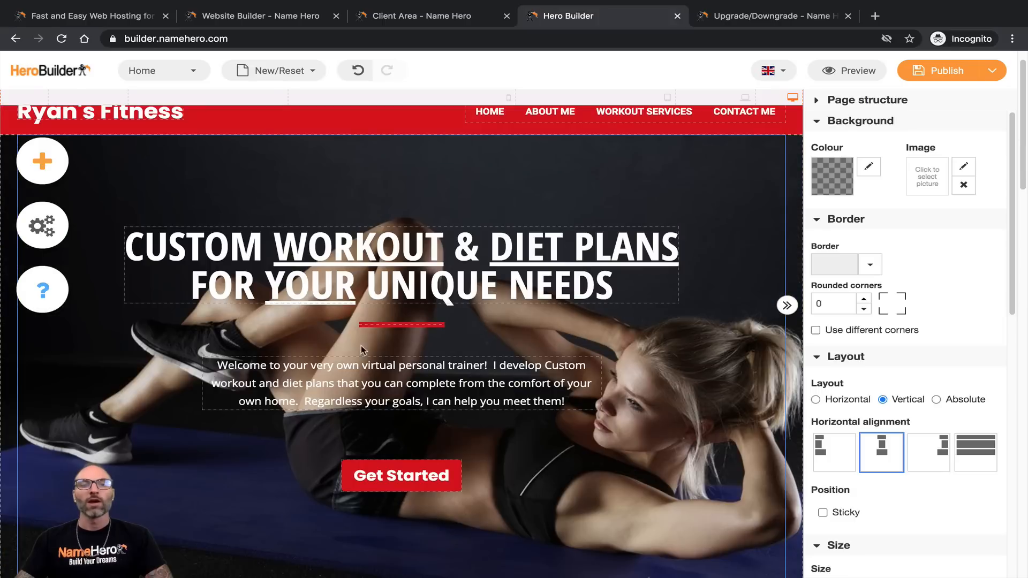
scroll(390, 480, down, 8)
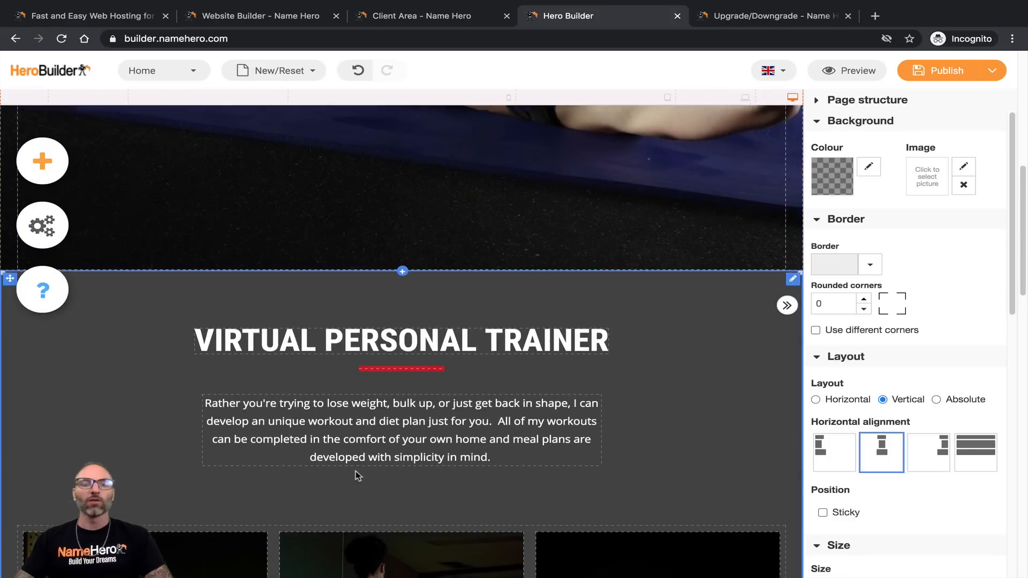
scroll(355, 475, down, 10)
scroll(324, 447, up, 2)
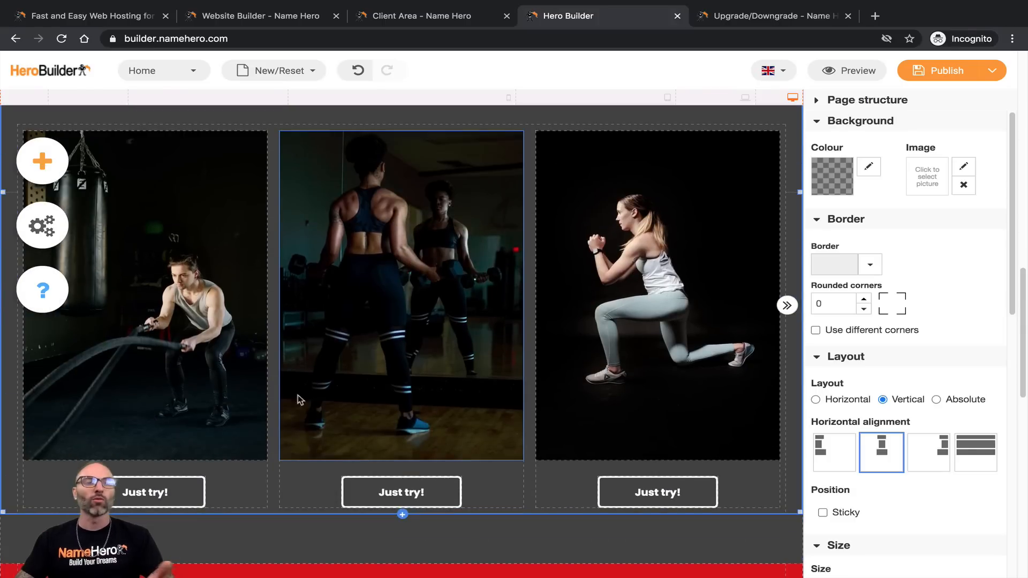
scroll(359, 373, up, 15)
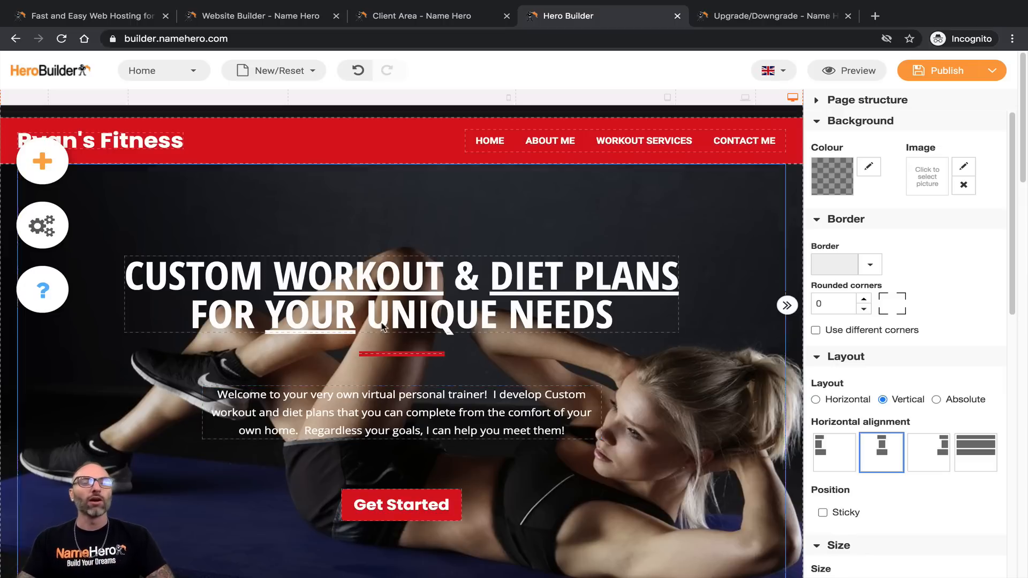
scroll(368, 336, down, 13)
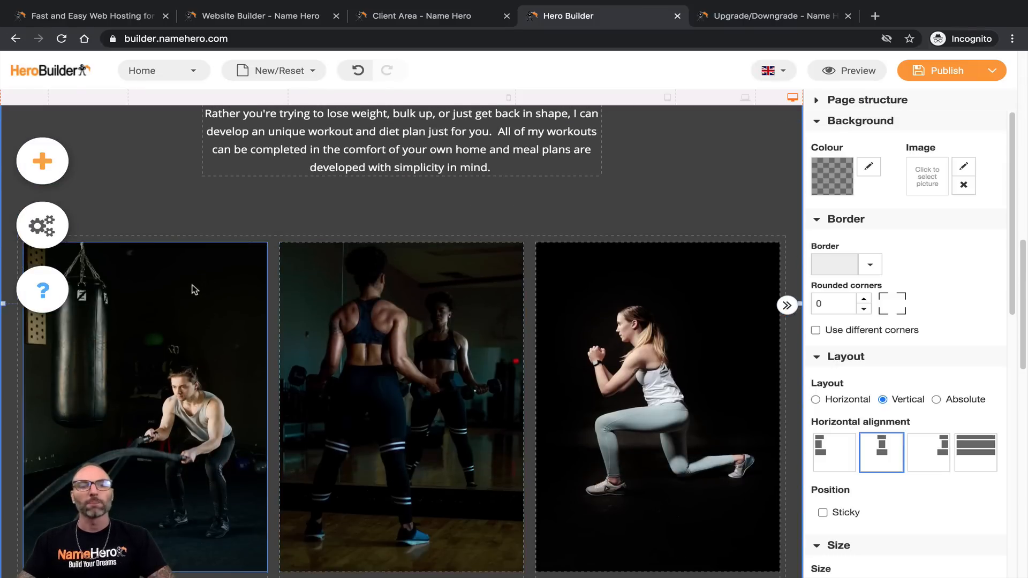
scroll(218, 306, down, 2)
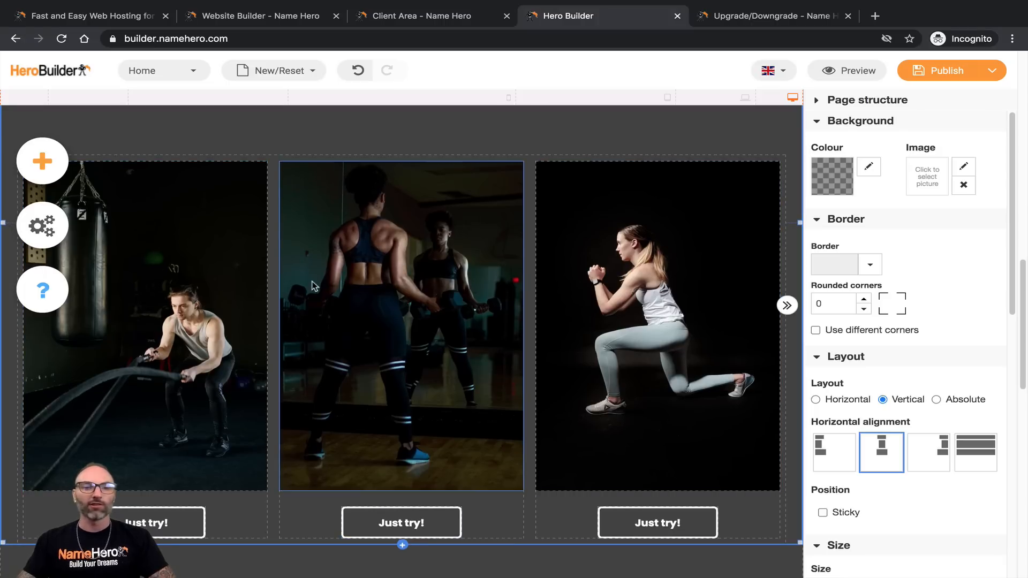
Step: Drop a Text element onto the middle workout card and choose the bold Heading 2 template
click(56, 155)
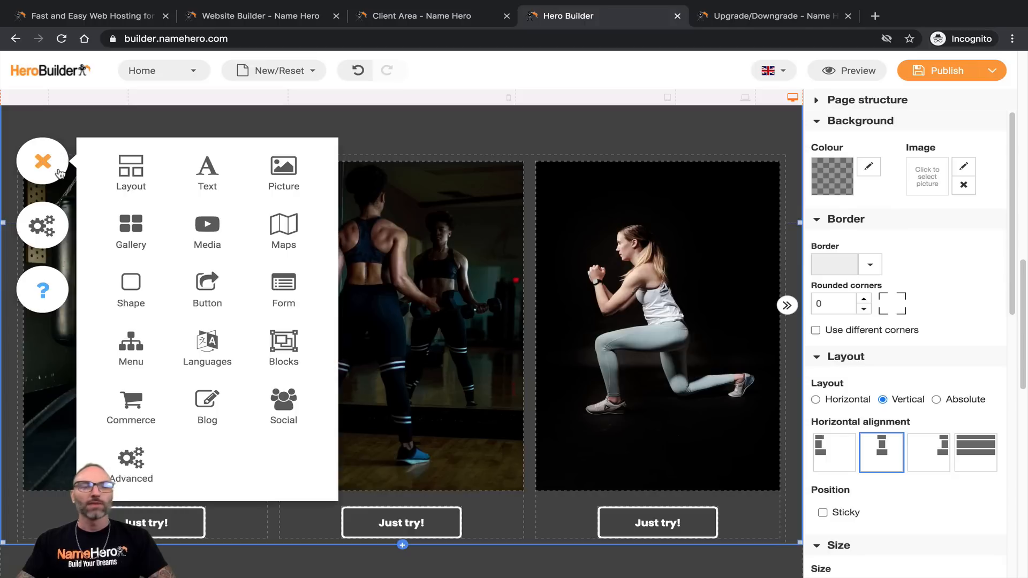
drag(207, 170, 403, 188)
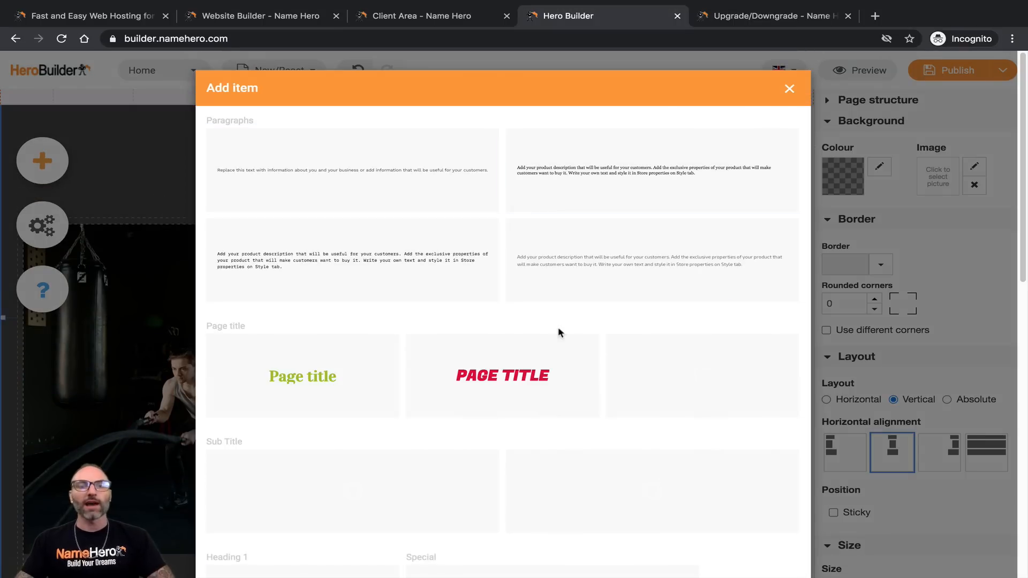
scroll(443, 289, down, 5)
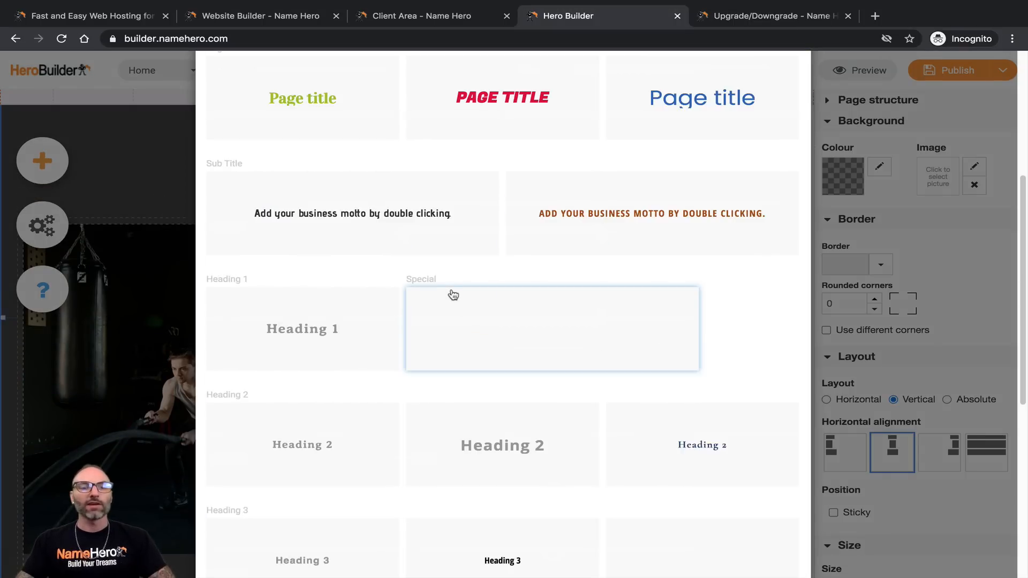
scroll(444, 300, down, 6)
scroll(434, 301, up, 9)
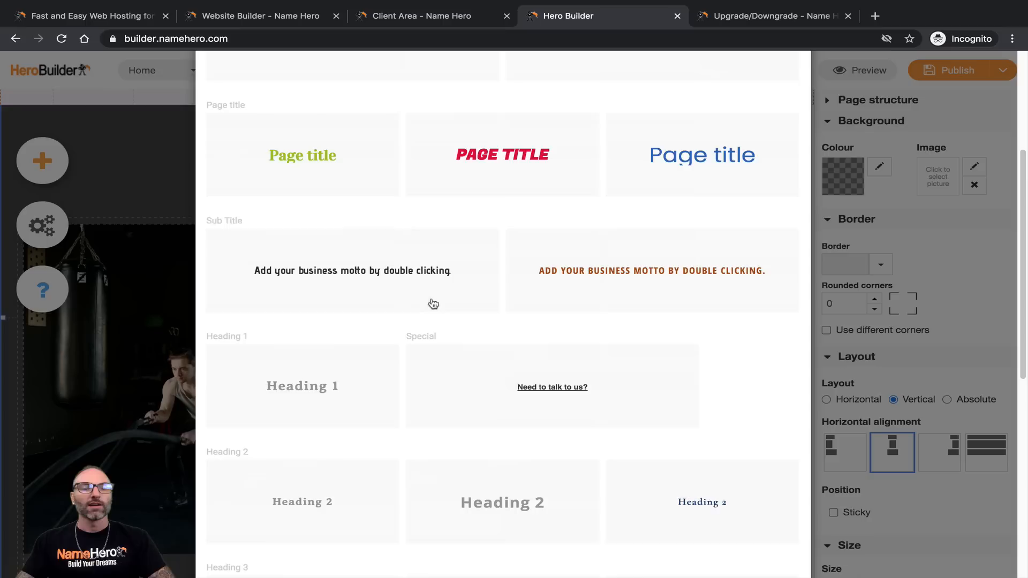
scroll(448, 284, down, 3)
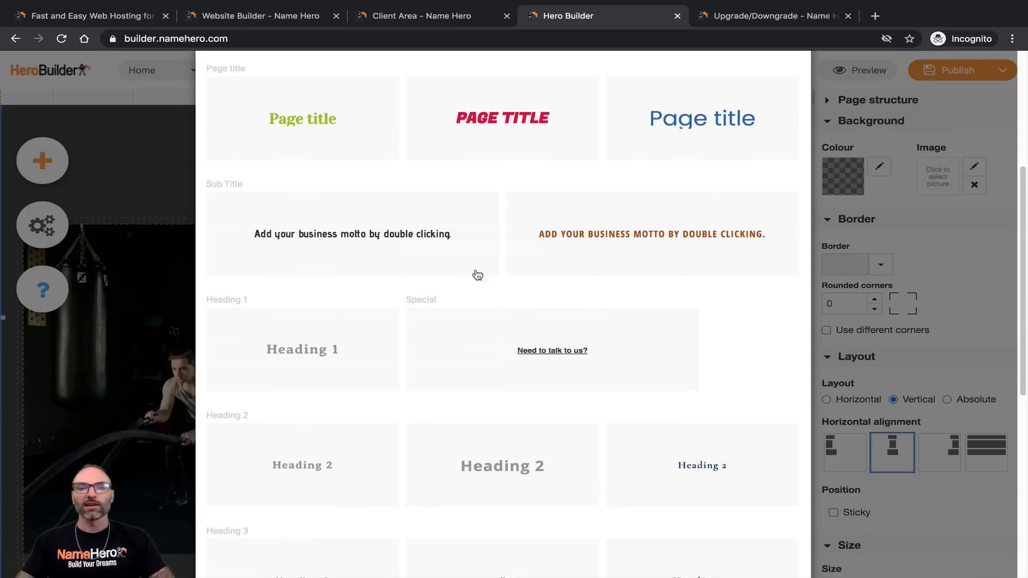
scroll(535, 276, up, 5)
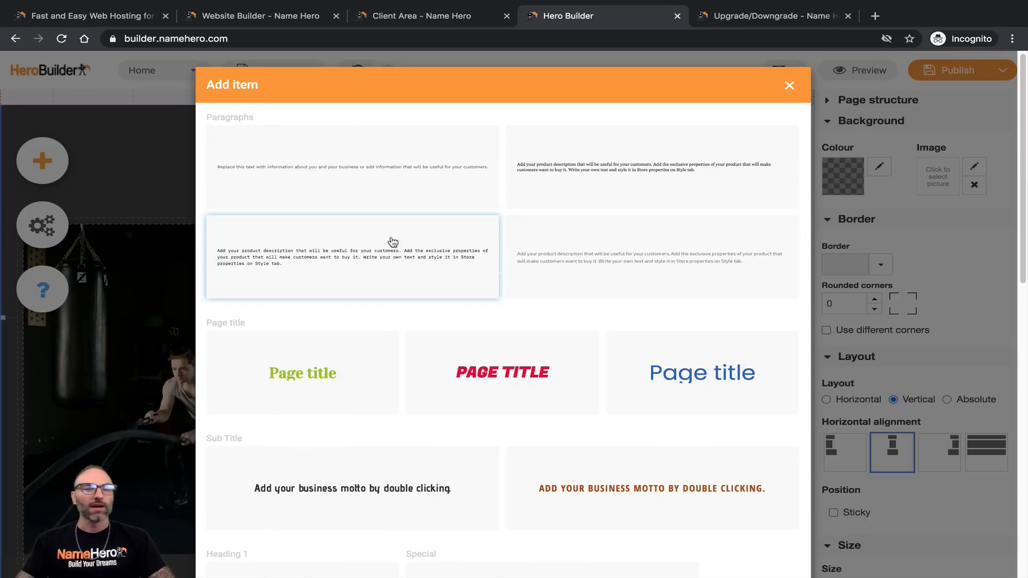
scroll(399, 290, down, 4)
scroll(394, 283, down, 4)
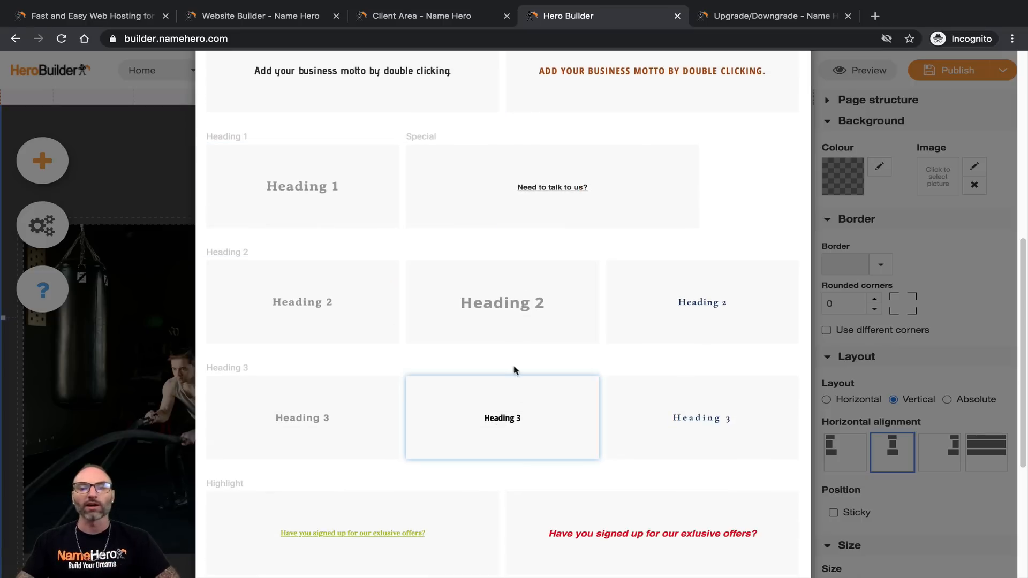
click(496, 319)
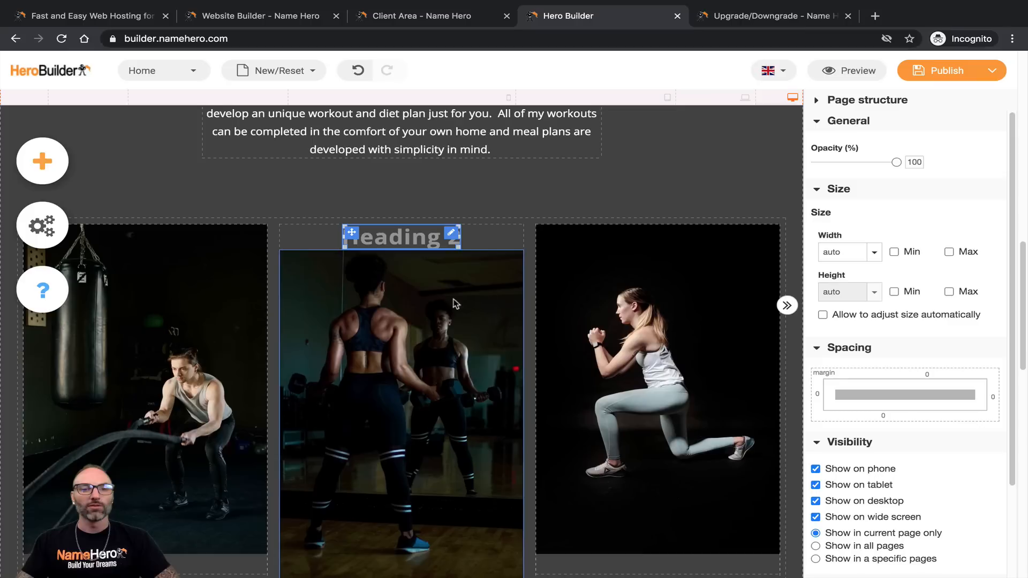
Step: Replace the middle heading's placeholder text with 'Gain Mass'
click(391, 240)
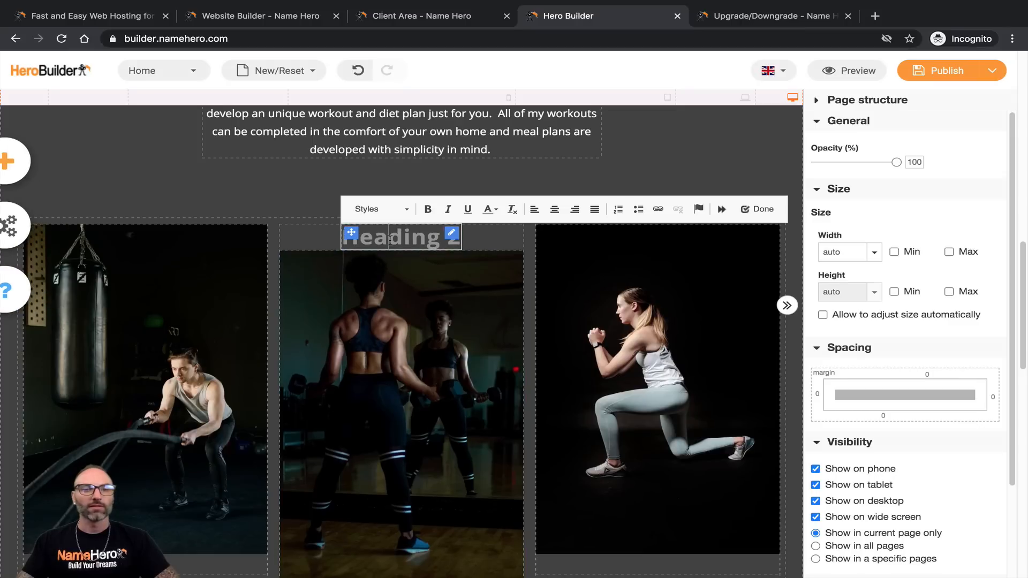
triple_click(390, 240)
click(375, 239)
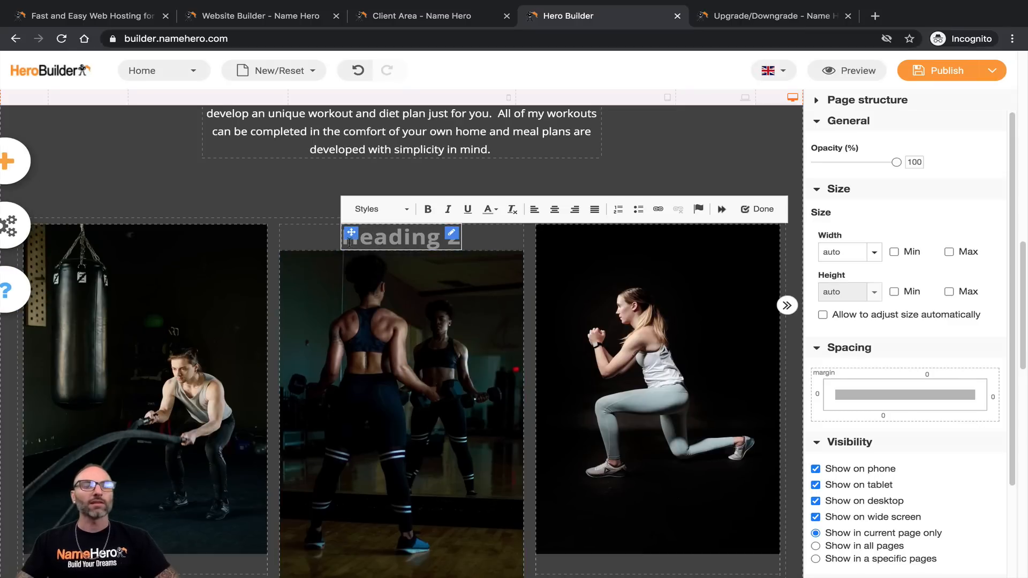
drag(348, 242, 470, 240)
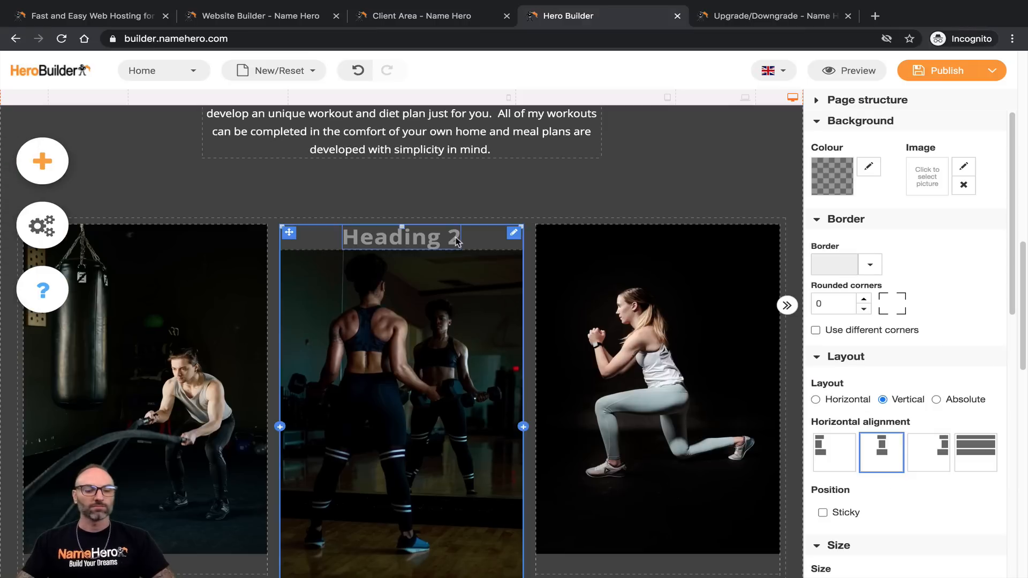
double_click(412, 236)
text(Ga)
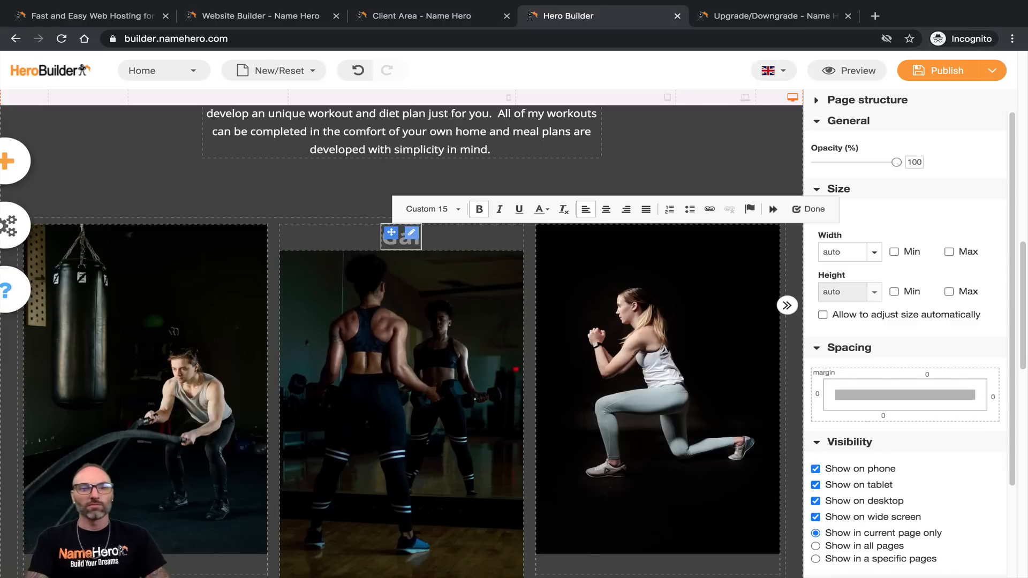
text(in Mass)
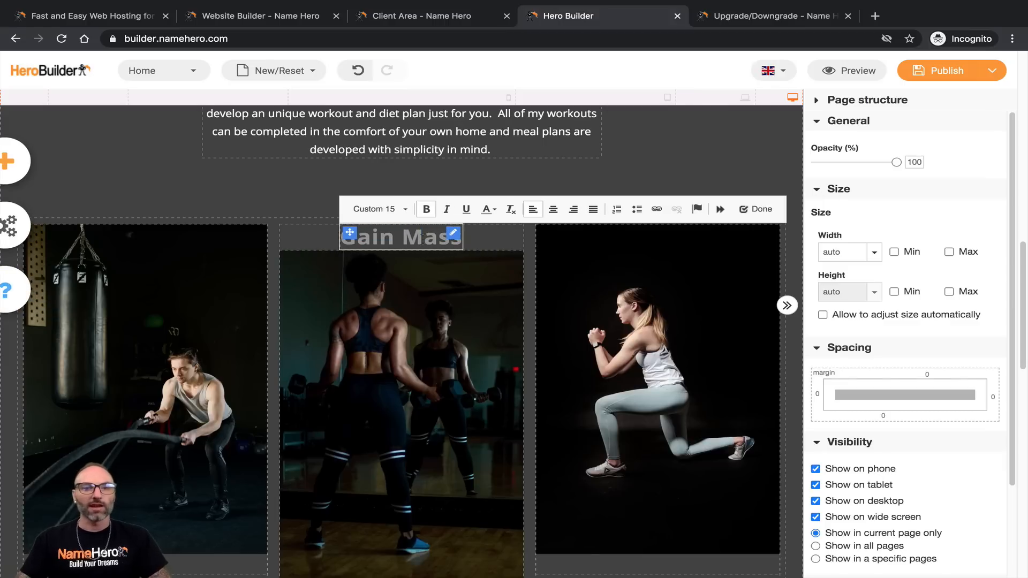
Step: Make the Gain Mass heading text white
triple_click(436, 236)
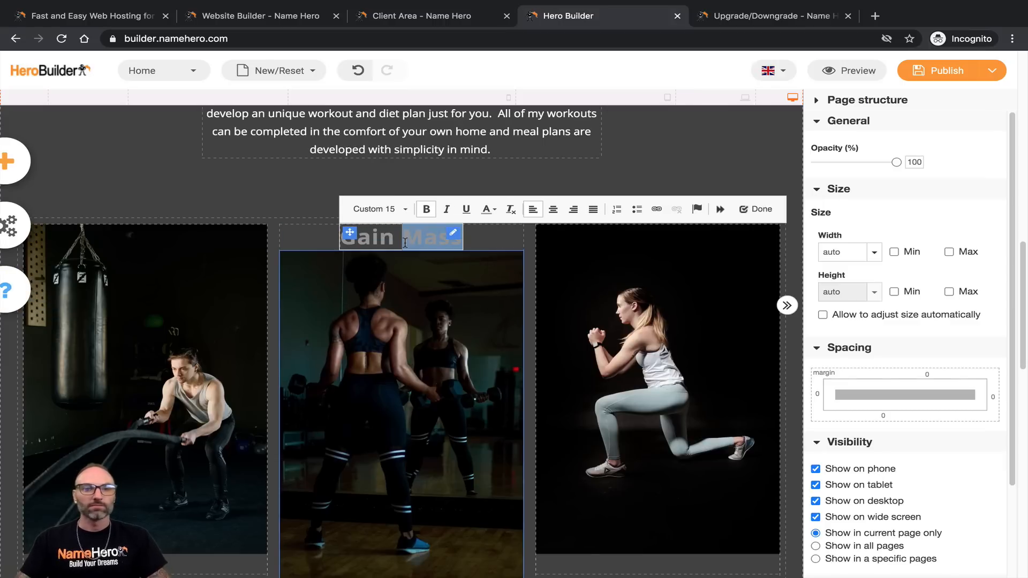
click(486, 210)
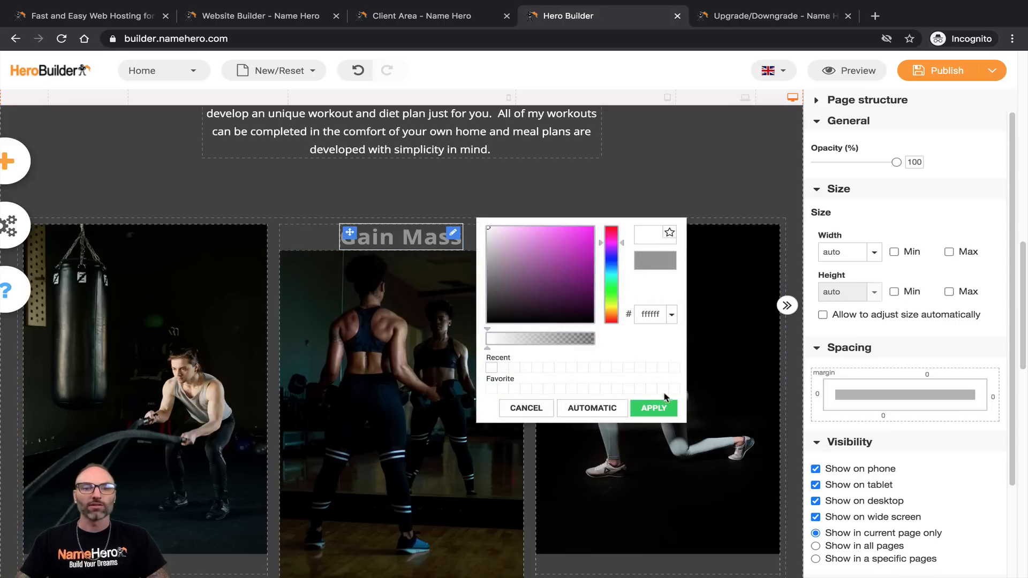
click(656, 408)
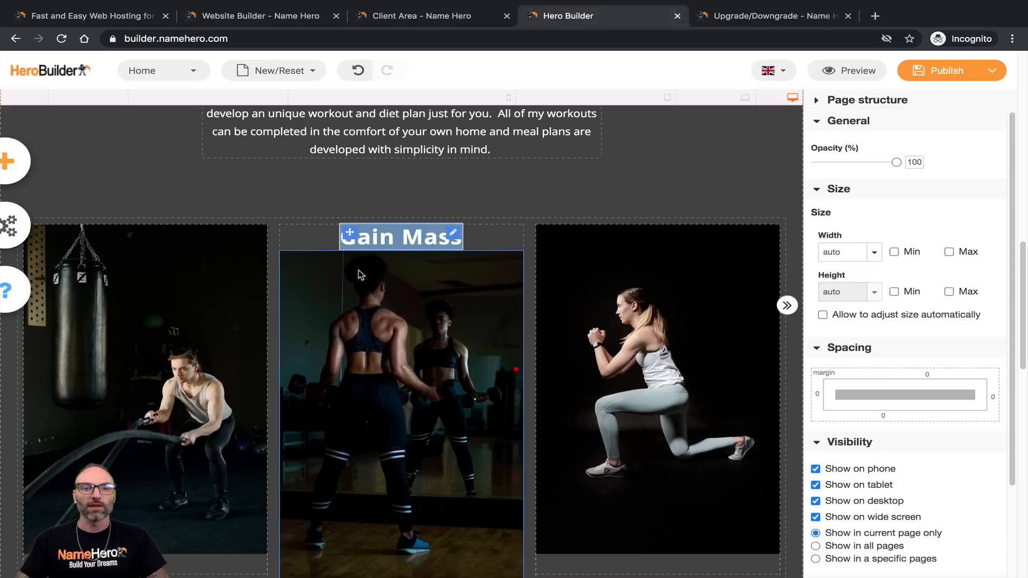
click(203, 176)
click(409, 238)
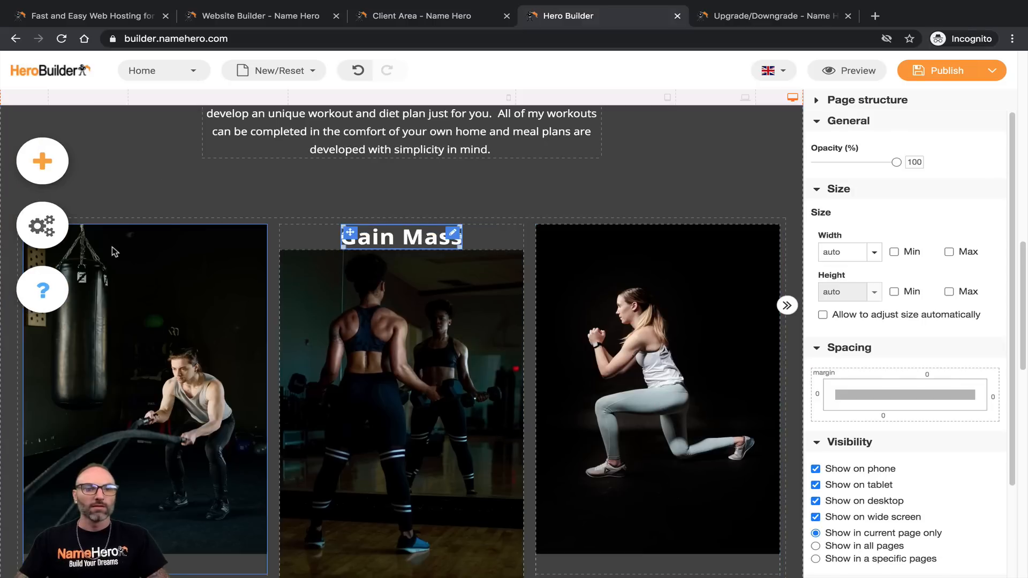
Step: Add a Heading 2 text element and move it to the top of the first column
click(170, 234)
click(39, 169)
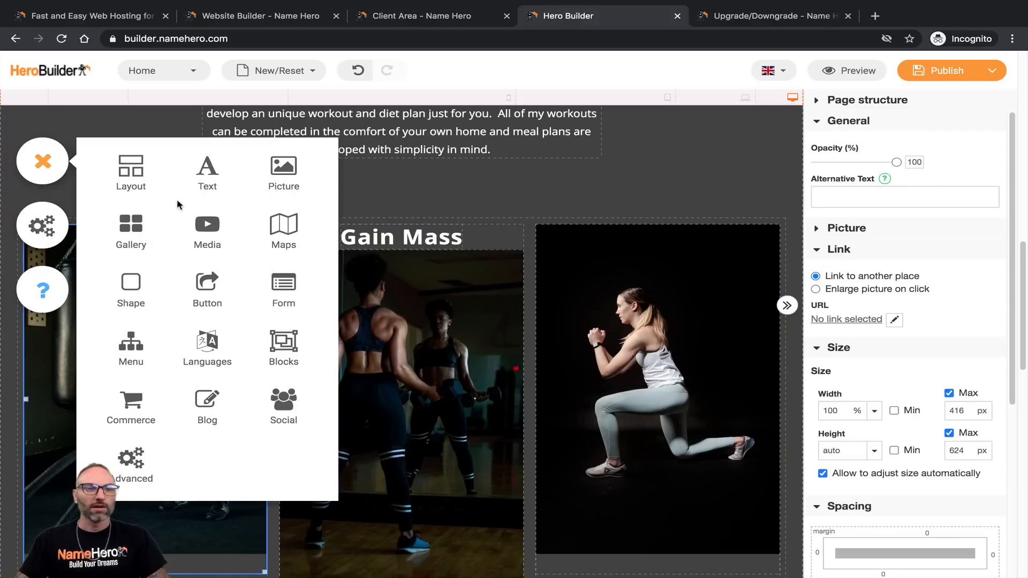
drag(206, 174, 395, 309)
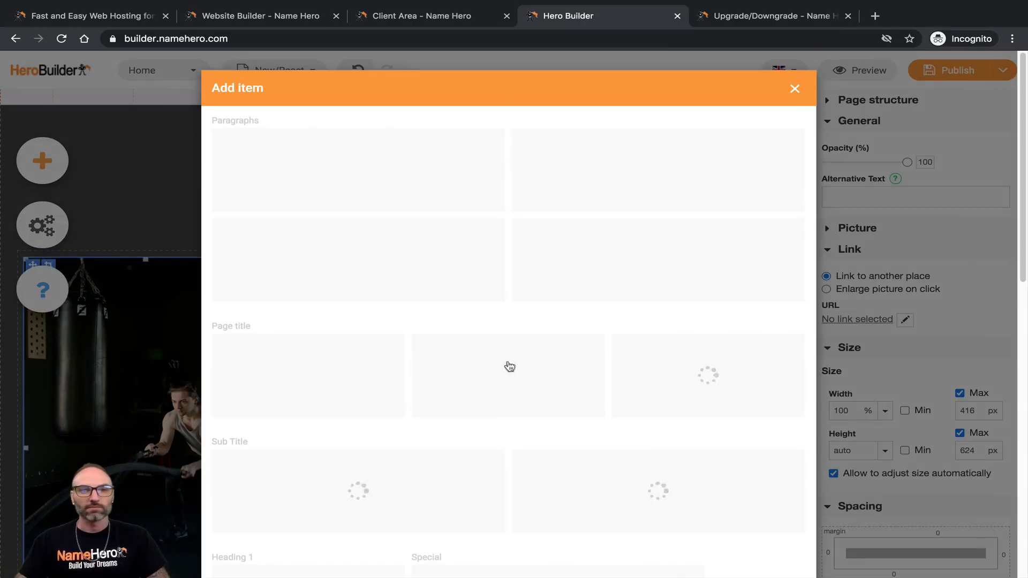
scroll(493, 435, down, 5)
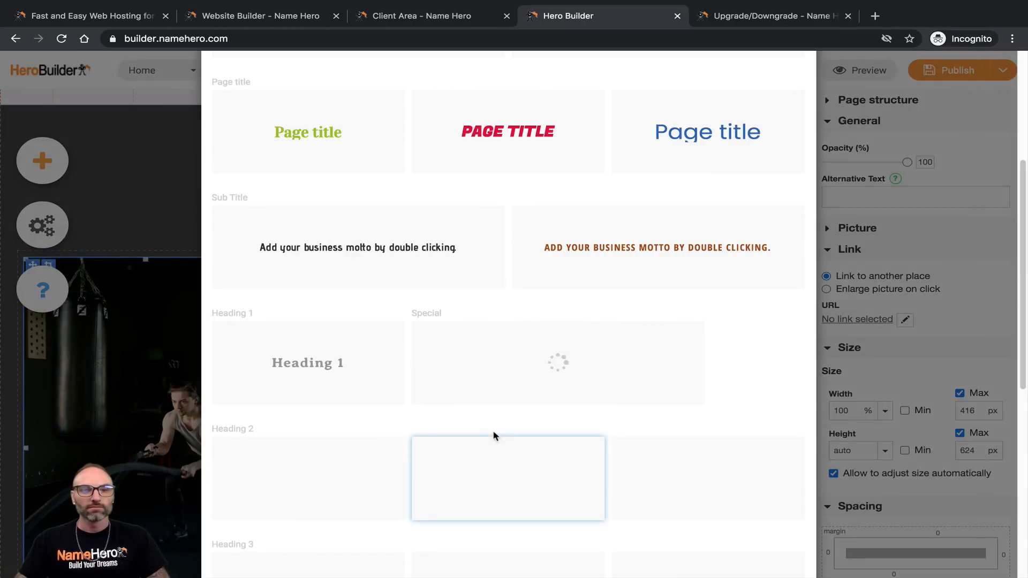
scroll(494, 436, down, 3)
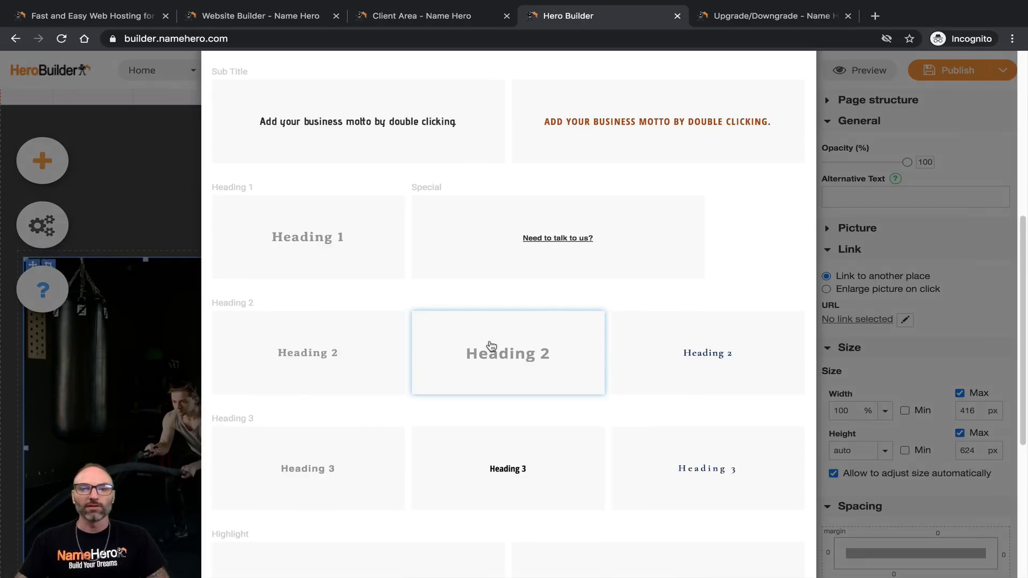
click(307, 393)
drag(352, 292, 184, 271)
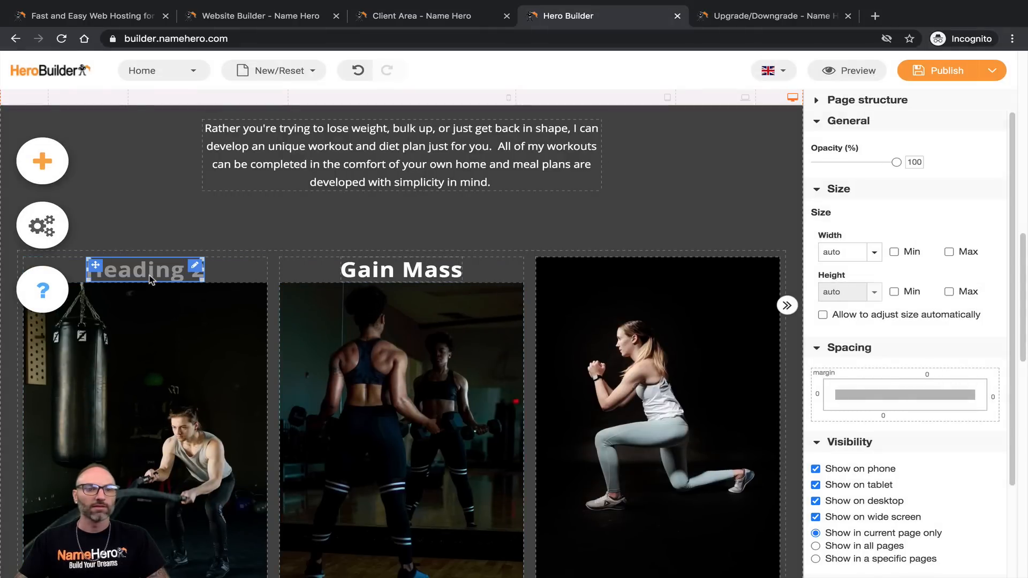
Step: Replace the placeholder heading text with 'Weight Loss'
double_click(149, 275)
triple_click(149, 275)
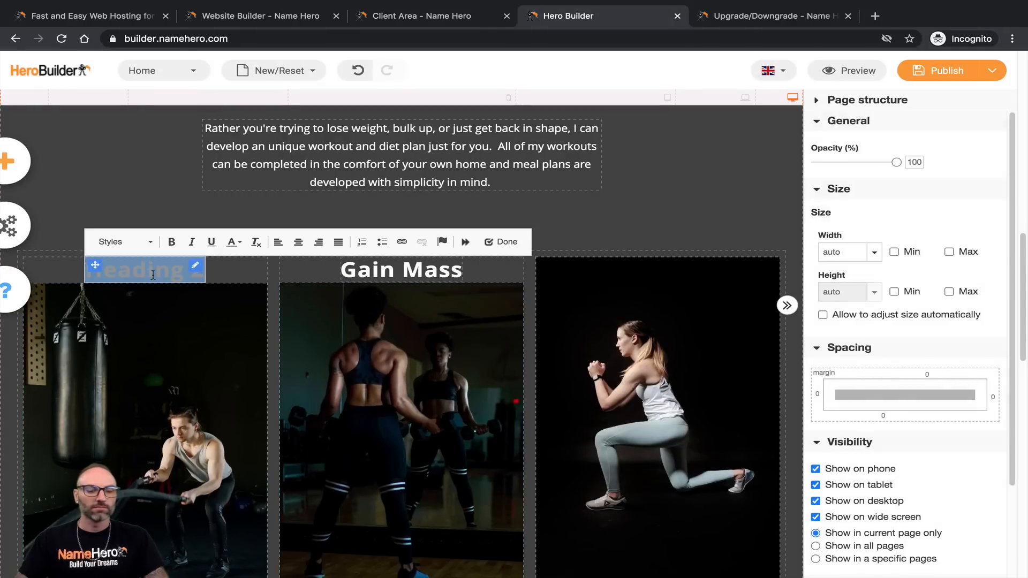
key(BackSpace)
text(Lose W)
key(BackSpace)
key(BackSpace)
key(BackSpace)
key(BackSpace)
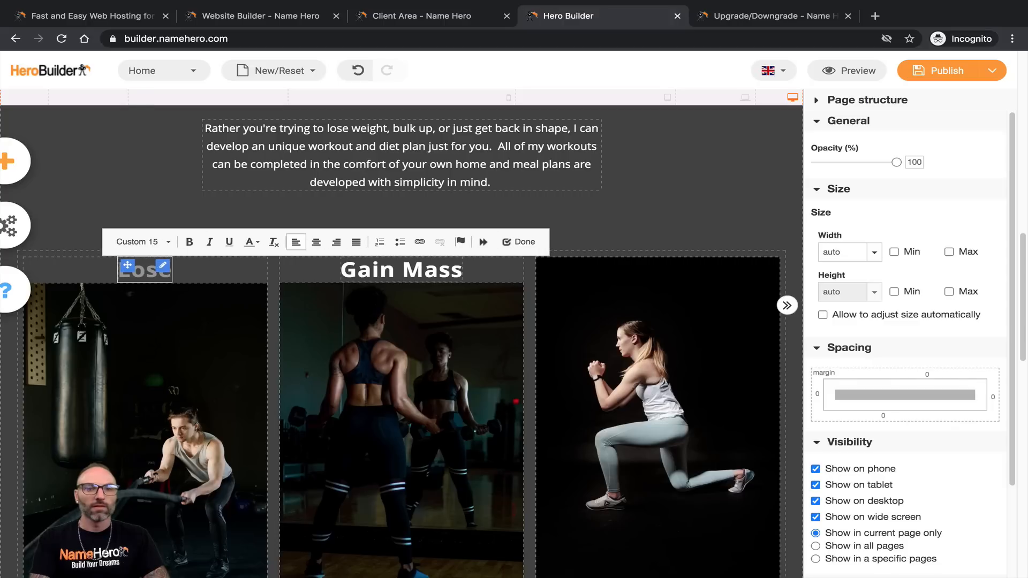
key(BackSpace)
key(BackSpace)
text(Weig)
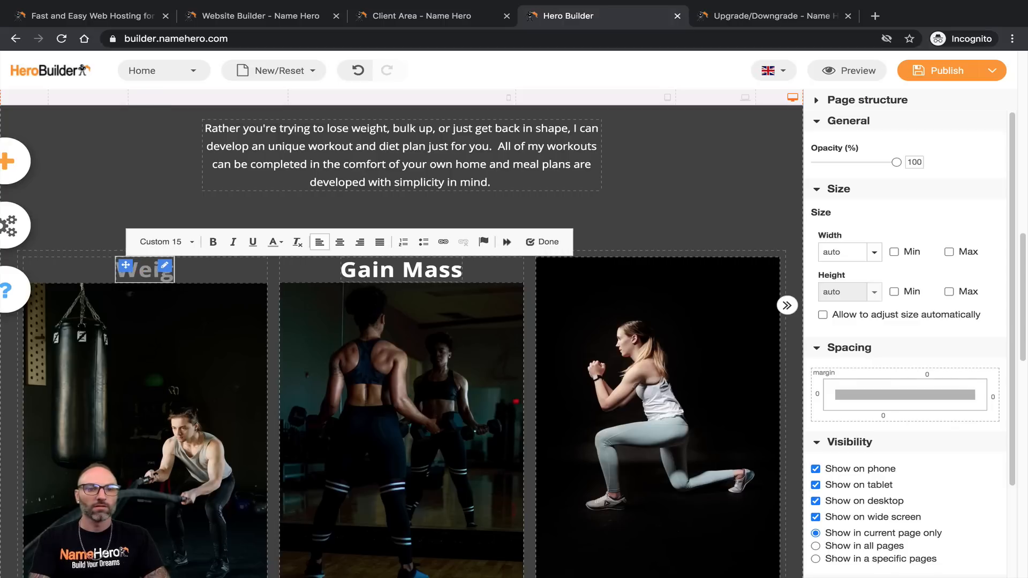
text(ht Loss)
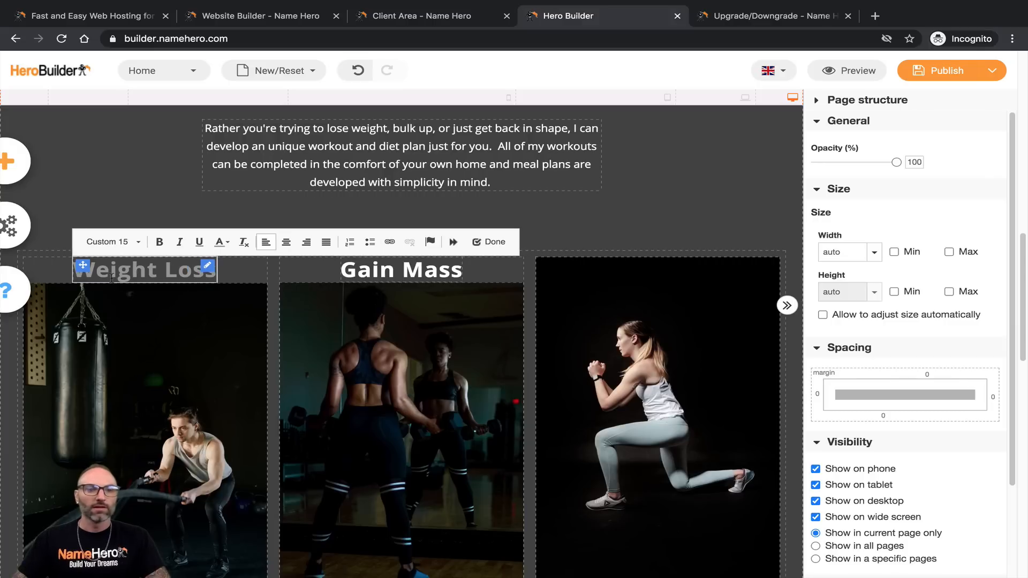
Step: Make the Weight Loss heading white and check its text settings
double_click(111, 278)
drag(111, 278, 185, 265)
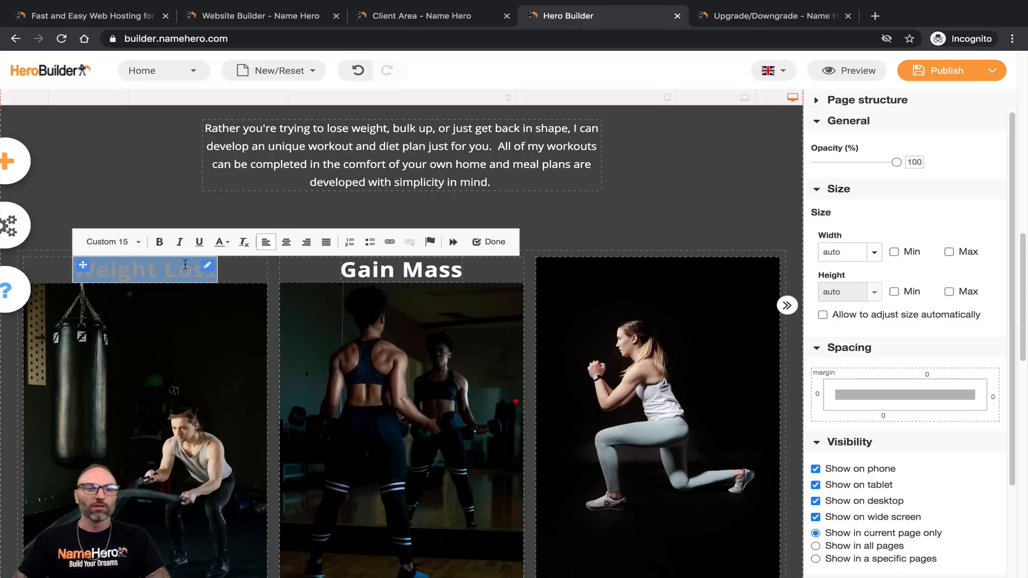
click(219, 242)
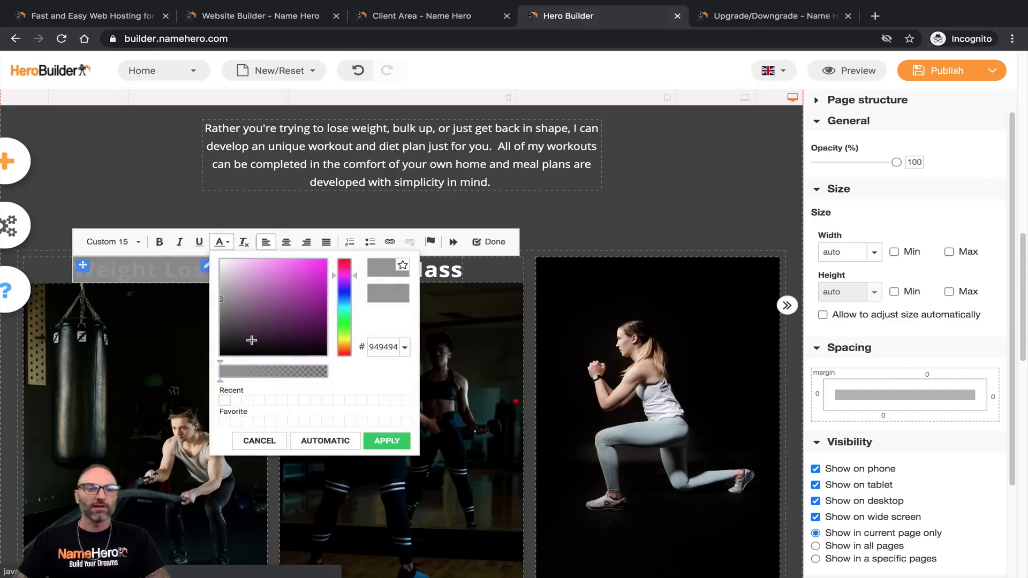
click(385, 441)
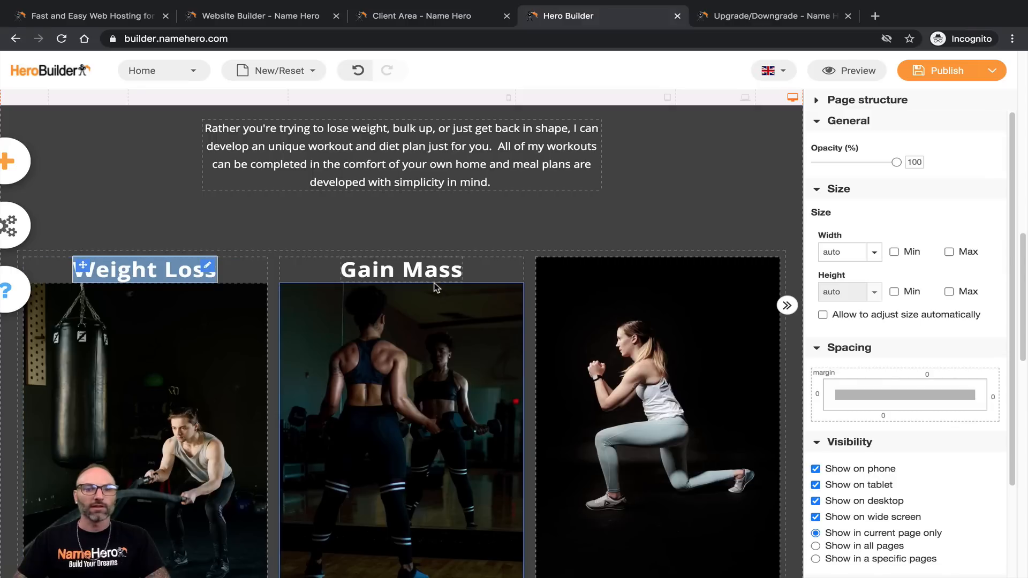
click(452, 286)
click(537, 294)
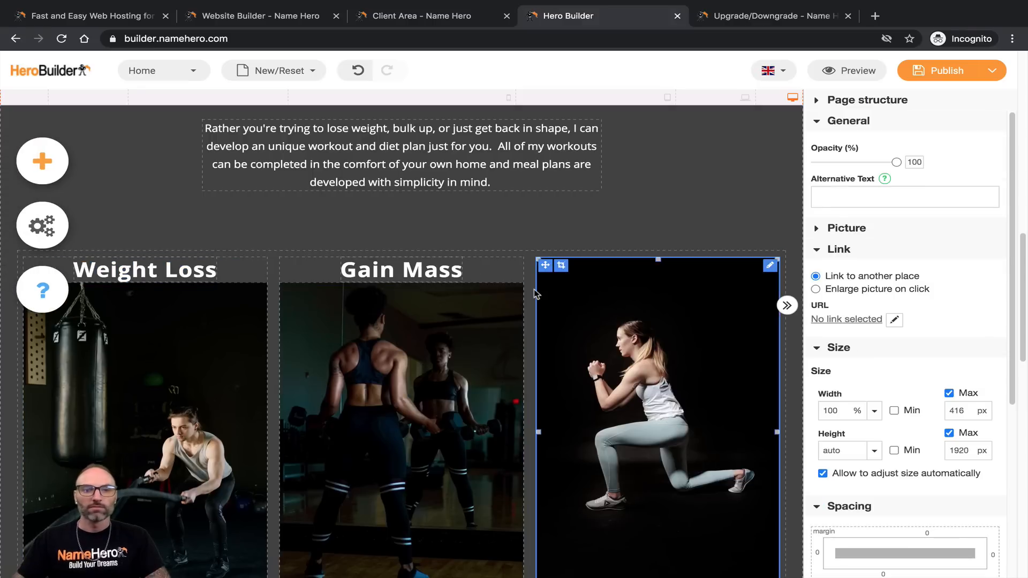
double_click(158, 274)
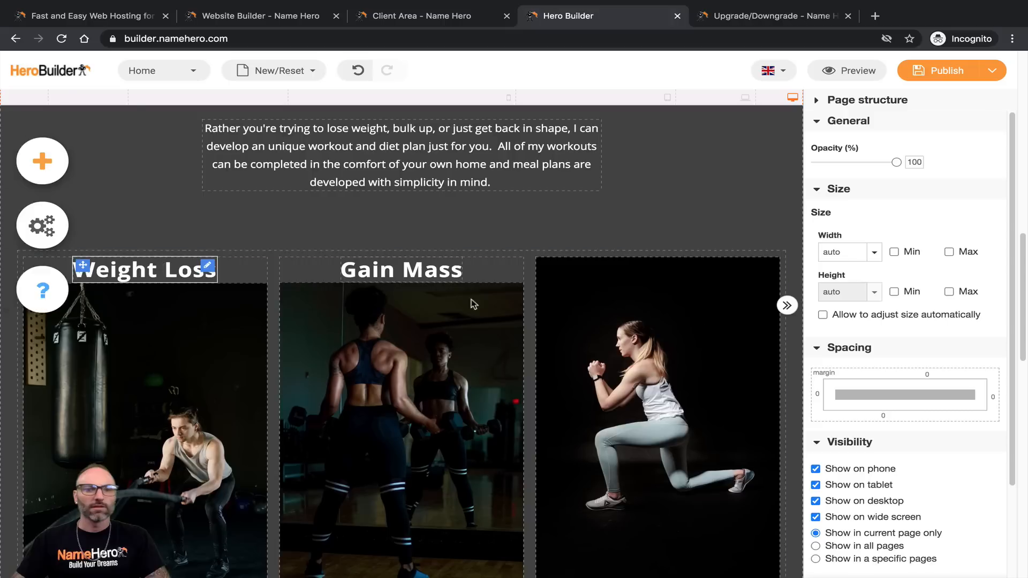
click(760, 332)
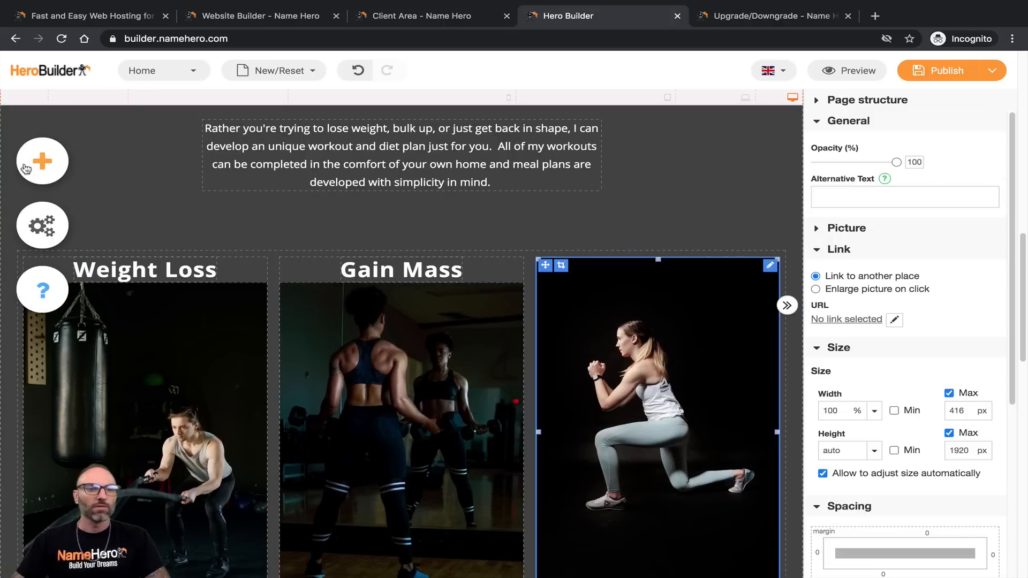
Step: Add another Heading 2 text element and place it above the third workout image
click(25, 169)
click(206, 170)
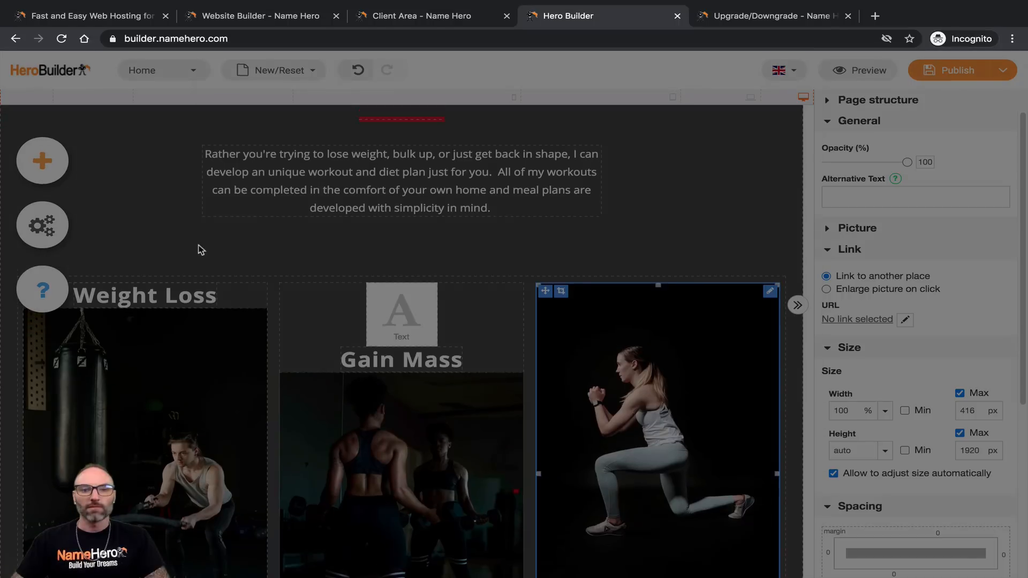
scroll(691, 327, down, 7)
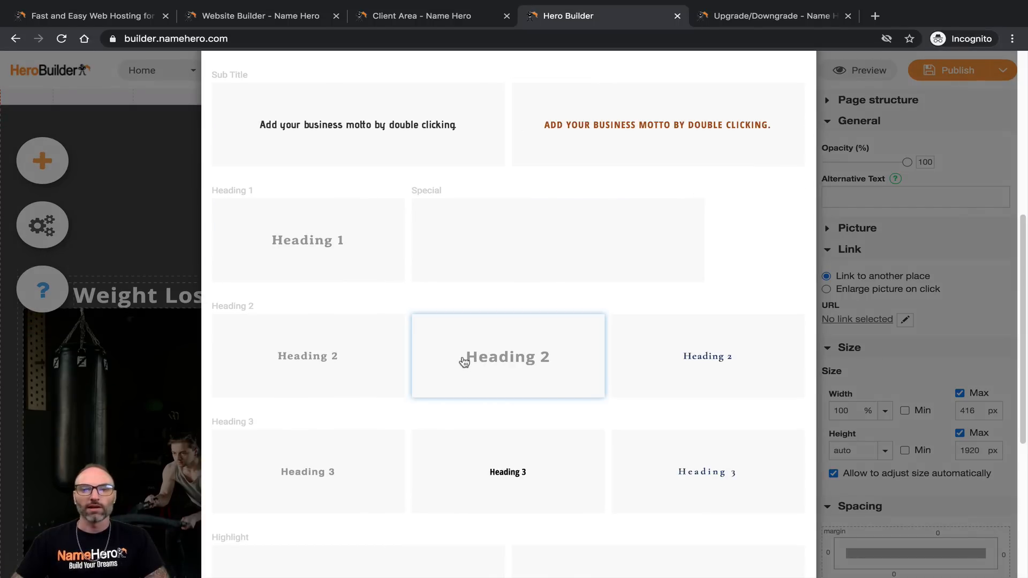
click(483, 364)
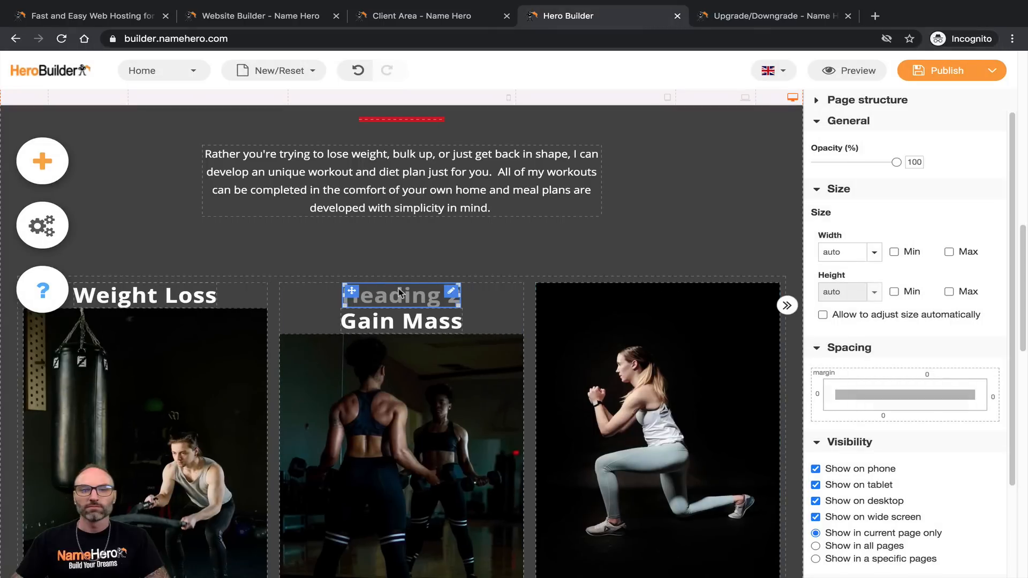
drag(359, 293, 645, 304)
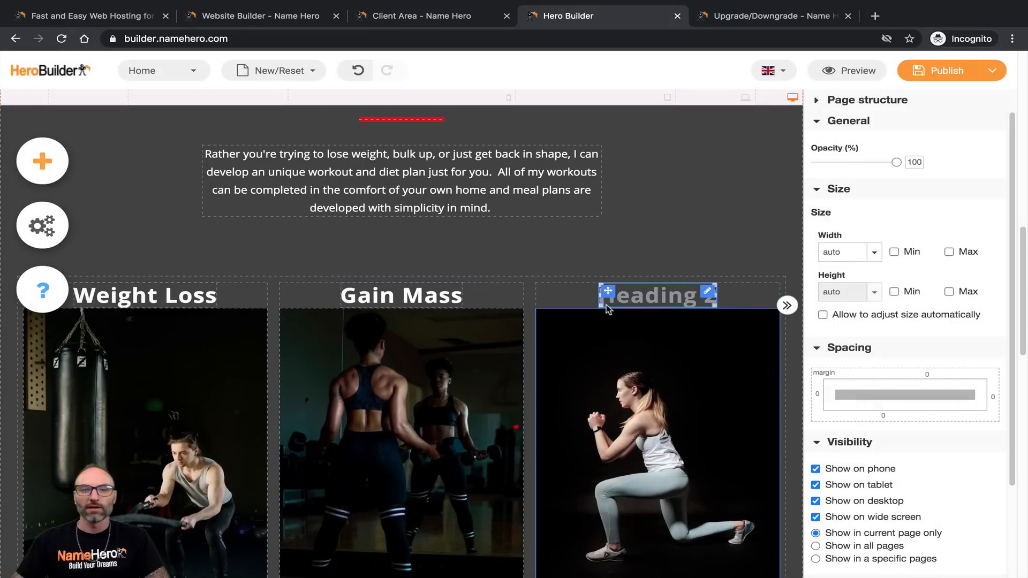
Step: Title the new heading 'Tone Up' and give it white text
click(645, 304)
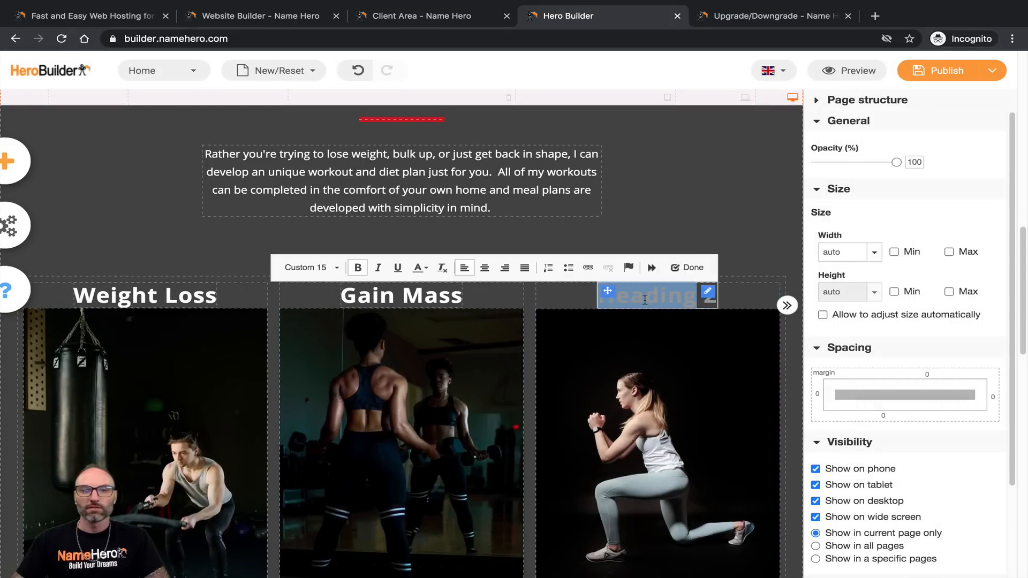
triple_click(645, 299)
text(Tone Up)
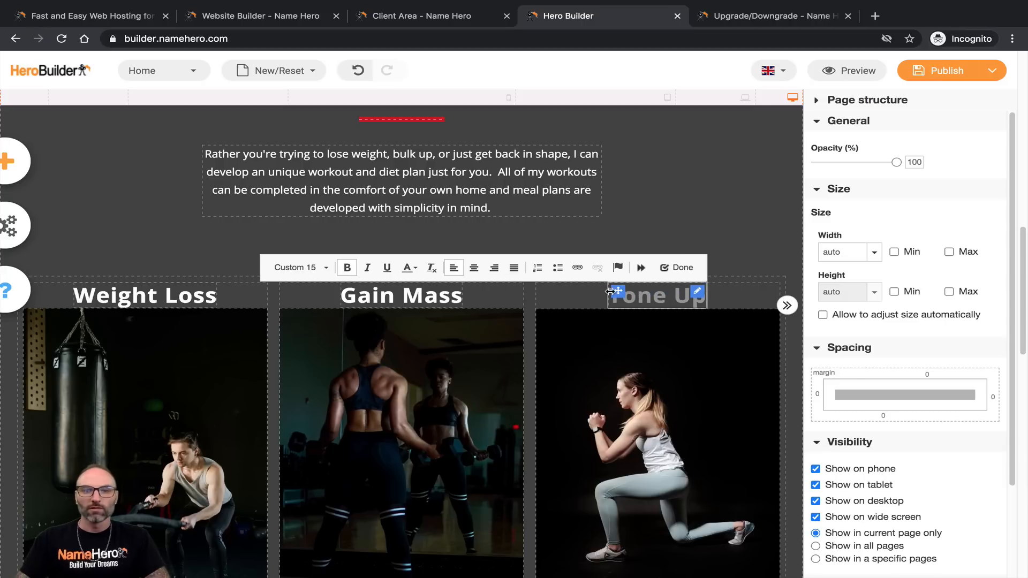
triple_click(645, 299)
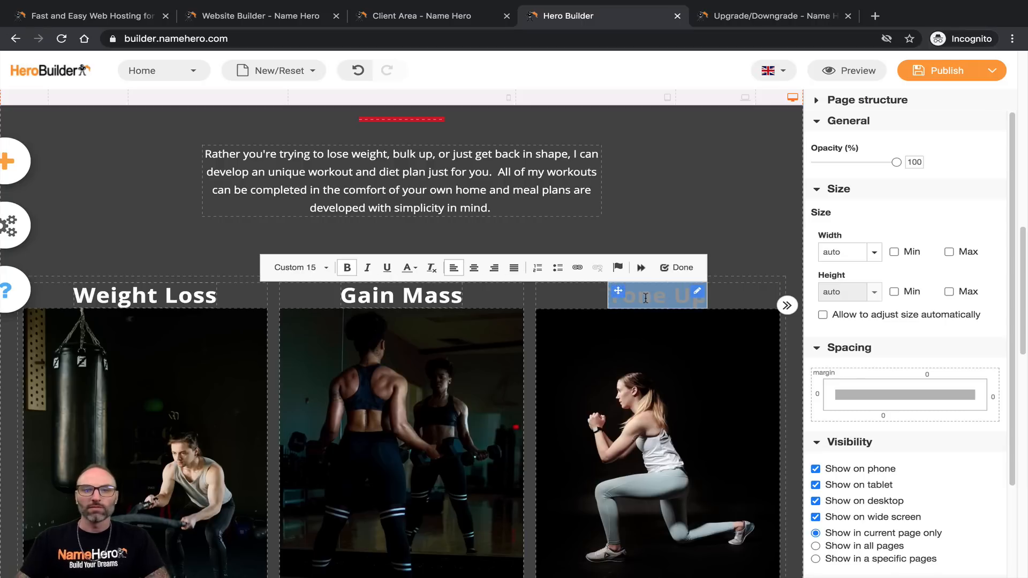
click(409, 267)
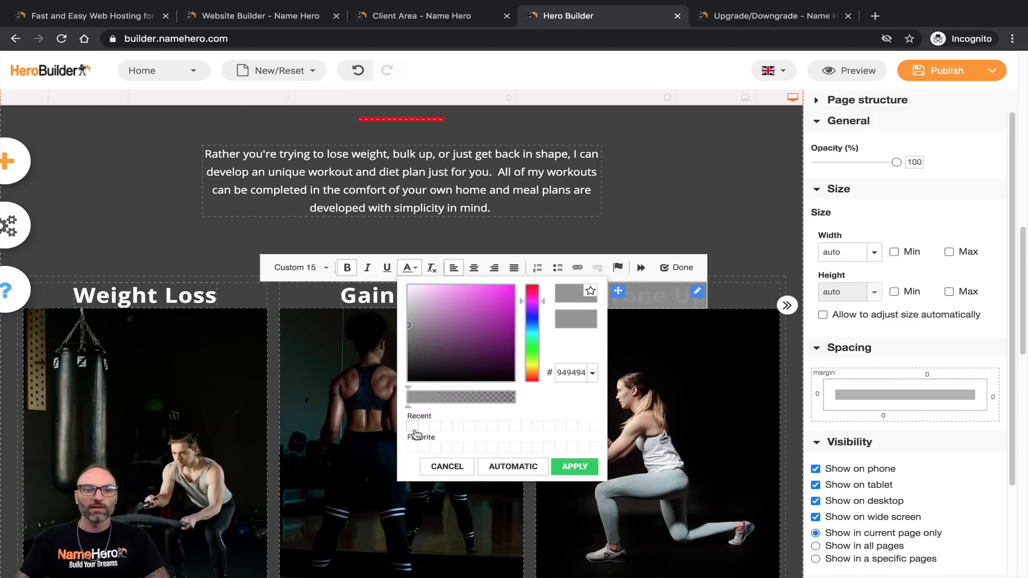
click(575, 466)
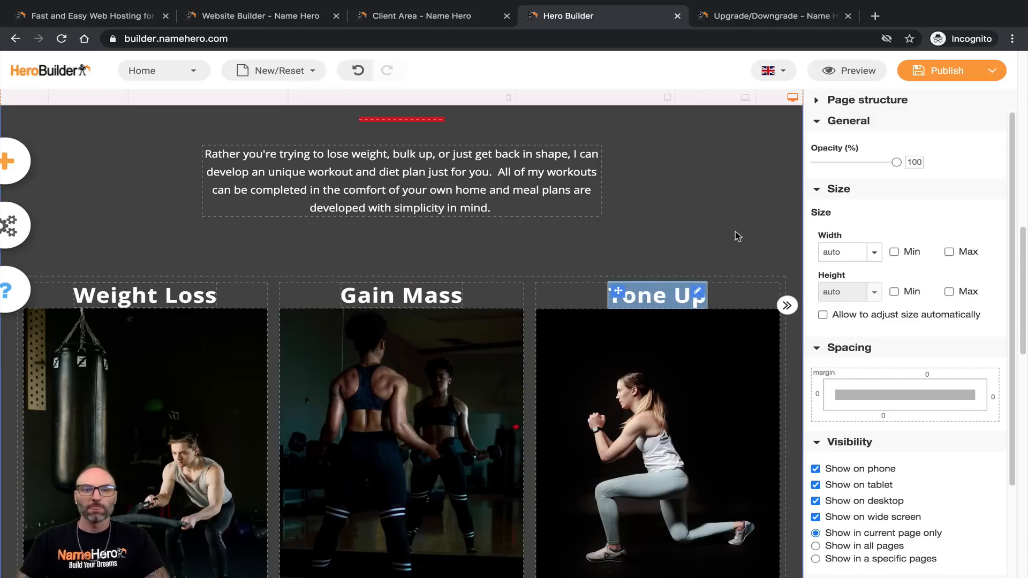
click(134, 323)
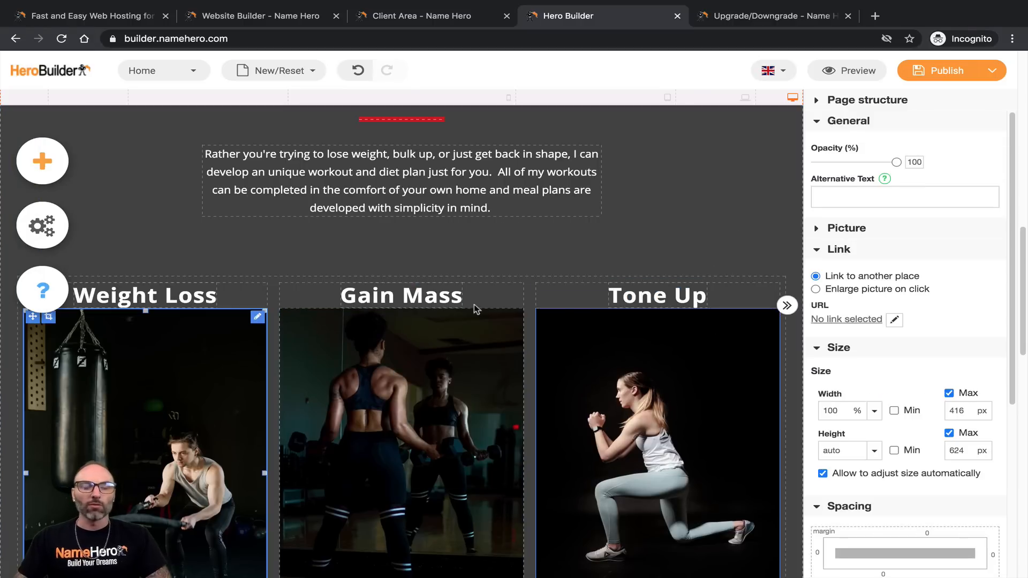
scroll(420, 278, down, 2)
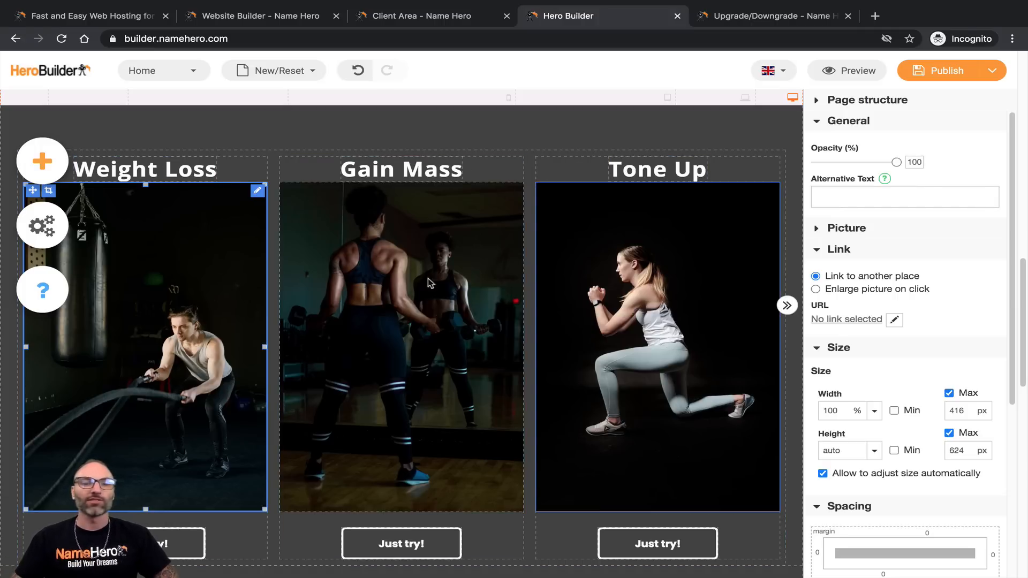
scroll(322, 348, up, 5)
scroll(282, 377, down, 3)
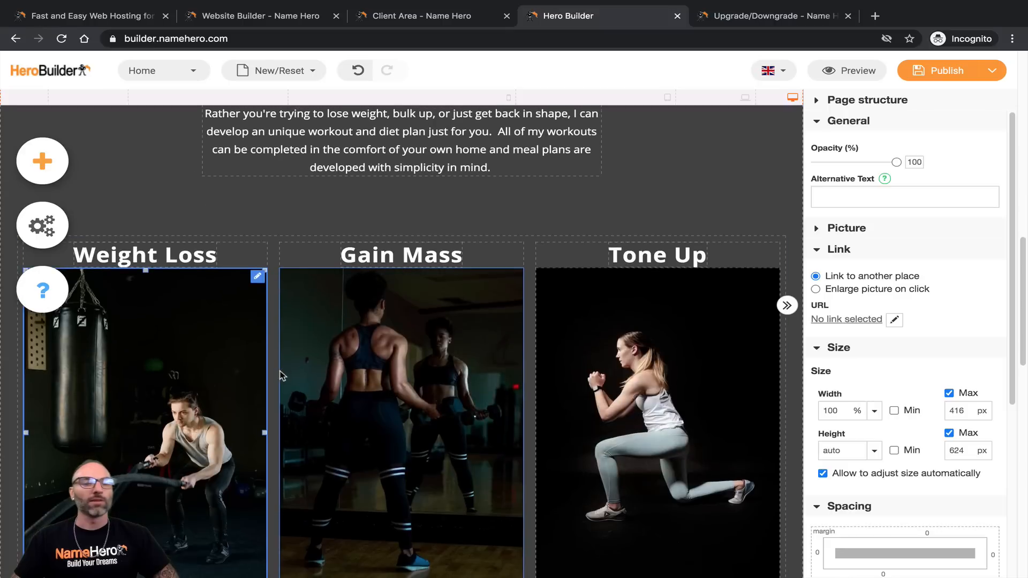
scroll(282, 376, down, 2)
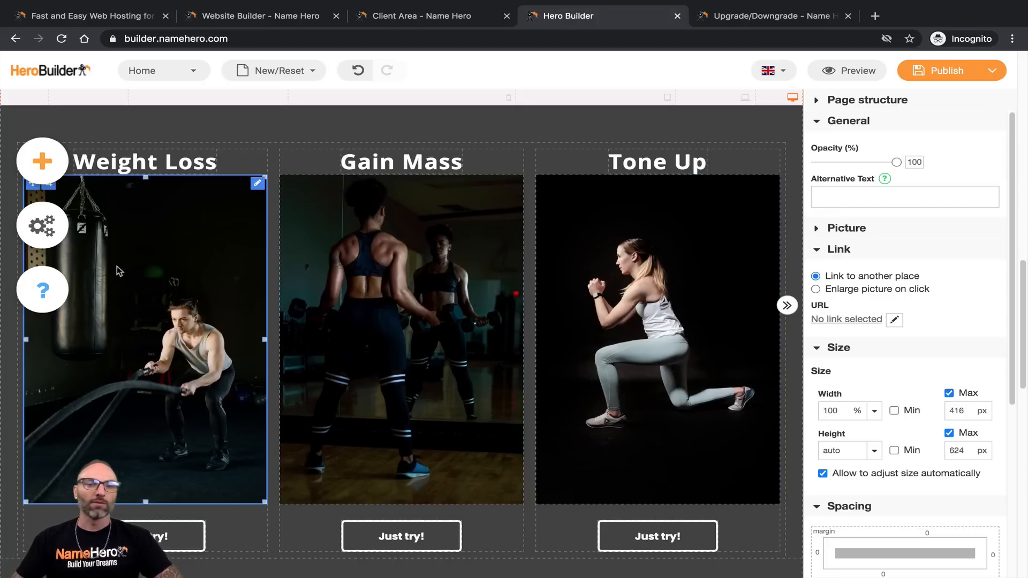
click(601, 286)
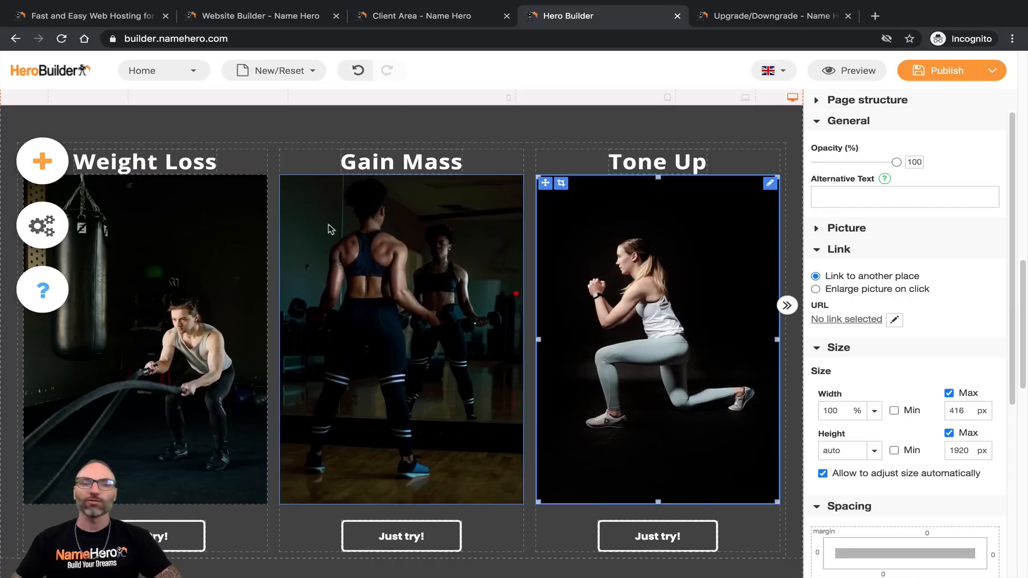
click(511, 222)
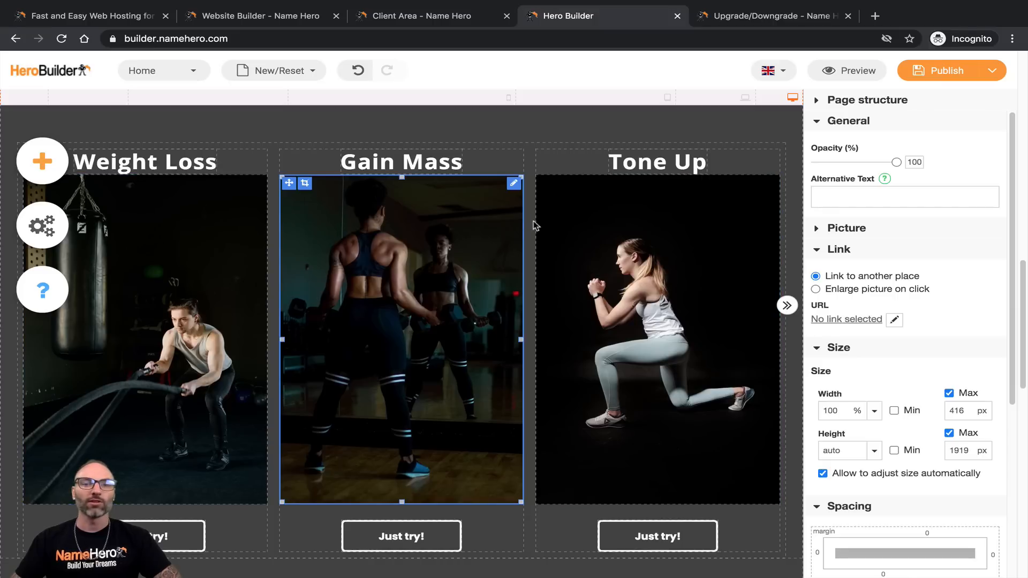
click(232, 222)
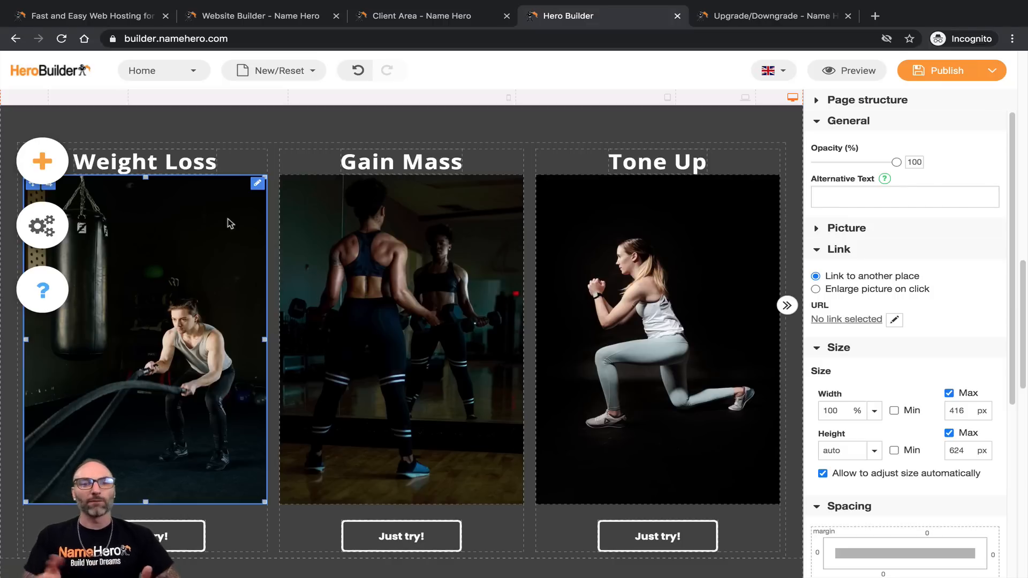
click(255, 184)
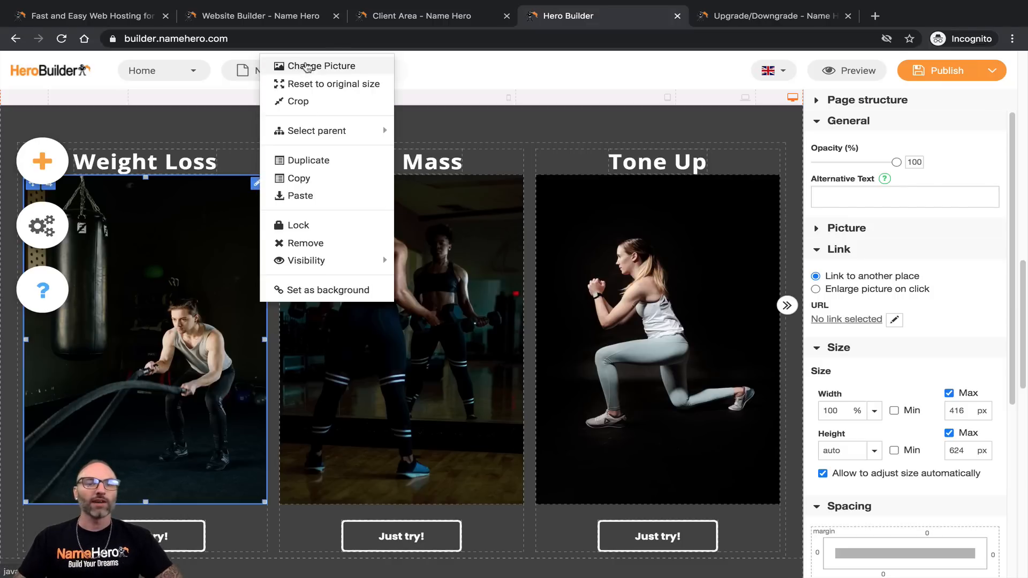
click(306, 65)
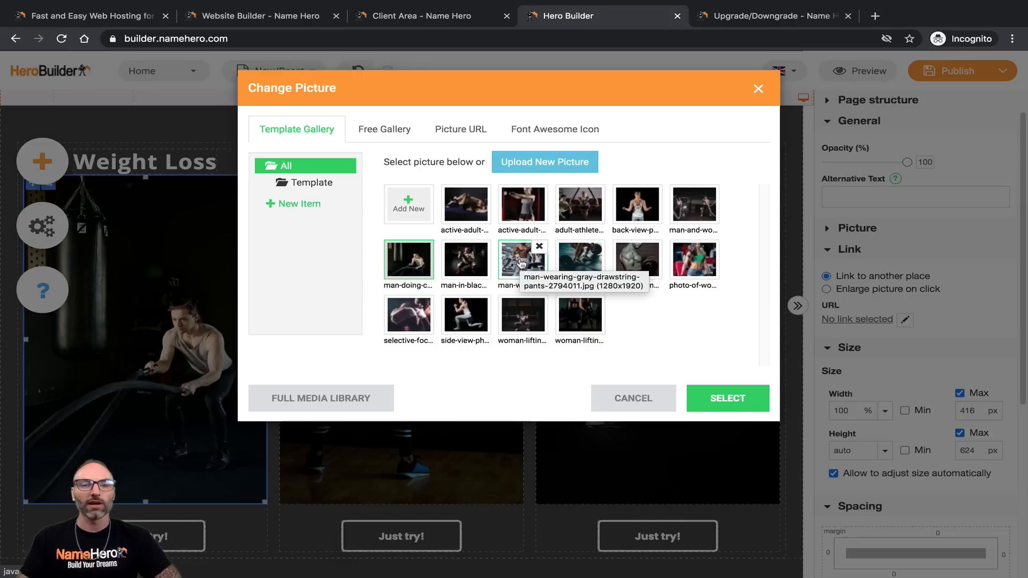
click(520, 169)
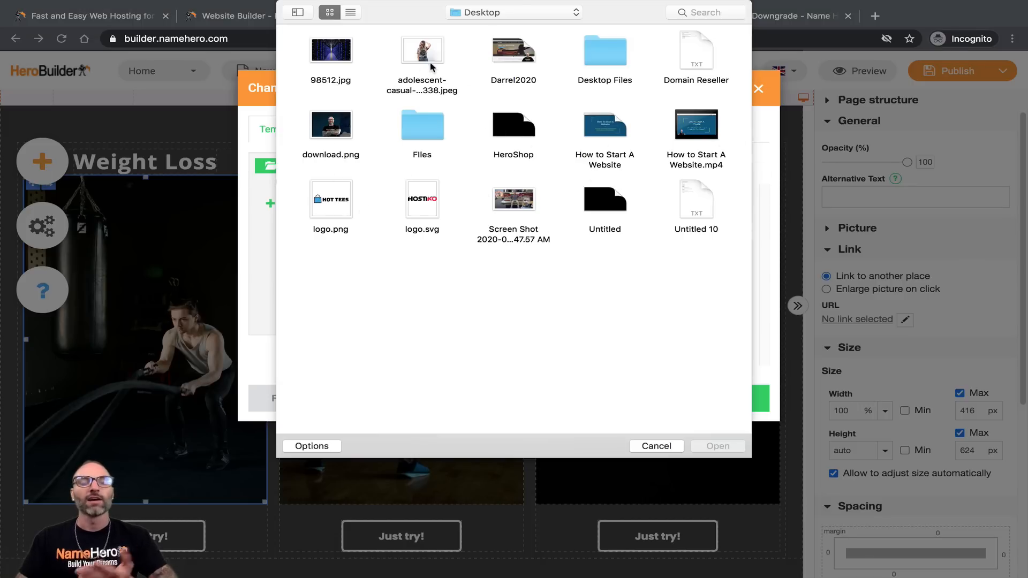
click(657, 445)
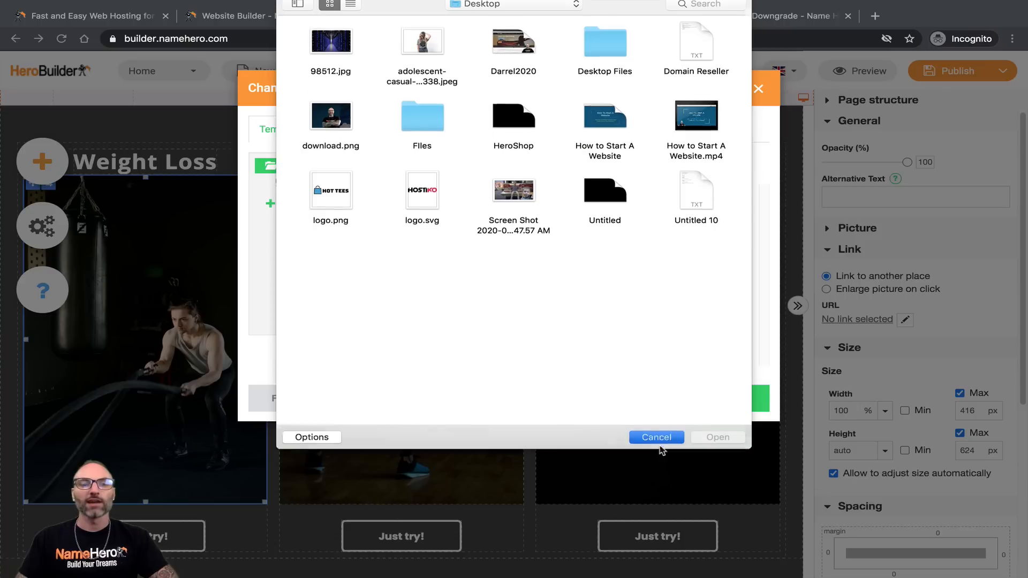
click(382, 133)
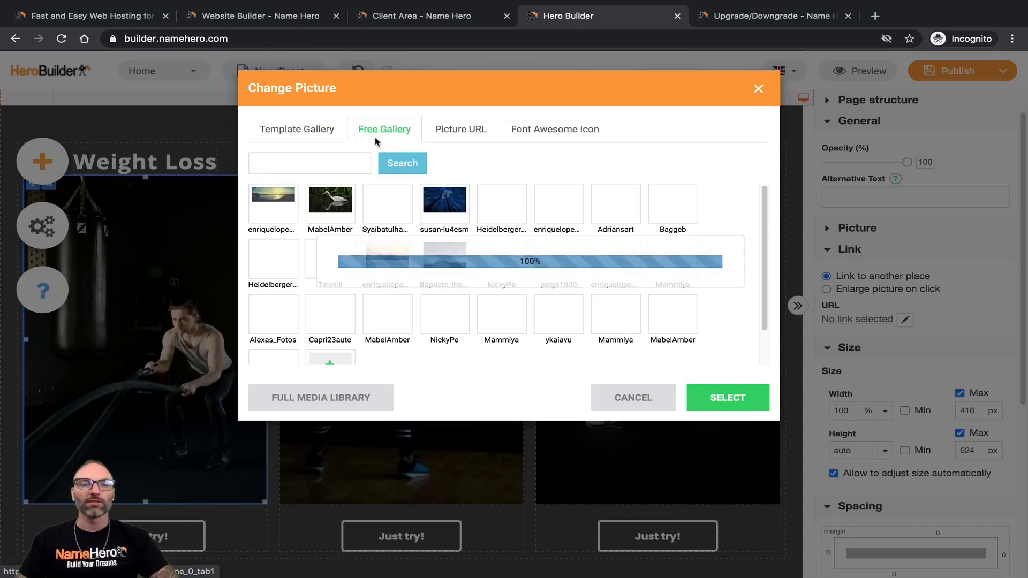
scroll(383, 221, down, 1)
scroll(382, 221, up, 1)
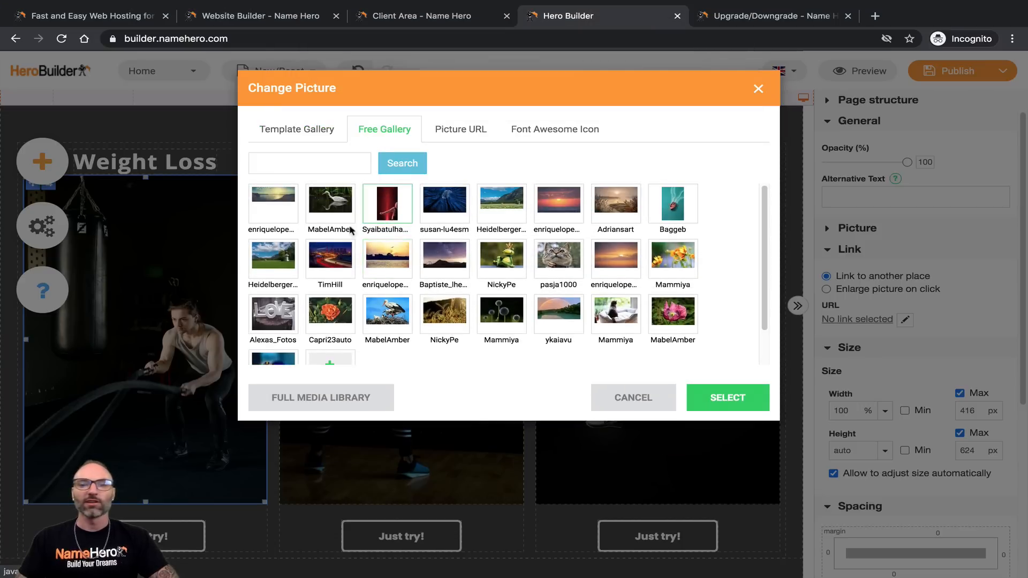
click(474, 135)
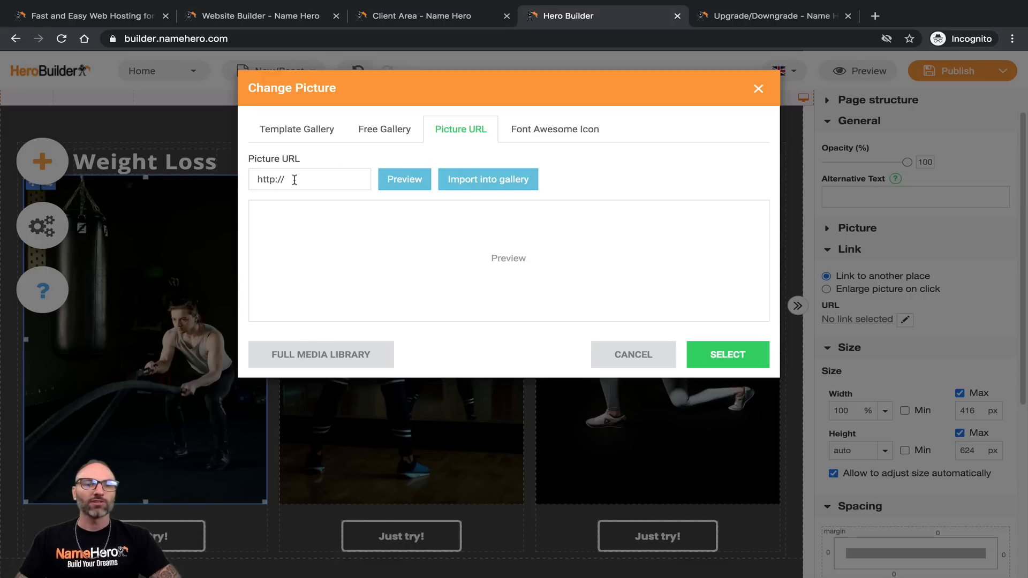
drag(294, 180, 262, 180)
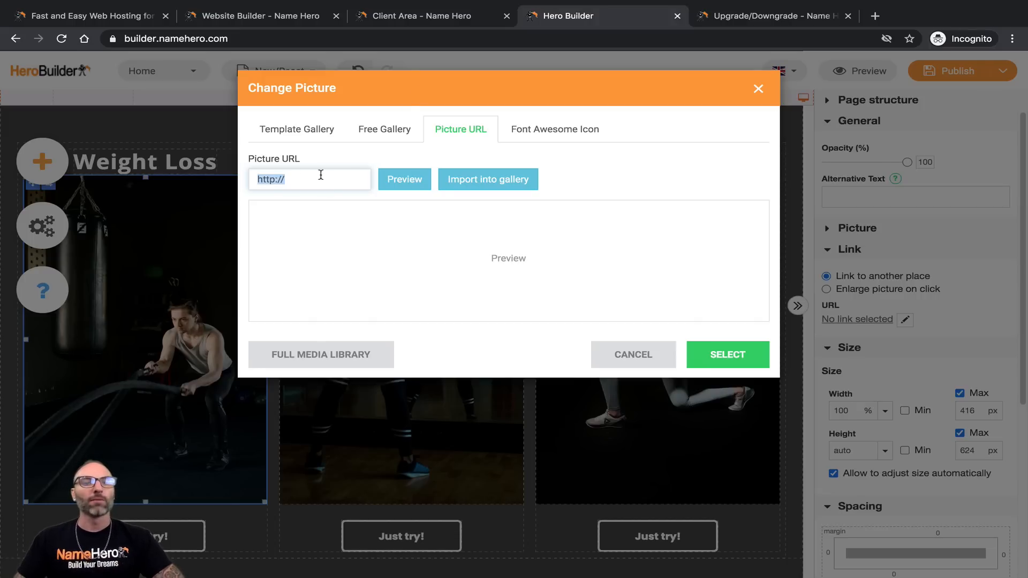
click(528, 130)
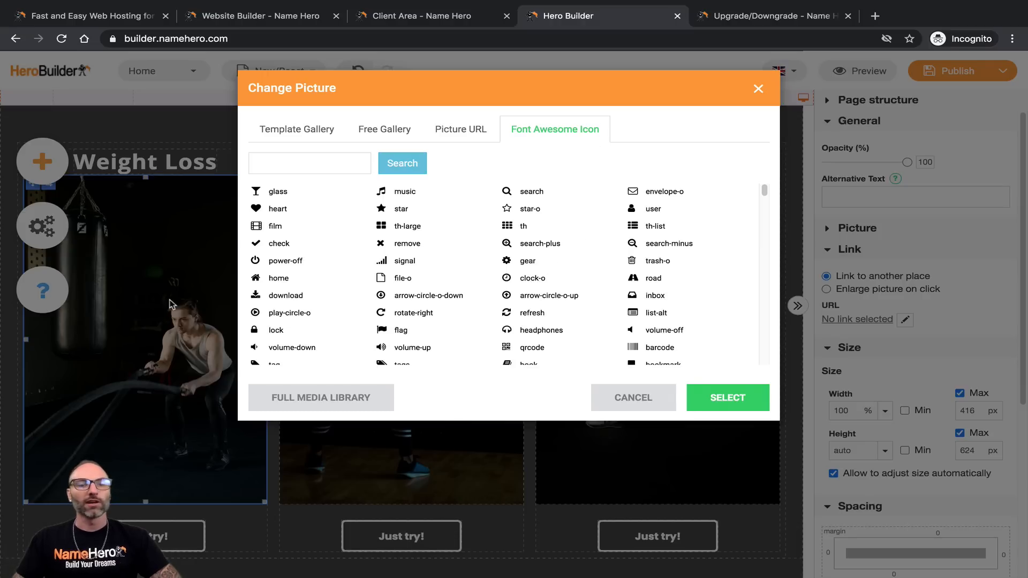
scroll(447, 297, down, 15)
scroll(453, 289, up, 10)
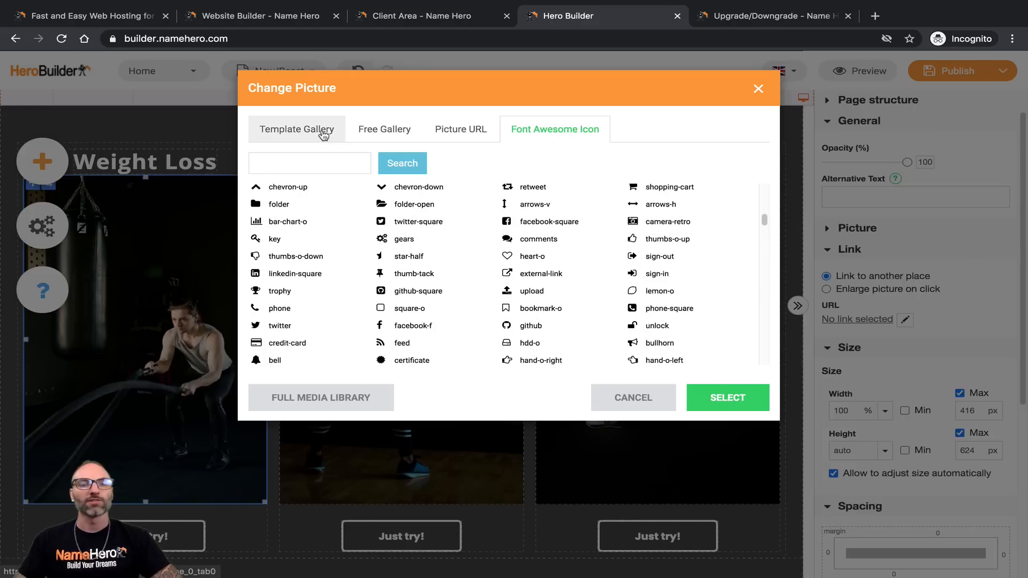
click(323, 134)
click(633, 397)
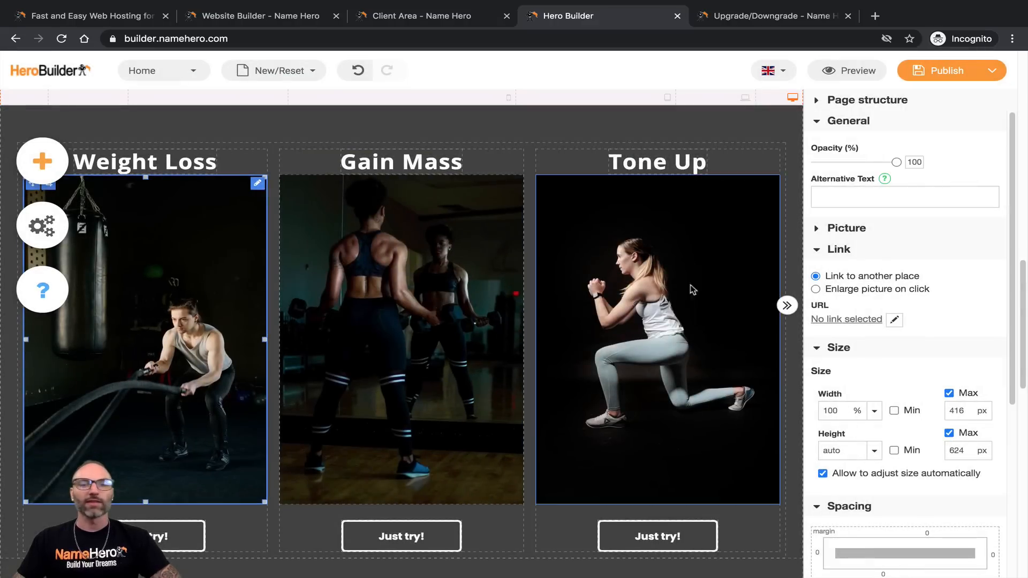
Step: Select the first 'Just try!' button and scroll through its Text, Font and Background properties
scroll(314, 438, down, 2)
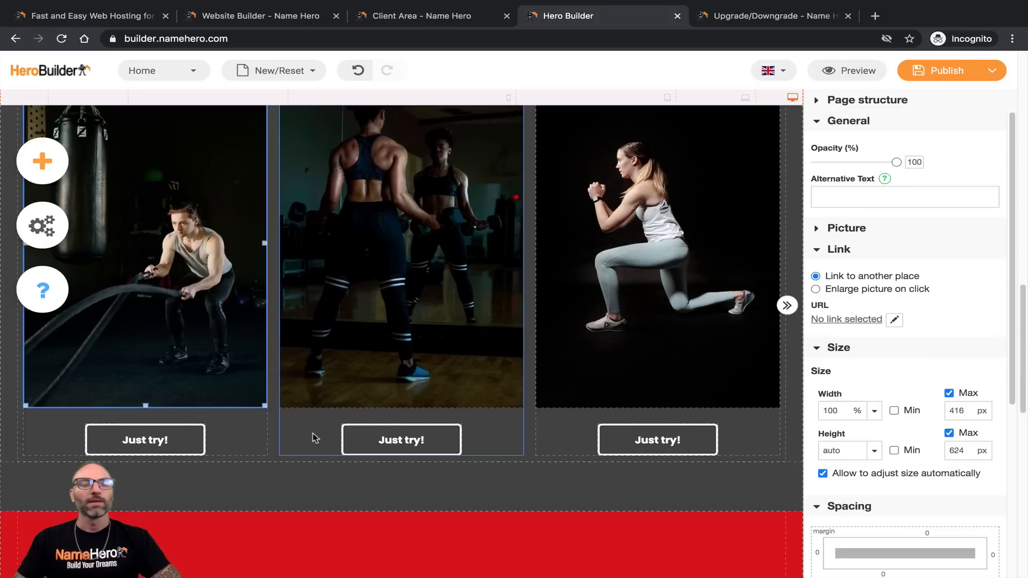
scroll(287, 429, up, 2)
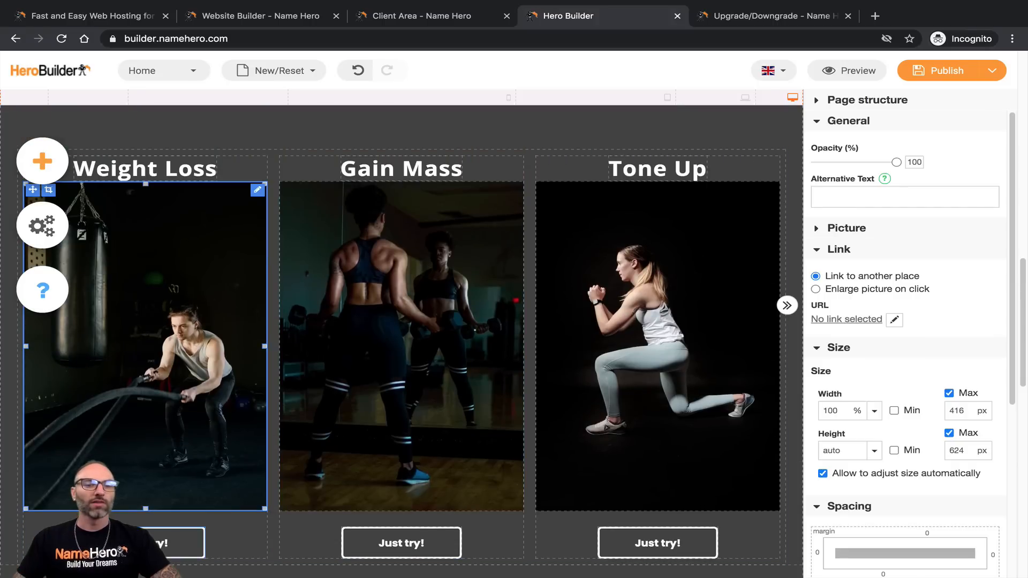
click(172, 545)
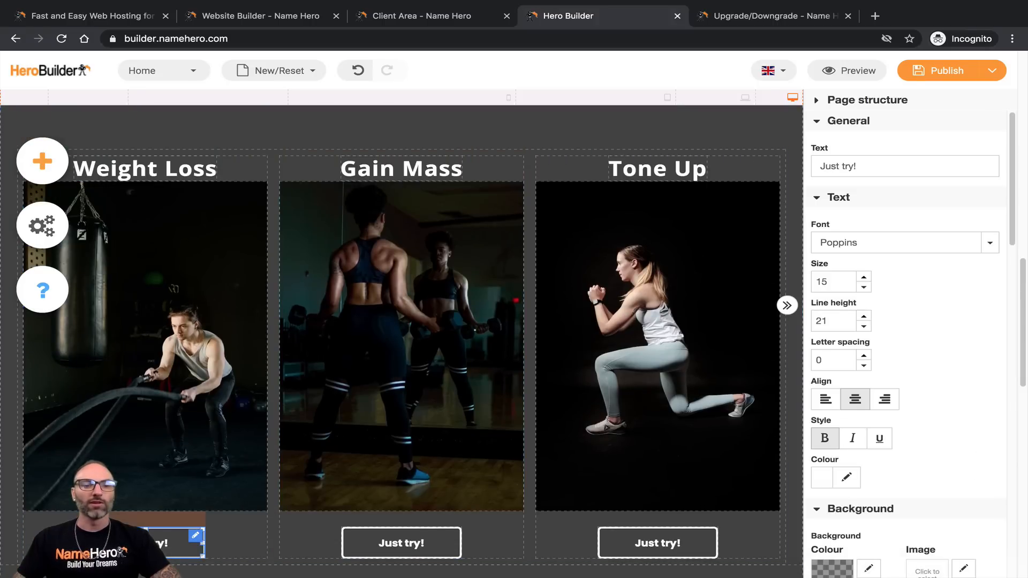
scroll(250, 435, up, 8)
scroll(321, 386, down, 8)
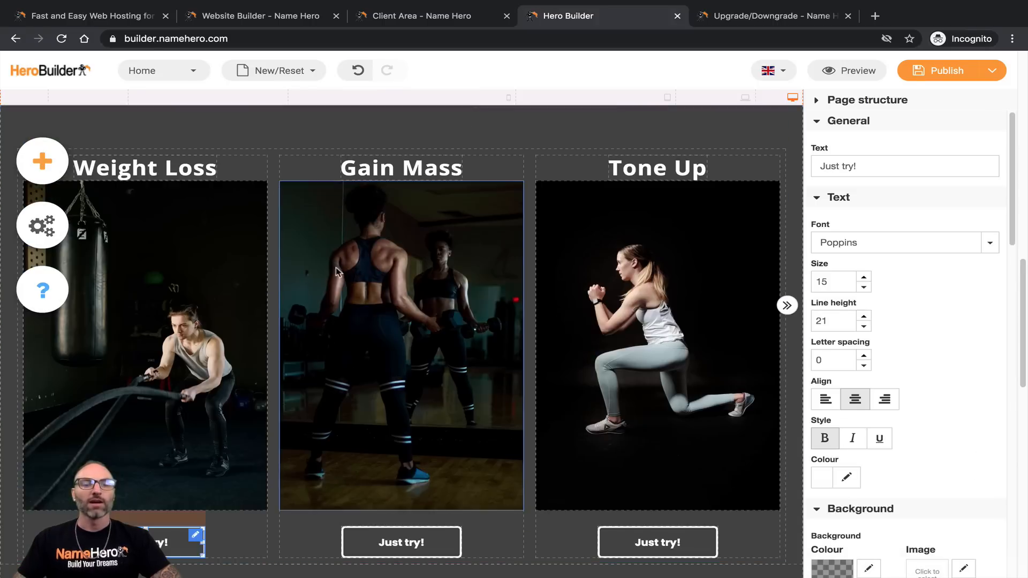
scroll(125, 449, down, 1)
scroll(125, 448, down, 2)
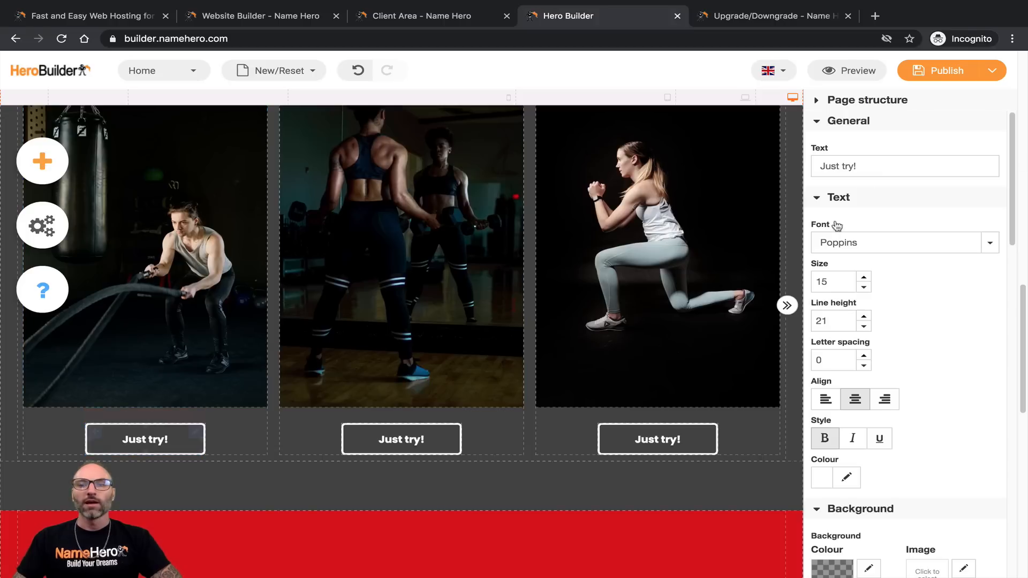
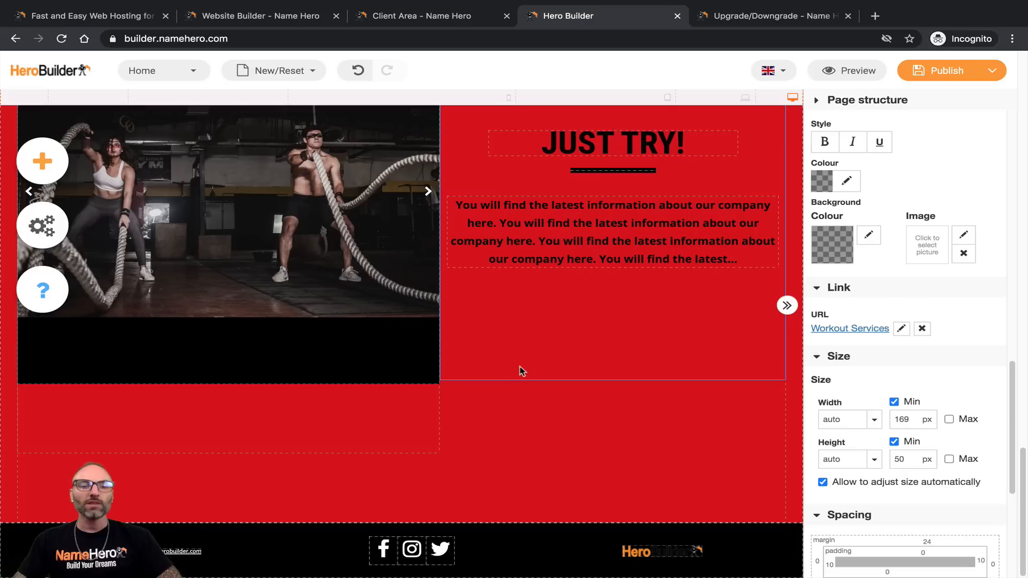
Step: Select the image slideshow beside the JUST TRY! text to show its properties
click(210, 296)
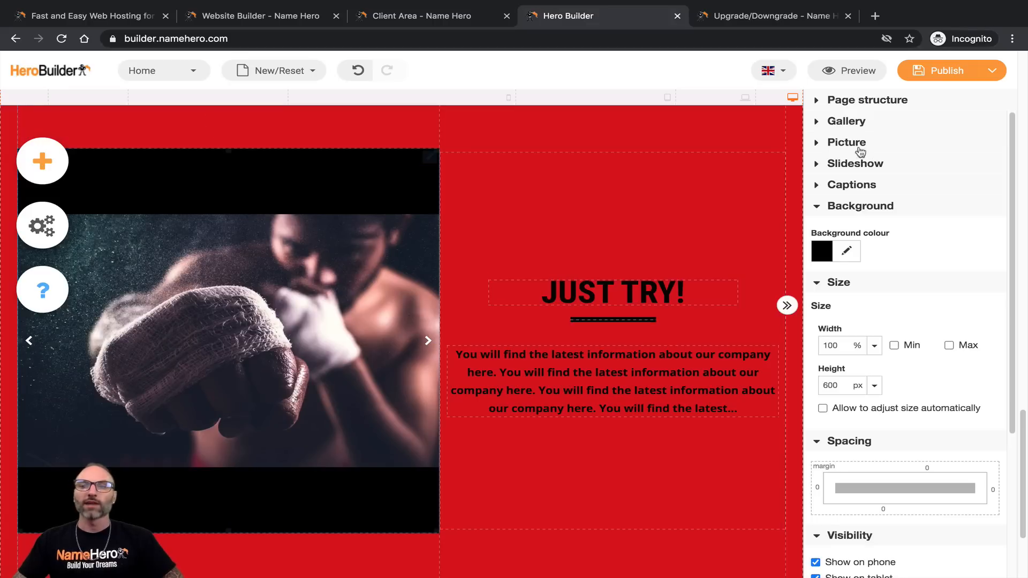
Step: Try the Masonry, Thumbnails and List layouts, keep Slideshow, and expand the Picture settings
click(828, 123)
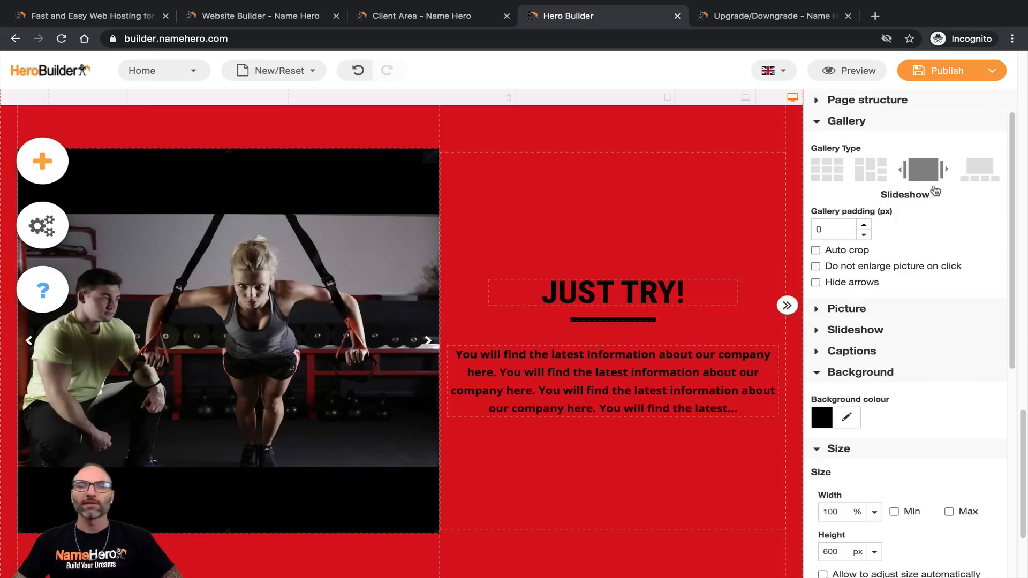
click(871, 170)
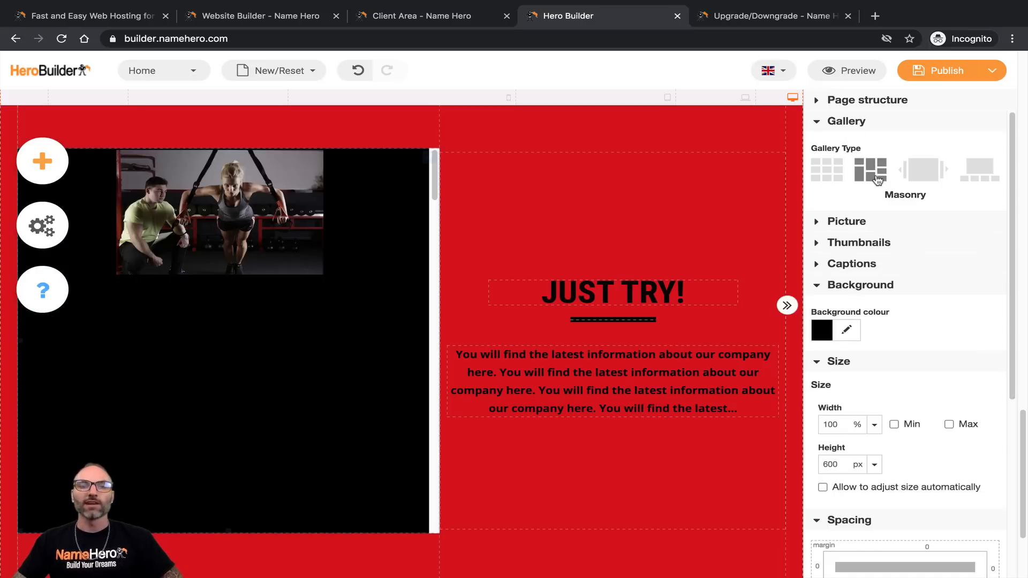
click(838, 178)
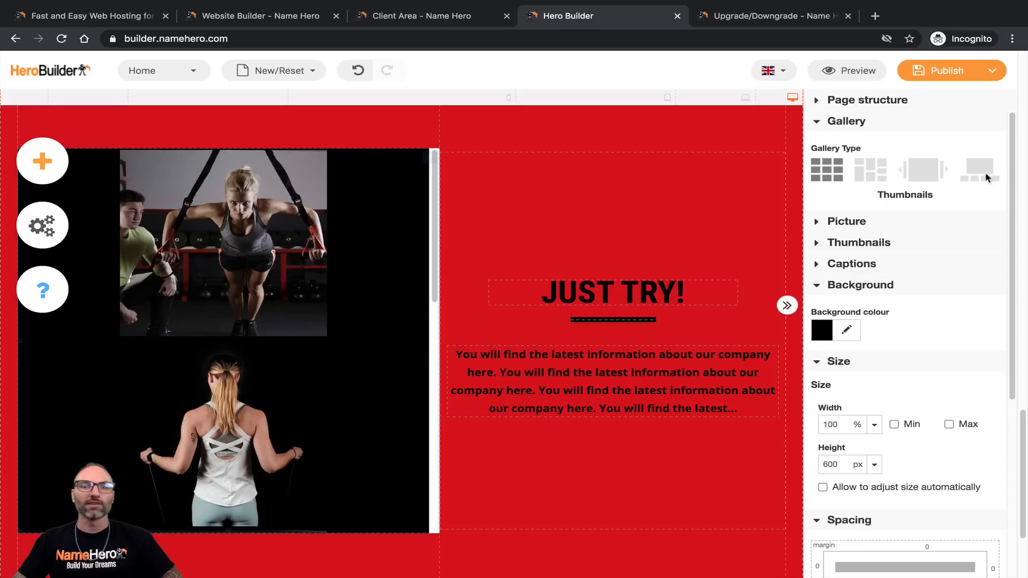
click(990, 175)
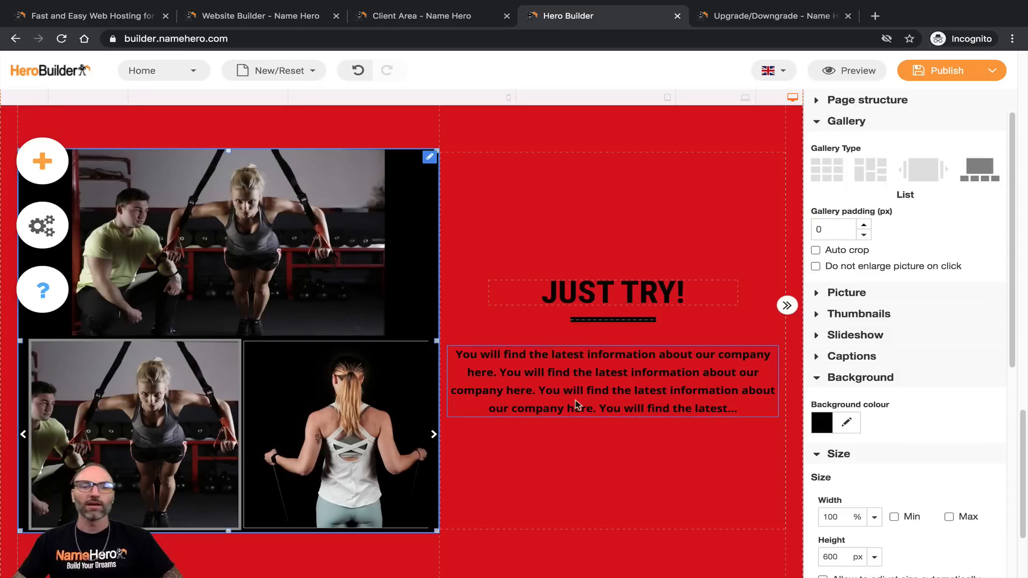
click(923, 168)
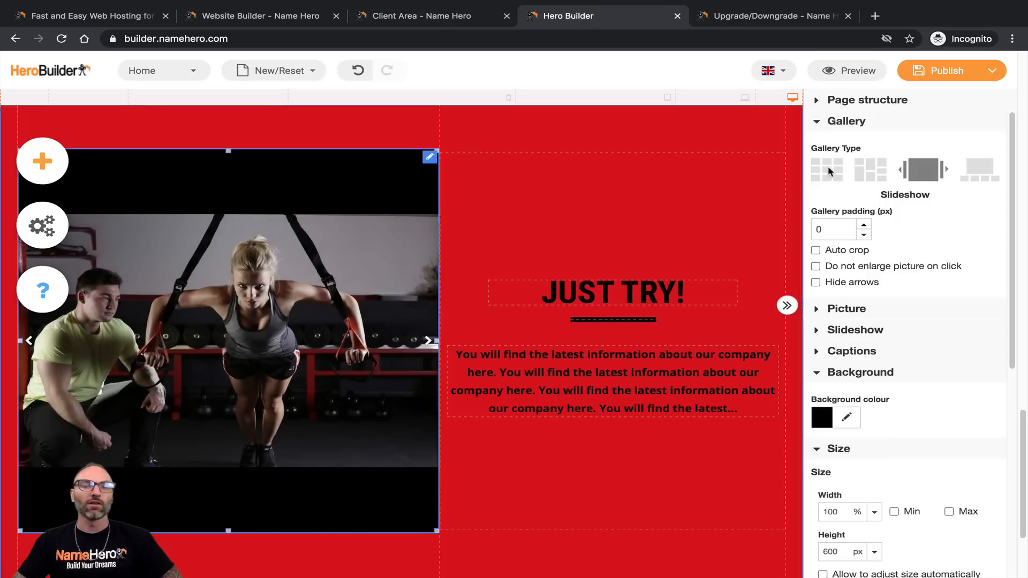
click(870, 169)
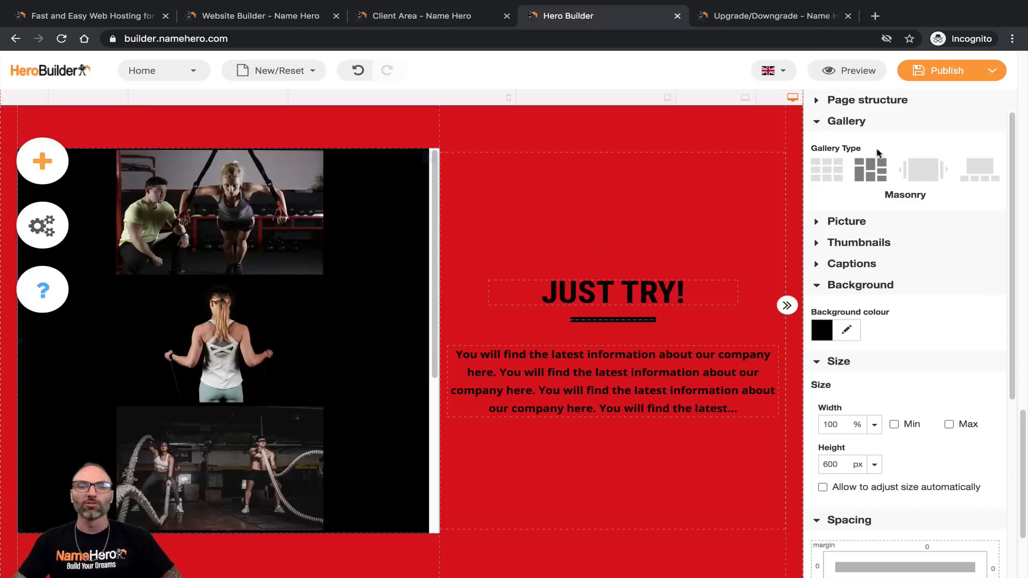
click(824, 174)
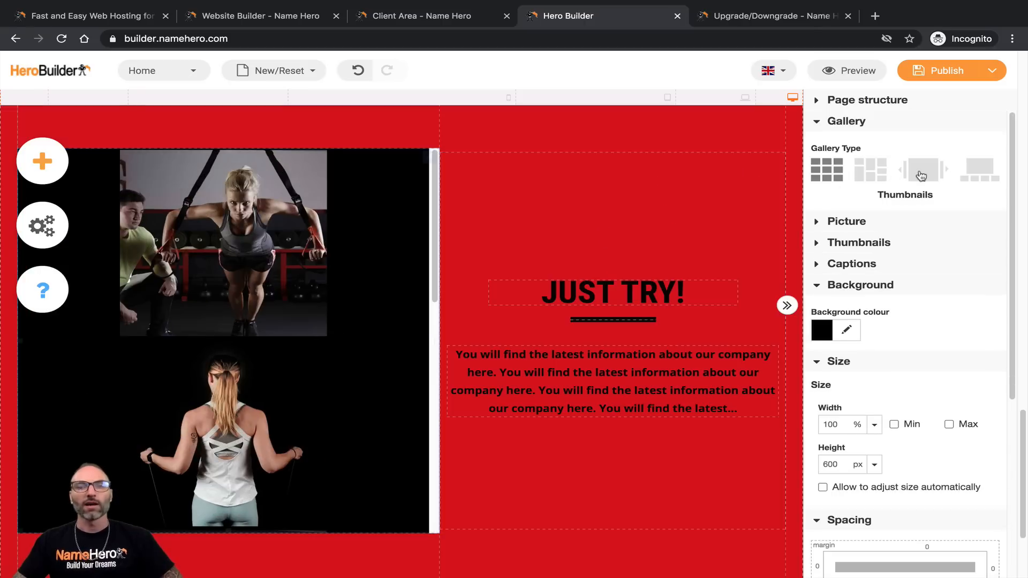
click(936, 174)
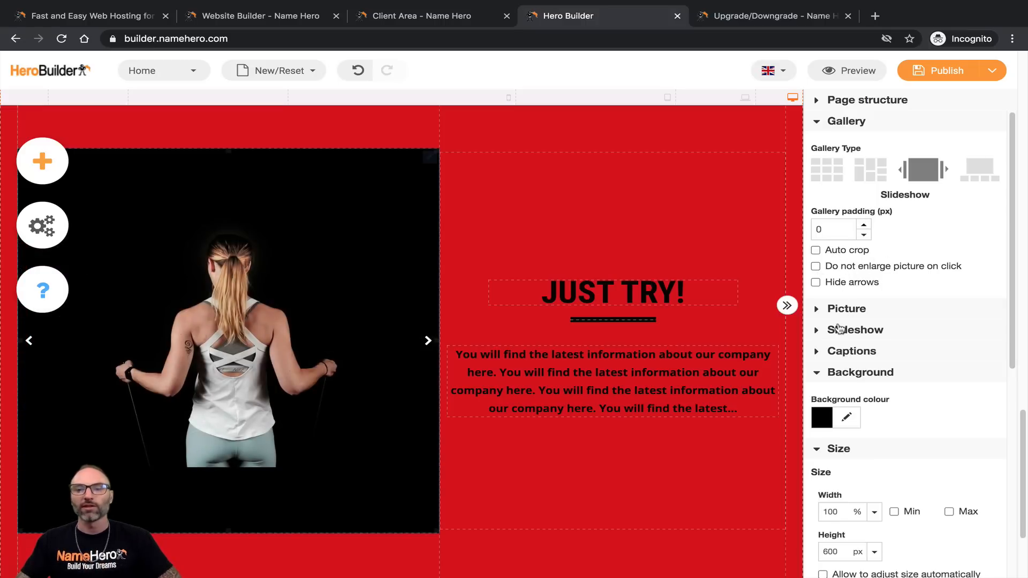
click(824, 318)
scroll(857, 308, down, 2)
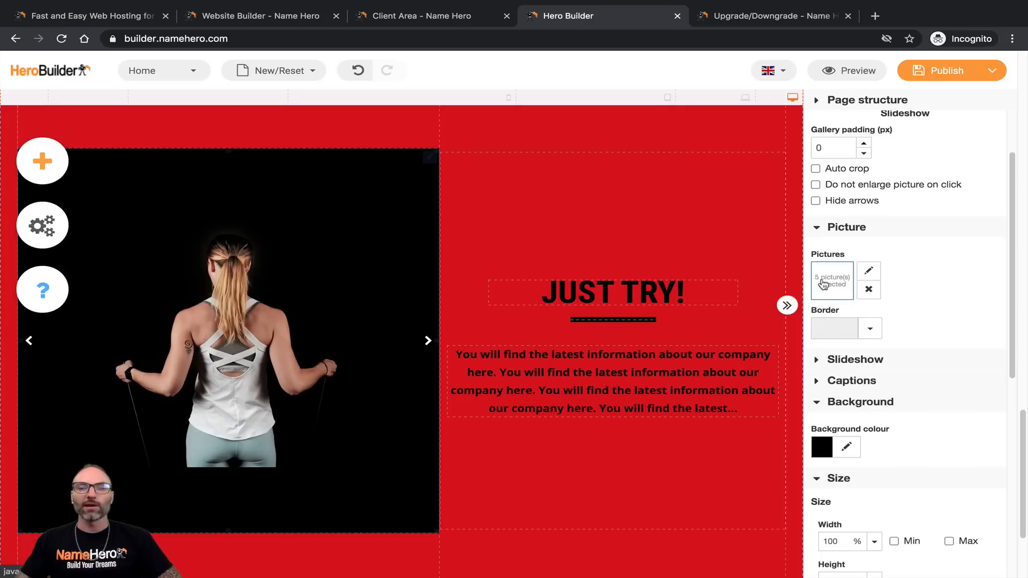
Step: Give the first slideshow picture the title 'Our Clients' in the picture manager
click(868, 272)
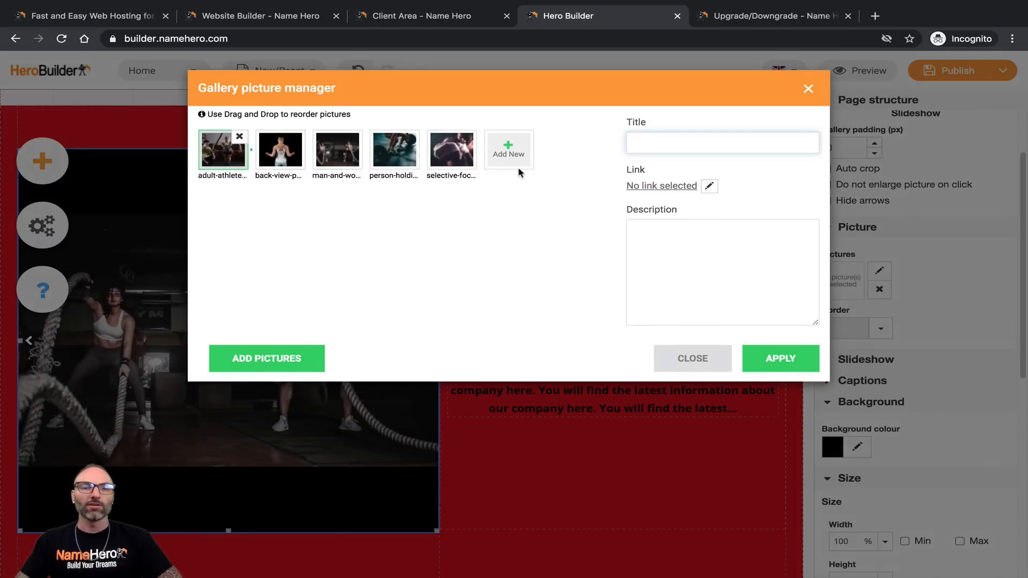
click(508, 156)
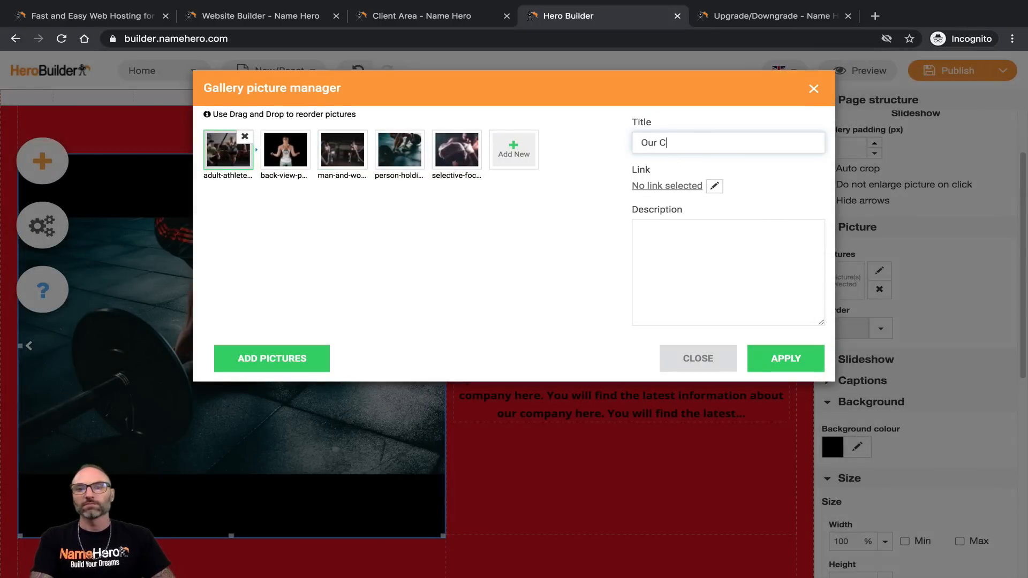
text(ts)
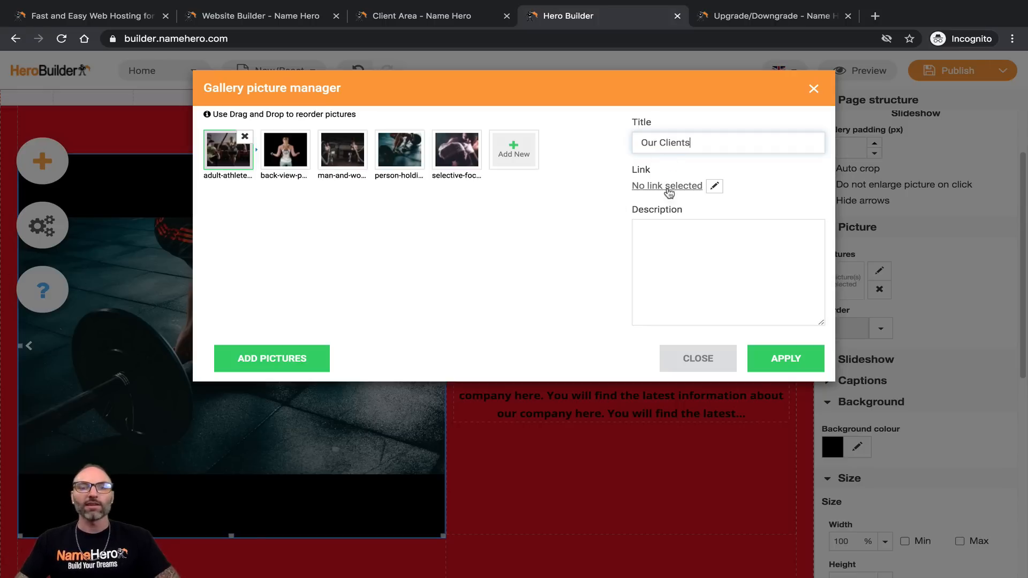
Step: Link the first picture to the Contact Me page and apply the changes
click(714, 186)
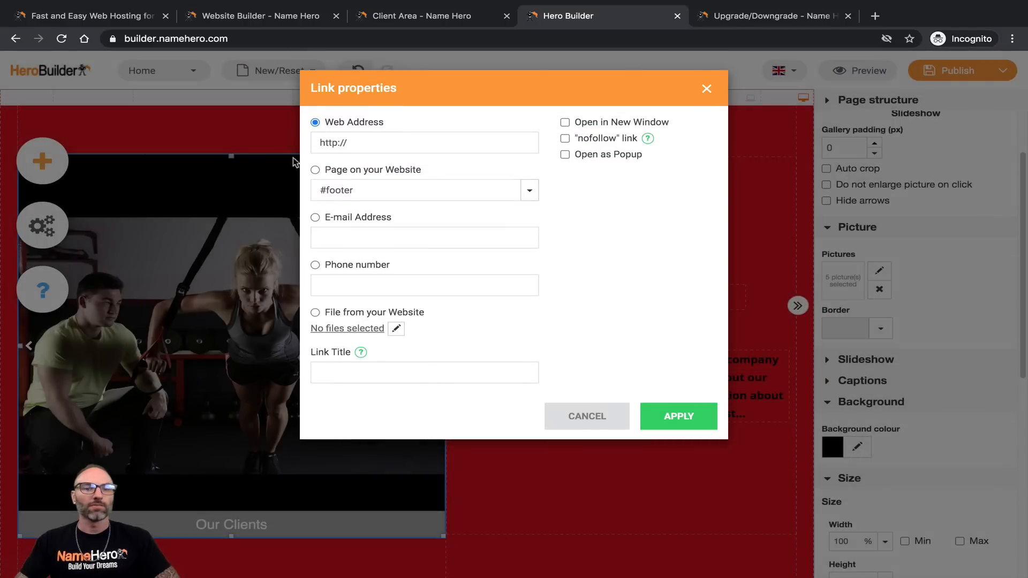
click(345, 172)
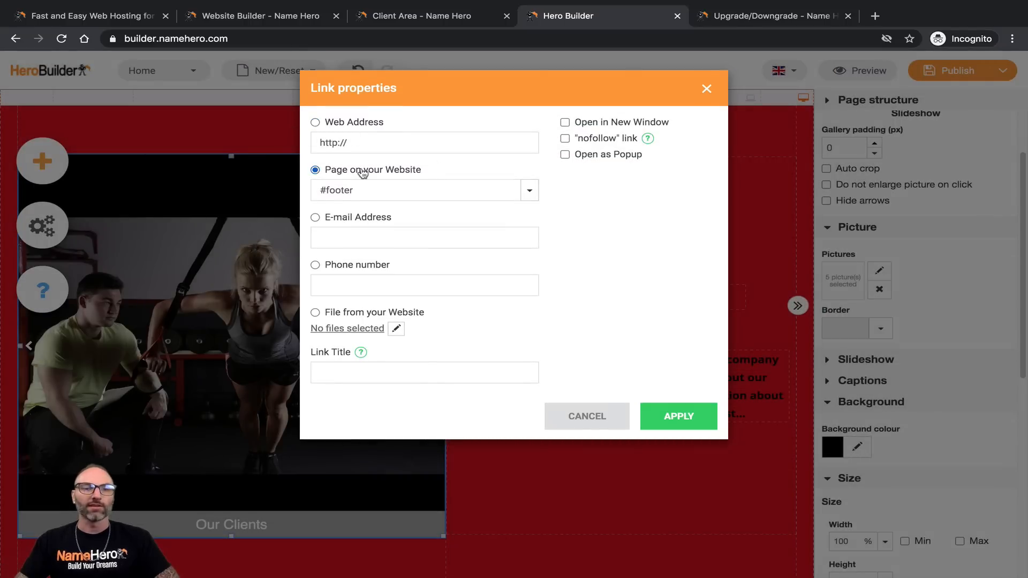
click(529, 190)
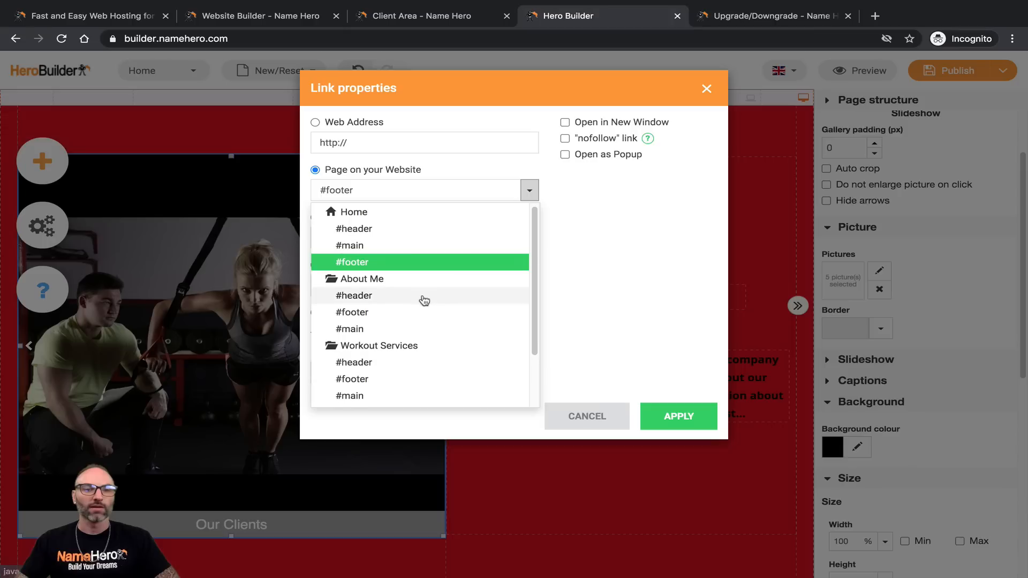
scroll(418, 306, down, 2)
click(393, 346)
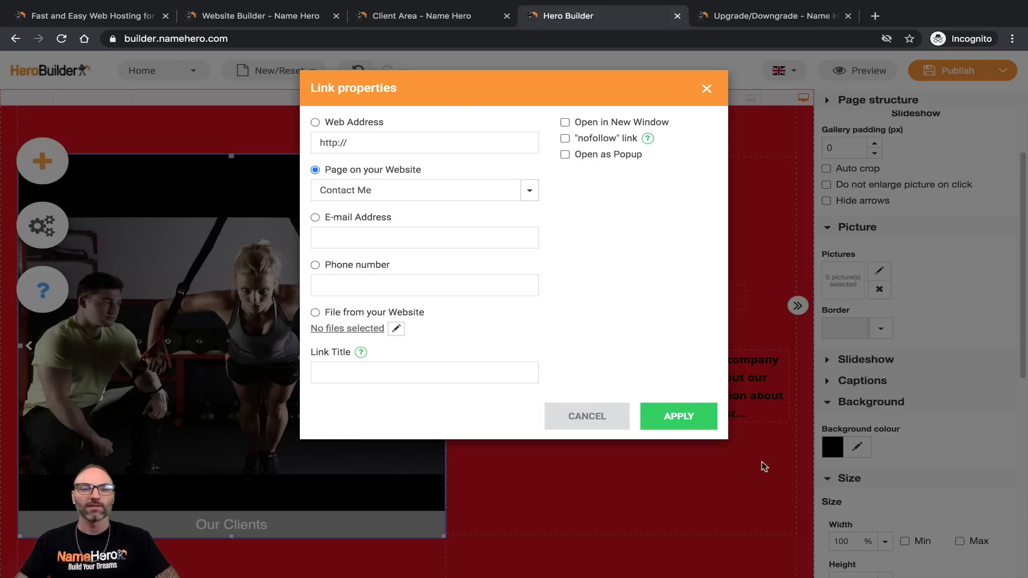
click(679, 416)
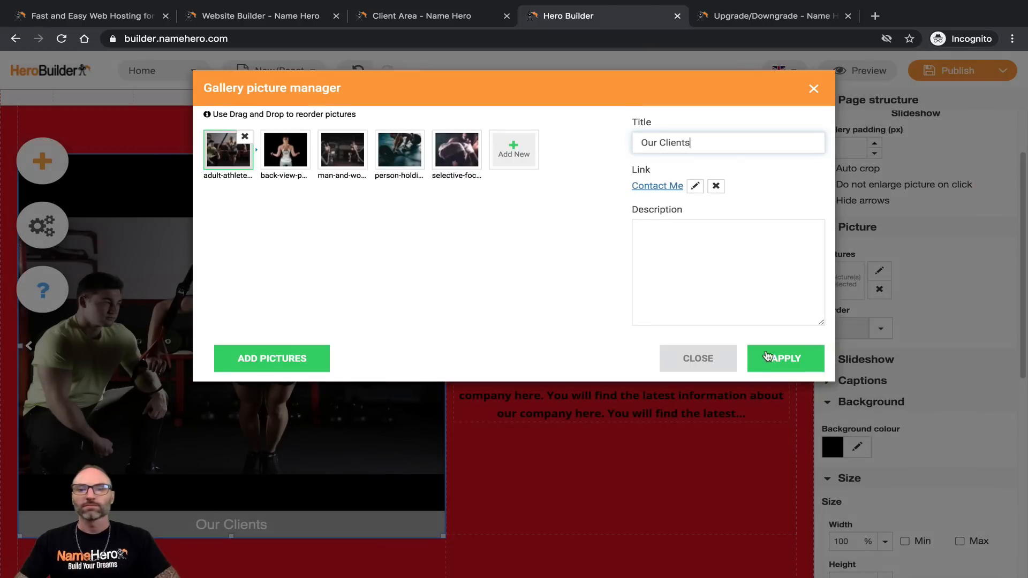
click(700, 247)
click(775, 371)
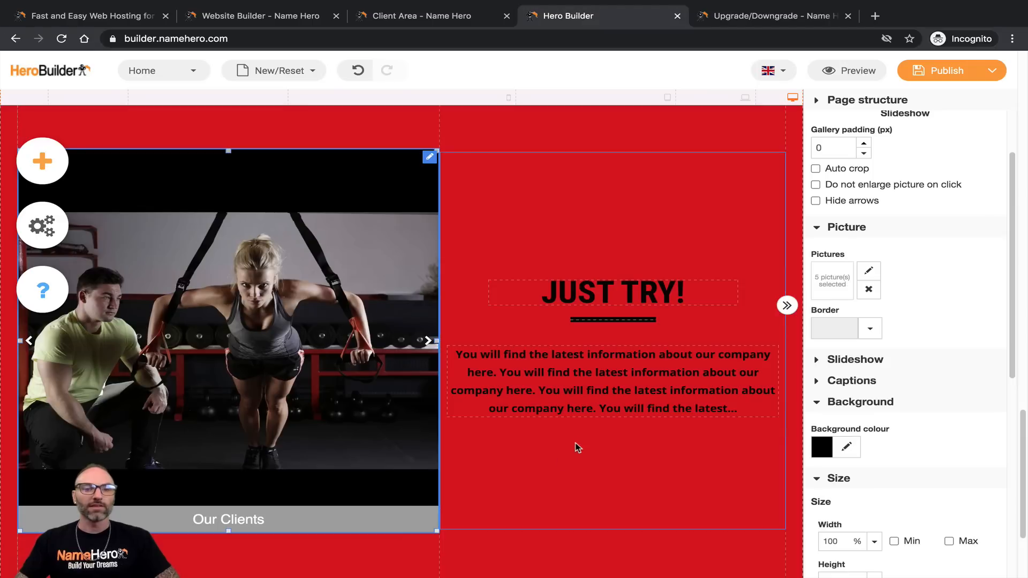
Step: Reselect the slideshow gallery and bring up its picture manager
click(576, 443)
drag(262, 512, 368, 482)
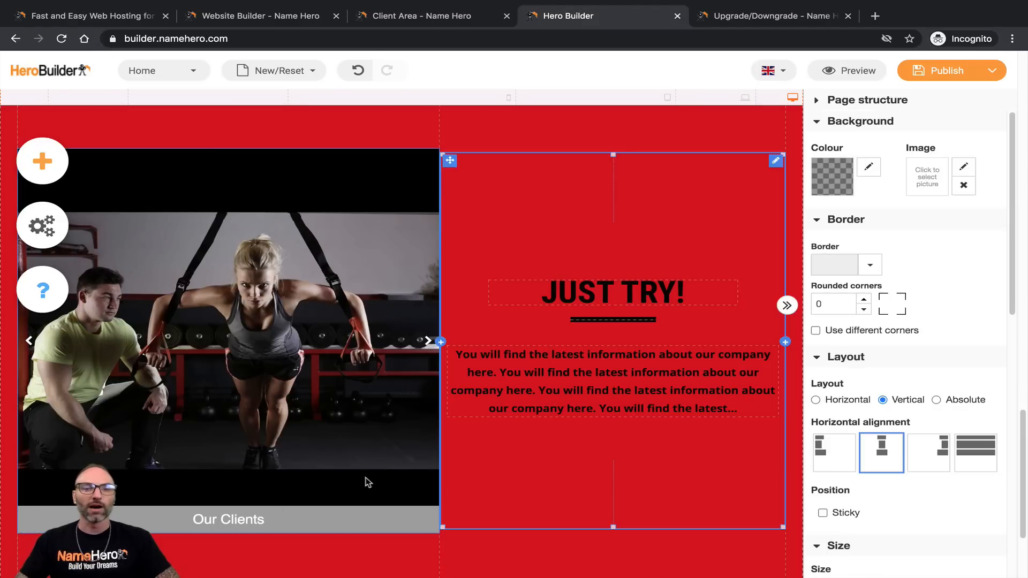
click(242, 521)
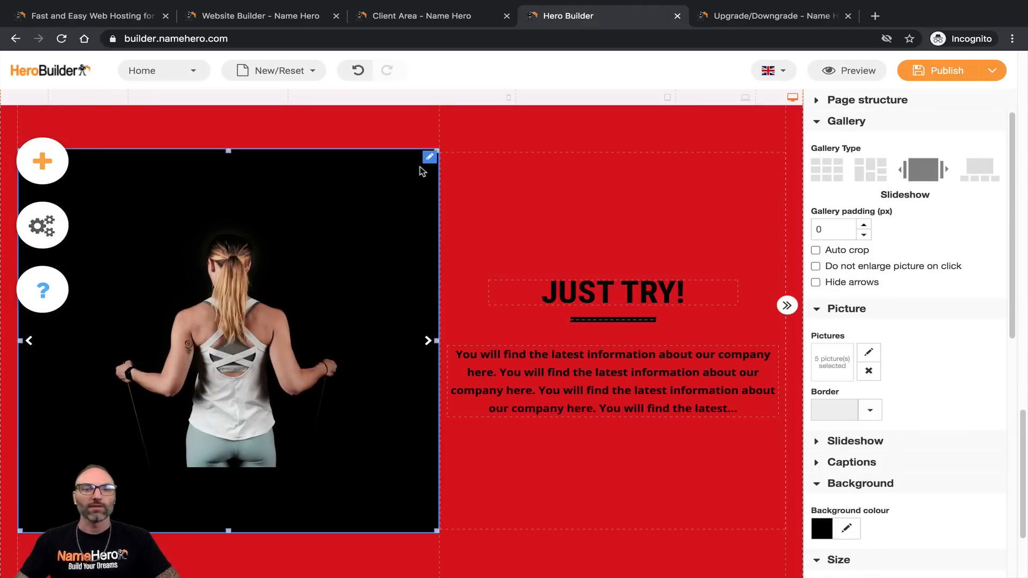
click(429, 157)
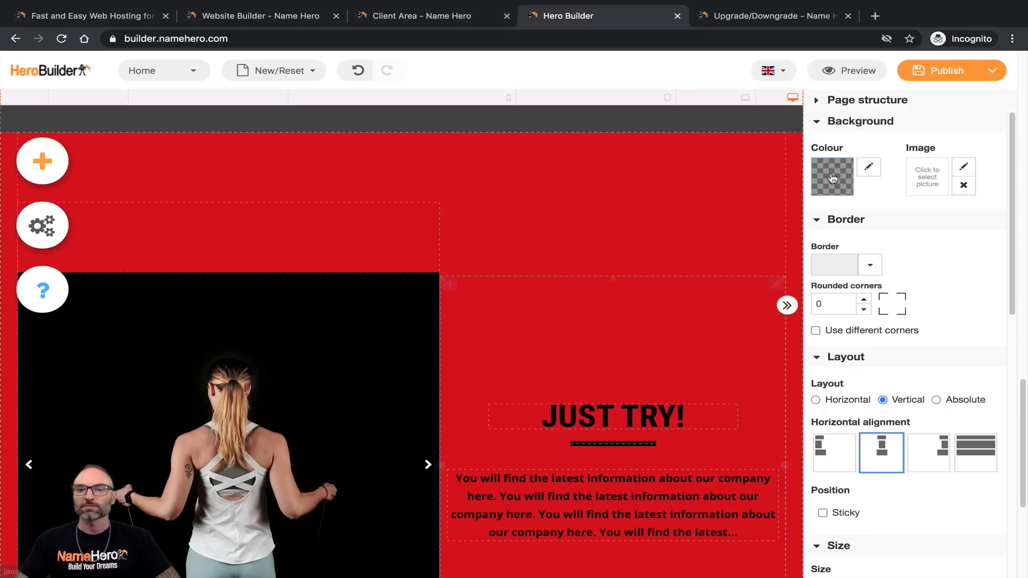
click(358, 314)
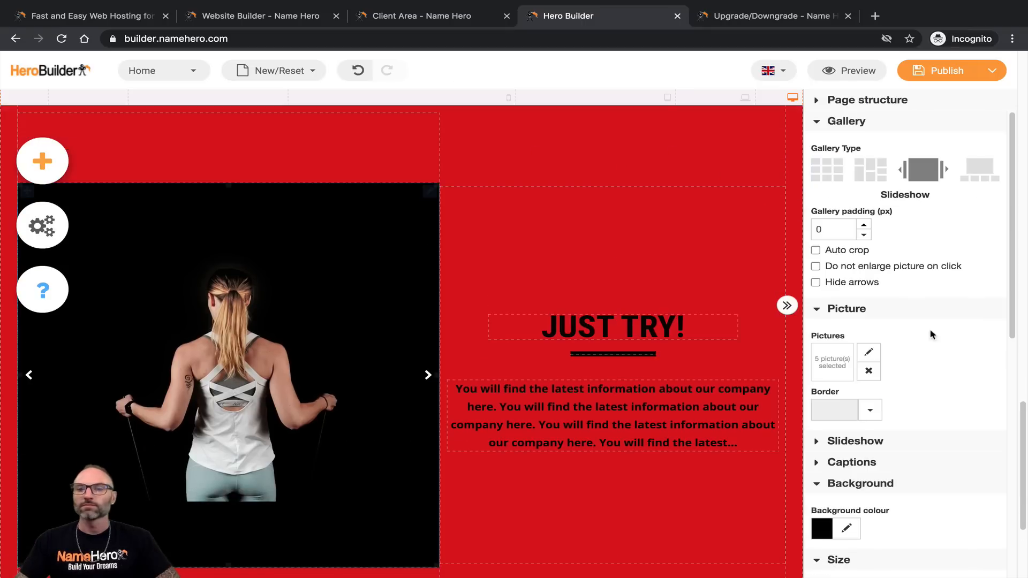
click(826, 352)
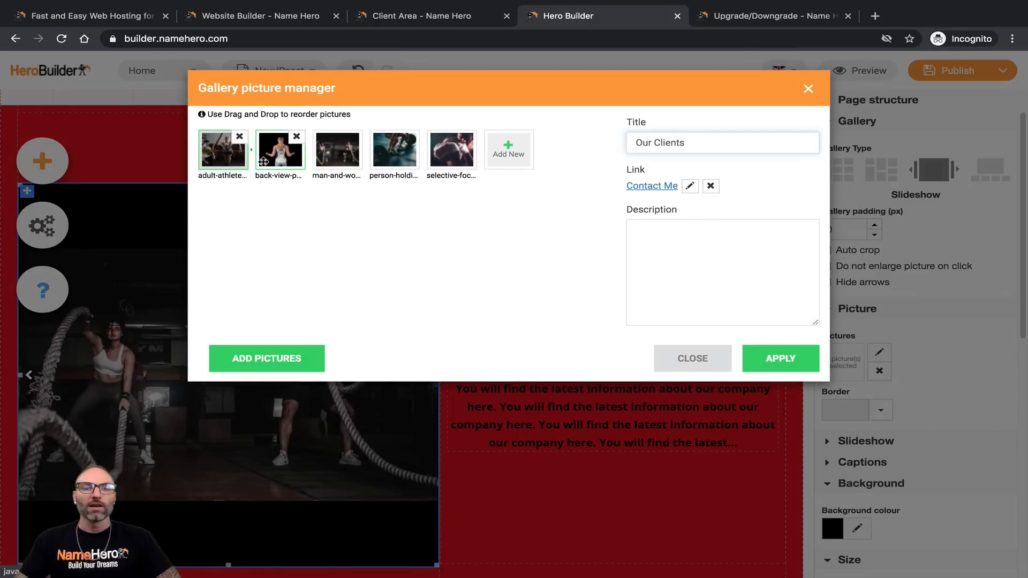
Step: Retitle the first picture from 'Our Clients' to 'Athletes', fixing its spelling
click(280, 155)
click(325, 167)
click(381, 166)
click(441, 164)
click(228, 158)
drag(739, 147, 600, 149)
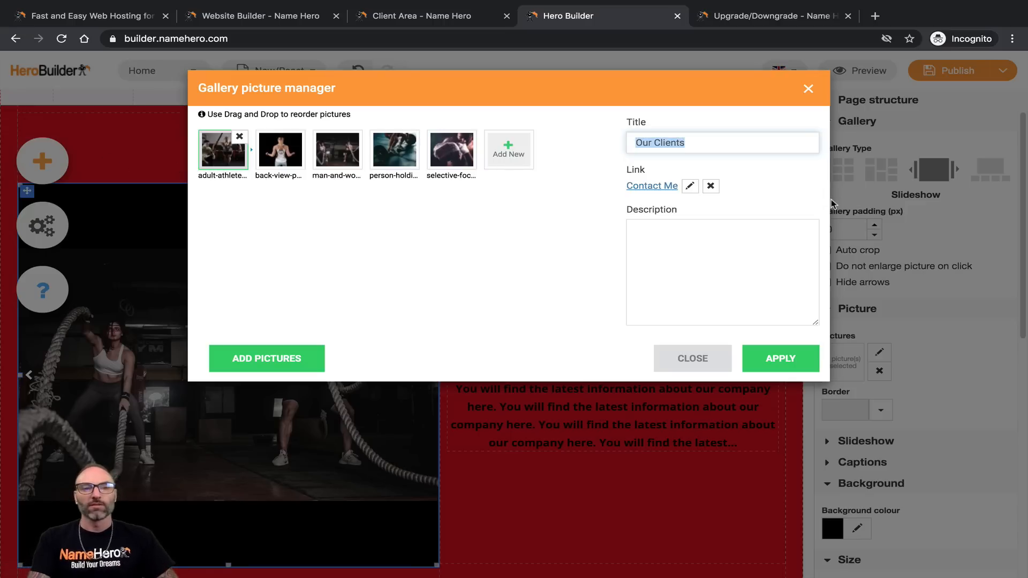
text(Atheletes)
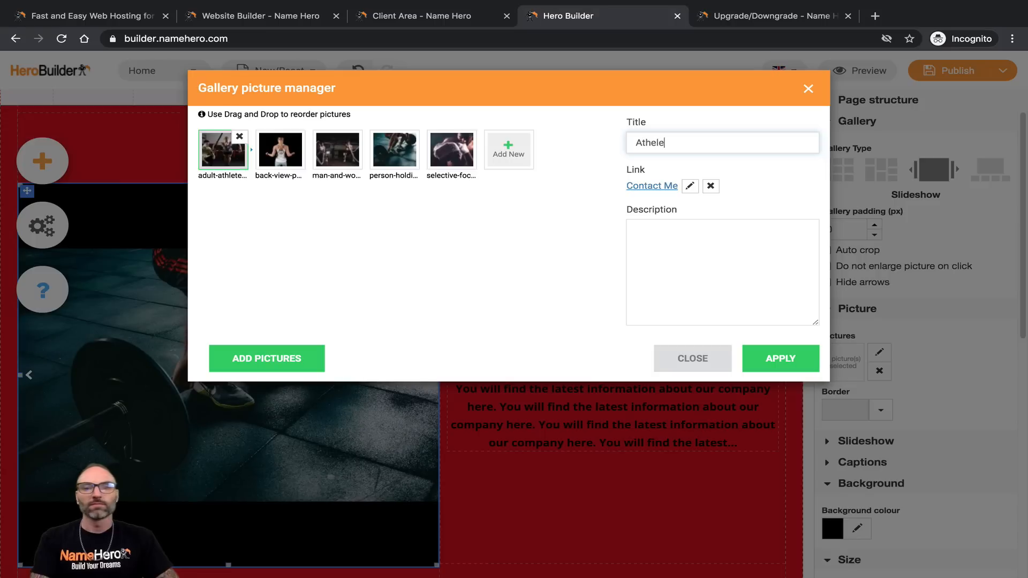
click(280, 150)
click(230, 159)
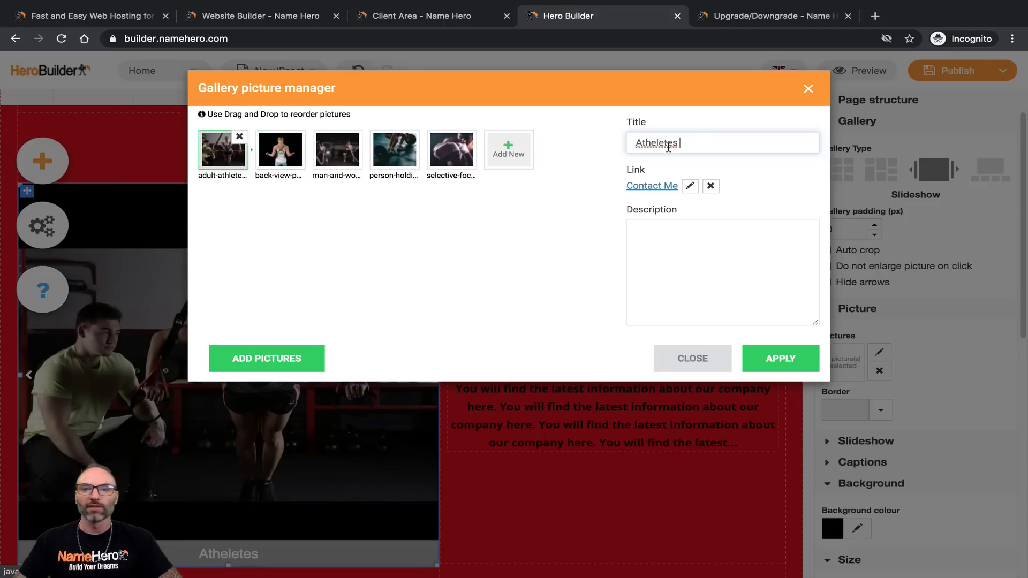
right_click(670, 145)
click(676, 153)
Step: Title the other pictures 'Getting Tone', 'Mass Building' and 'Be Healthier', then apply
click(280, 152)
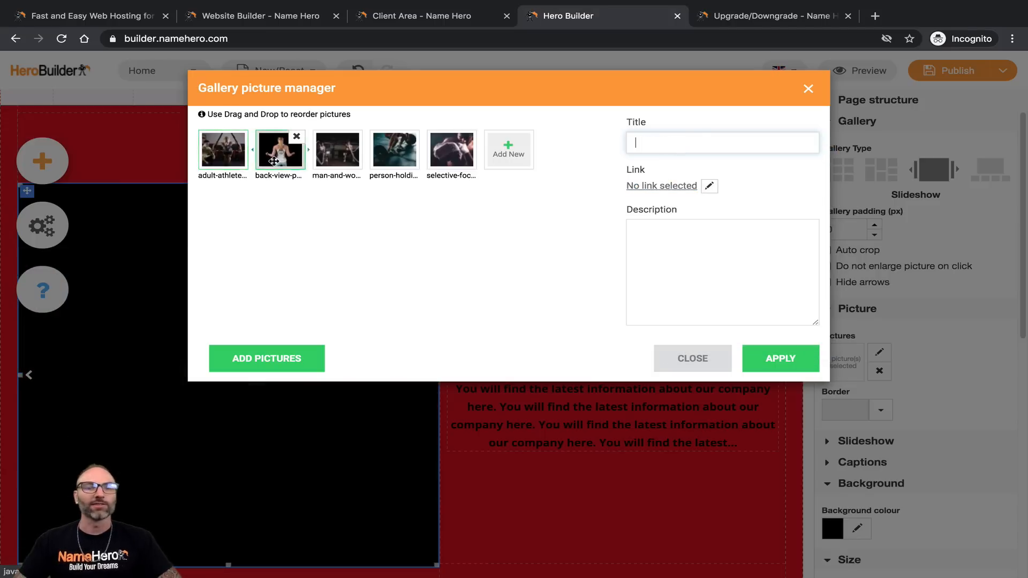
click(690, 146)
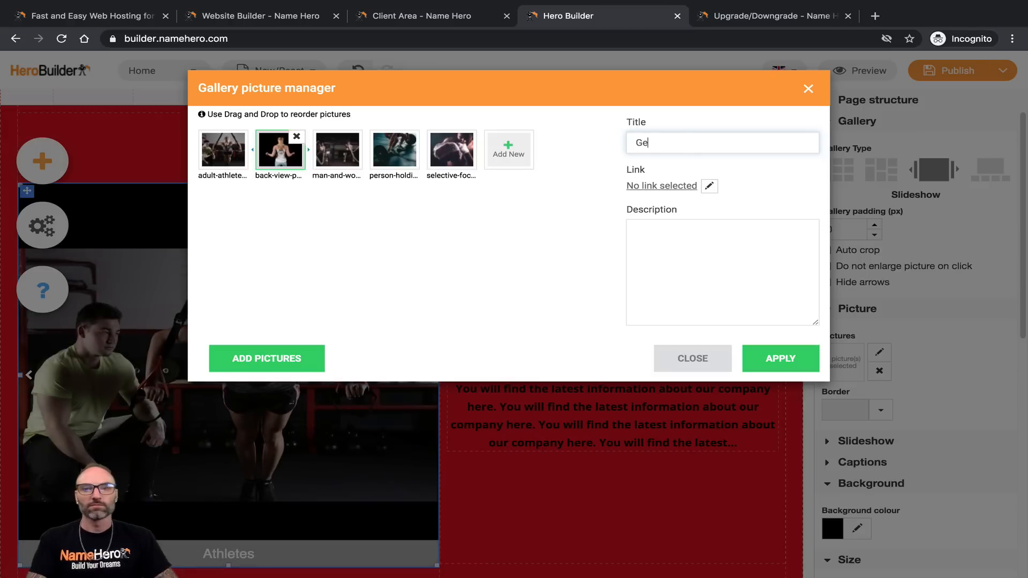
text(Getting Tone)
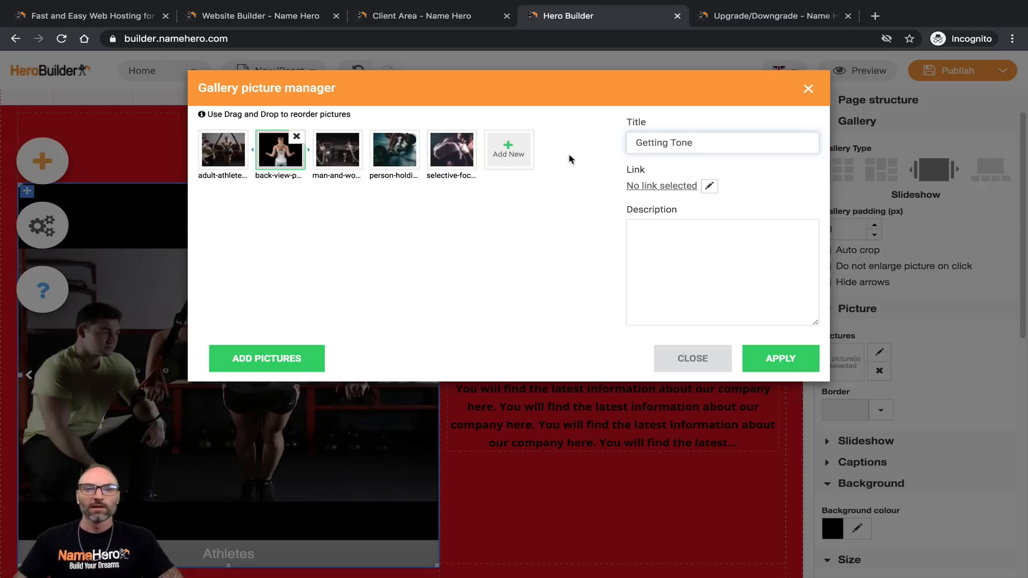
click(335, 155)
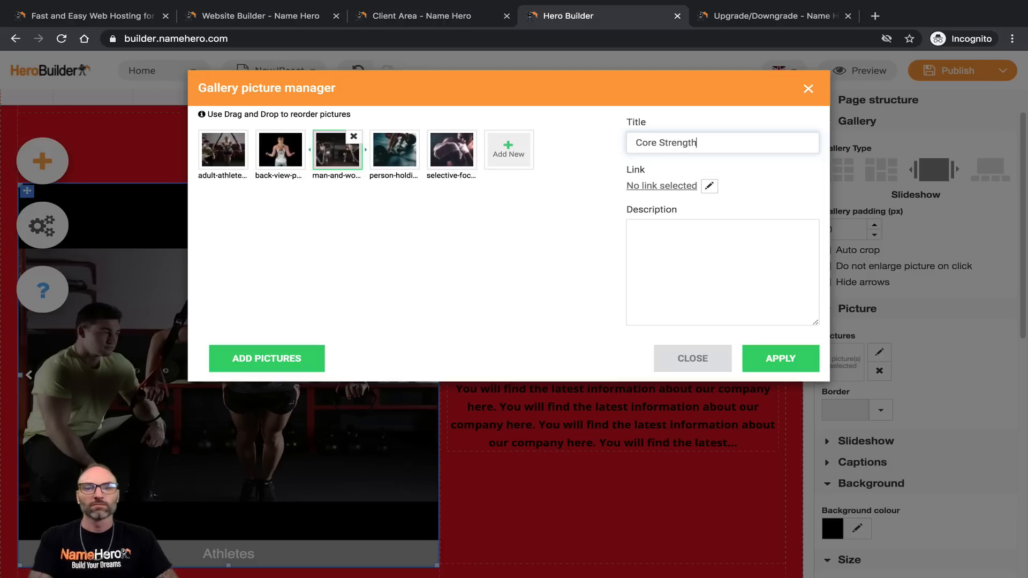
click(393, 151)
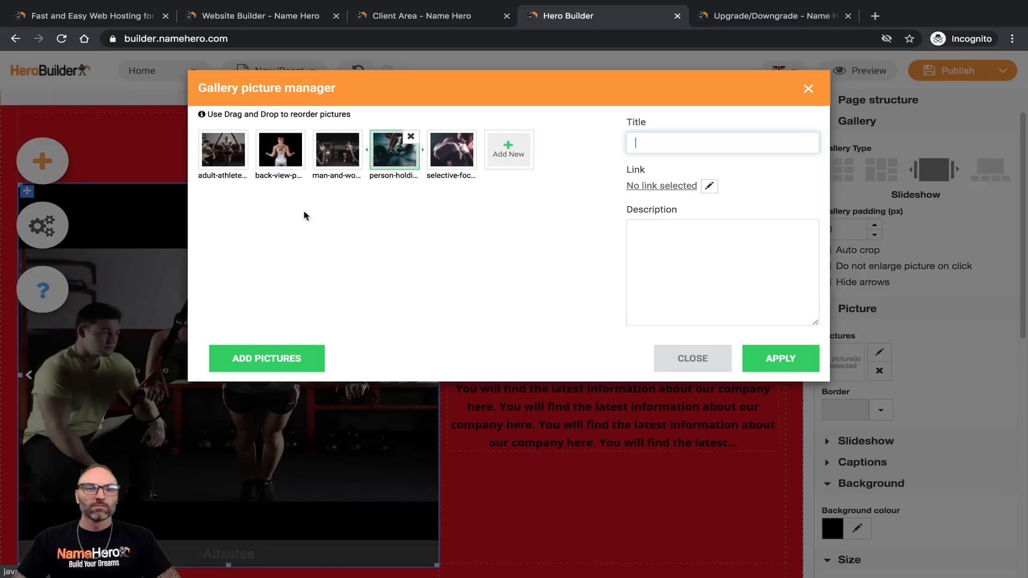
text(Mass Building)
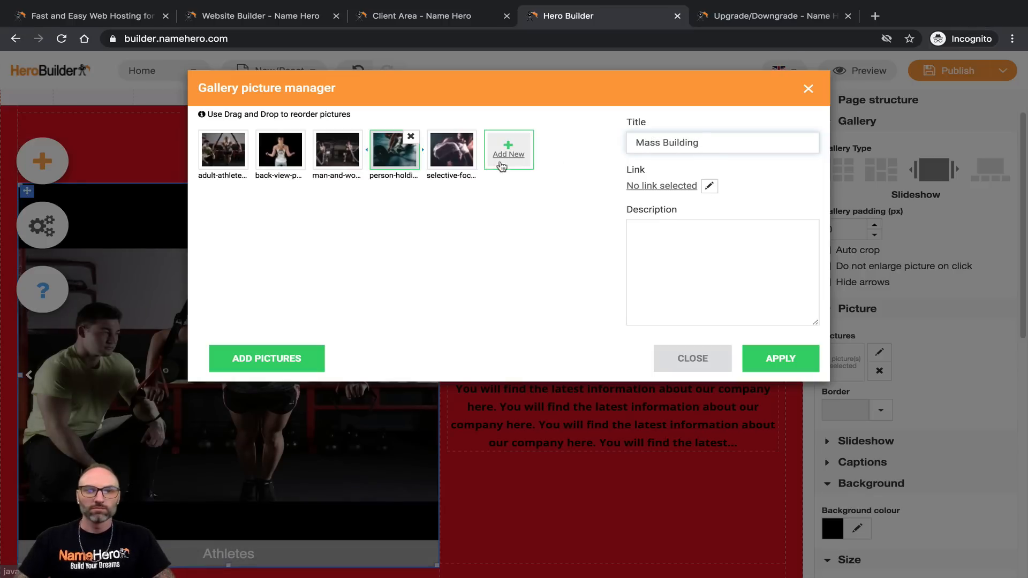
click(452, 151)
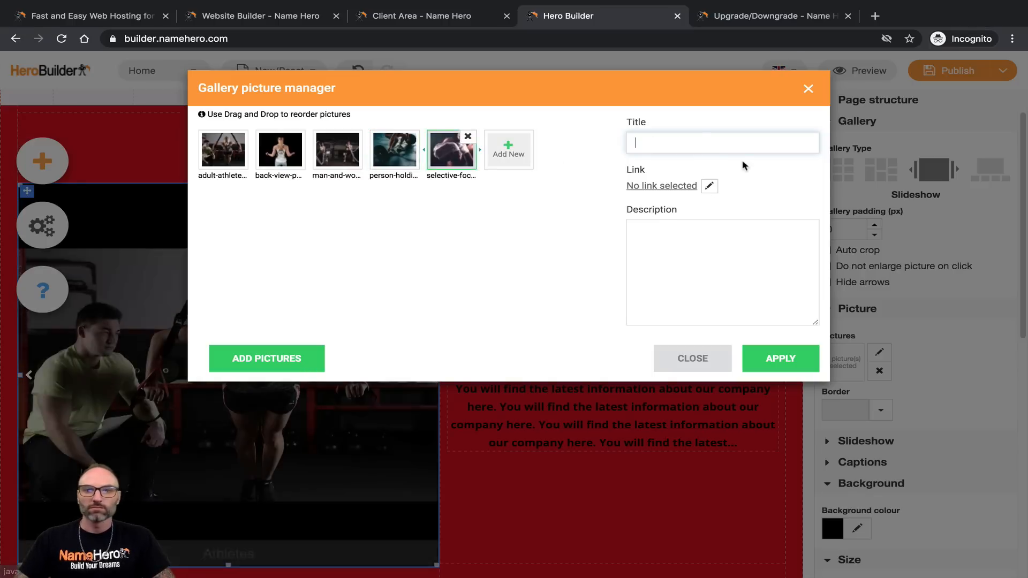
text(Be Healthier)
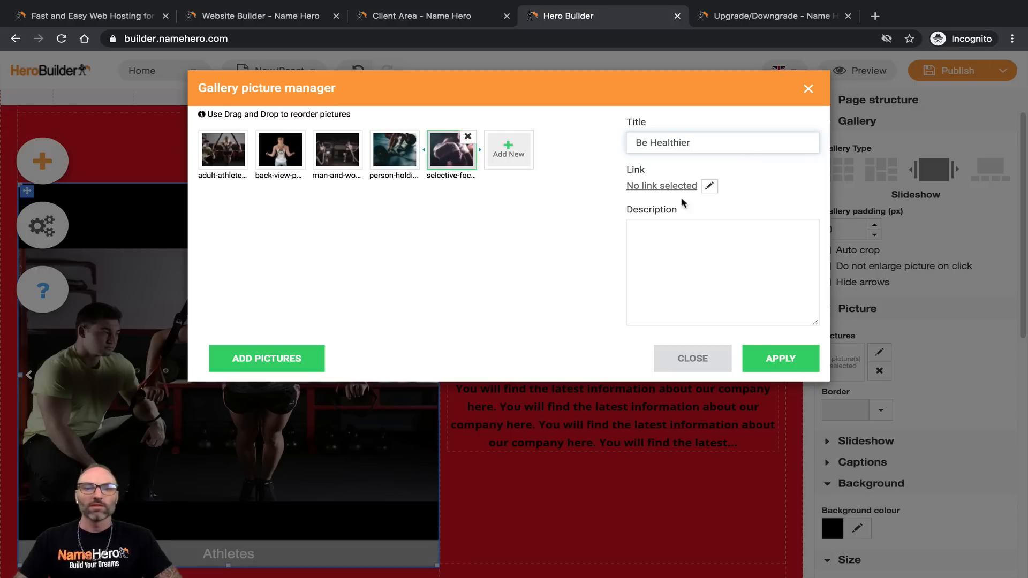
click(729, 145)
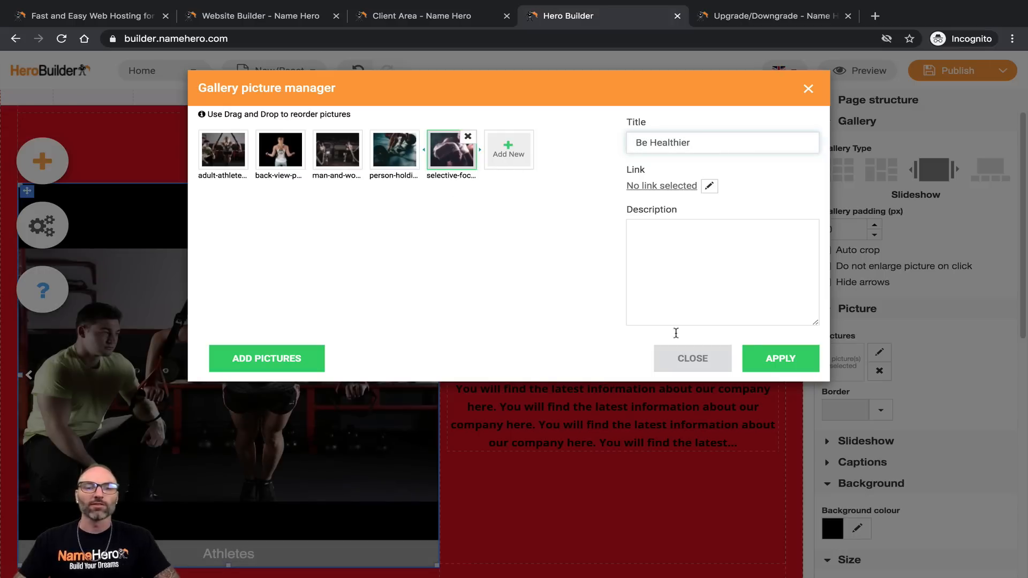
click(770, 372)
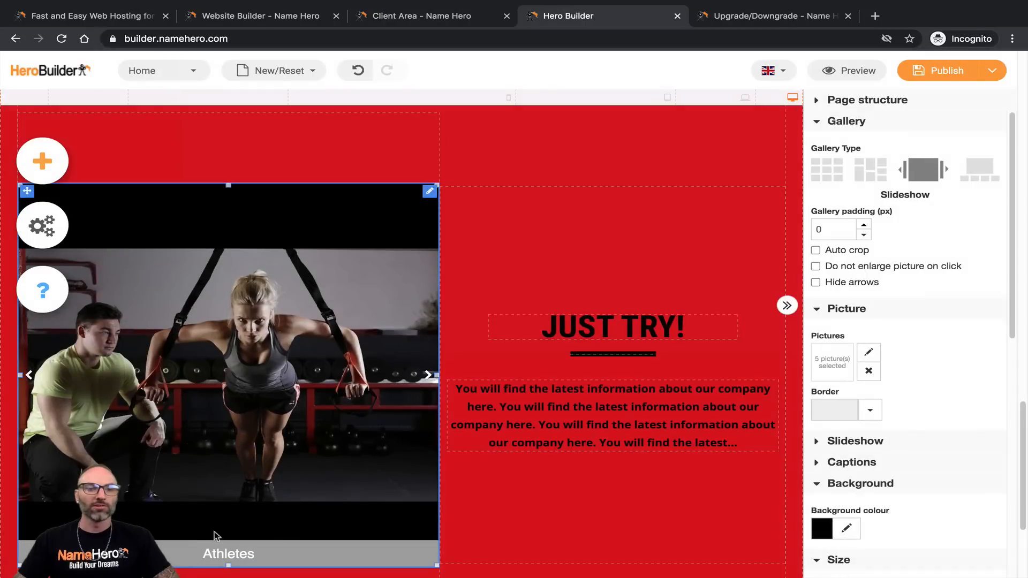
Step: Give the slideshow a black border colour and apply it
scroll(214, 536, down, 1)
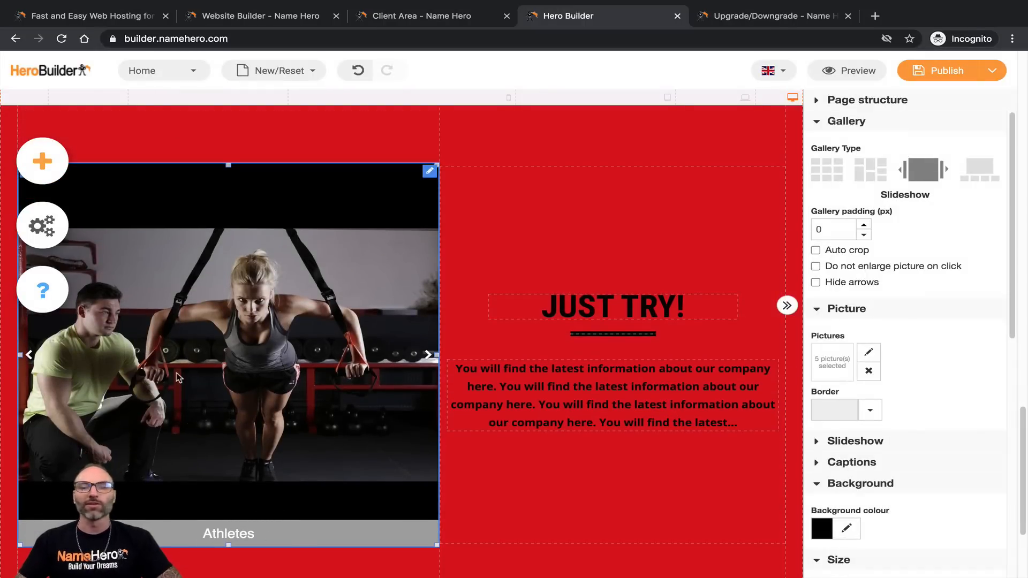
scroll(907, 345, down, 5)
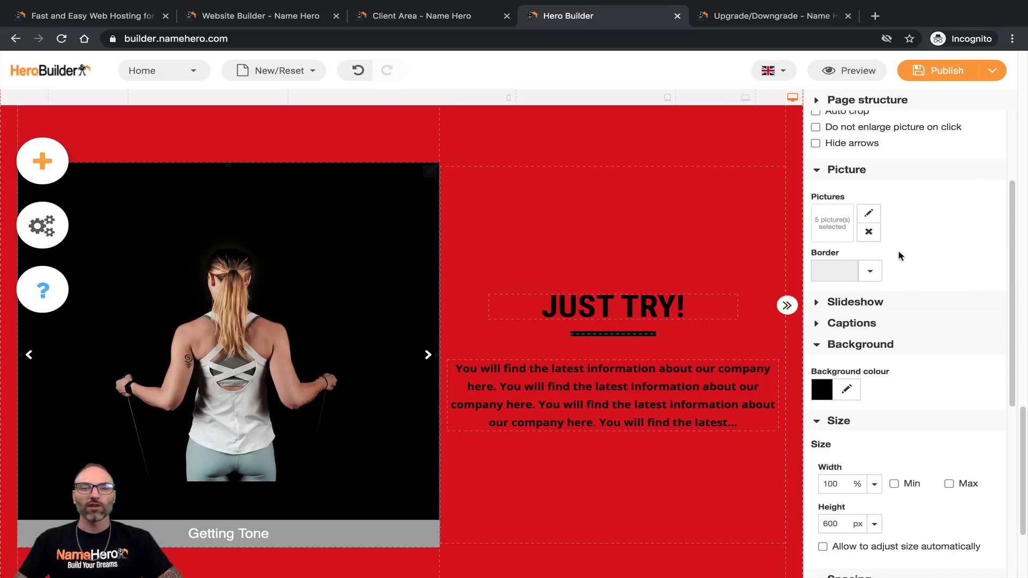
click(870, 270)
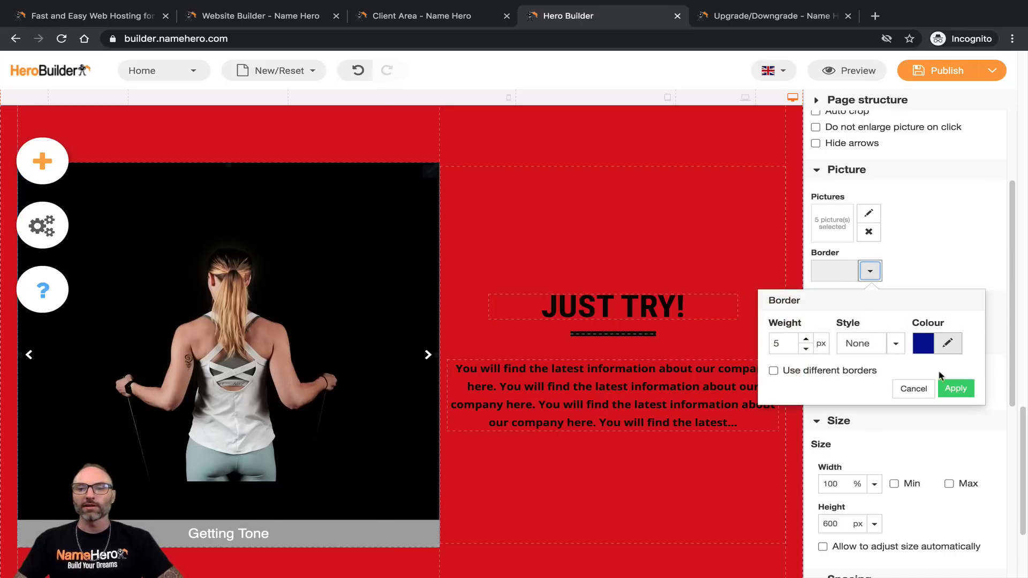
click(837, 272)
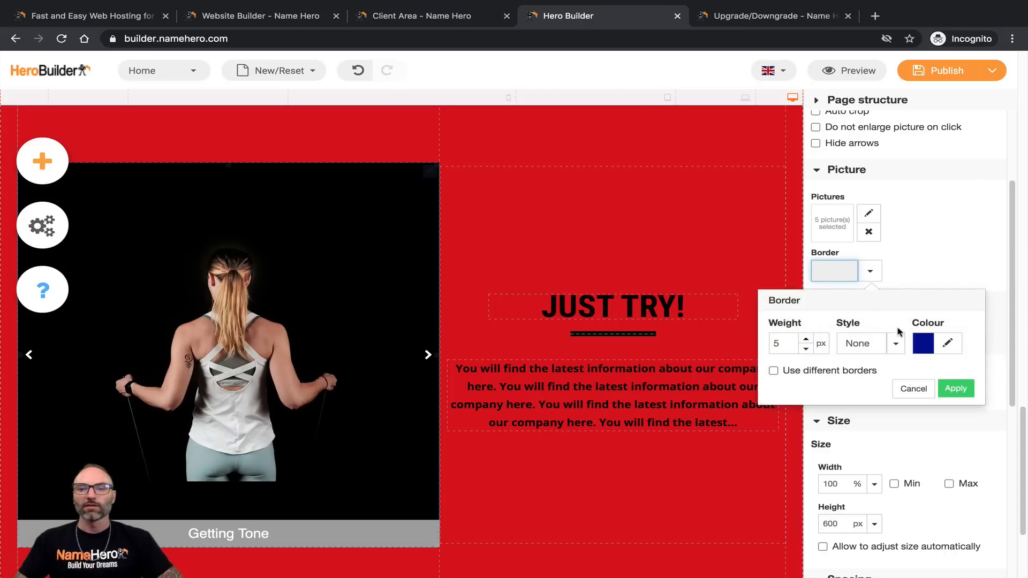
click(948, 344)
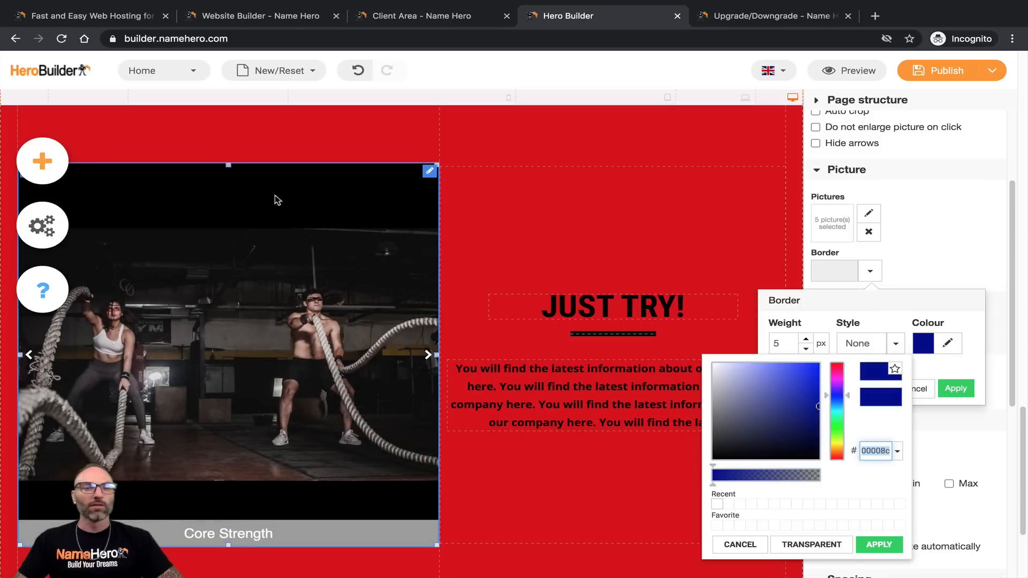
drag(739, 426, 741, 455)
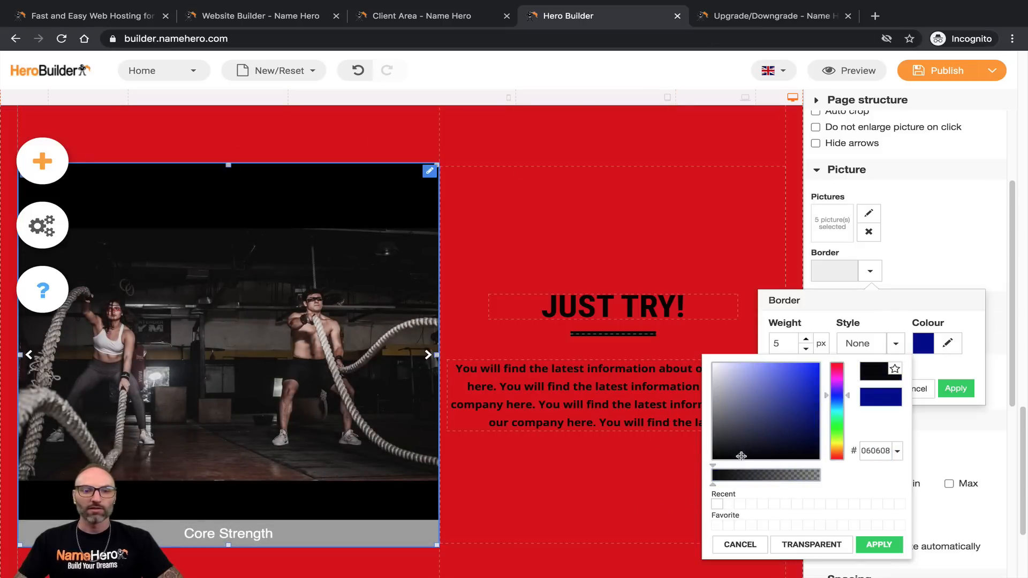
click(863, 540)
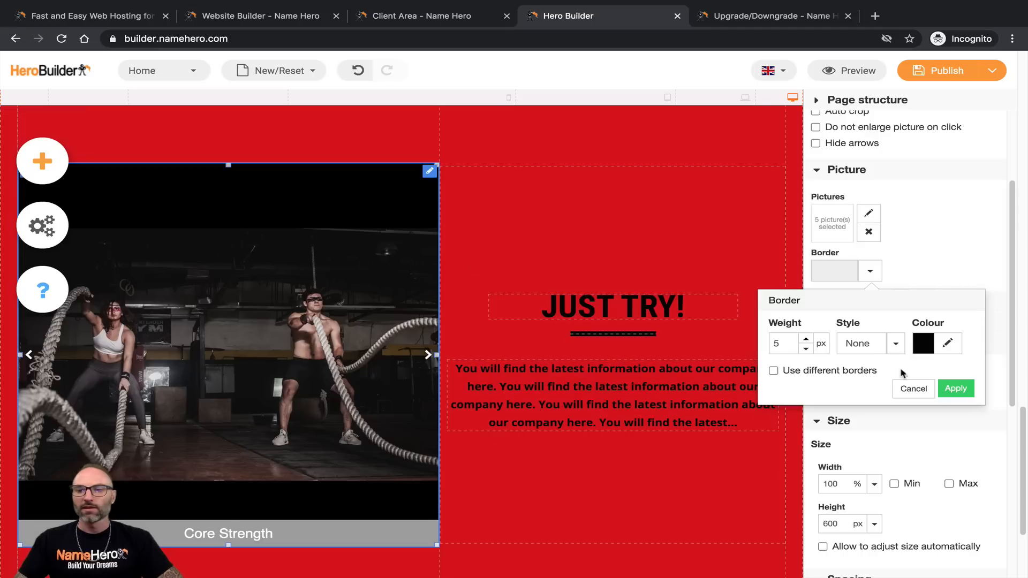
click(956, 389)
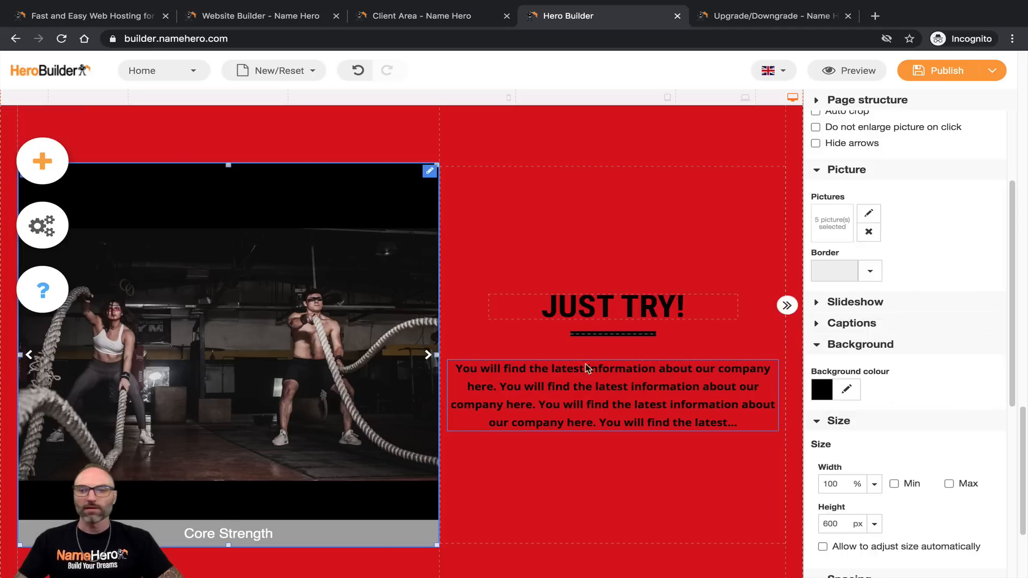
Step: Shrink the slideshow to about 90% width, then undo back to full column width
scroll(964, 369, down, 3)
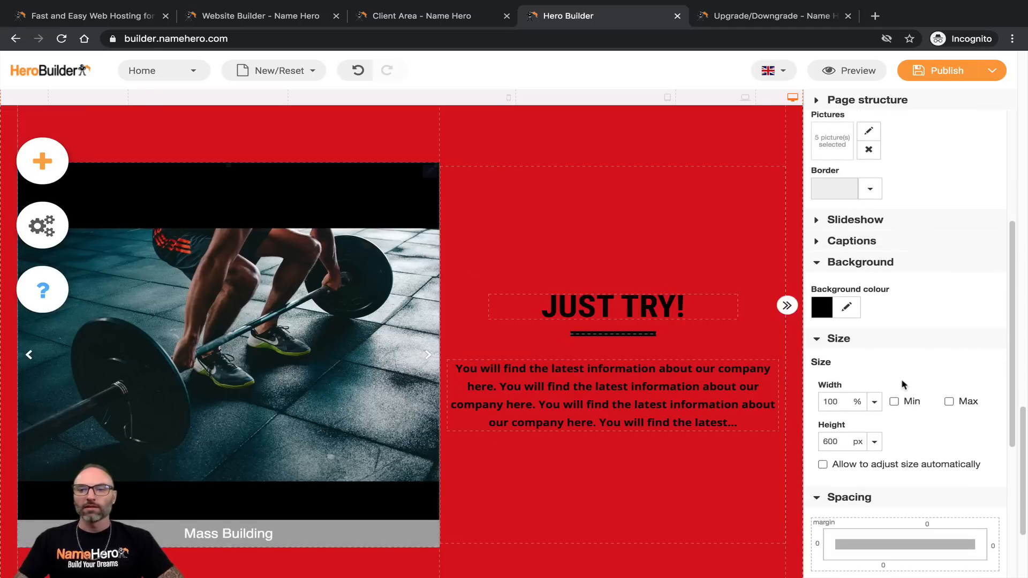
scroll(343, 279, down, 3)
scroll(421, 326, up, 1)
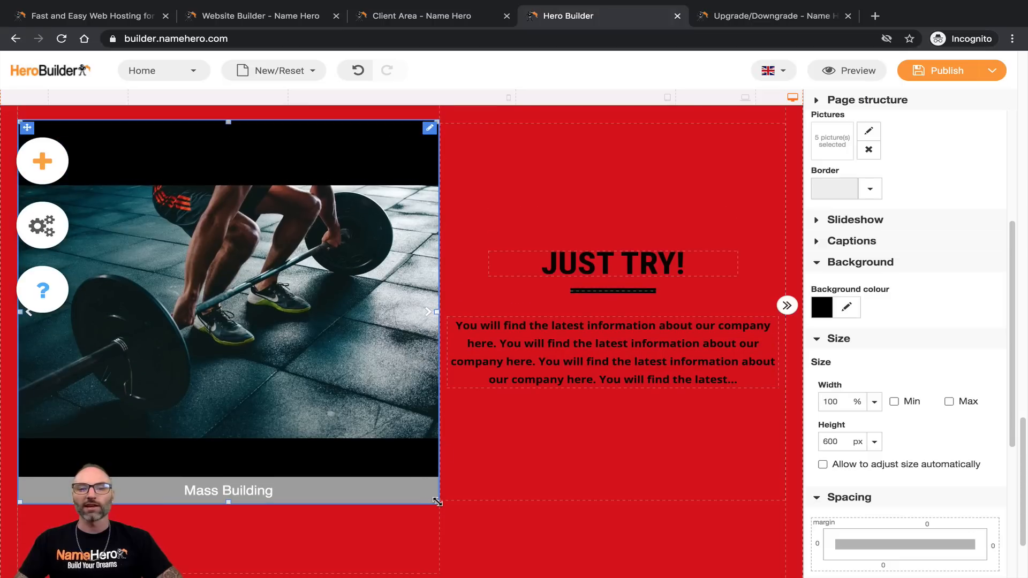
mouse_move(437, 502)
mouse_down()
mouse_move(321, 448)
mouse_move(339, 428)
mouse_move(424, 419)
mouse_move(512, 525)
mouse_move(432, 493)
mouse_up()
click(529, 332)
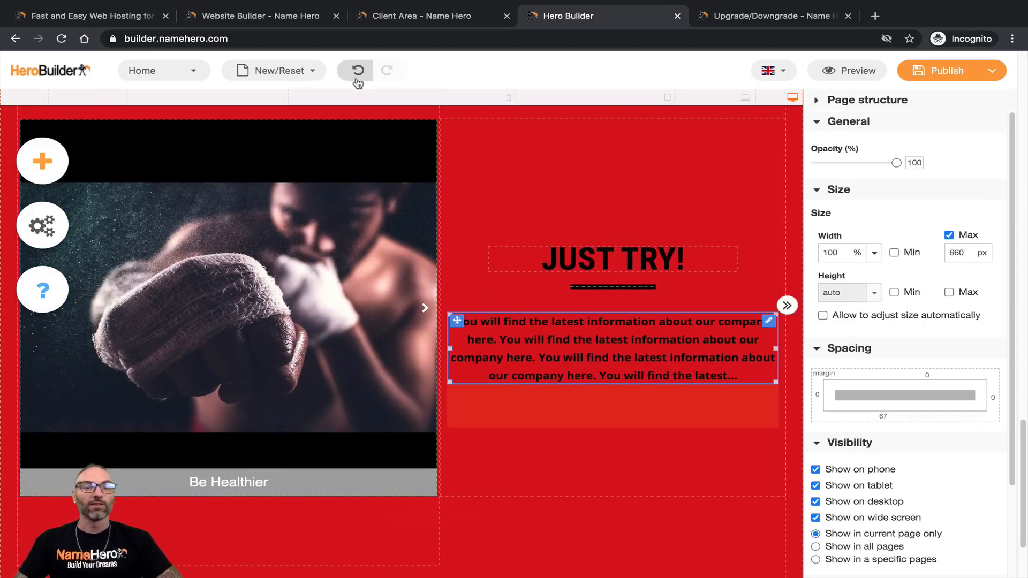
click(358, 70)
scroll(627, 316, up, 5)
scroll(634, 347, down, 3)
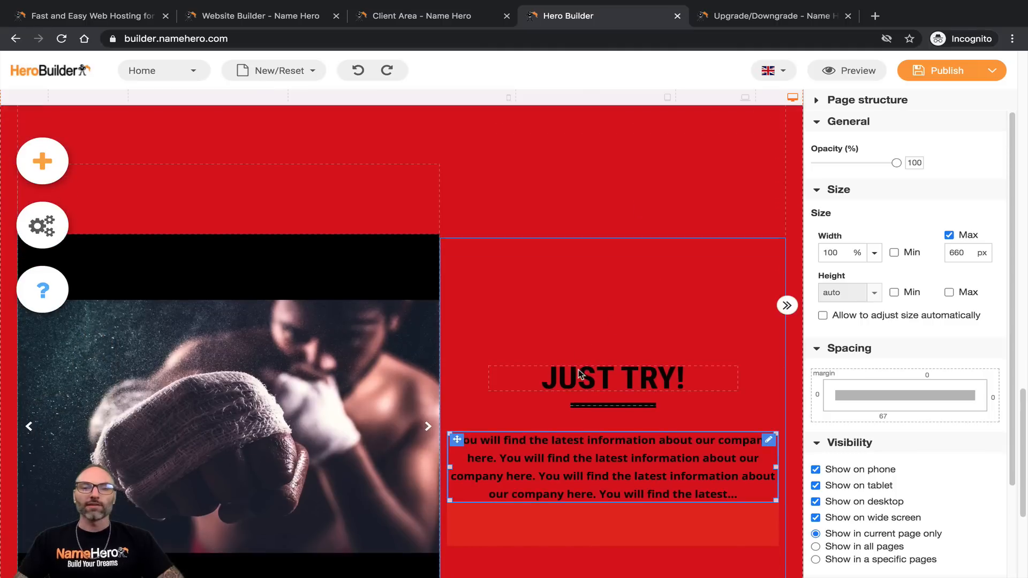
Step: Change the JUST TRY! heading to 'OUR CLIENTS LOVE IT!'
double_click(531, 373)
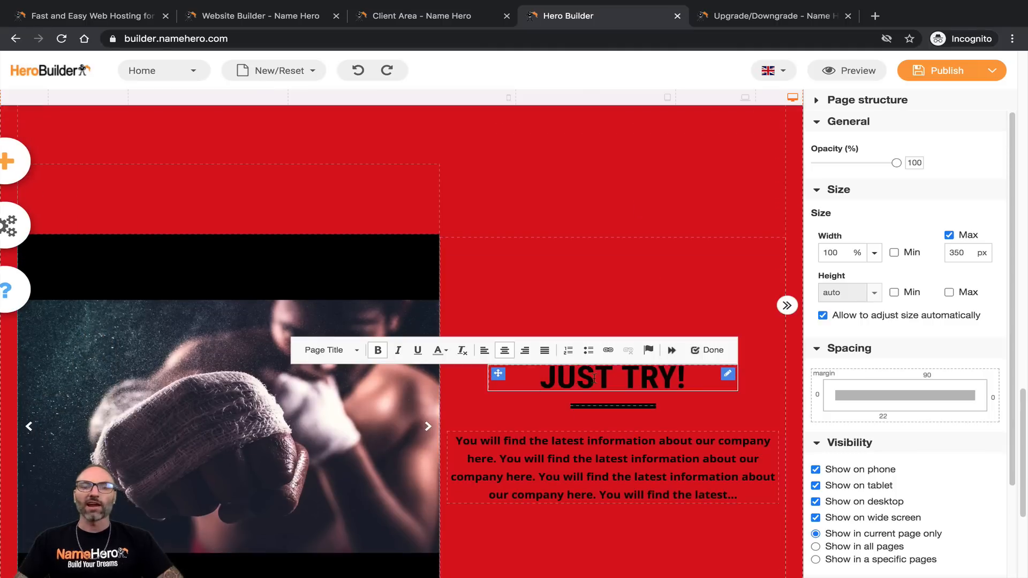
drag(544, 373, 716, 390)
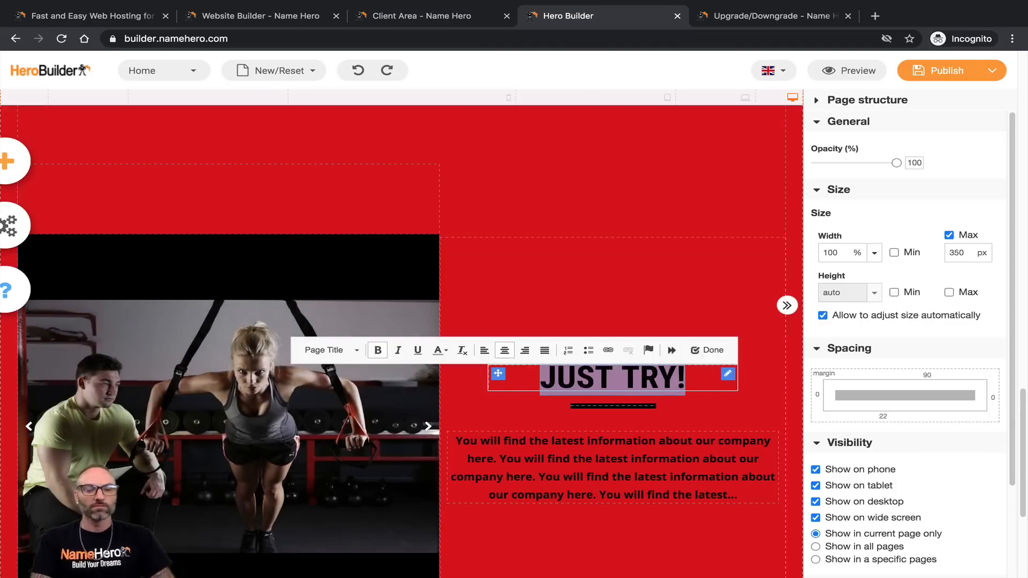
text(OUR CLIENTS LO)
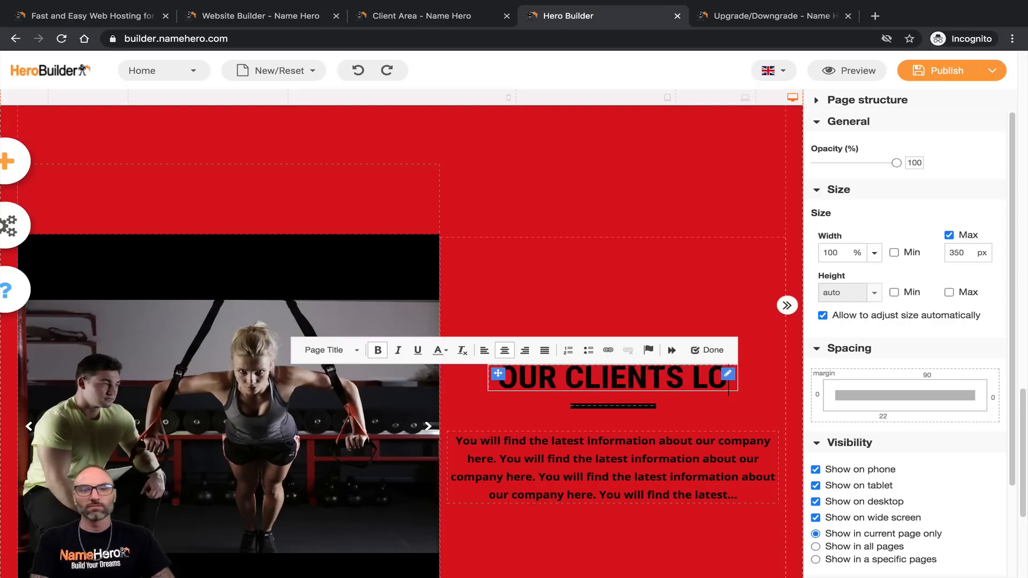
text(VE IT!)
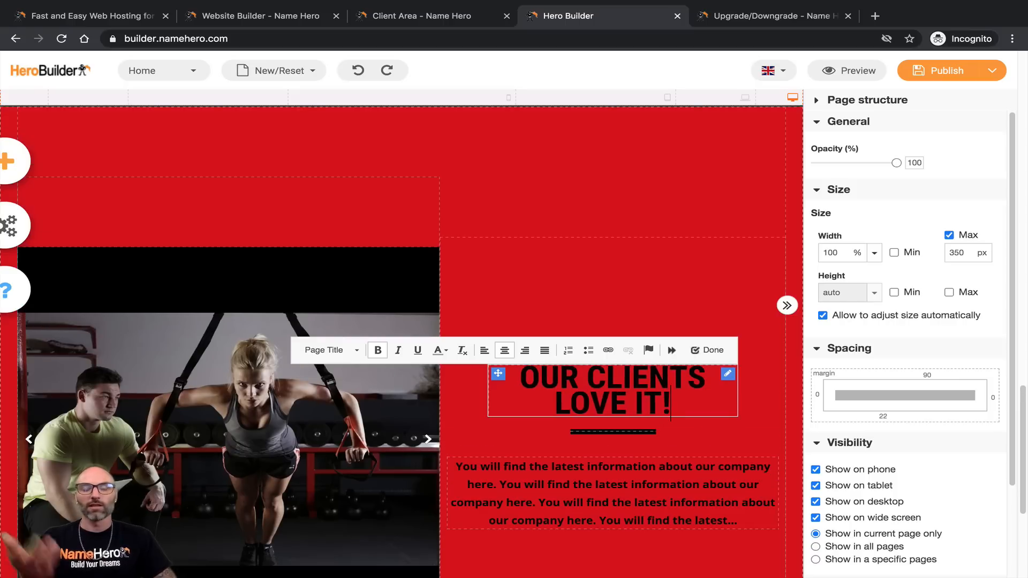
Step: Rewrite the paragraph about custom plans, ending 'therefore we make everything unique to you!'
click(593, 466)
click(590, 467)
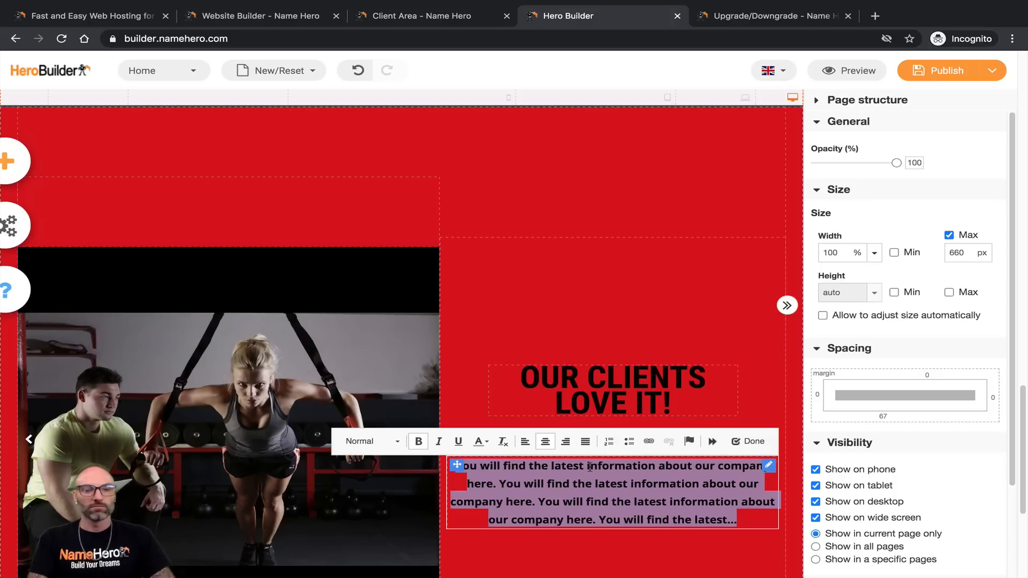
text(You'll love our c)
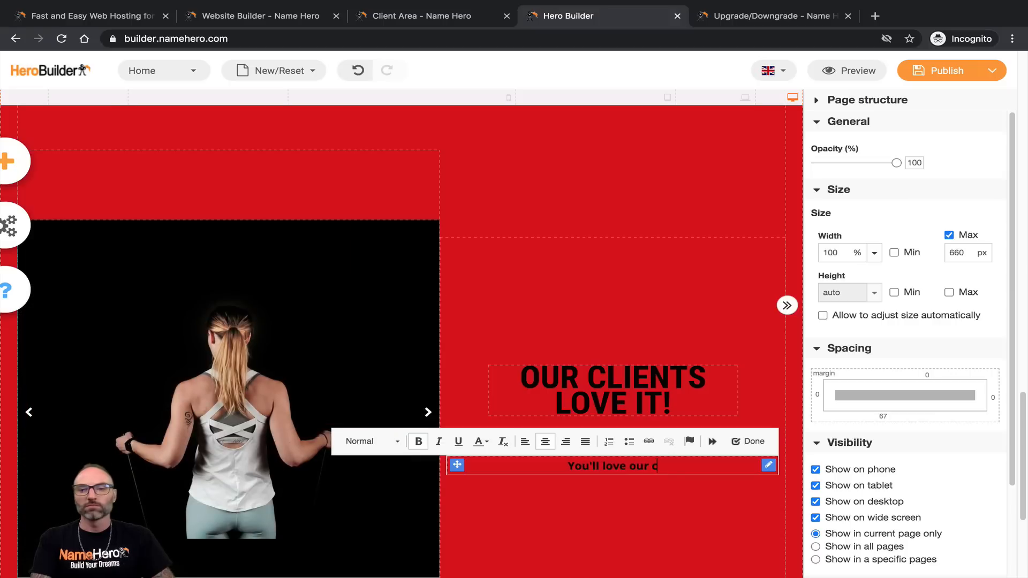
text(ustom diet and)
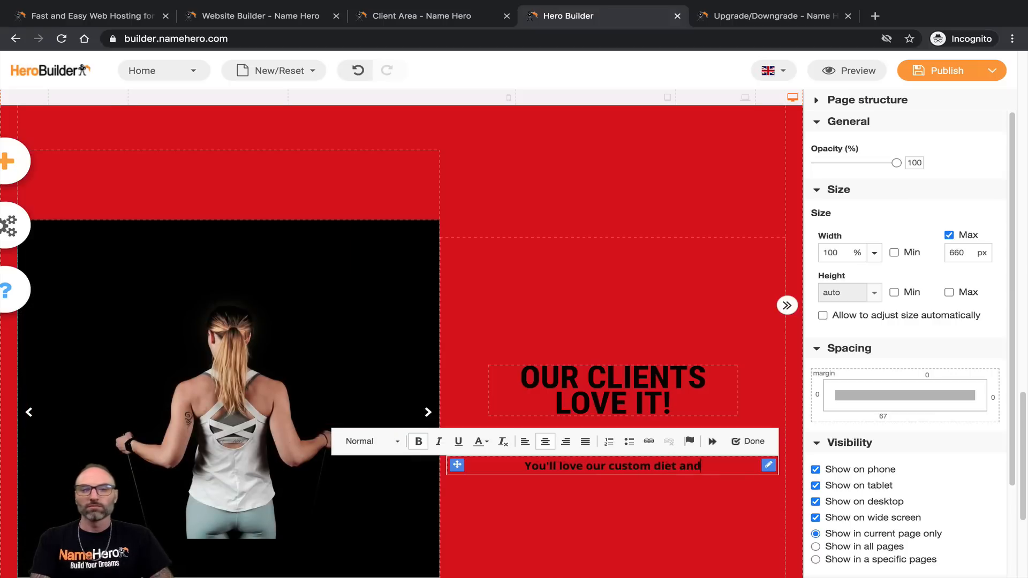
text( workout plans that)
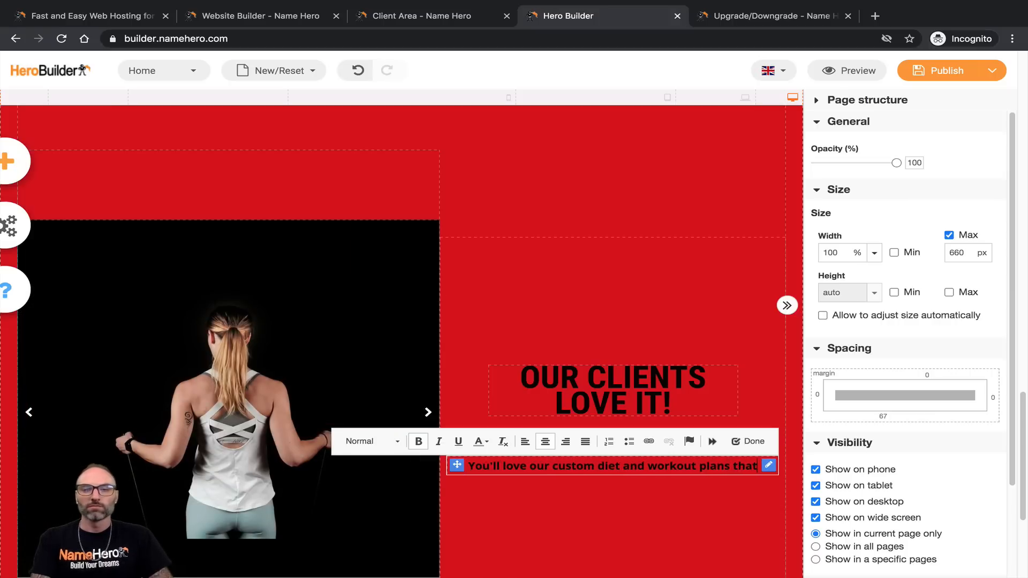
text( are developed to meet your exa)
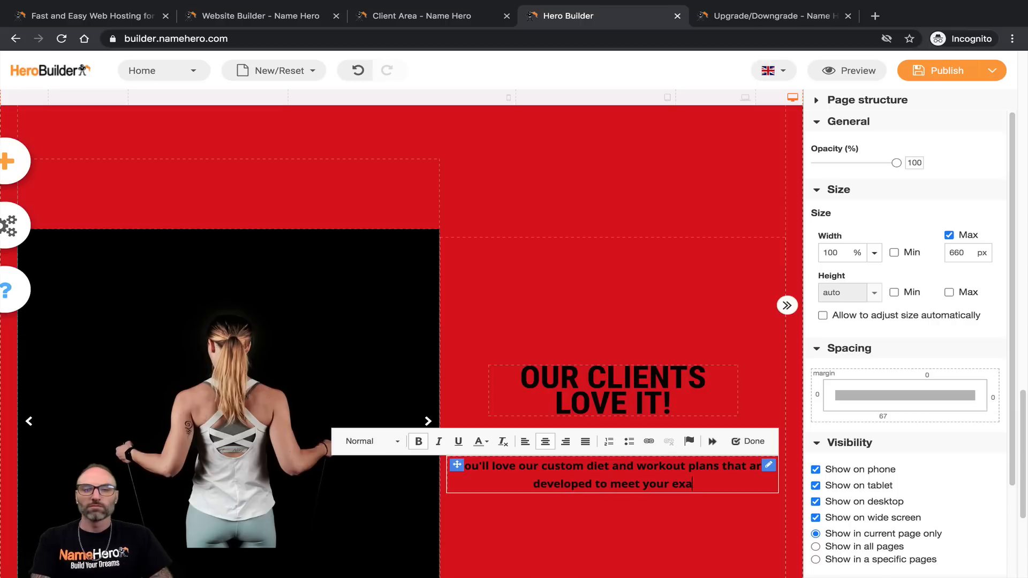
text(ct goals. )
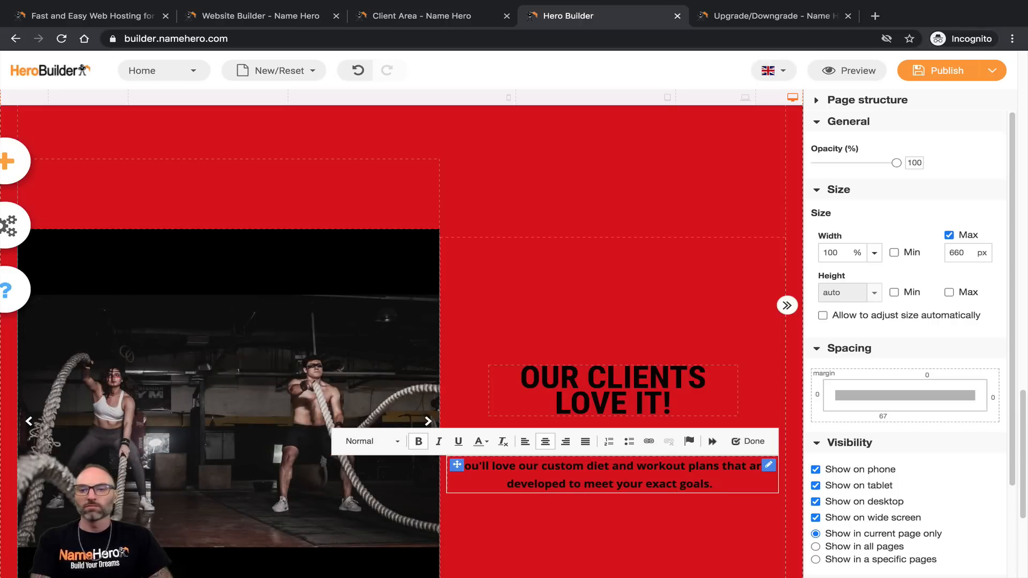
text( There a)
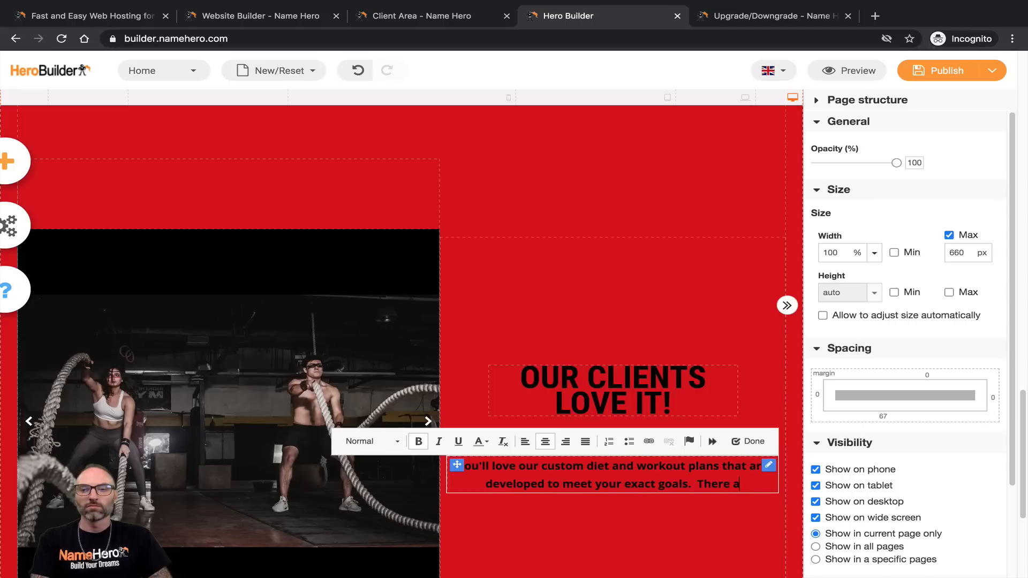
text(re no)
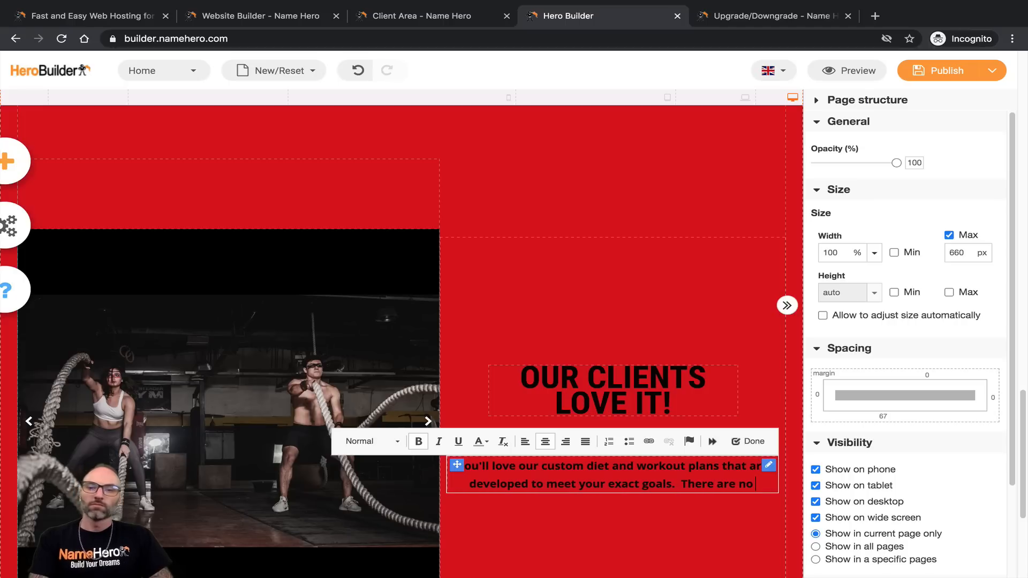
key(BackSpace)
key(BackSpace)
key(BackSpace)
key(BackSpace)
key(BackSpace)
key(BackSpace)
text(is )
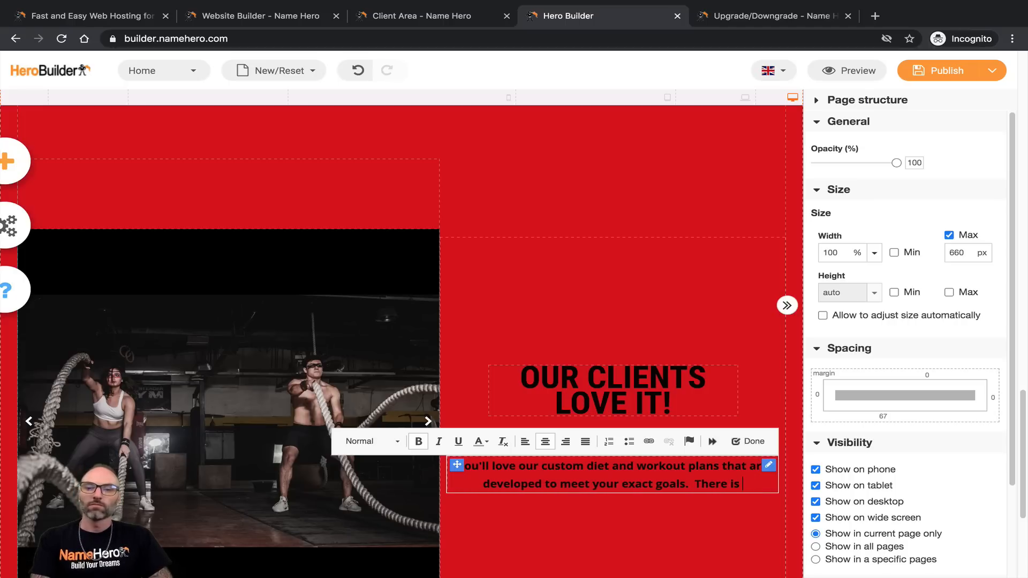
text(no "one siz)
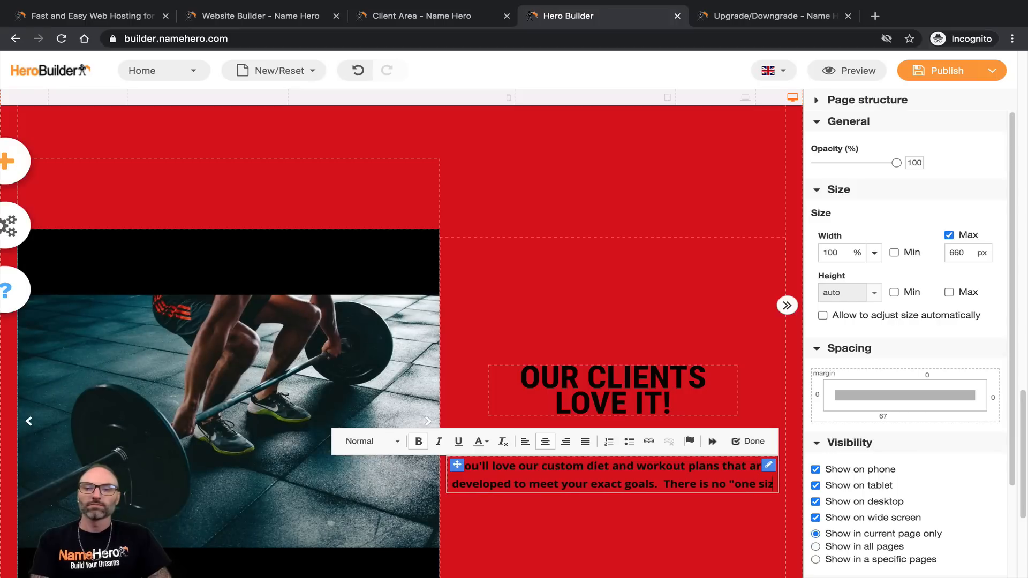
text(e fits all" workout plan, )
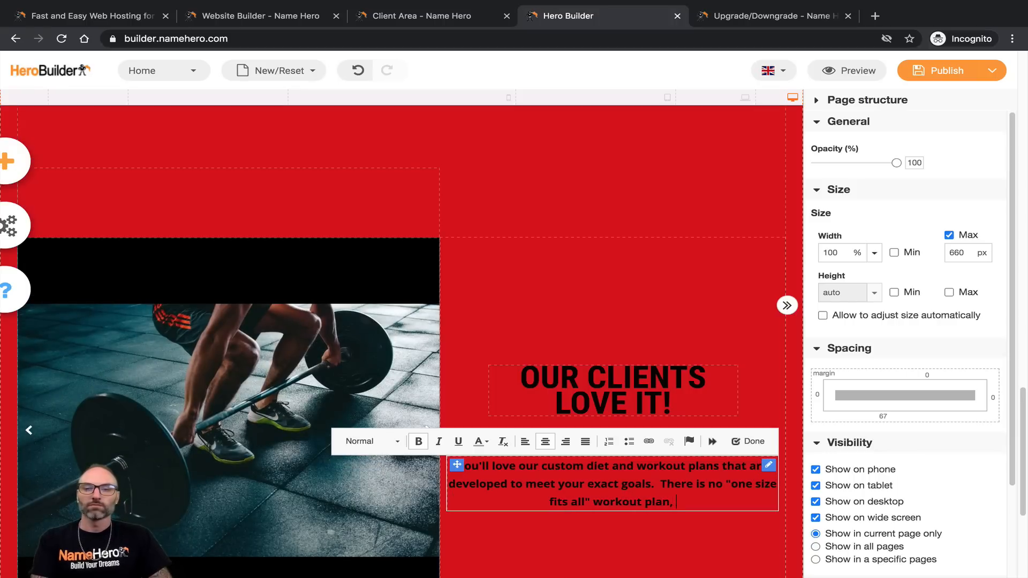
text(therefore we m)
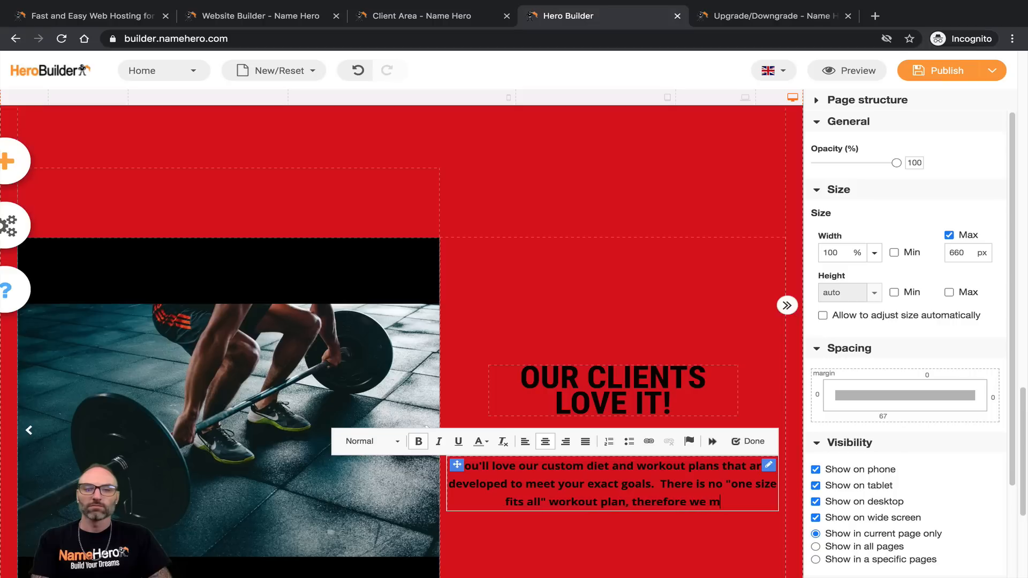
text(ake everything )
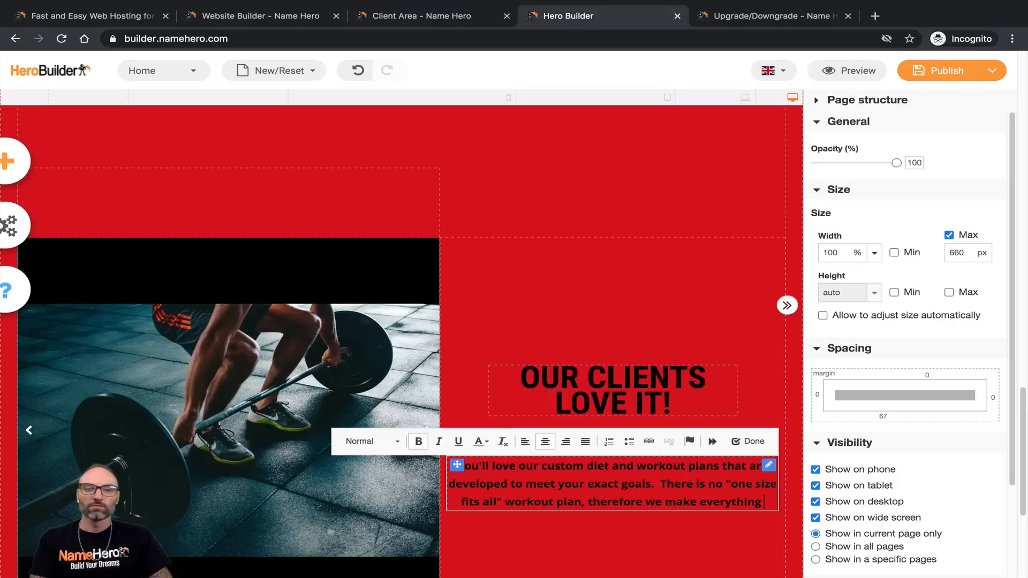
text(uniq)
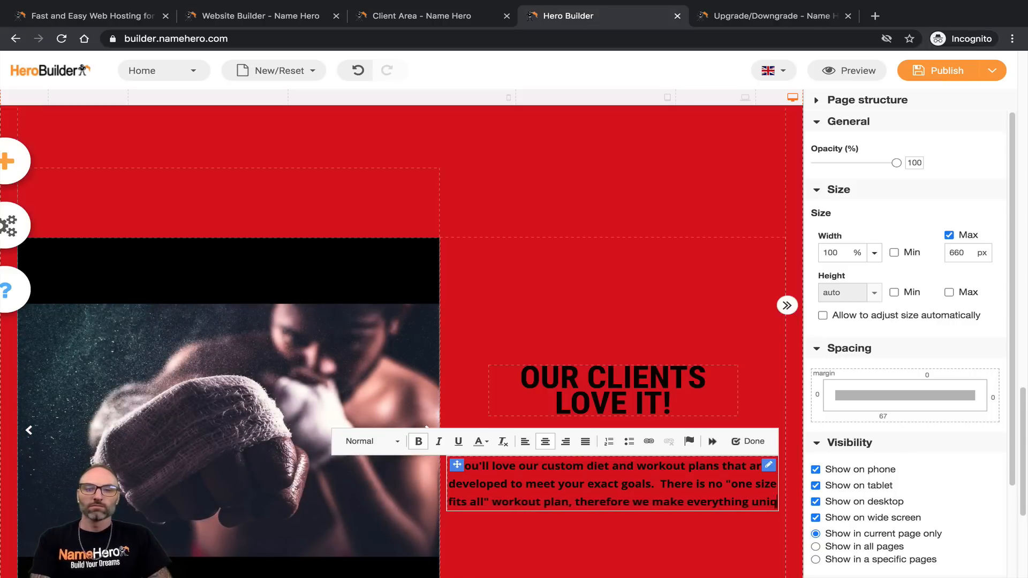
text(ue to you!)
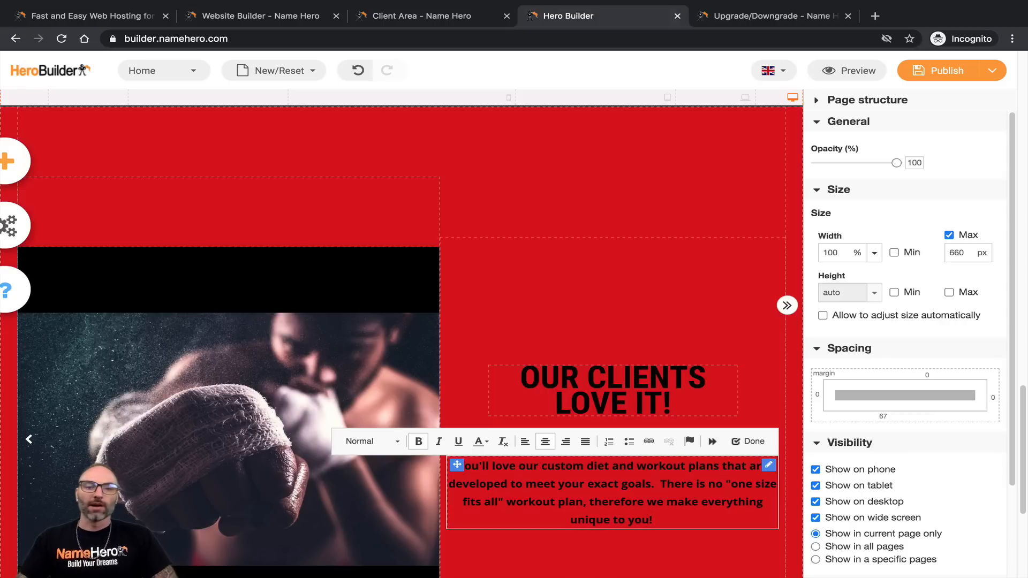
click(594, 394)
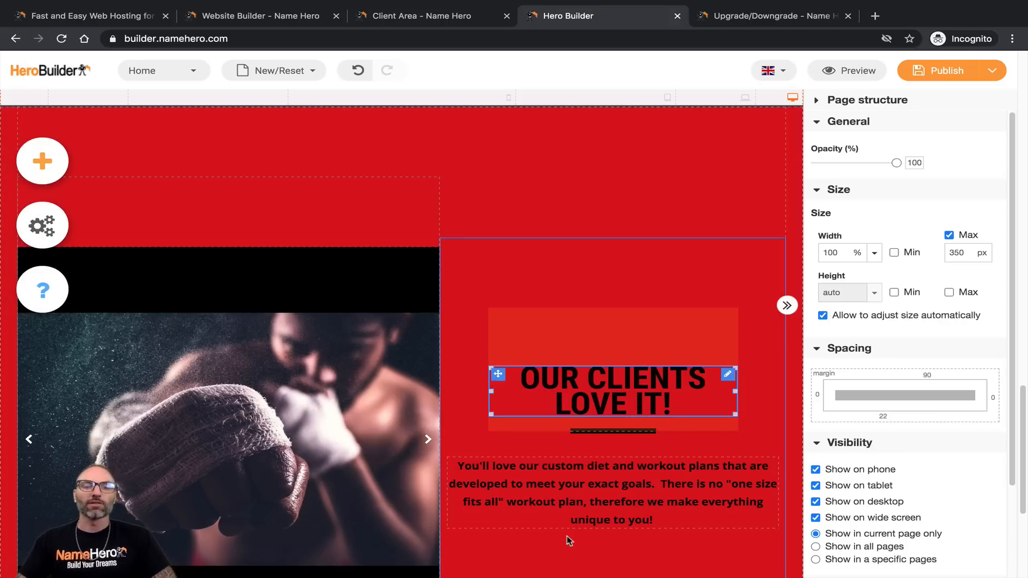
Step: Cut the OUR CLIENTS LOVE IT! heading's top margin from 90 px to about 11 px
scroll(763, 257, down, 2)
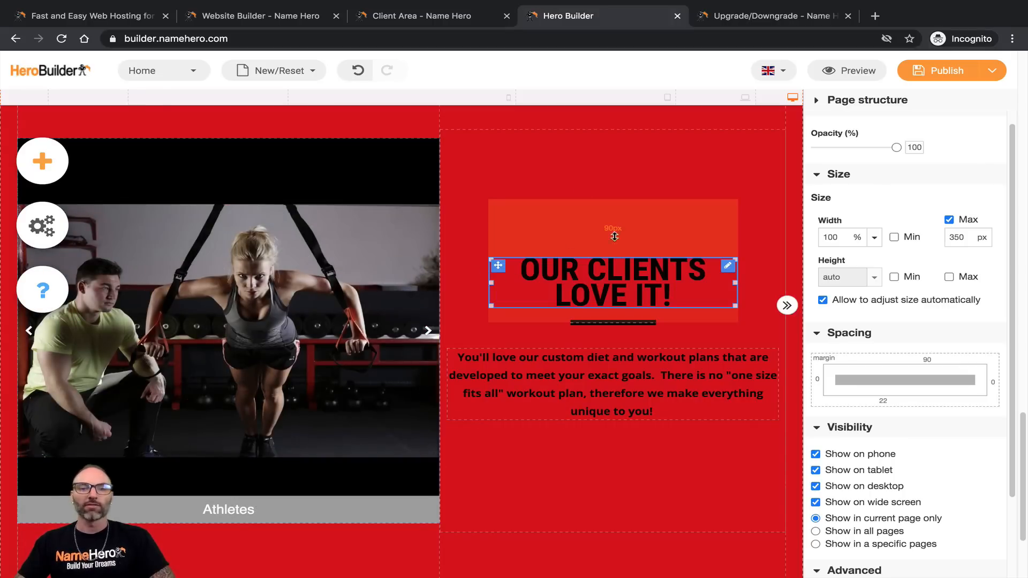
drag(610, 254, 610, 207)
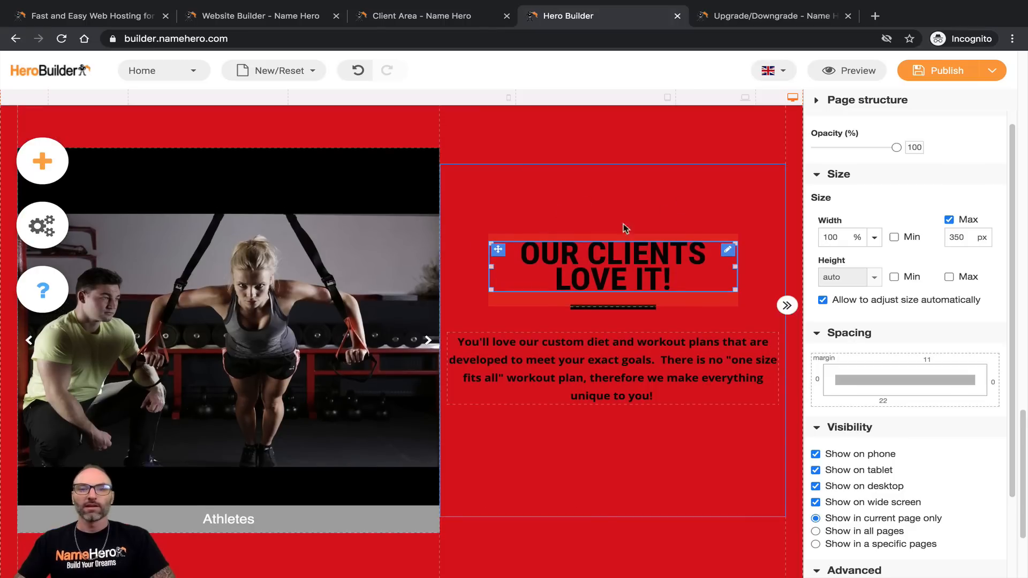
click(641, 213)
scroll(619, 369, down, 3)
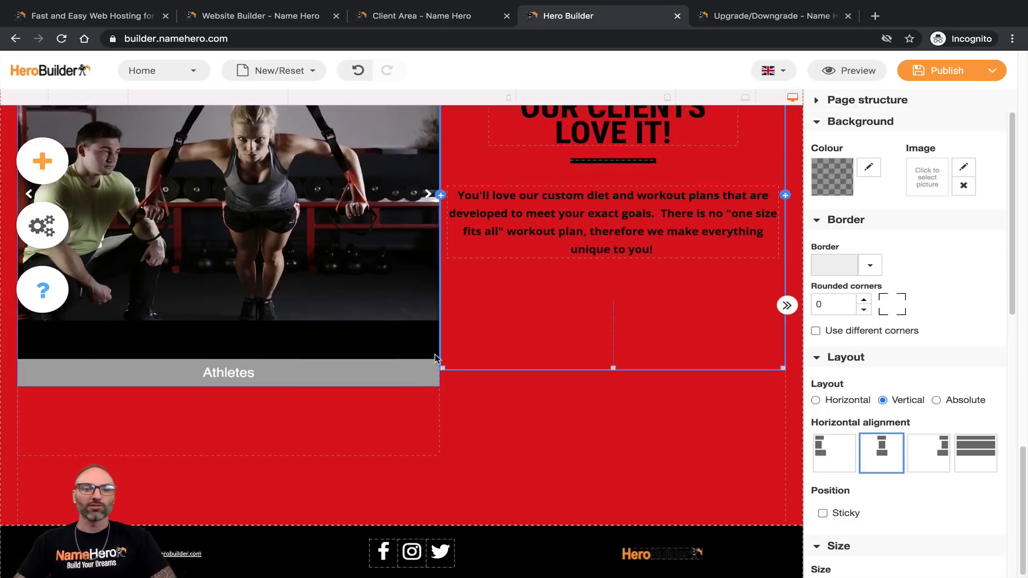
scroll(435, 358, up, 20)
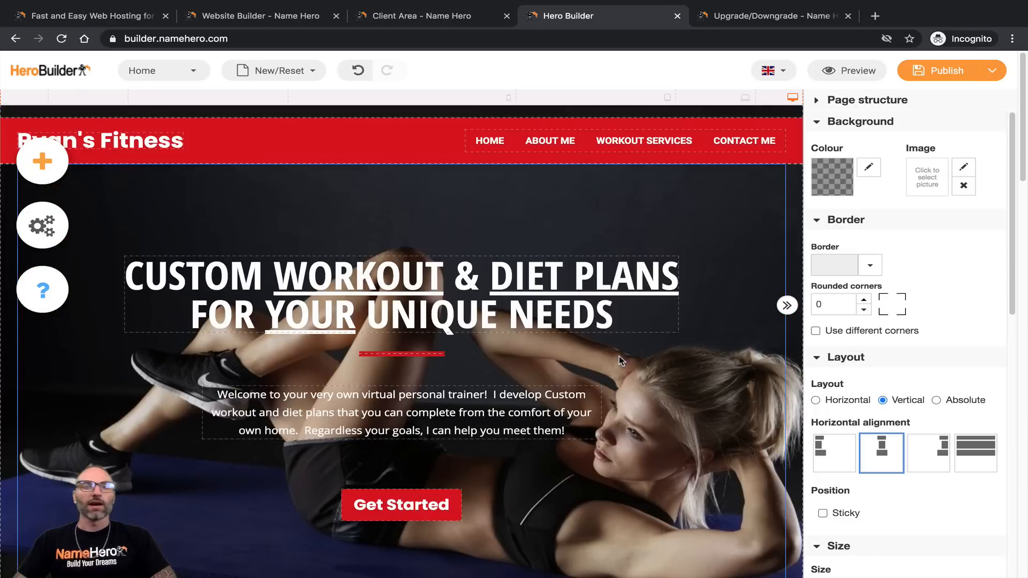
scroll(432, 199, down, 10)
scroll(510, 306, up, 10)
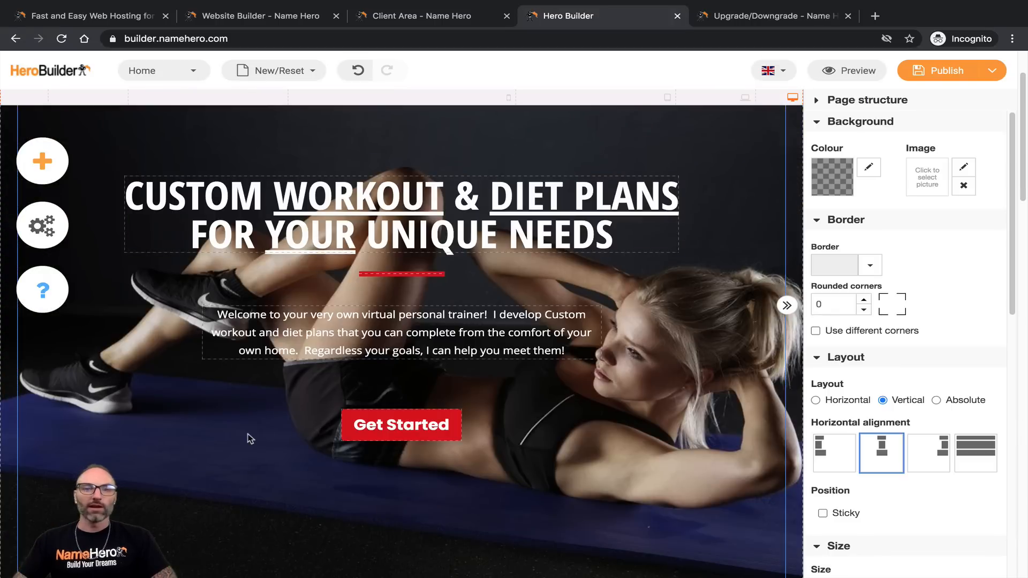
click(848, 70)
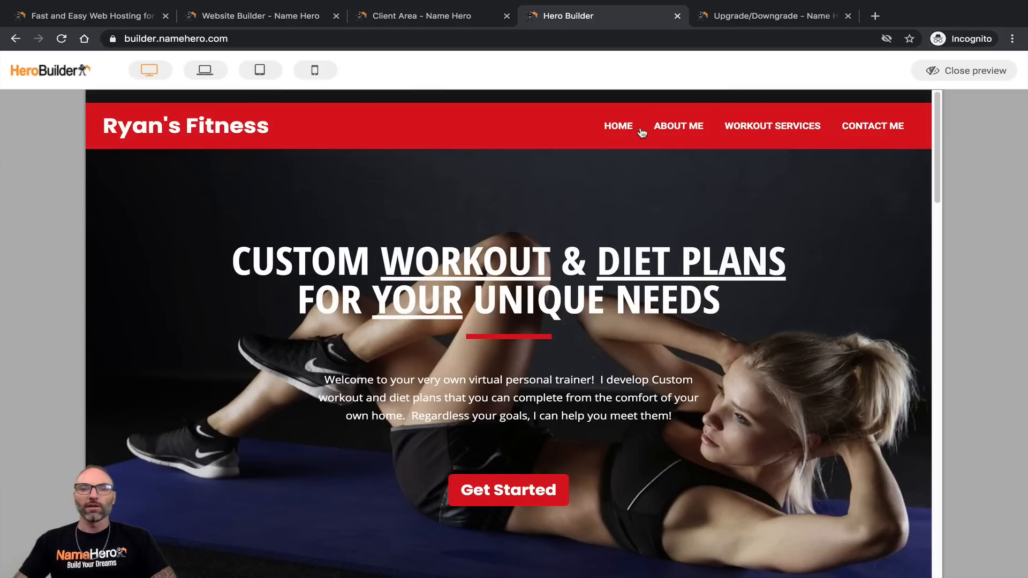
scroll(261, 190, down, 3)
scroll(478, 302, down, 10)
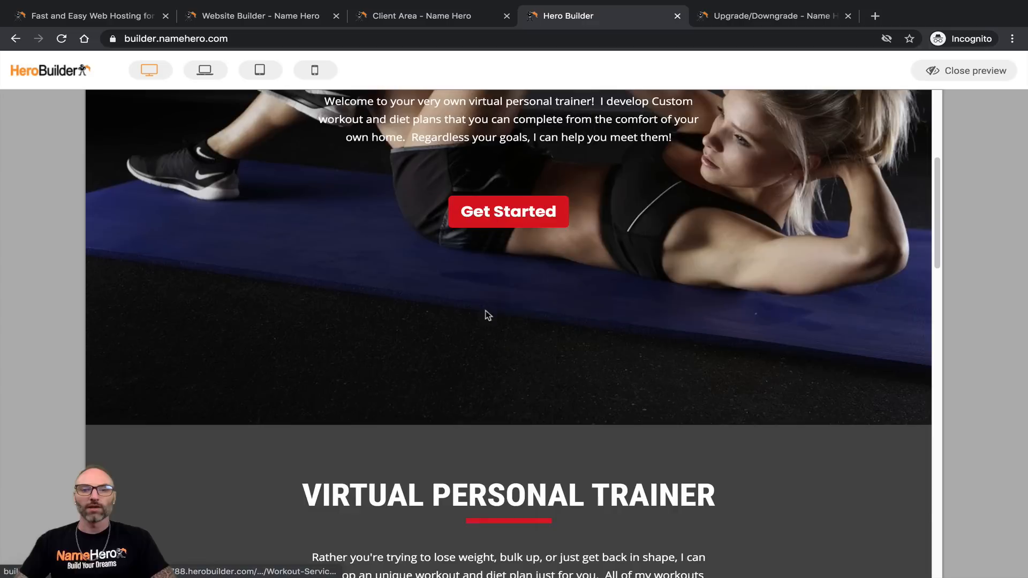
scroll(314, 239, down, 2)
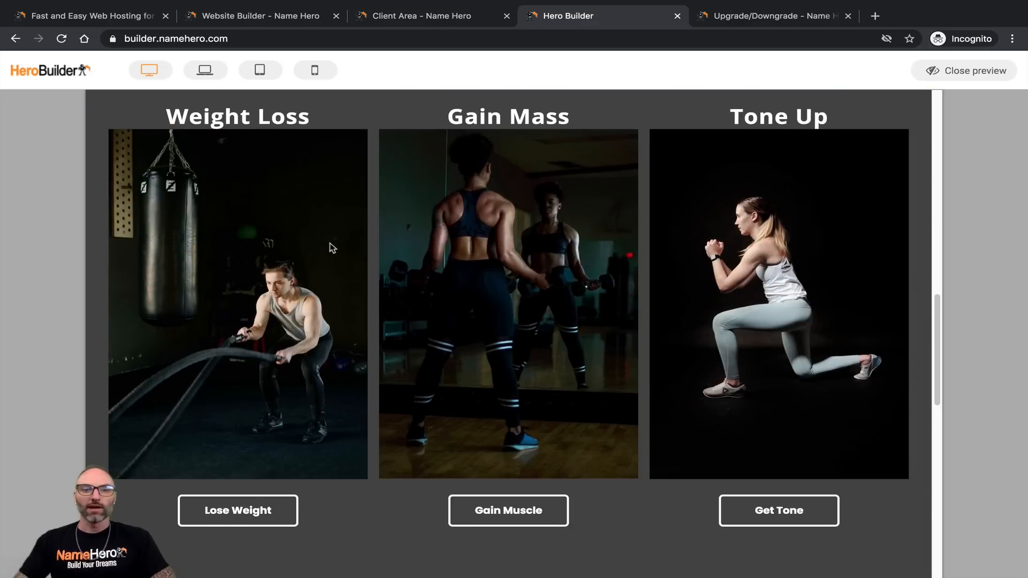
scroll(316, 284, up, 1)
scroll(708, 302, down, 5)
scroll(707, 302, down, 7)
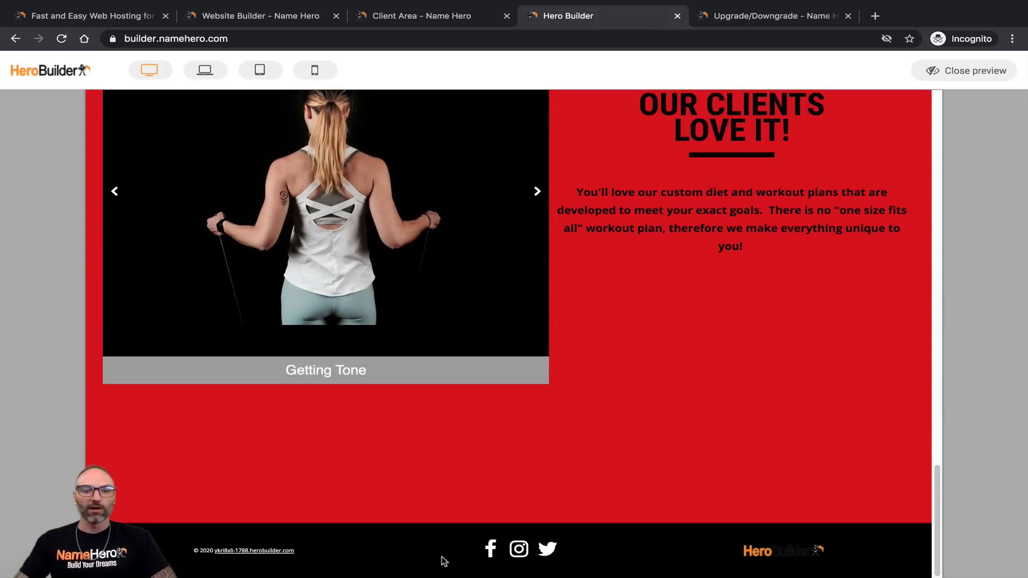
scroll(720, 531, up, 7)
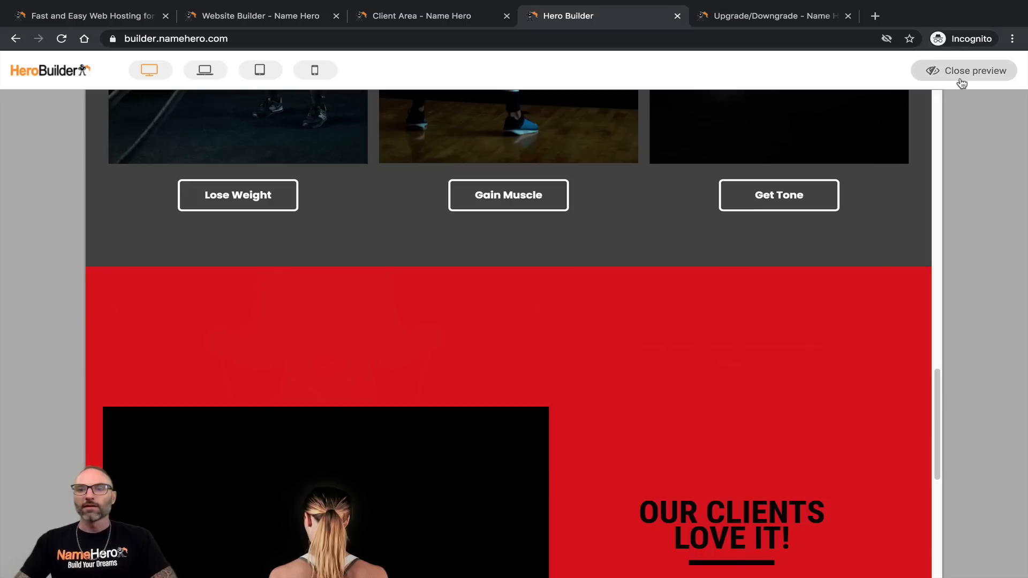
click(931, 70)
click(871, 75)
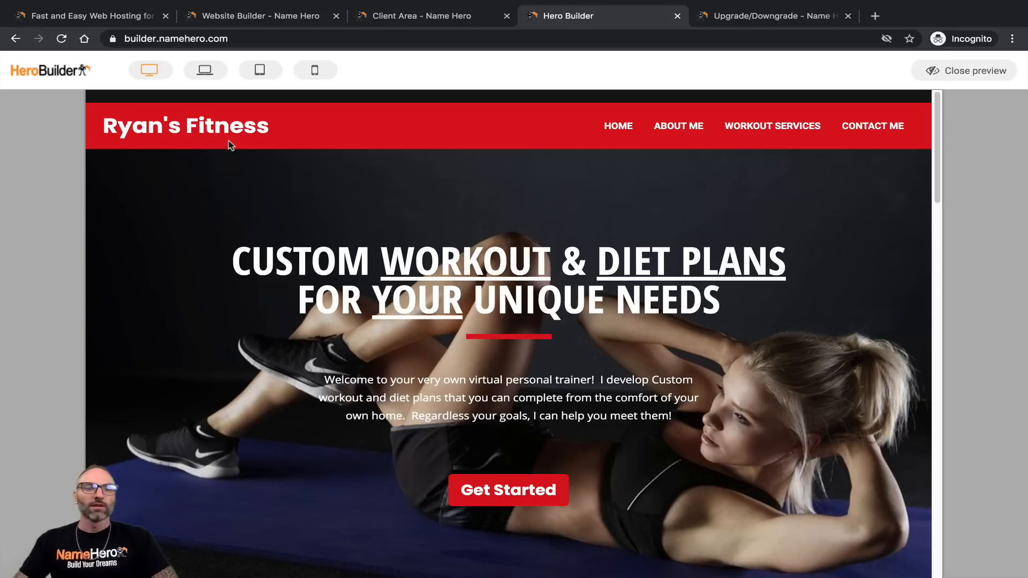
click(205, 70)
scroll(356, 287, down, 6)
scroll(364, 287, down, 10)
scroll(363, 289, up, 15)
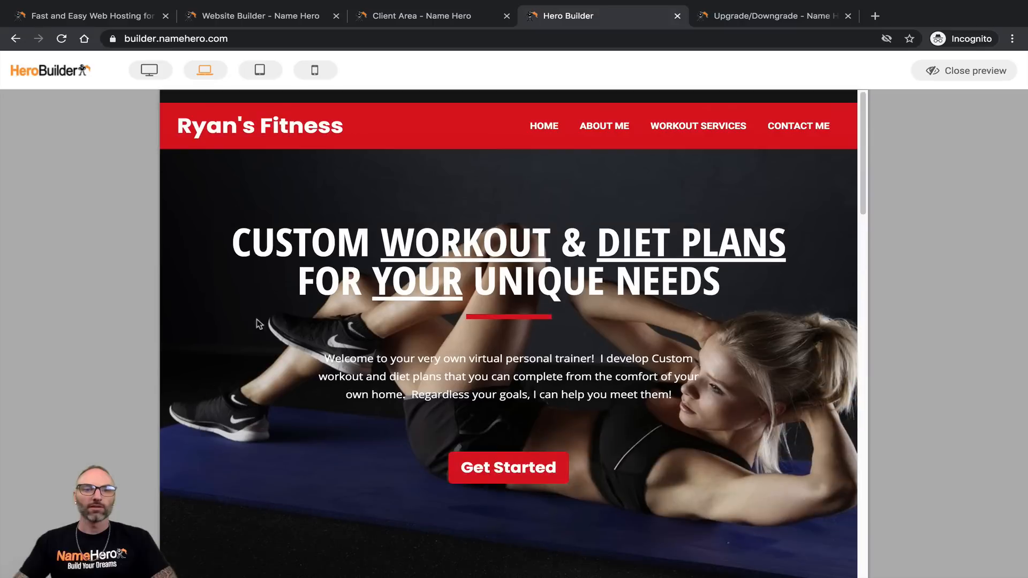
click(259, 69)
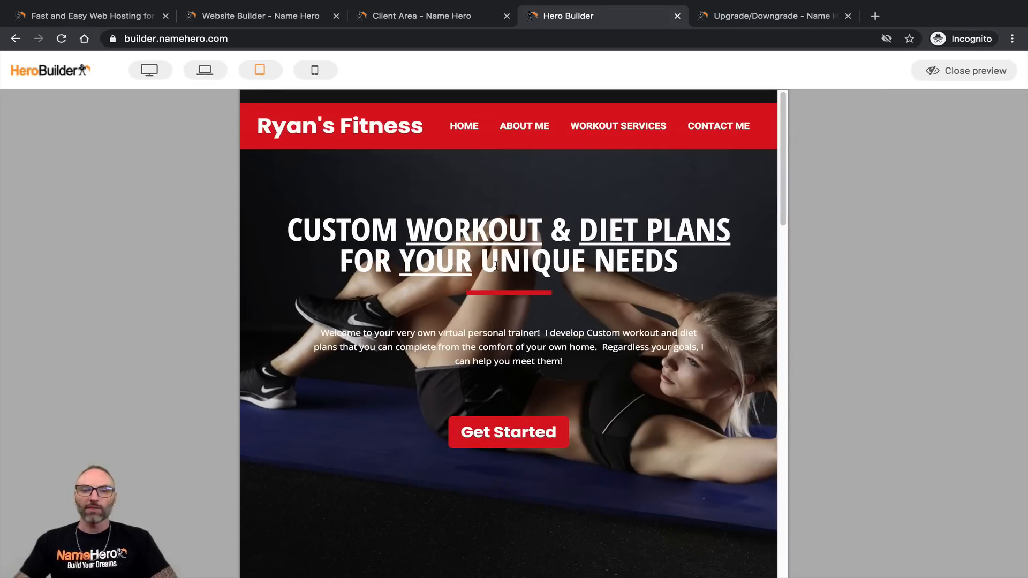
scroll(496, 265, down, 12)
scroll(506, 266, up, 5)
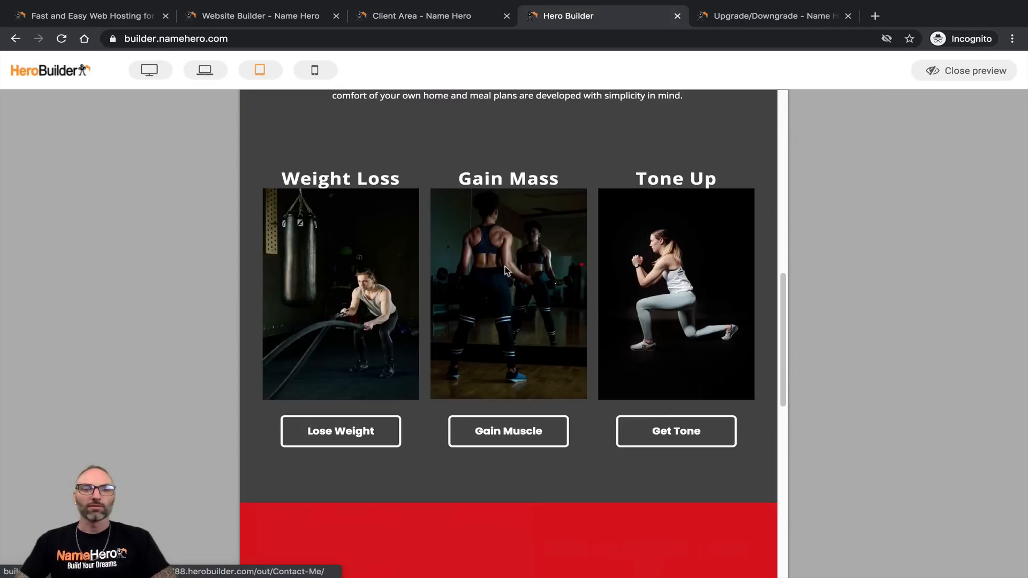
scroll(506, 270, up, 5)
click(315, 69)
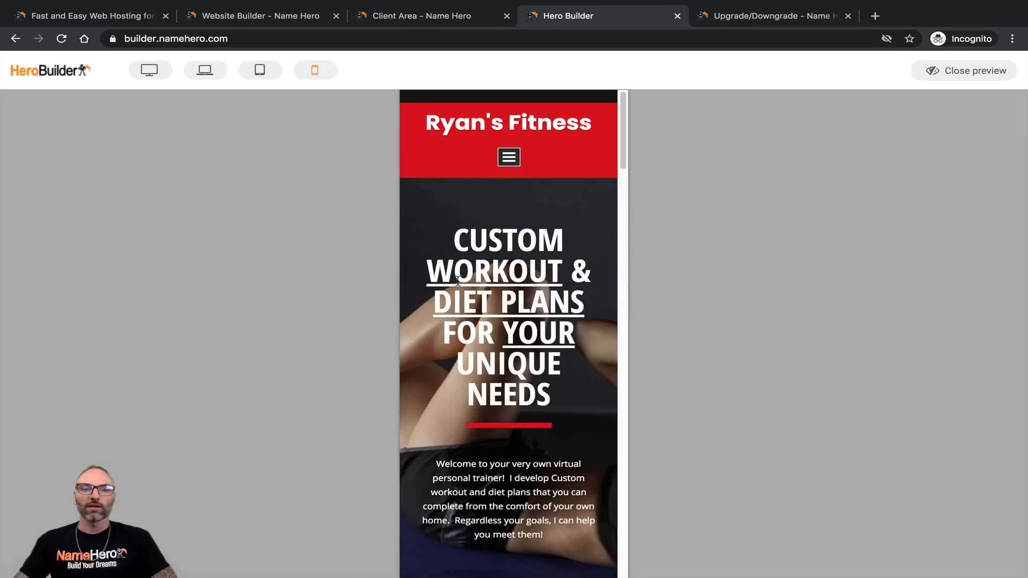
scroll(473, 289, down, 15)
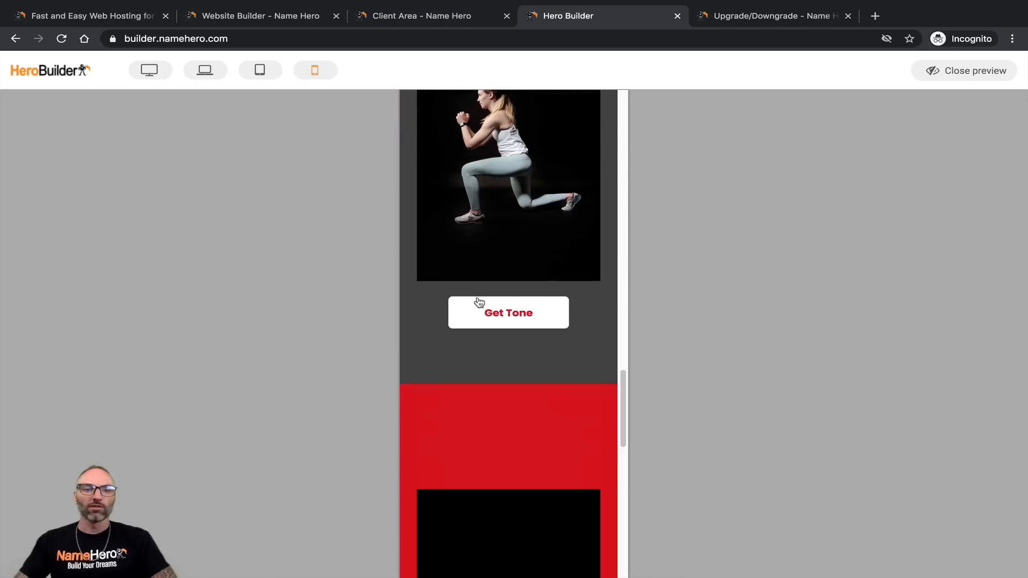
scroll(479, 303, down, 10)
scroll(466, 352, up, 15)
scroll(467, 354, up, 15)
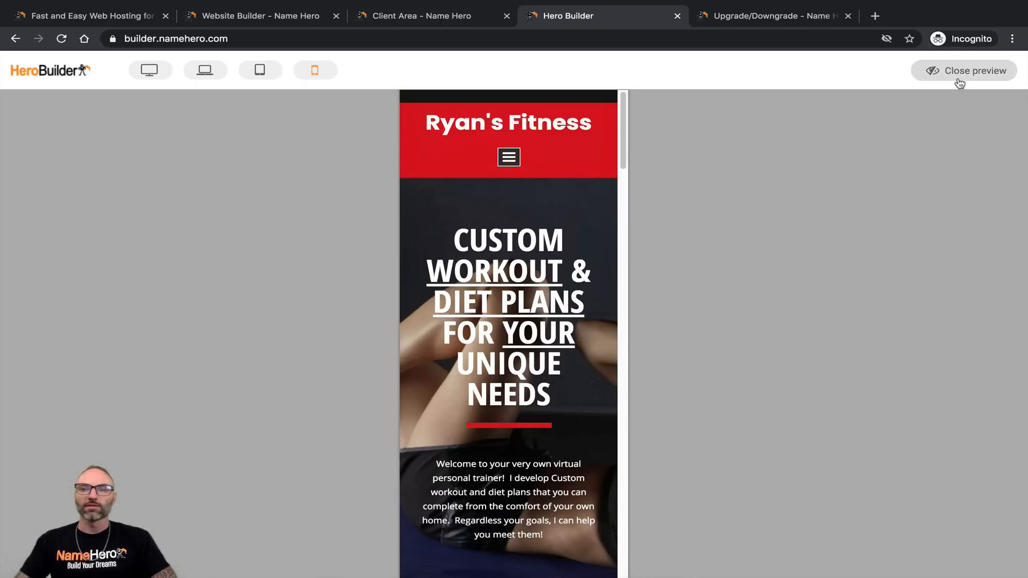
scroll(583, 289, down, 10)
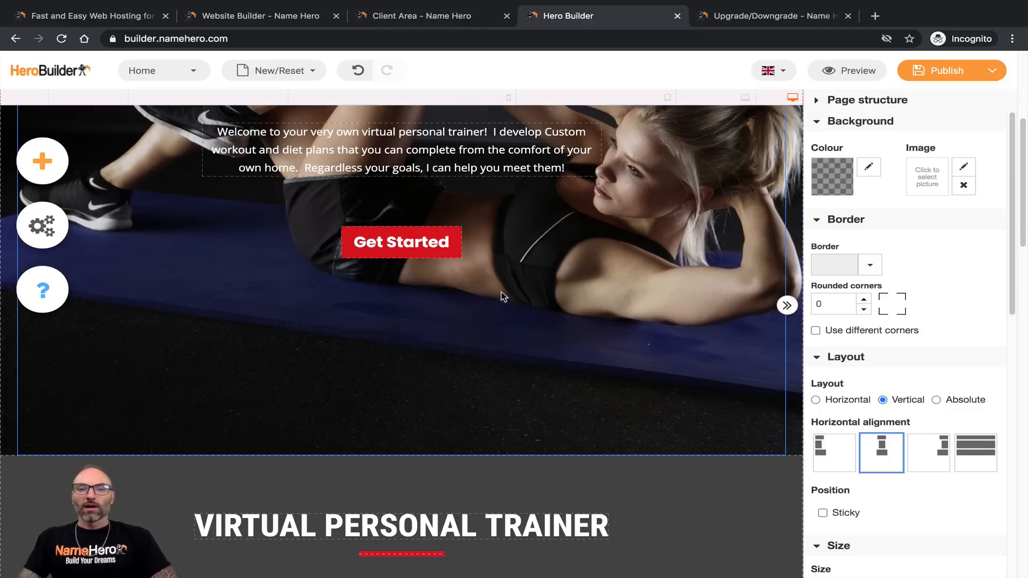
Step: Change the footer's site address text to 'NameFitness'
scroll(461, 338, down, 10)
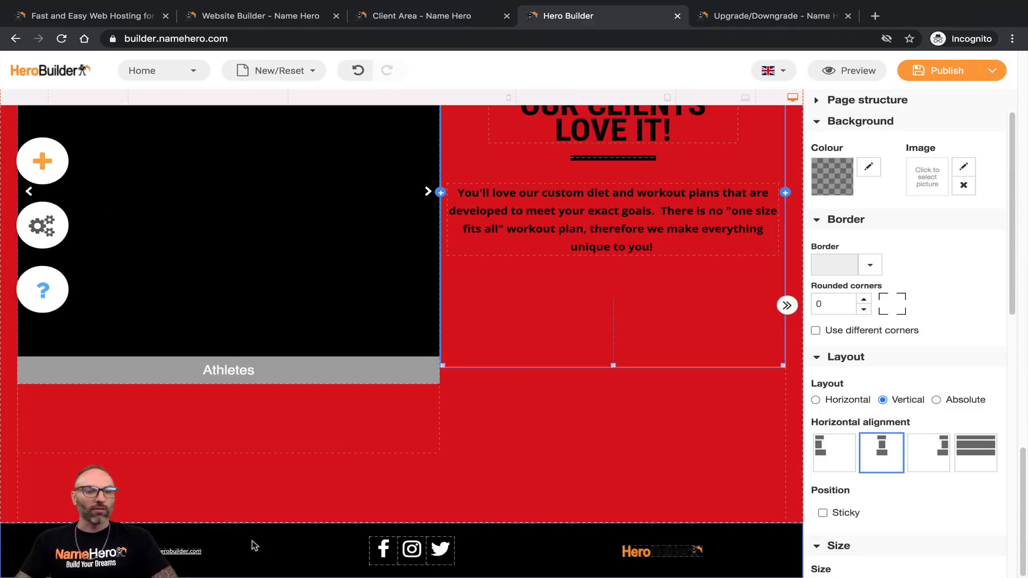
click(161, 551)
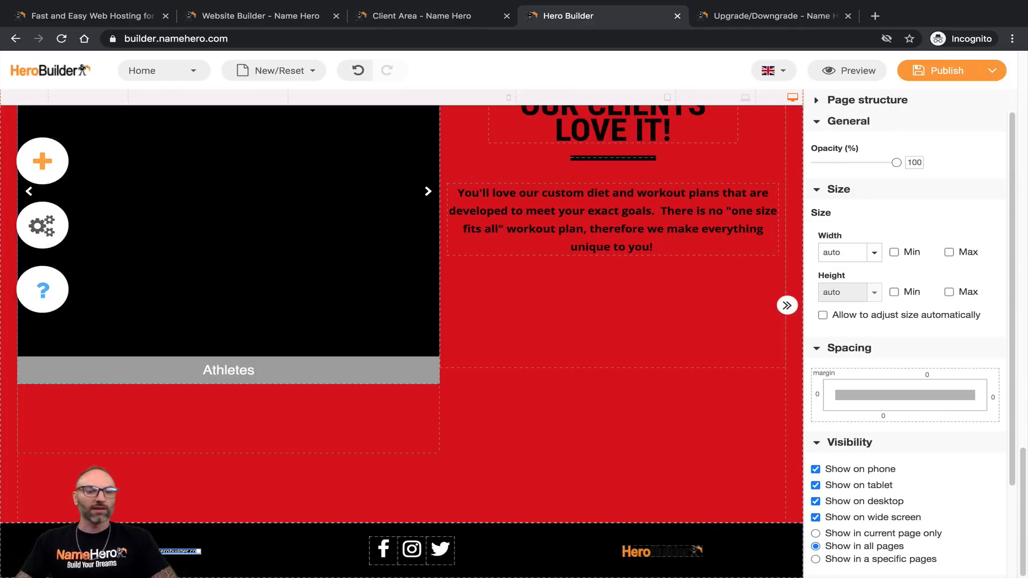
click(143, 511)
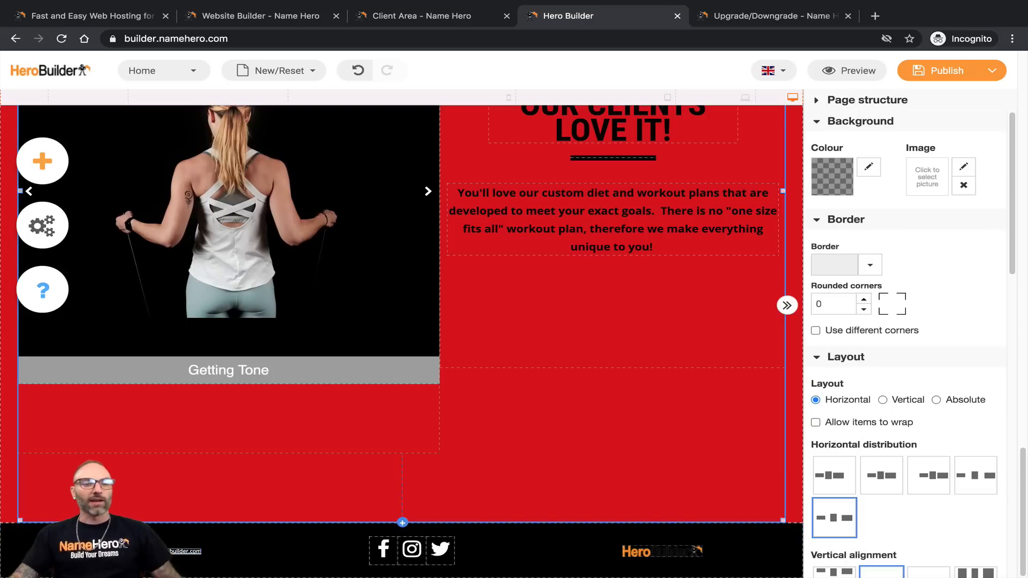
click(159, 551)
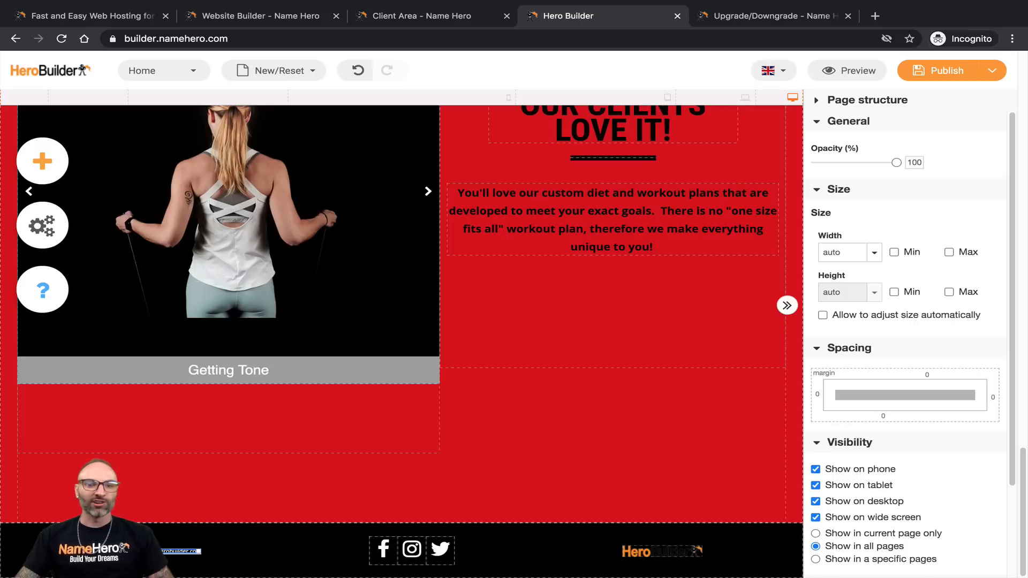
double_click(160, 551)
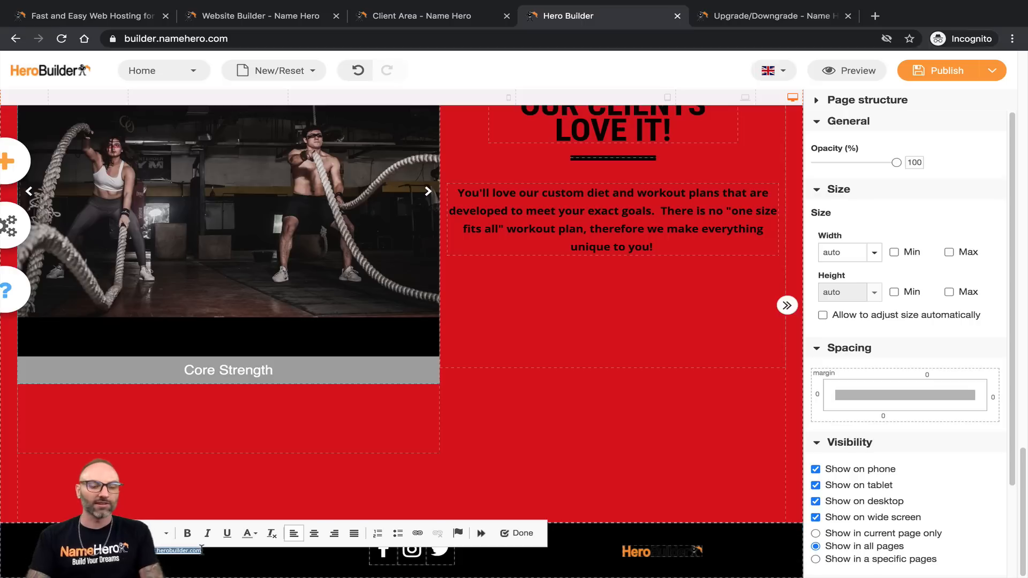
text(Name)
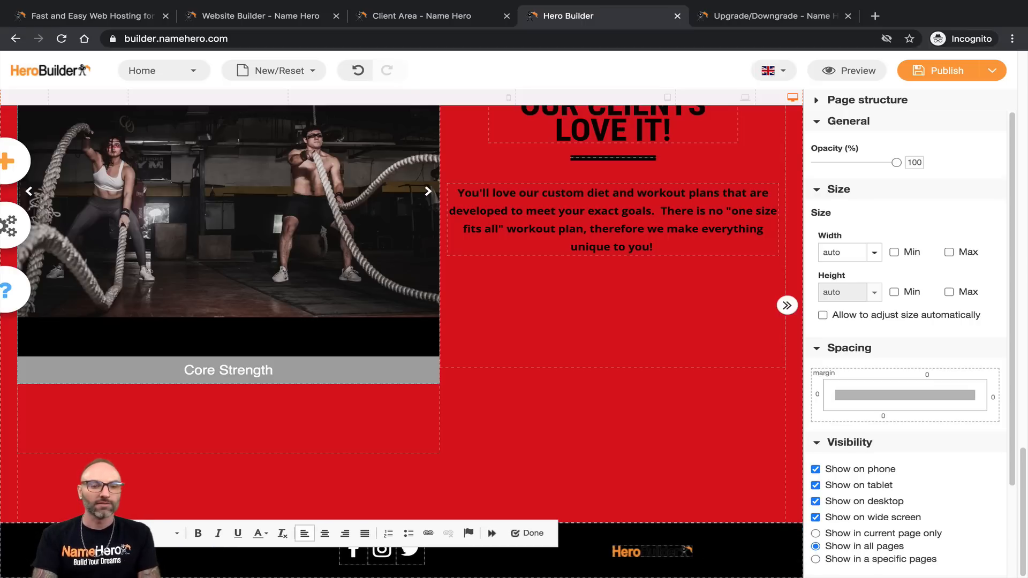
text(Fitness)
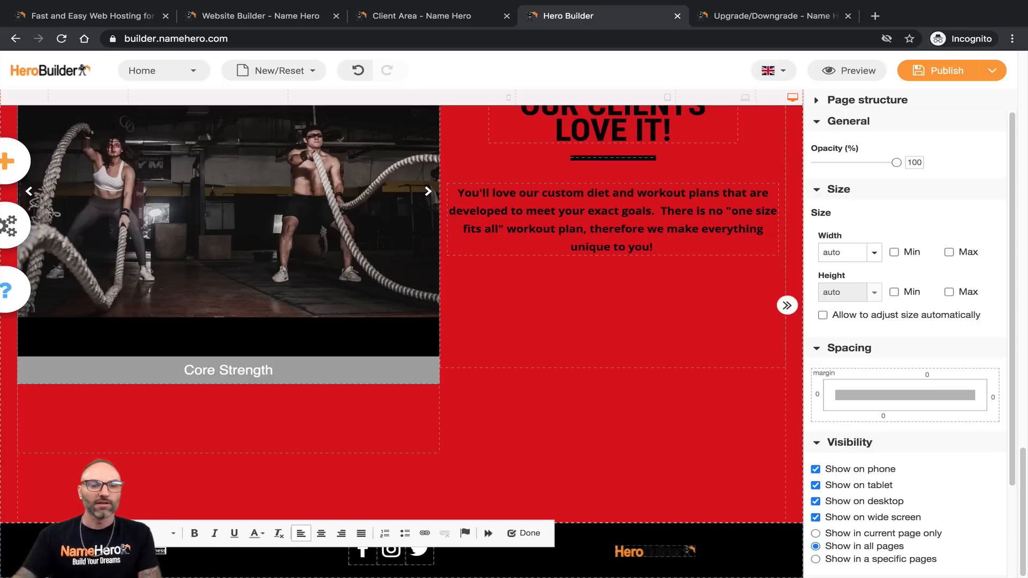
Step: Delete the web address from the footer text's link and apply it
double_click(138, 550)
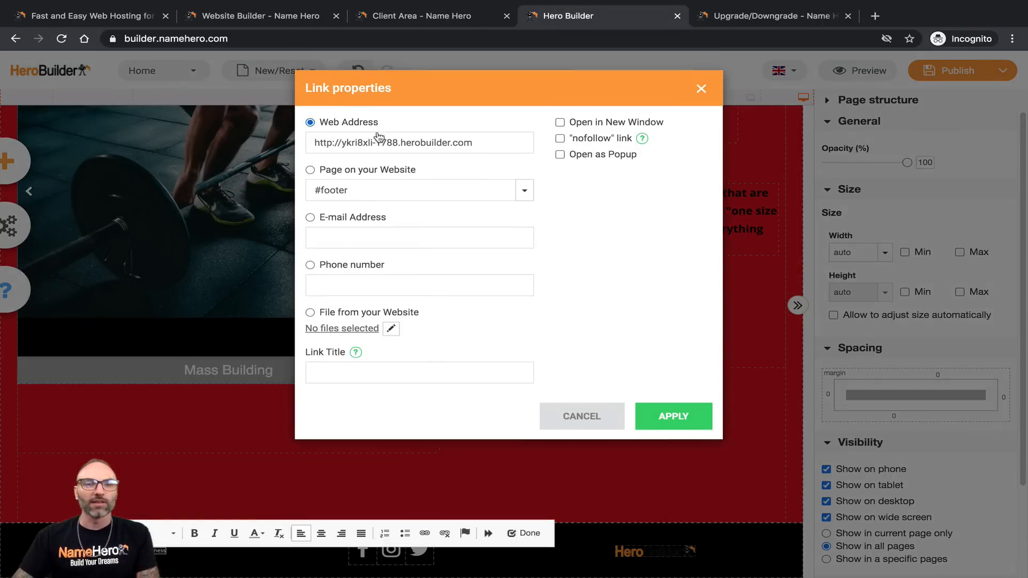
triple_click(455, 144)
key(BackSpace)
click(673, 416)
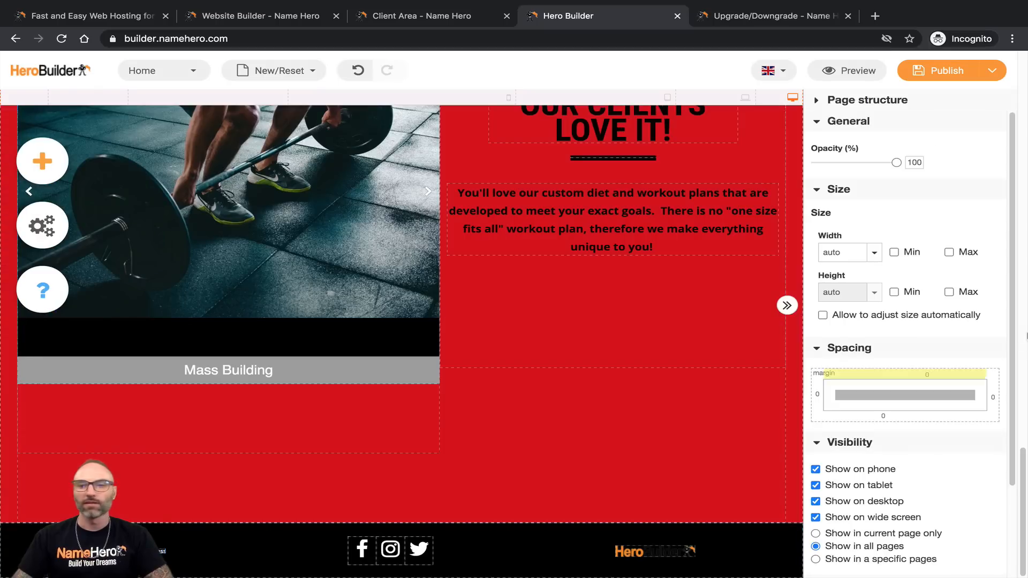
Step: Select the gallery slideshow and review its Visibility options, which hide it on phones
scroll(934, 364, down, 3)
scroll(934, 364, up, 2)
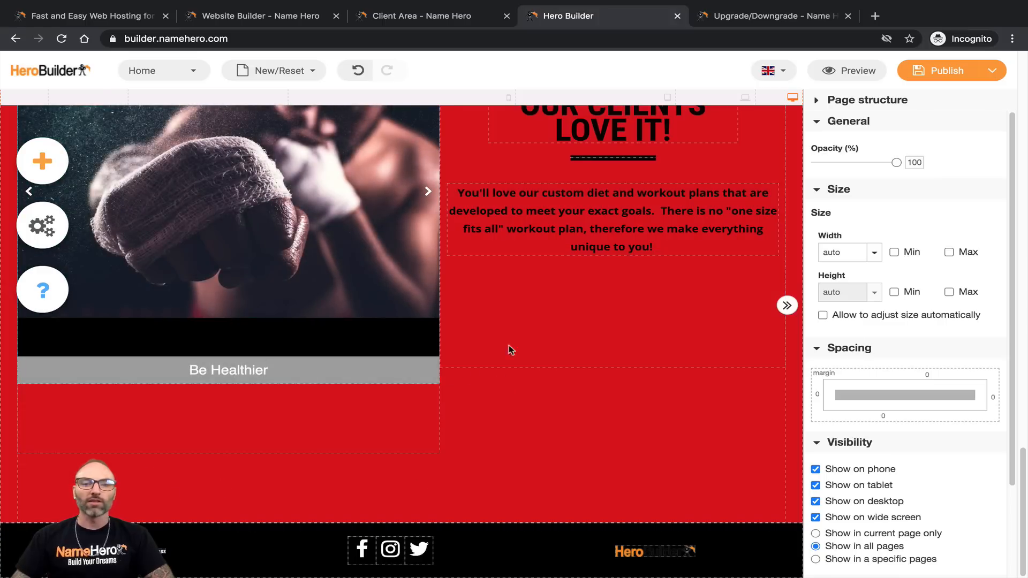
scroll(931, 446, down, 1)
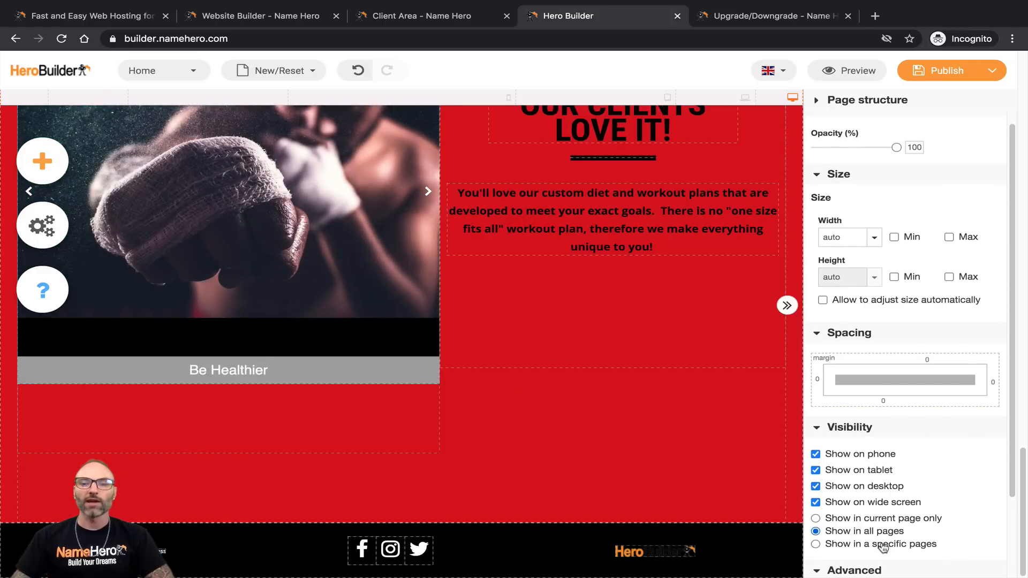
scroll(931, 471, up, 1)
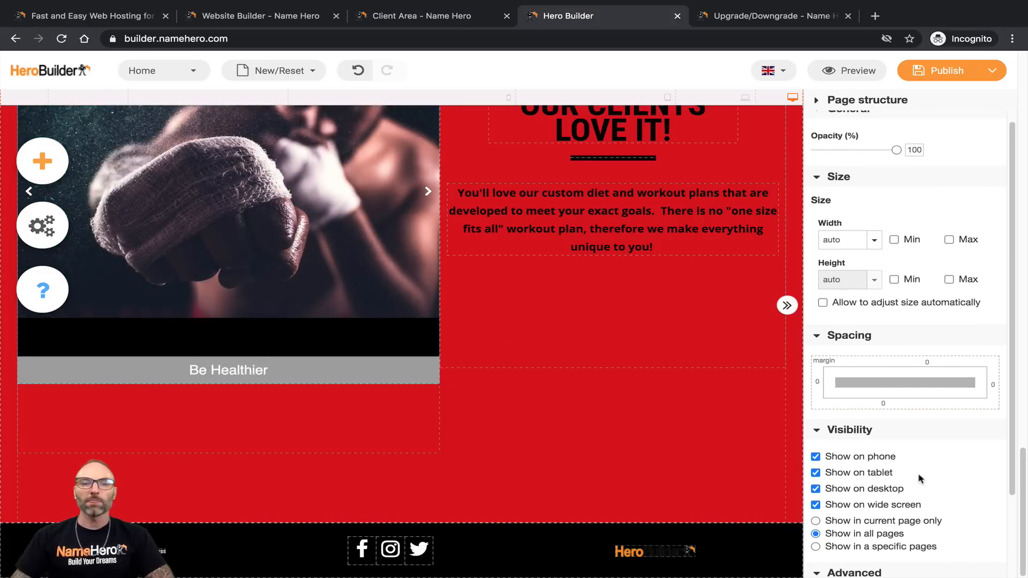
scroll(928, 484, up, 1)
scroll(186, 225, up, 2)
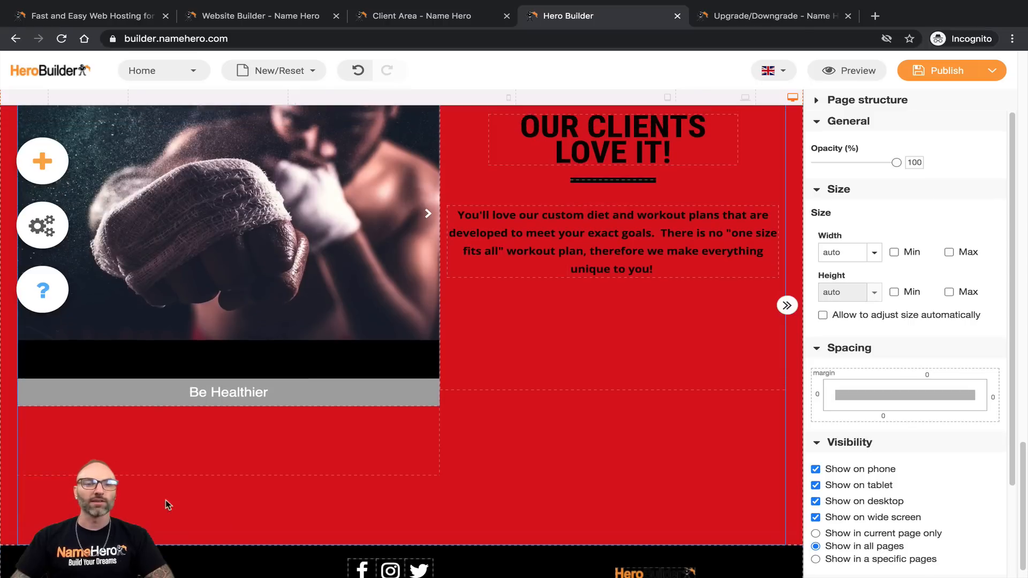
scroll(320, 263, up, 4)
click(360, 183)
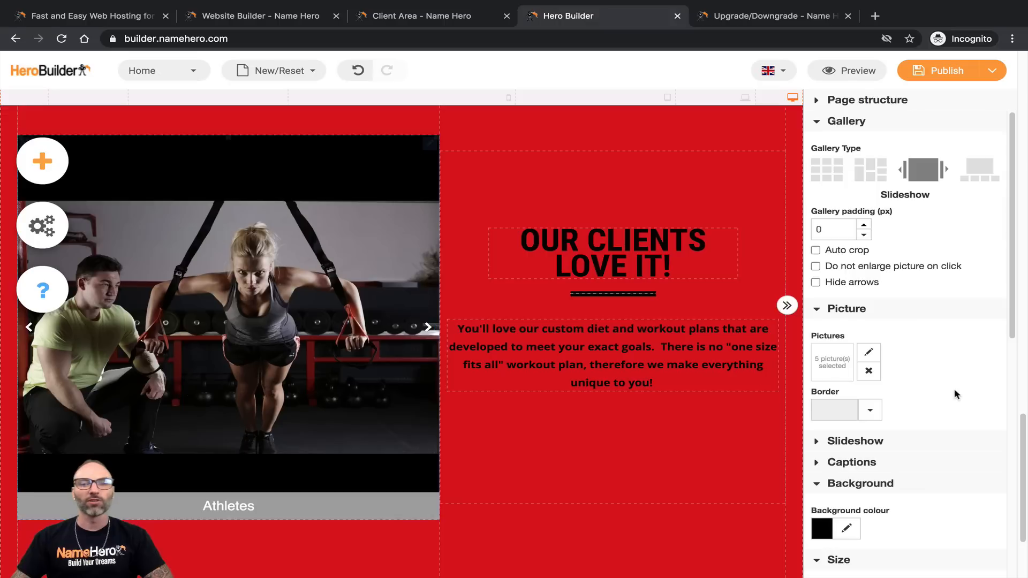
scroll(952, 388, down, 8)
scroll(954, 396, down, 2)
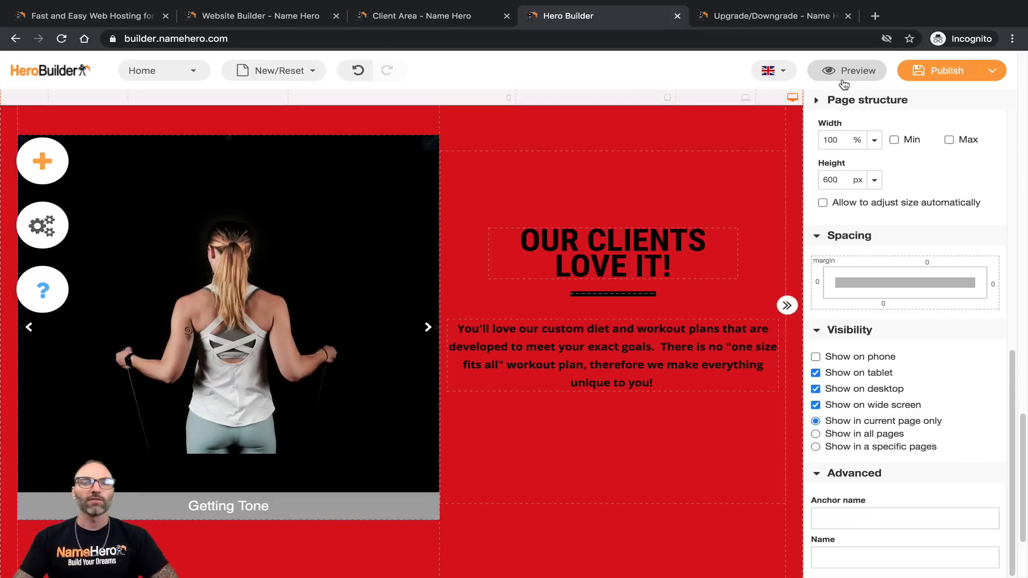
Step: Save the page as a draft and preview it at phone size
click(978, 78)
click(928, 127)
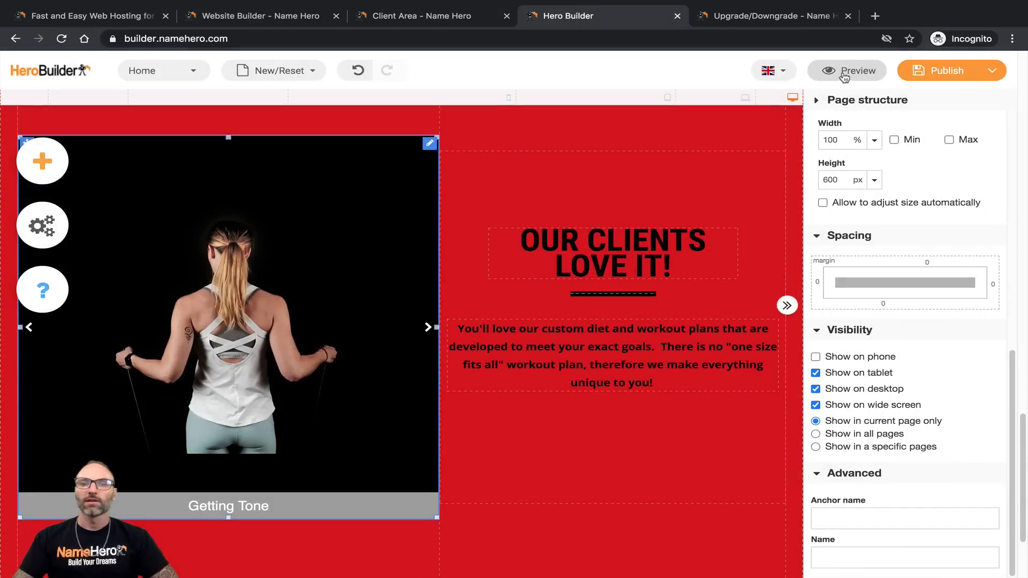
click(846, 71)
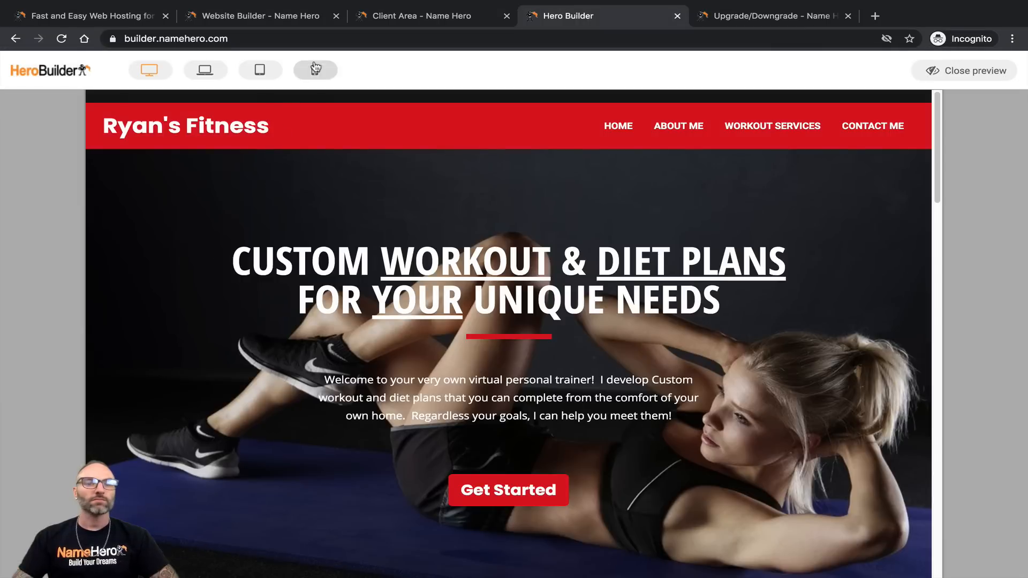
scroll(392, 268, down, 15)
scroll(299, 324, down, 5)
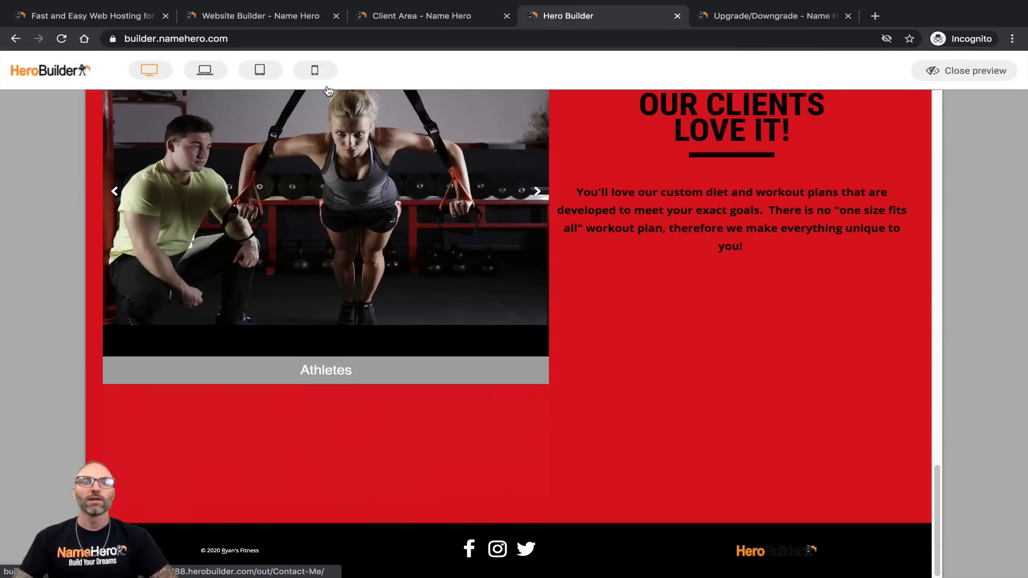
click(315, 71)
scroll(404, 324, down, 10)
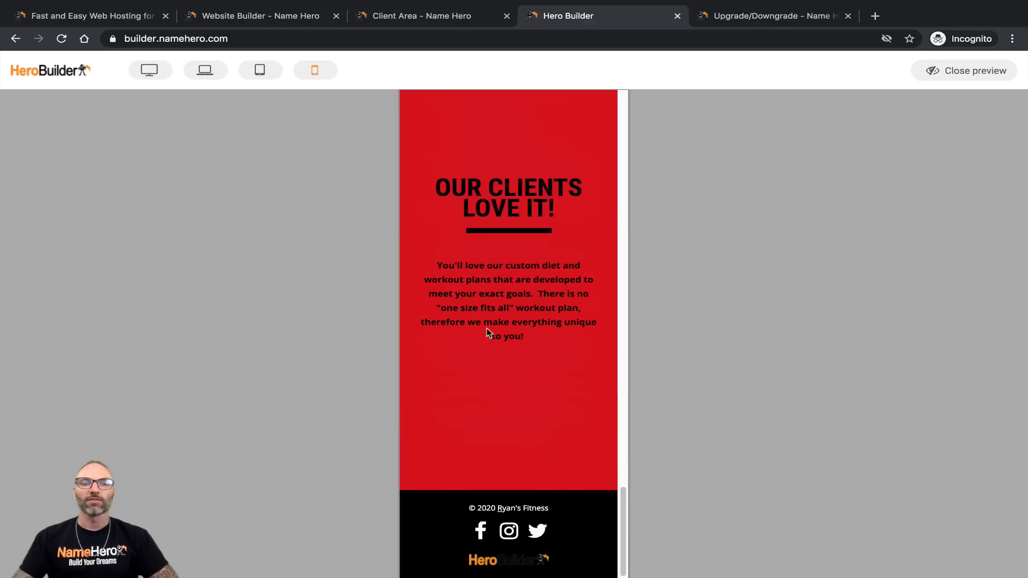
scroll(479, 334, up, 15)
scroll(452, 337, up, 8)
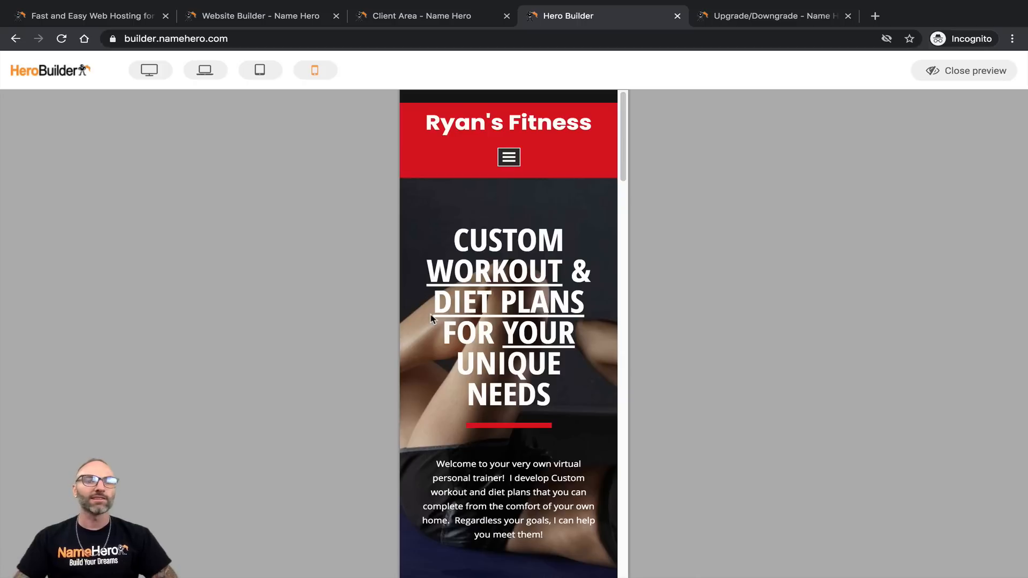
Step: Check the preview at tablet, laptop and phone sizes, then return to the editor
click(259, 70)
scroll(382, 280, down, 15)
scroll(394, 293, up, 10)
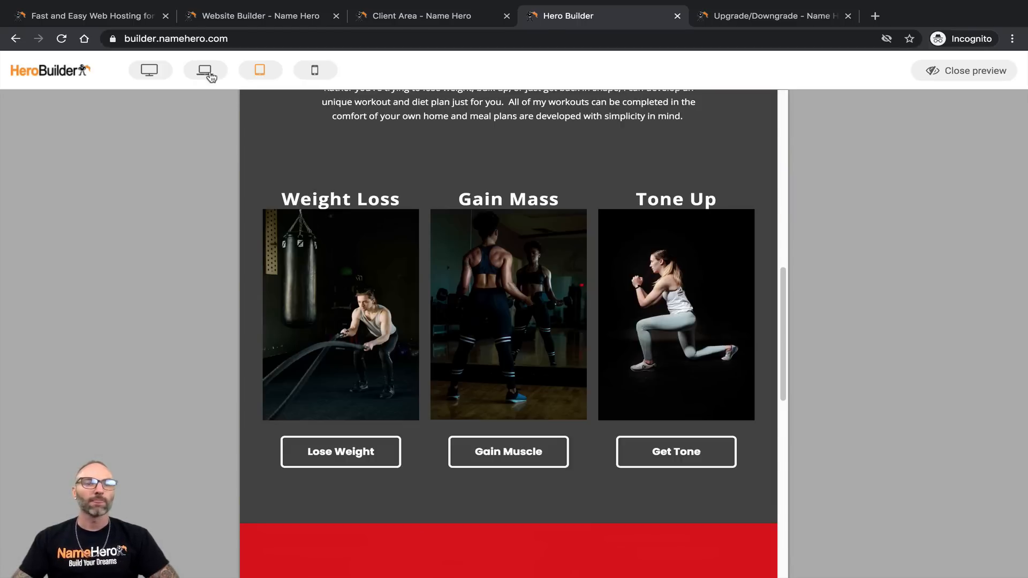
click(206, 70)
scroll(497, 384, down, 15)
scroll(496, 385, up, 5)
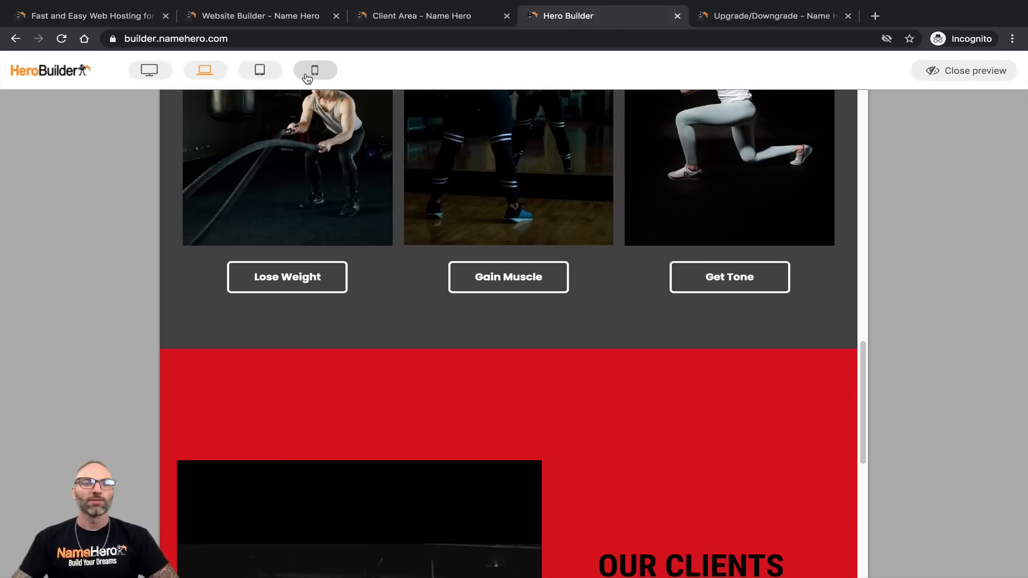
click(315, 71)
scroll(606, 387, down, 5)
scroll(602, 399, down, 8)
scroll(600, 411, up, 7)
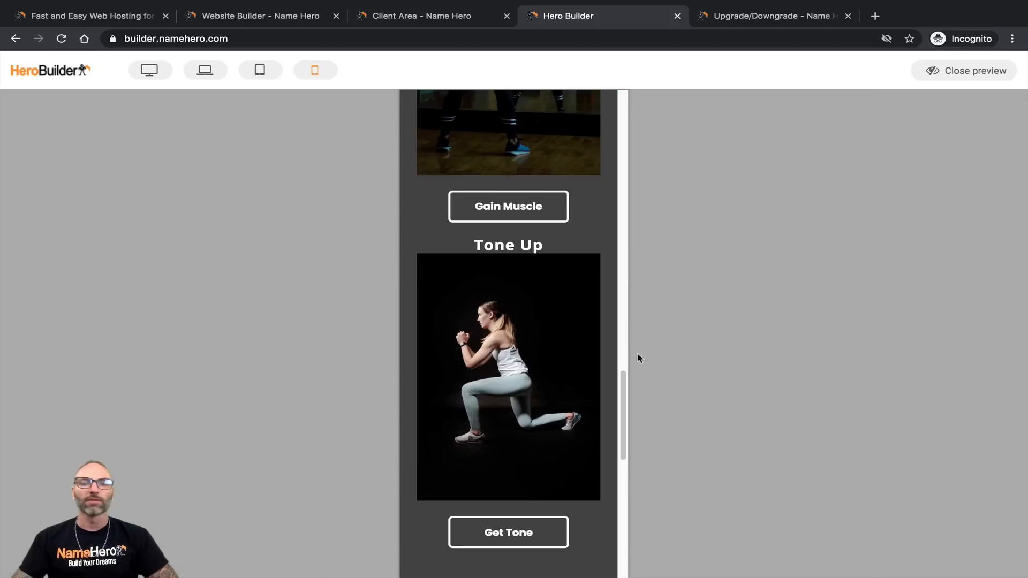
click(943, 72)
scroll(509, 391, down, 3)
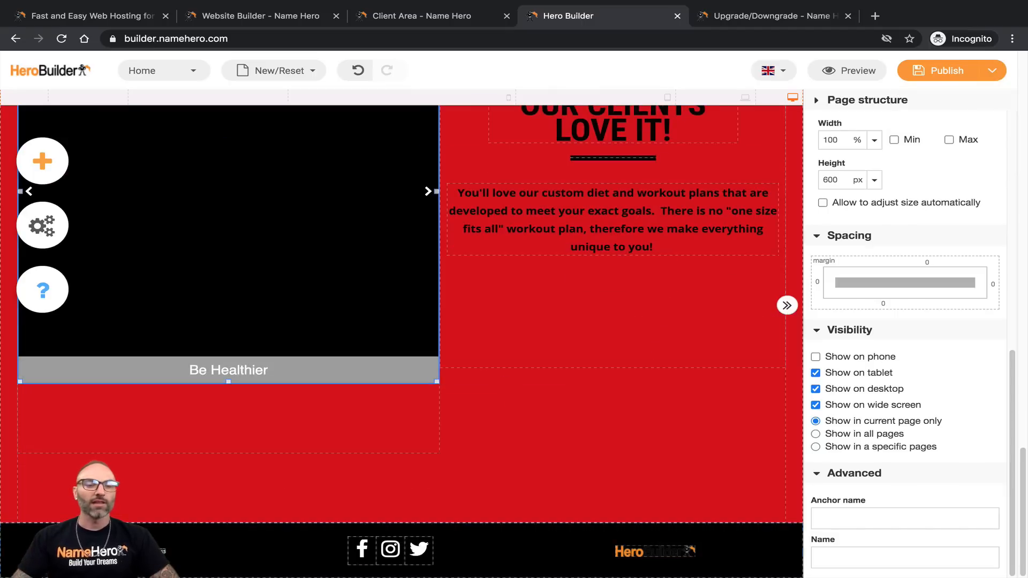
Step: Inspect the footer Facebook icon's link address and apply its link settings
click(363, 556)
scroll(851, 350, down, 2)
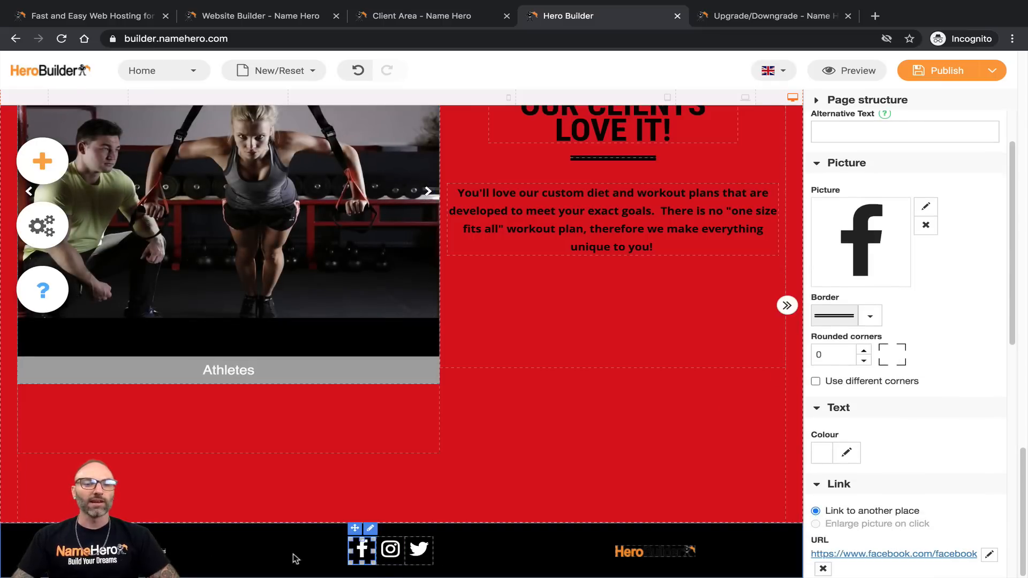
scroll(910, 391, down, 3)
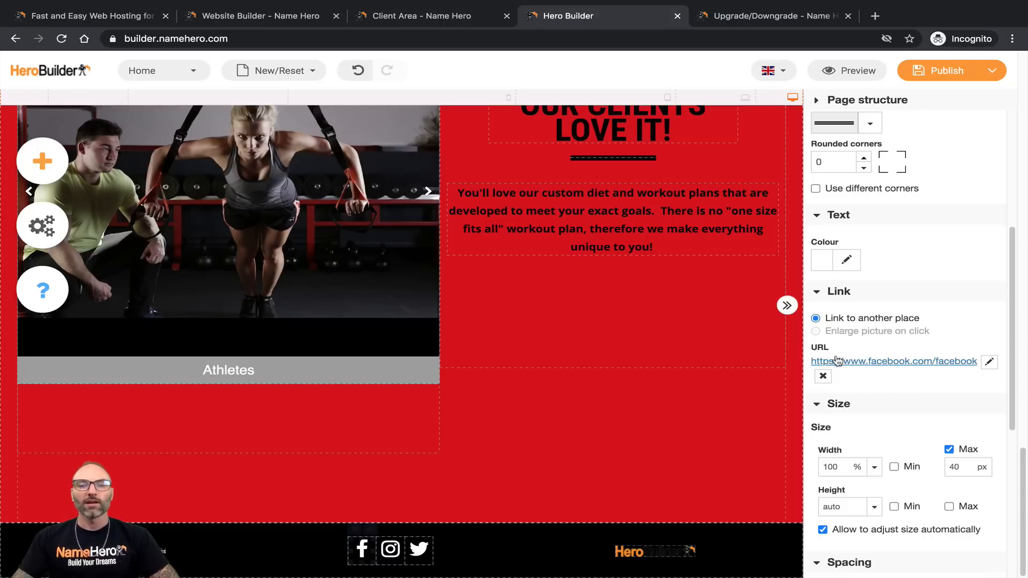
click(989, 362)
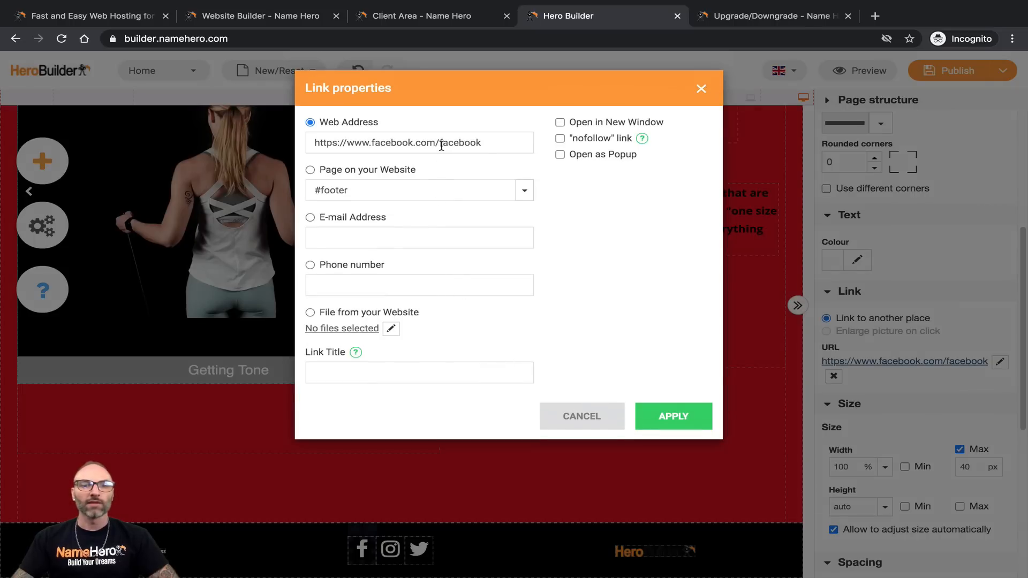
drag(440, 143, 481, 144)
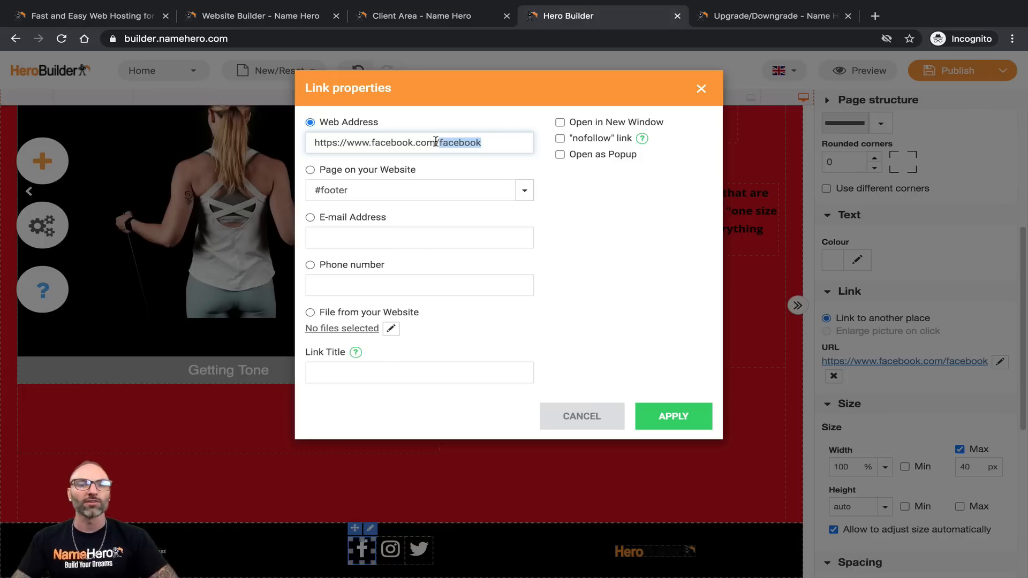
click(639, 420)
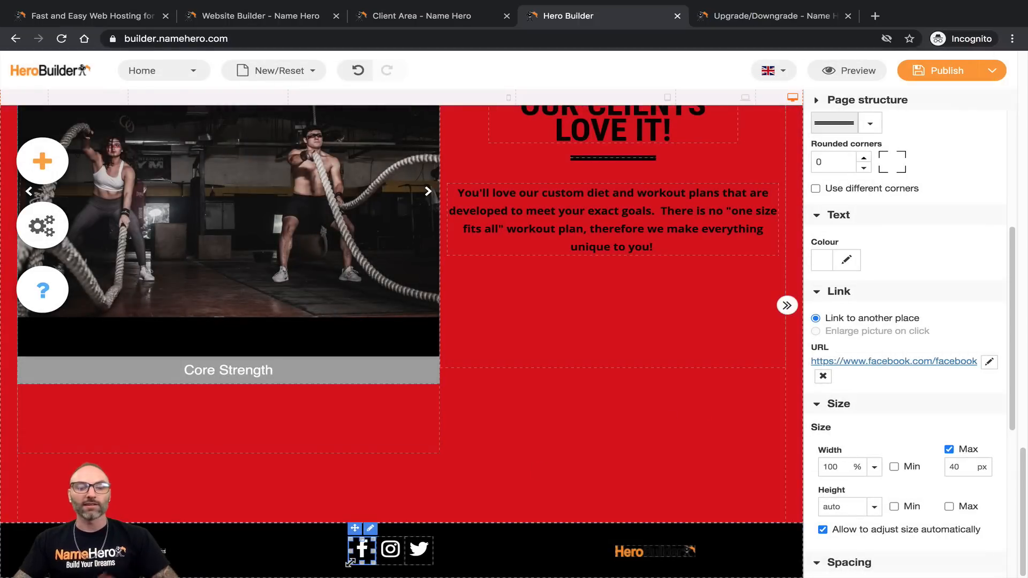
Step: Delete the footer Facebook icon, then restore it
key(Delete)
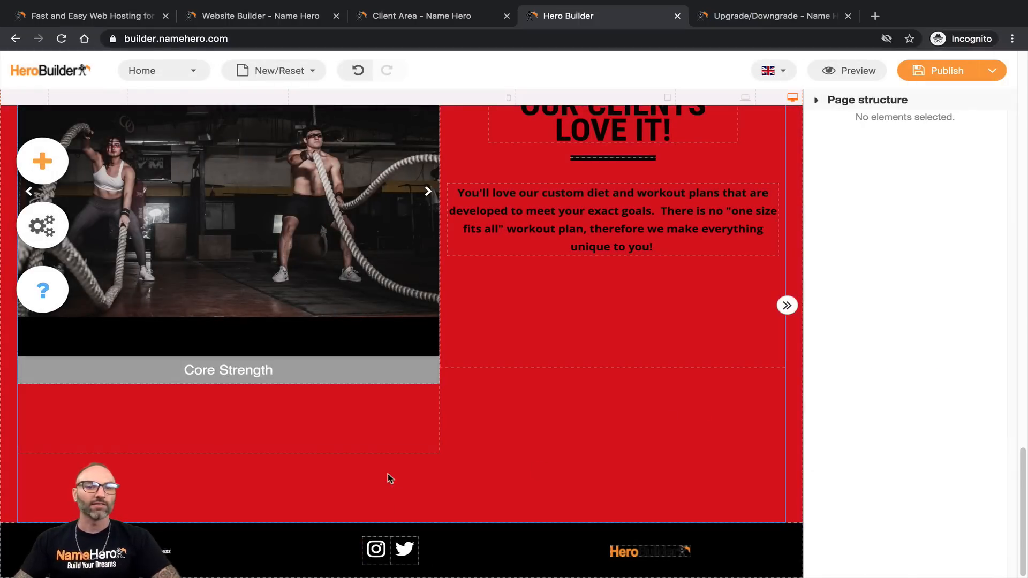
click(388, 477)
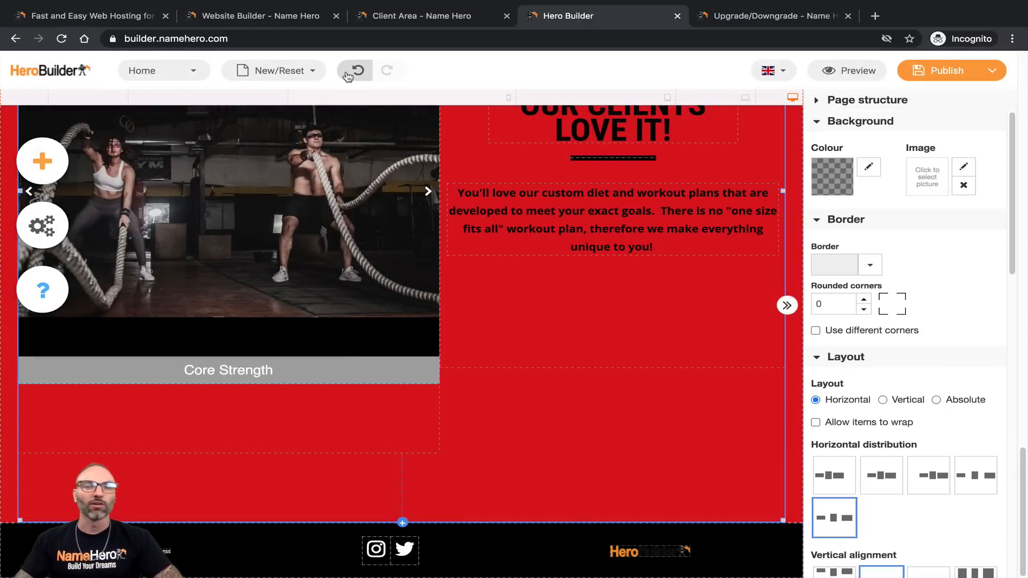
click(350, 74)
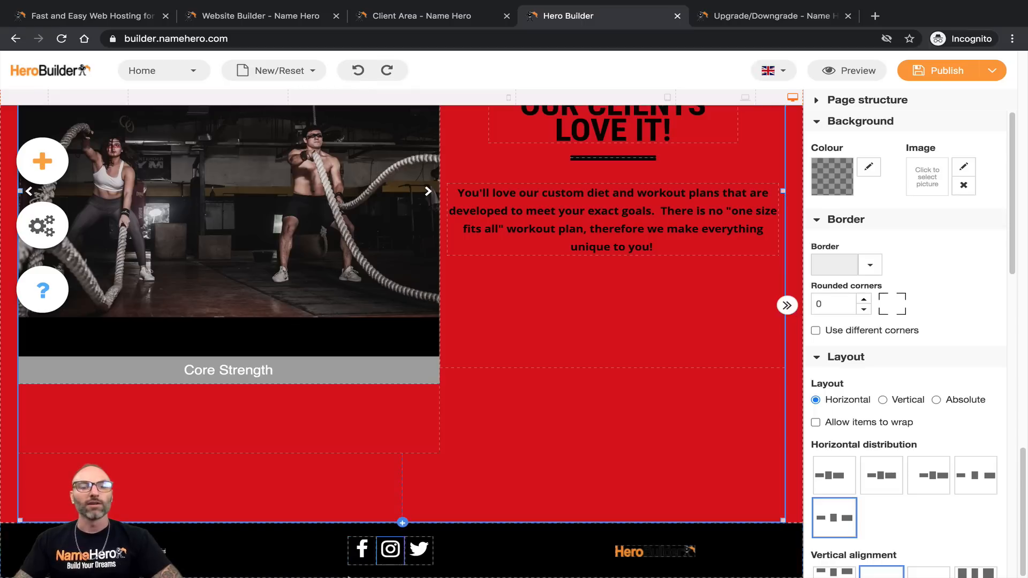
Step: Check the Instagram icon's link address and close the settings unchanged
click(392, 560)
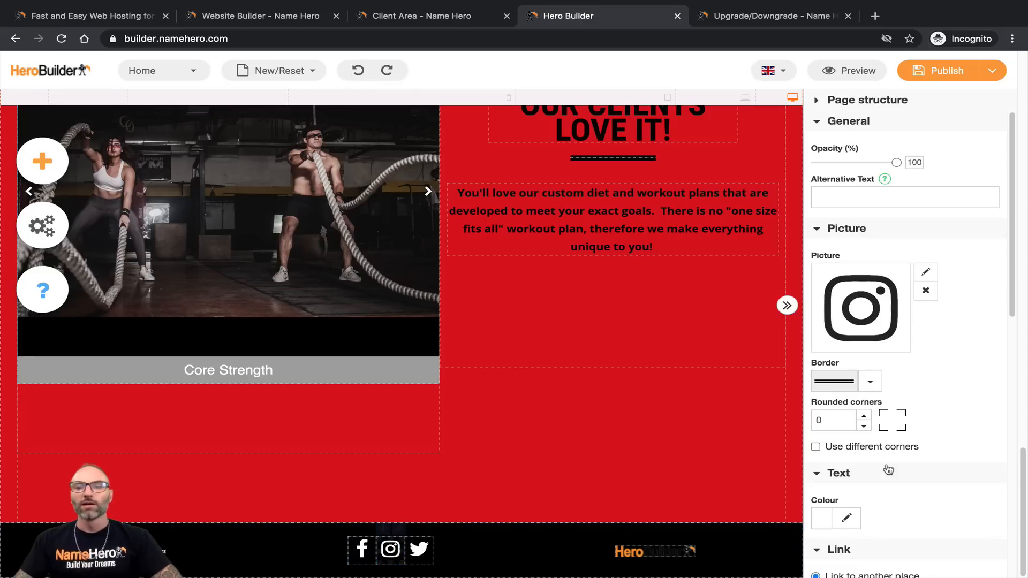
scroll(901, 444, down, 5)
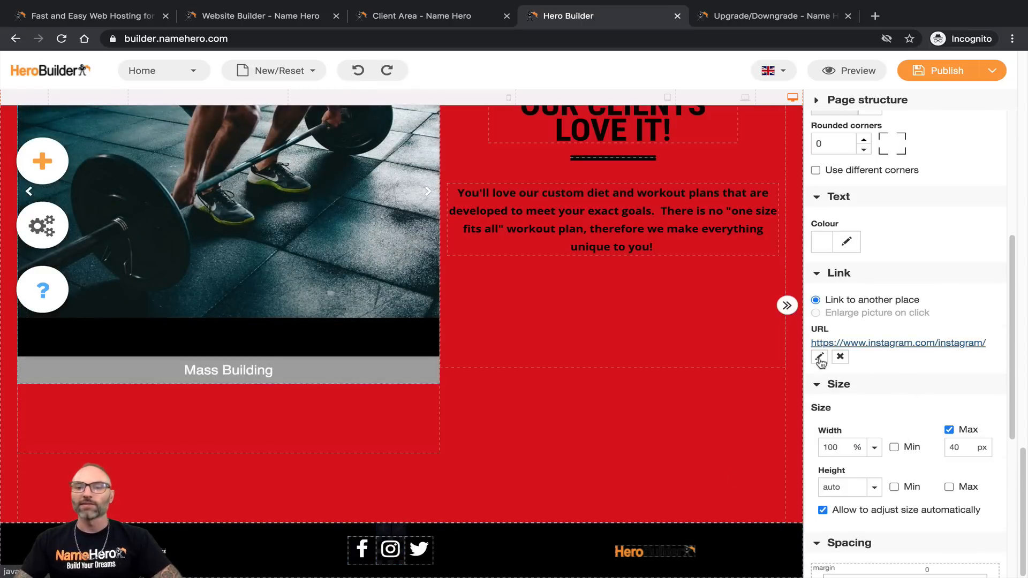
click(819, 356)
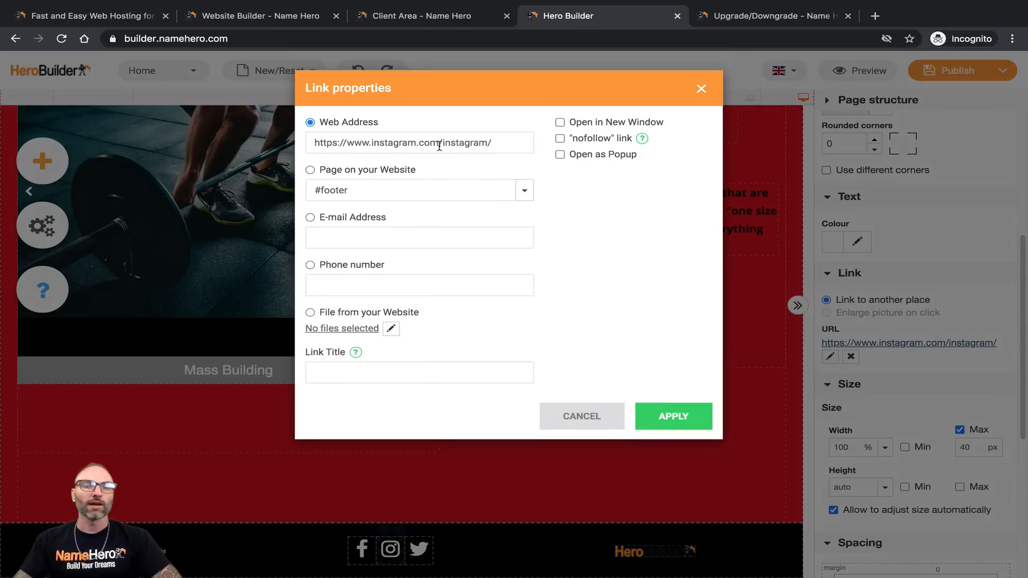
drag(442, 142, 496, 141)
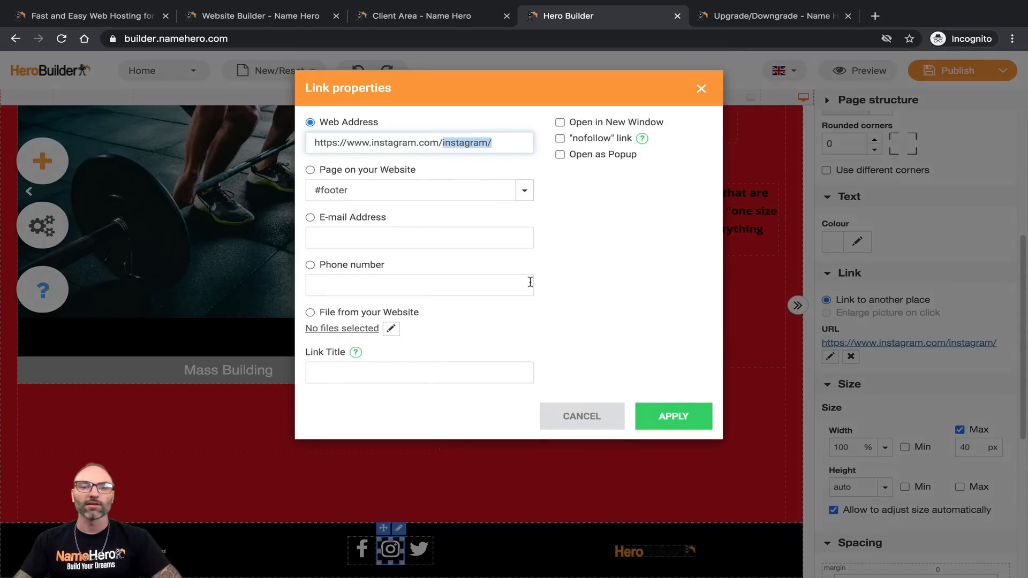
click(568, 418)
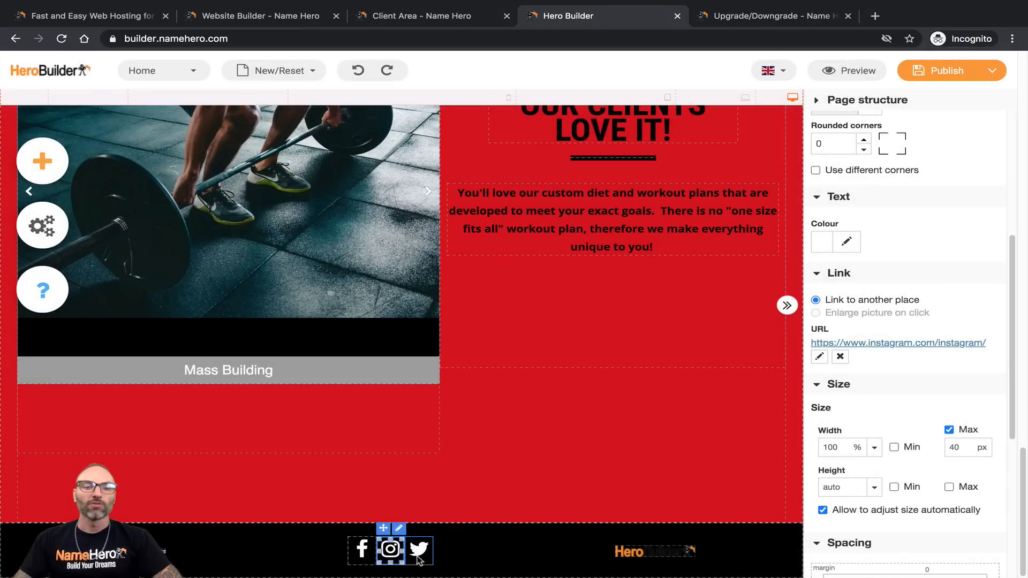
click(419, 559)
scroll(933, 382, down, 5)
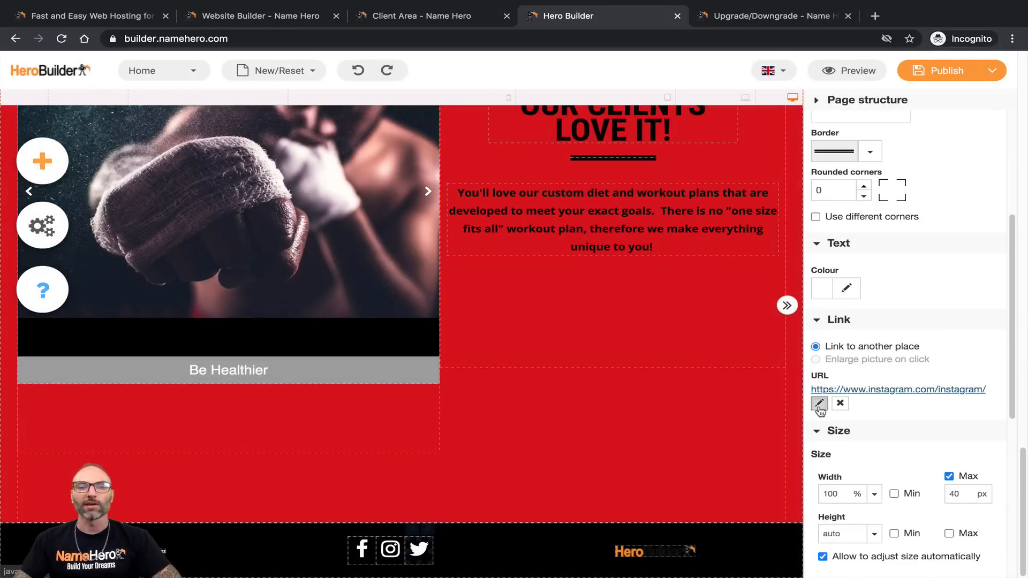
click(820, 404)
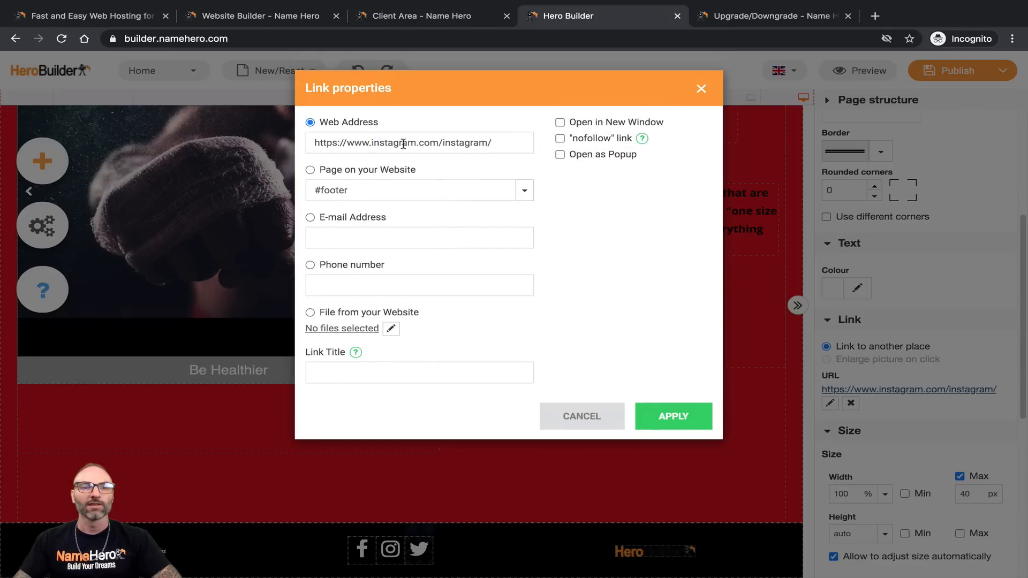
drag(373, 144, 527, 137)
text(twitte)
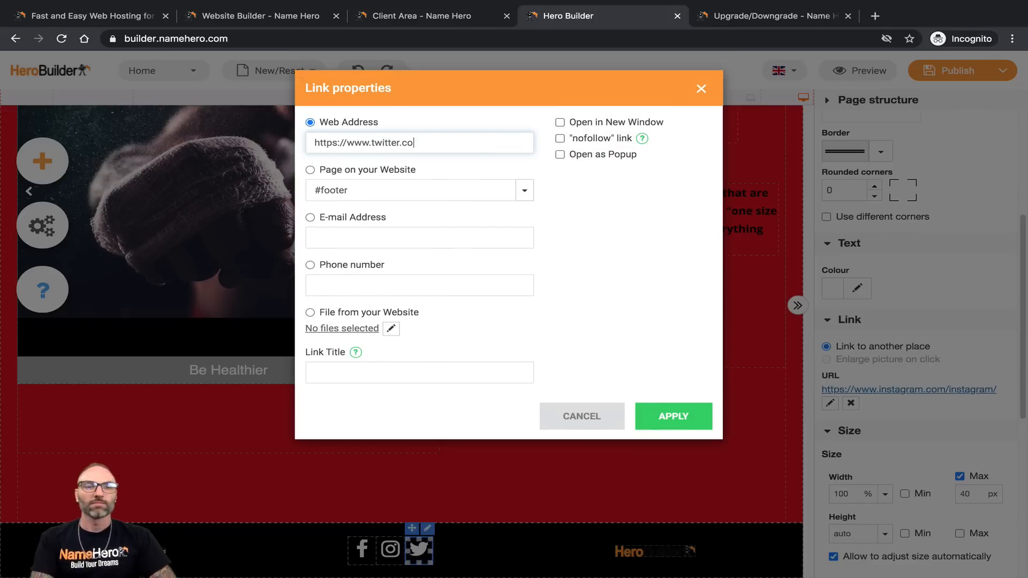
text(r.com/mytwitterhandle)
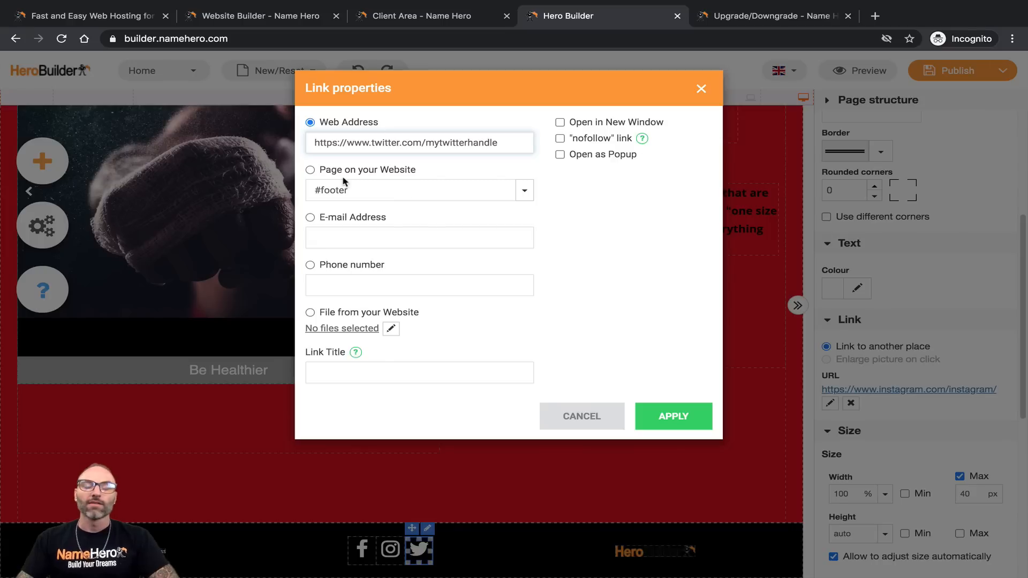
click(560, 122)
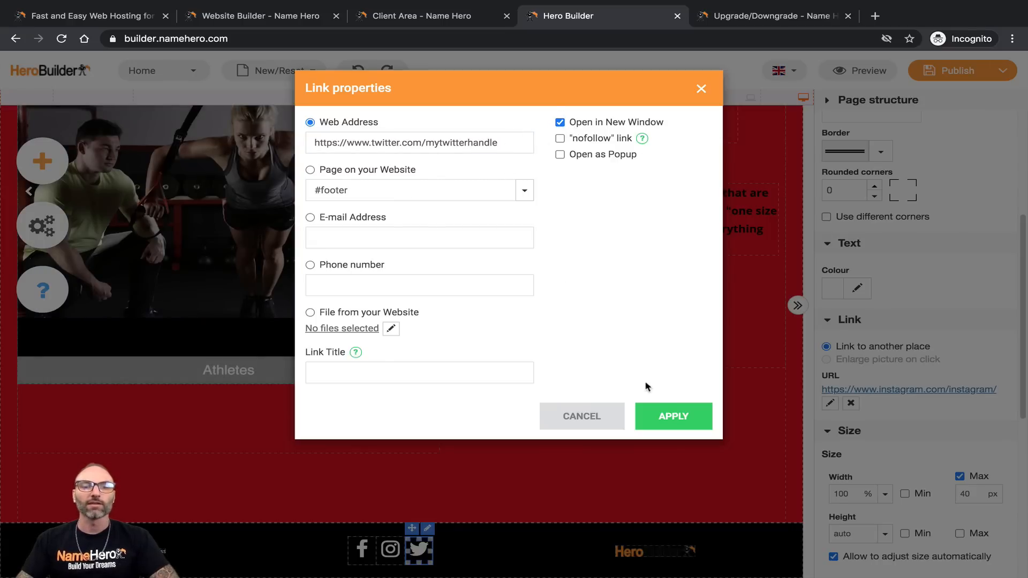
click(661, 417)
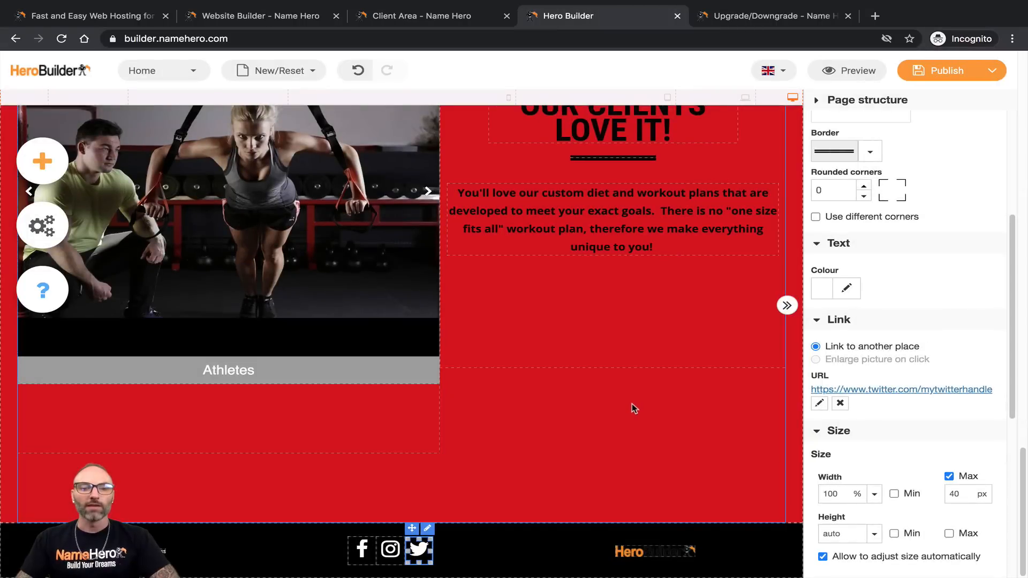
click(630, 410)
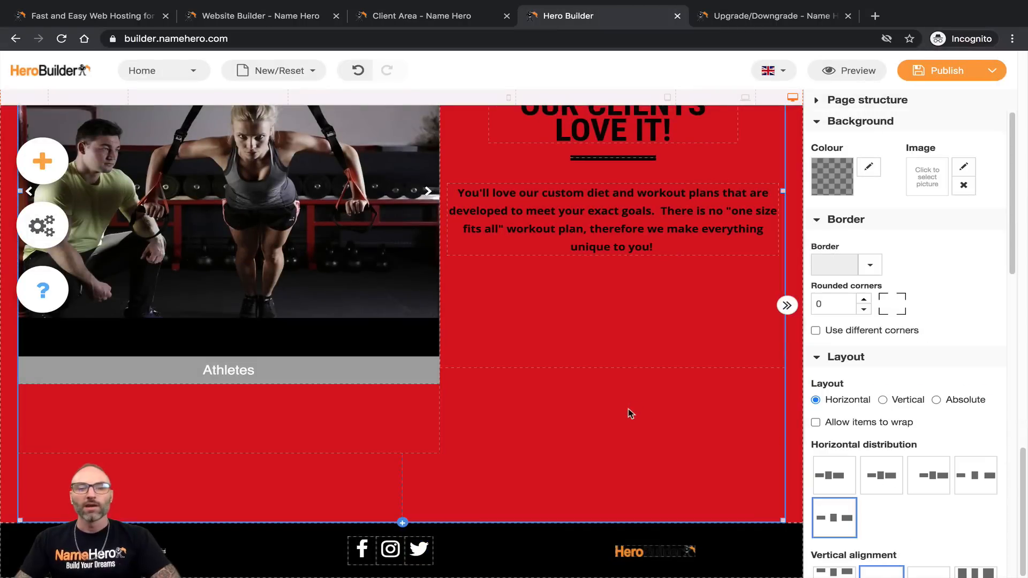
Step: Delete the Hero Builder logo from the footer
click(624, 559)
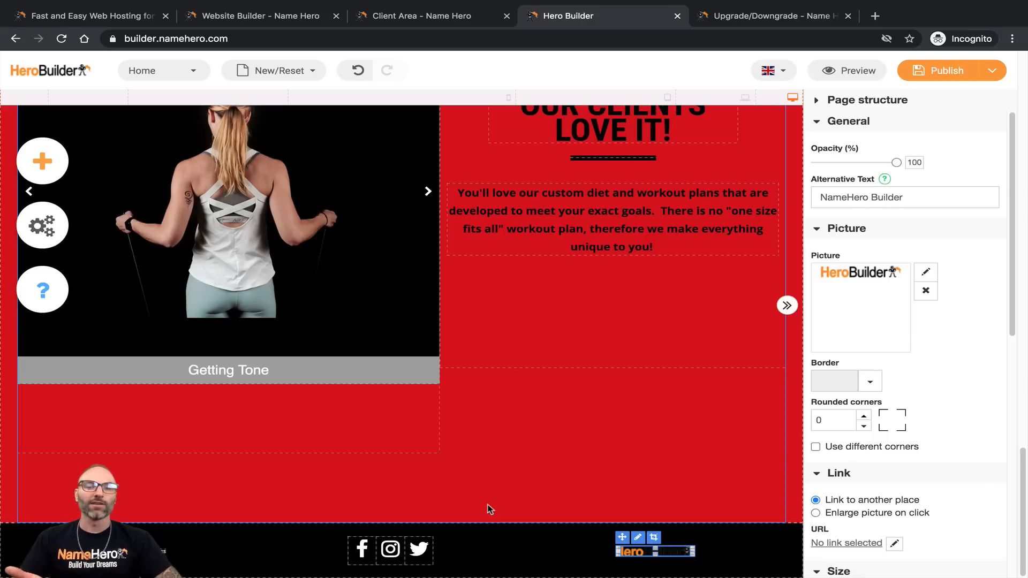
key(Delete)
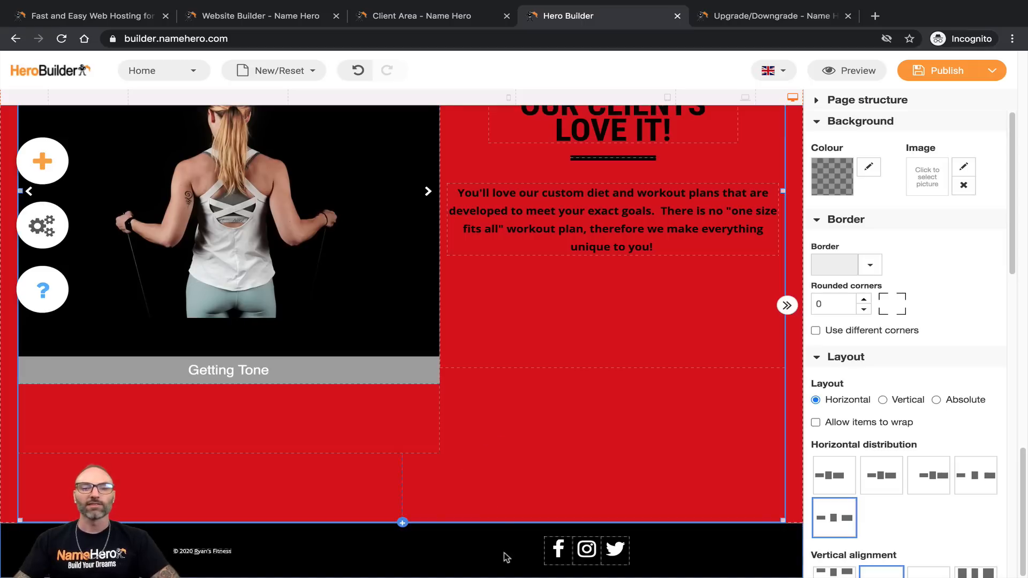
scroll(674, 382, up, 7)
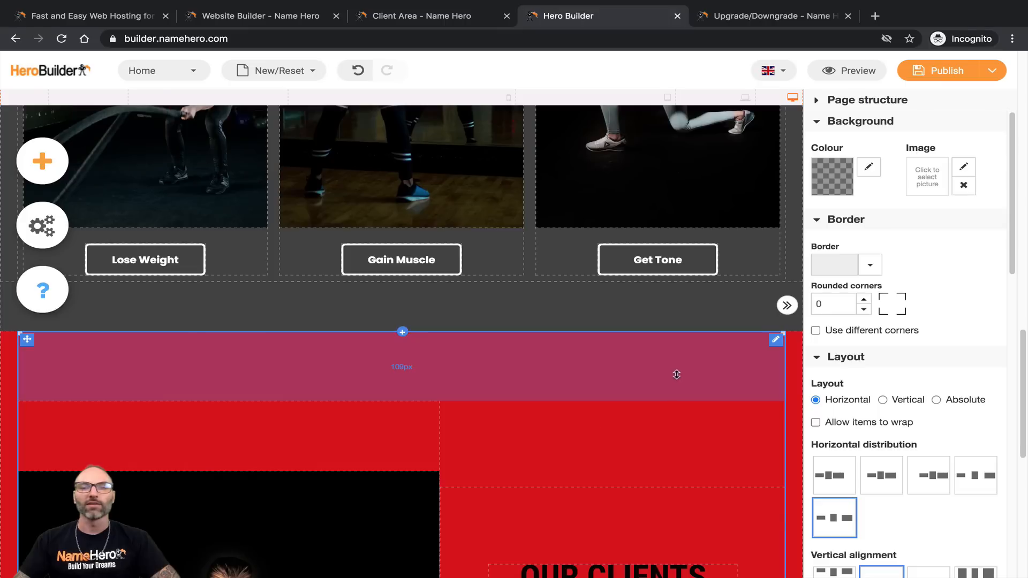
scroll(676, 375, up, 12)
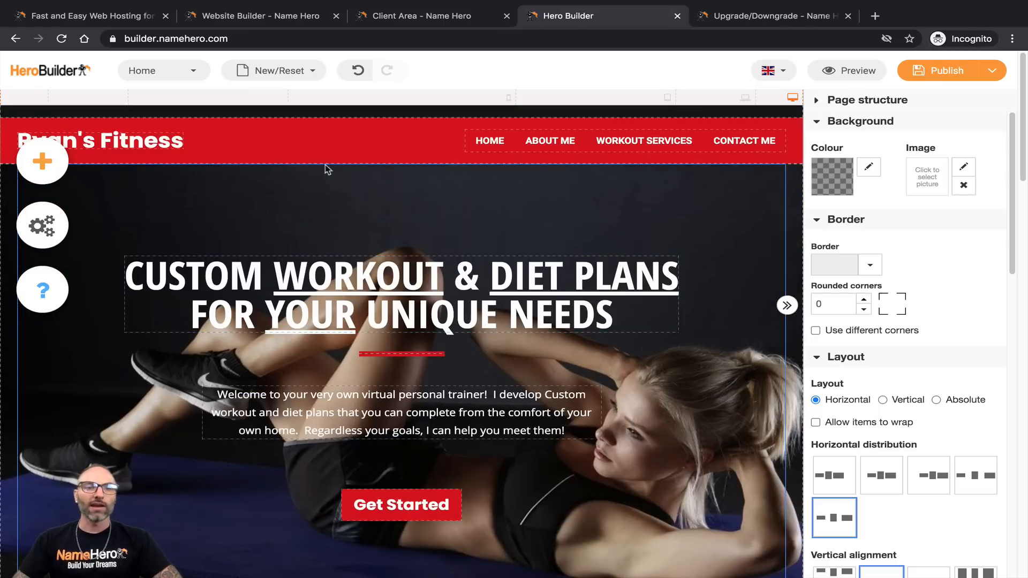
scroll(406, 291, down, 20)
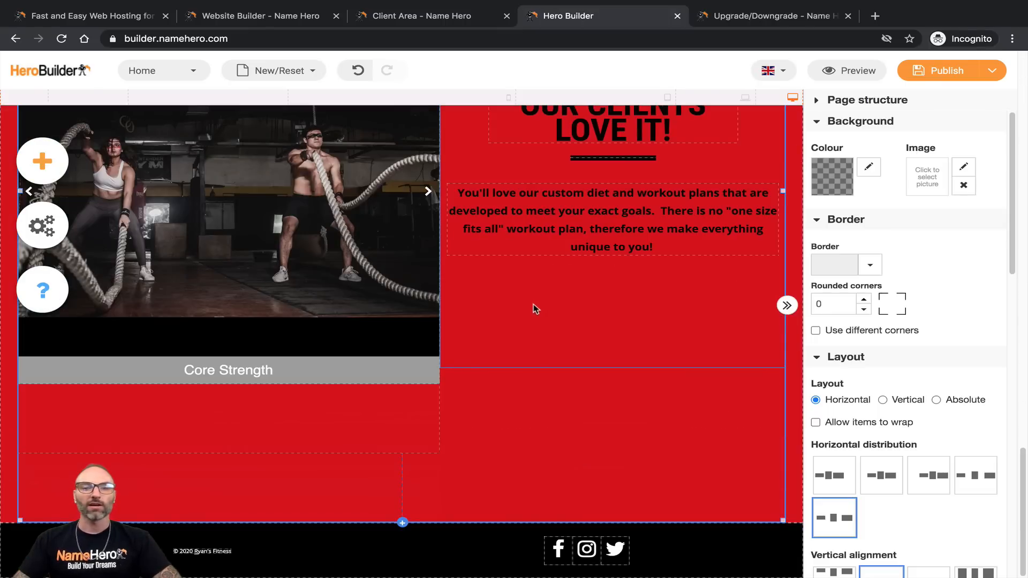
scroll(583, 268, up, 8)
Step: Save the site as a draft from the Publish menu
click(992, 70)
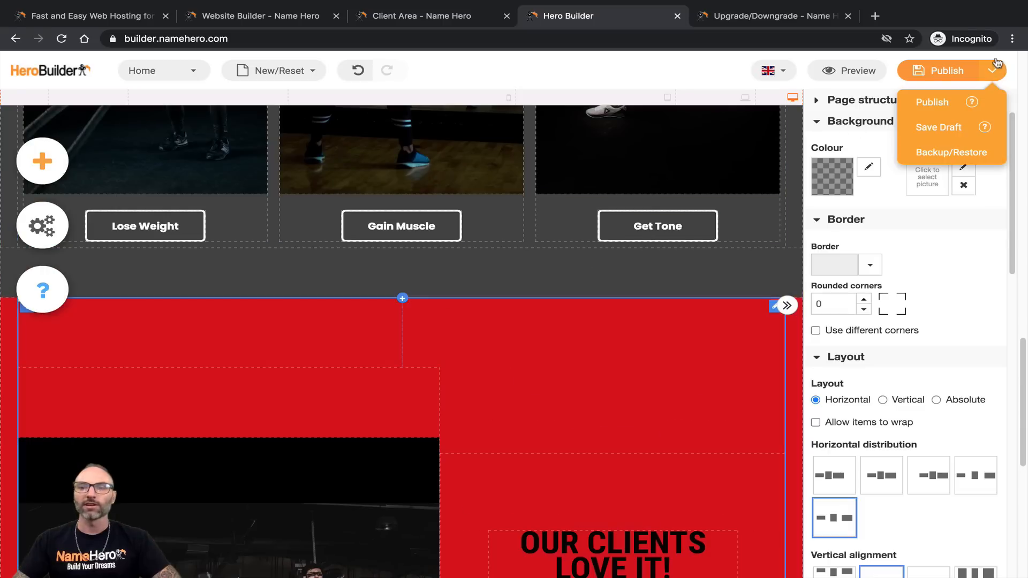
click(953, 125)
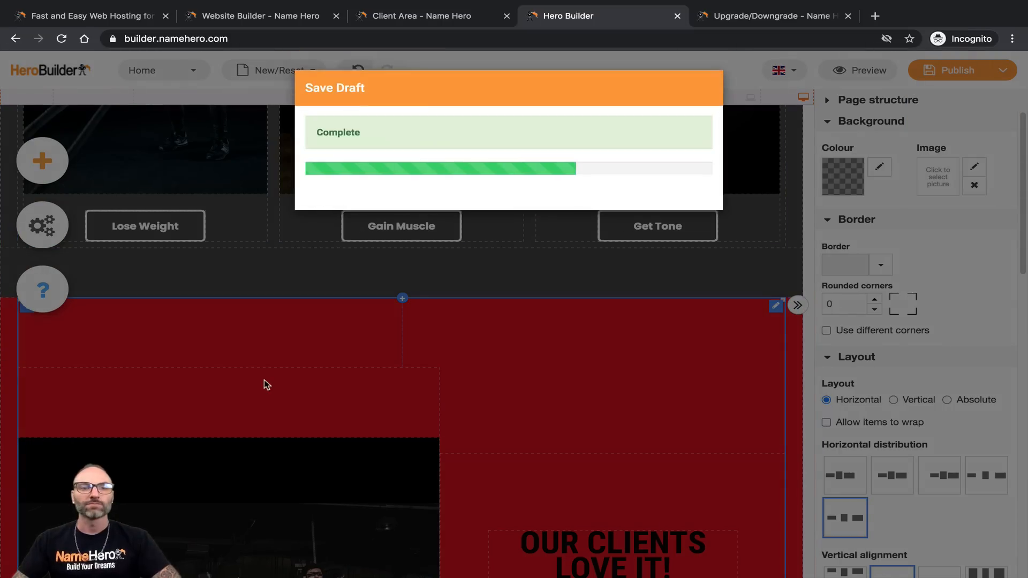
scroll(287, 372, up, 10)
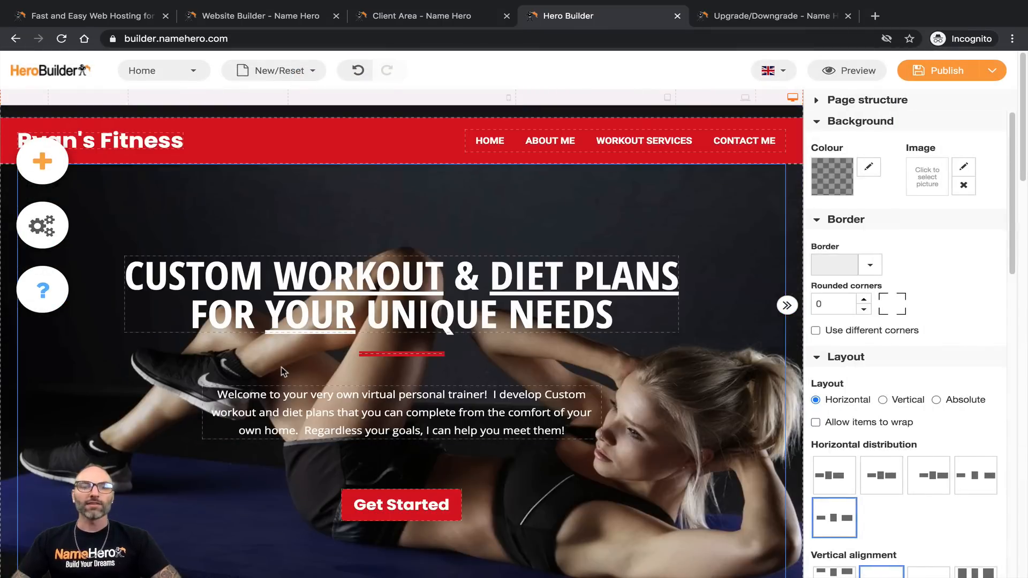
Step: Load the WORKOUT SERVICES page from the site navigation and look over its sections
scroll(348, 376, down, 5)
scroll(348, 375, up, 5)
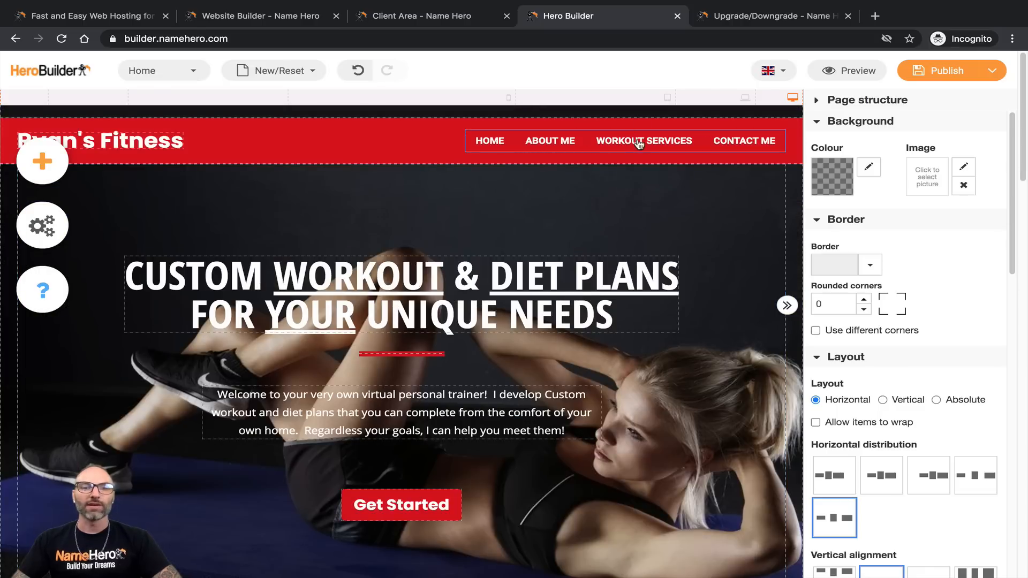
scroll(368, 365, down, 2)
scroll(381, 435, down, 15)
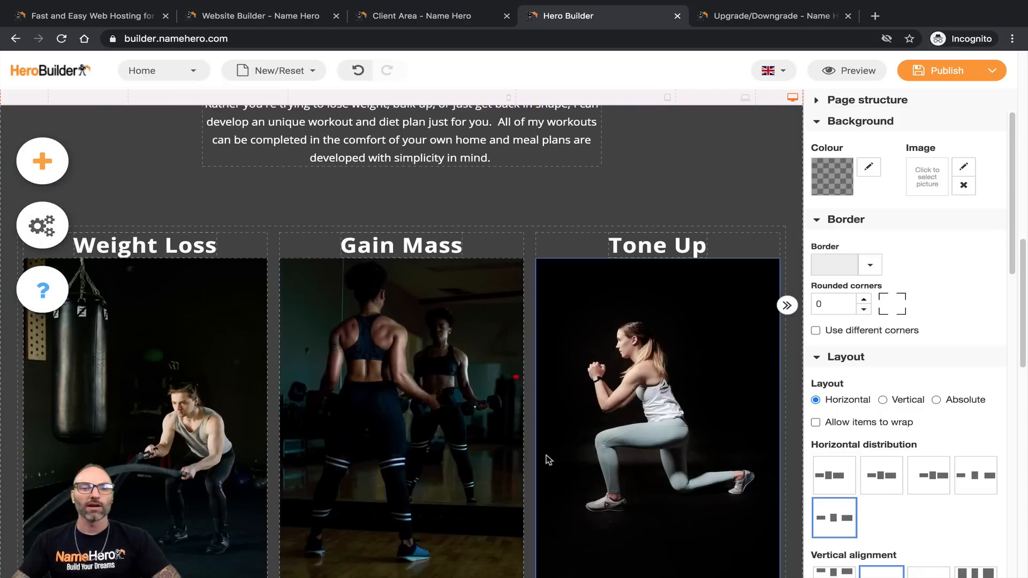
scroll(423, 436, down, 3)
scroll(404, 427, up, 15)
scroll(482, 348, up, 8)
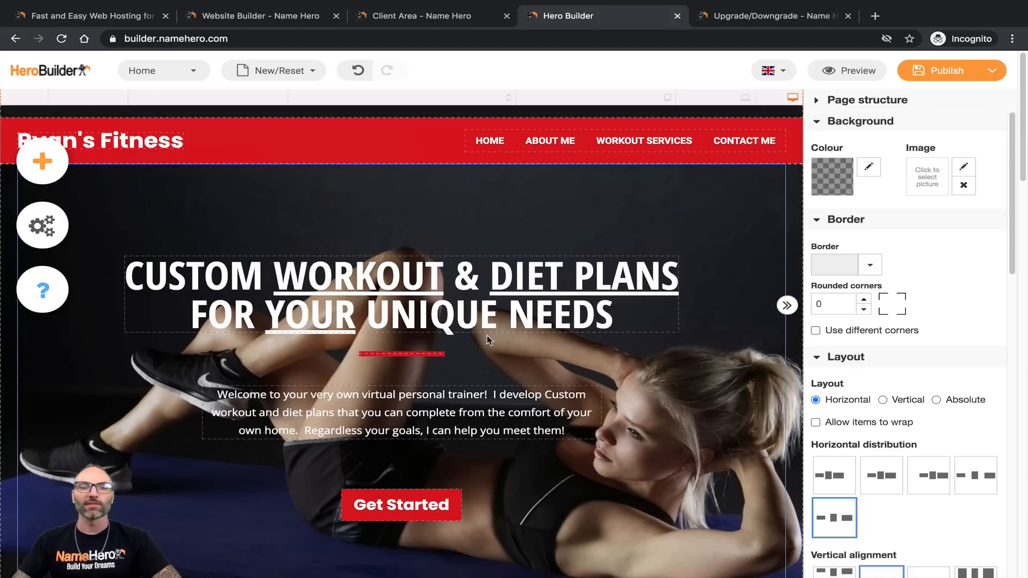
click(646, 141)
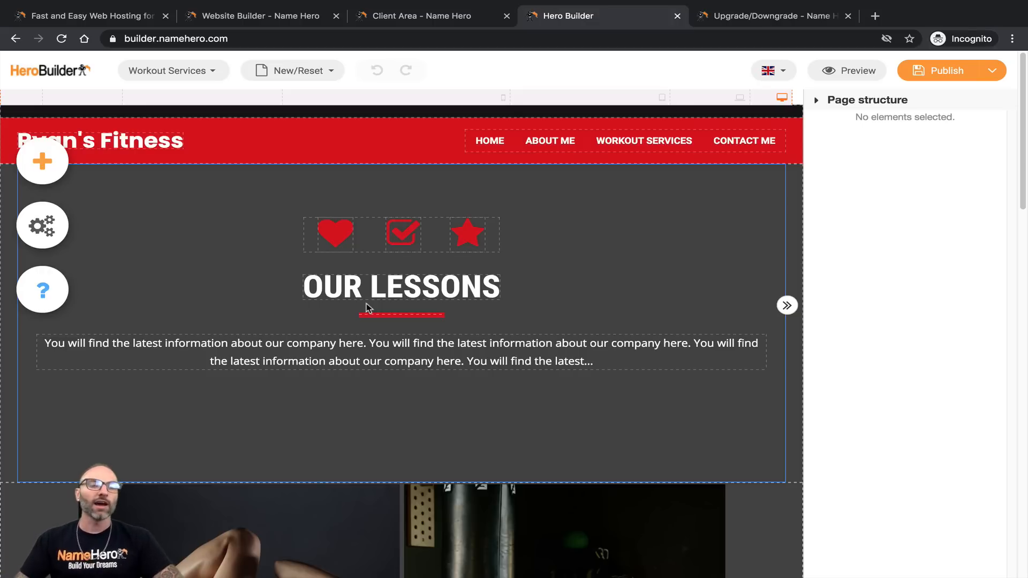
scroll(250, 388, down, 12)
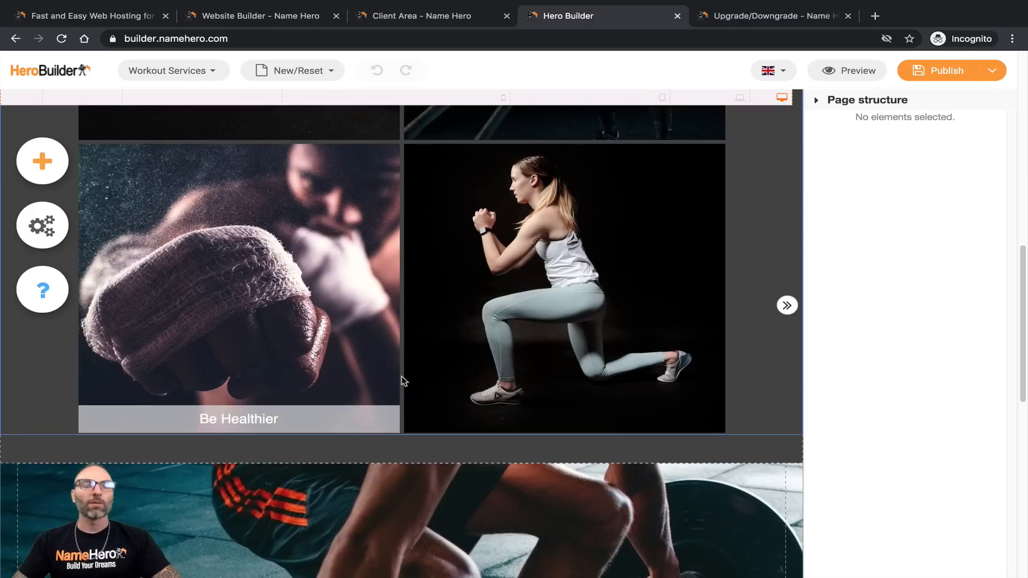
scroll(385, 411, down, 8)
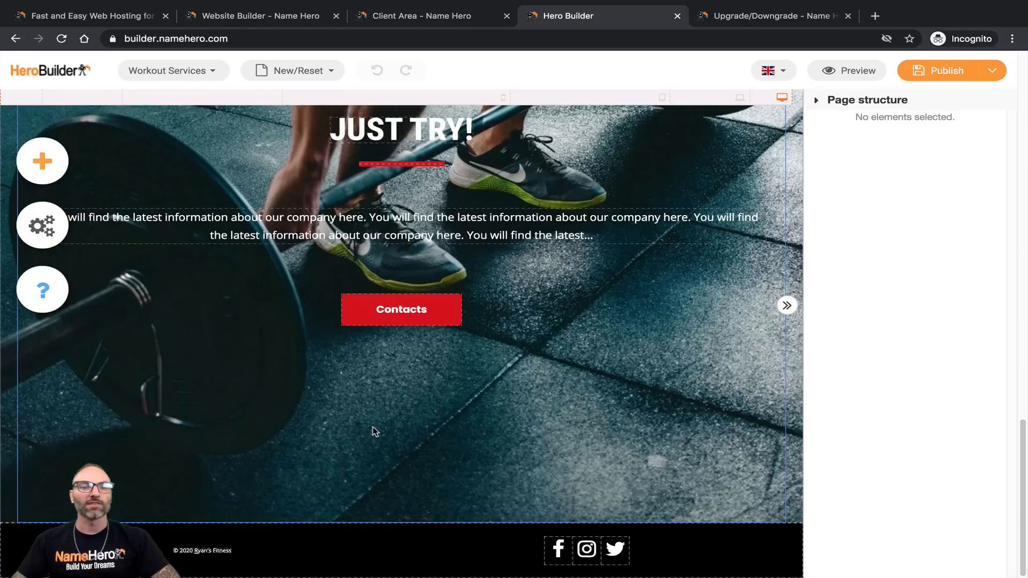
scroll(374, 427, up, 20)
scroll(366, 428, up, 2)
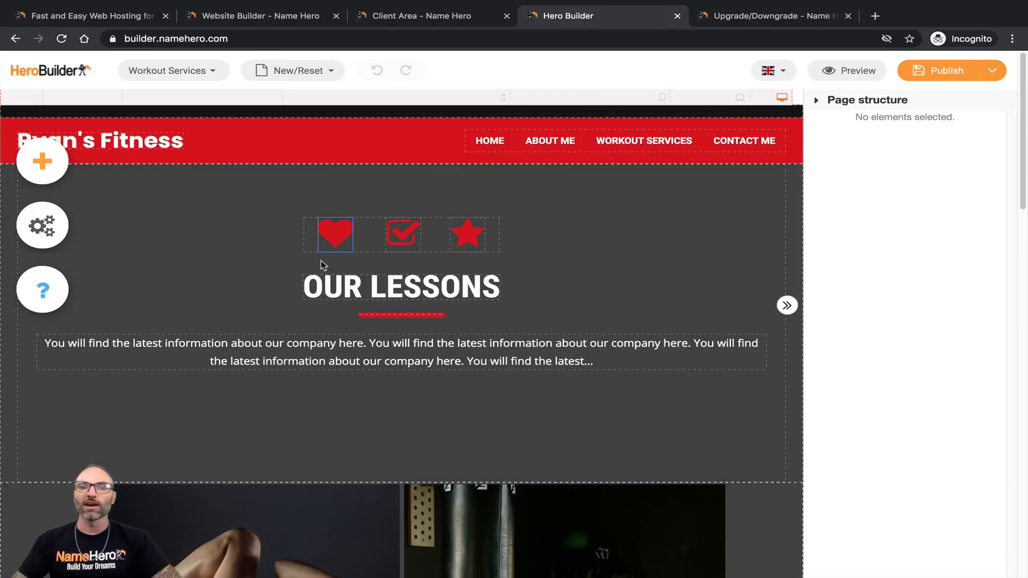
click(332, 244)
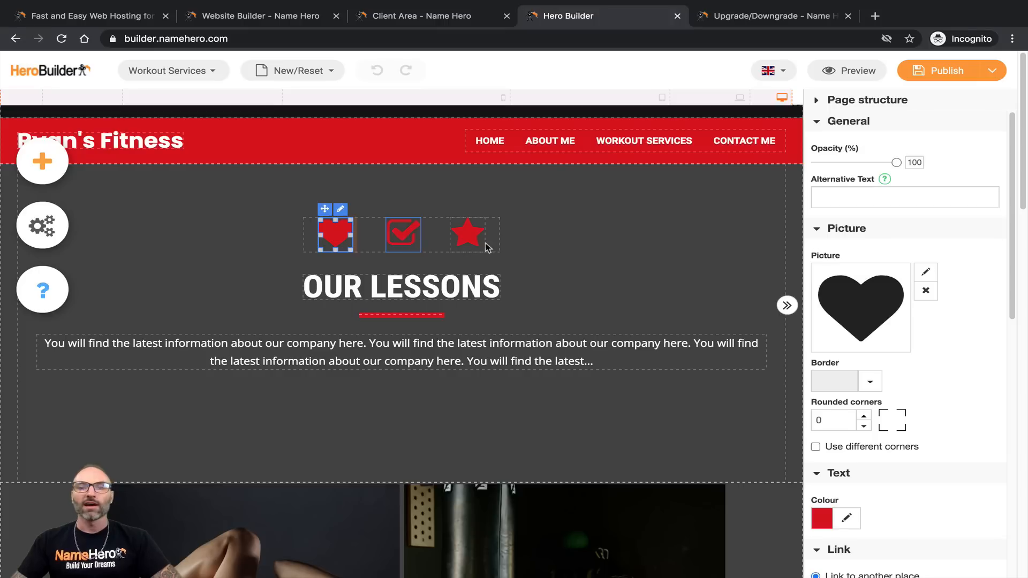
click(405, 242)
click(467, 236)
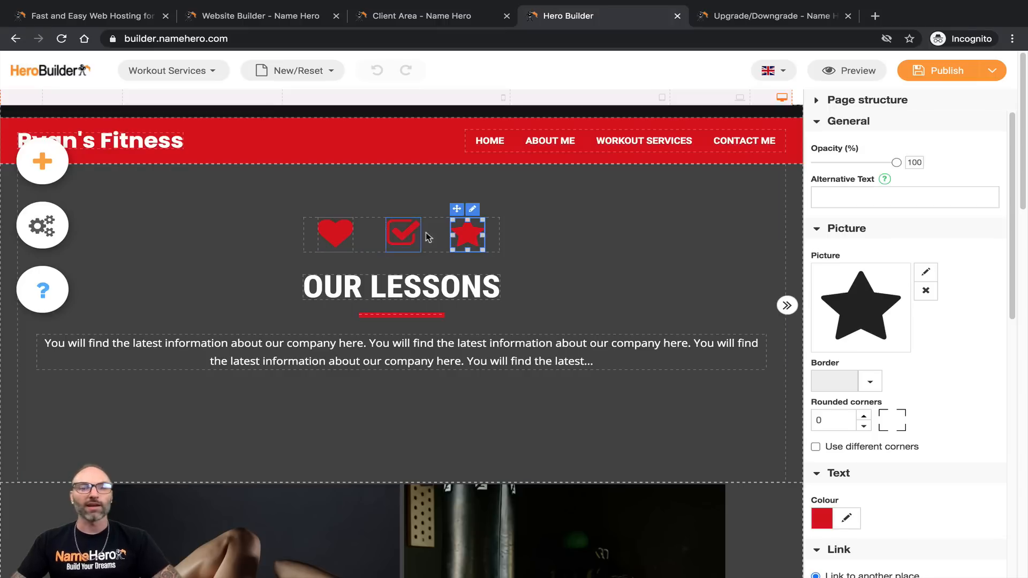
click(926, 272)
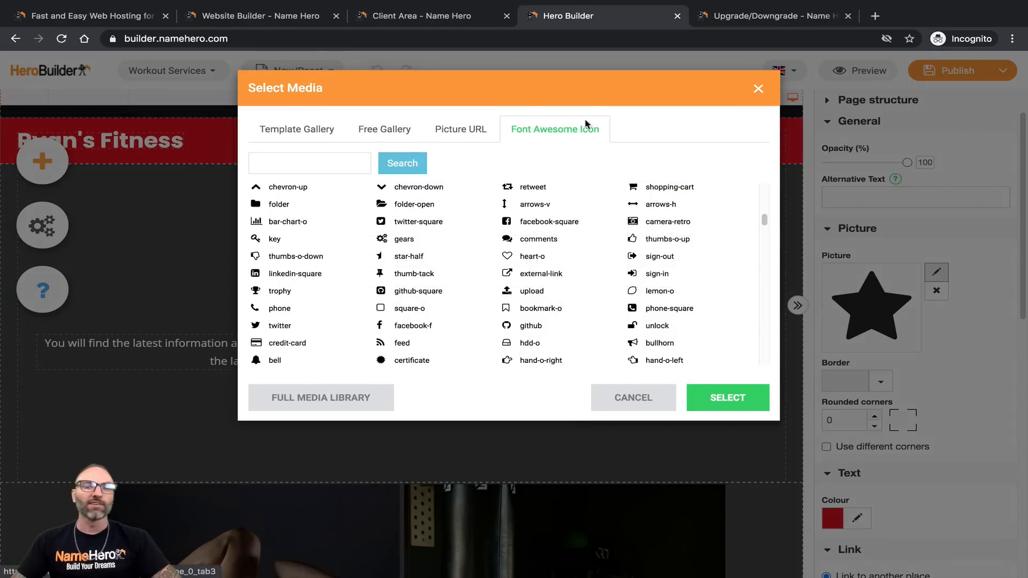
scroll(437, 295, down, 1)
scroll(436, 295, down, 10)
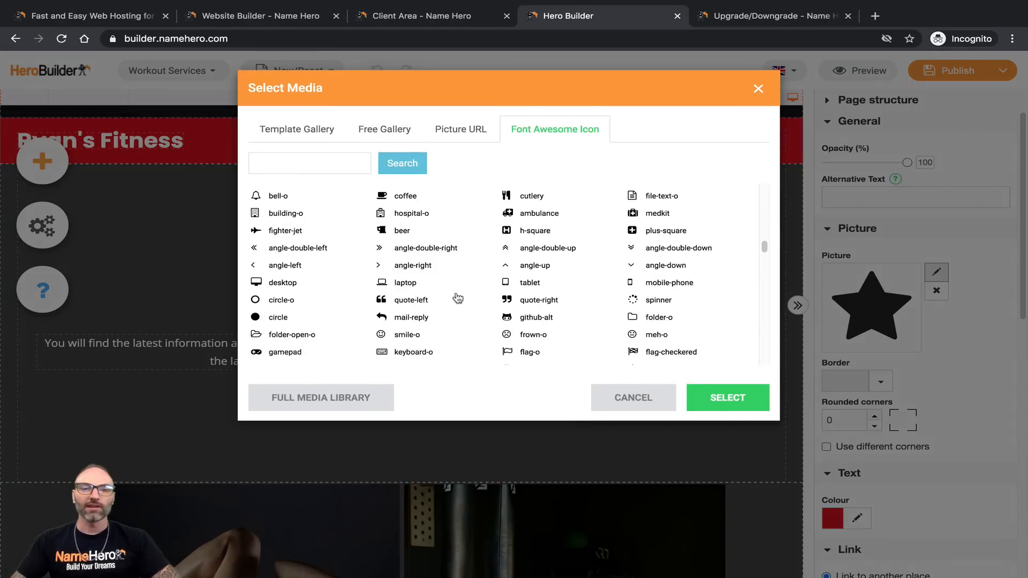
scroll(375, 289, down, 15)
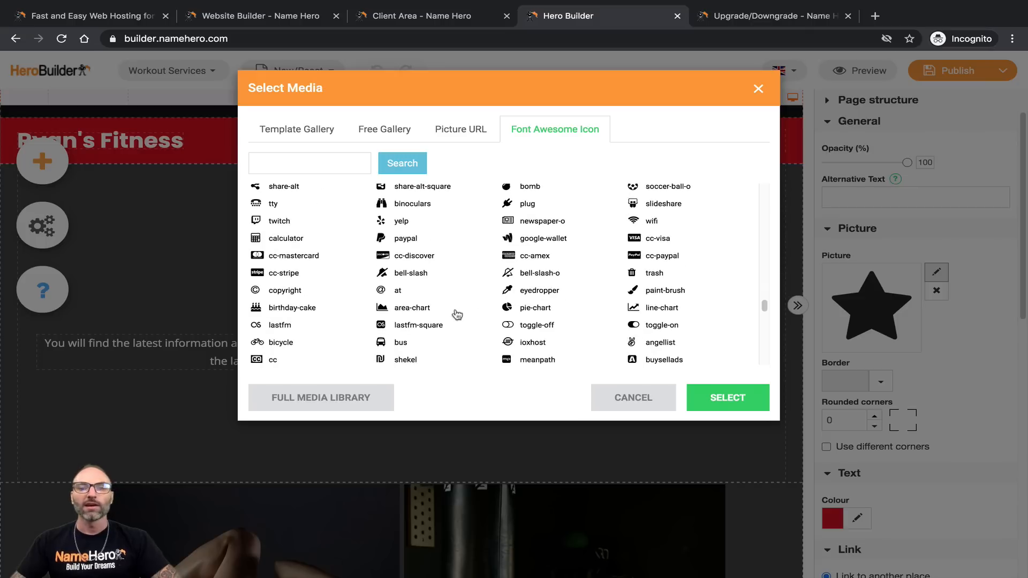
scroll(551, 314, down, 10)
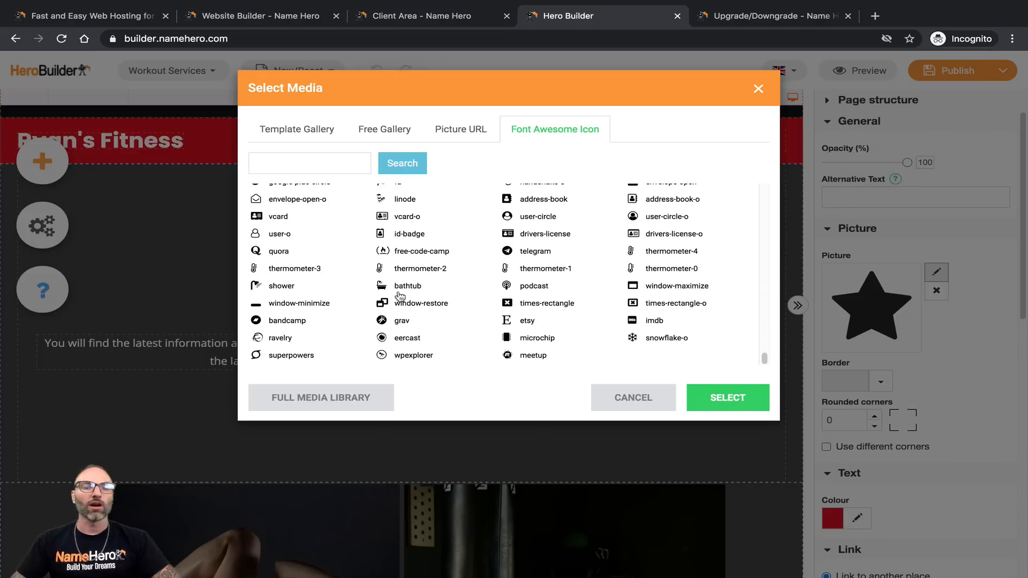
scroll(404, 290, up, 20)
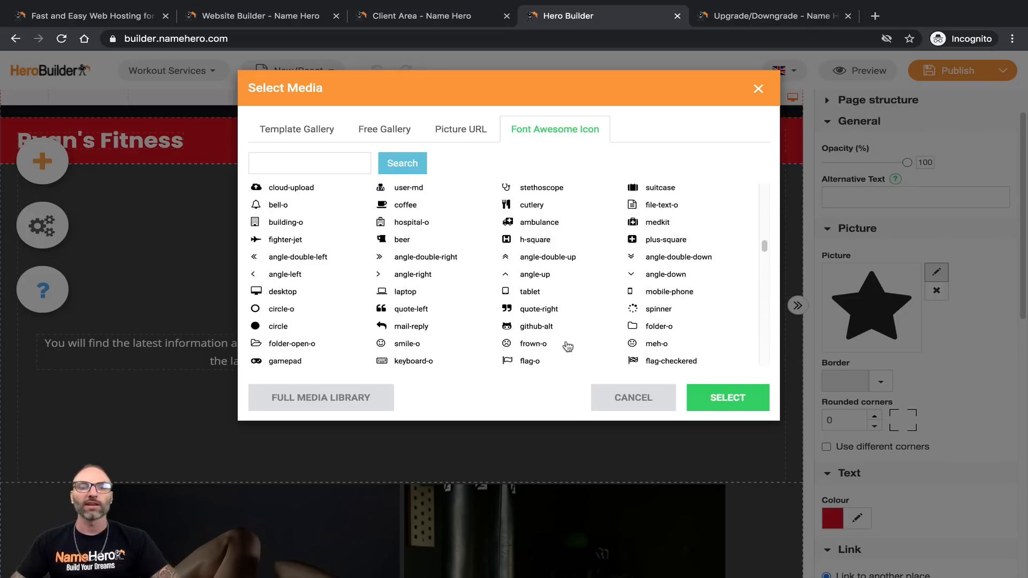
click(627, 397)
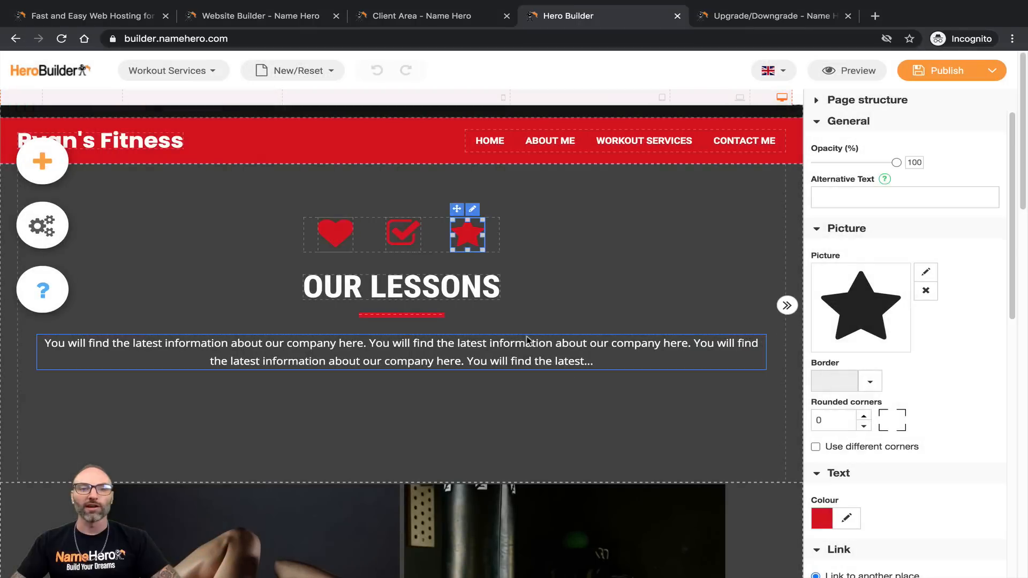
Step: In phone view, move the star icon into the checkmark's slot, then return to desktop
scroll(956, 363, down, 2)
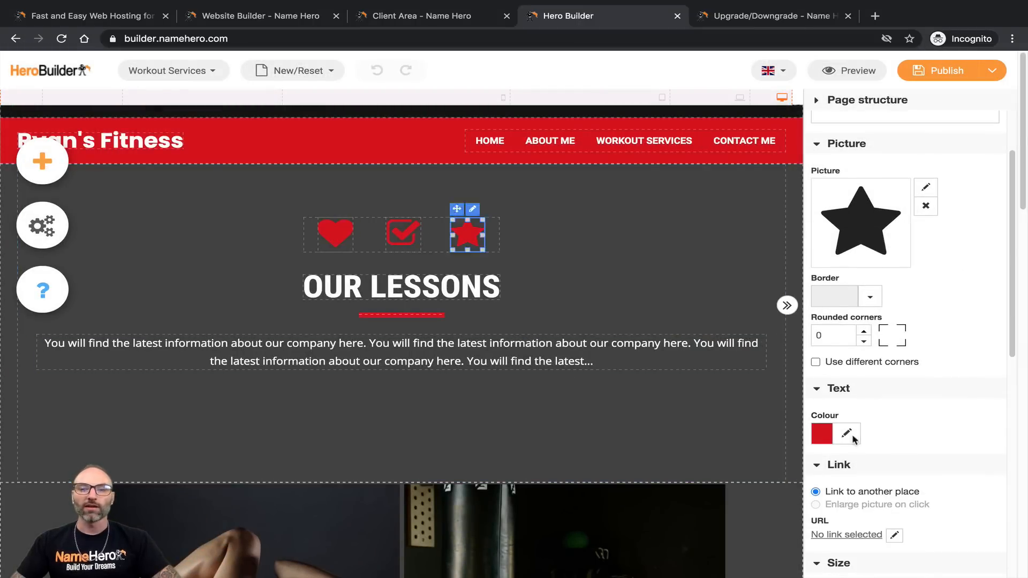
scroll(834, 438, down, 2)
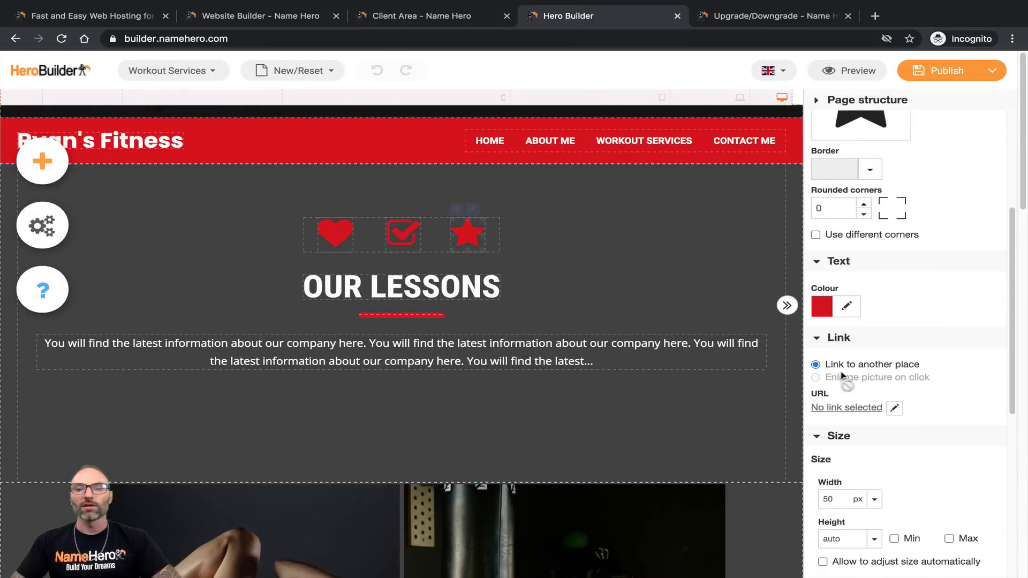
click(461, 235)
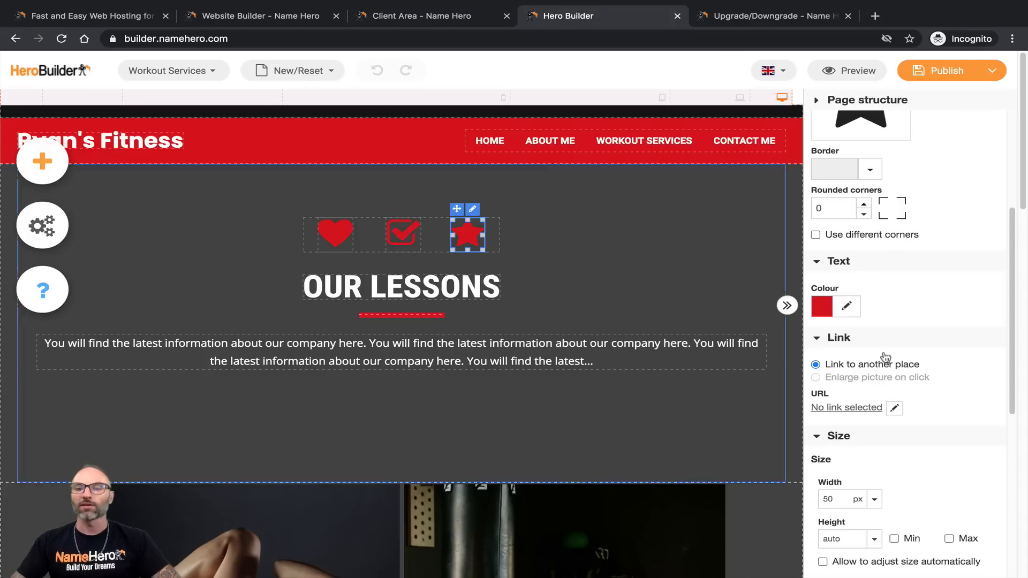
scroll(993, 319, down, 5)
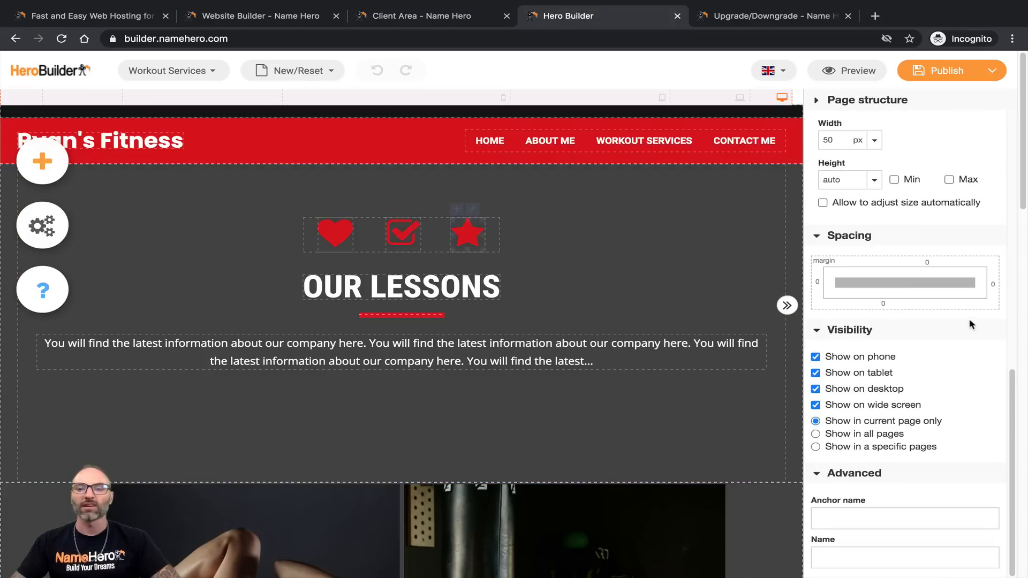
scroll(970, 325, up, 1)
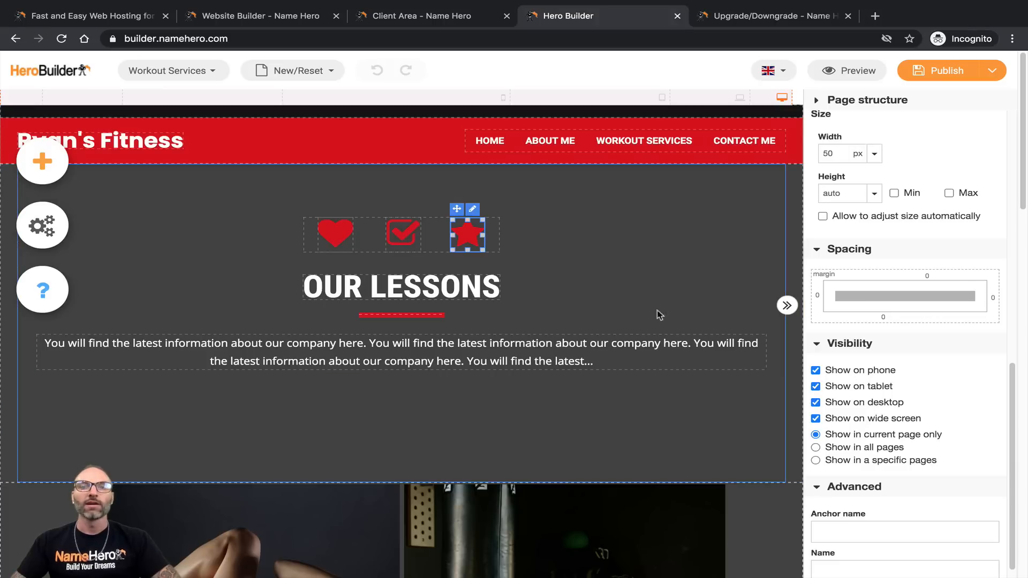
click(503, 98)
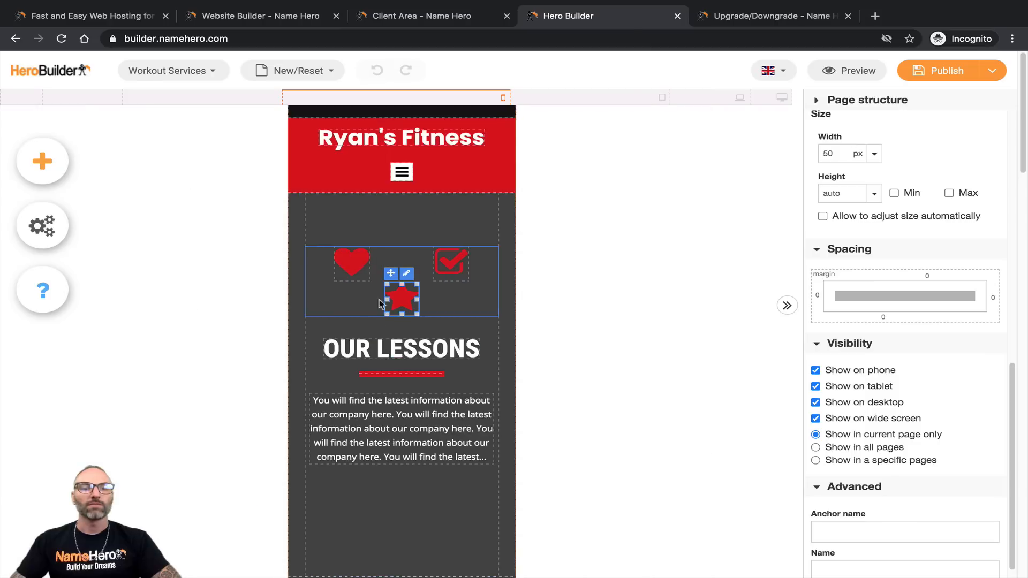
click(381, 319)
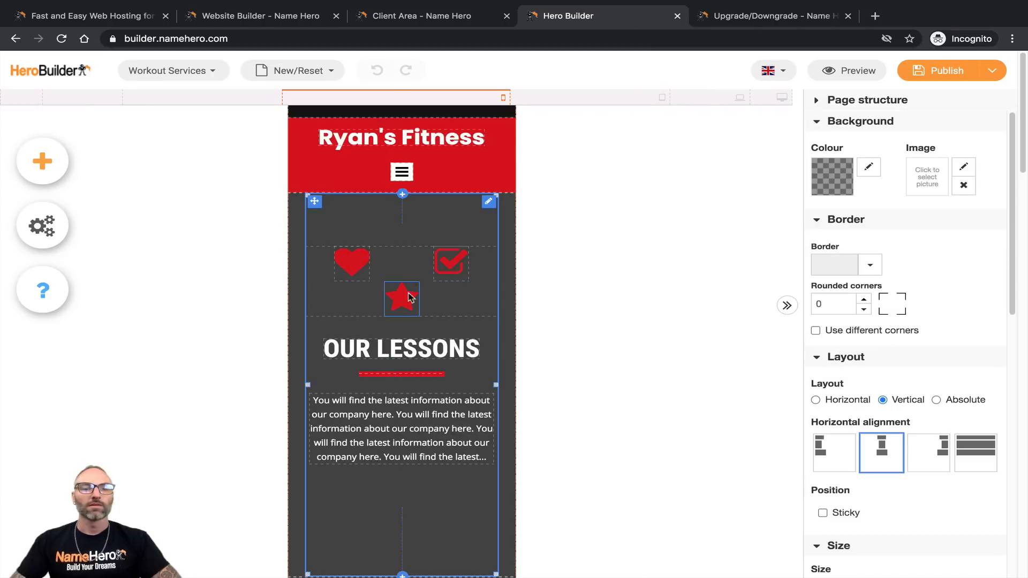
drag(402, 297, 420, 265)
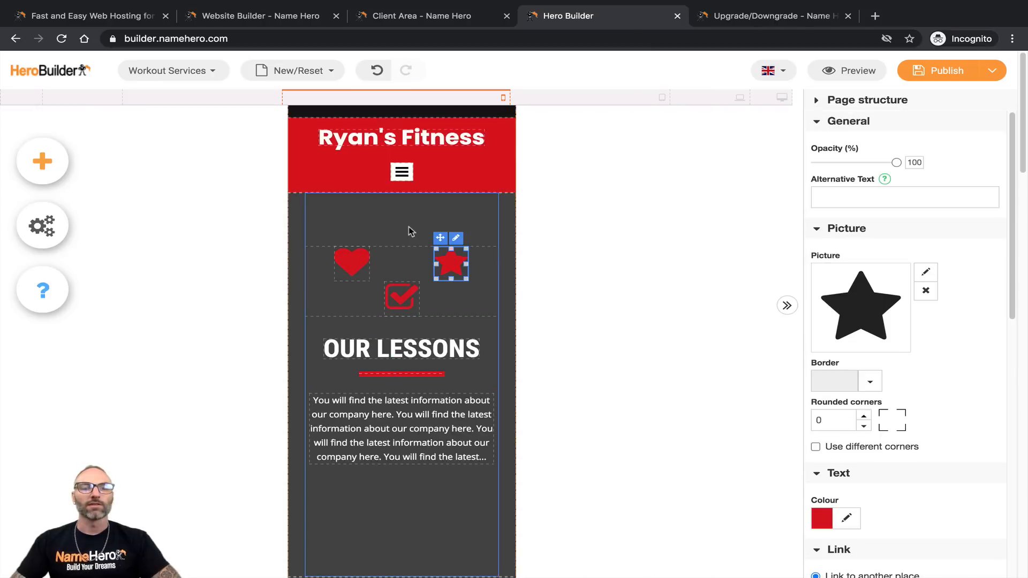
click(783, 97)
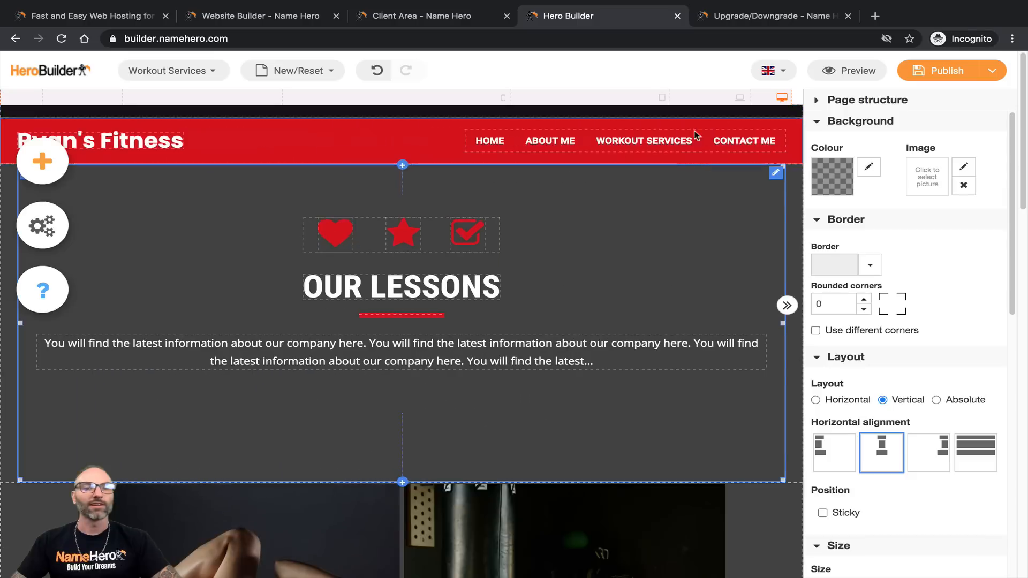
Step: Save the Workout Services page as a draft with the icons ordered heart, star, check
click(387, 236)
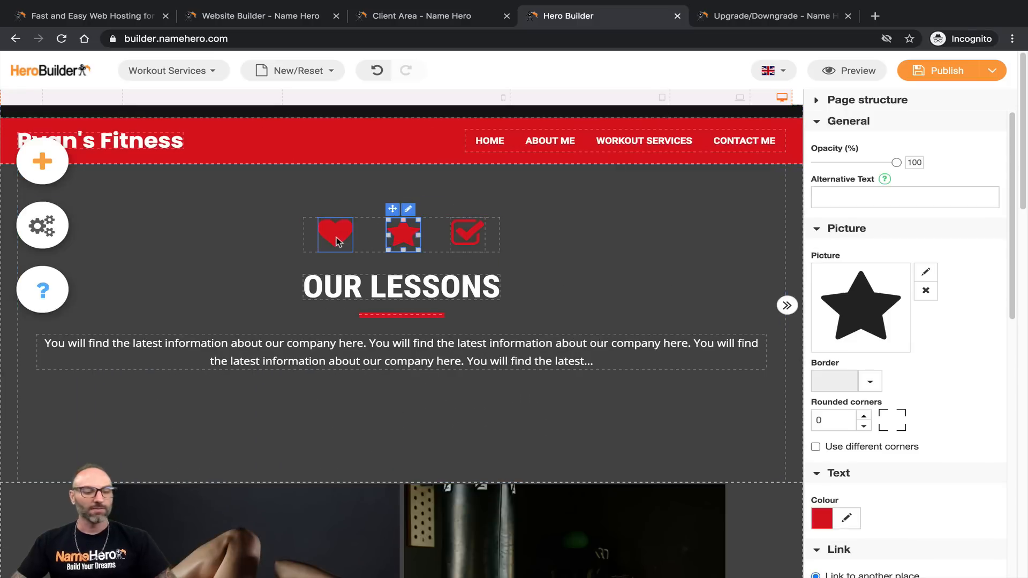
scroll(918, 501, down, 5)
scroll(918, 501, down, 5)
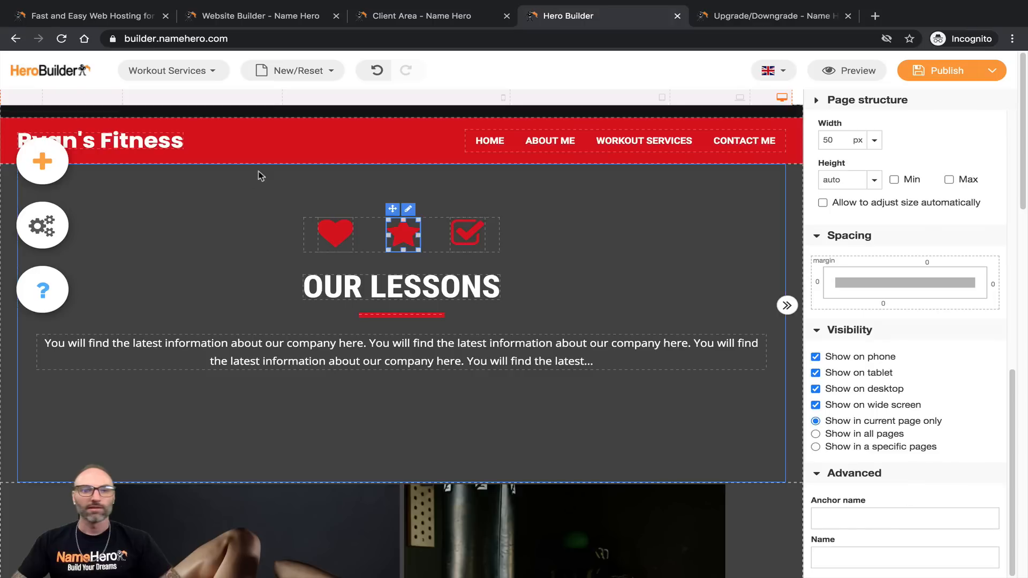
click(306, 223)
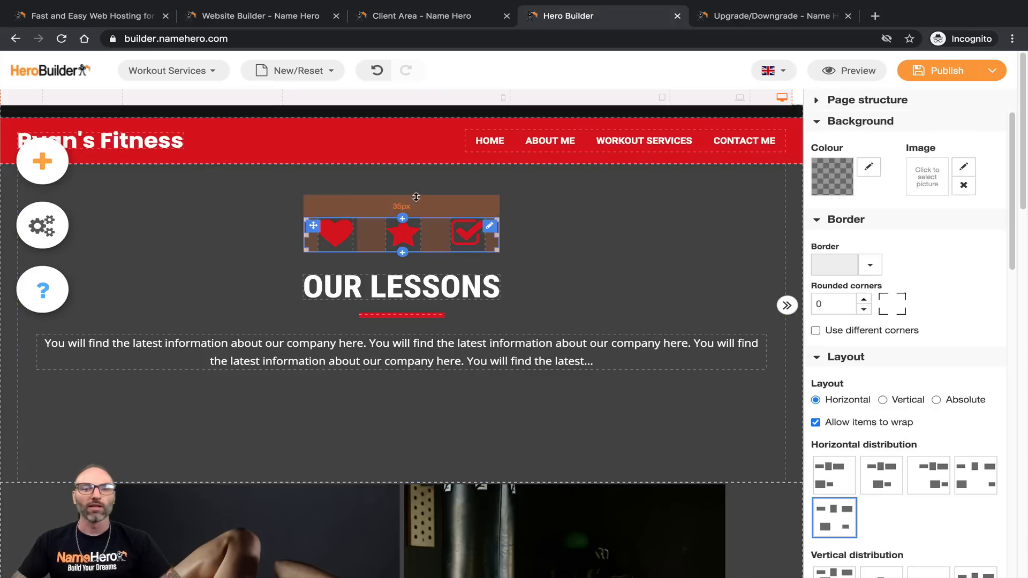
scroll(989, 381, down, 4)
scroll(989, 381, down, 10)
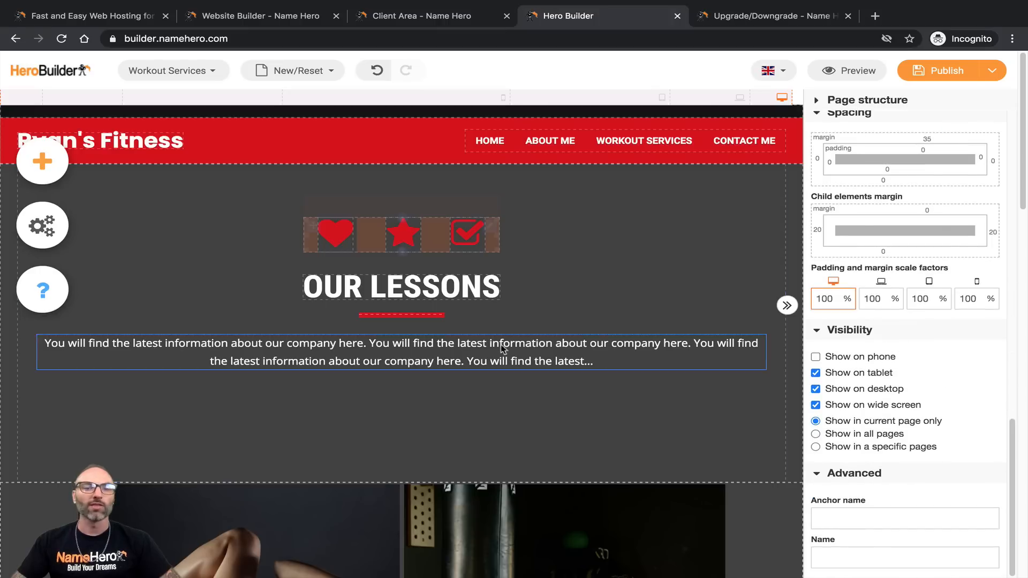
mouse_move(920, 71)
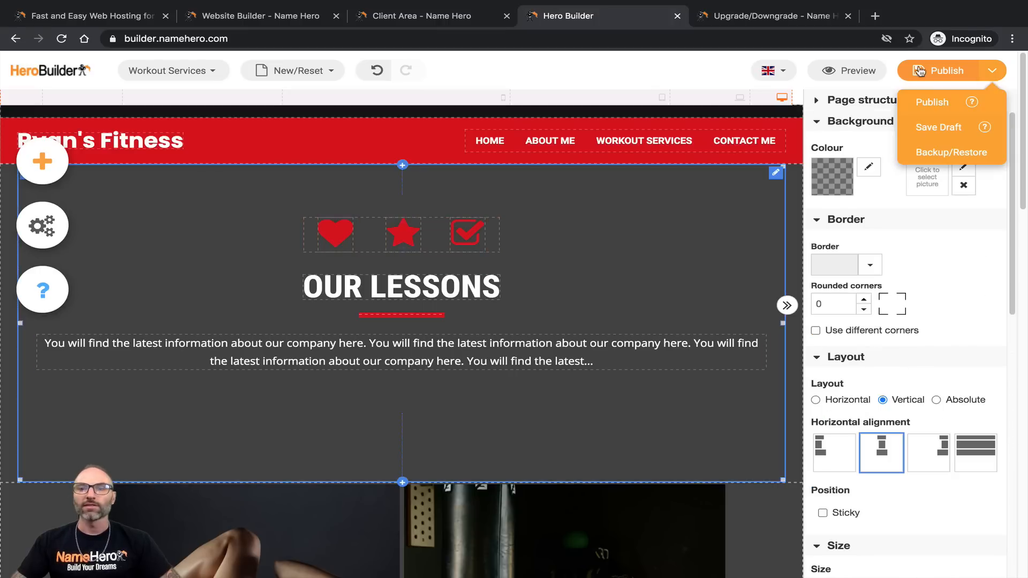
click(916, 127)
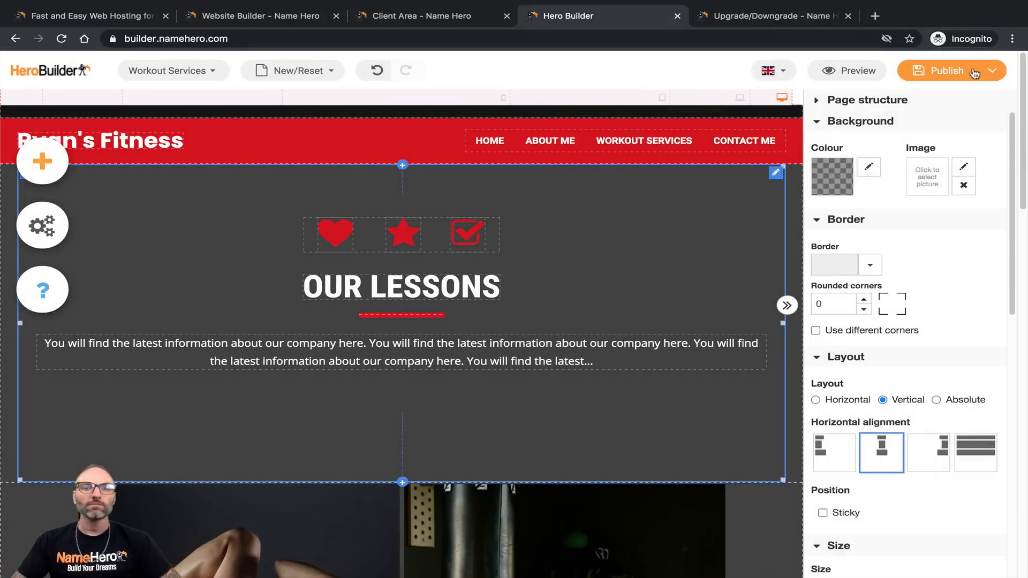
click(726, 100)
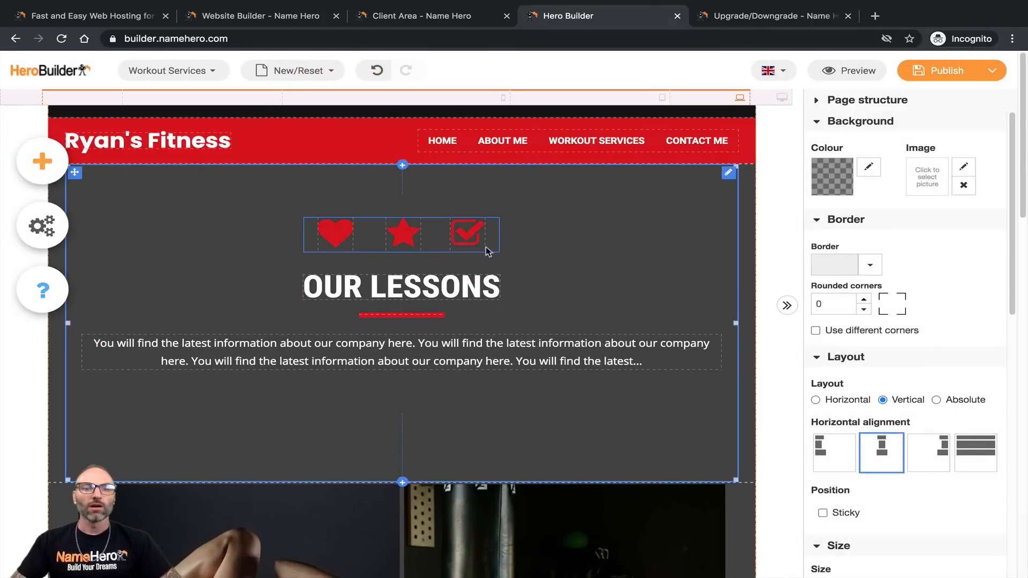
Step: Preview the icon section at tablet, phone and desktop widths, then select the OUR LESSONS heading
click(618, 102)
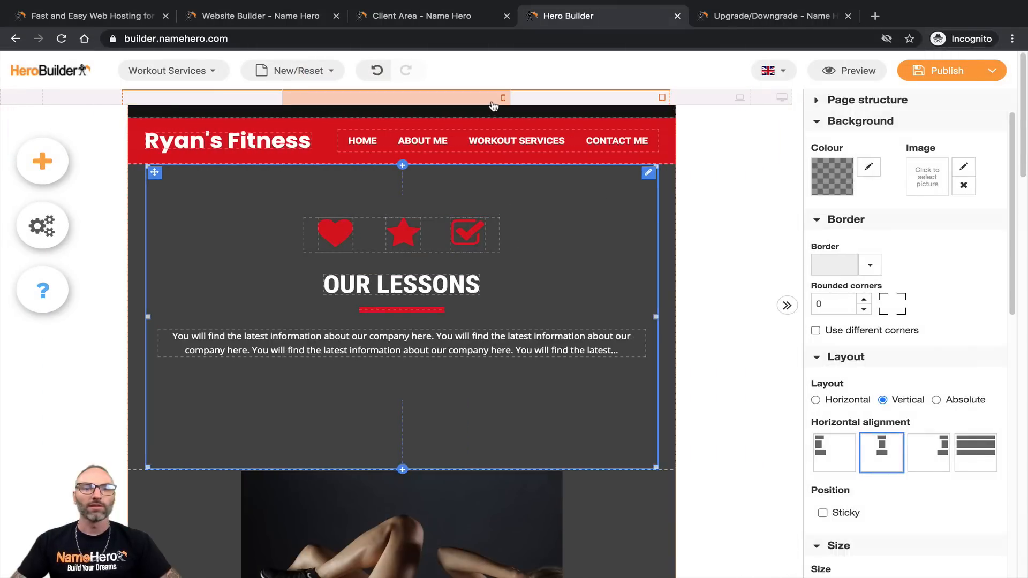
click(494, 105)
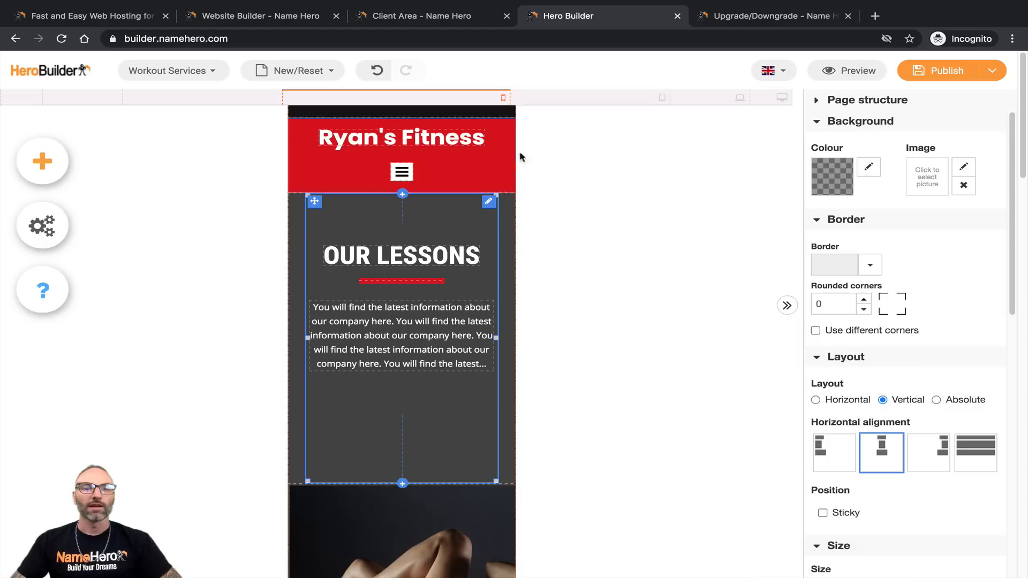
click(621, 105)
click(781, 98)
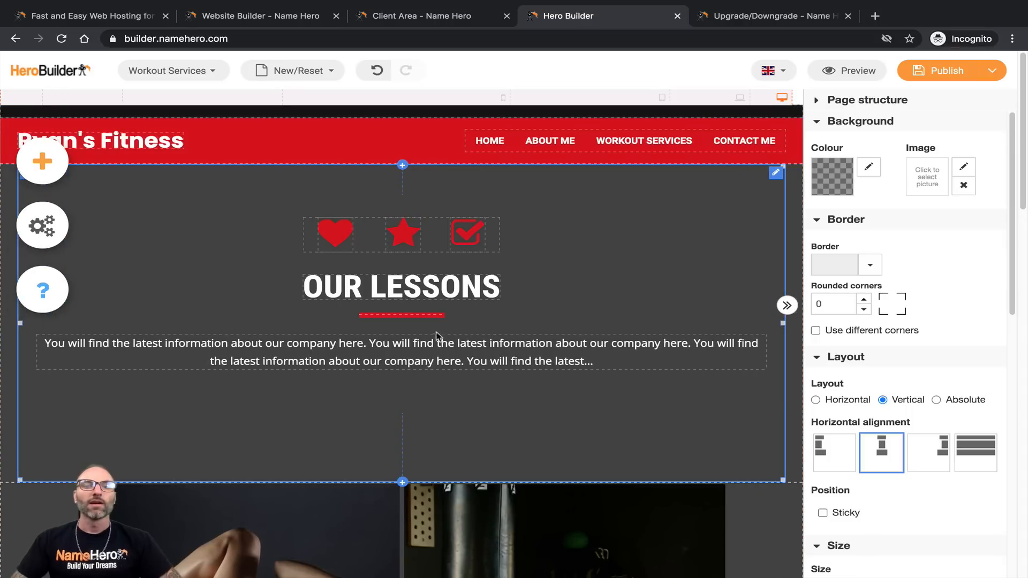
click(412, 294)
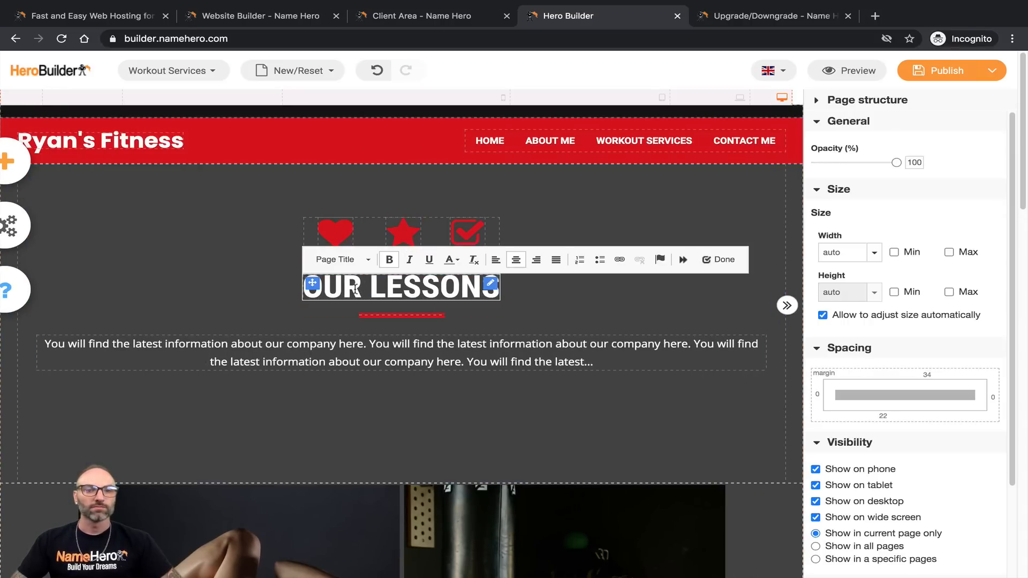
Step: Replace the OUR LESSONS heading text with CUSTOM WORKOUT AND DIET PACKAGES
triple_click(354, 289)
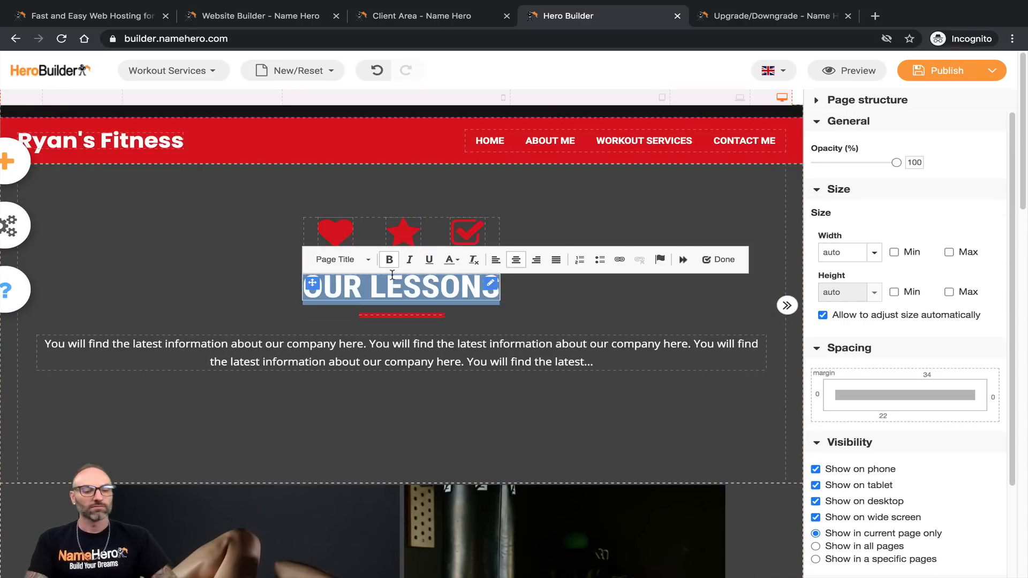
text(CUSTOM WOR)
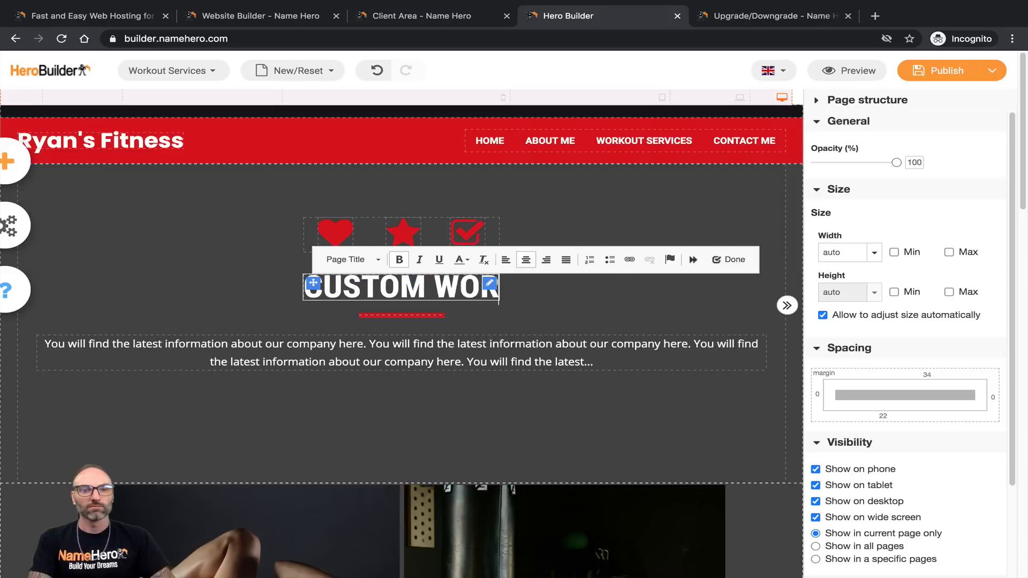
text(KOUT AND DIET)
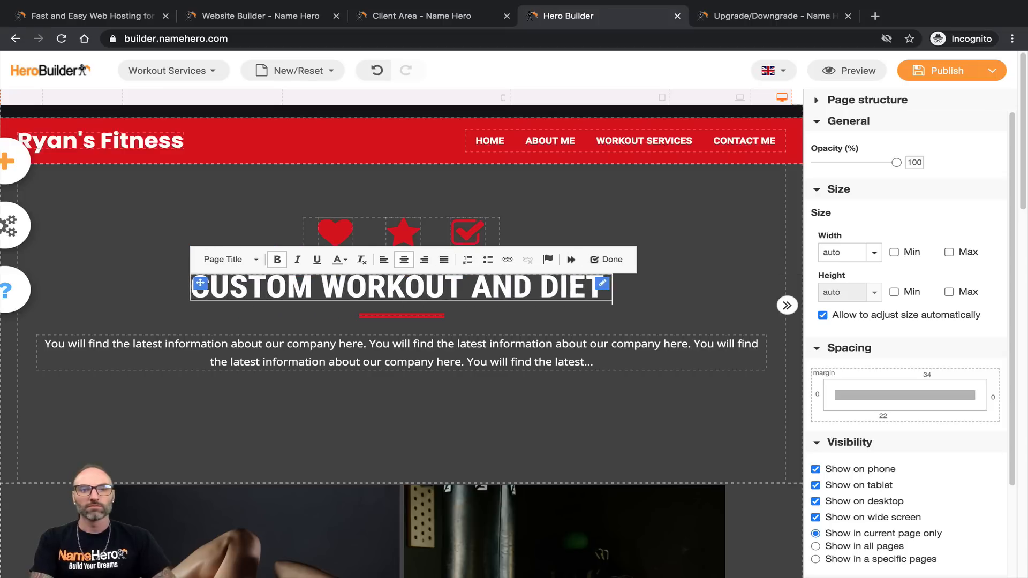
text( PACKAGES)
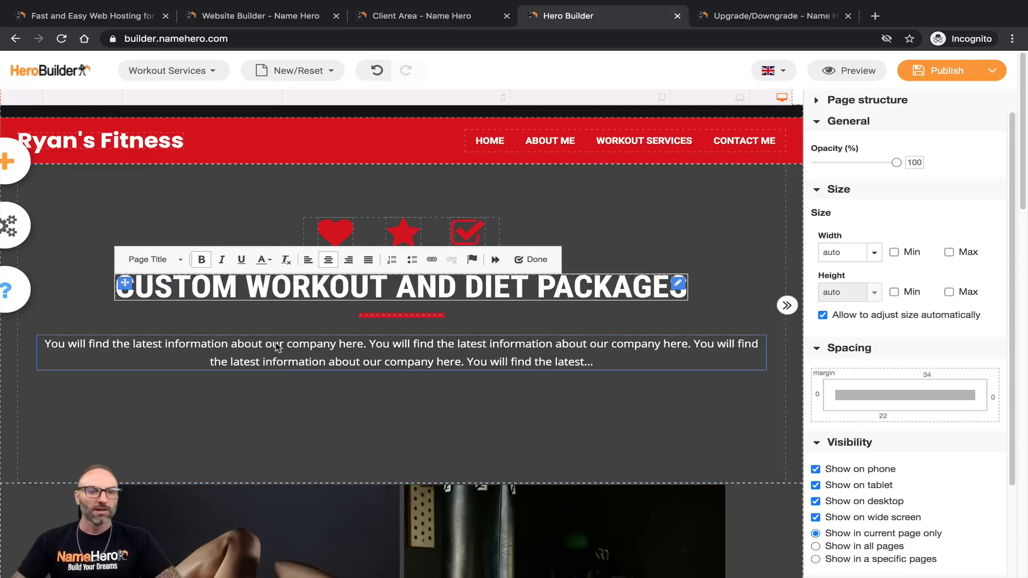
click(290, 364)
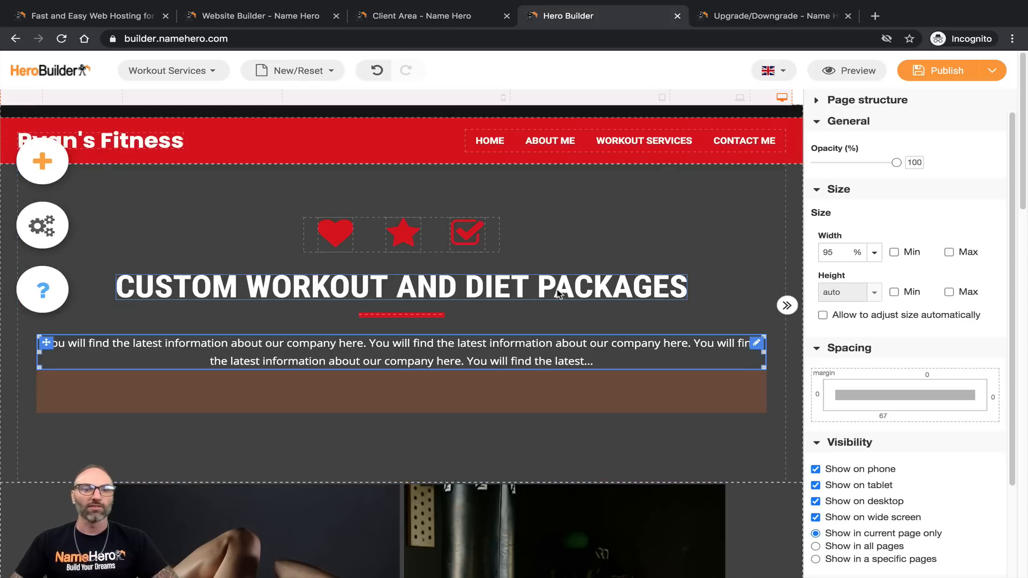
Step: Change PACKAGES to PLANS so the heading reads CUSTOM WORKOUT AND DIET PLANS
click(635, 290)
click(611, 289)
drag(573, 289, 702, 302)
click(708, 294)
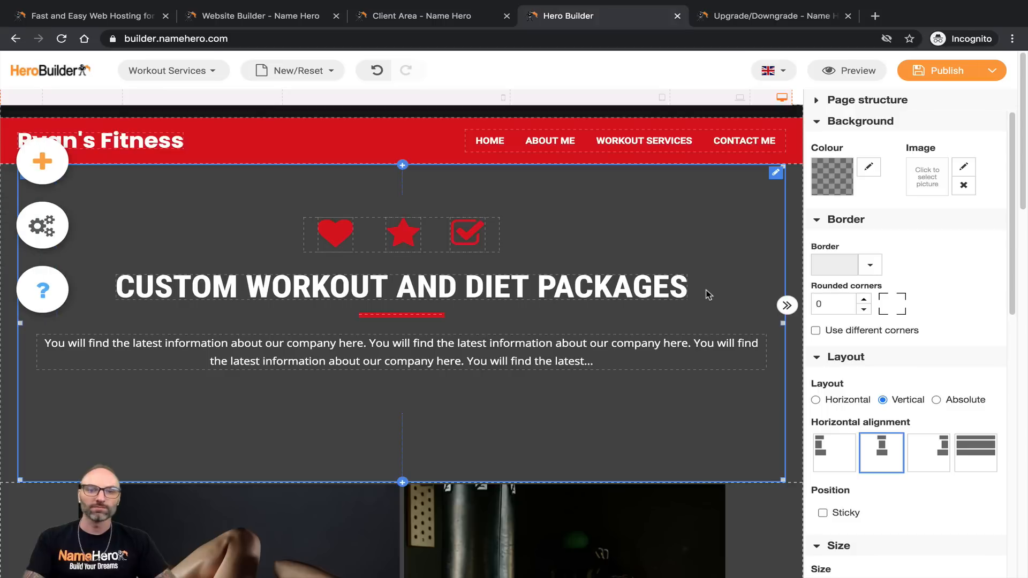
double_click(615, 289)
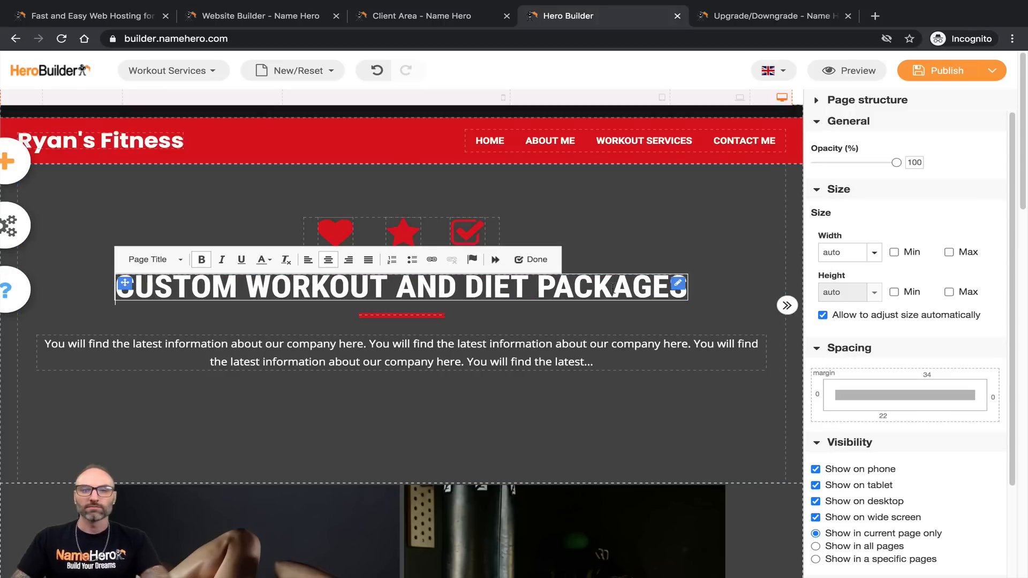
key(BackSpace)
key(BackSpace)
key(BackSpace)
key(BackSpace)
key(BackSpace)
key(BackSpace)
key(BackSpace)
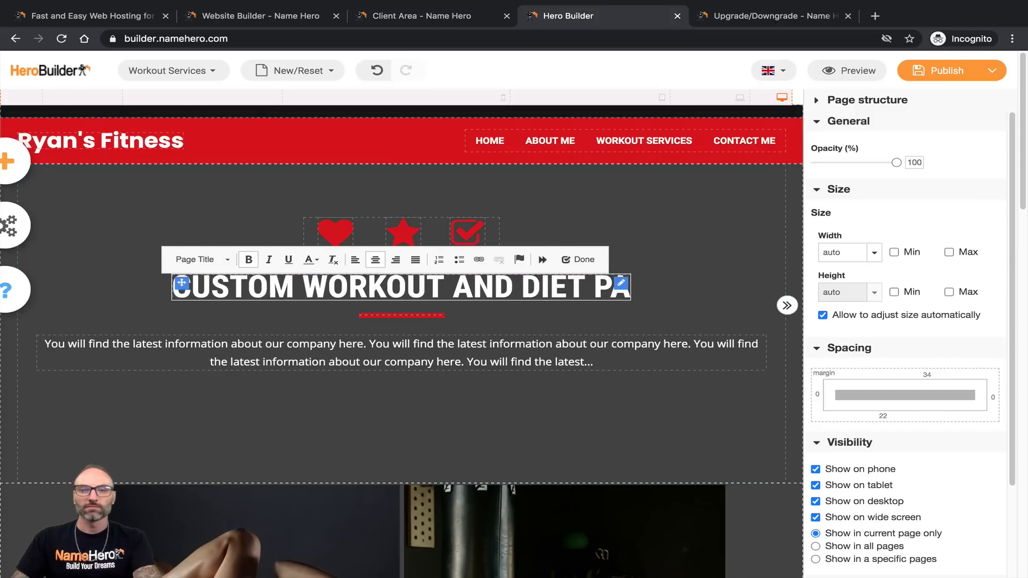
text(LANS)
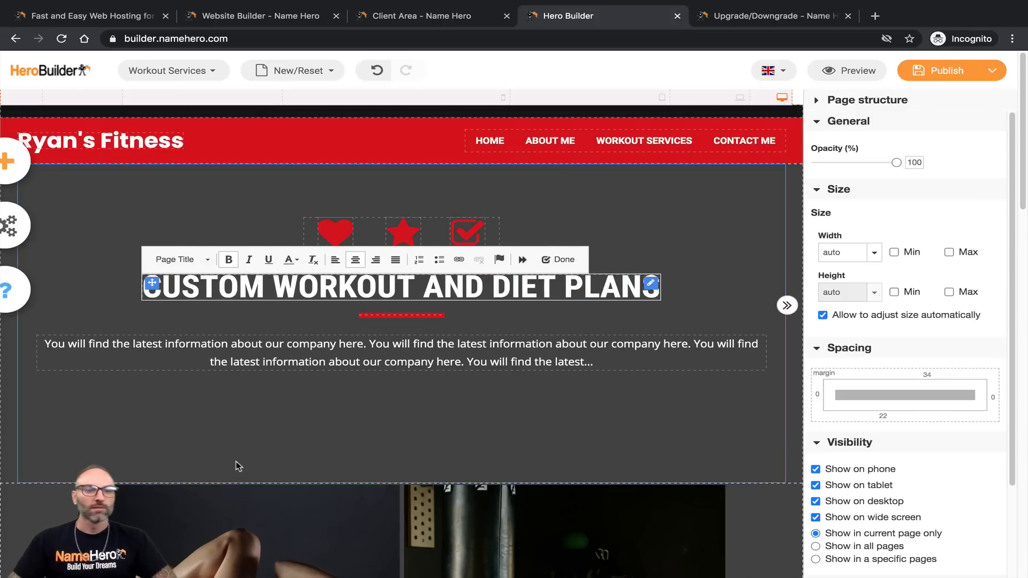
click(358, 351)
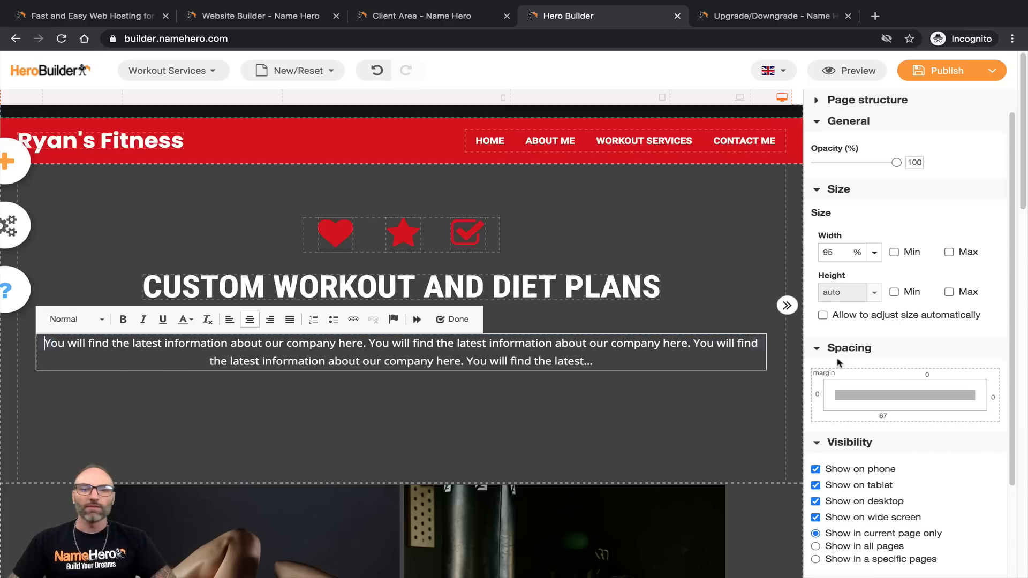
Step: Replace the placeholder paragraph with the package-signup and introductory-call text ending 'reaching your custom goals!'
drag(609, 357, 40, 342)
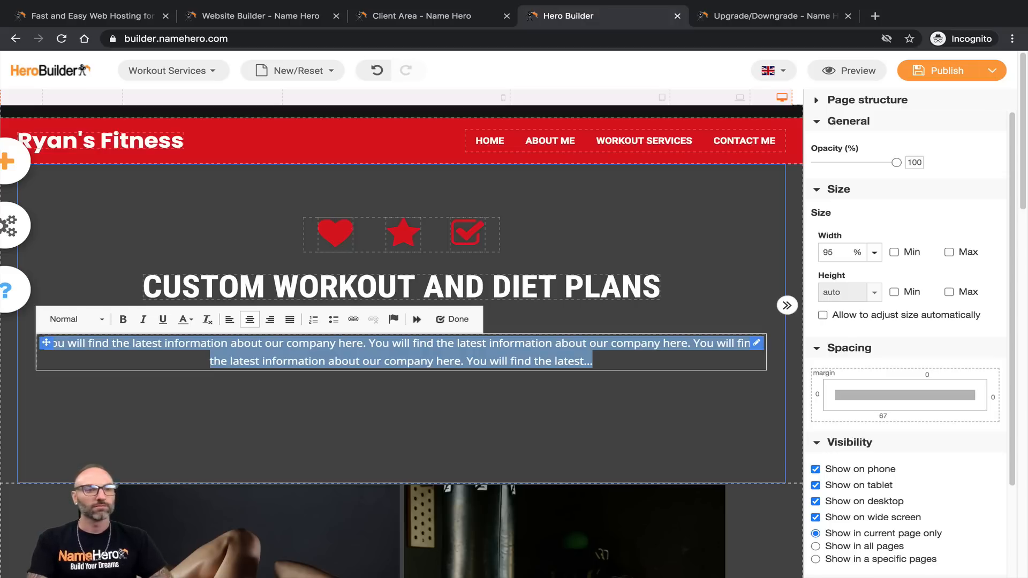
text(Second)
key(BackSpace)
key(BackSpace)
key(BackSpace)
key(BackSpace)
text(lect your package be)
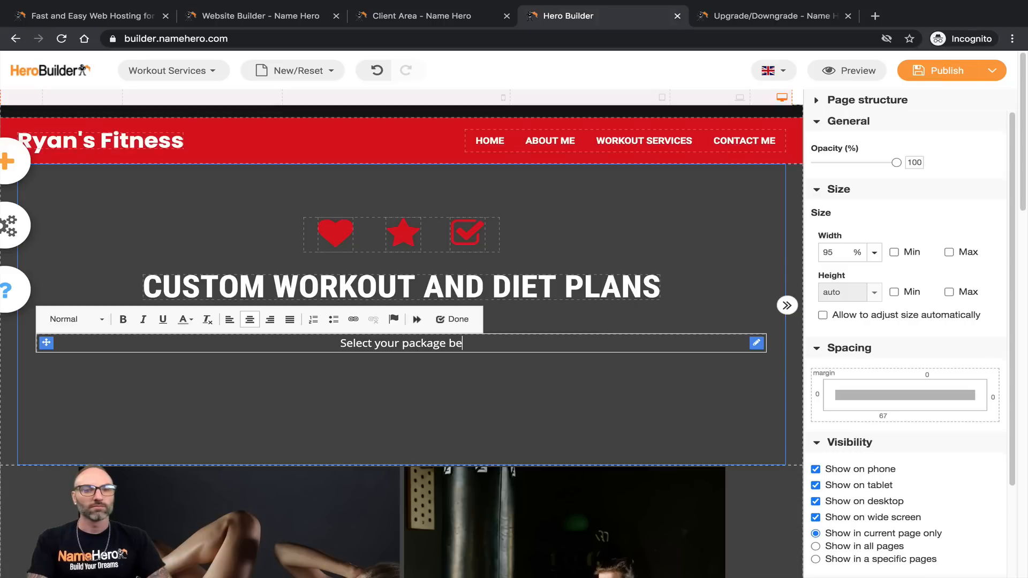
text(low and)
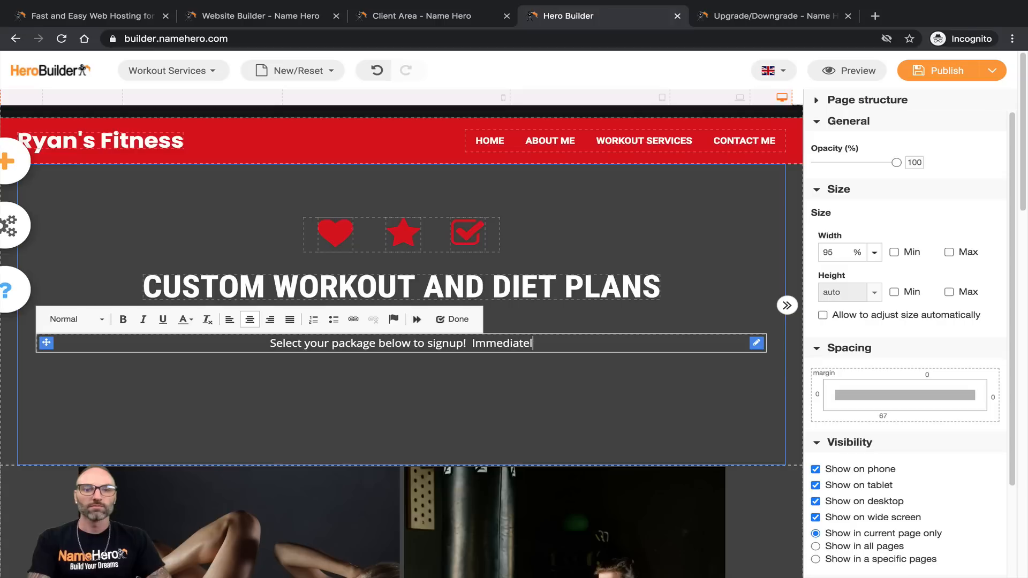
text(fter payment )
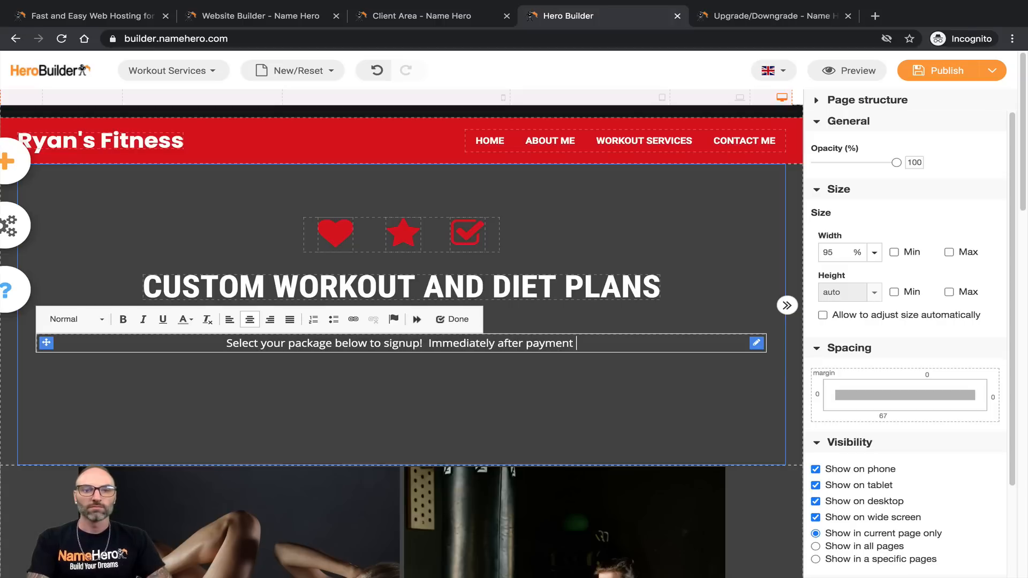
text(I will personall)
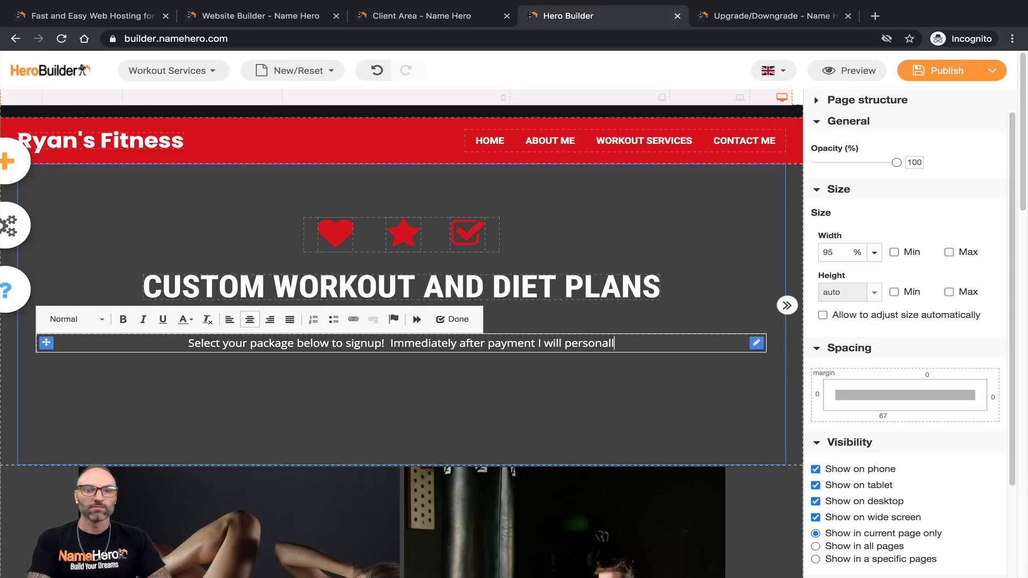
text(y reach out to schedule an introductory call where we)
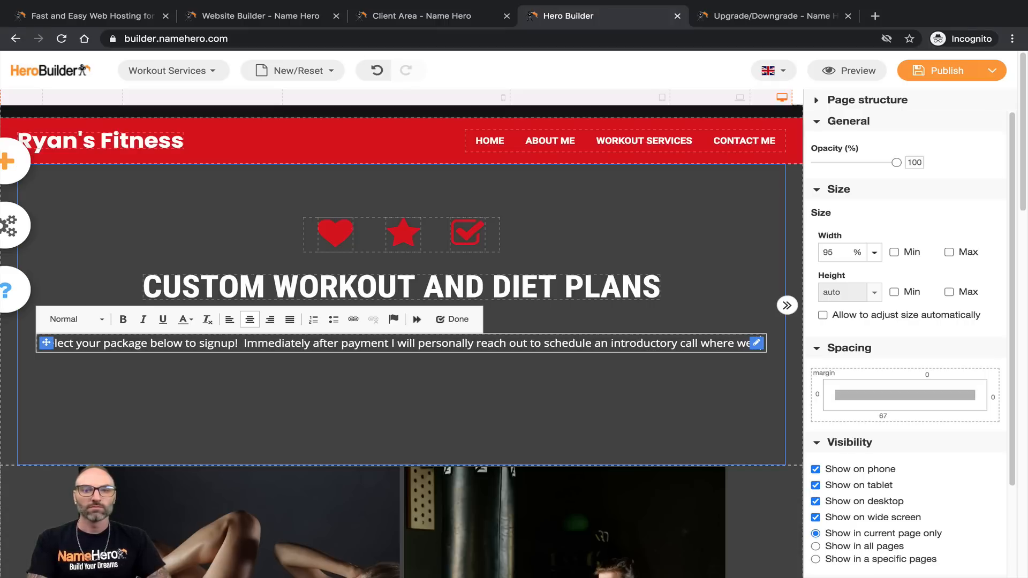
text( can get started)
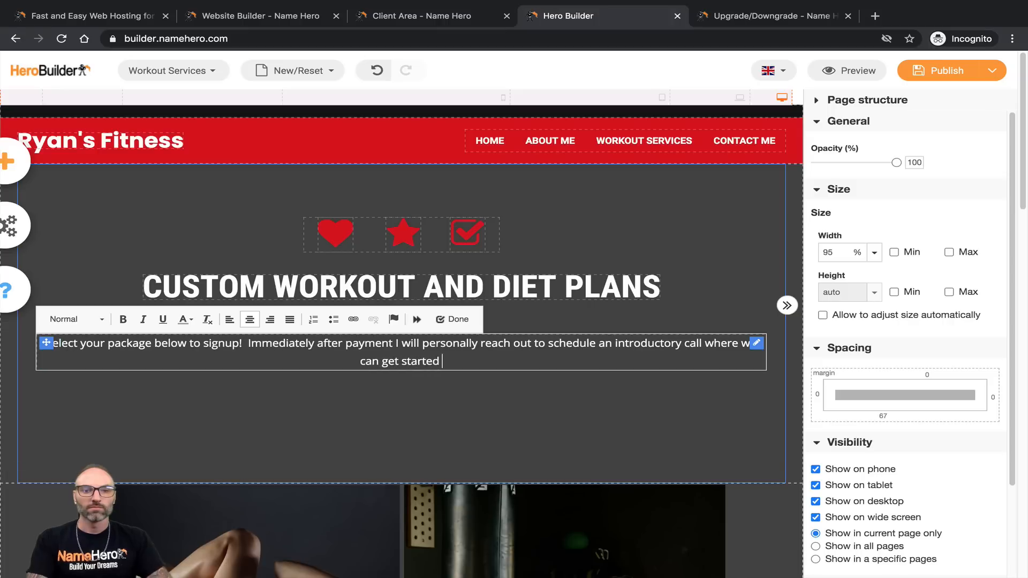
text( on reaching y)
key(BackSpace)
text(reaching y)
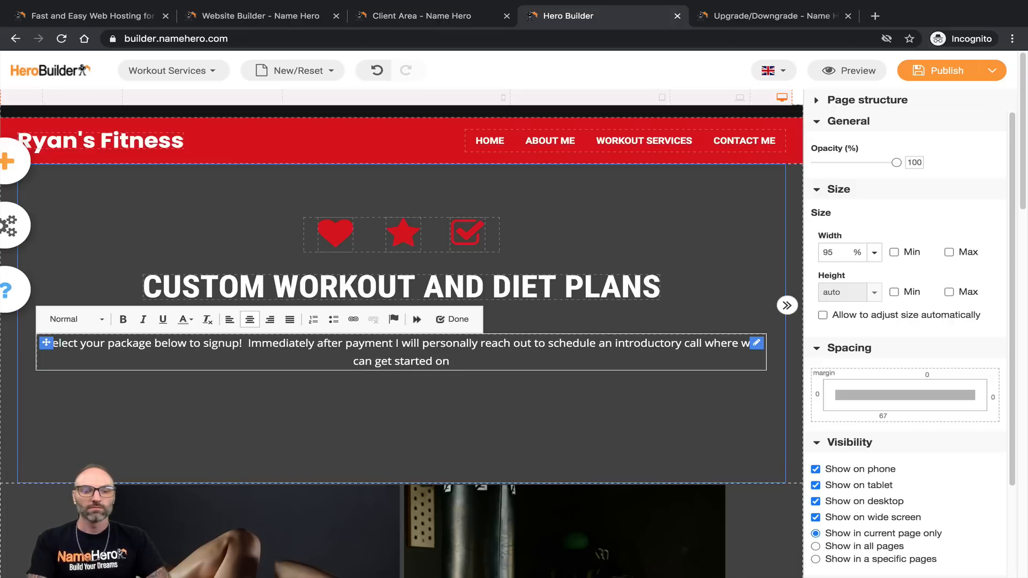
text(our )
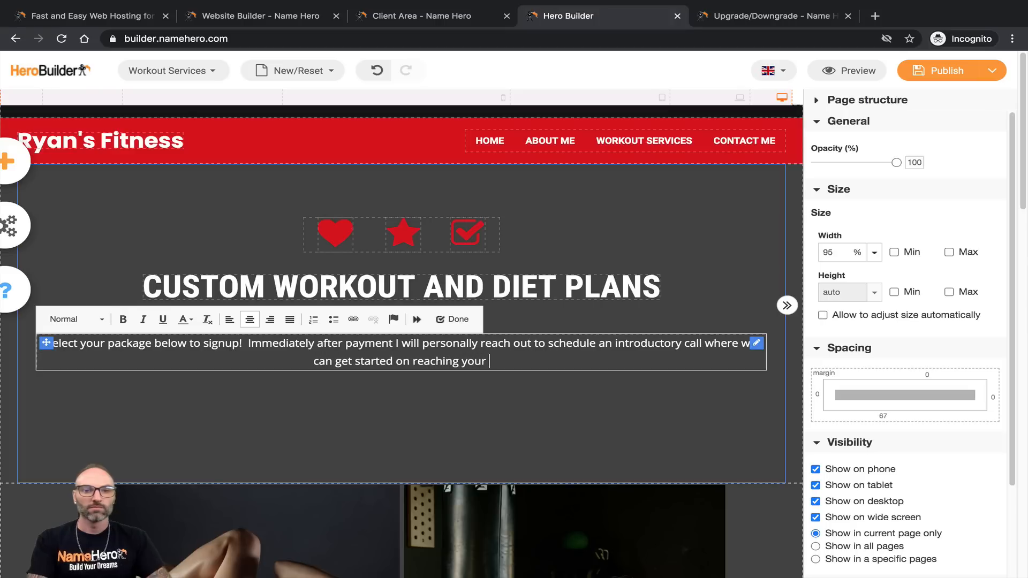
text(custom goals!)
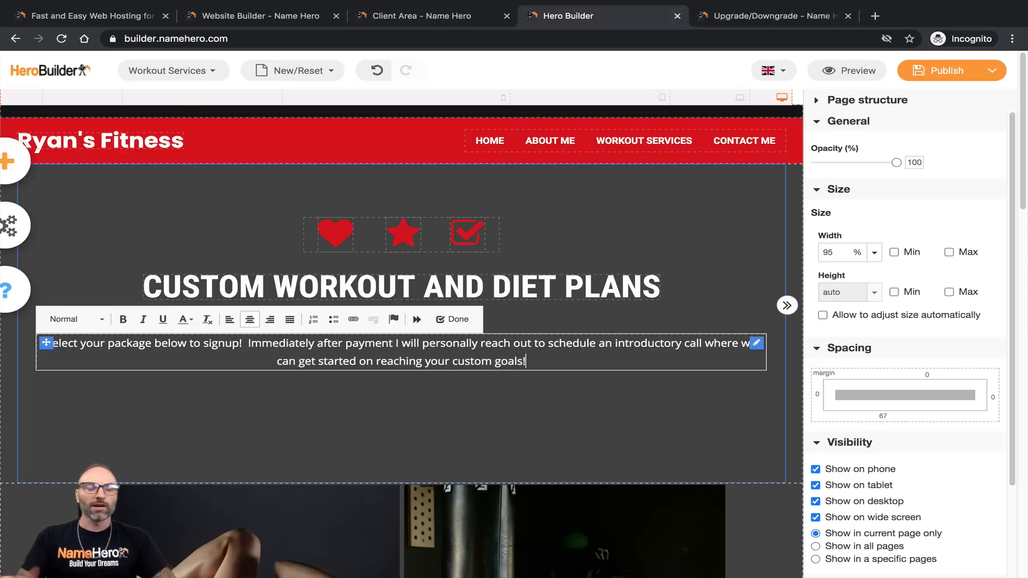
click(542, 330)
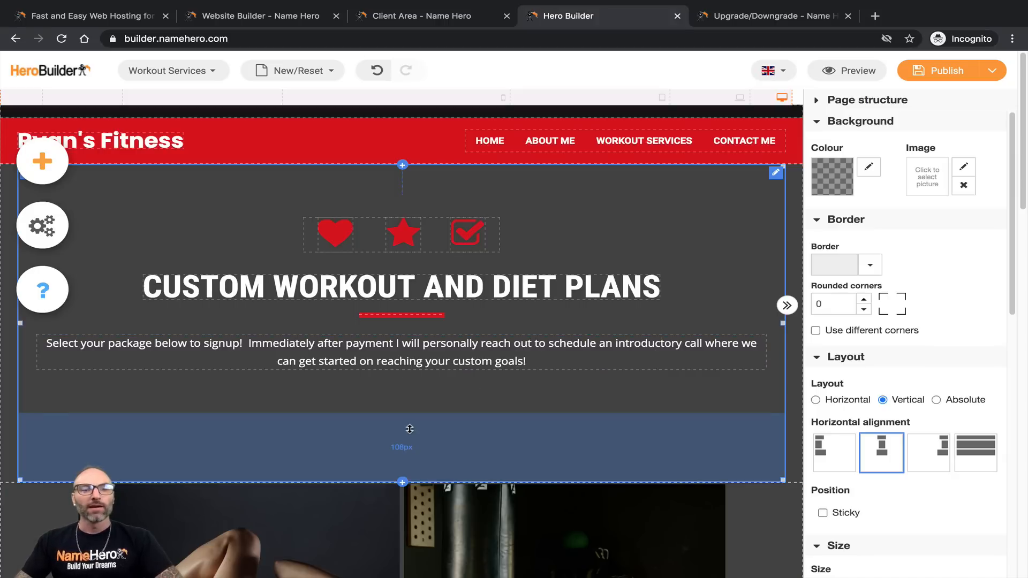
Step: Reduce the intro section's bottom padding, checking it at laptop, tablet and mobile widths
mouse_move(408, 415)
mouse_down()
mouse_move(406, 387)
mouse_move(403, 403)
mouse_up()
scroll(397, 397, down, 7)
scroll(394, 399, down, 10)
scroll(386, 404, up, 18)
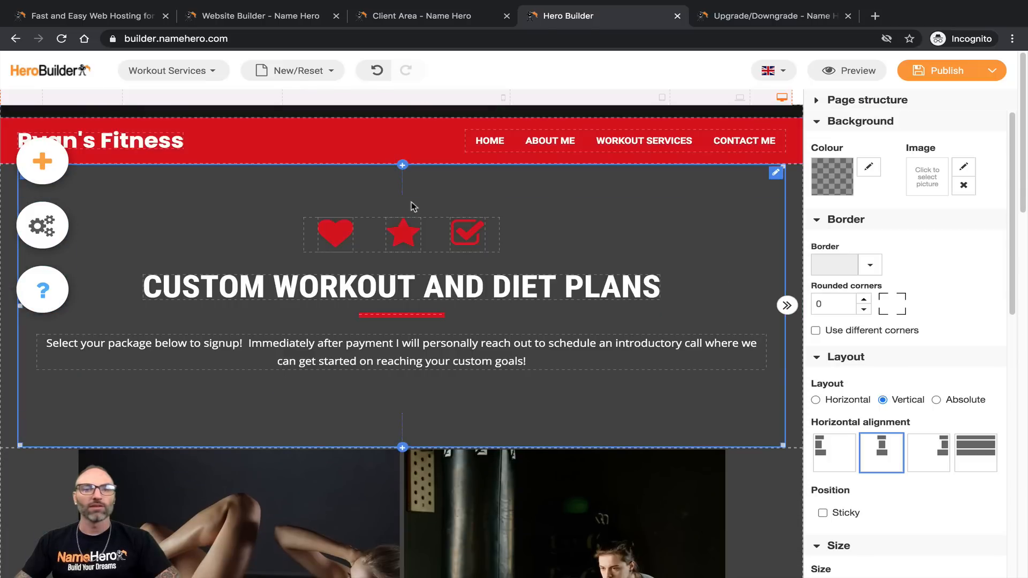
click(713, 100)
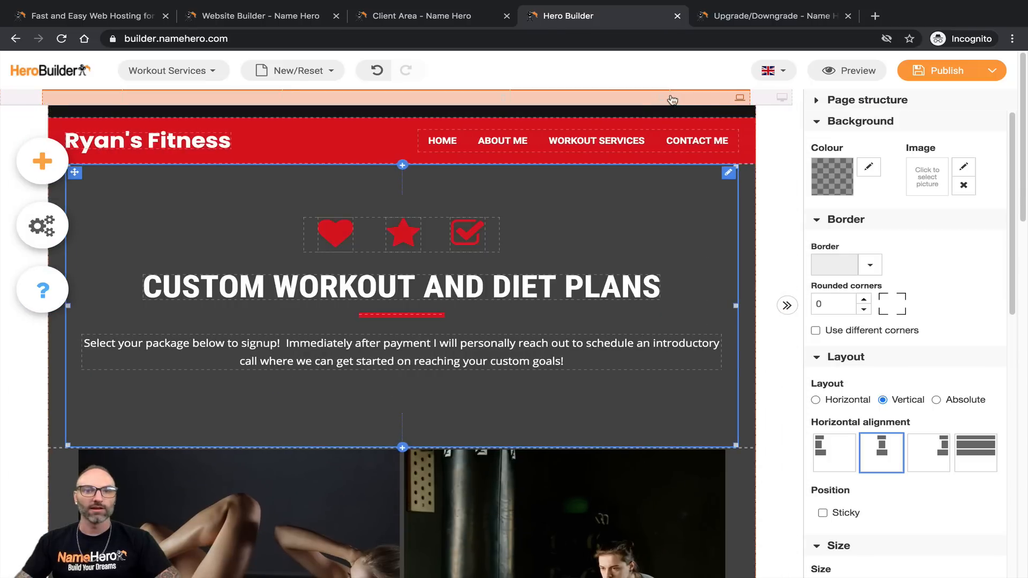
click(637, 101)
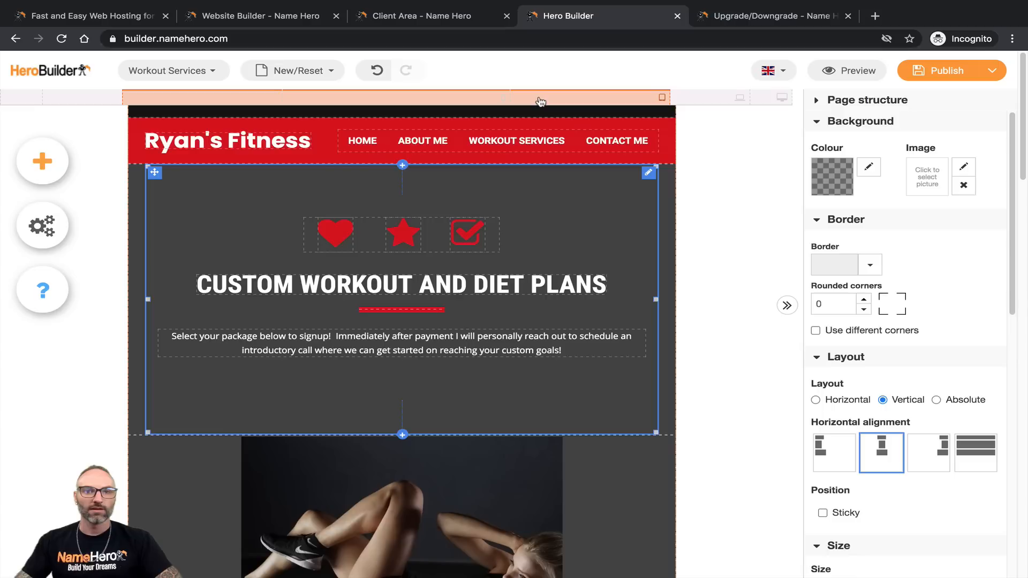
click(365, 101)
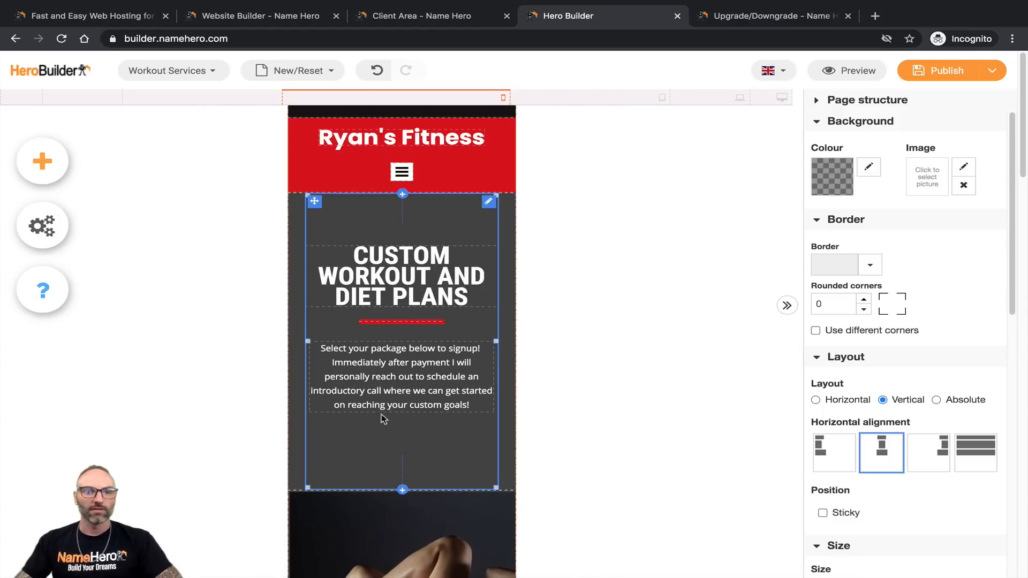
drag(403, 458, 405, 444)
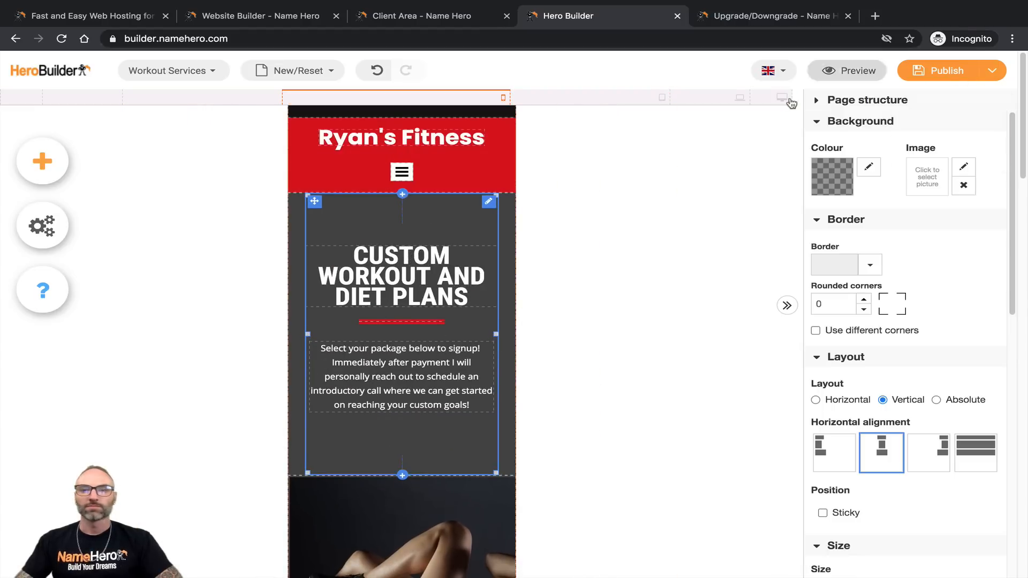
click(765, 101)
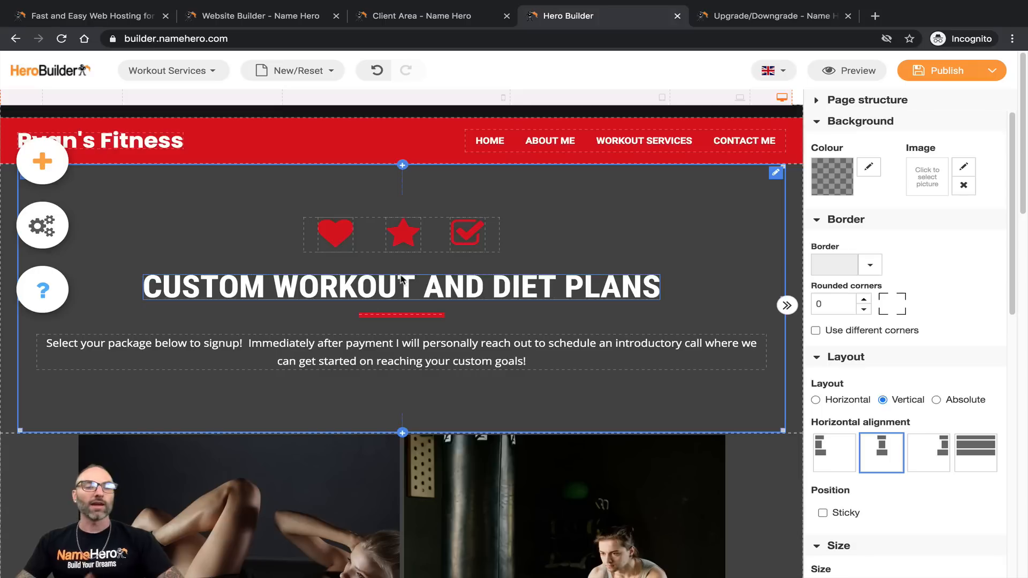
Step: Inspect the heading, paragraph and section, then scroll to the four-picture gallery below
click(406, 293)
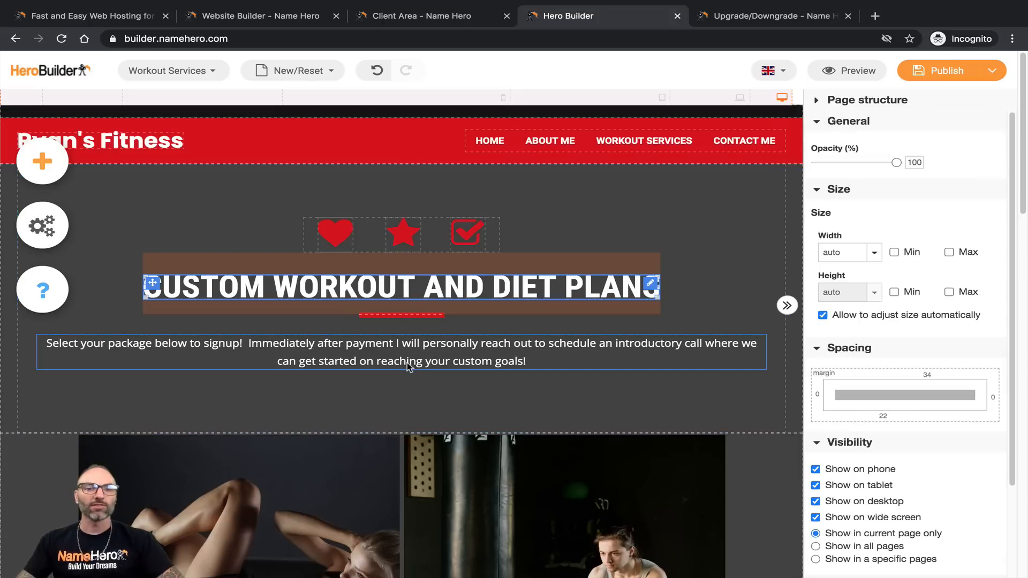
click(410, 358)
click(406, 316)
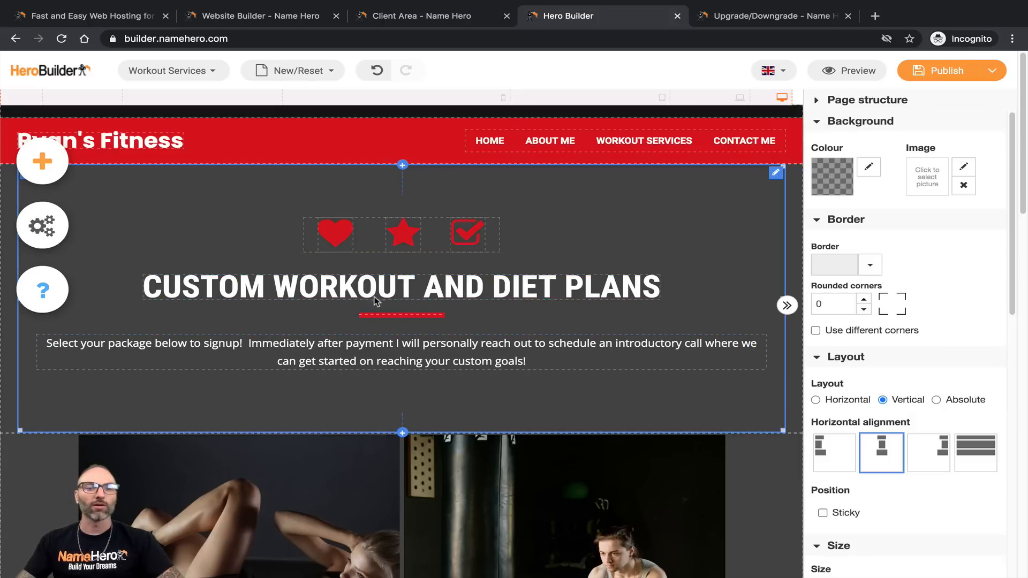
click(378, 298)
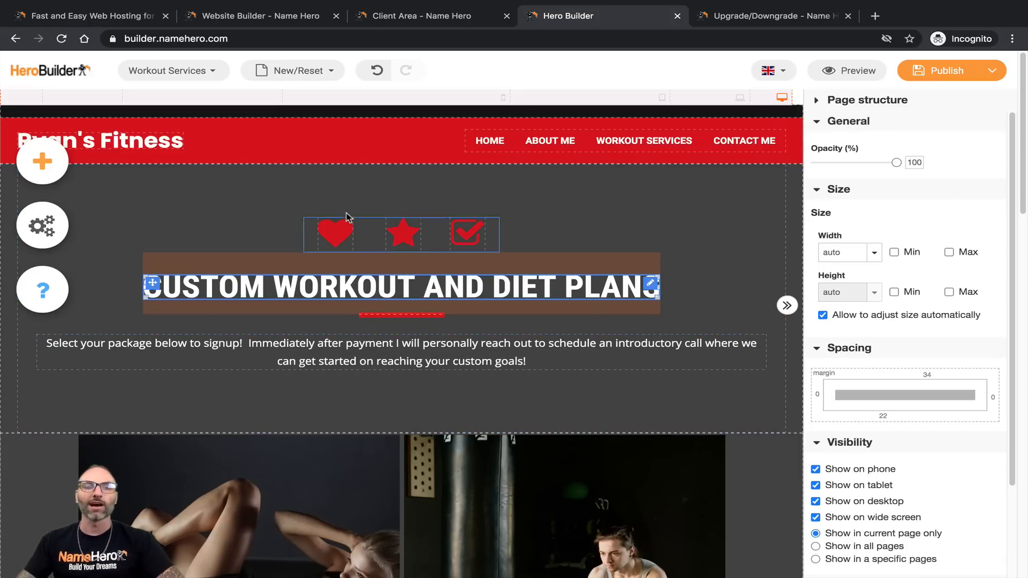
scroll(404, 251, down, 3)
scroll(466, 252, down, 4)
scroll(452, 247, down, 2)
scroll(433, 284, up, 5)
click(341, 328)
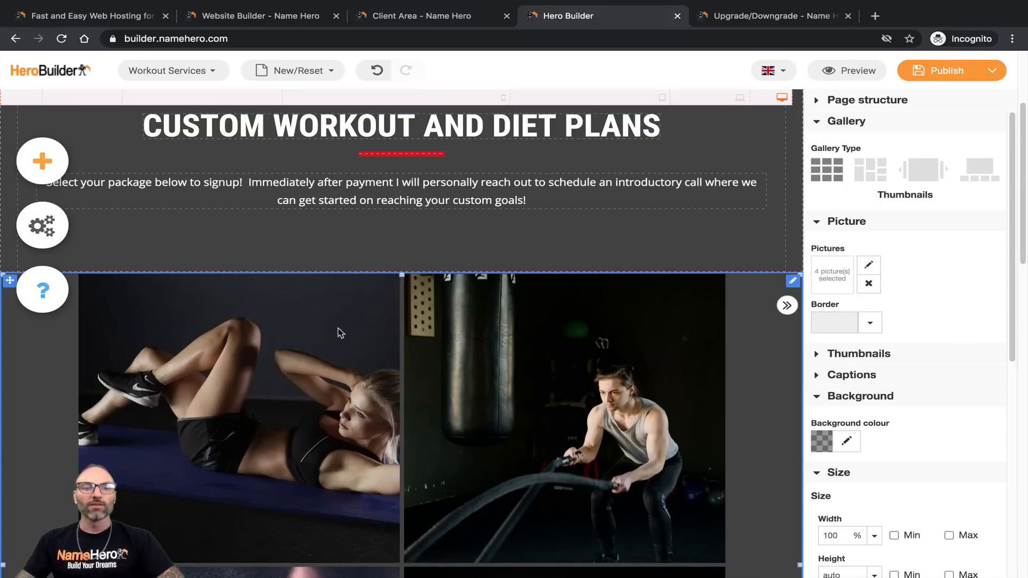
scroll(375, 311, down, 3)
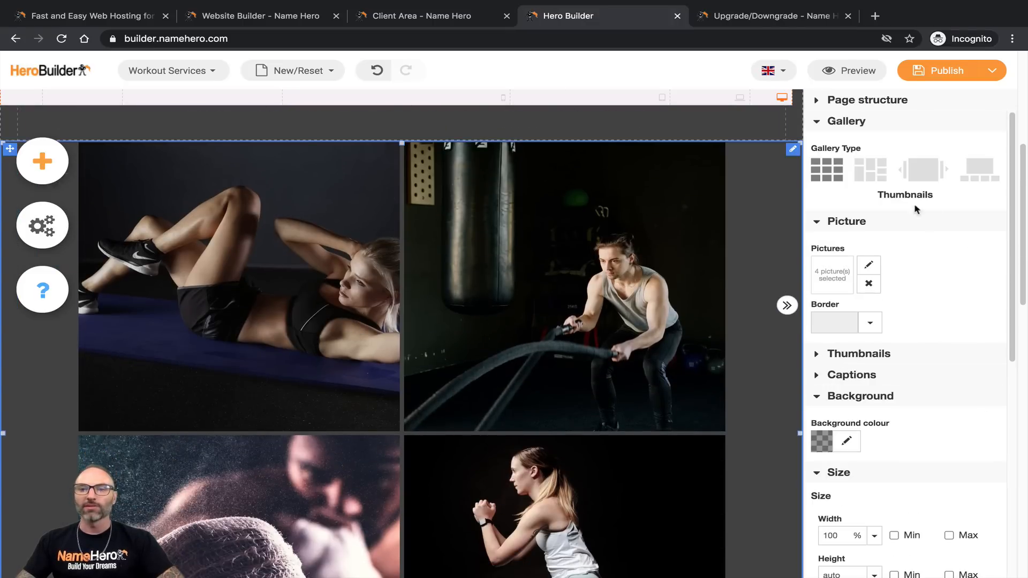
scroll(440, 276, down, 15)
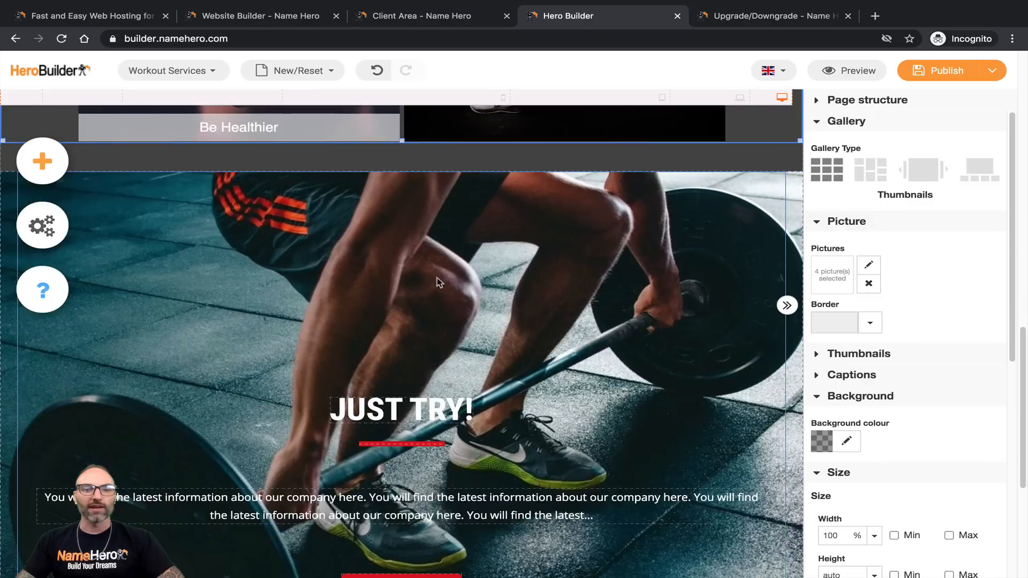
scroll(431, 292, up, 14)
scroll(423, 300, up, 4)
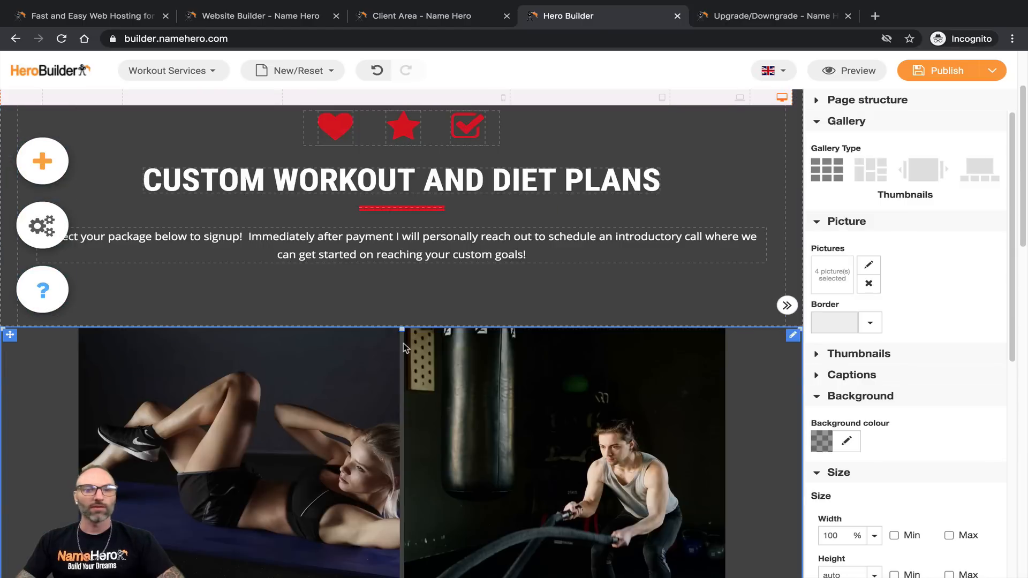
scroll(342, 305, down, 4)
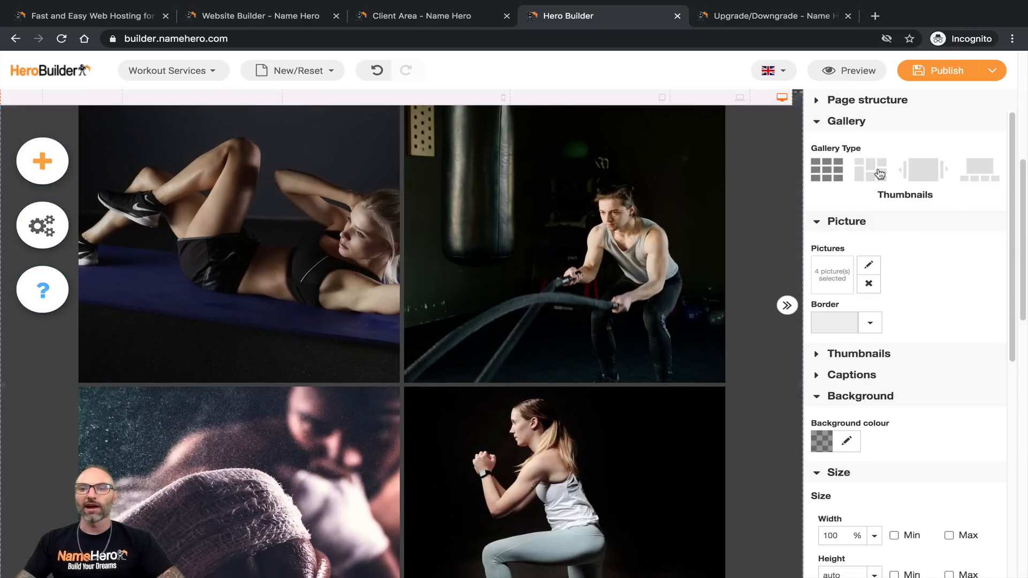
click(870, 171)
click(937, 174)
click(967, 175)
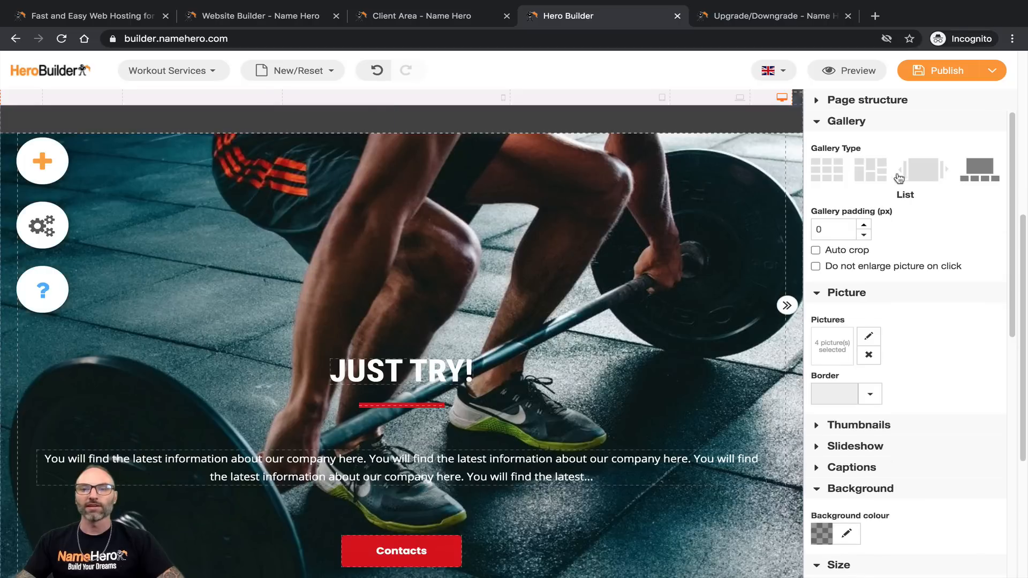
click(868, 175)
click(827, 171)
scroll(377, 277, up, 4)
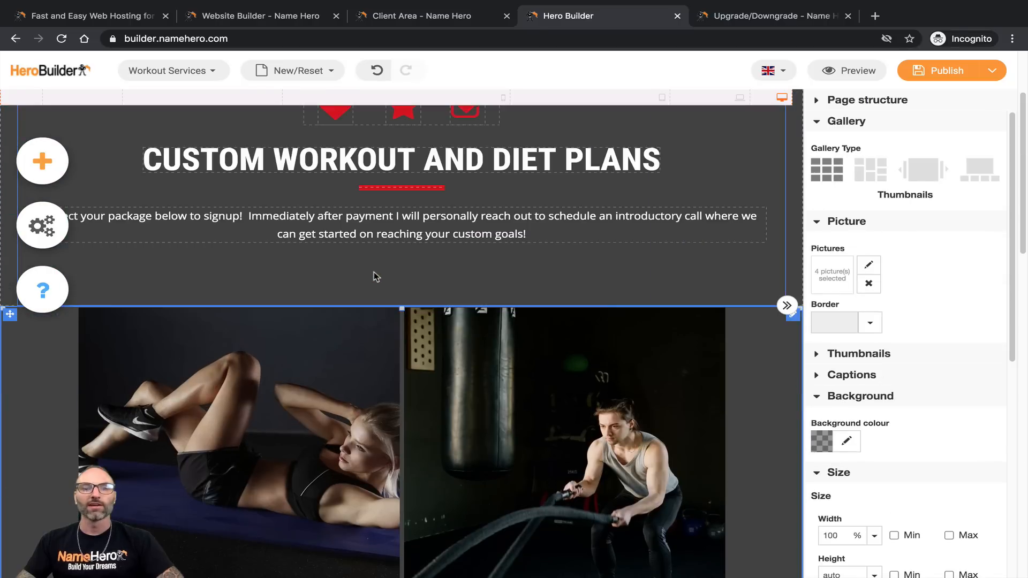
scroll(391, 321, down, 5)
scroll(390, 316, up, 5)
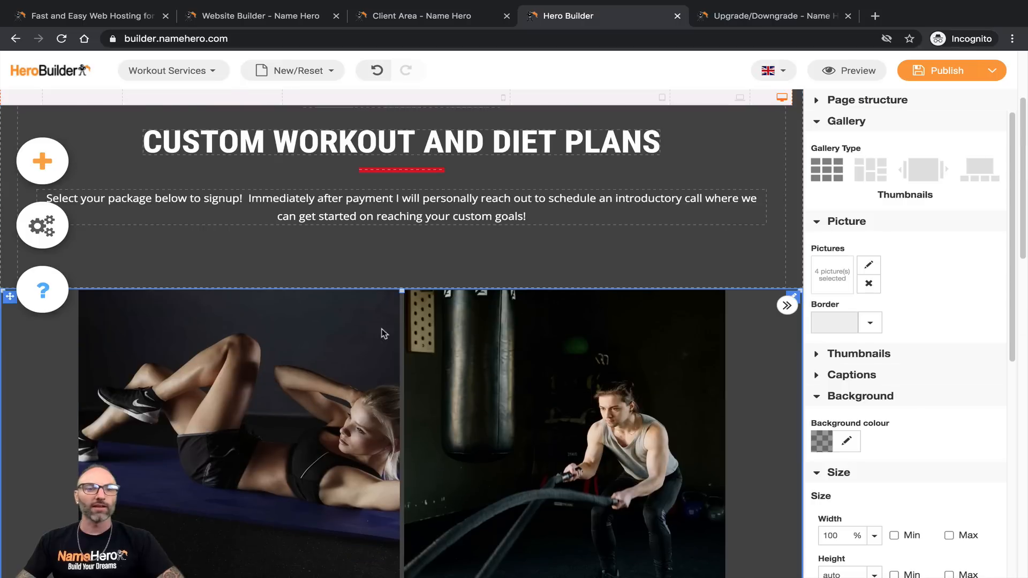
Step: Choose Blocks from the add-element menu to browse ready-made blocks
click(59, 170)
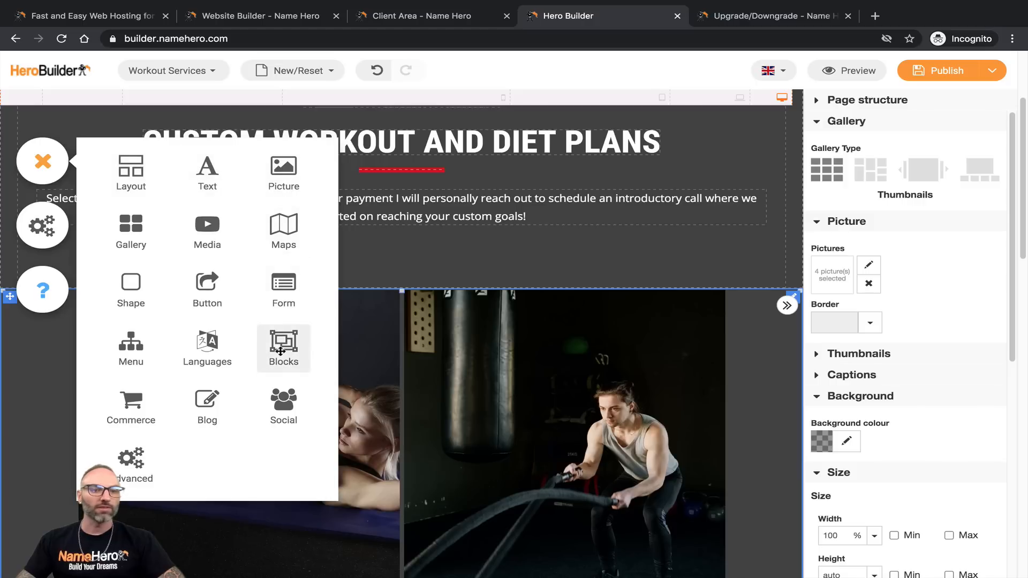
click(279, 347)
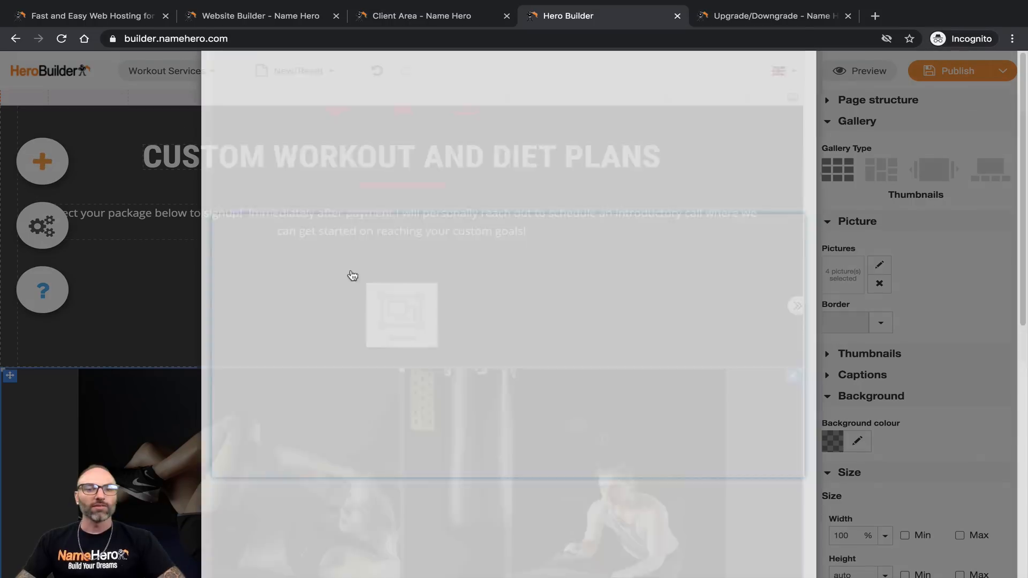
Step: Insert the three-card Pricing block with $05, $20 and $10 Sign Up cards above the gallery
scroll(478, 326, down, 4)
scroll(478, 326, down, 5)
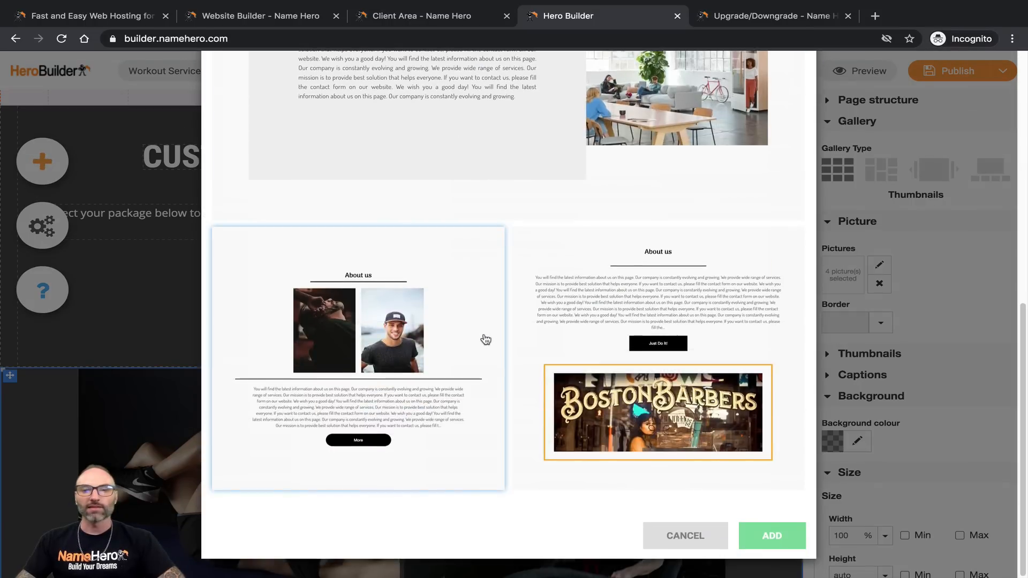
scroll(514, 342, up, 9)
click(405, 144)
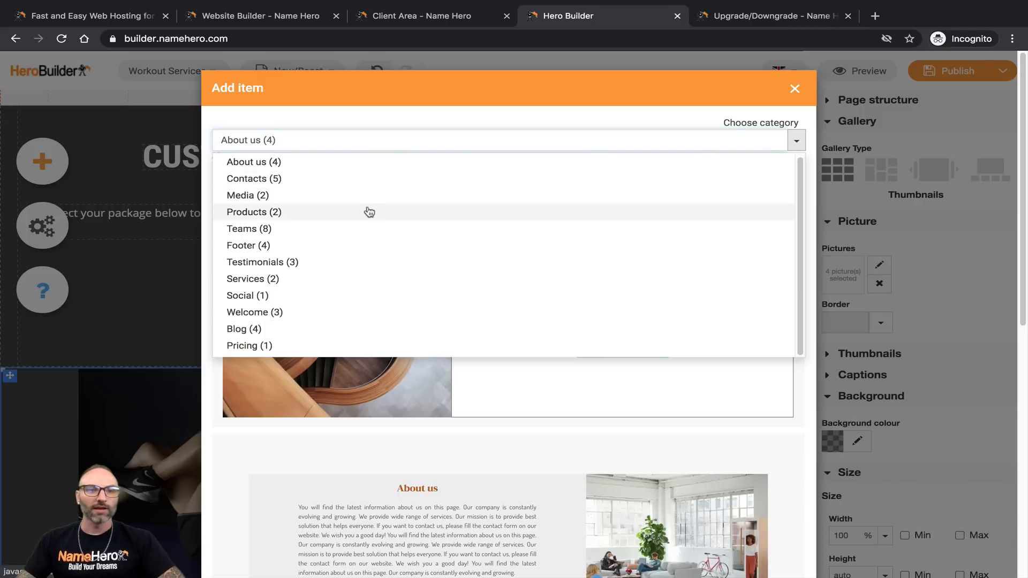
click(260, 212)
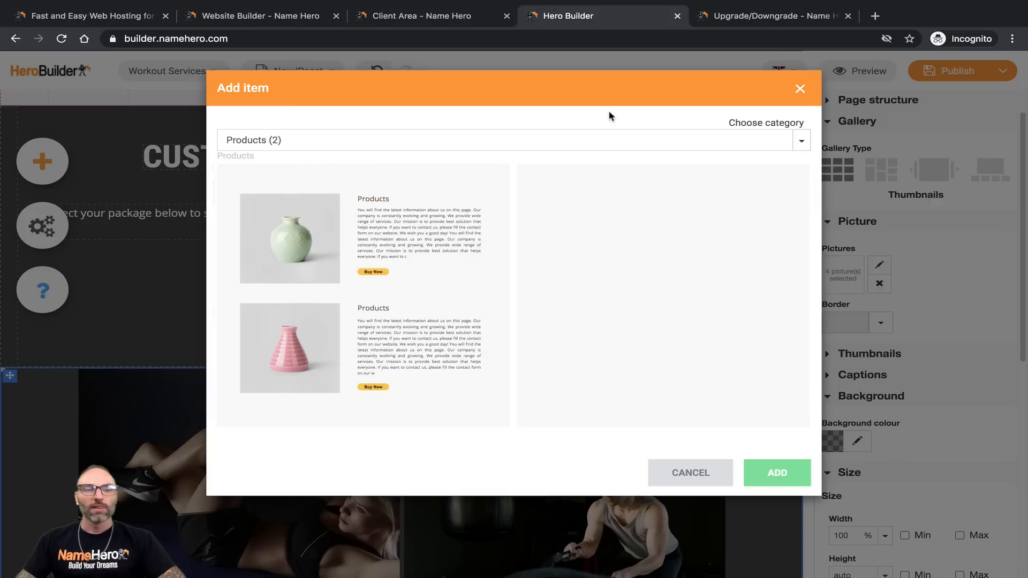
click(349, 141)
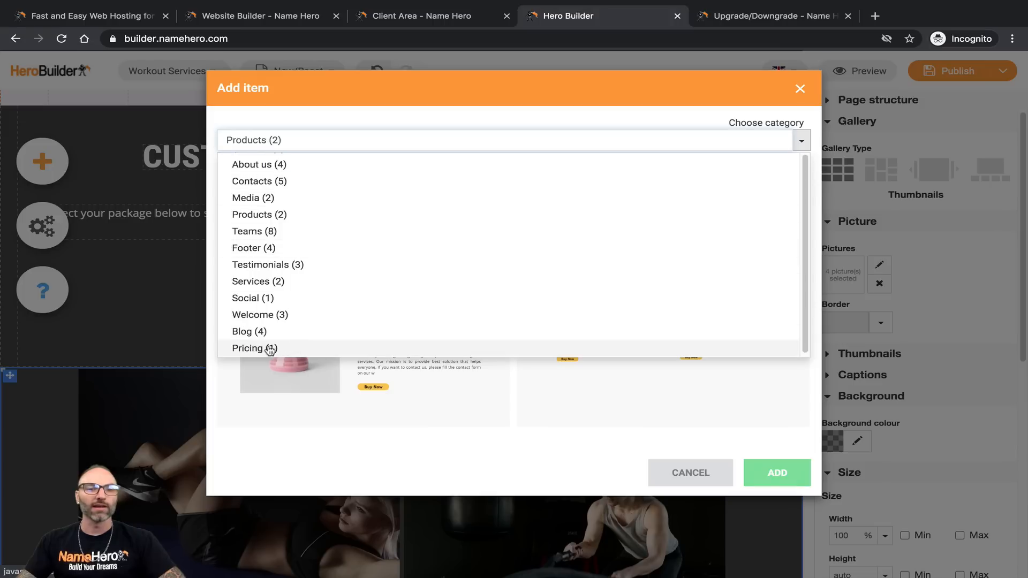
click(323, 349)
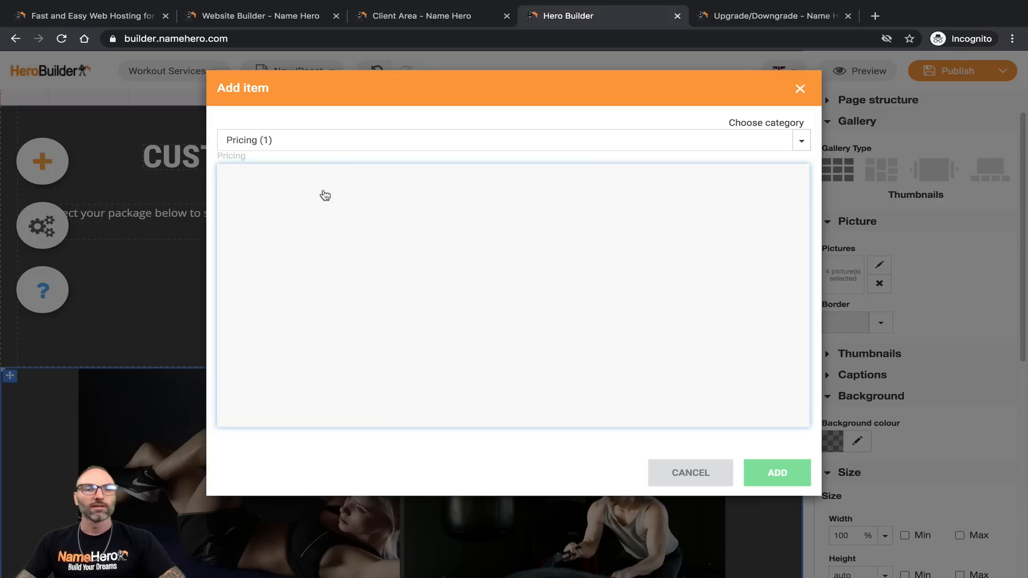
click(355, 140)
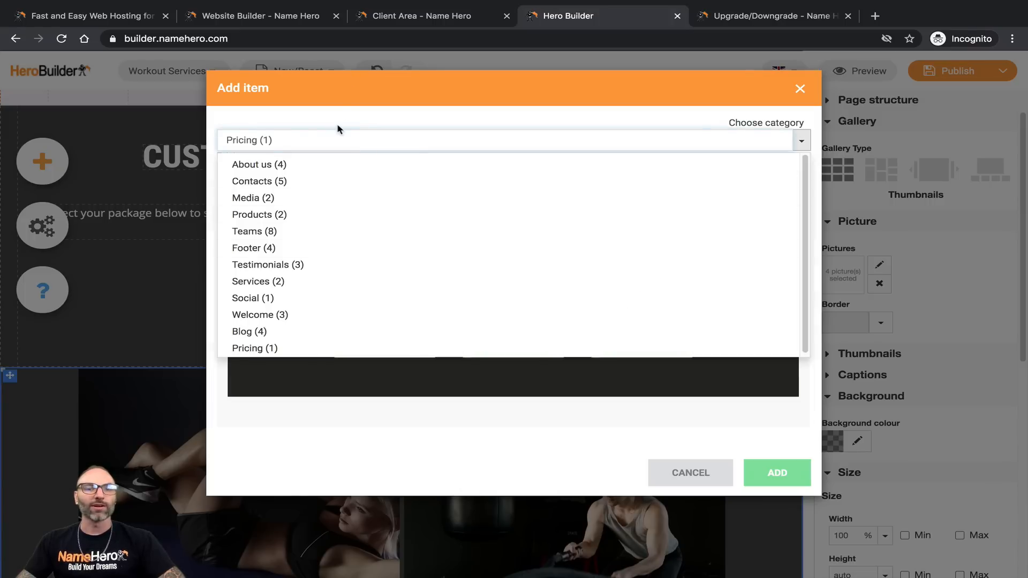
click(342, 138)
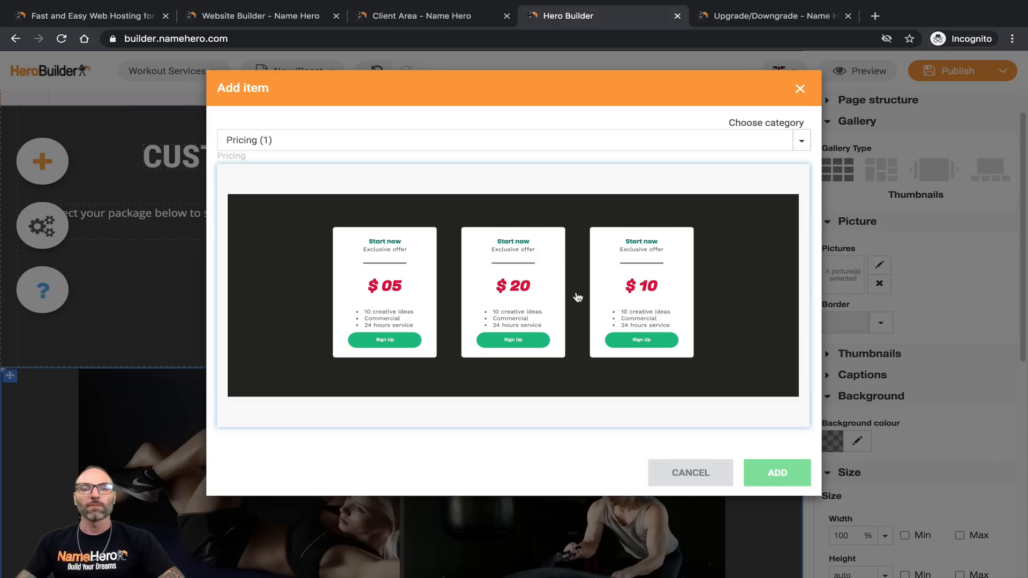
click(774, 476)
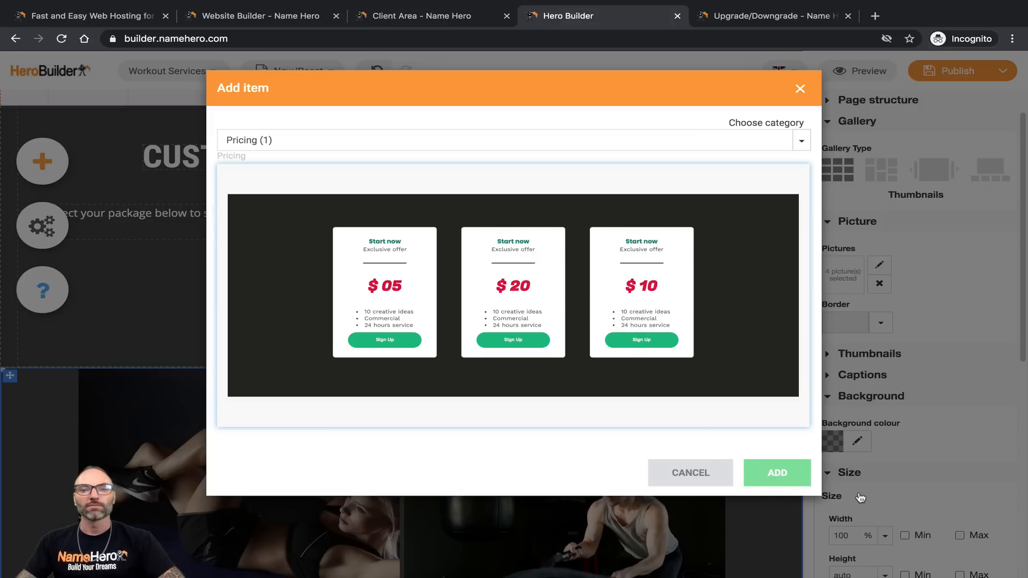
scroll(536, 315, down, 9)
scroll(533, 310, up, 5)
Step: Delete the photo gallery and the empty strip row below the dark block
scroll(532, 310, down, 5)
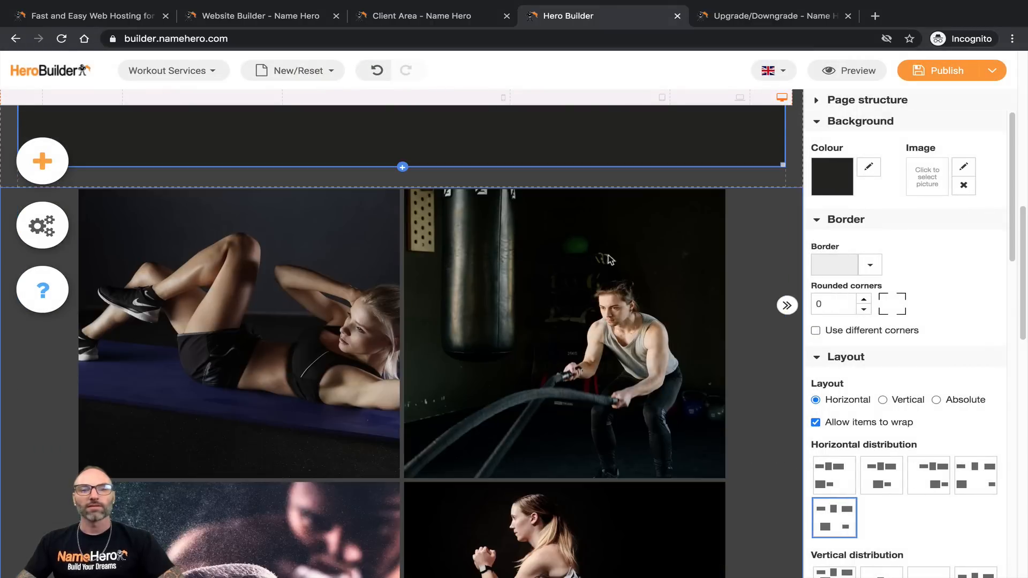
click(111, 238)
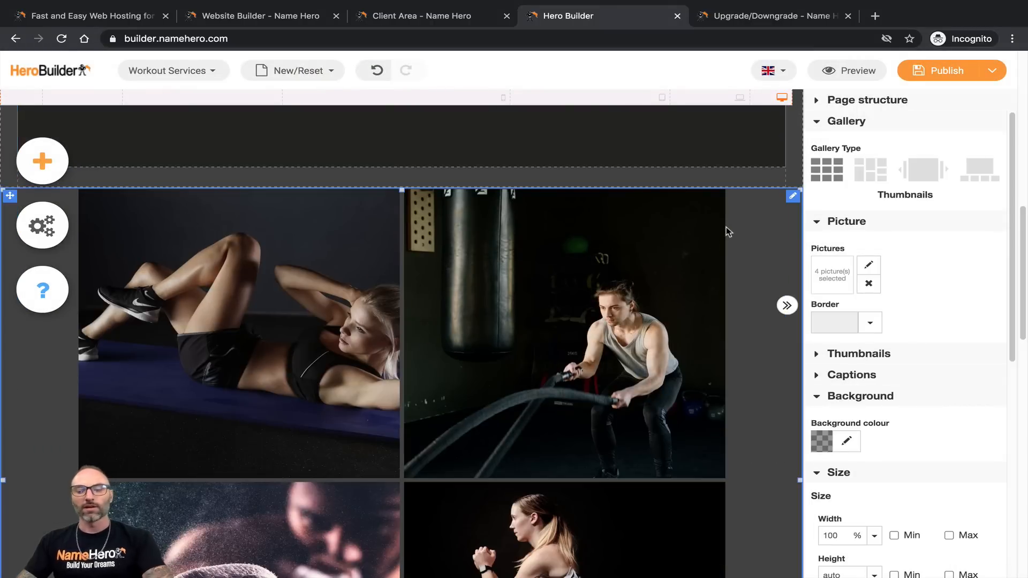
key(Delete)
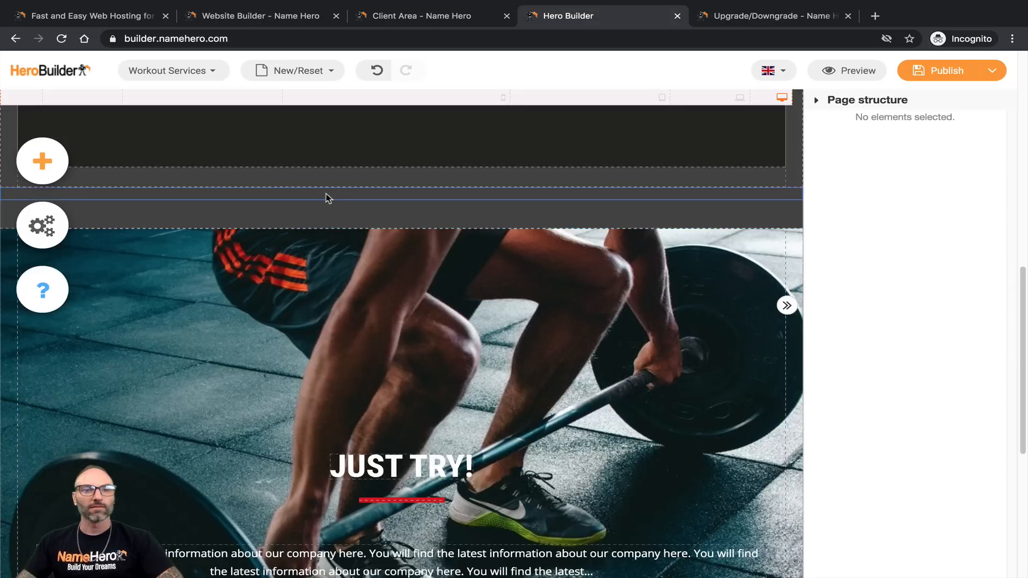
click(326, 196)
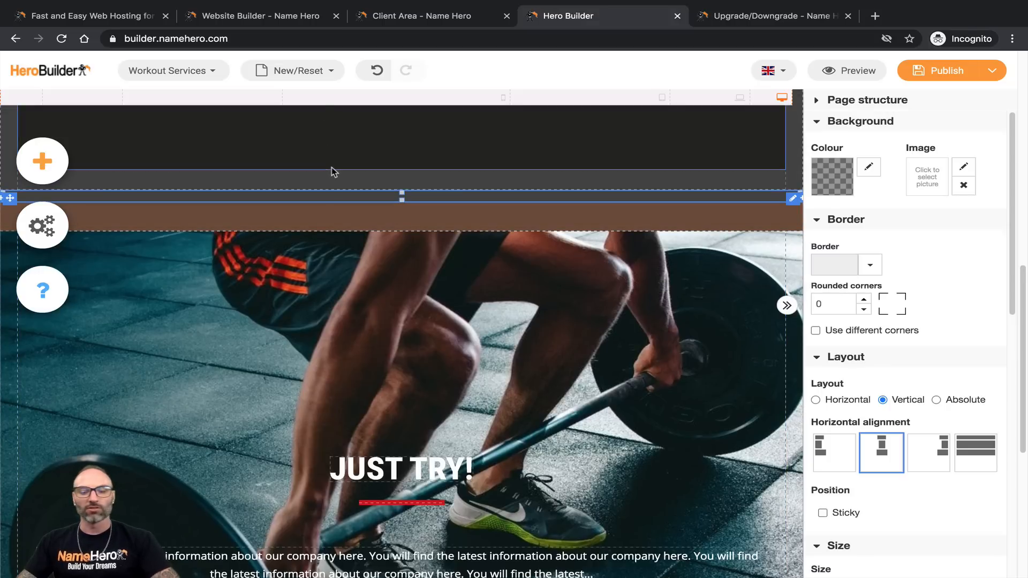
key(Delete)
Step: Select the row holding the three pricing cards
scroll(419, 242, up, 2)
scroll(419, 242, up, 8)
scroll(476, 258, down, 5)
scroll(476, 257, up, 5)
scroll(584, 262, down, 2)
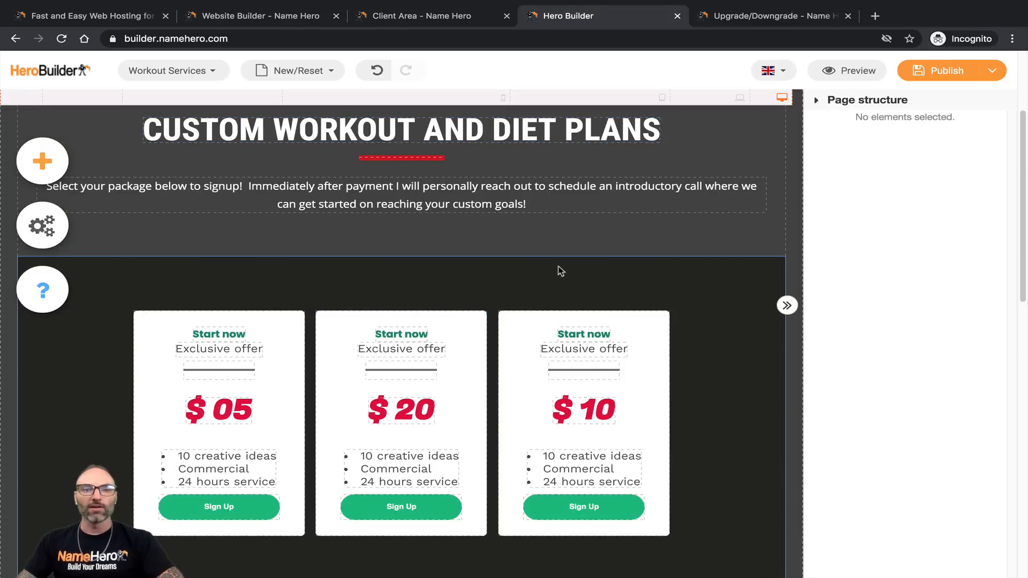
click(550, 336)
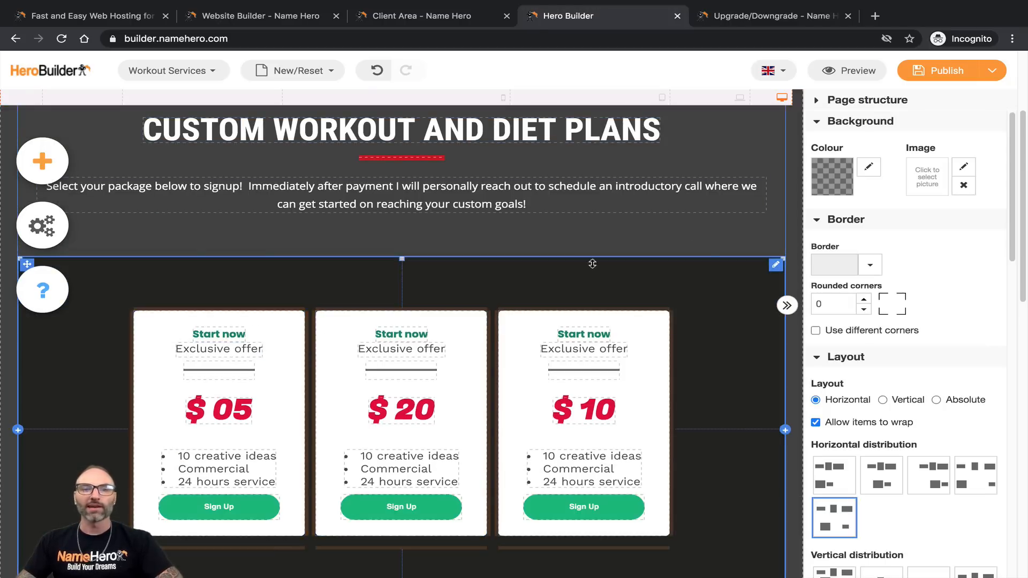
scroll(591, 290, up, 1)
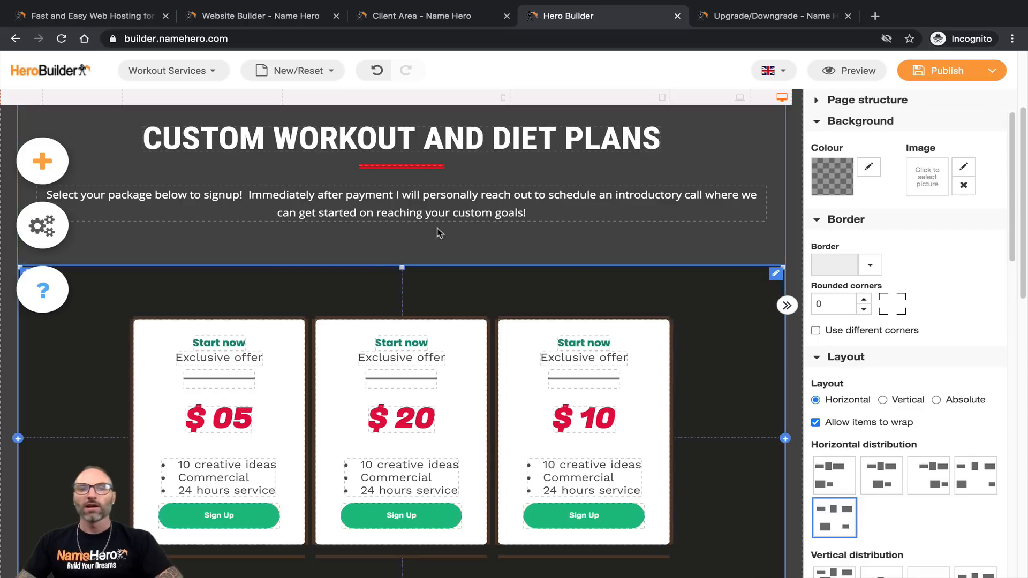
Step: Select the pricing section beneath the signup intro text
click(269, 198)
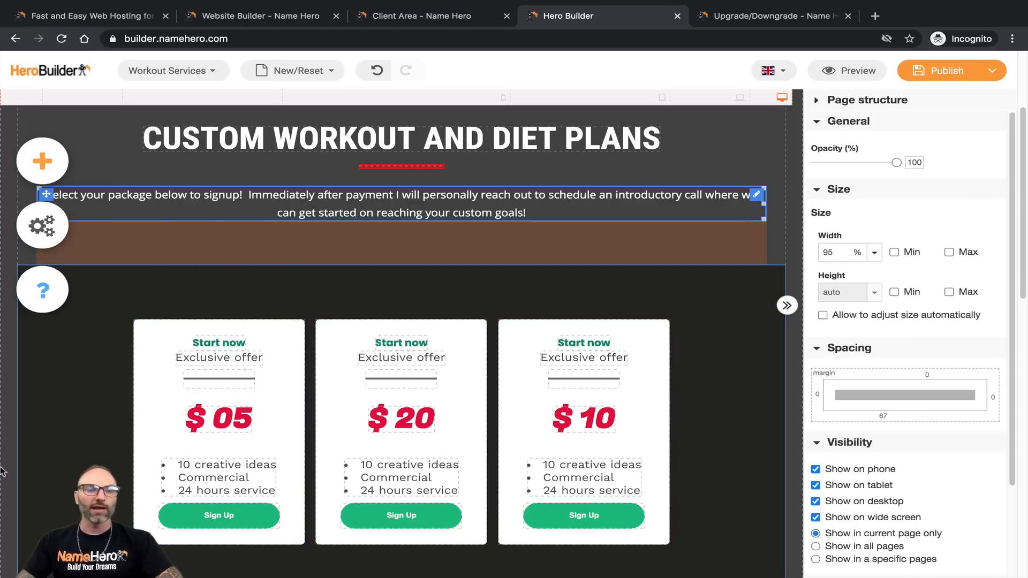
click(208, 296)
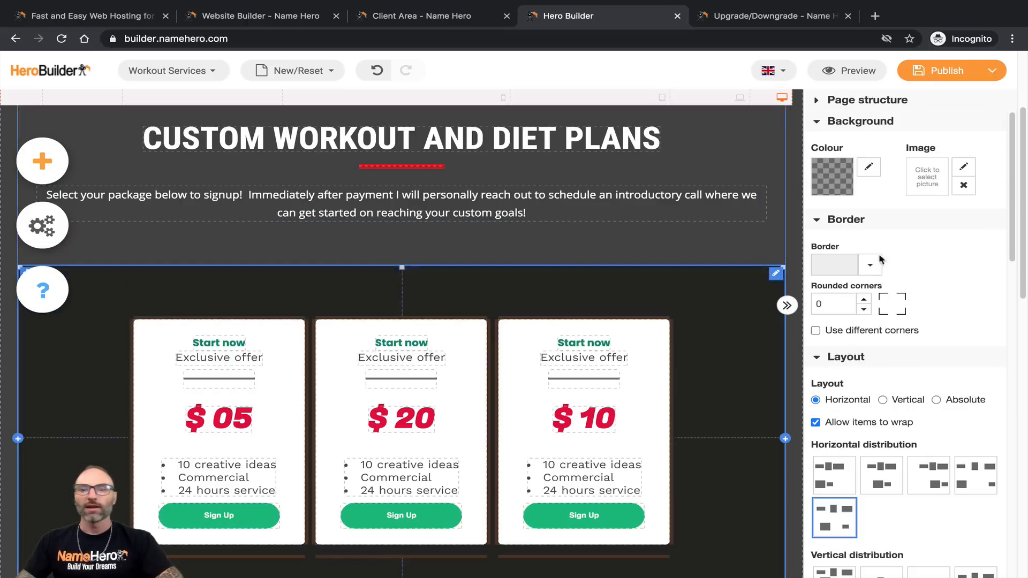
scroll(914, 291, down, 3)
scroll(913, 293, down, 3)
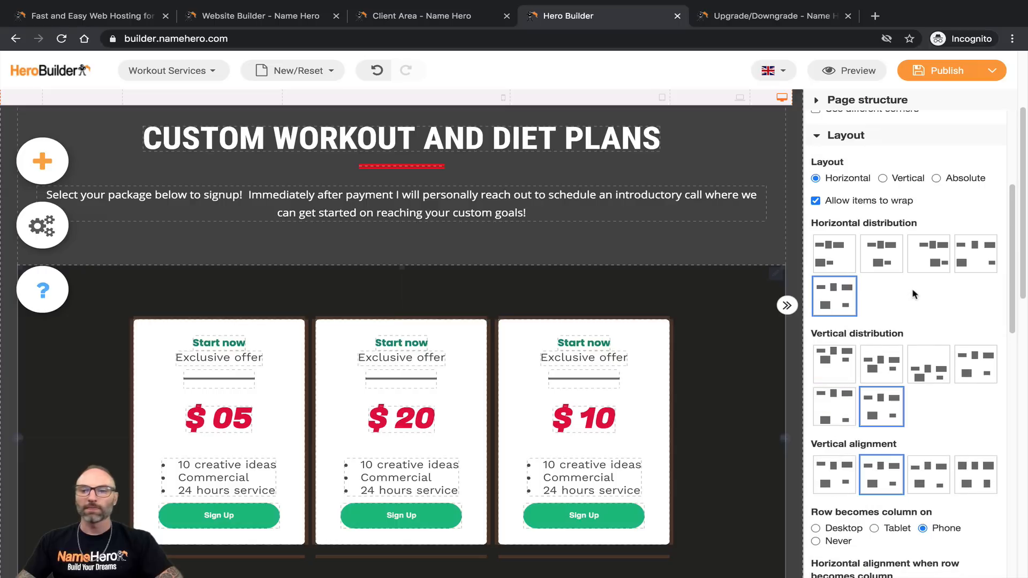
scroll(912, 288, up, 5)
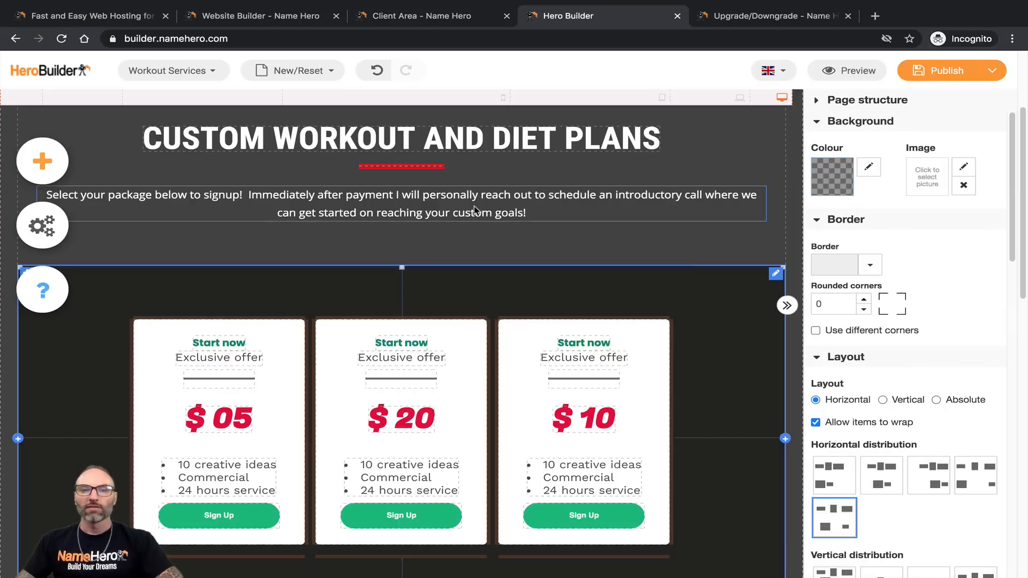
scroll(869, 167, up, 1)
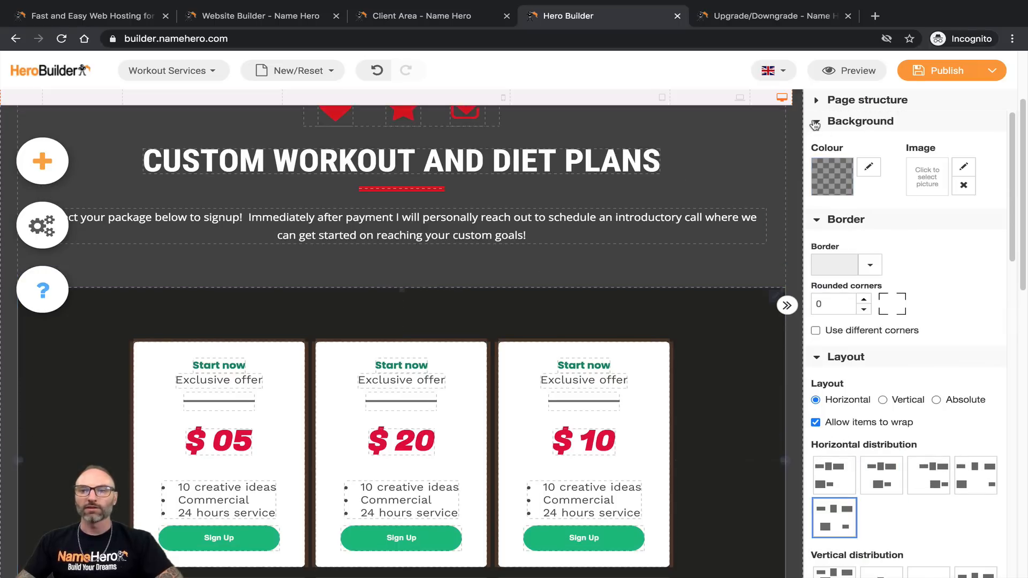
Step: Collapse the Background, Border, Layout, Size, Spacing and Visibility settings groups
click(815, 125)
click(815, 141)
click(818, 167)
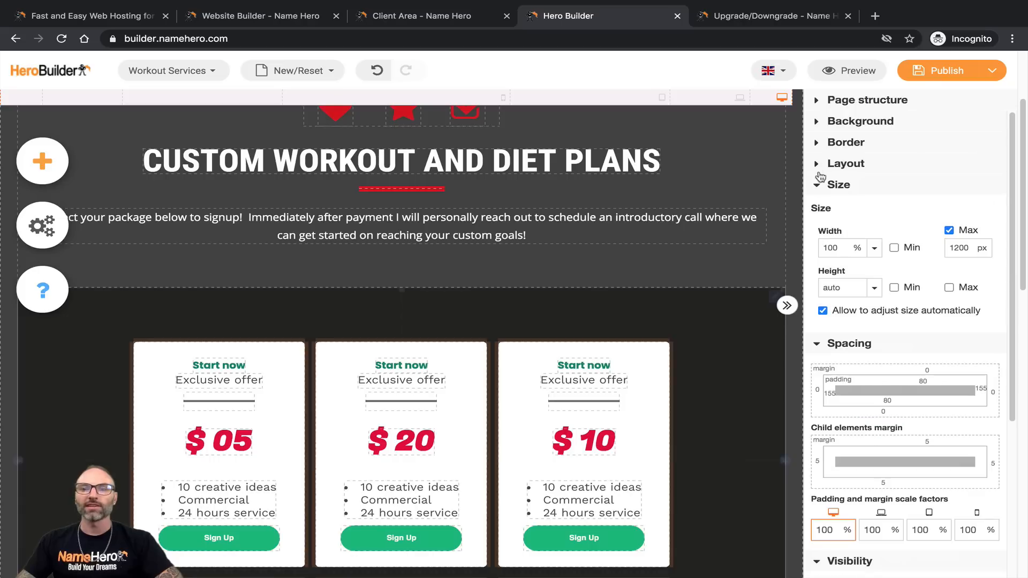
click(818, 185)
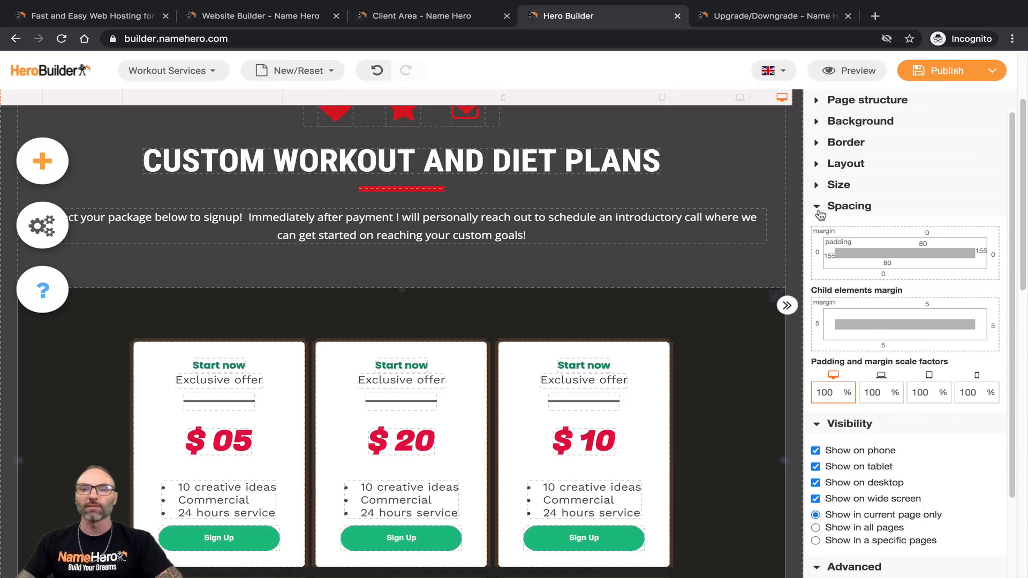
click(818, 211)
click(818, 227)
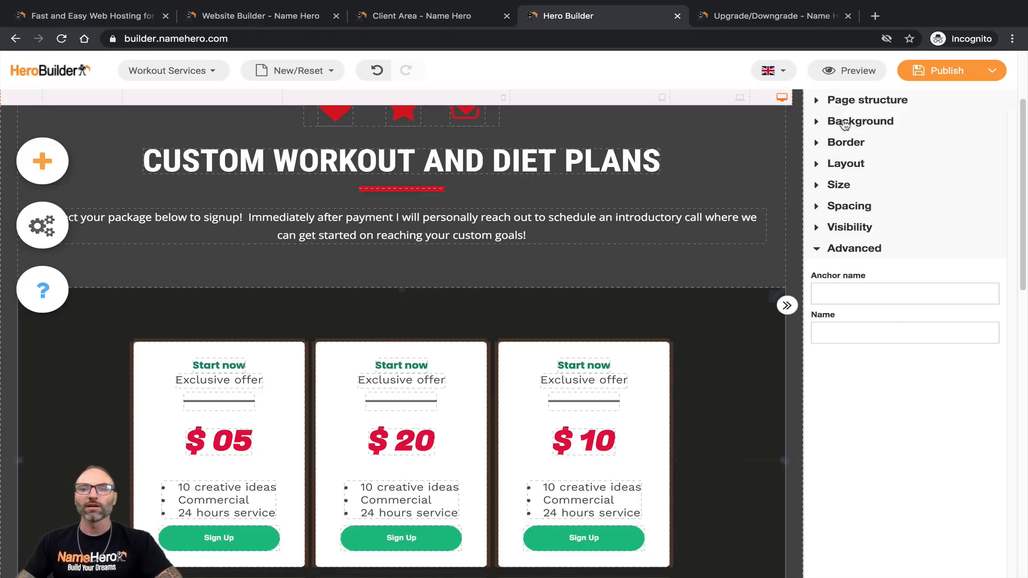
Step: Make the pricing section's background transparent
click(821, 122)
click(868, 168)
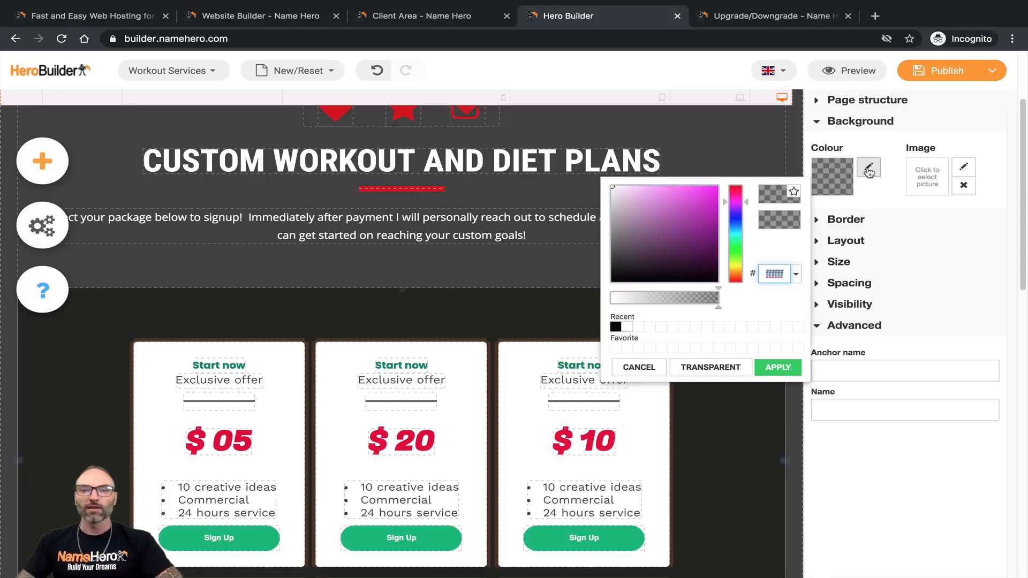
click(707, 367)
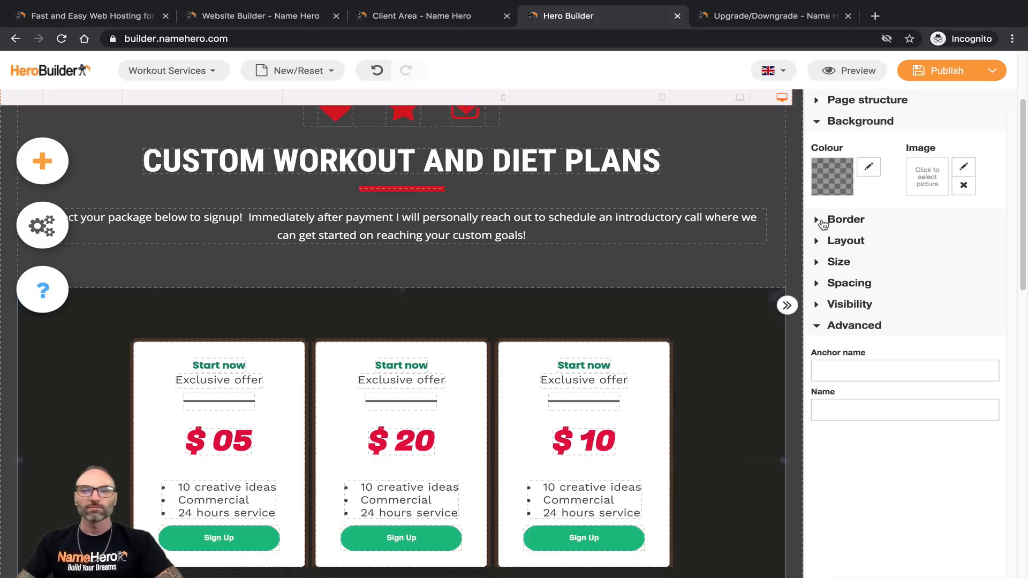
Step: Keep the pricing section without a border and bring up its Layout settings
click(810, 224)
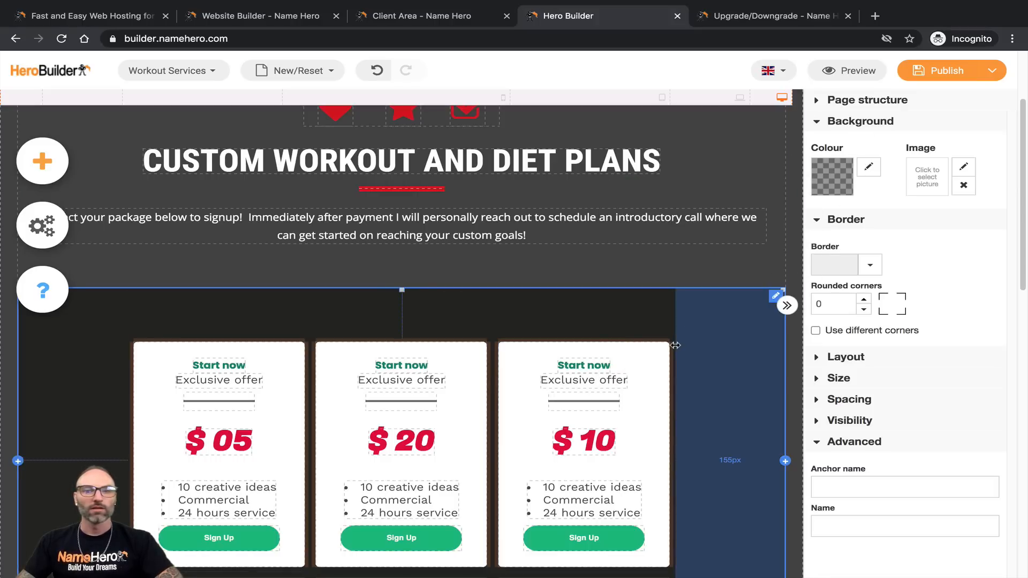
click(870, 264)
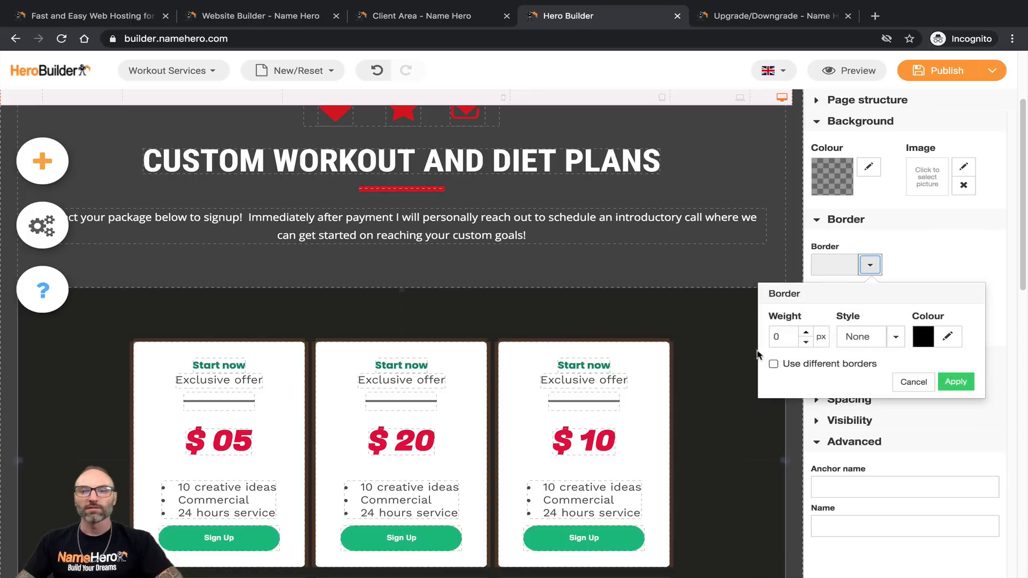
click(955, 381)
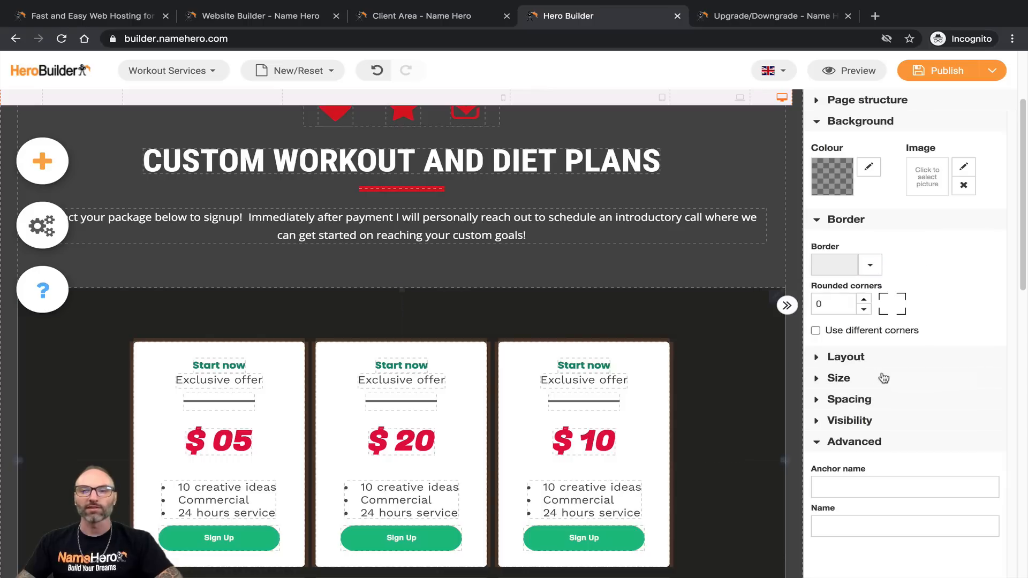
click(817, 358)
scroll(850, 434, down, 1)
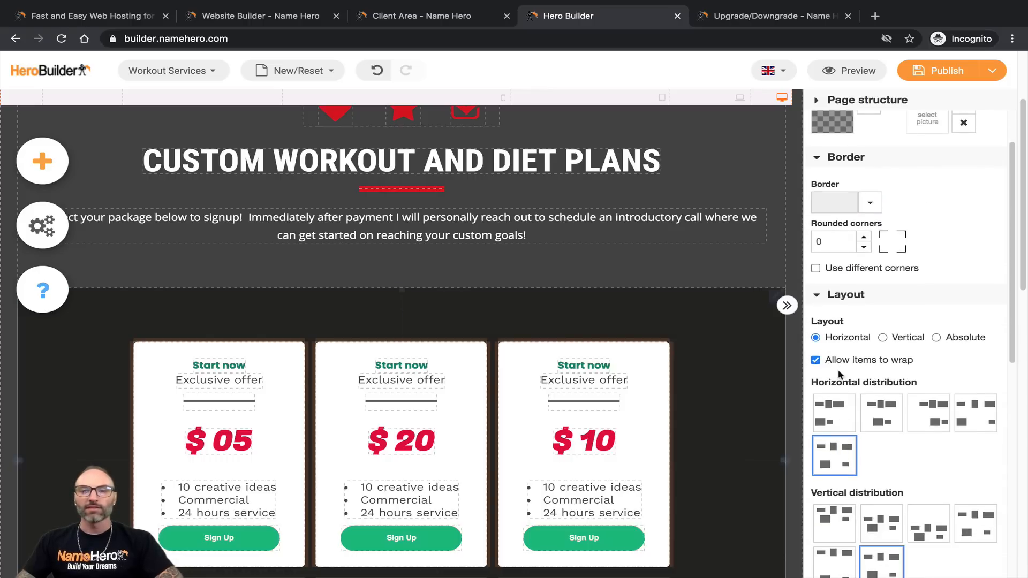
click(884, 338)
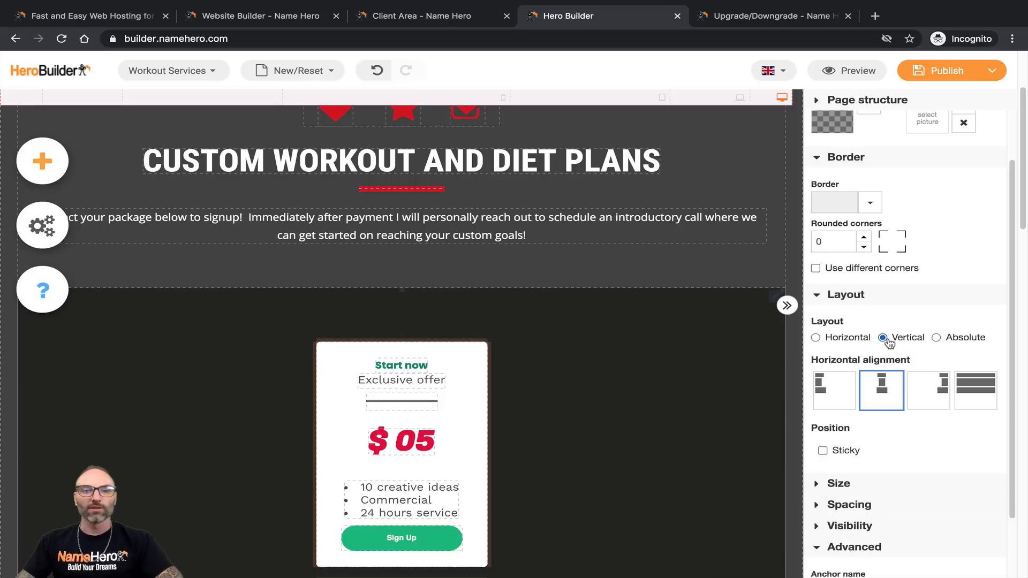
click(953, 341)
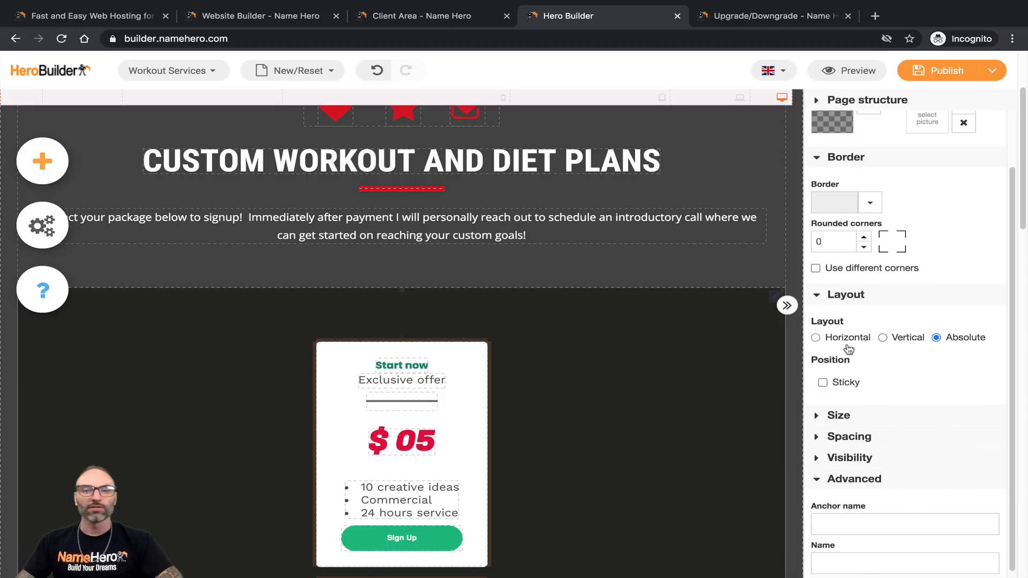
click(857, 343)
scroll(523, 409, down, 1)
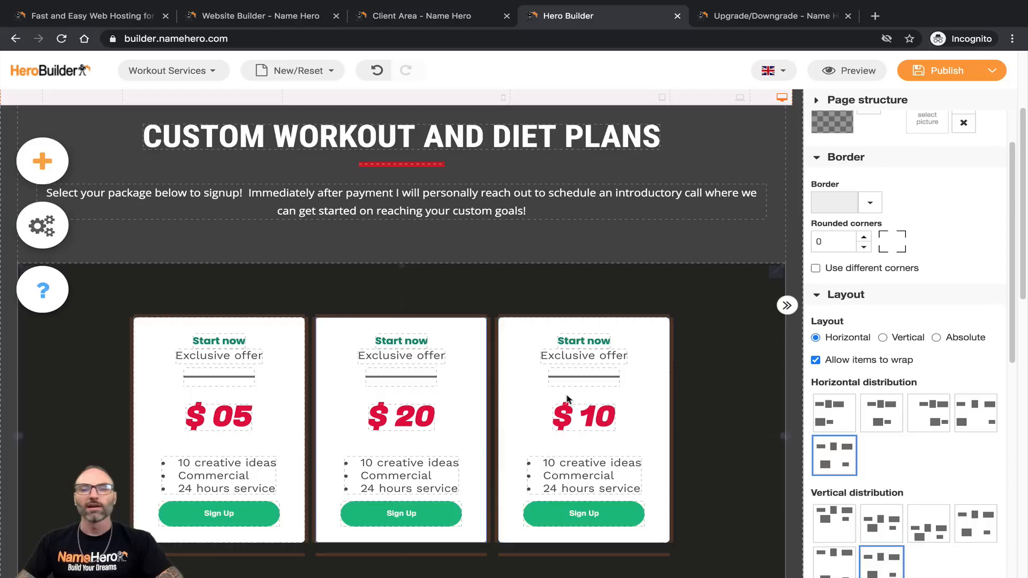
scroll(857, 365, down, 1)
click(876, 395)
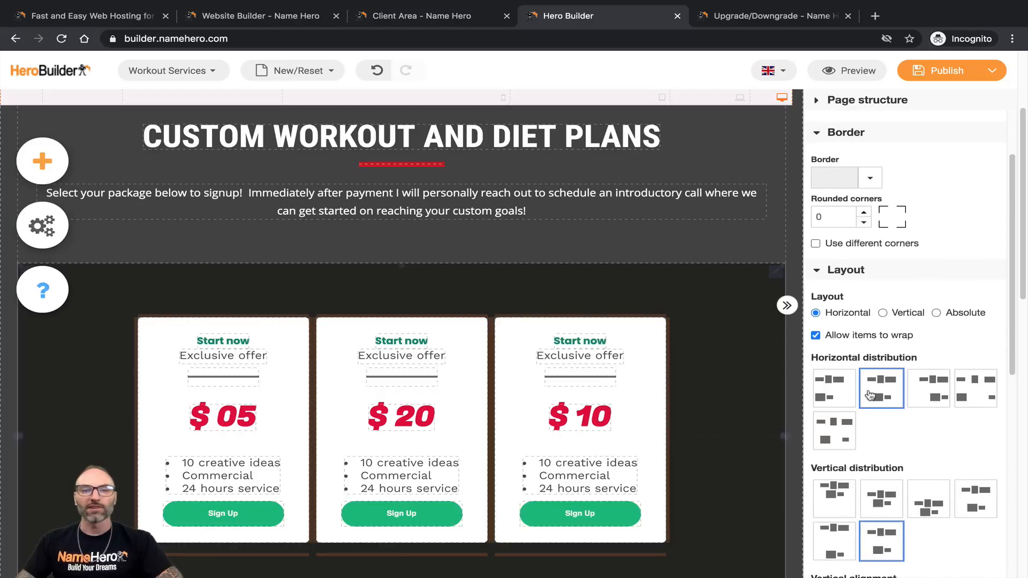
click(851, 395)
click(976, 389)
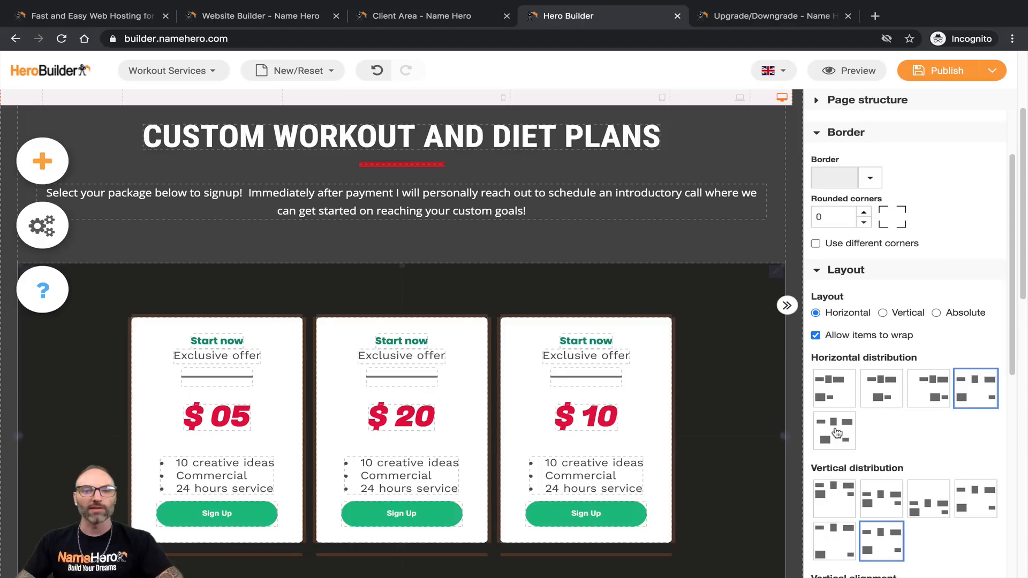
click(843, 435)
scroll(872, 391, down, 12)
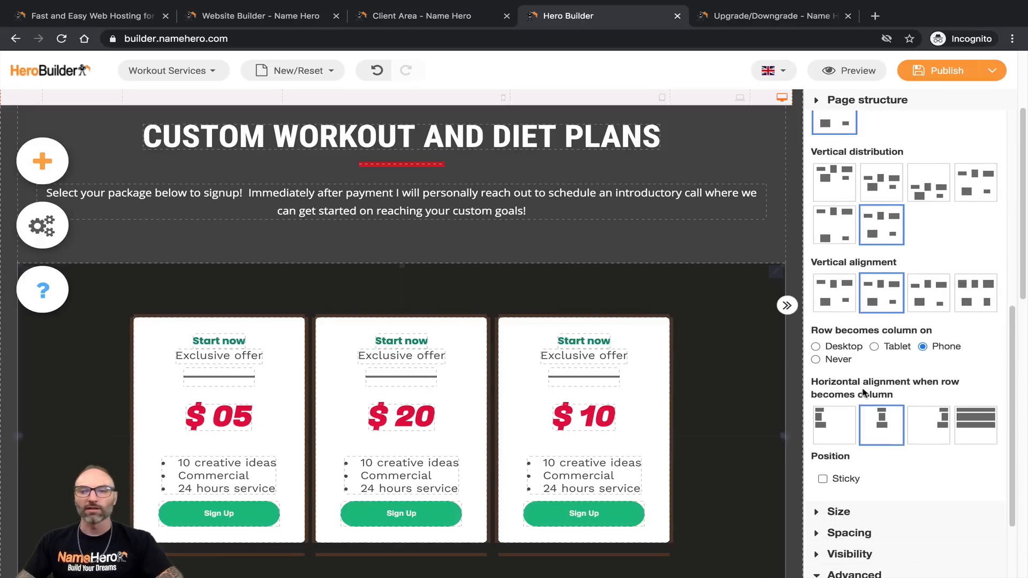
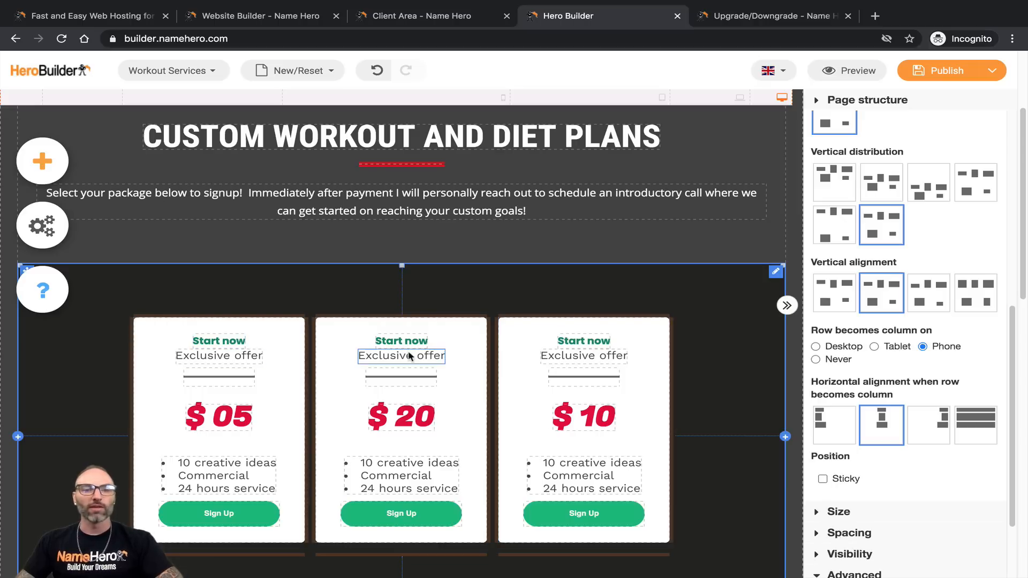
Step: Preview the page at phone width, then return to the desktop-width view
scroll(446, 404, down, 1)
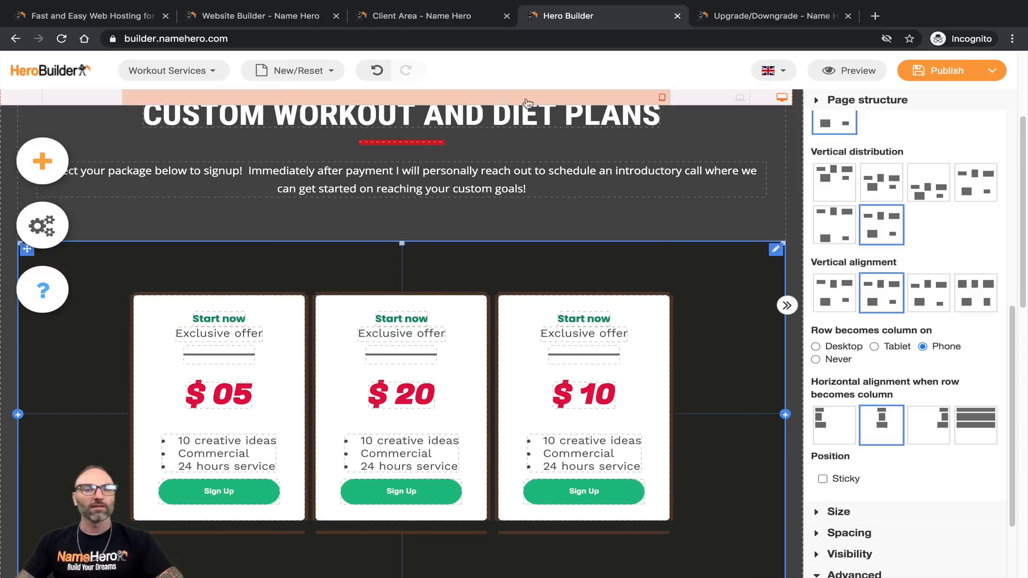
click(503, 98)
scroll(460, 225, down, 10)
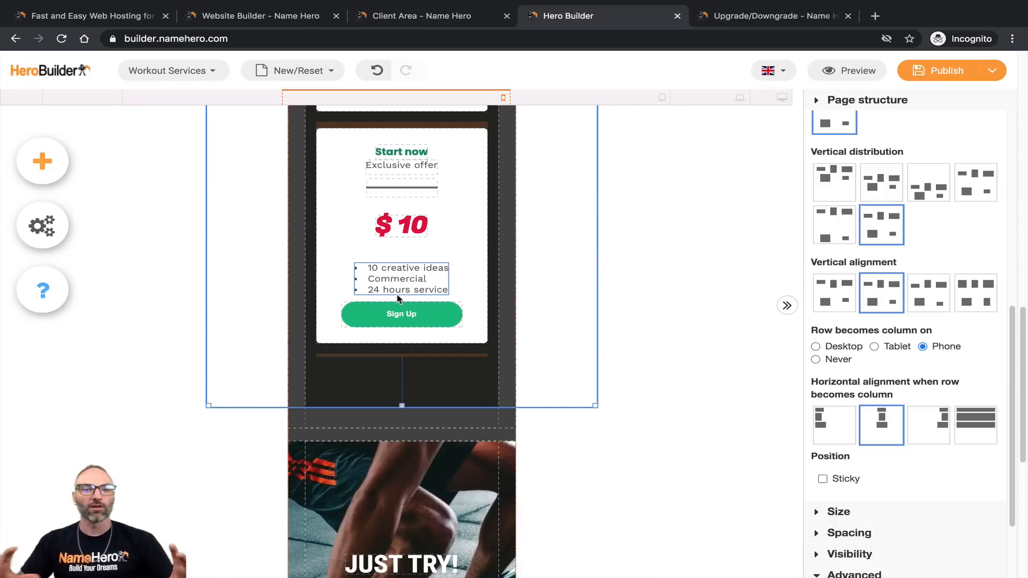
scroll(399, 299, up, 10)
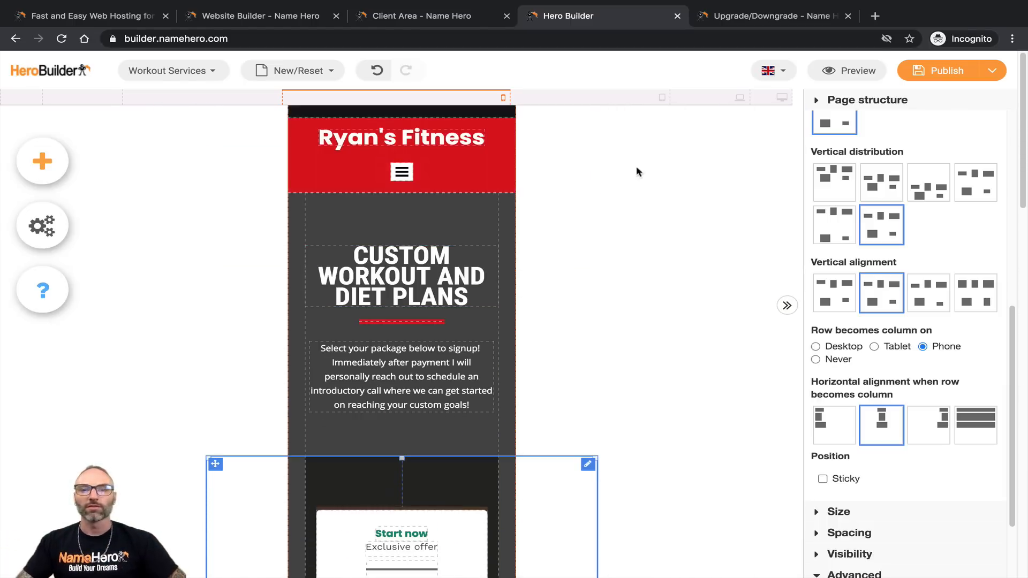
click(782, 97)
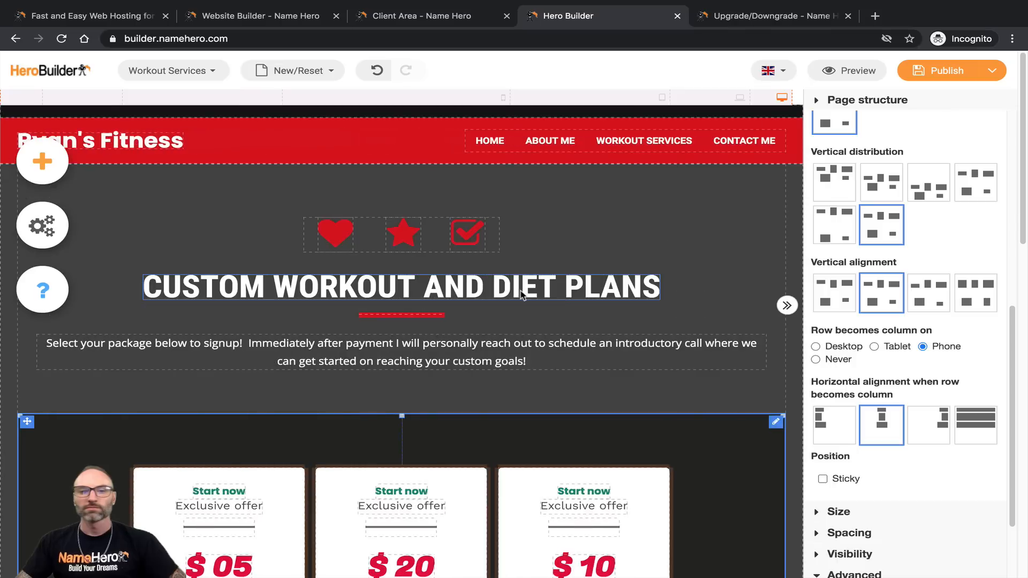
Step: Select the container holding the three pricing cards and reveal its width and height settings
scroll(856, 443, down, 2)
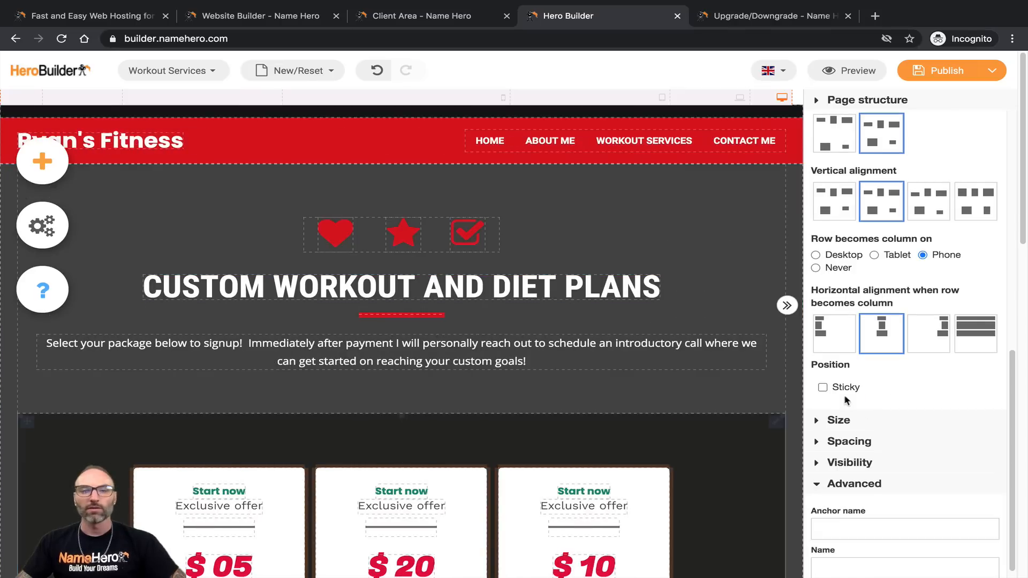
scroll(536, 380, down, 3)
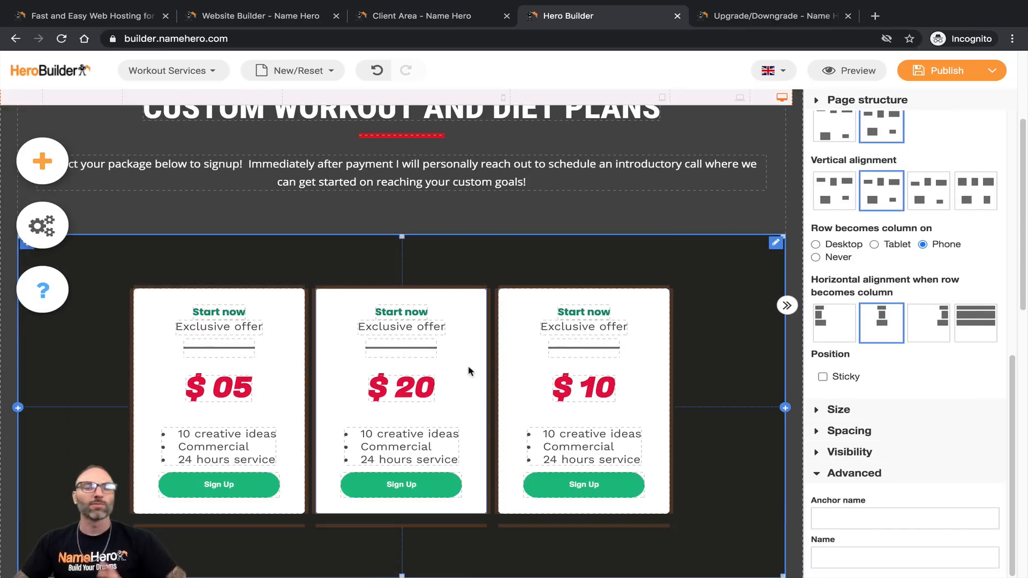
click(827, 409)
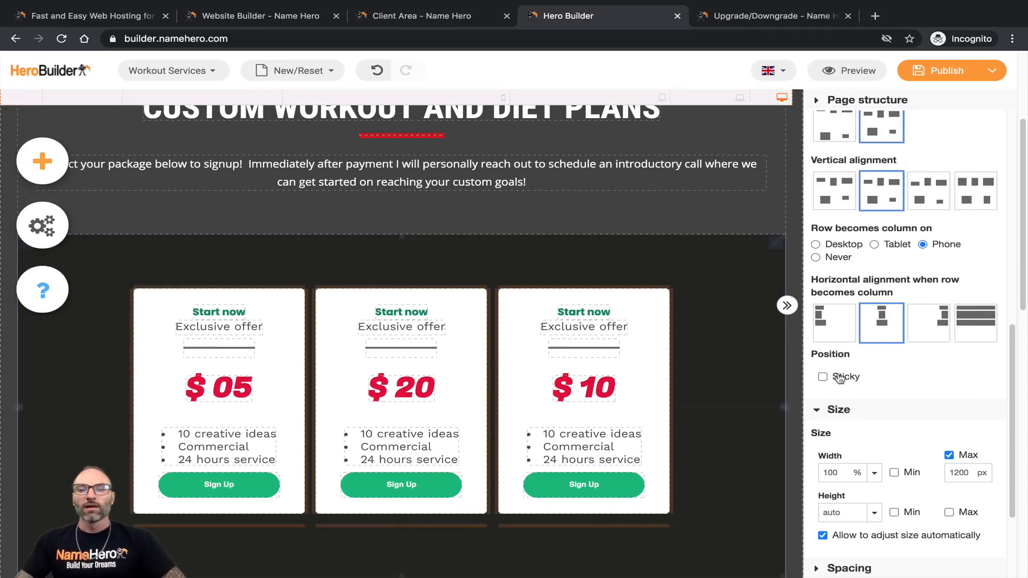
scroll(844, 378, down, 2)
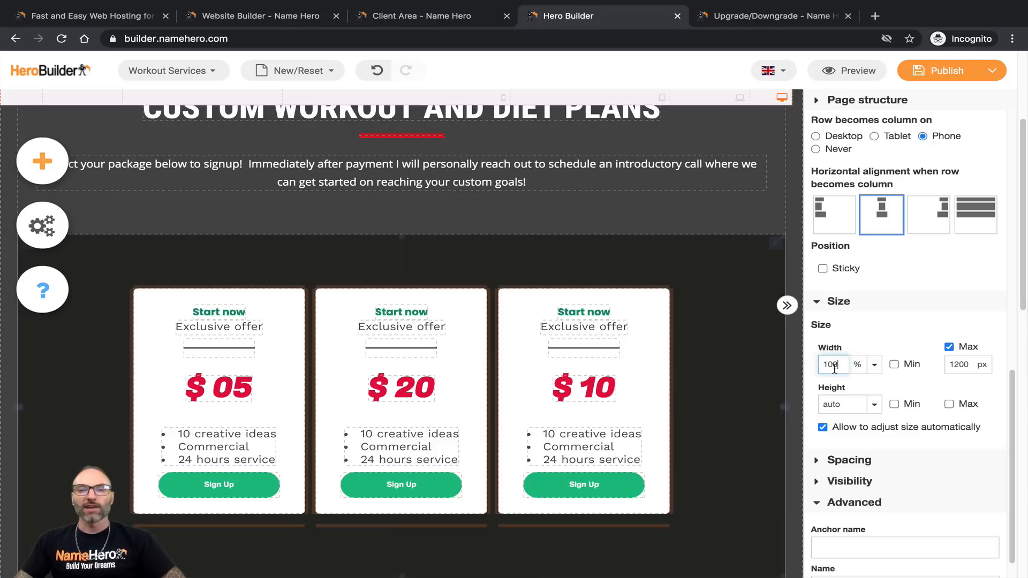
click(583, 348)
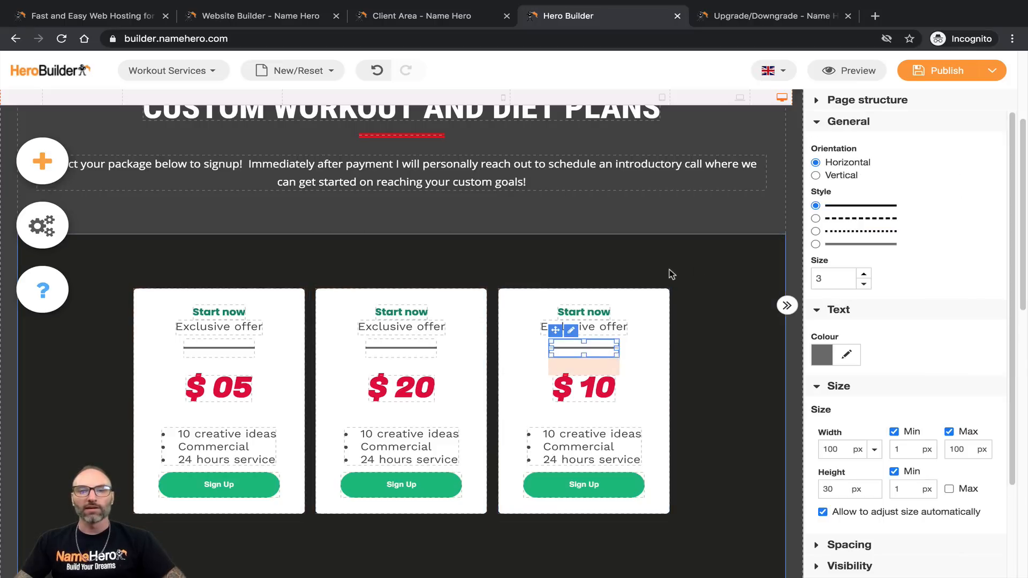
click(666, 264)
Step: Drag the pricing container's bottom-right handle up twice to shrink its height
scroll(755, 467, down, 2)
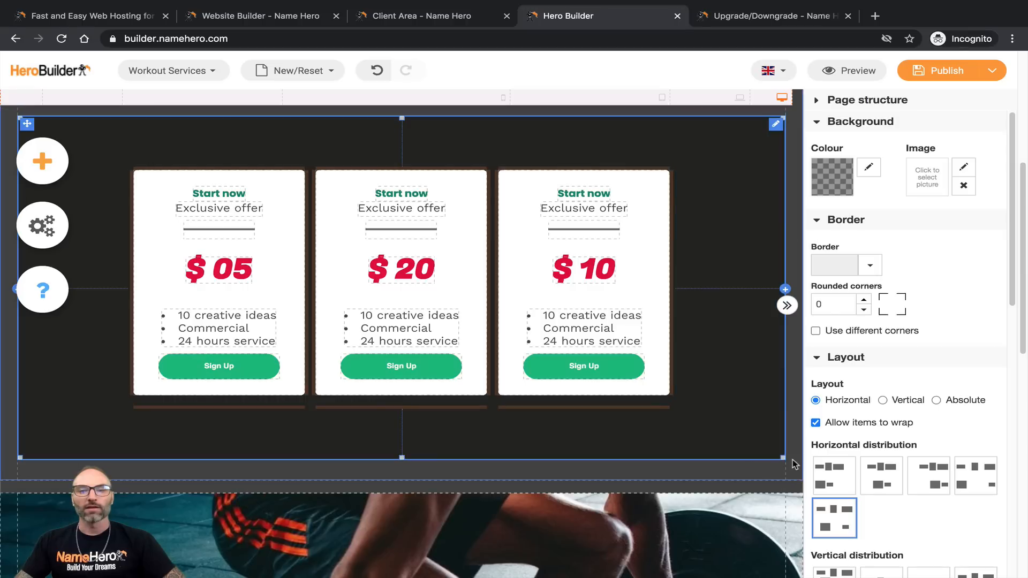
drag(783, 461, 681, 386)
scroll(536, 332, up, 4)
scroll(485, 321, down, 4)
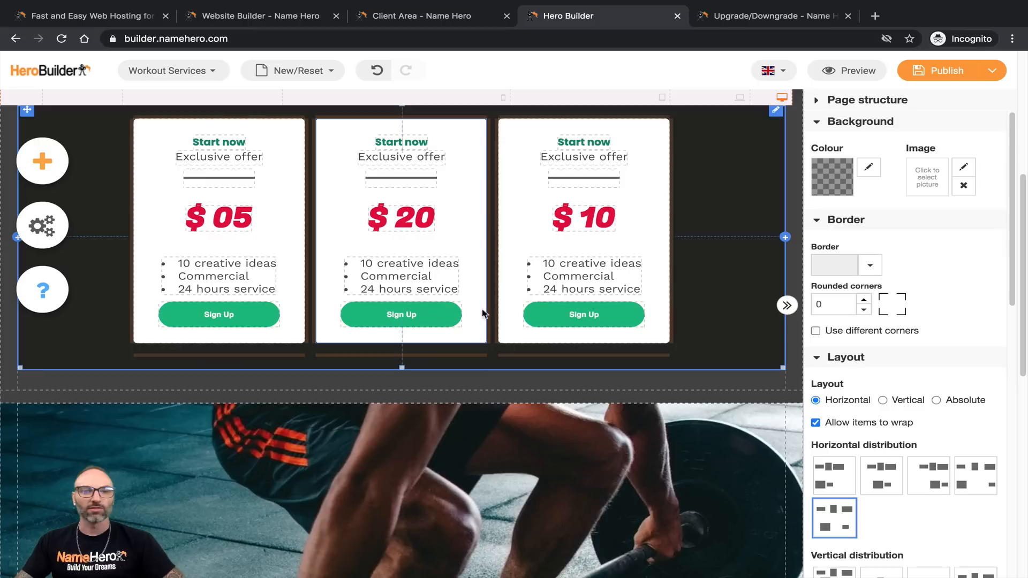
scroll(459, 215, up, 2)
drag(778, 450, 709, 436)
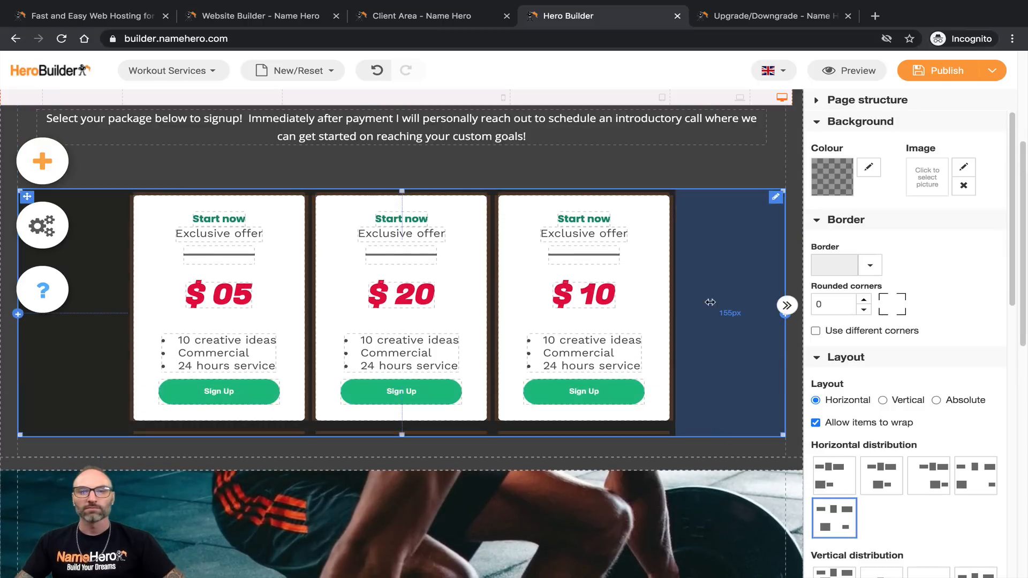
Step: Collapse the container's Layout and Size settings and expand its Spacing and Visibility settings
scroll(911, 342, down, 2)
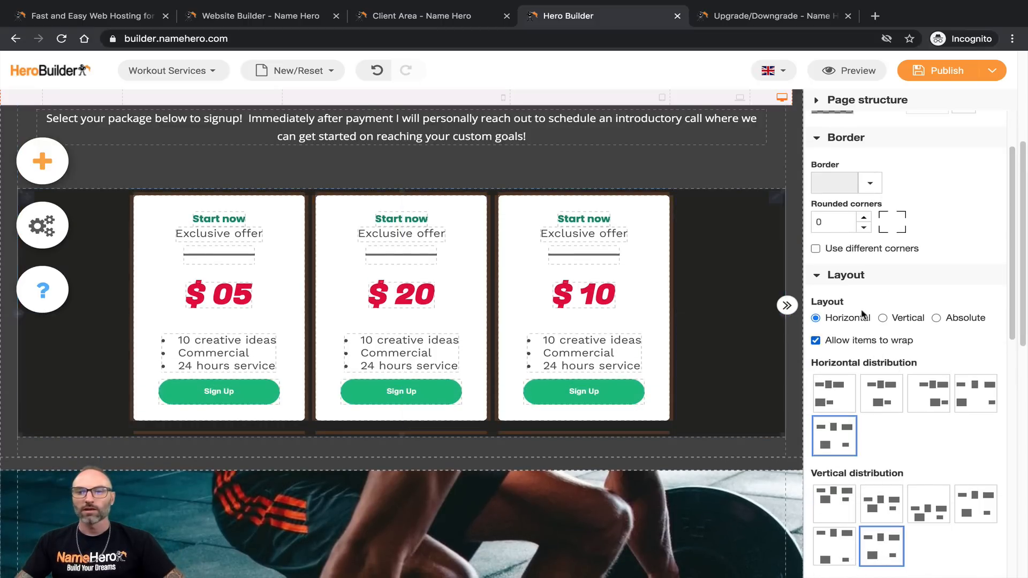
click(827, 276)
scroll(831, 414, down, 1)
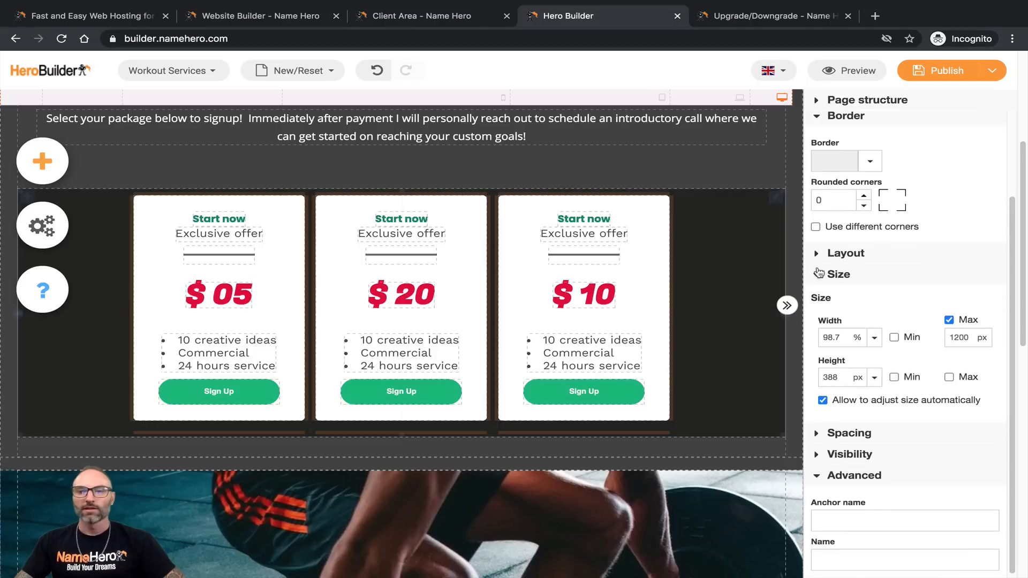
click(818, 274)
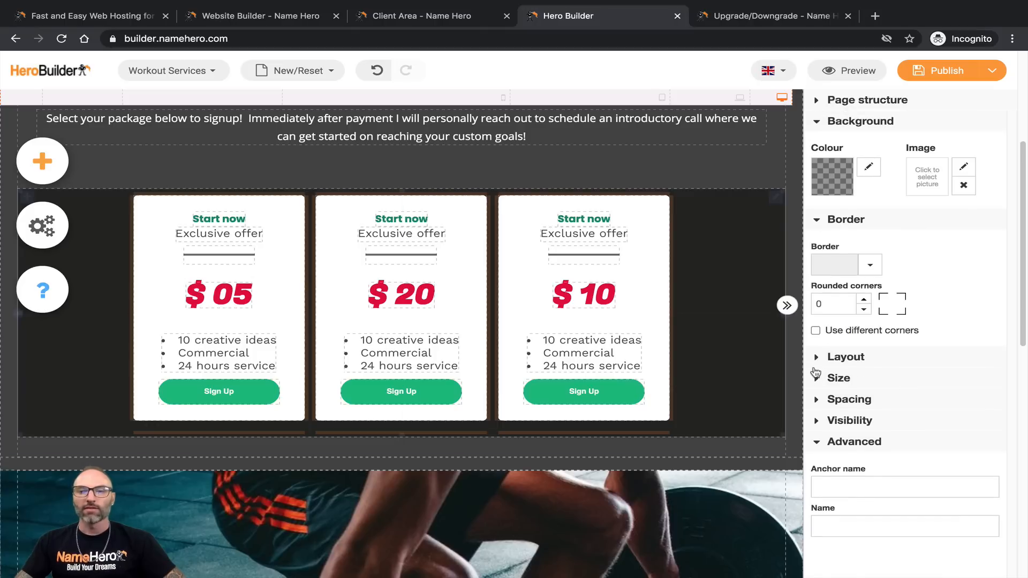
click(815, 399)
scroll(822, 382, down, 2)
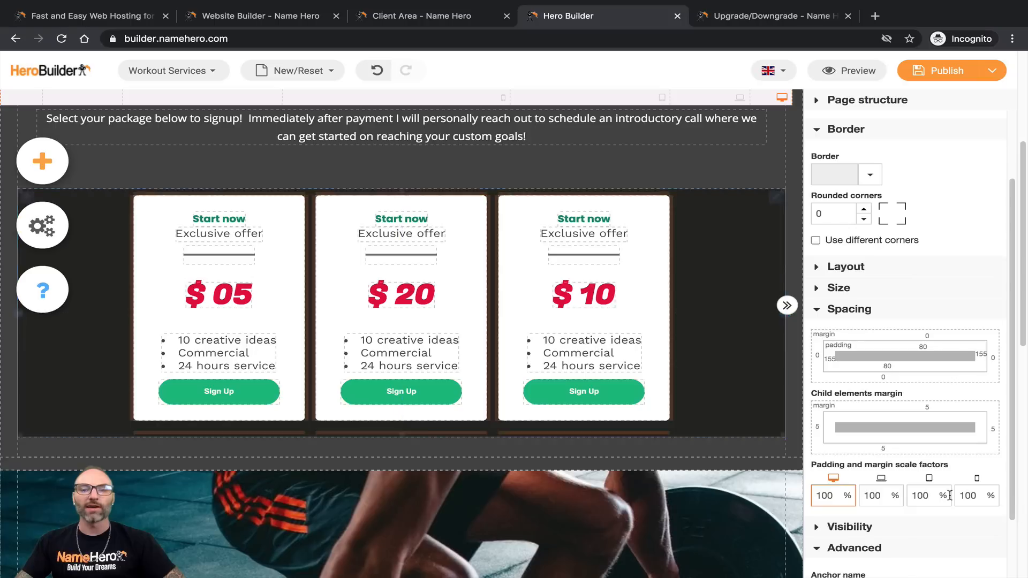
scroll(963, 493, down, 2)
click(841, 459)
scroll(841, 462, down, 3)
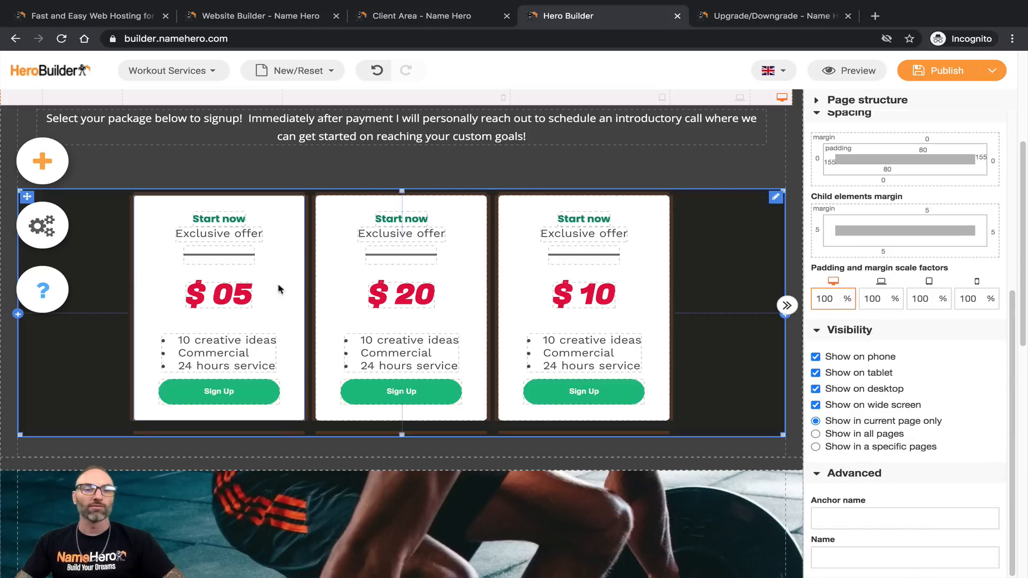
scroll(869, 435, down, 2)
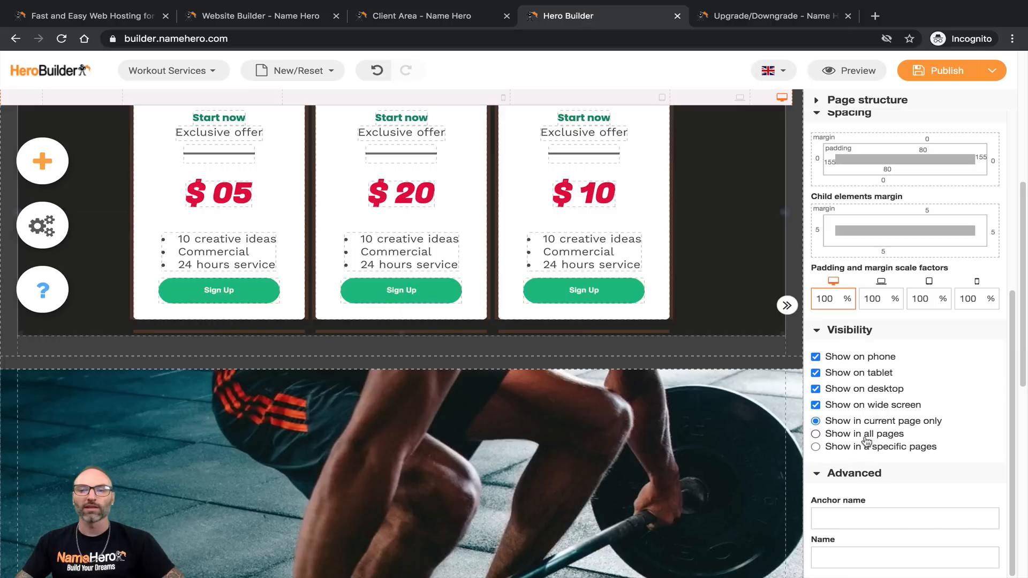
scroll(871, 449, up, 5)
scroll(716, 404, up, 5)
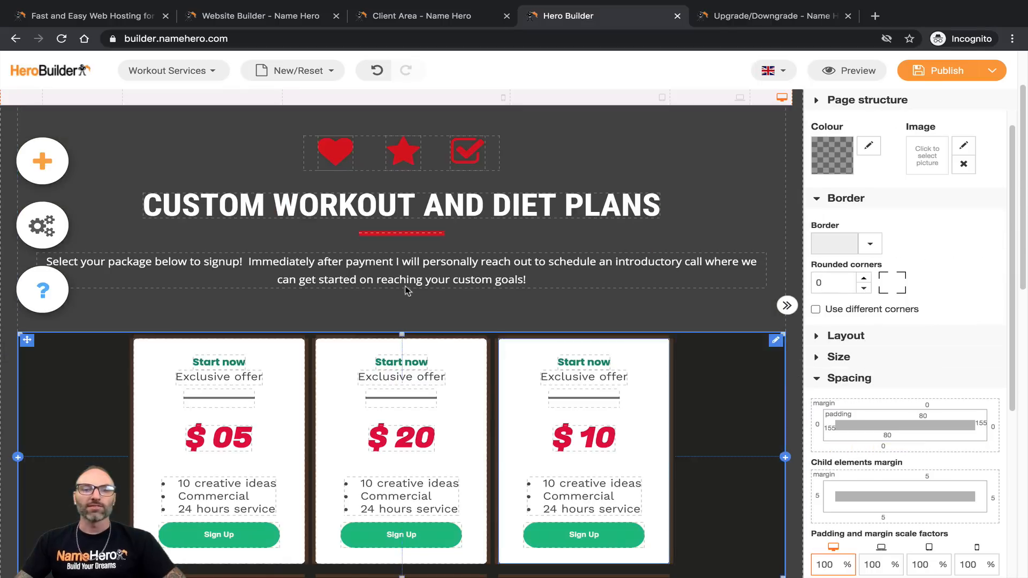
Step: Select the heading section above the cards, then the first card's Start now heading
click(331, 292)
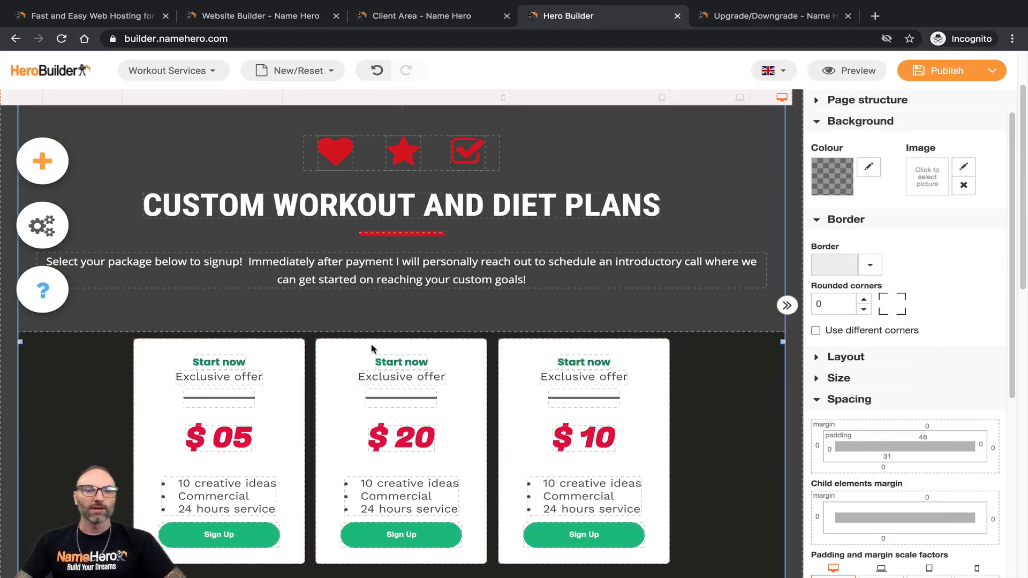
scroll(693, 485, up, 2)
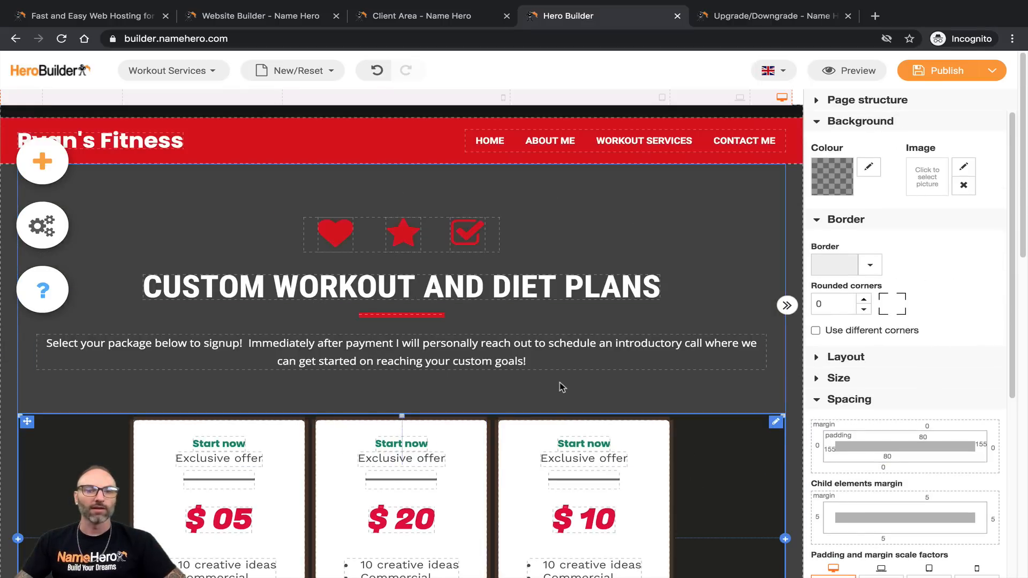
scroll(557, 383, down, 1)
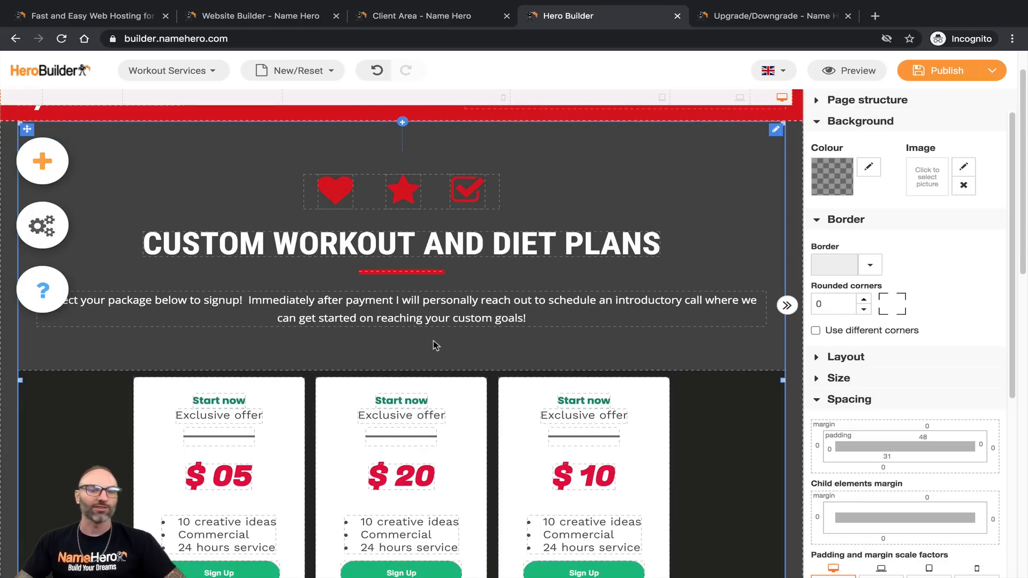
scroll(431, 341, down, 1)
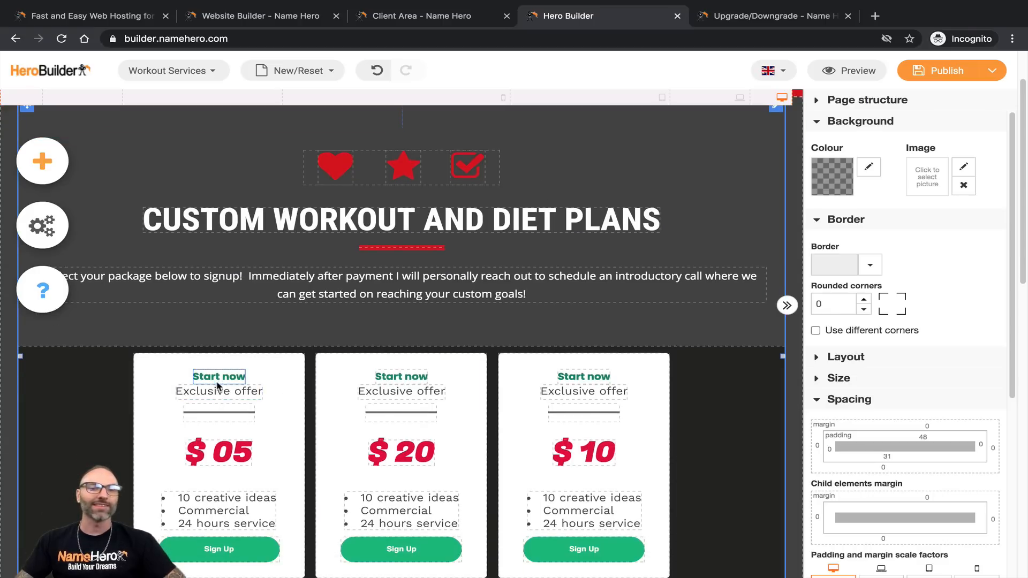
click(217, 381)
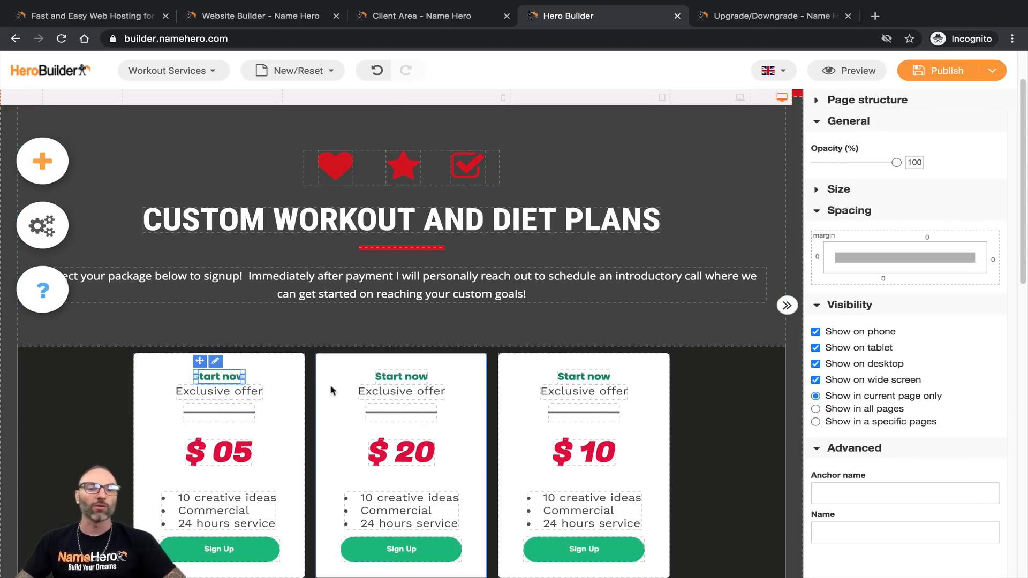
scroll(294, 324, down, 3)
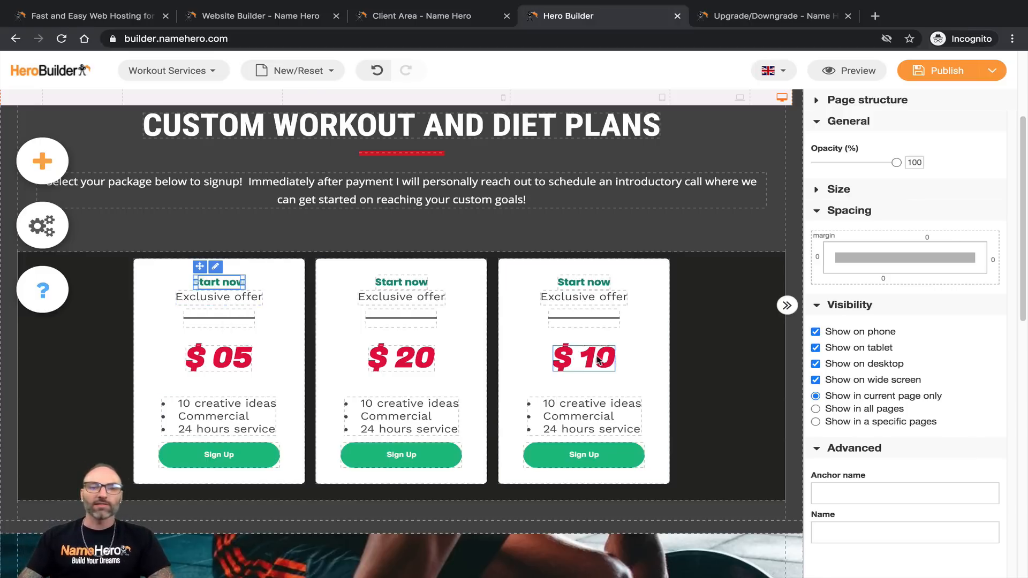
scroll(559, 326, down, 2)
scroll(558, 328, up, 3)
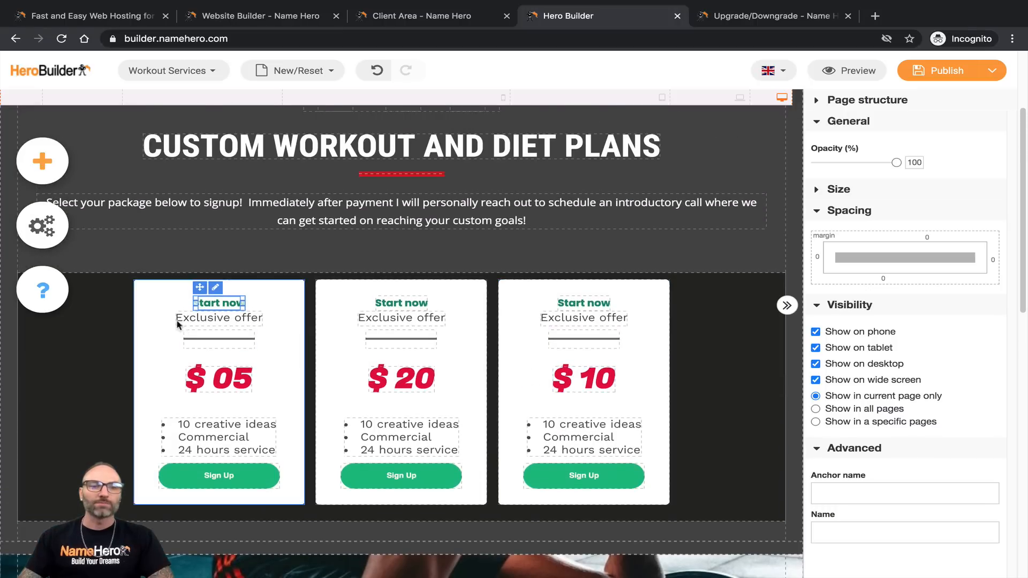
Step: Retitle the first card's Start now heading to 'Custom Workout Plan'
click(224, 305)
double_click(231, 304)
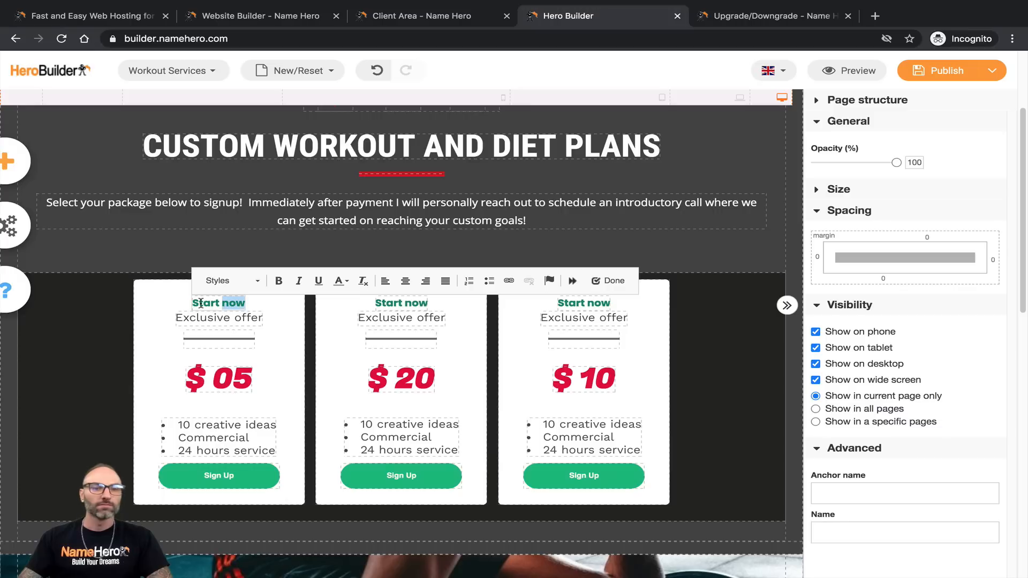
drag(196, 304, 262, 306)
text(Custo)
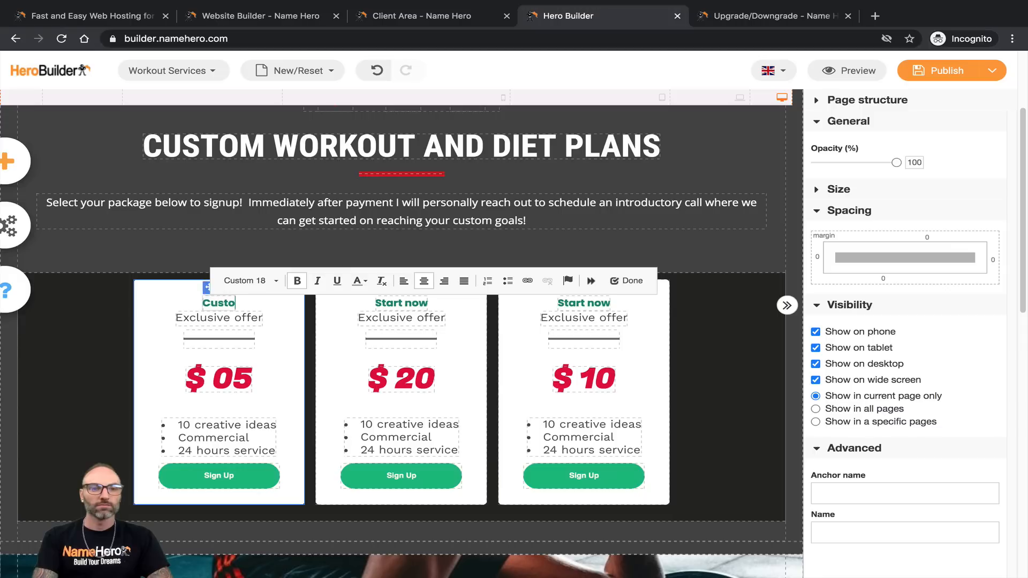
text(m Workout Plan)
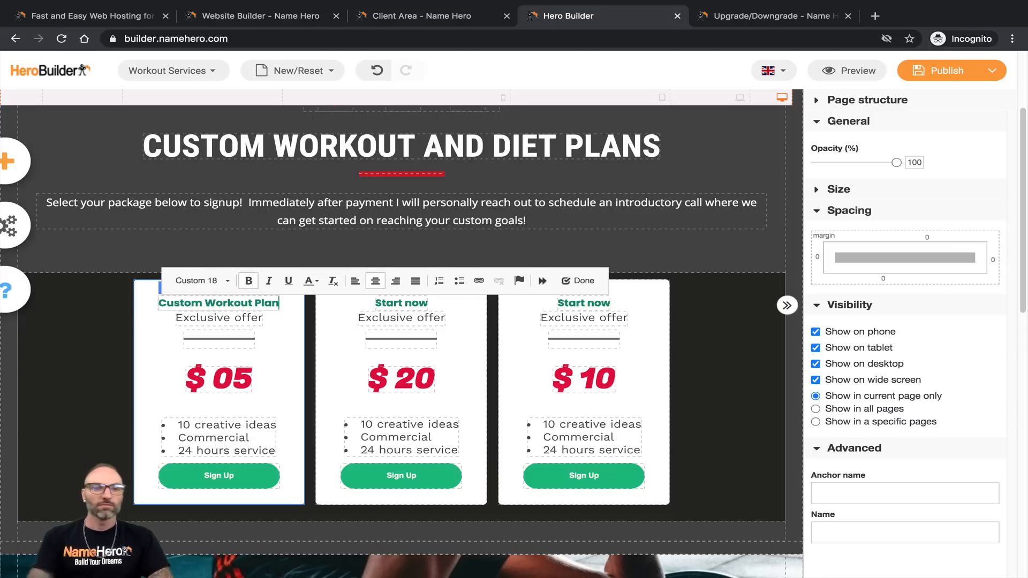
Step: Change the first card's subtitle to 'Workouts Only', fixing a typo along the way
click(205, 317)
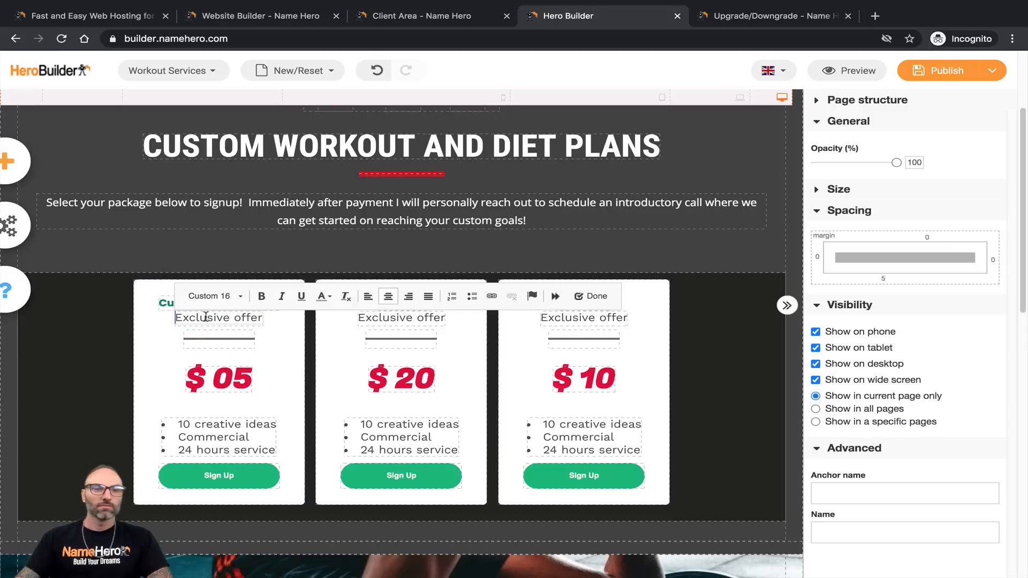
triple_click(205, 317)
text(C)
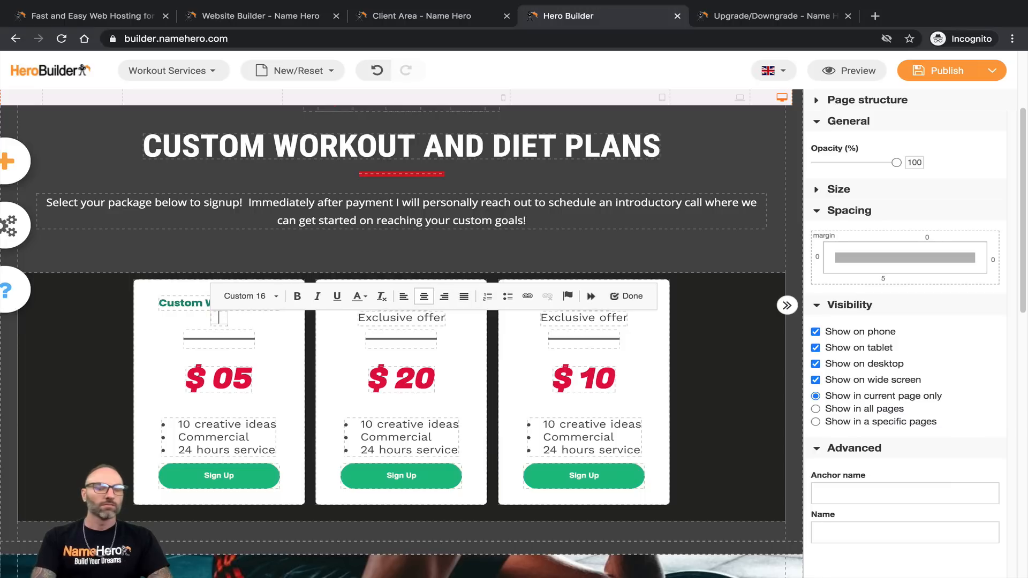
text(orkout FromHome)
key(BackSpace)
key(BackSpace)
key(BackSpace)
key(BackSpace)
key(BackSpace)
key(BackSpace)
key(BackSpace)
key(BackSpace)
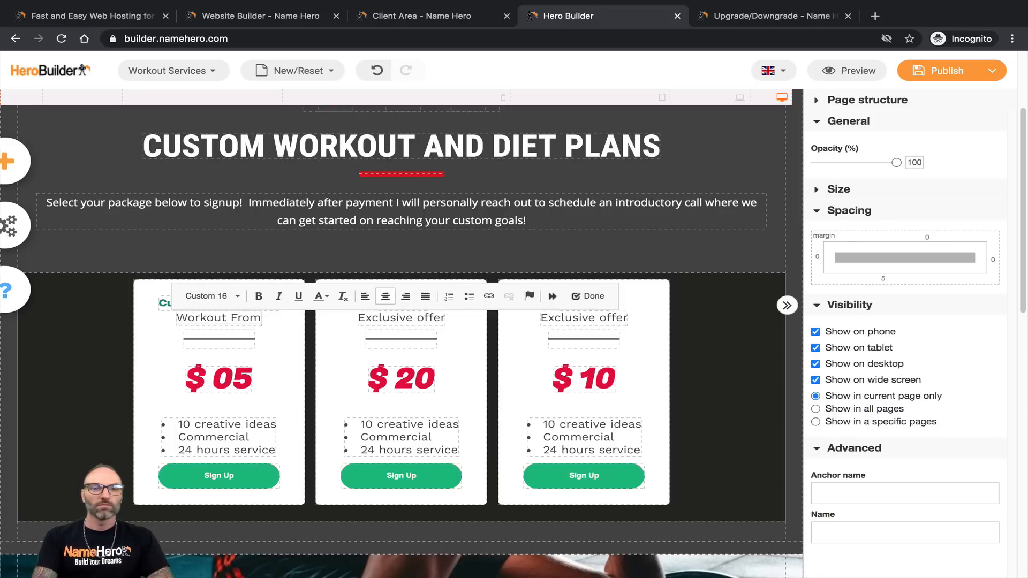
key(BackSpace)
text(s Only)
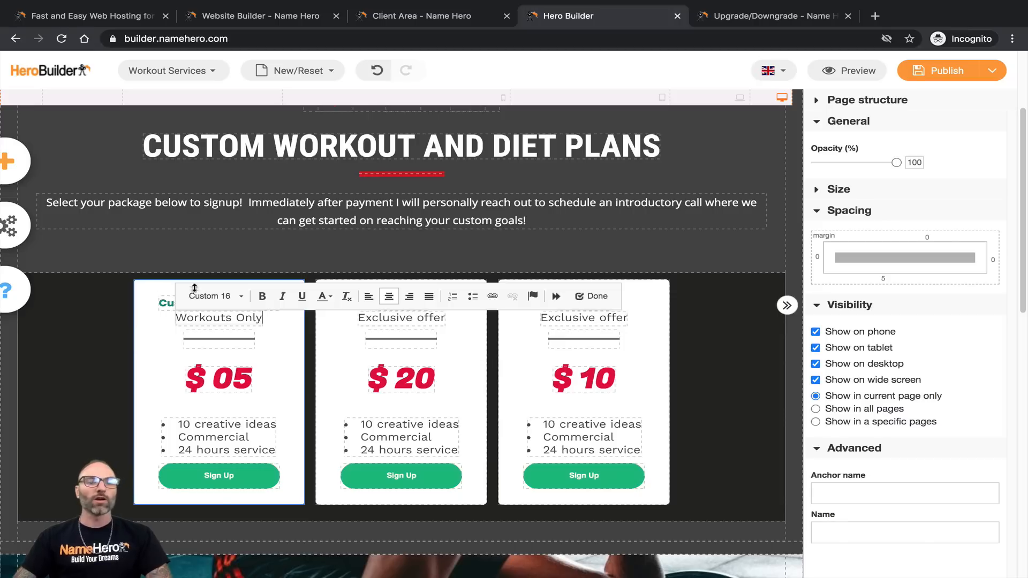
click(168, 289)
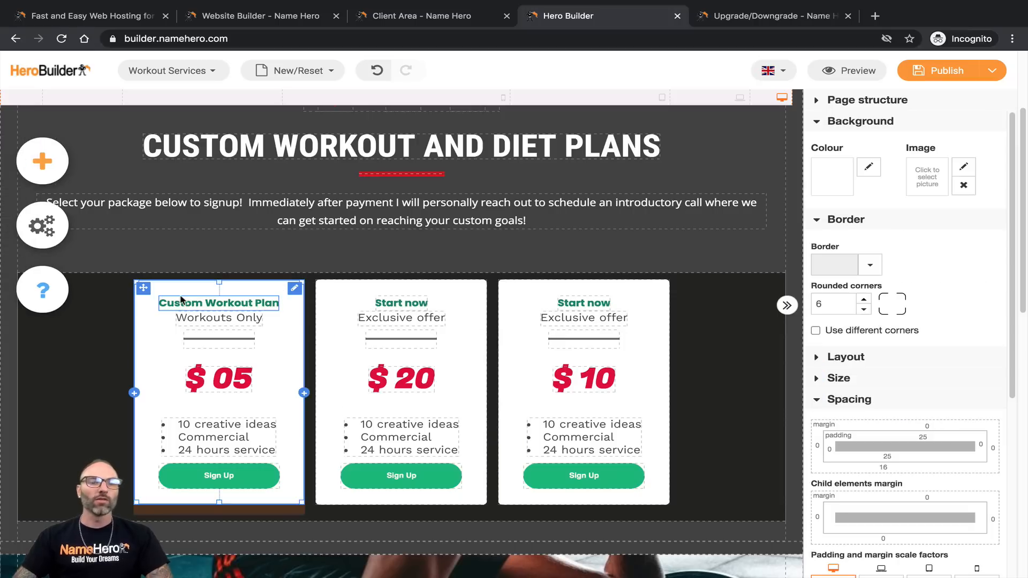
Step: Retitle the middle card's heading to 'Custom Diet Plan'
click(410, 306)
triple_click(407, 301)
text(Custom Diet Plan)
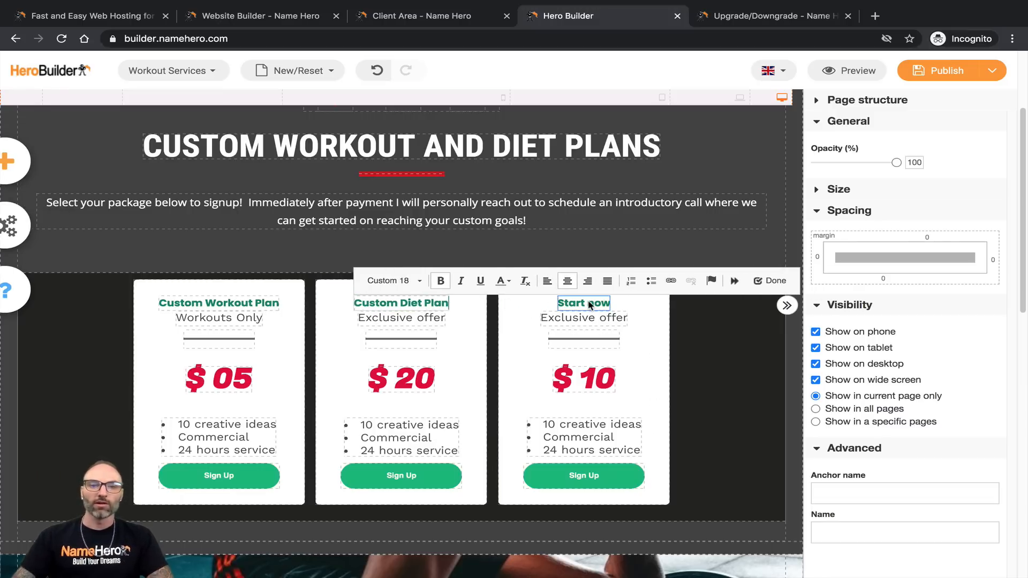
Step: Title the third card 'Workout + Diet' with the subtitle 'Most Popular!'
click(593, 302)
triple_click(591, 301)
text(Workout +)
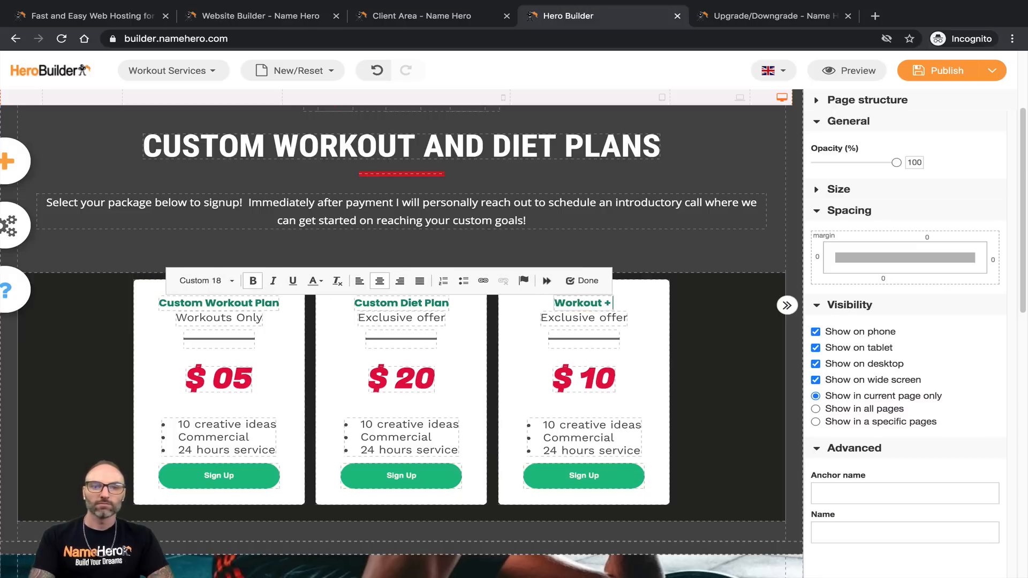
text( Diet)
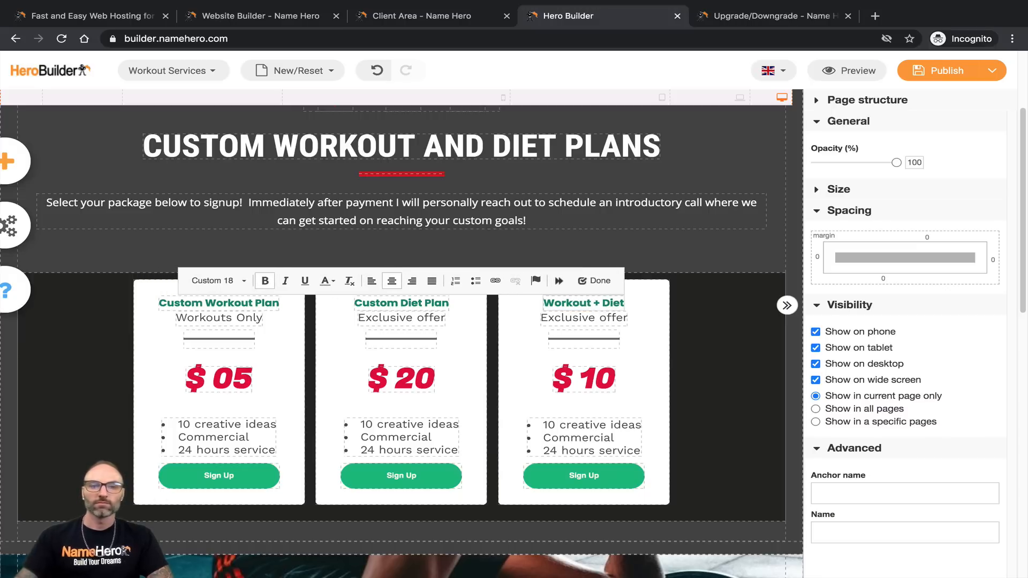
click(597, 318)
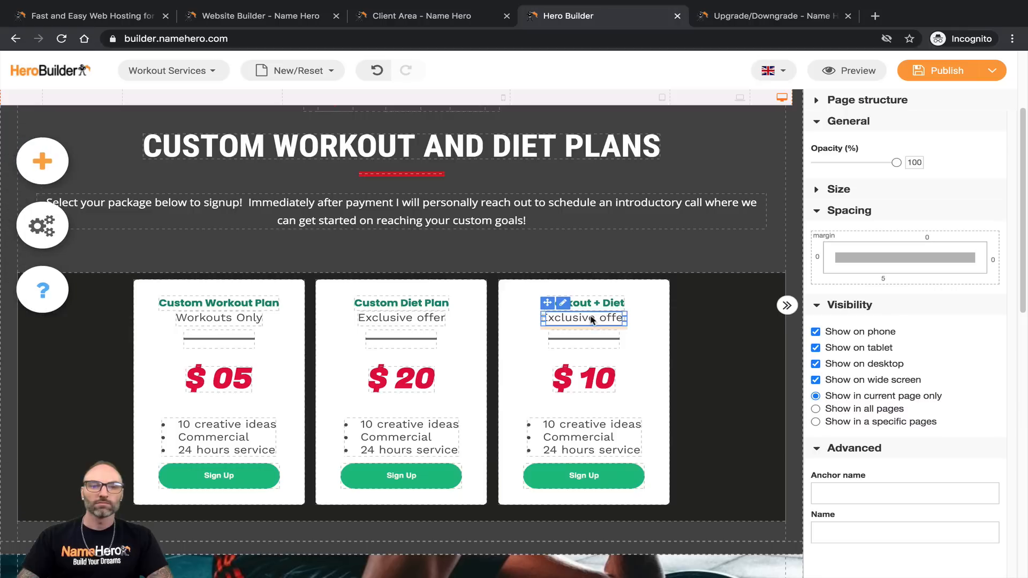
triple_click(592, 316)
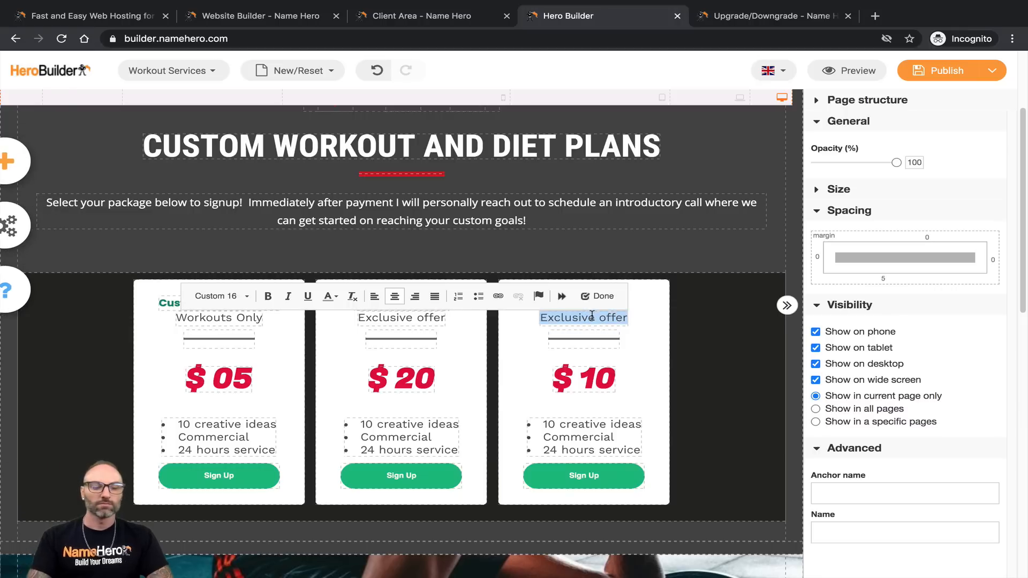
text(Most Pop)
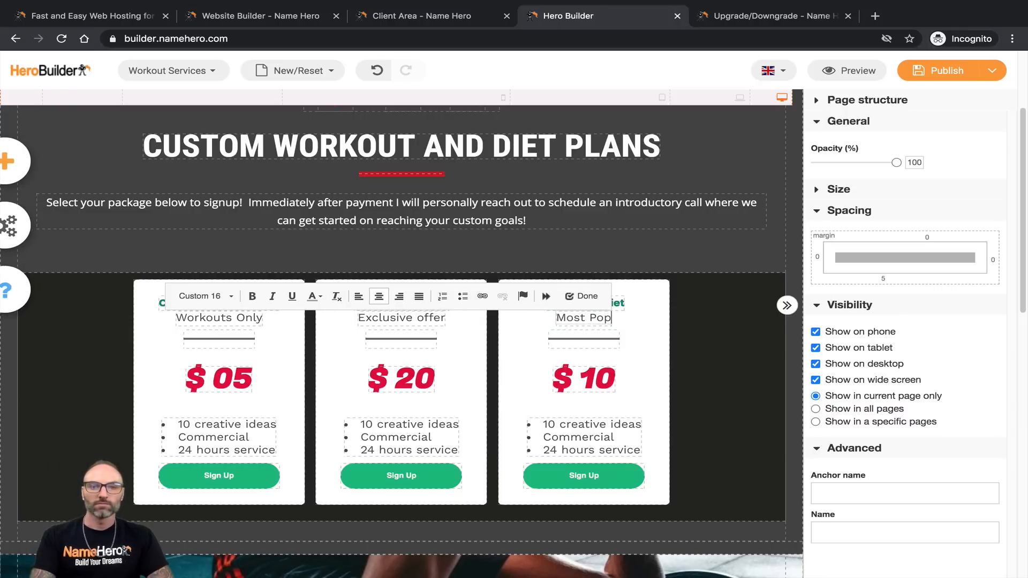
text(ular!)
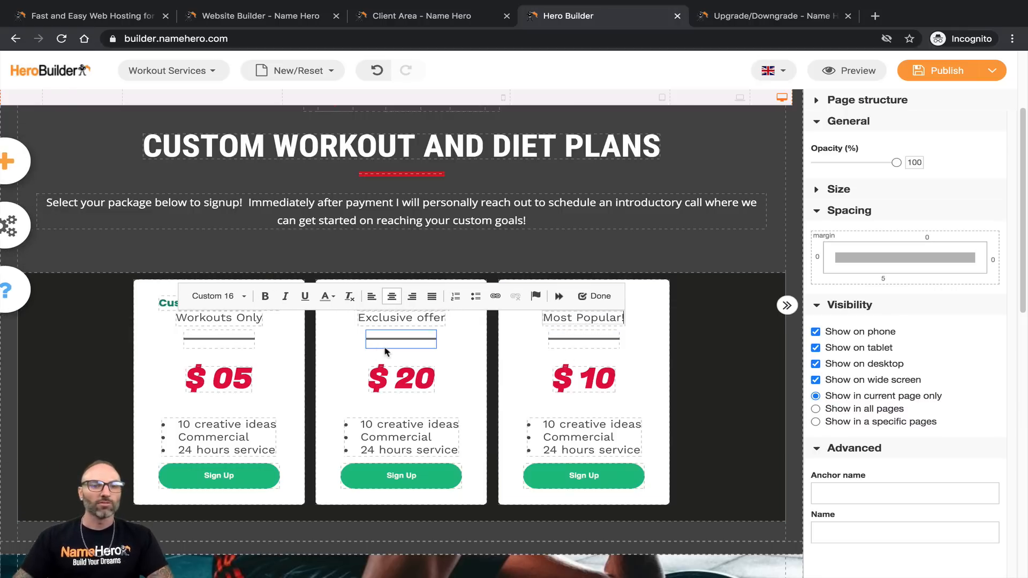
click(386, 336)
Step: Replace the middle card's subtitle with 'Diet Plans Only'
click(424, 319)
double_click(424, 320)
triple_click(423, 321)
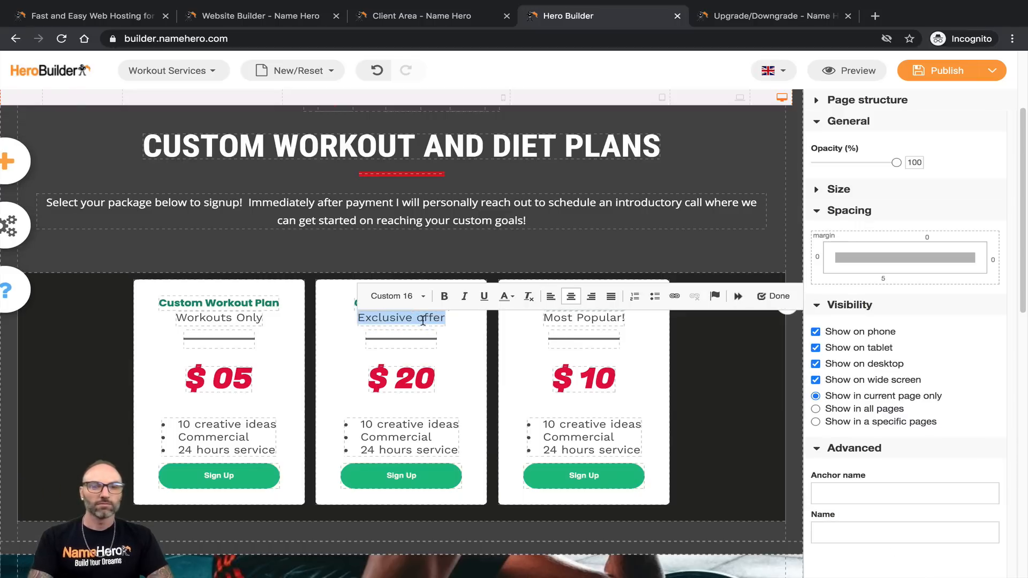
text(Diet Plans Only)
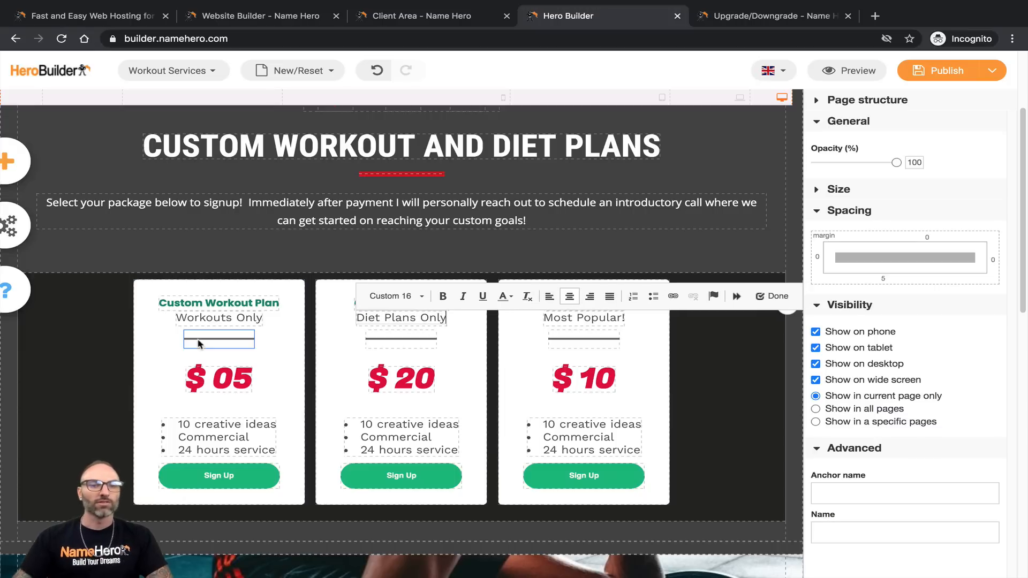
click(201, 303)
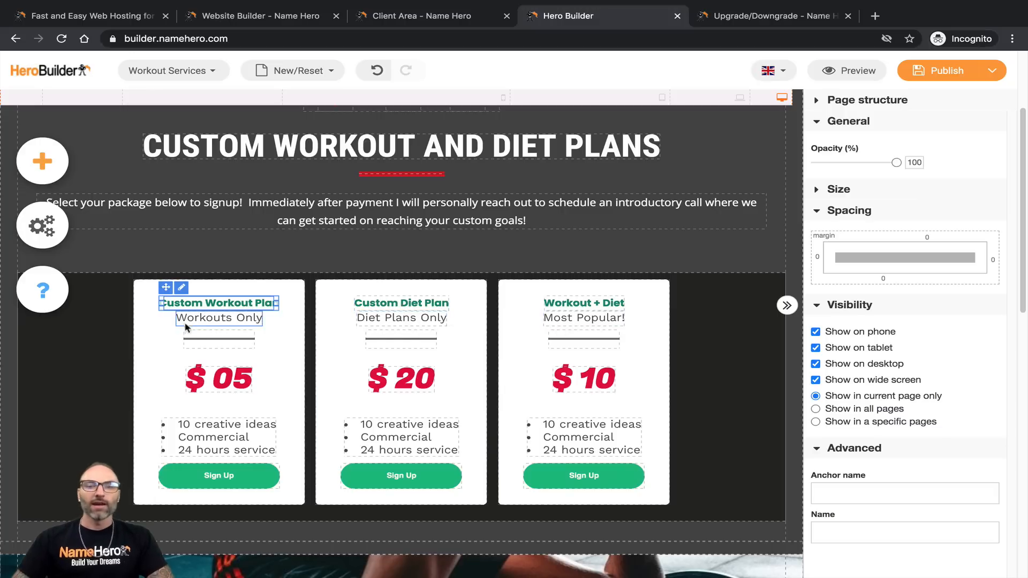
scroll(847, 319, up, 3)
scroll(354, 471, down, 1)
scroll(213, 434, down, 2)
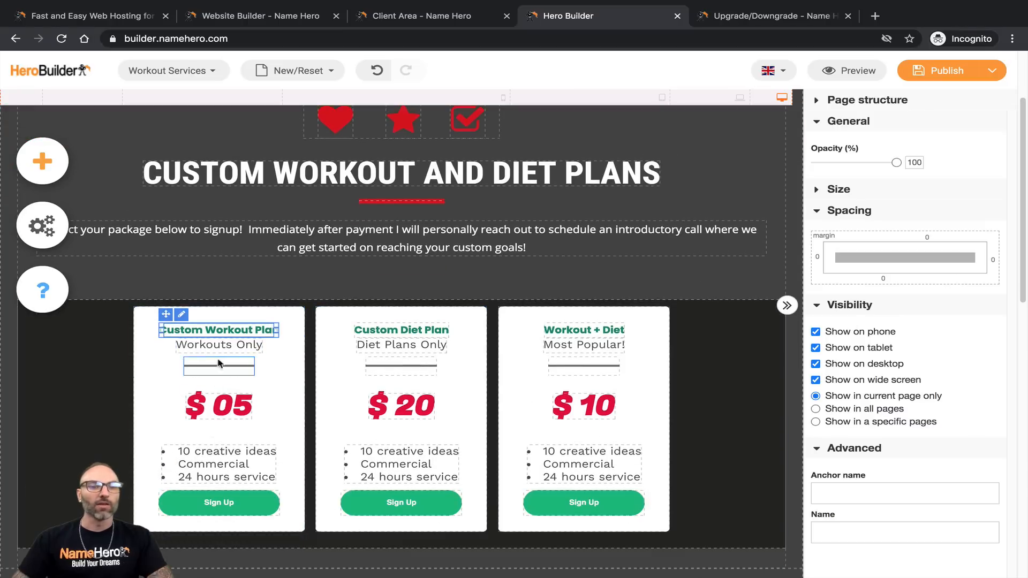
Step: Apply the Custom 1 text style to the Custom Workout Plan heading
double_click(211, 330)
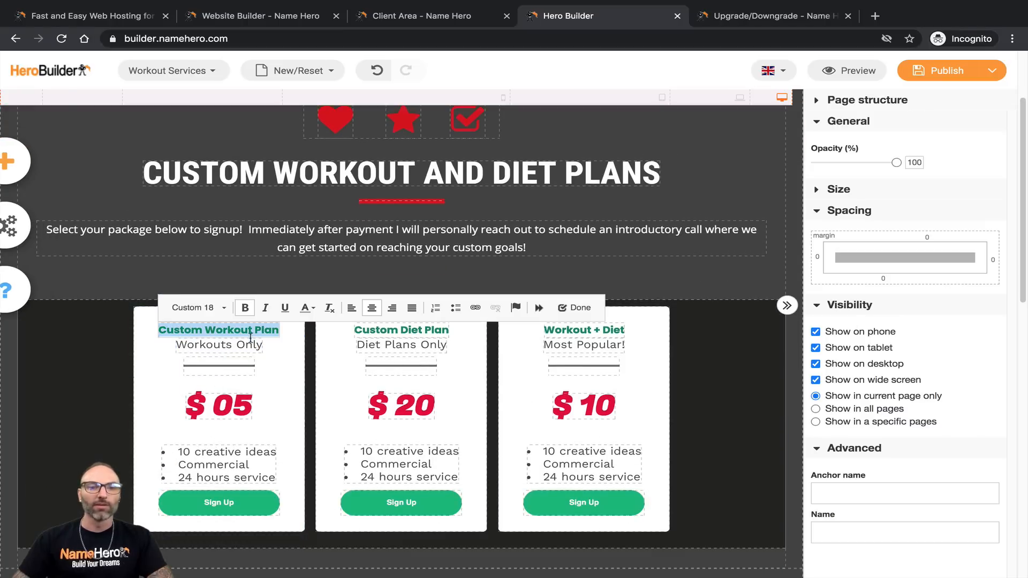
click(220, 308)
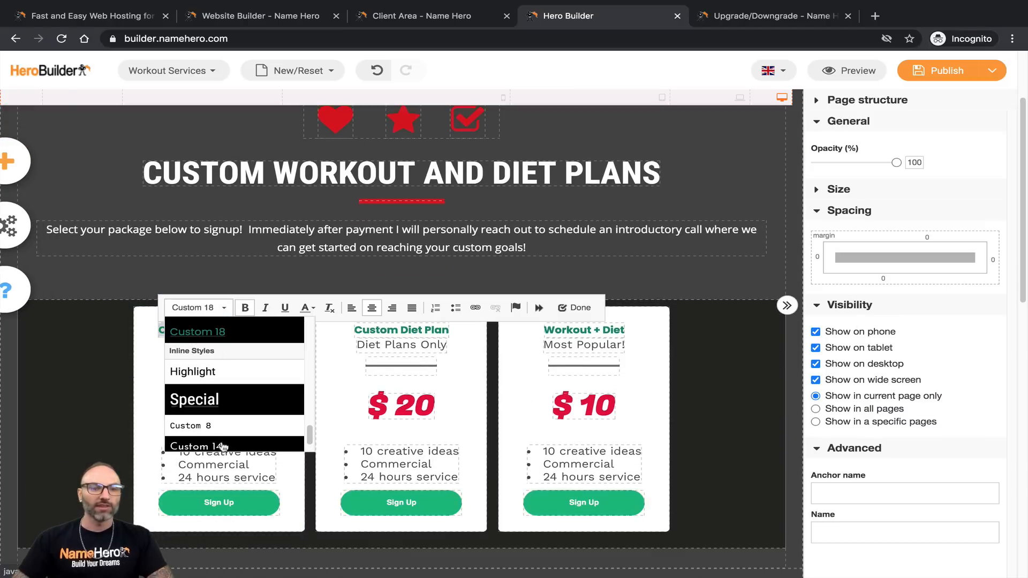
scroll(231, 405, up, 8)
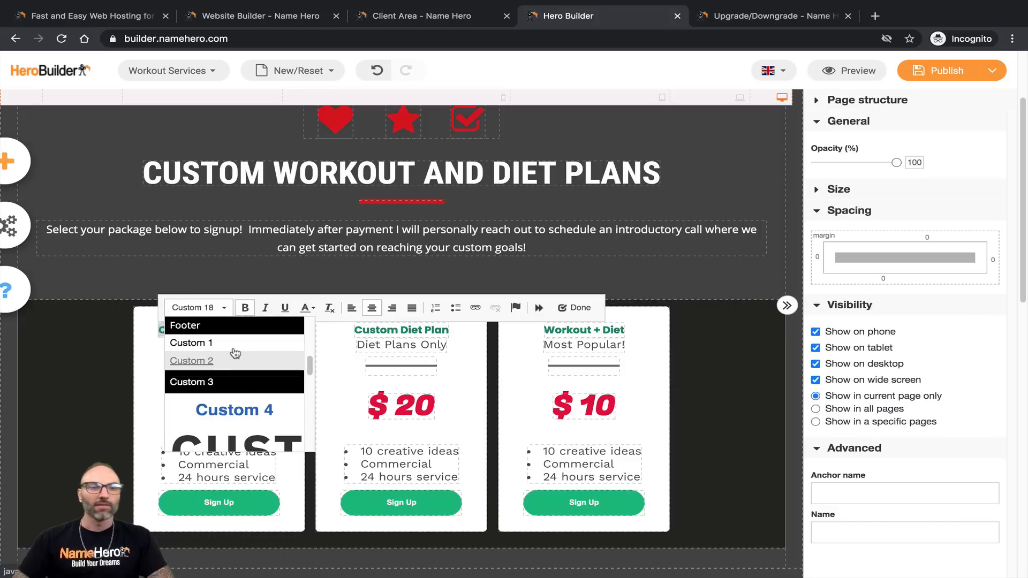
click(240, 344)
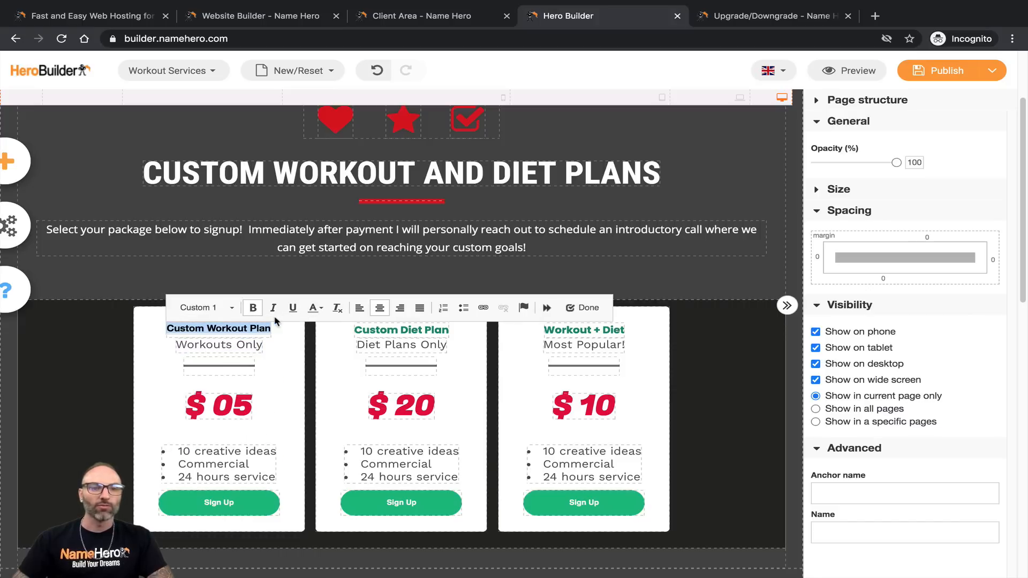
Step: Color the Custom Workout Plan heading bright red (#e30000)
click(321, 311)
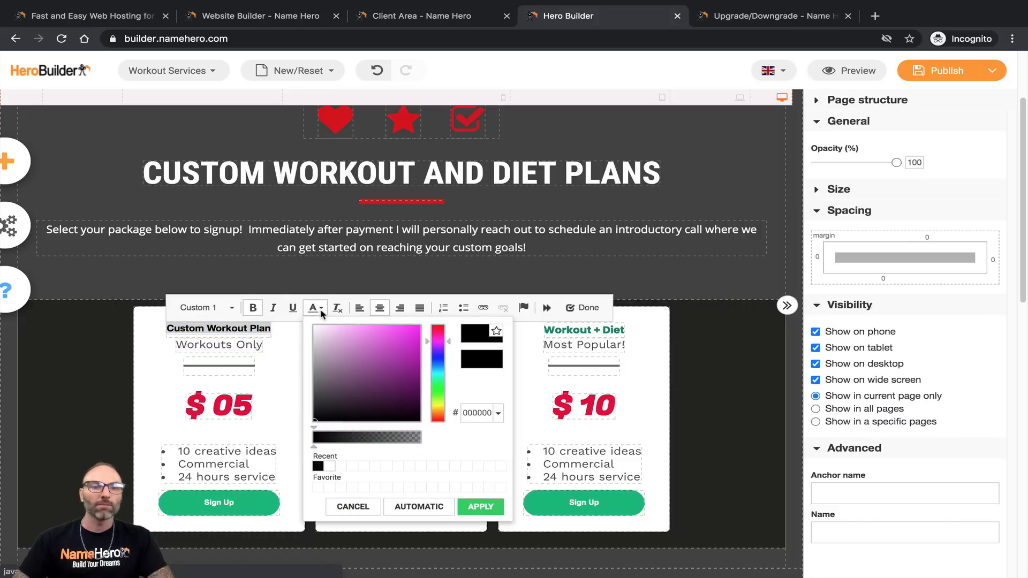
click(325, 469)
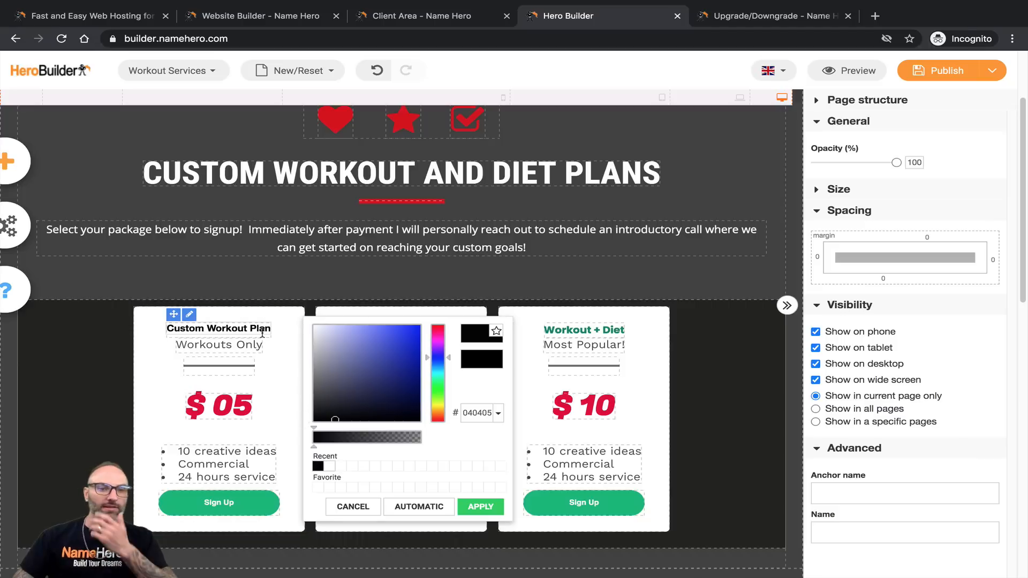
triple_click(260, 329)
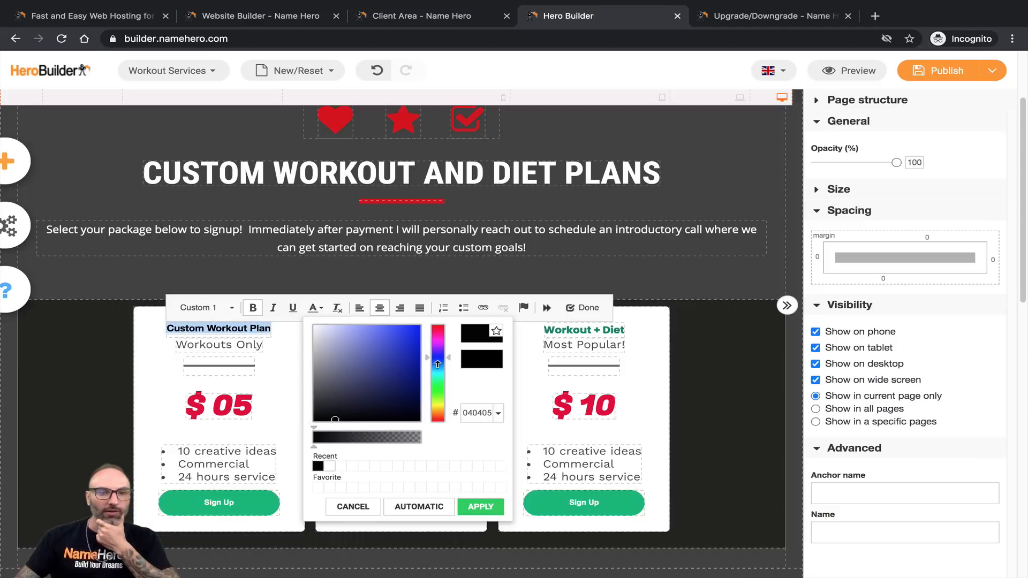
click(435, 330)
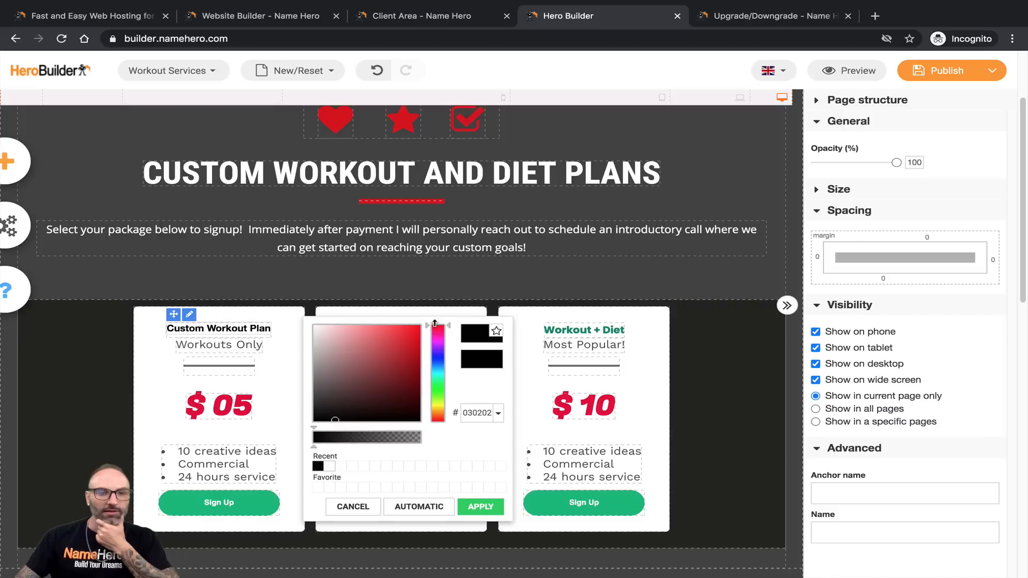
click(418, 331)
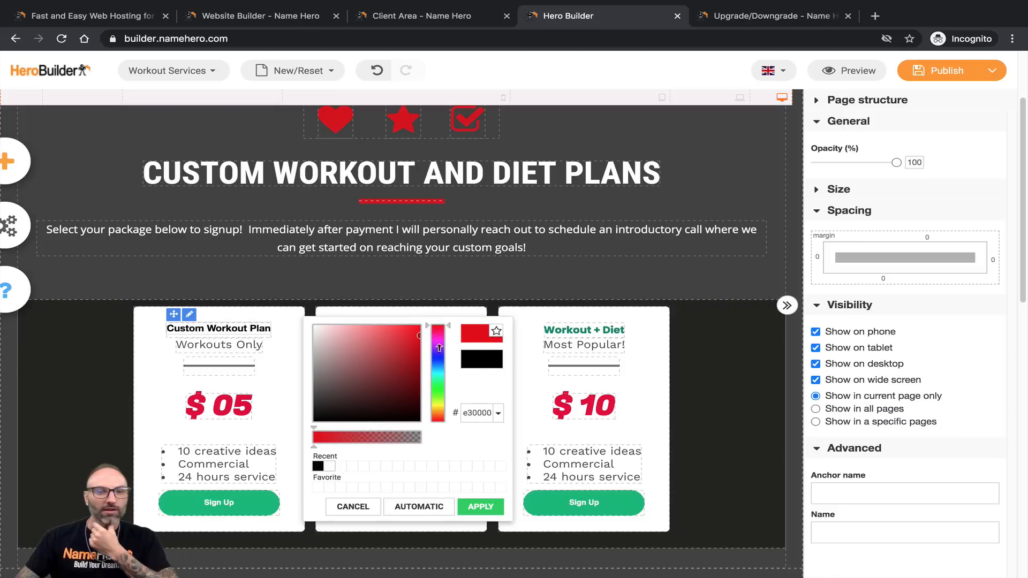
click(480, 506)
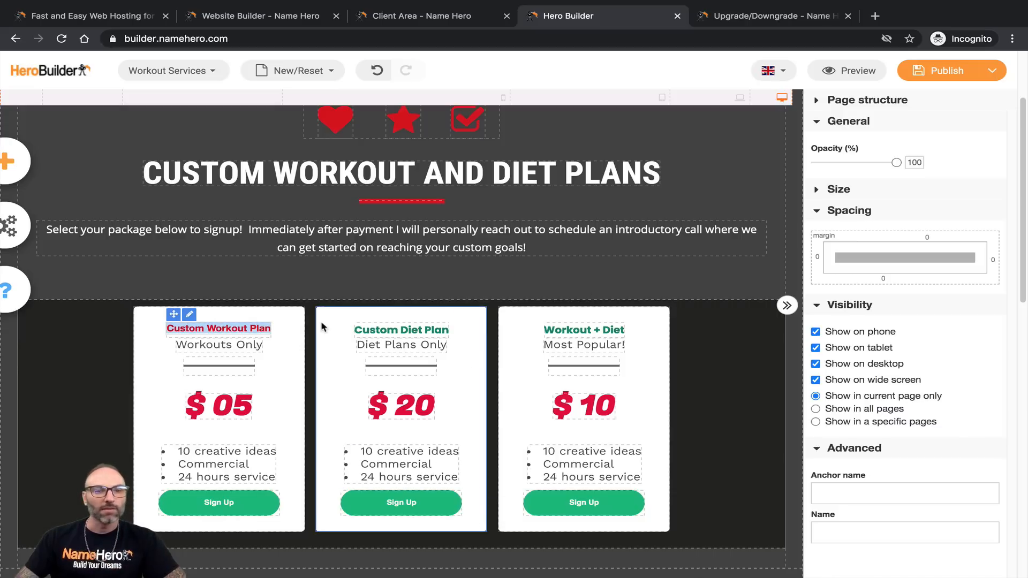
click(219, 330)
triple_click(220, 329)
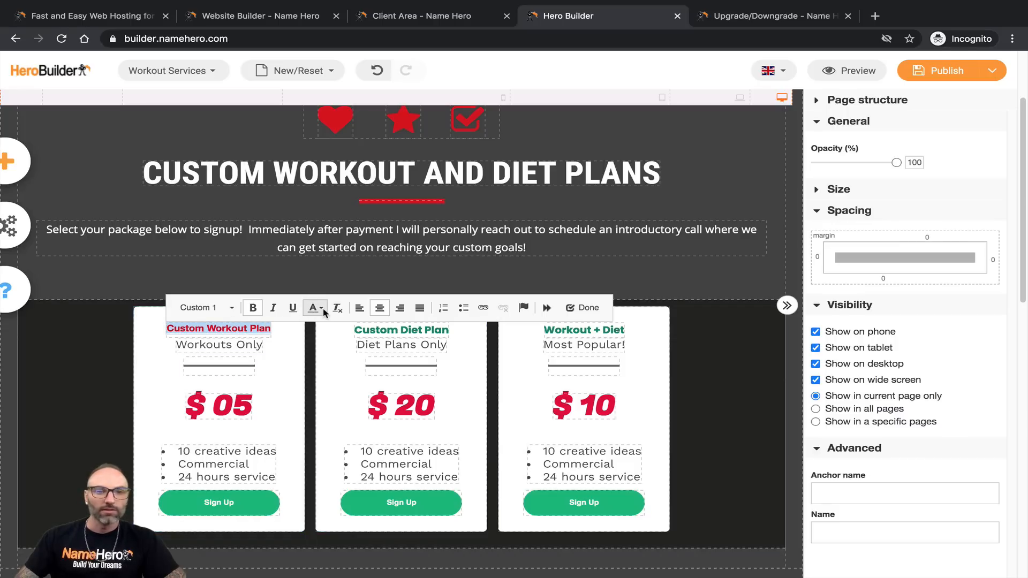
Step: Close the style list, hide advanced options and expand the heading's size settings
click(204, 307)
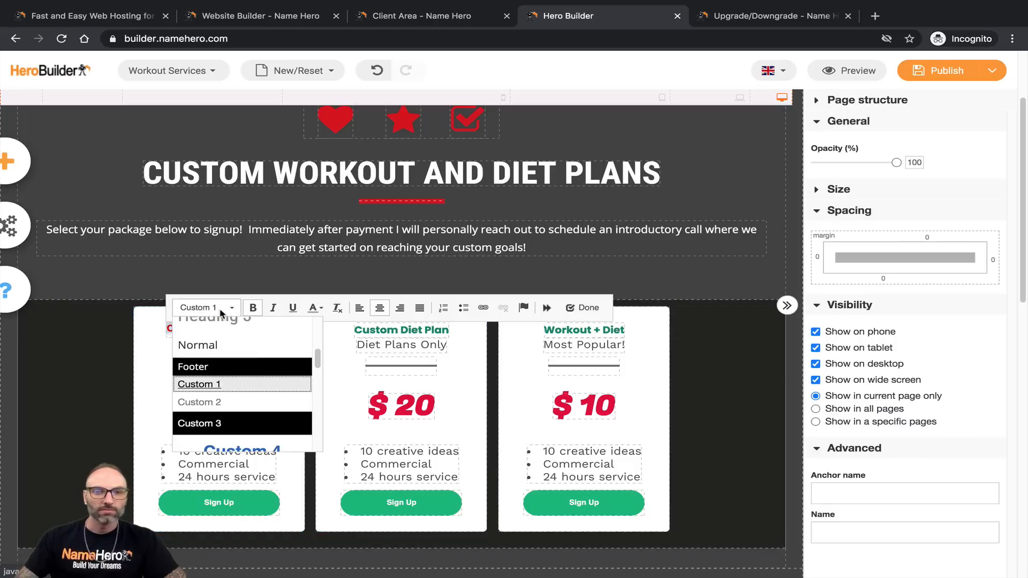
scroll(233, 360, up, 5)
scroll(235, 361, down, 5)
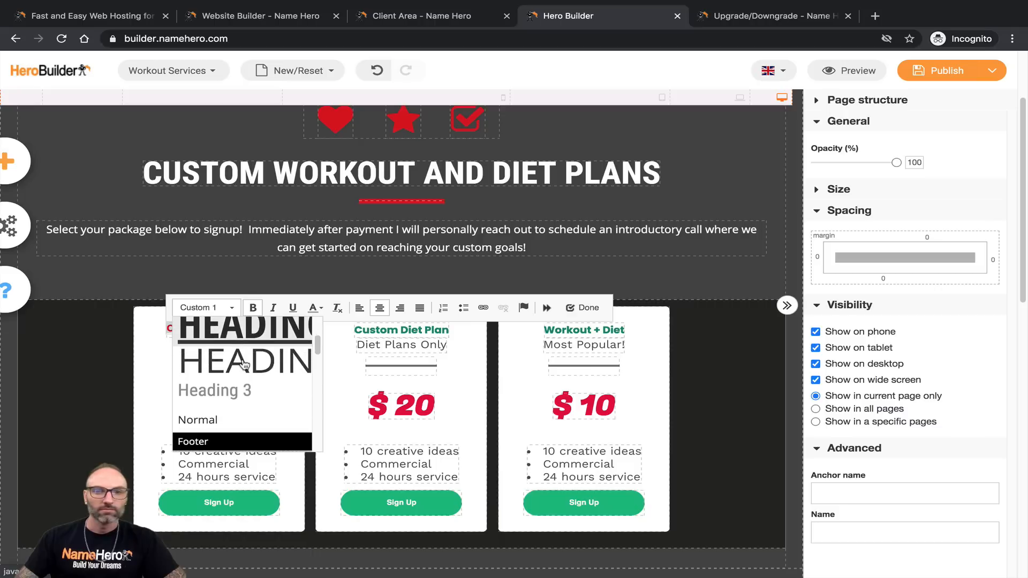
click(971, 340)
click(864, 453)
scroll(888, 302, up, 3)
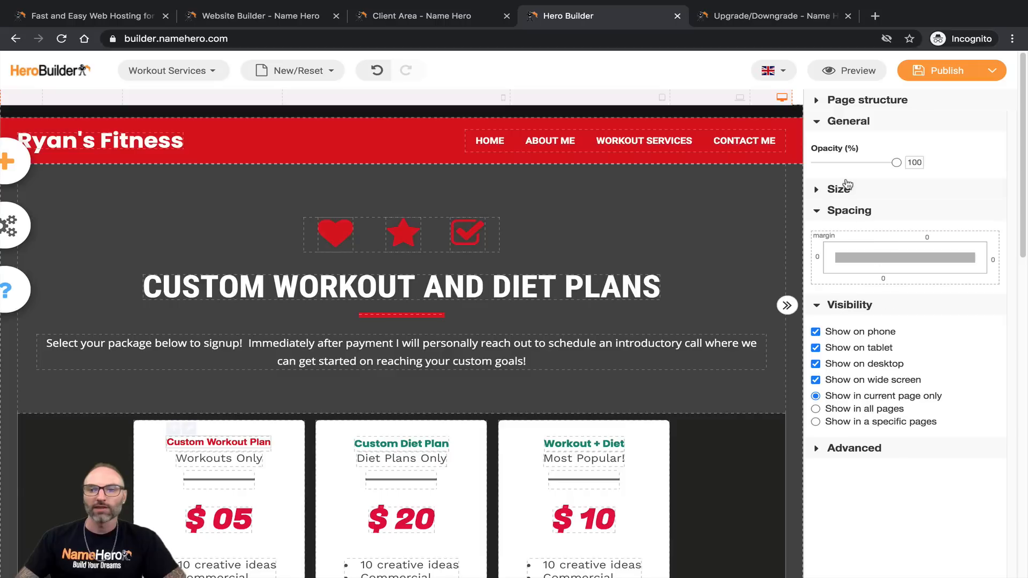
click(839, 189)
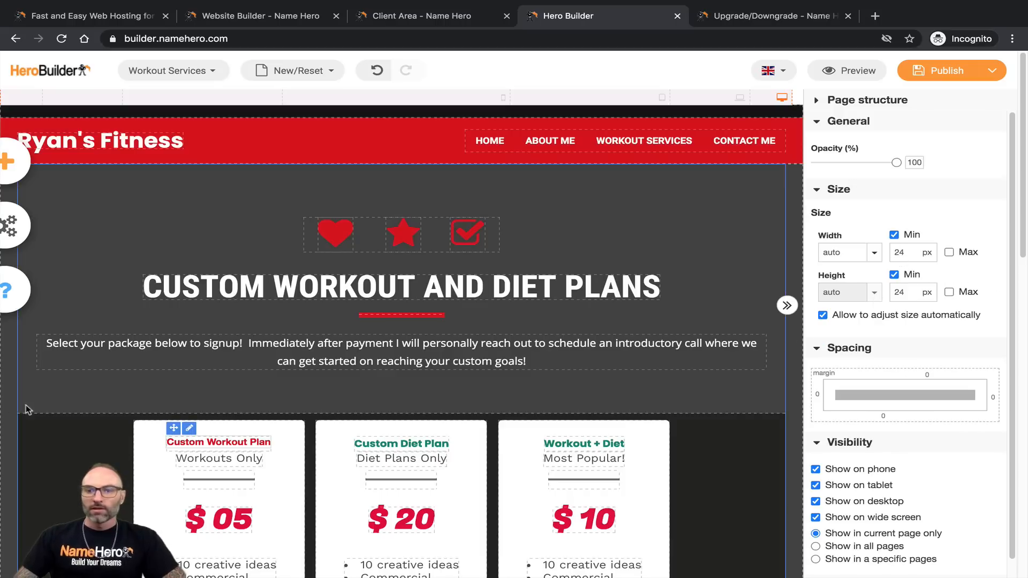
Step: Apply the Sub Title style to the Custom Workout Plan heading
click(189, 442)
triple_click(225, 440)
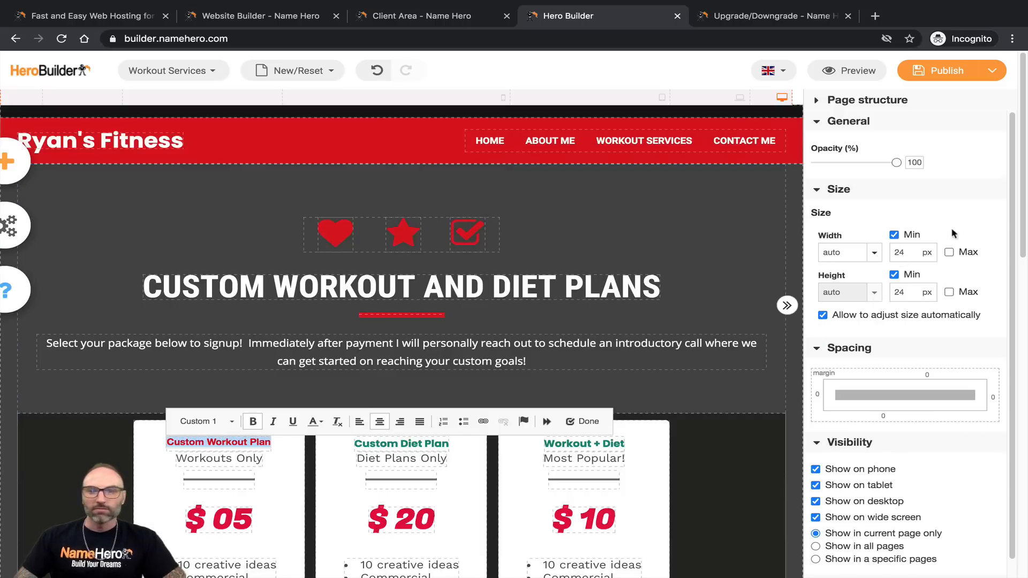
scroll(892, 216, down, 1)
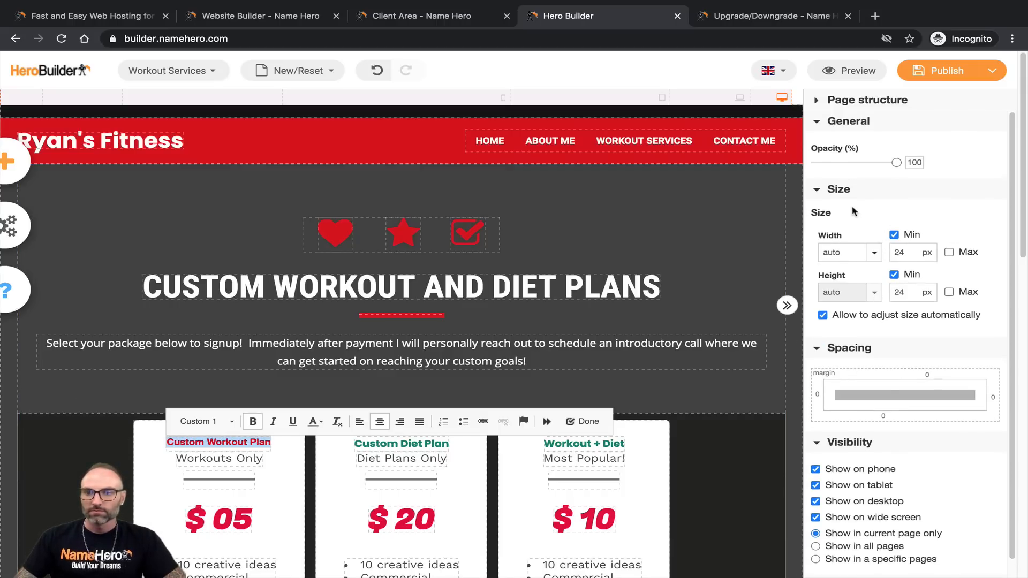
click(818, 188)
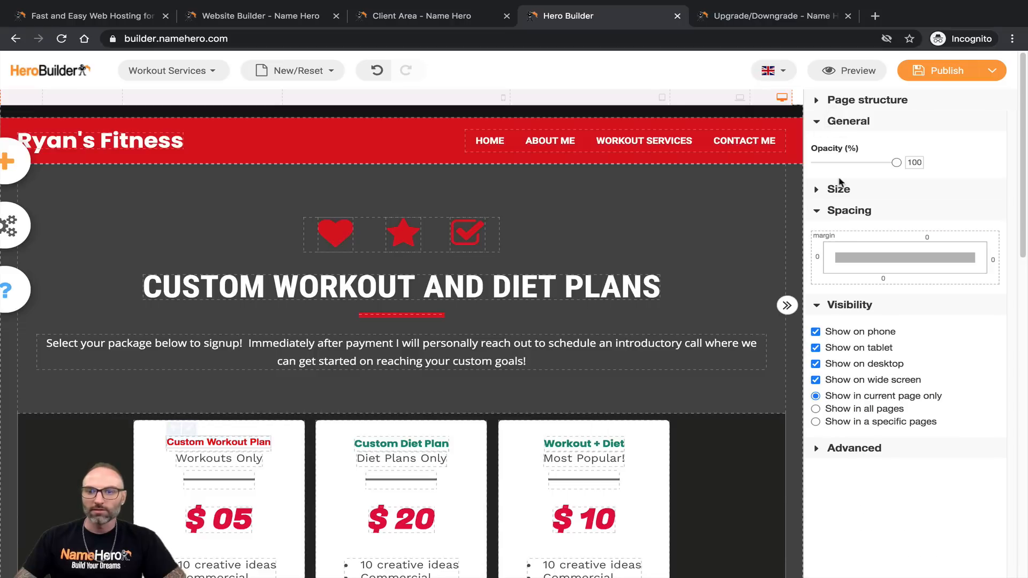
triple_click(199, 441)
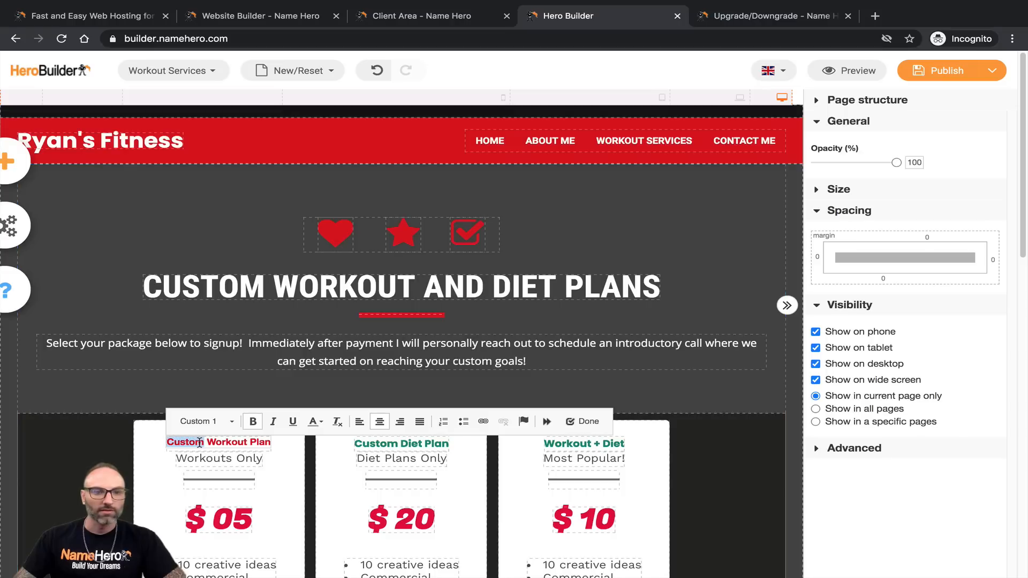
click(232, 423)
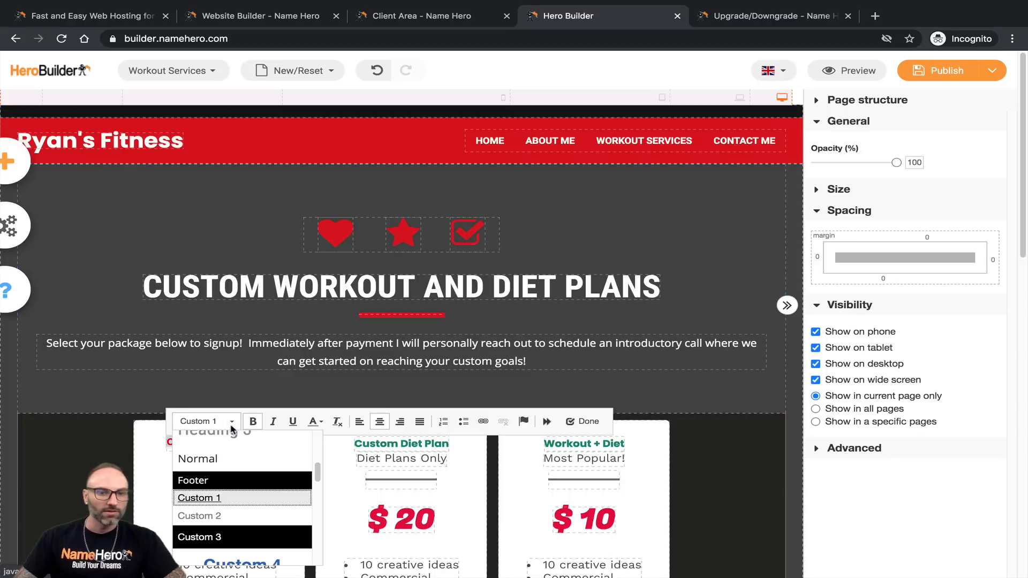
scroll(243, 494, down, 3)
scroll(243, 494, down, 5)
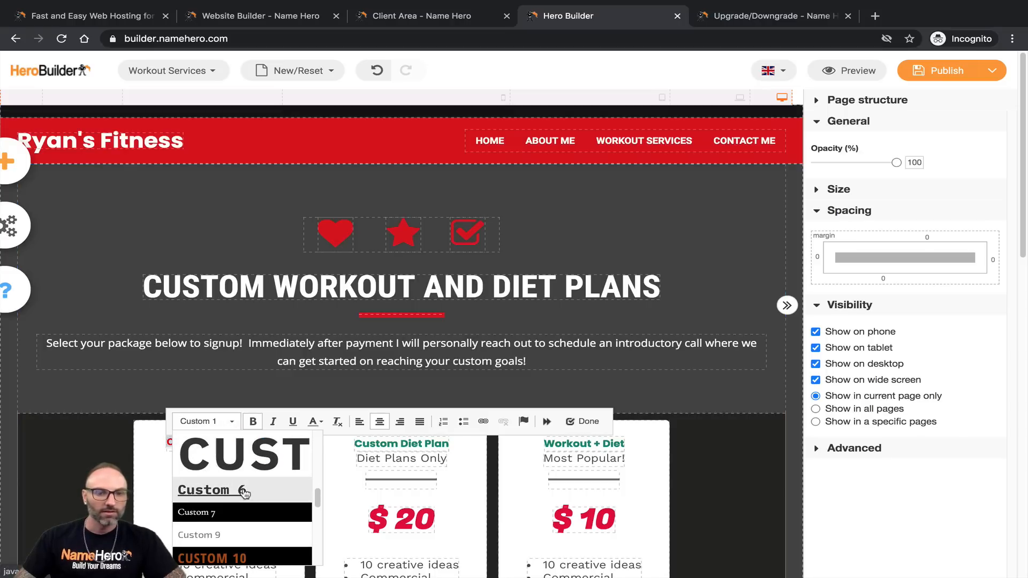
scroll(245, 496, down, 3)
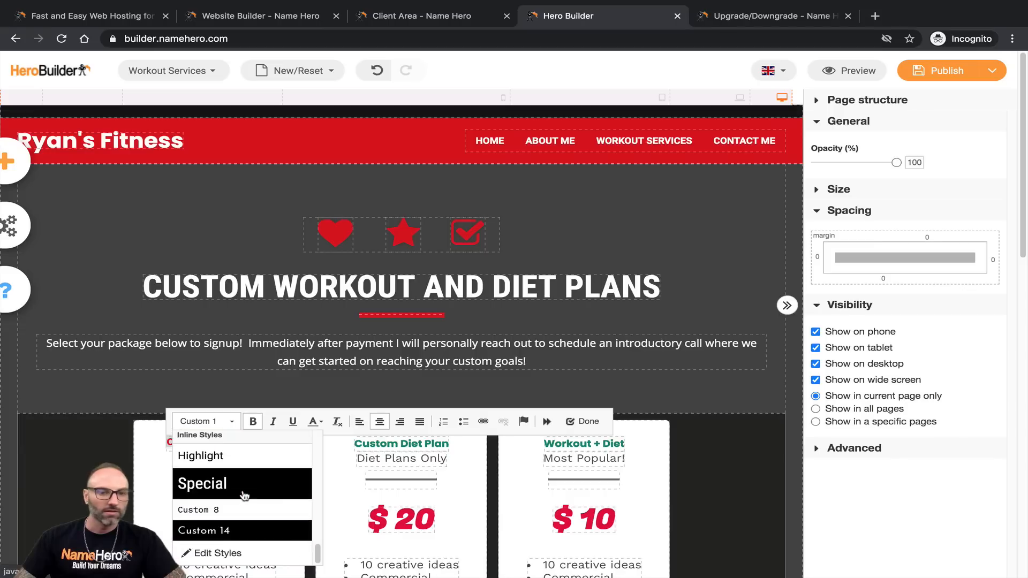
scroll(243, 501, up, 5)
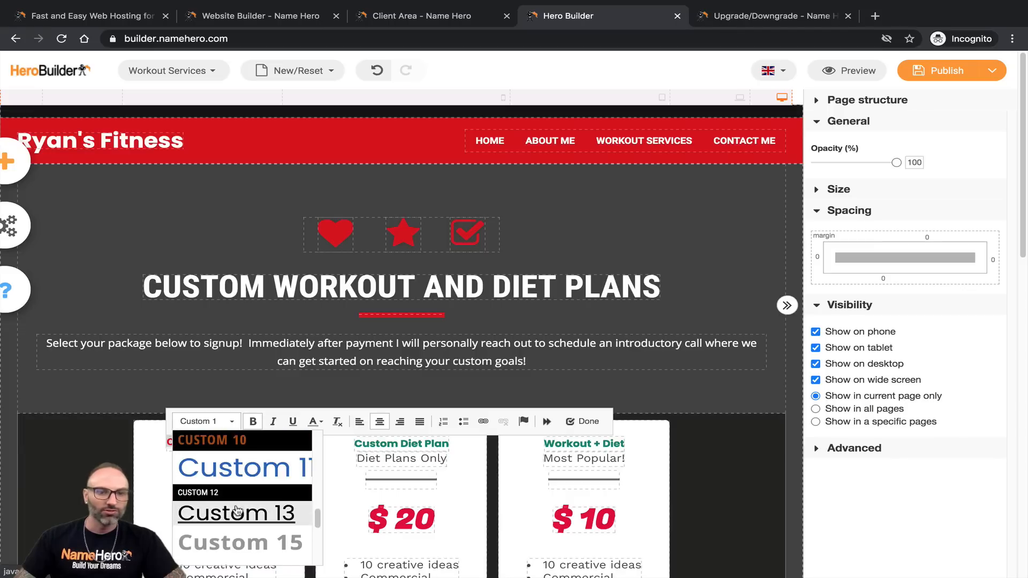
scroll(241, 508, up, 5)
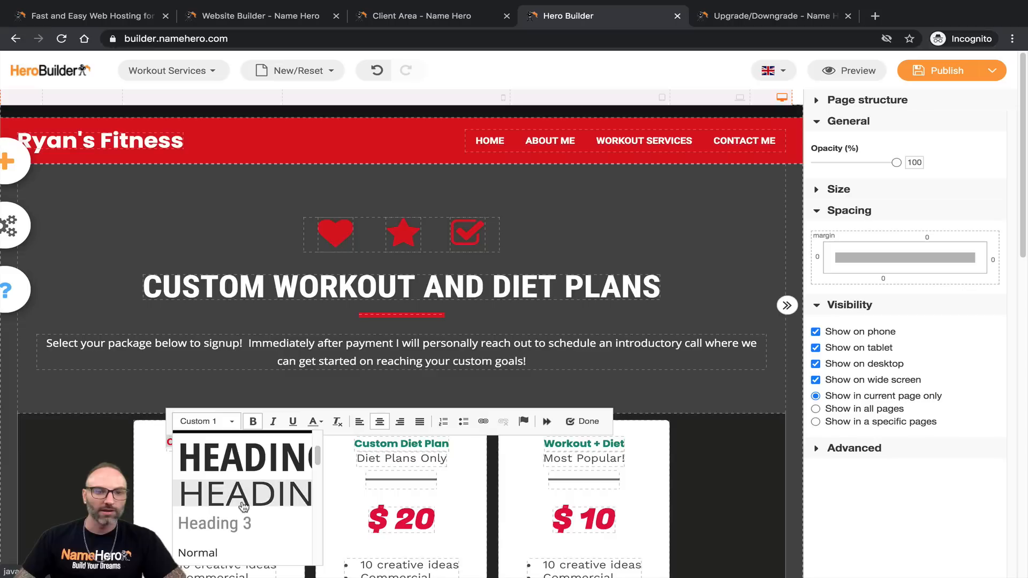
scroll(244, 506, up, 3)
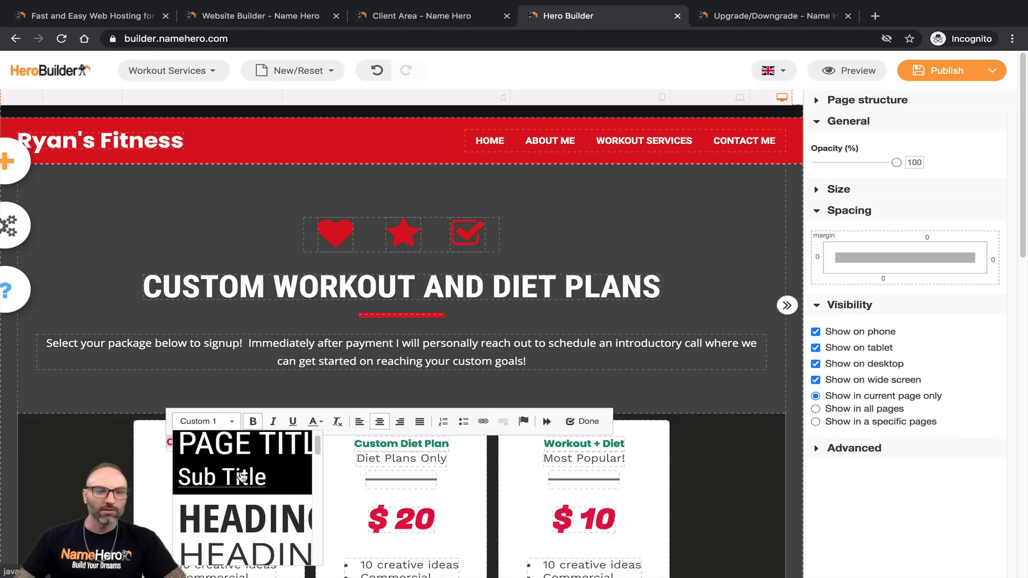
click(244, 476)
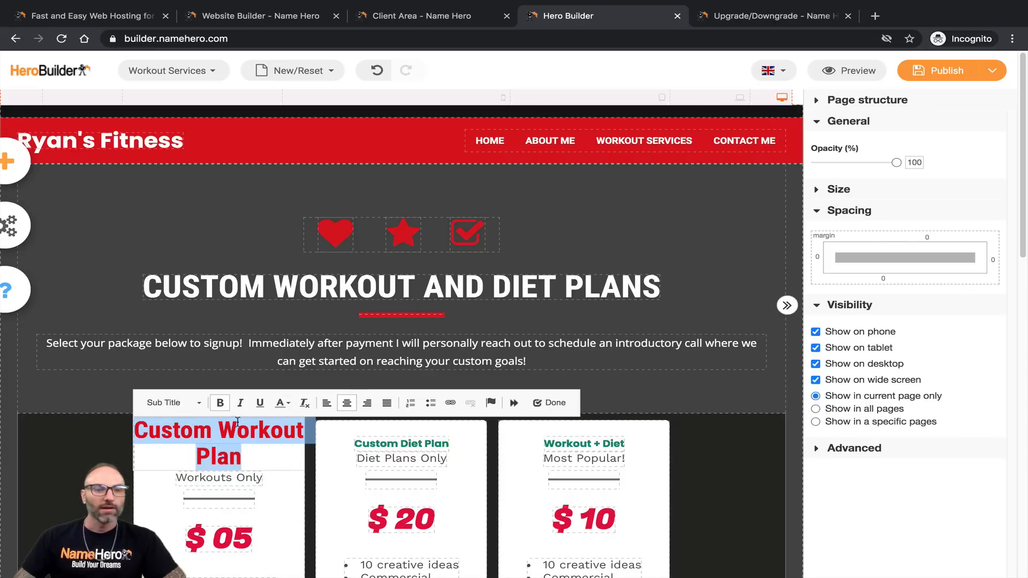
Step: Switch the Custom Workout Plan heading to the Heading 3 style
click(214, 433)
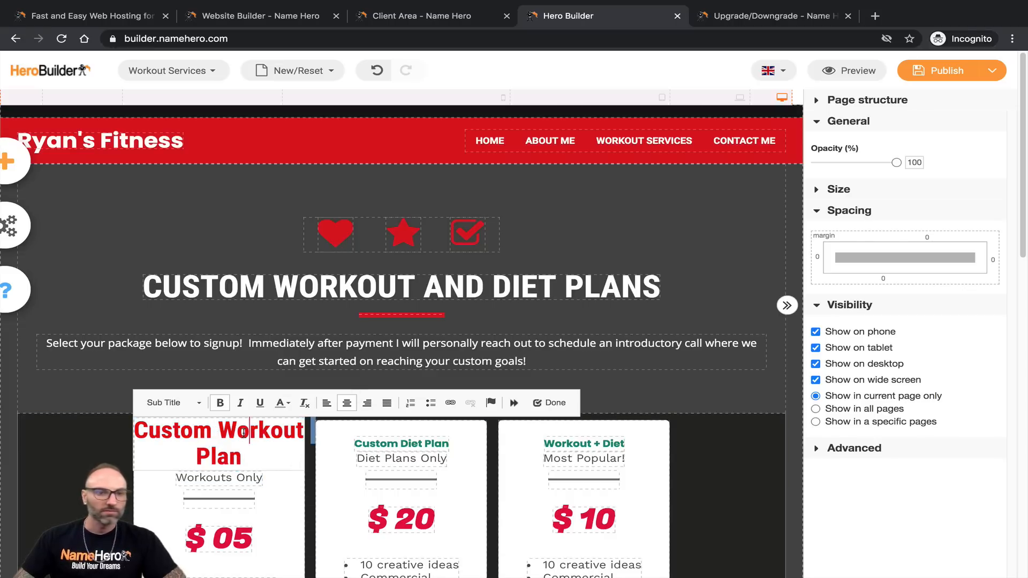
triple_click(243, 433)
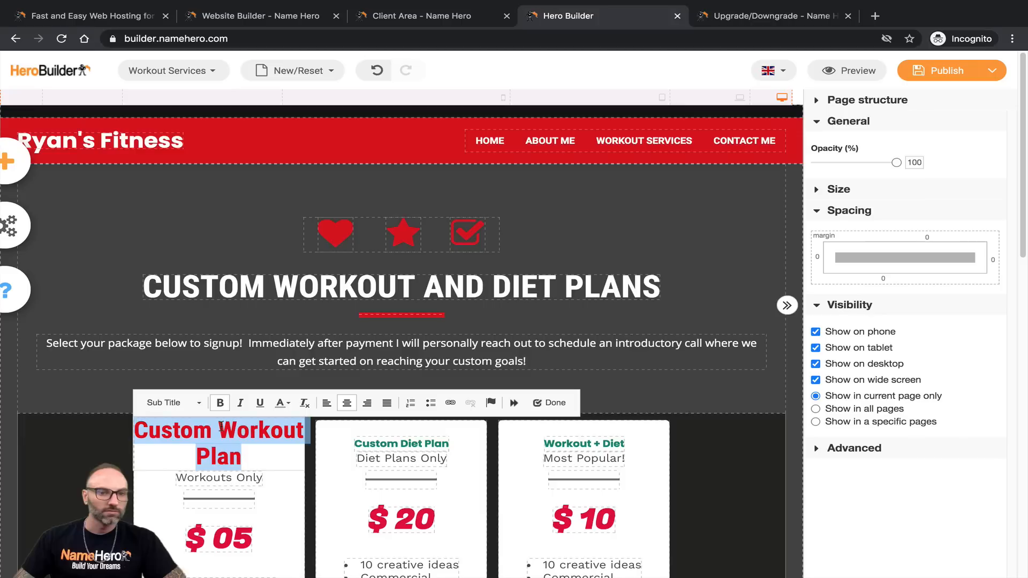
click(197, 410)
scroll(224, 492, down, 2)
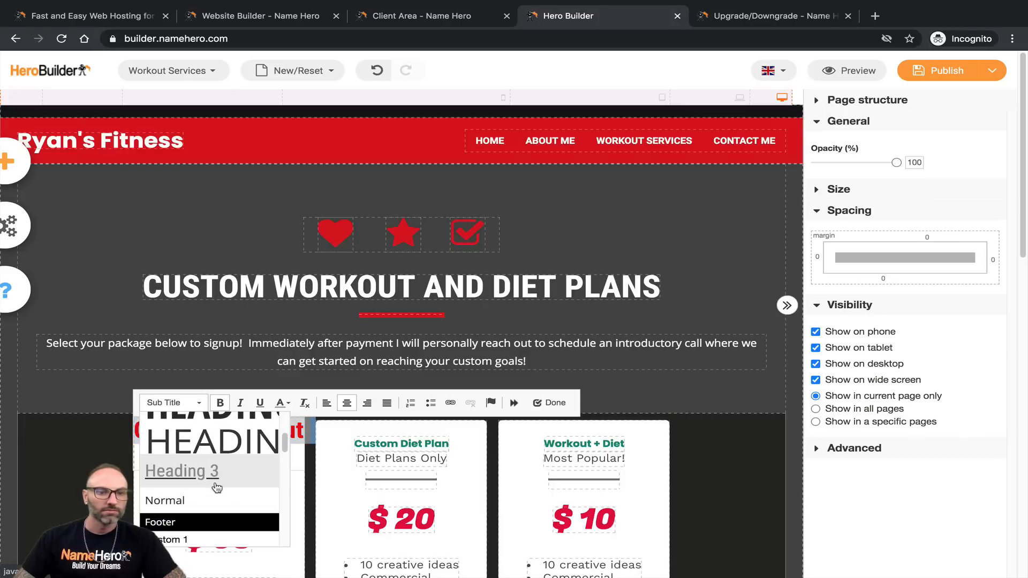
click(215, 473)
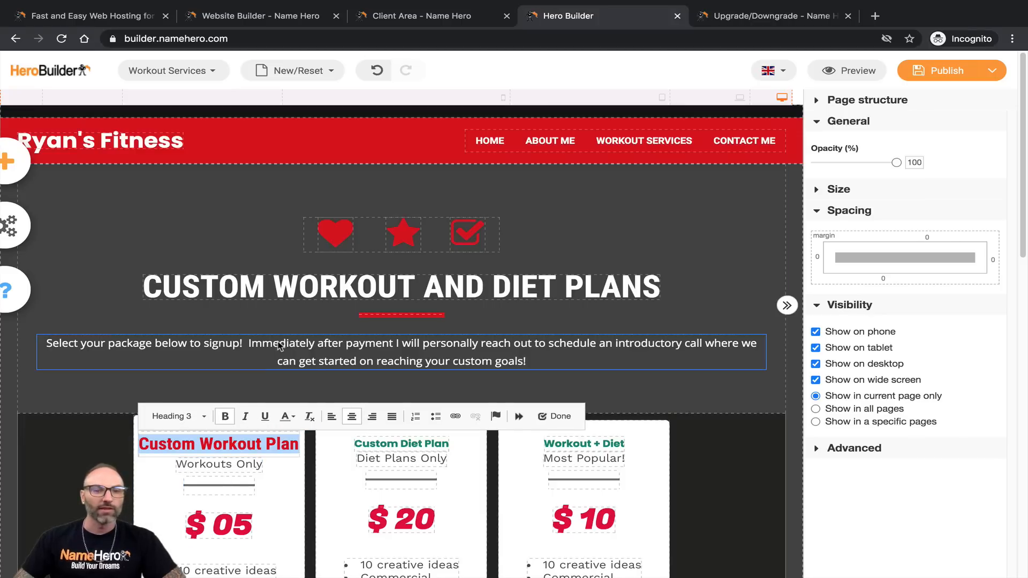
click(458, 339)
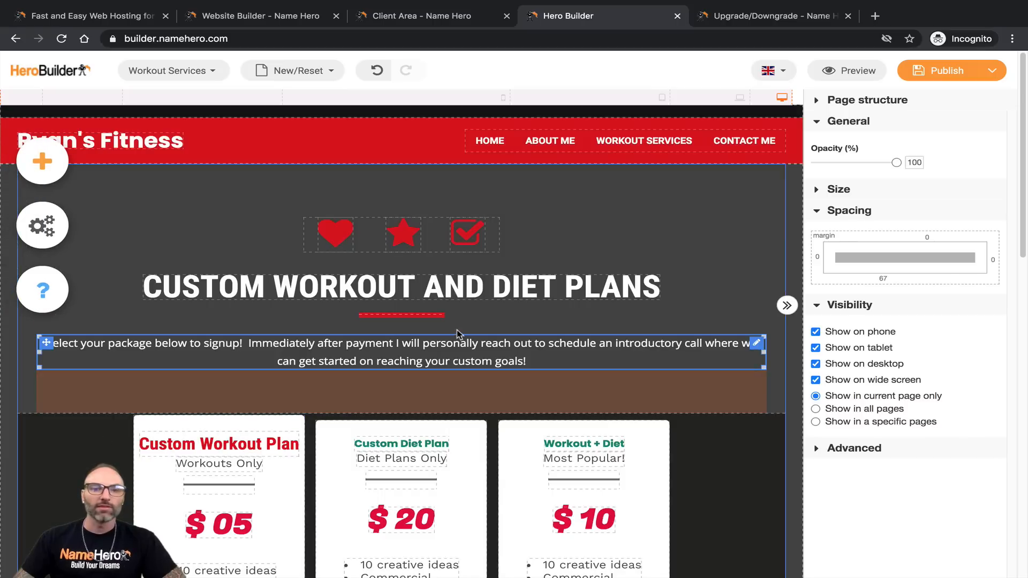
click(540, 234)
click(539, 101)
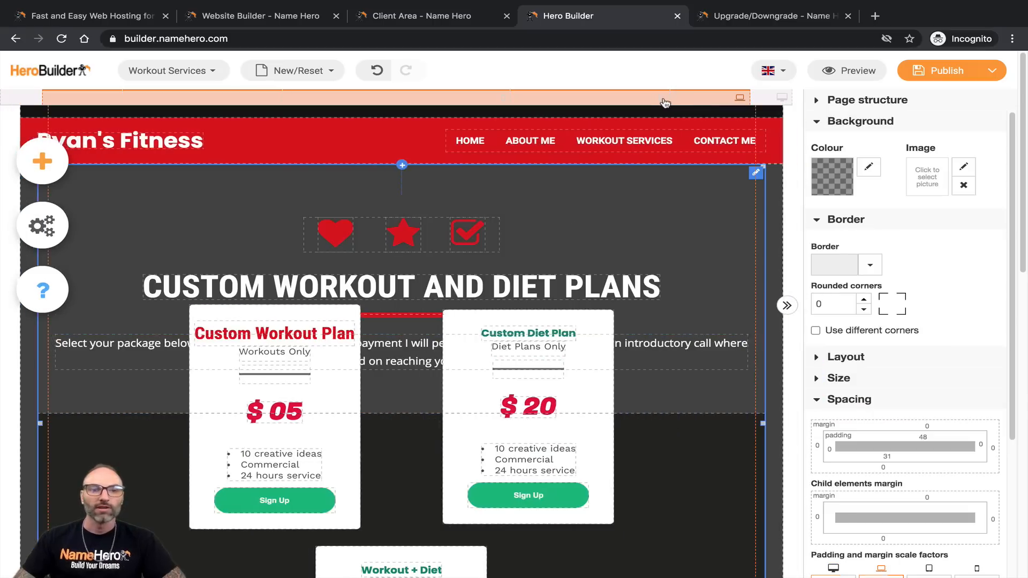
click(444, 97)
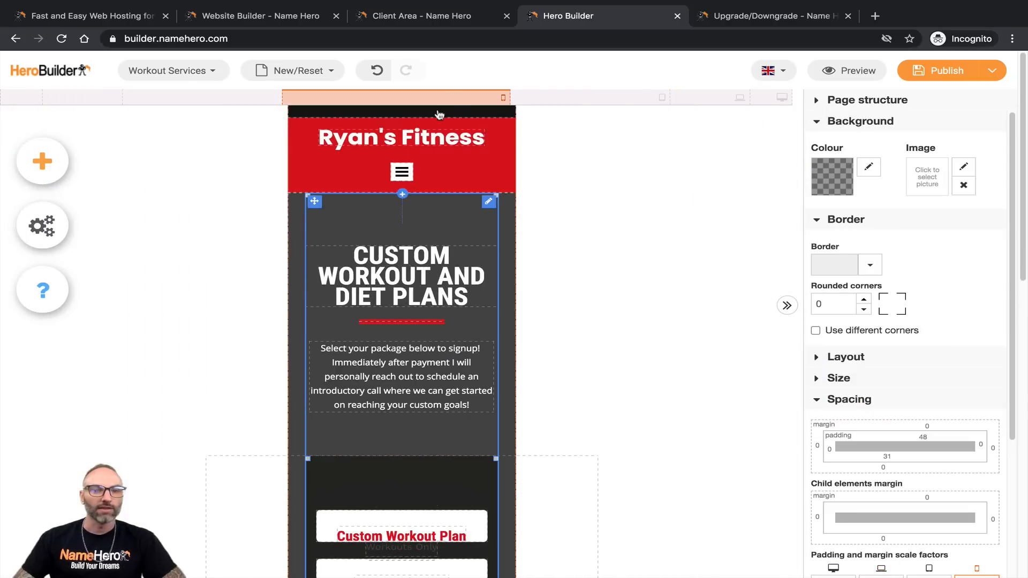
scroll(390, 444, down, 5)
scroll(390, 445, down, 2)
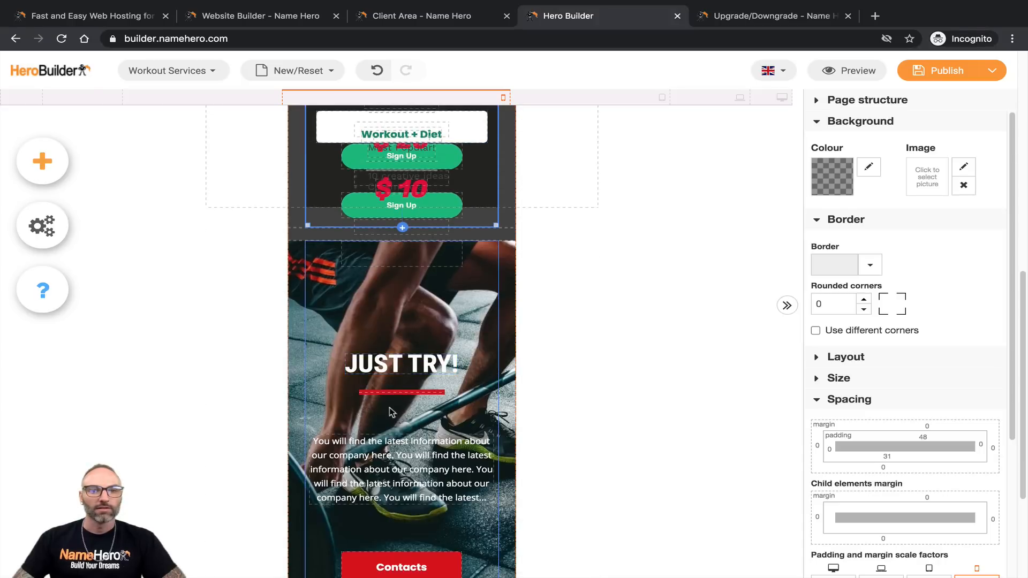
scroll(396, 321, up, 5)
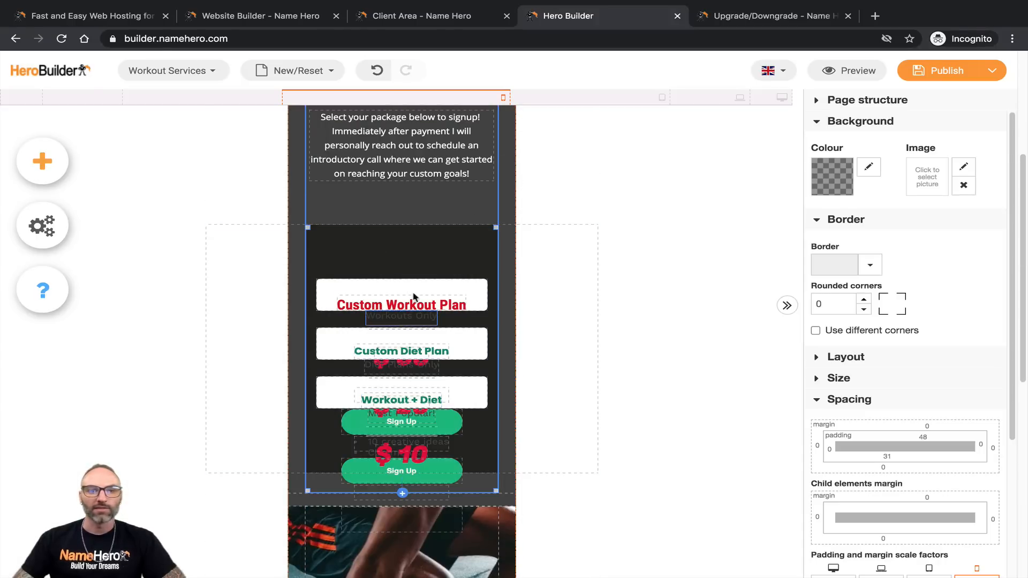
click(782, 97)
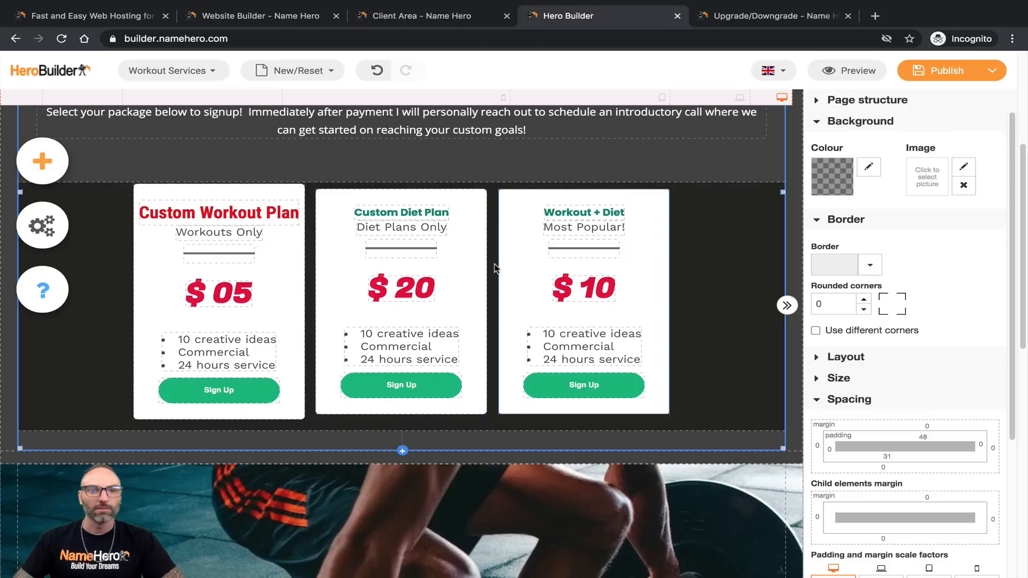
Step: Give the Custom Diet Plan heading the Heading 3 style
click(249, 234)
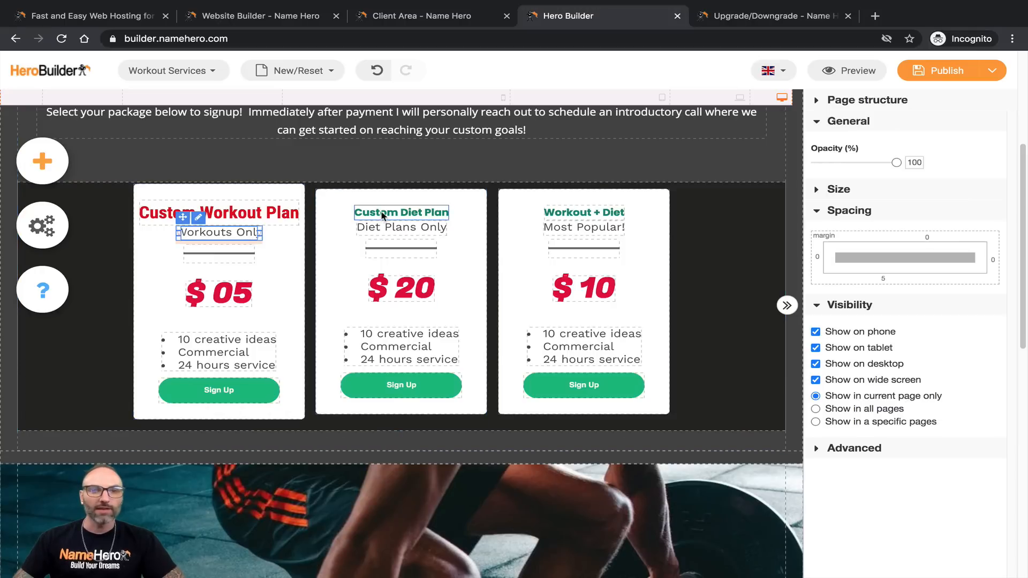
click(284, 221)
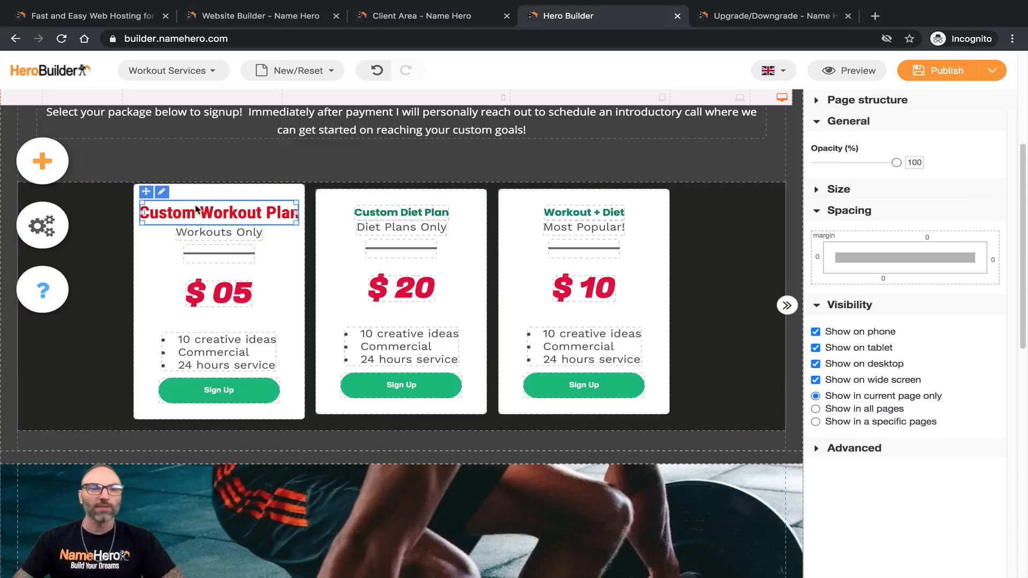
double_click(168, 214)
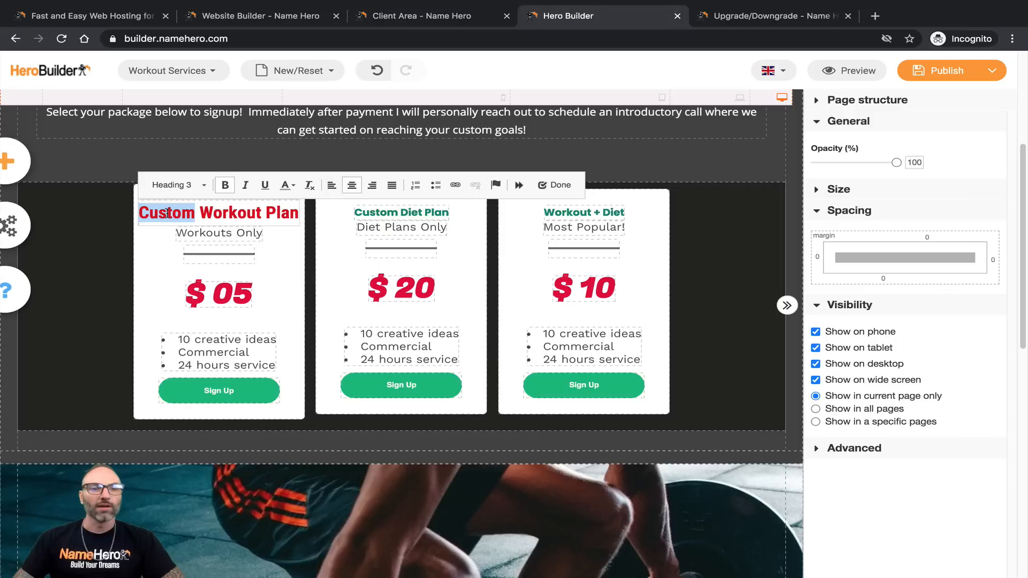
double_click(378, 218)
click(393, 190)
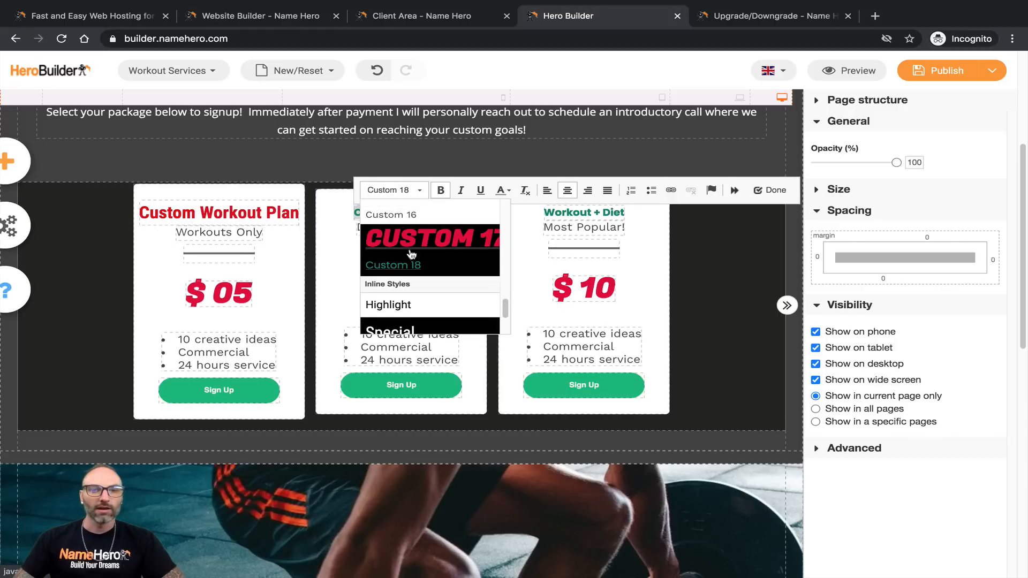
scroll(411, 254, down, 8)
scroll(423, 277, up, 4)
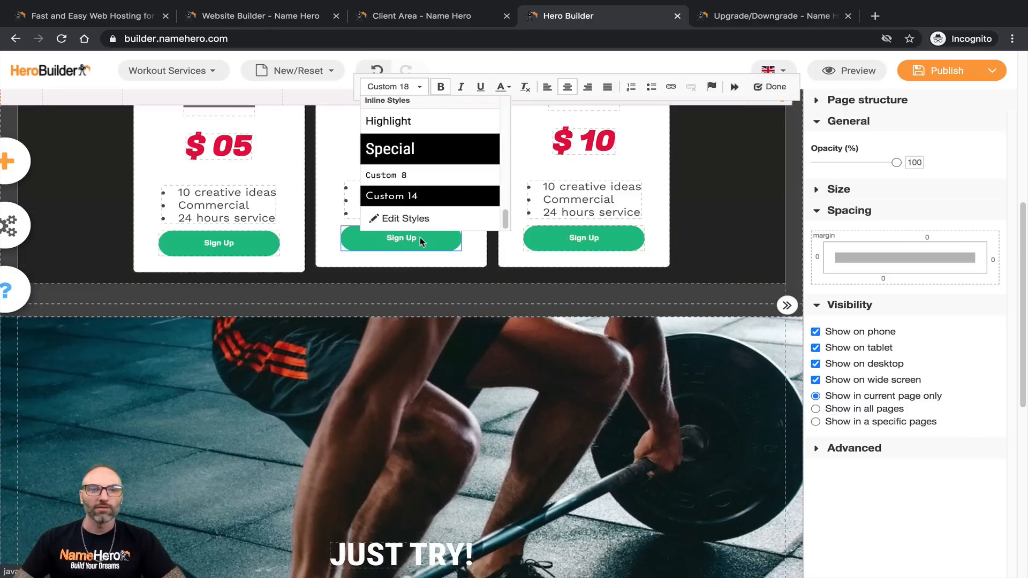
scroll(419, 237, up, 4)
scroll(470, 318, up, 10)
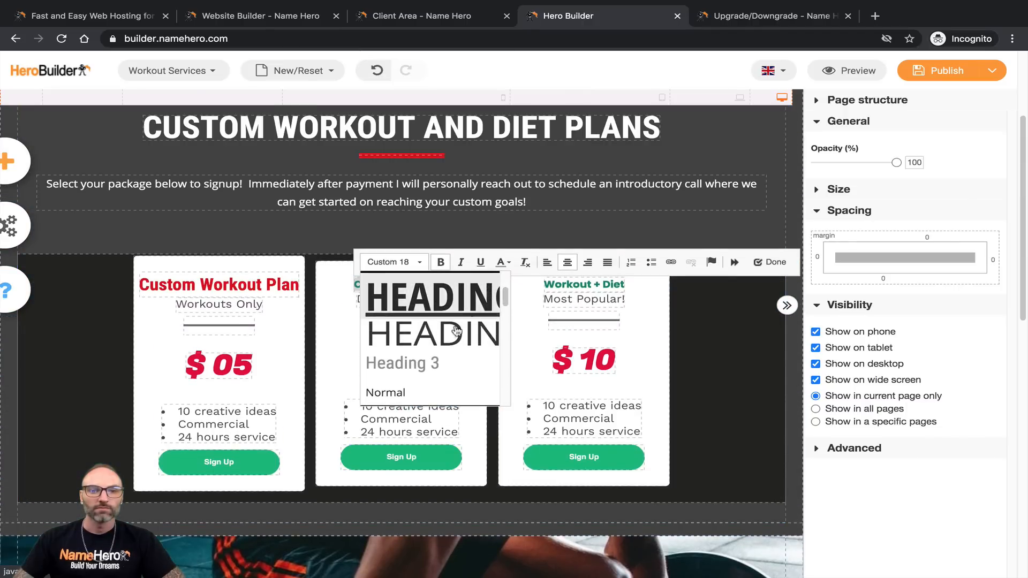
click(407, 363)
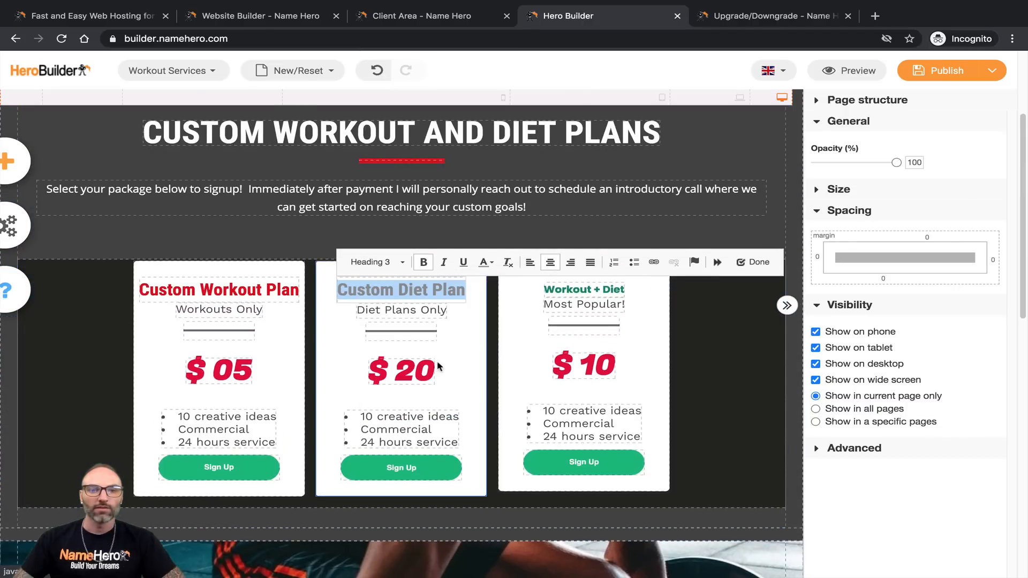
Step: Color the Custom Diet Plan heading with the recently used red
click(489, 265)
click(488, 420)
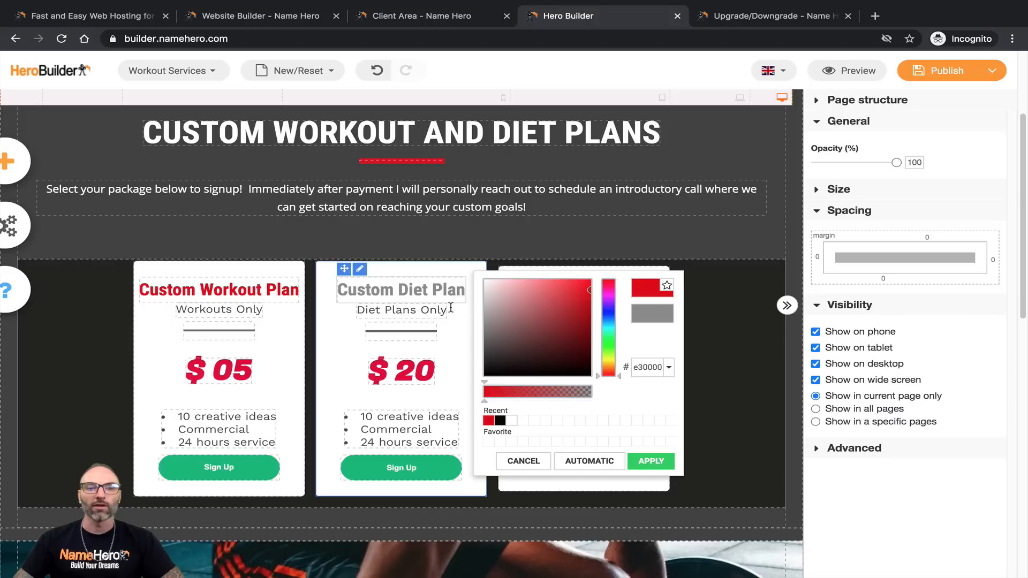
click(652, 459)
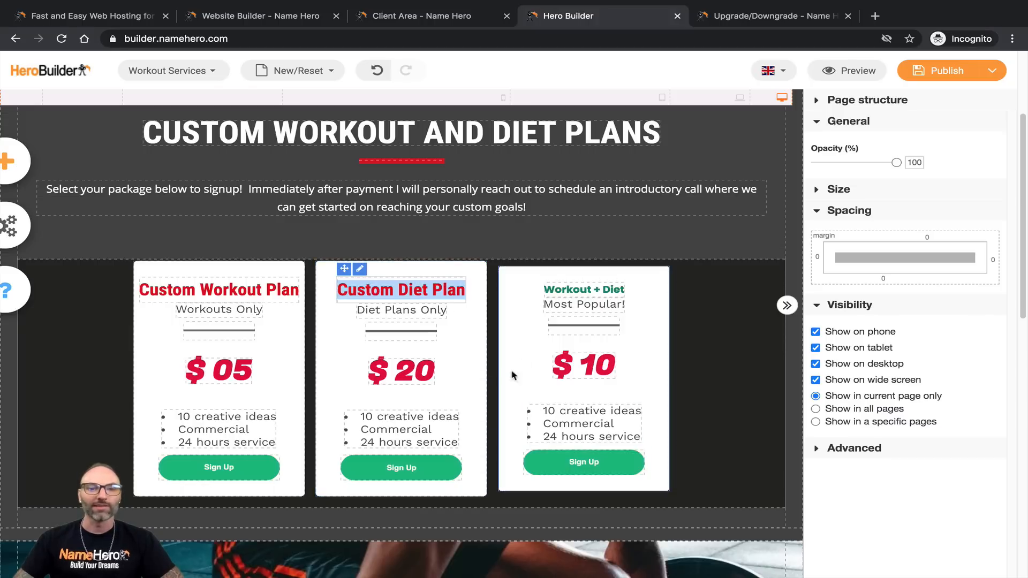
Step: Apply the Heading 3 style to the Workout + Diet title
click(568, 290)
double_click(568, 290)
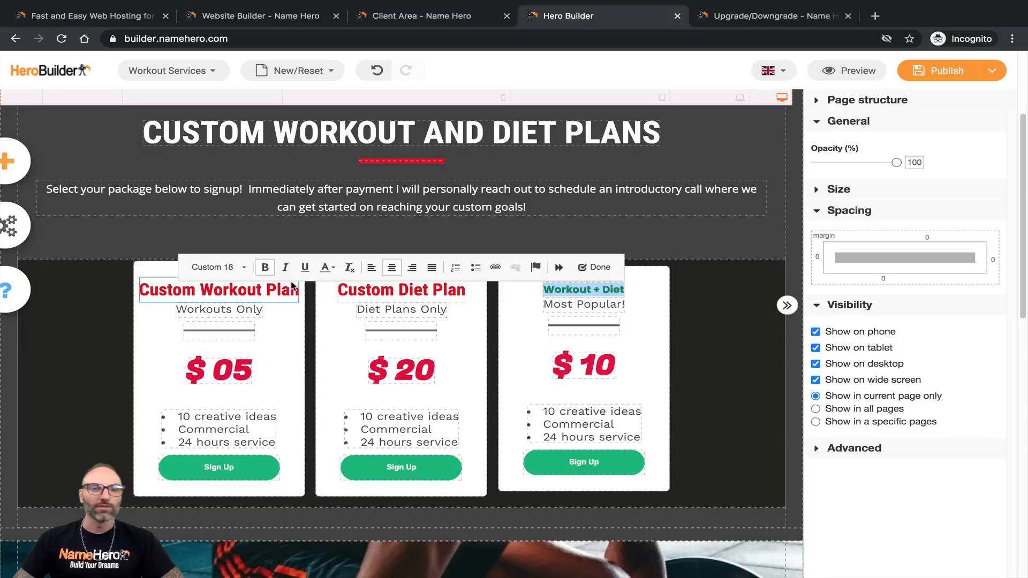
click(230, 267)
scroll(246, 356, down, 1)
scroll(246, 356, up, 10)
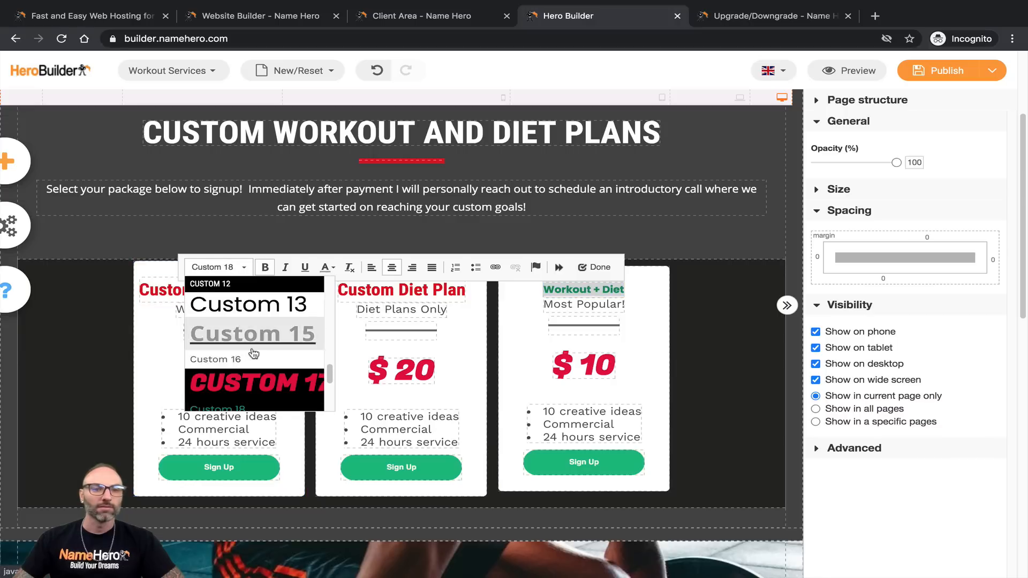
scroll(251, 481, down, 10)
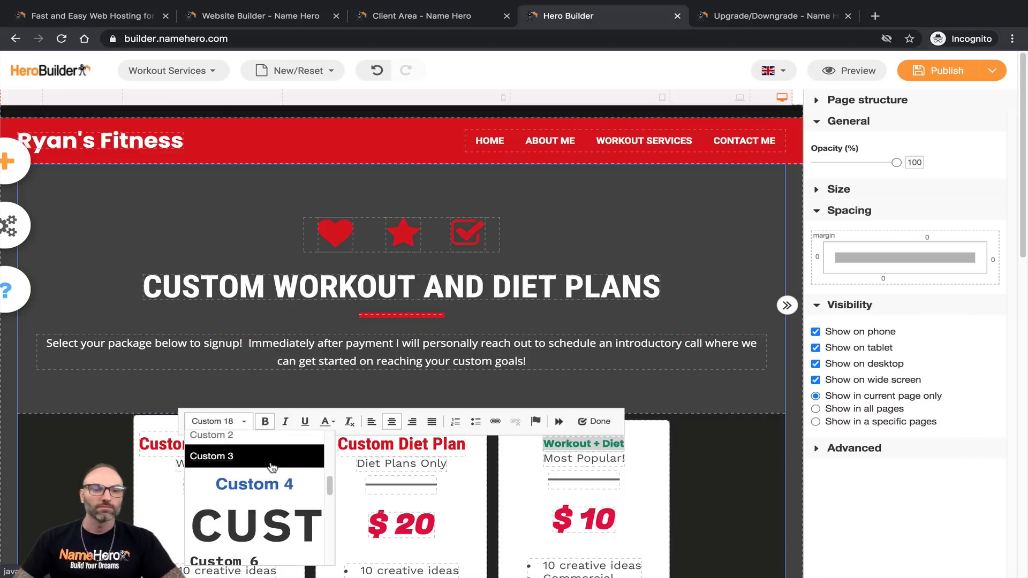
scroll(240, 396, down, 3)
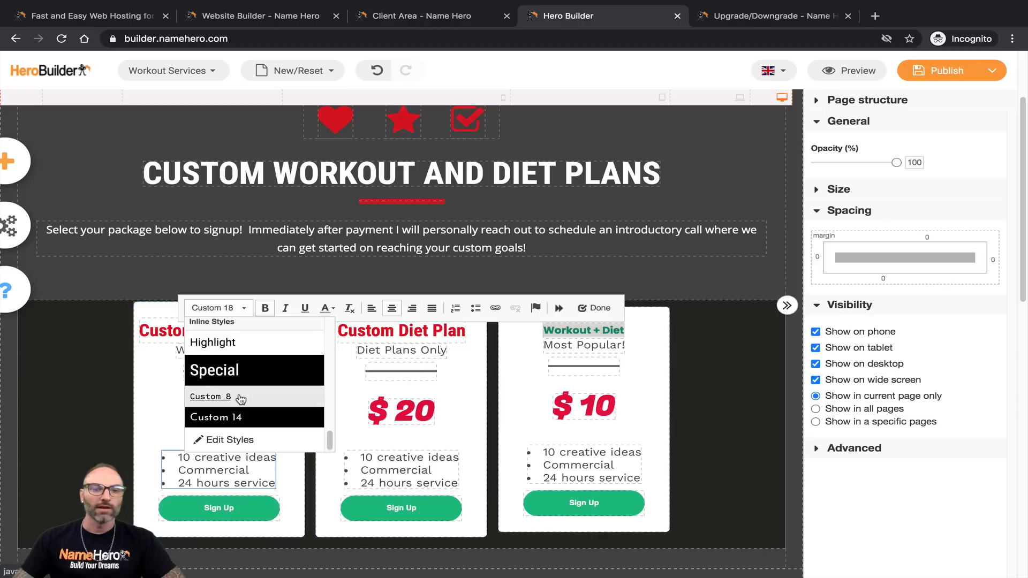
scroll(245, 399, down, 1)
scroll(252, 396, up, 5)
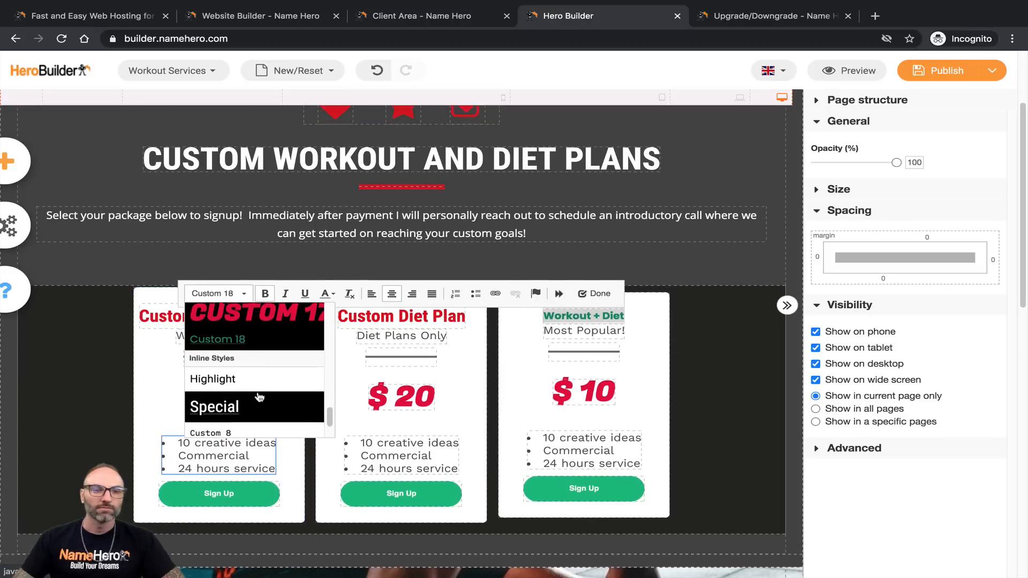
scroll(258, 394, up, 10)
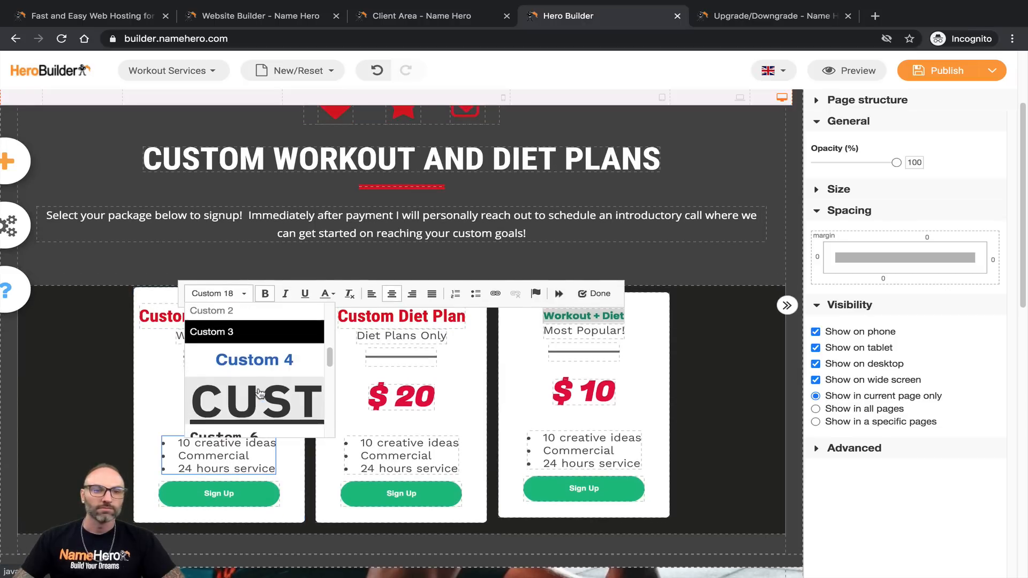
click(259, 413)
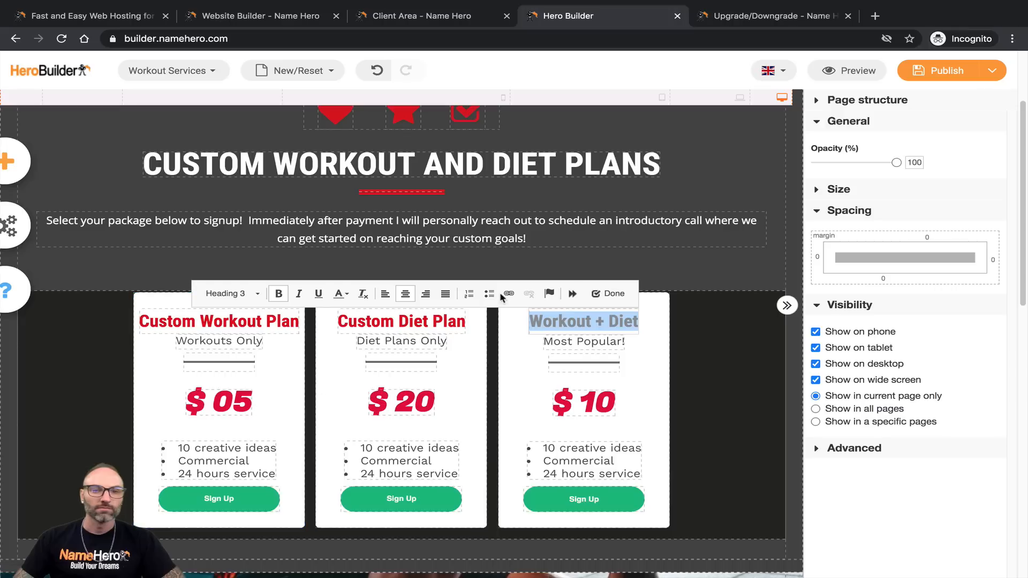
Step: Color the Workout + Diet title with the recently used red
click(346, 293)
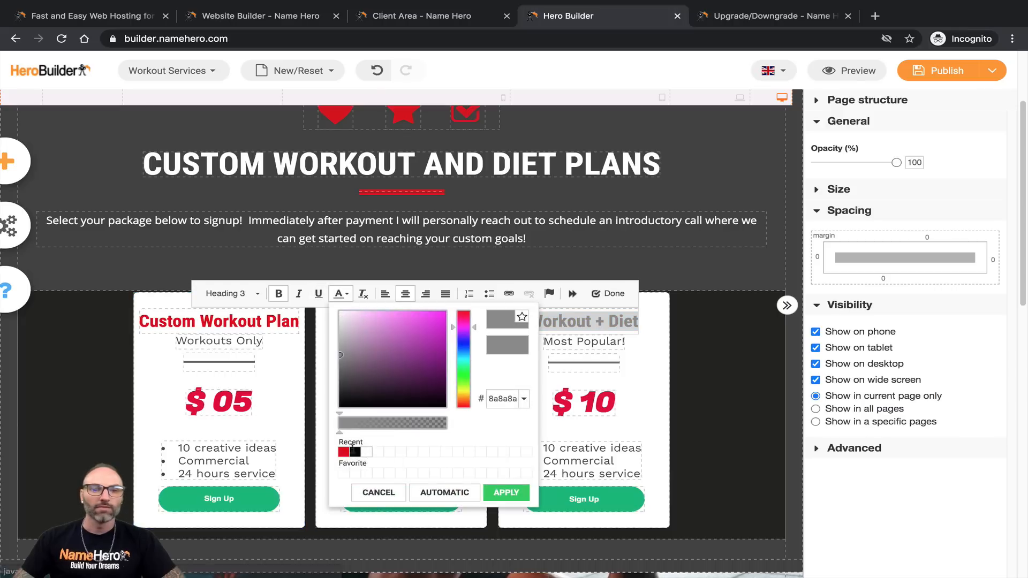
click(344, 453)
click(505, 492)
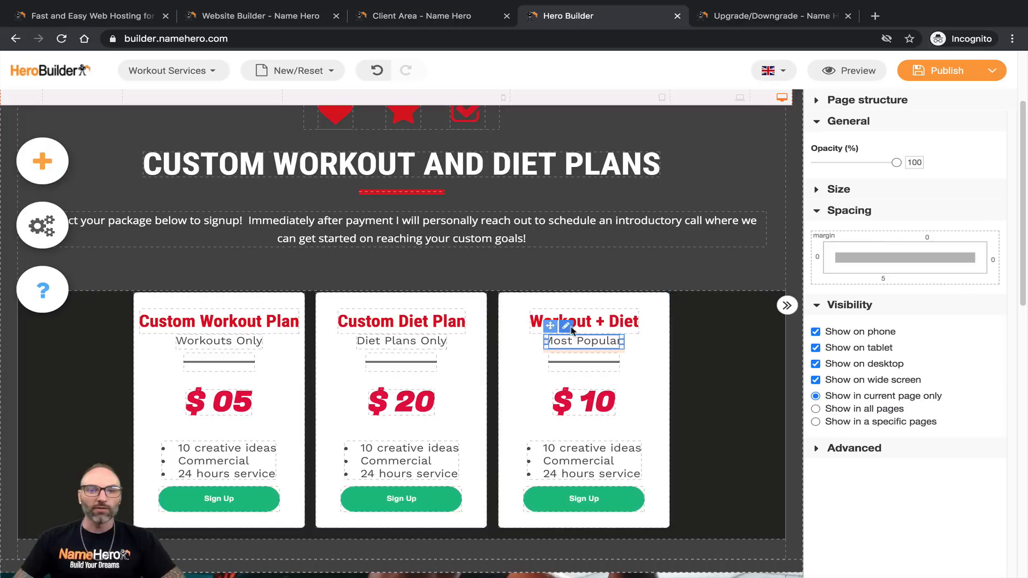
Step: Check the dividers under Workouts Only and Diet Plans Only, then save the page as a draft
click(210, 367)
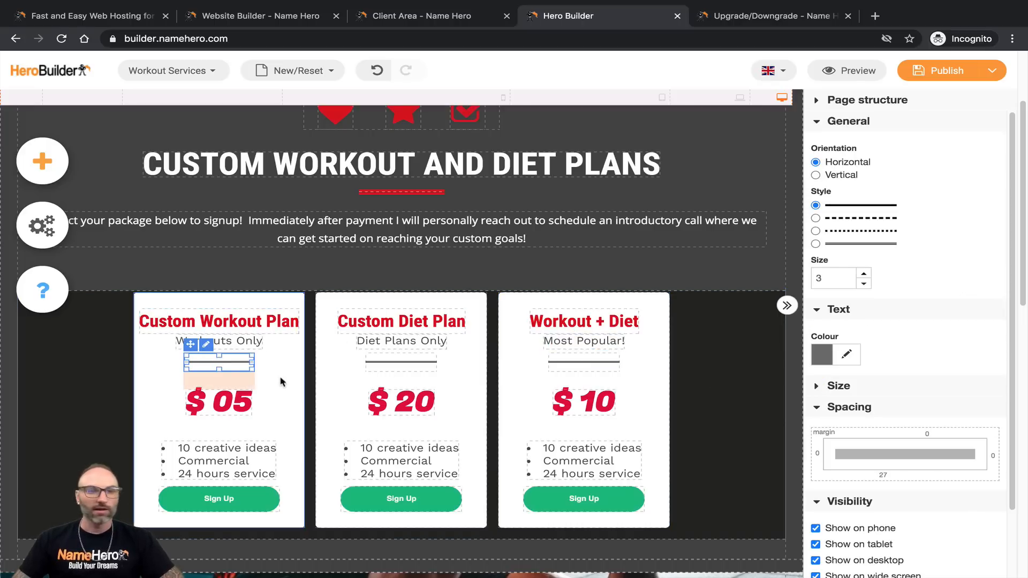
scroll(874, 336, up, 1)
scroll(866, 327, down, 2)
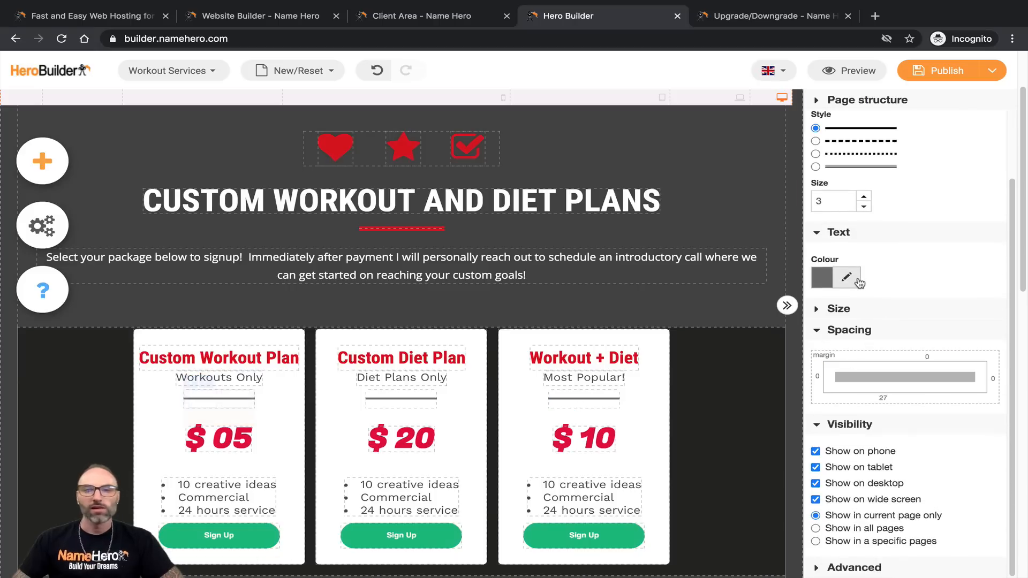
click(380, 399)
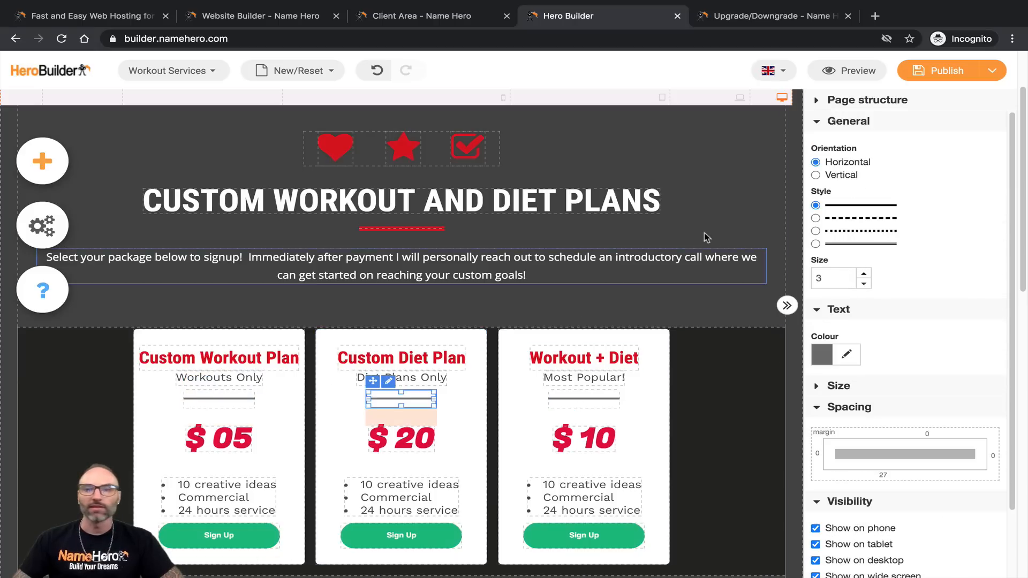
mouse_move(968, 80)
click(946, 127)
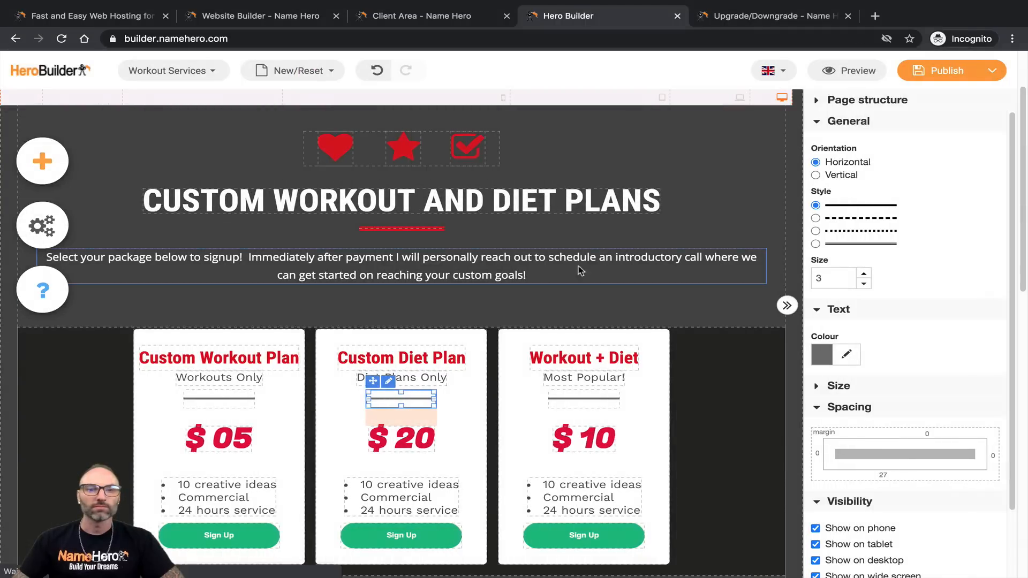
Step: Scroll through the pricing page preview and check it at mobile width
scroll(546, 315, down, 1)
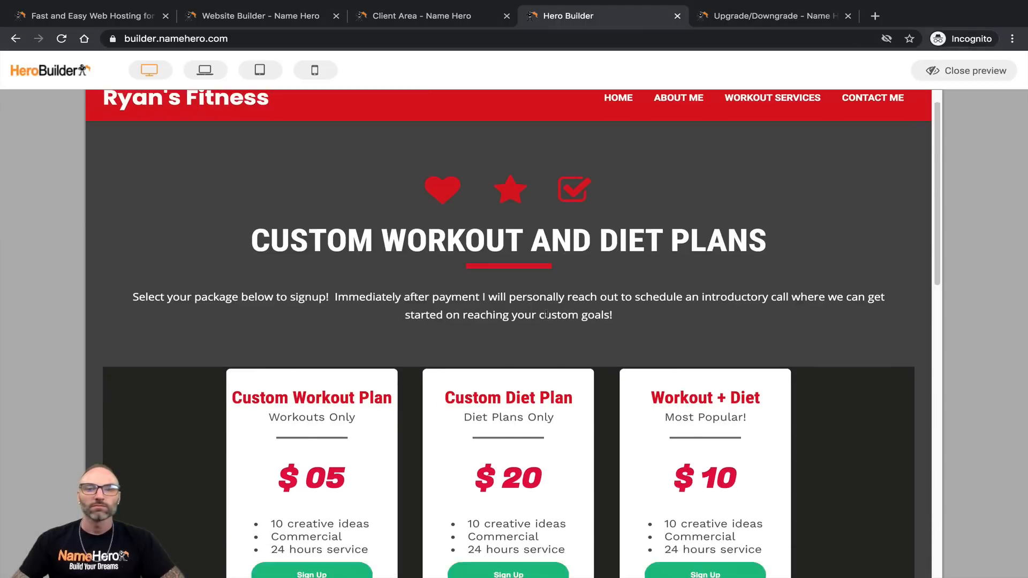
scroll(546, 314, down, 14)
scroll(519, 371, up, 12)
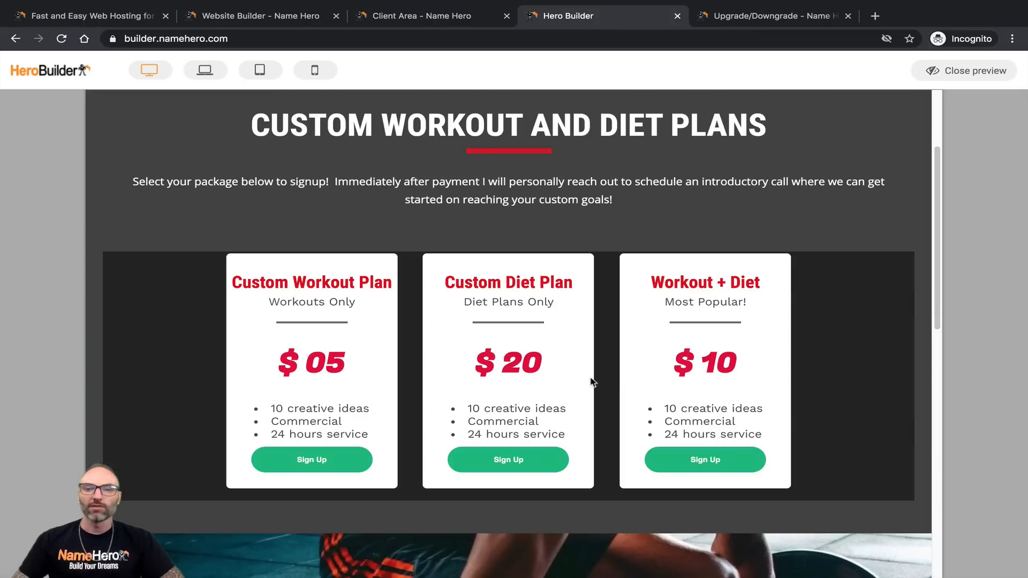
scroll(412, 294, up, 3)
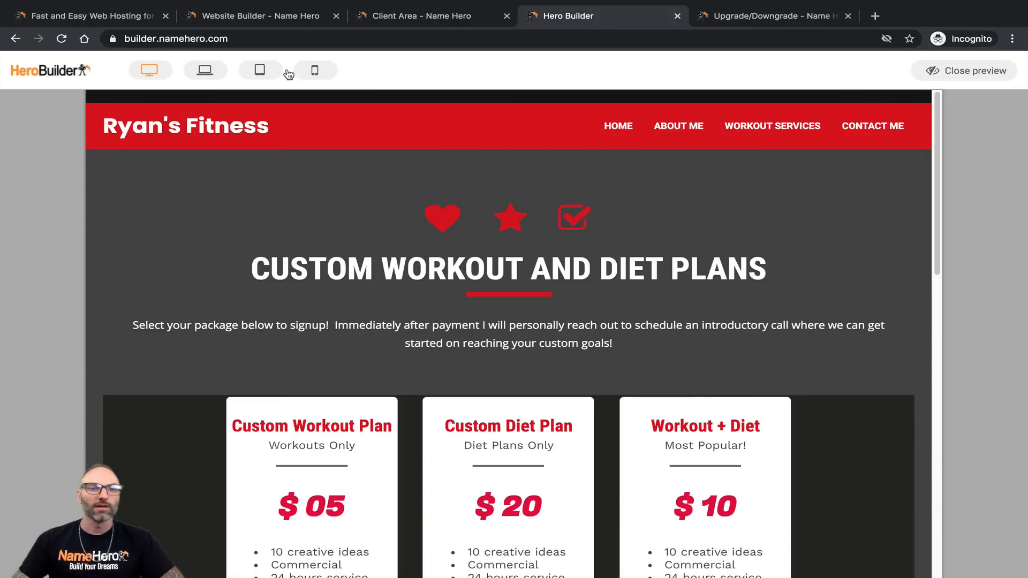
click(314, 70)
scroll(442, 300, down, 8)
scroll(448, 297, up, 6)
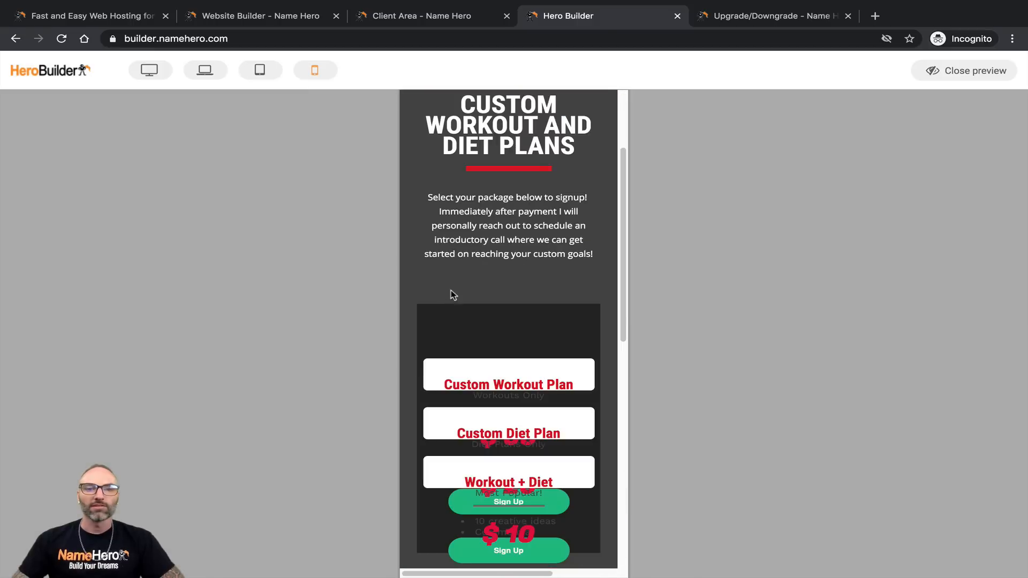
scroll(495, 408, down, 2)
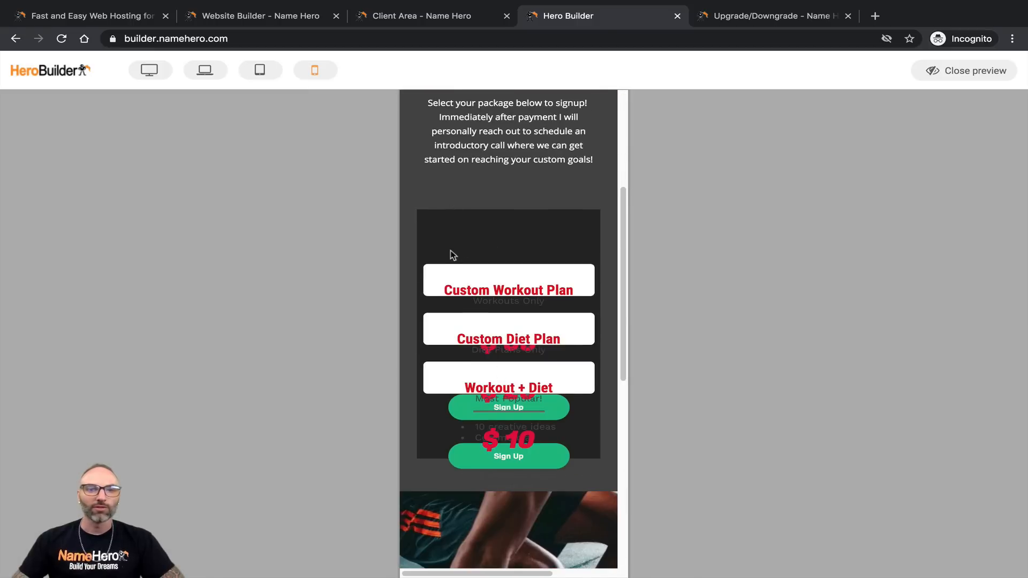
Step: Check the page at tablet, laptop and desktop widths, then close the preview
click(273, 78)
scroll(588, 328, down, 8)
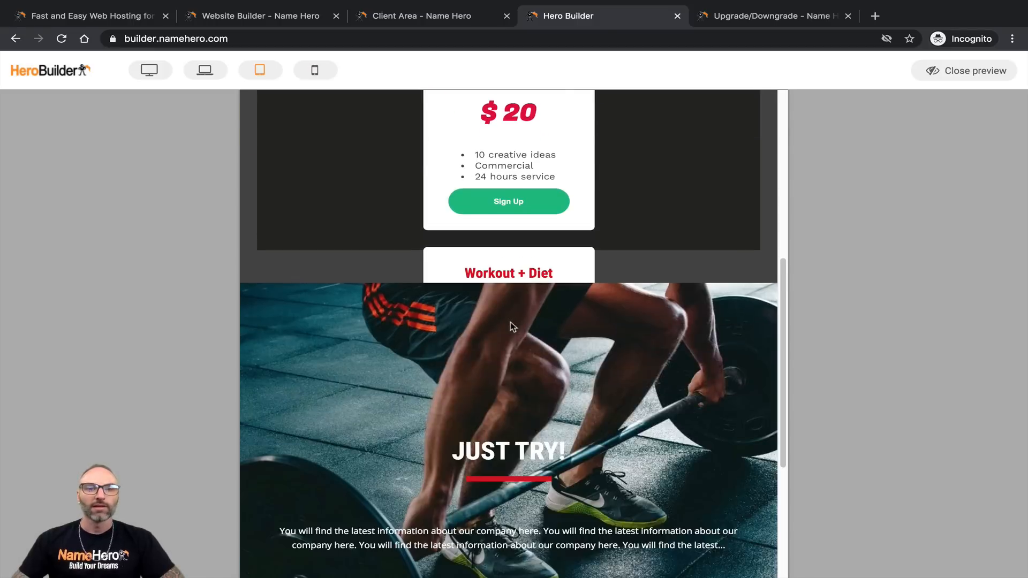
scroll(513, 326, up, 8)
click(204, 70)
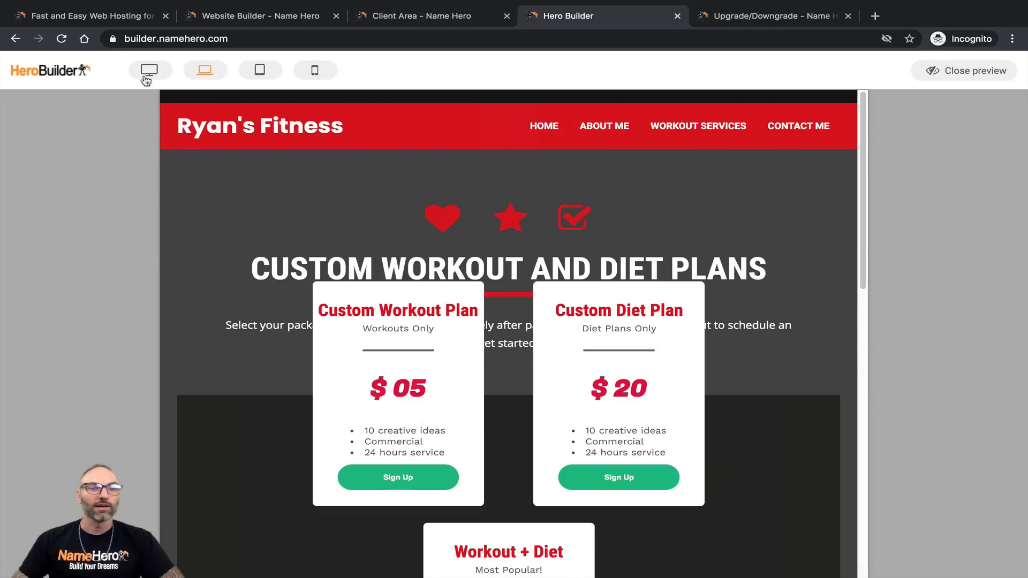
click(151, 72)
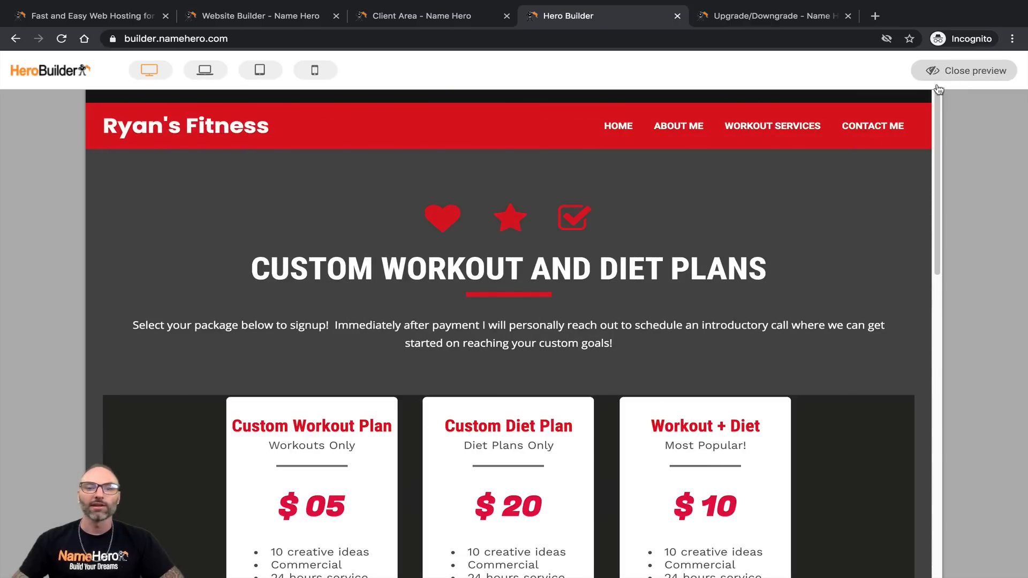
click(947, 71)
scroll(536, 411, down, 3)
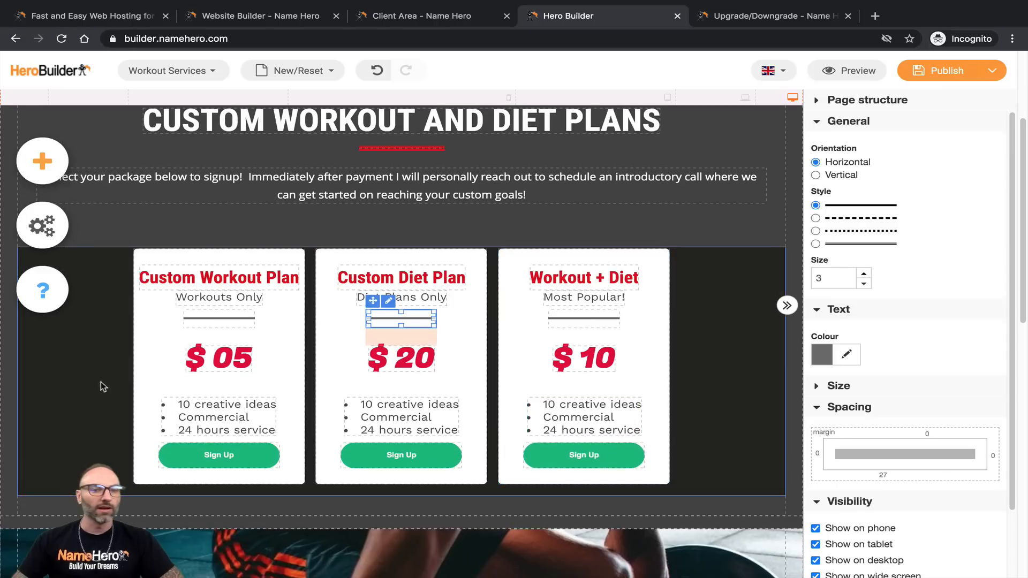
Step: Change the first pricing card's price from $05 to $29.95
click(230, 364)
drag(214, 359, 250, 362)
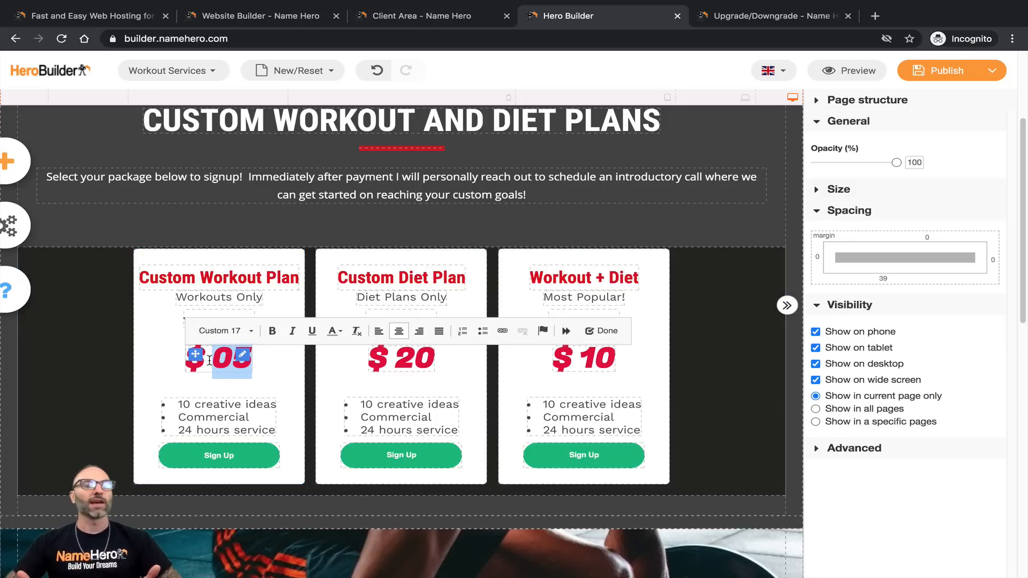
text(2)
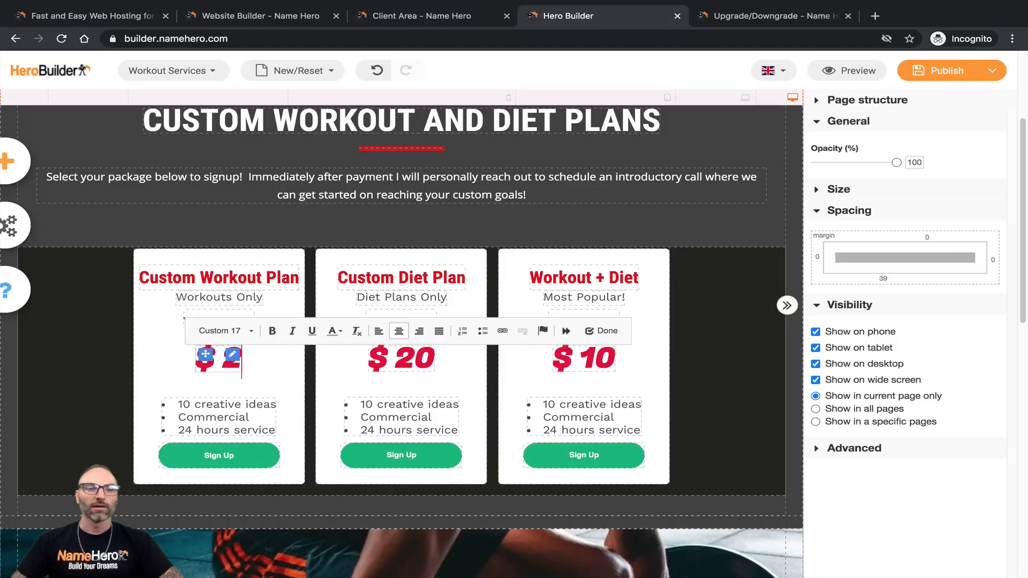
text(9.95)
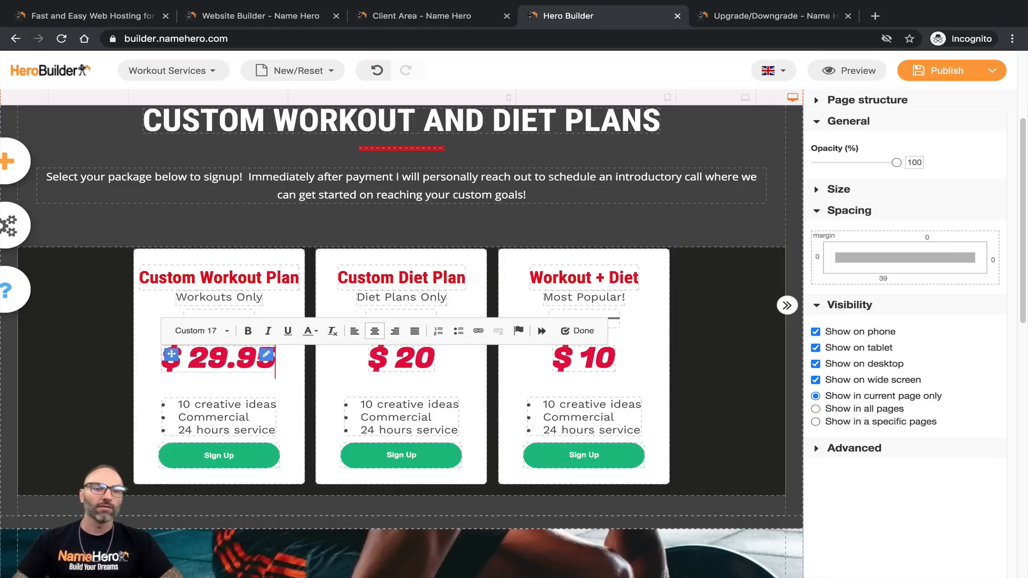
click(180, 406)
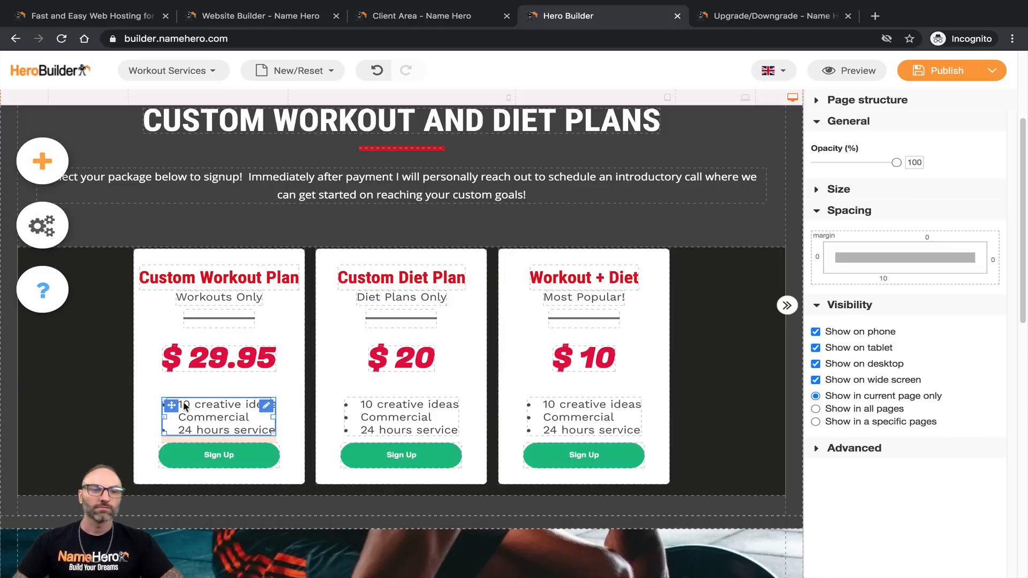
Step: Replace the first card's opening feature line with '6 Week Custom Workouts'
click(184, 406)
drag(184, 405, 284, 412)
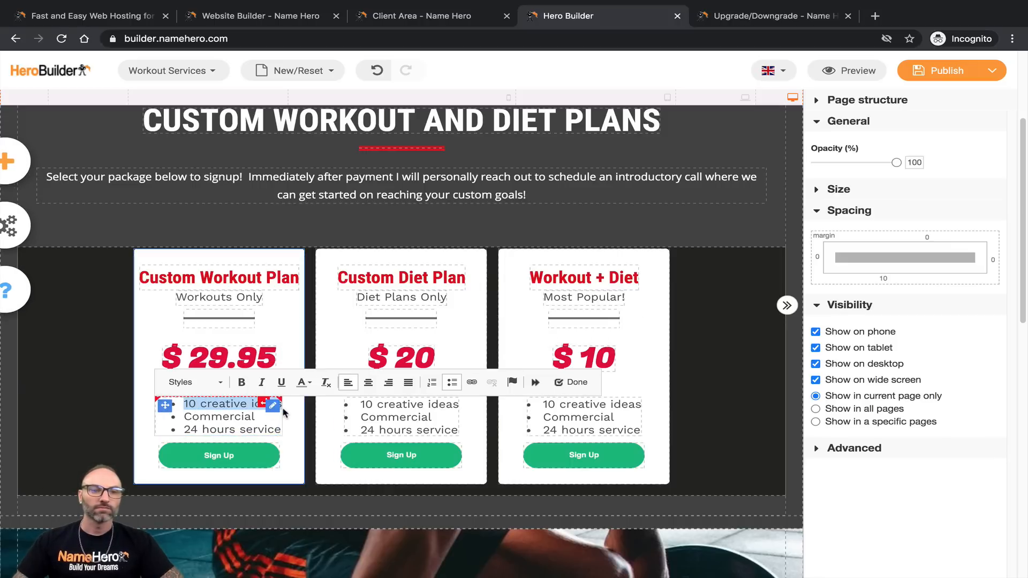
click(284, 412)
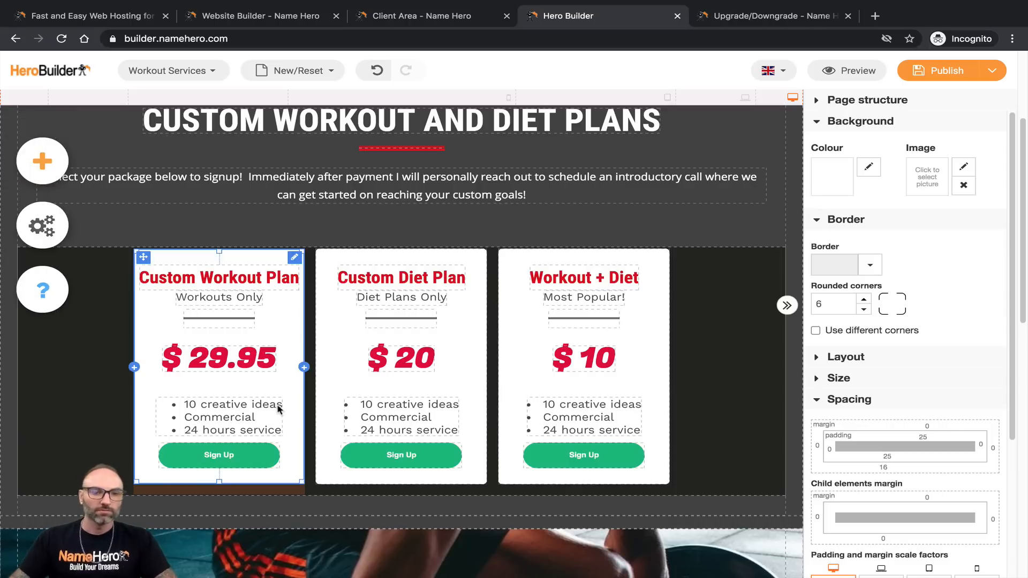
right_click(274, 410)
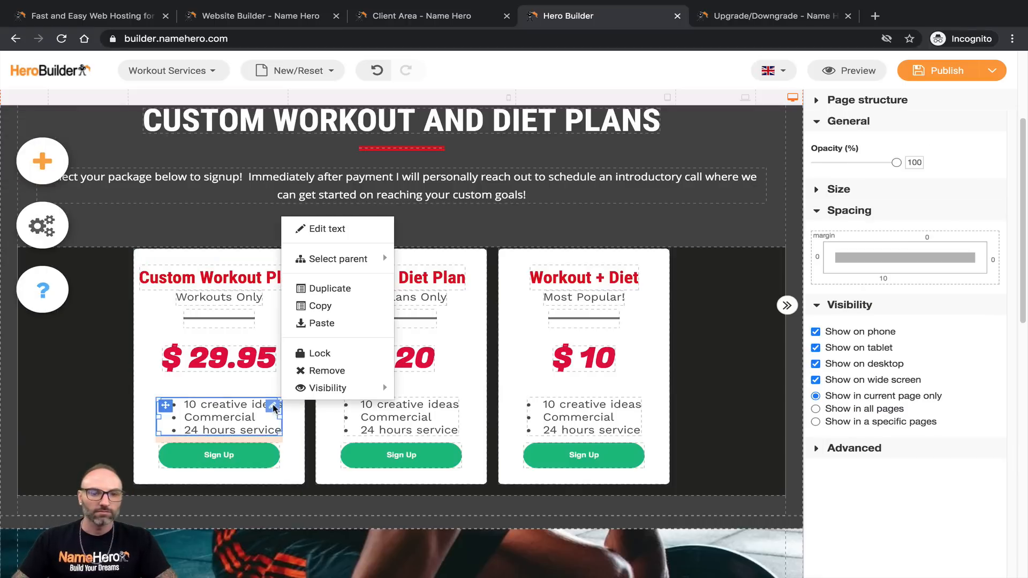
double_click(246, 405)
triple_click(243, 402)
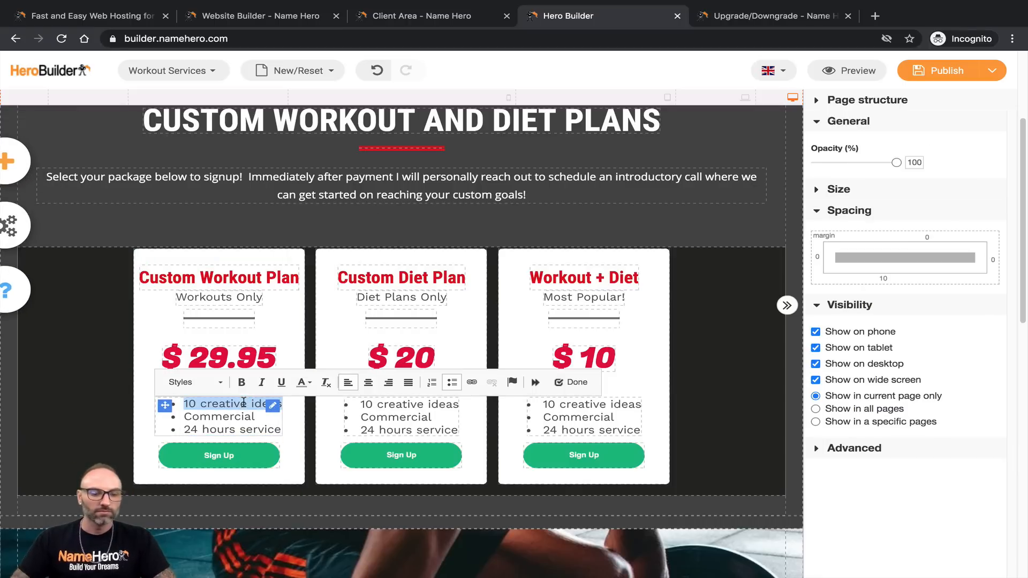
text(6 W)
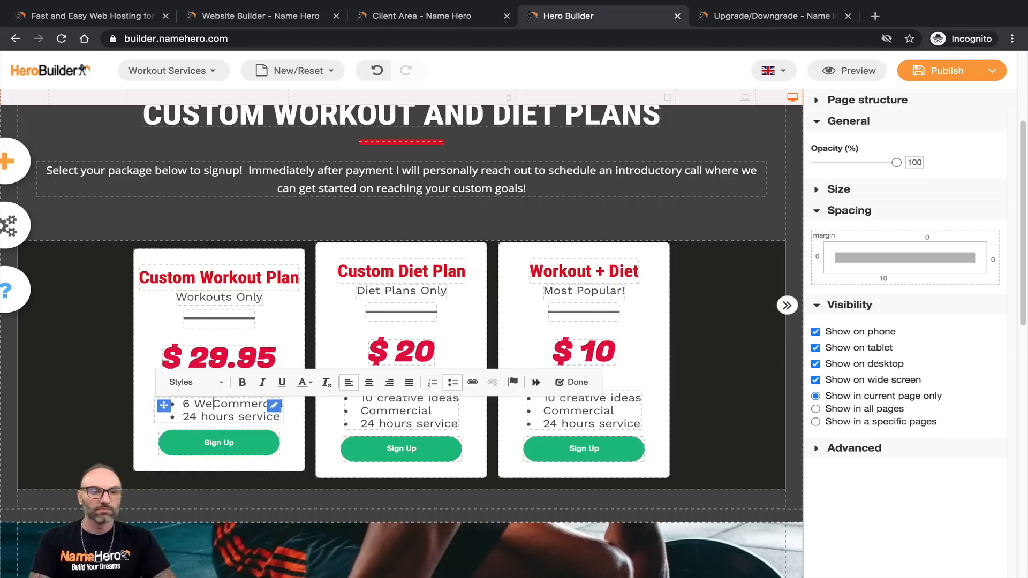
text(eek Custom Work)
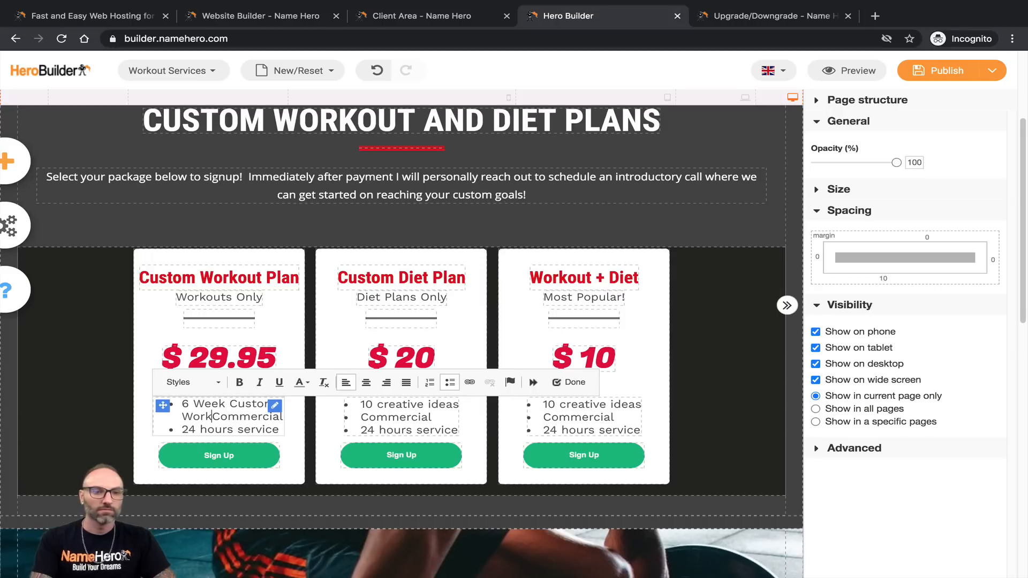
text(outs)
key(Return)
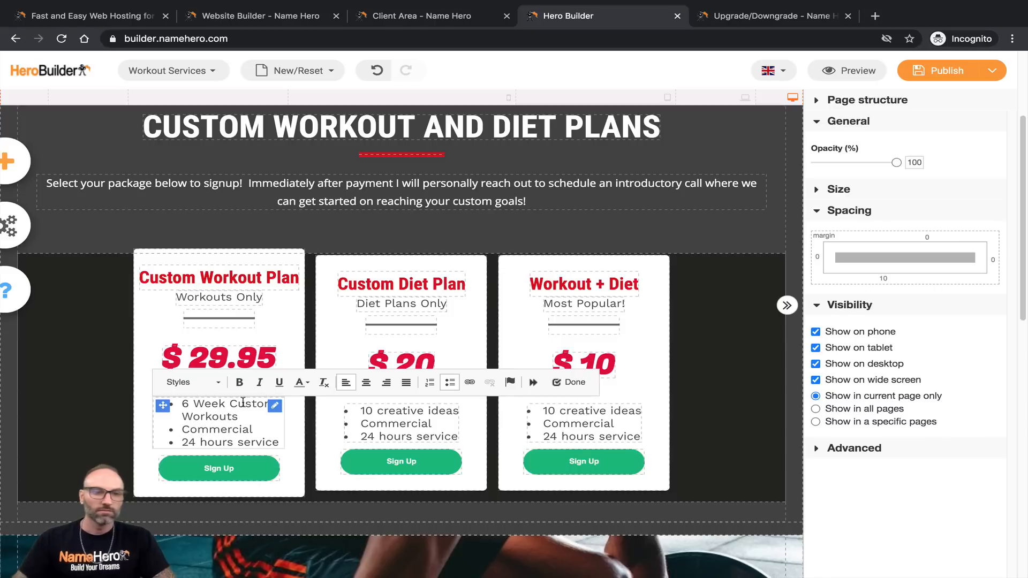
Step: Change the remaining feature lines to 'Example Videos' and 'No Equipment Necessary'
double_click(209, 429)
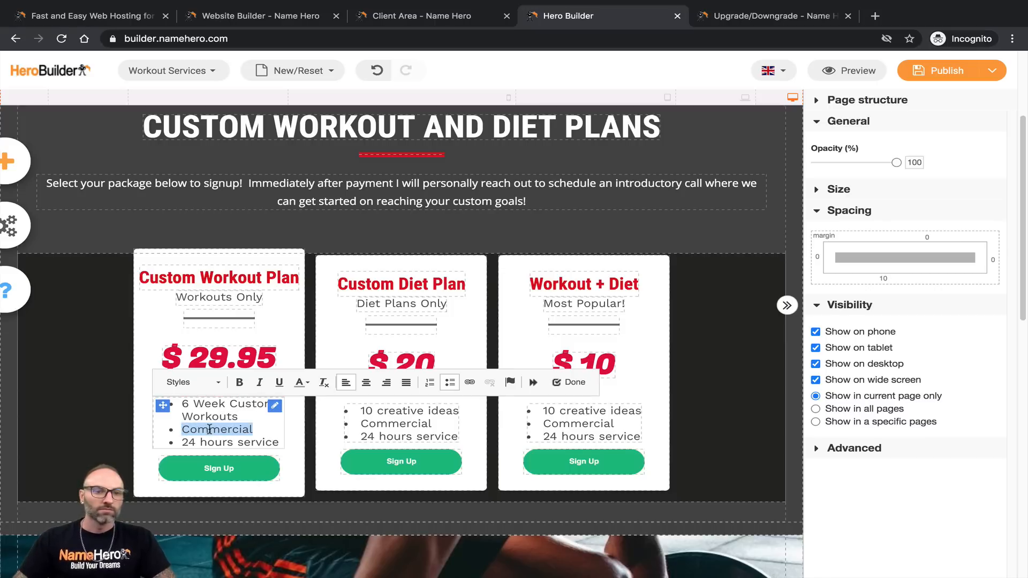
text(Example Videos P)
key(BackSpace)
key(BackSpace)
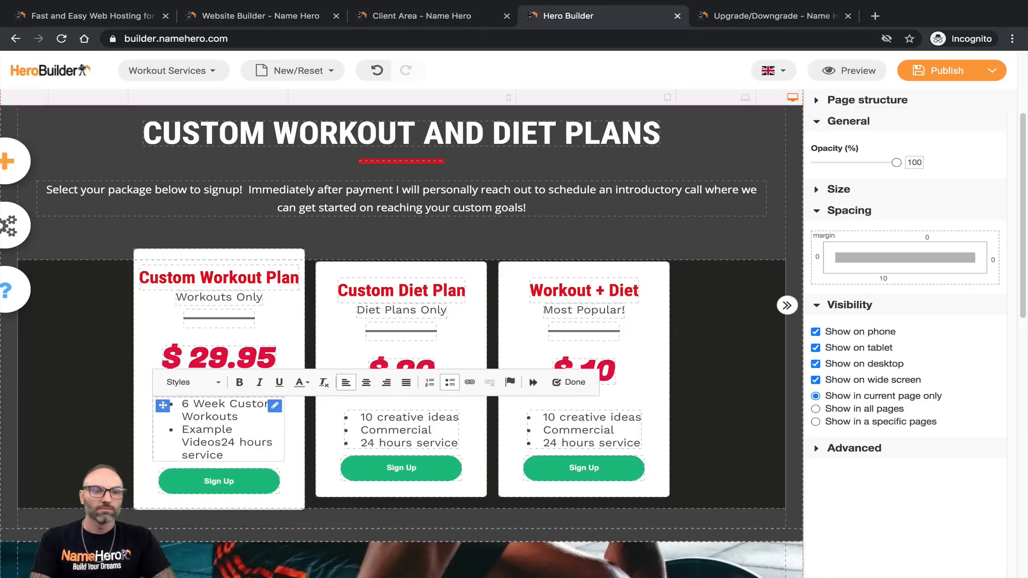
key(Return)
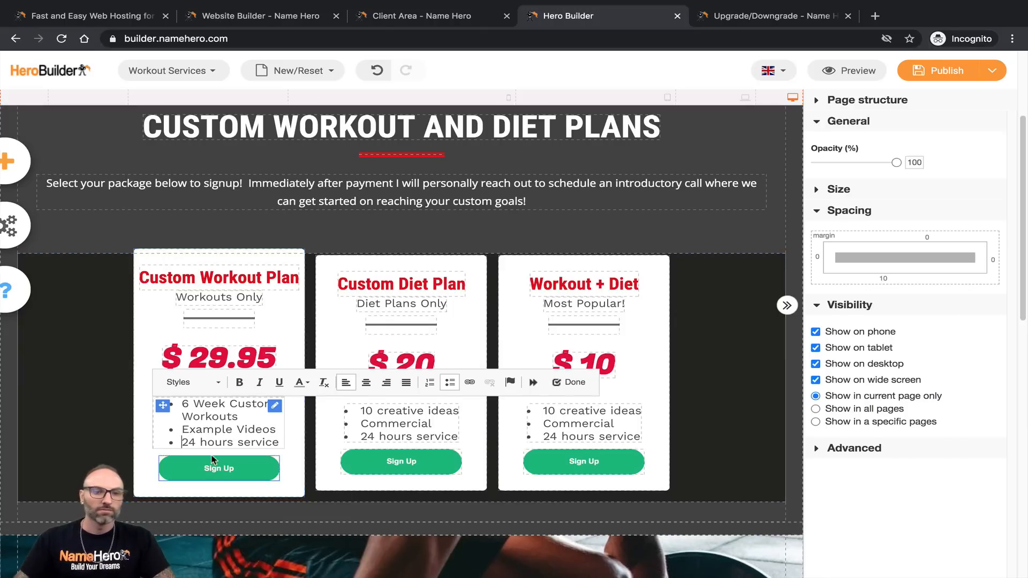
triple_click(209, 442)
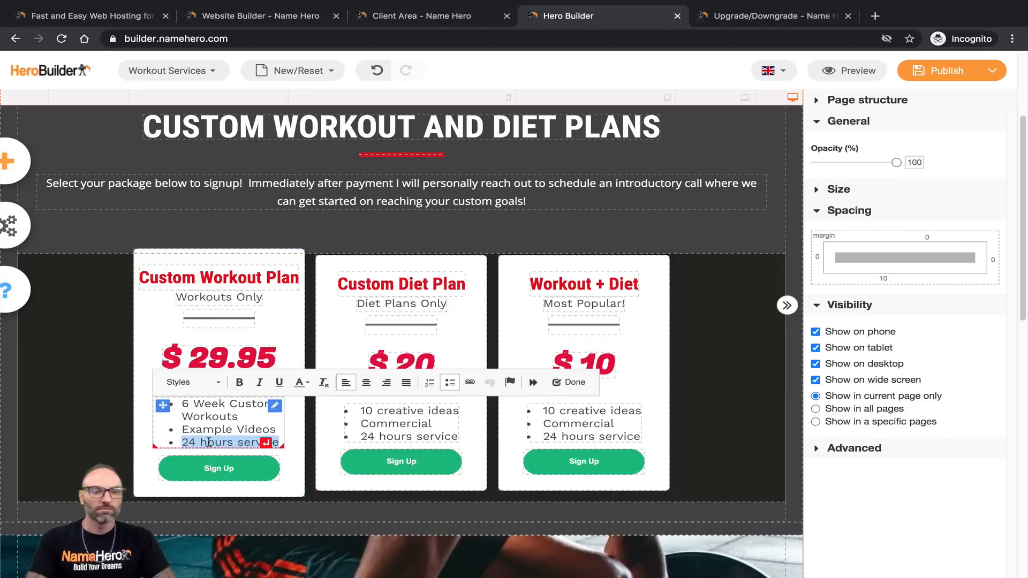
text(No Eq)
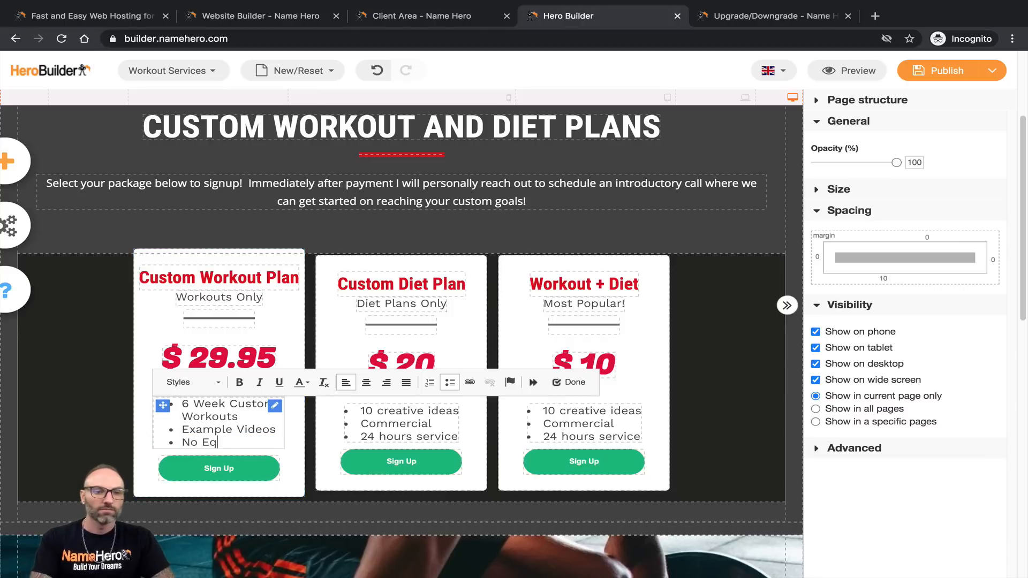
text(uipment Necessary)
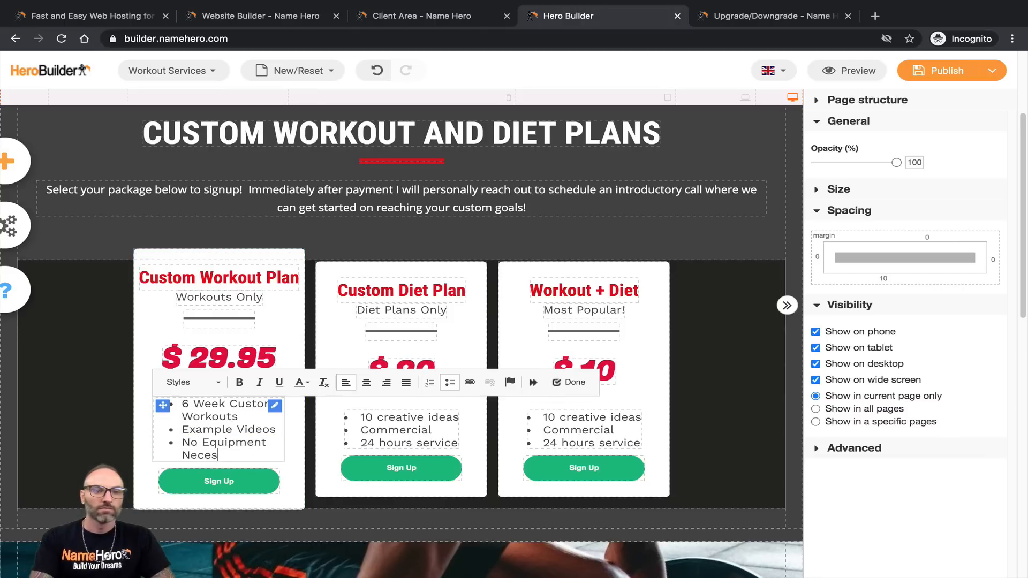
click(269, 296)
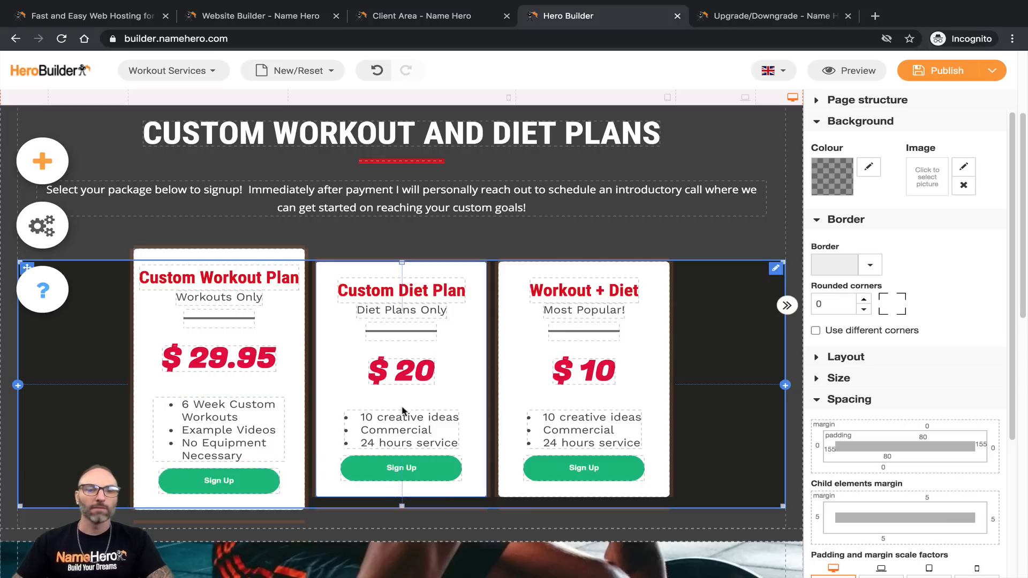
Step: Replace the Custom Diet Plan card's first feature line with '6 Week Custom Meal Plan'
double_click(423, 429)
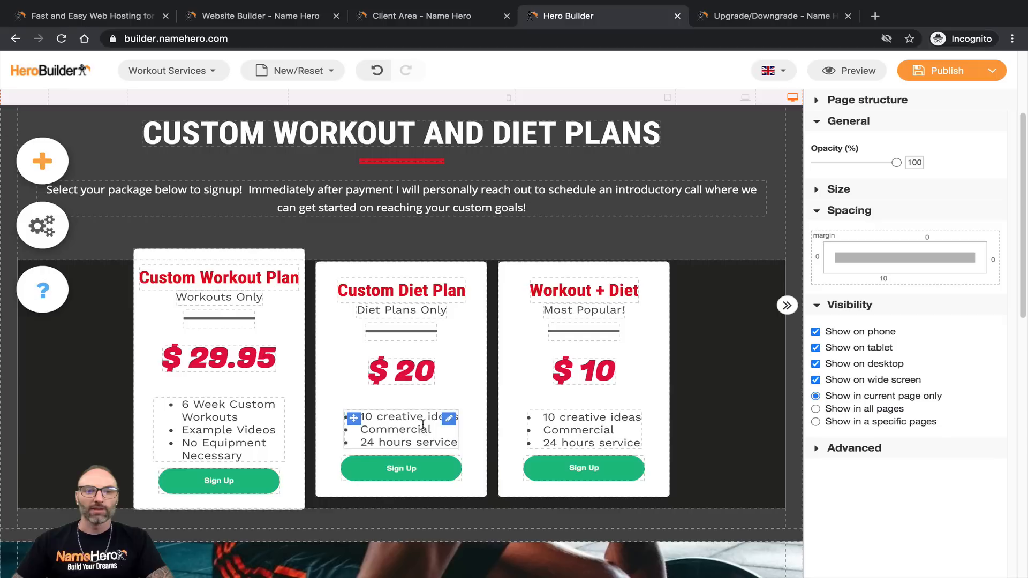
triple_click(407, 421)
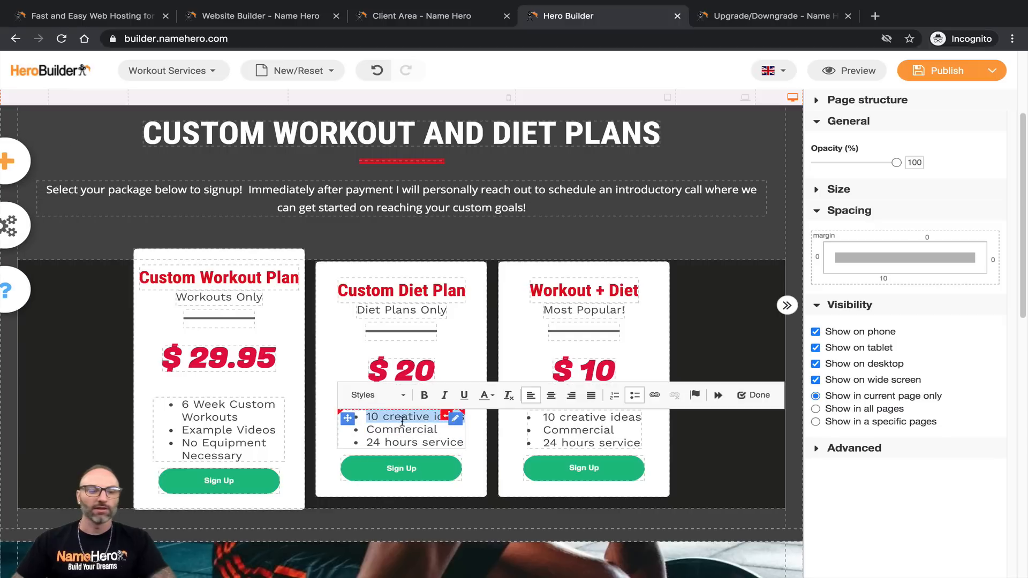
text(6 QCommerci)
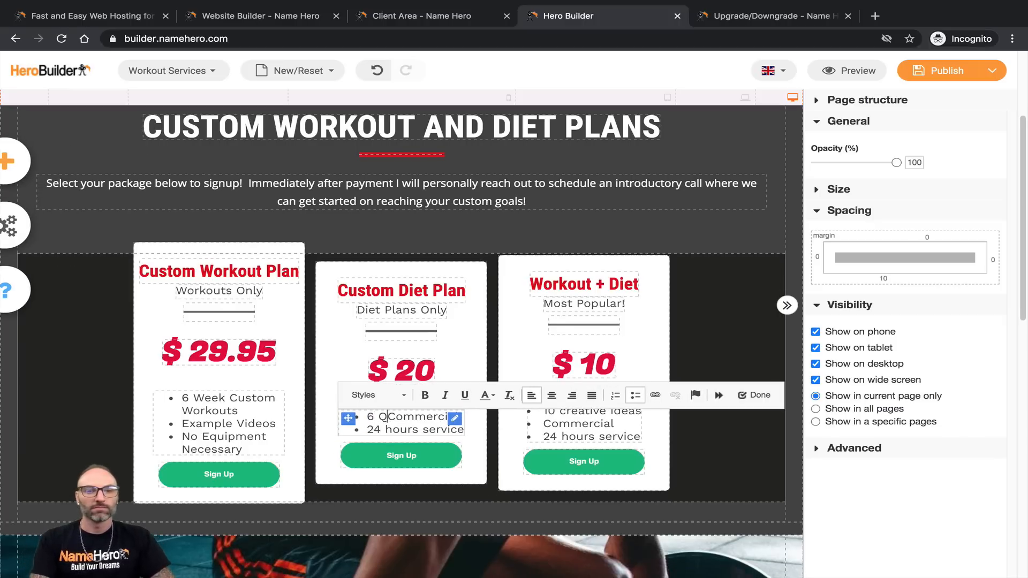
text(Week Custom Di)
key(BackSpace)
text(Meal Pl)
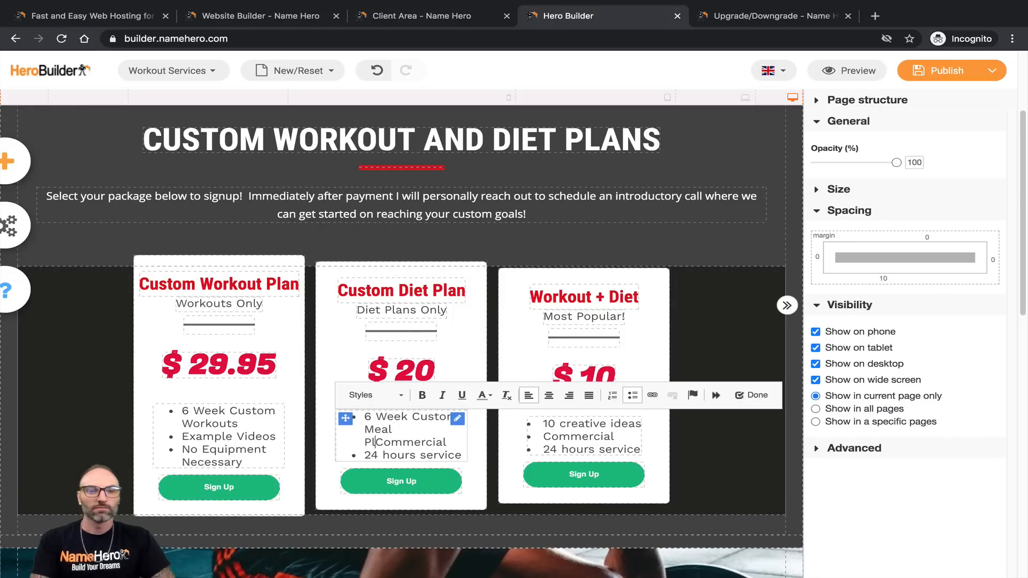
text(an)
Step: Set the other diet features to 'Grocery List' and 'Simple Meals Made in 30 min'
key(Return)
key(Delete)
key(Delete)
key(Delete)
key(Delete)
key(Delete)
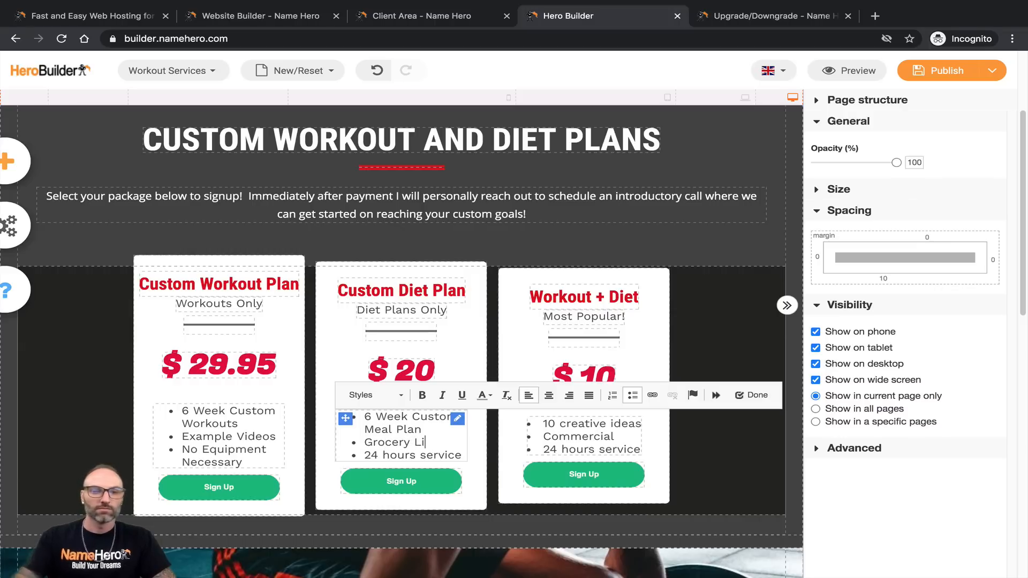
text(st)
triple_click(383, 454)
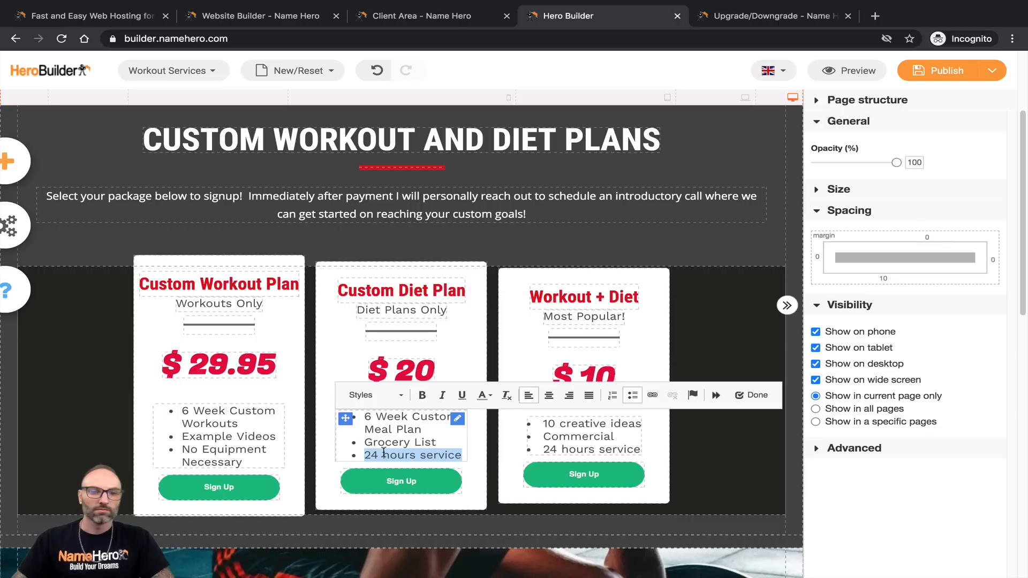
text(Simple)
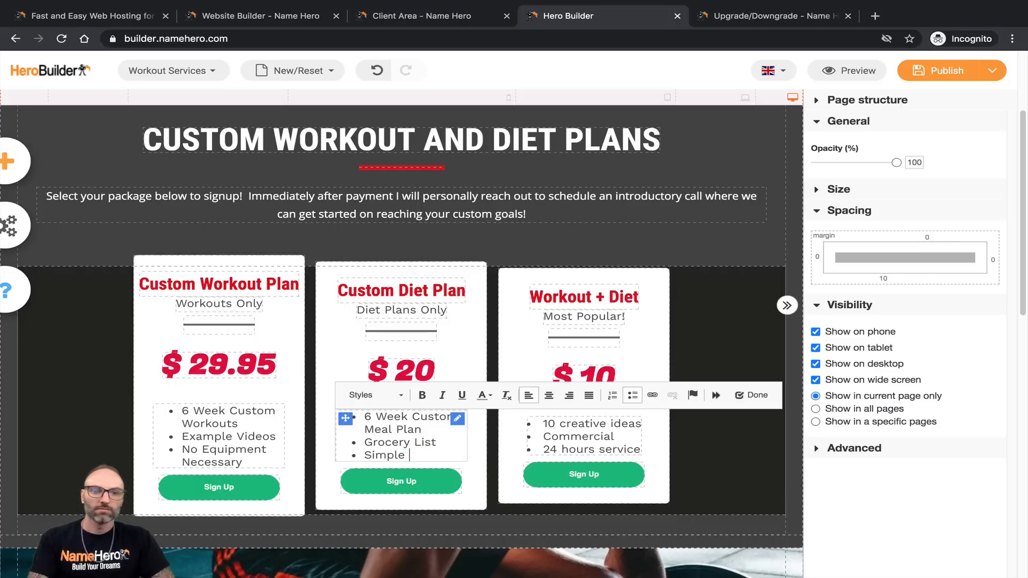
text( Meals Made in 30 min)
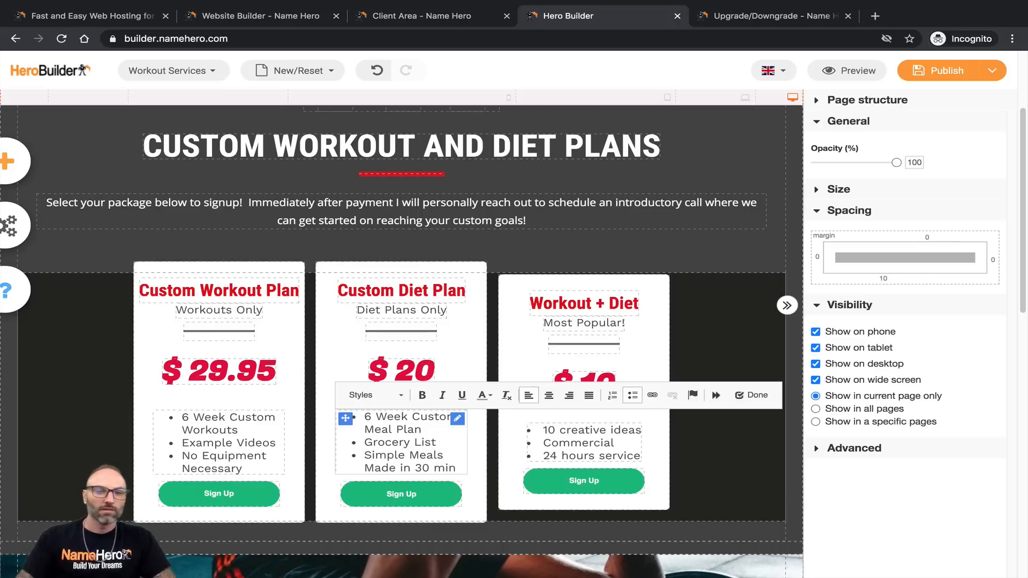
click(191, 456)
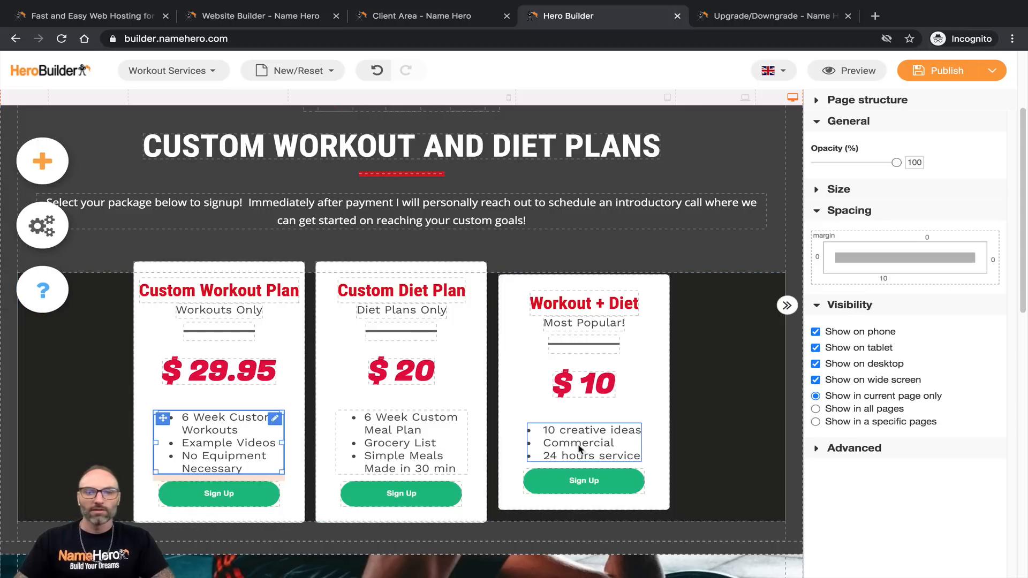
click(580, 448)
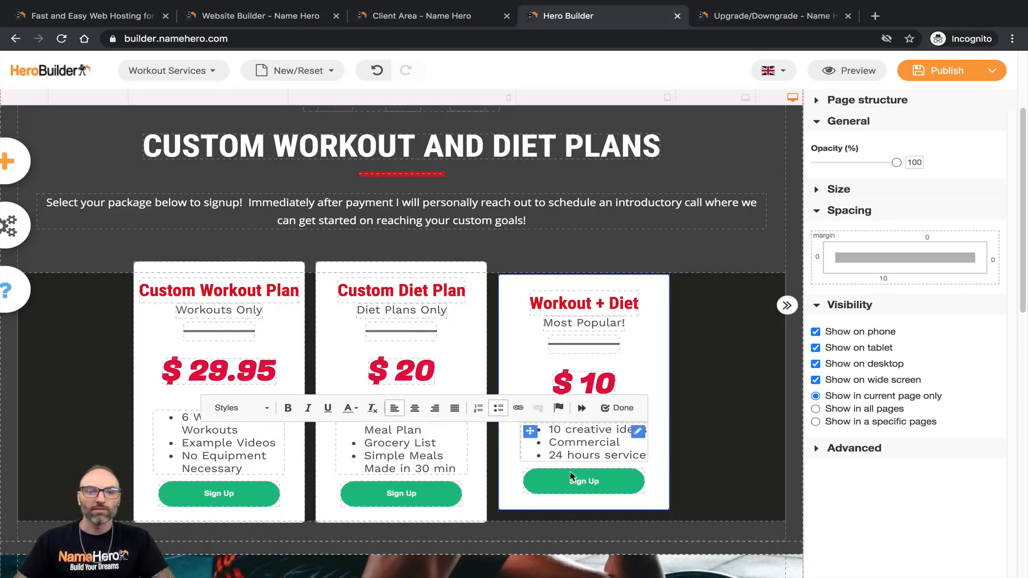
Step: Replace the Workout + Diet card's first feature line with '6 Weeks Diet and Workout Plans'
triple_click(608, 454)
click(609, 452)
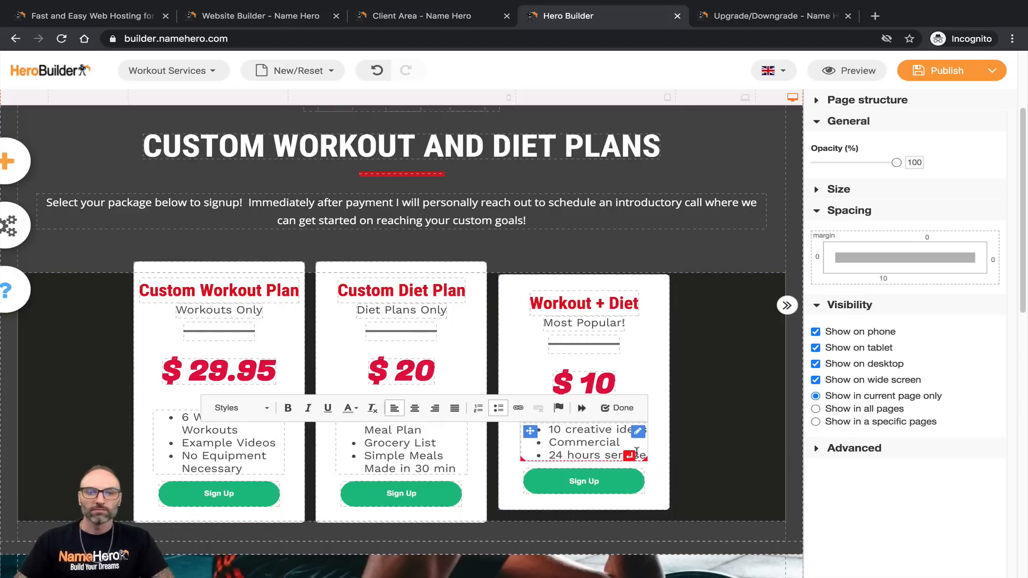
triple_click(571, 432)
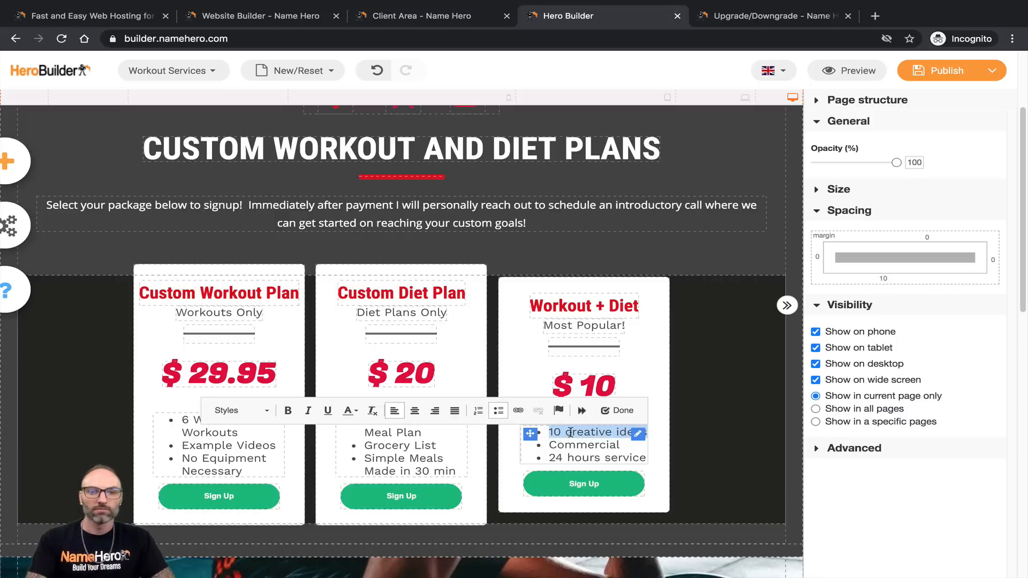
key(BackSpace)
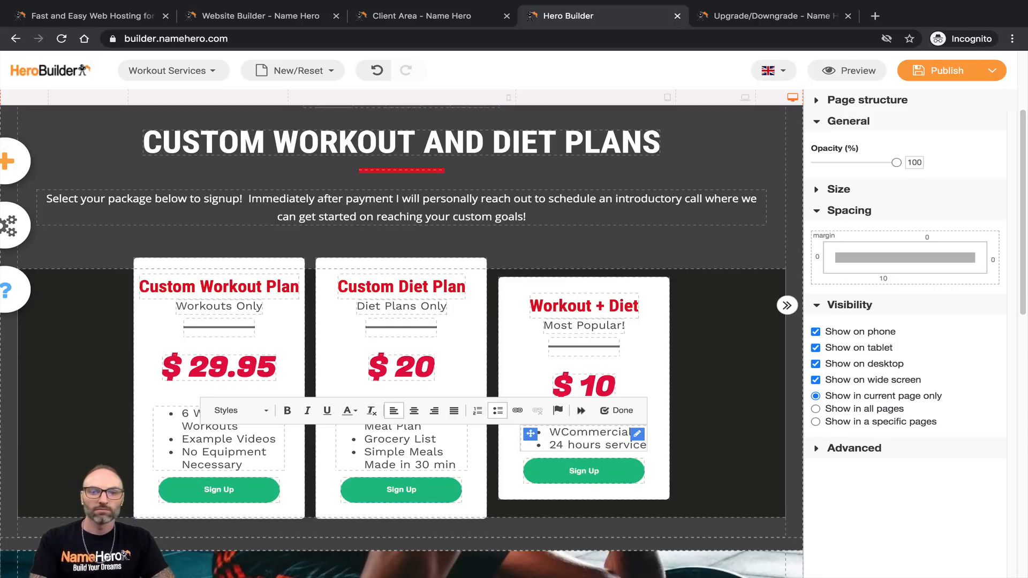
text(6 Weeks Die)
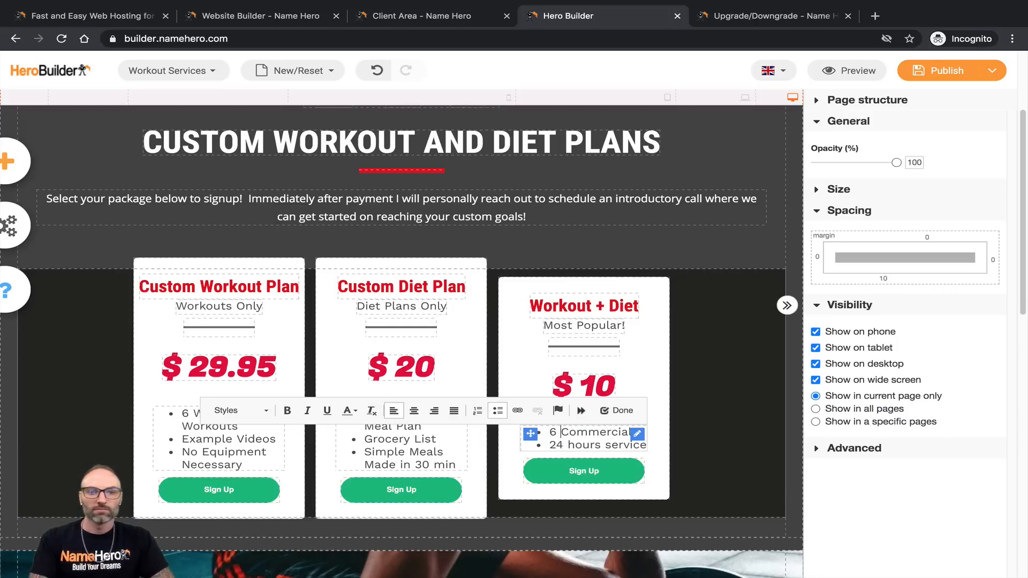
text(t and Work)
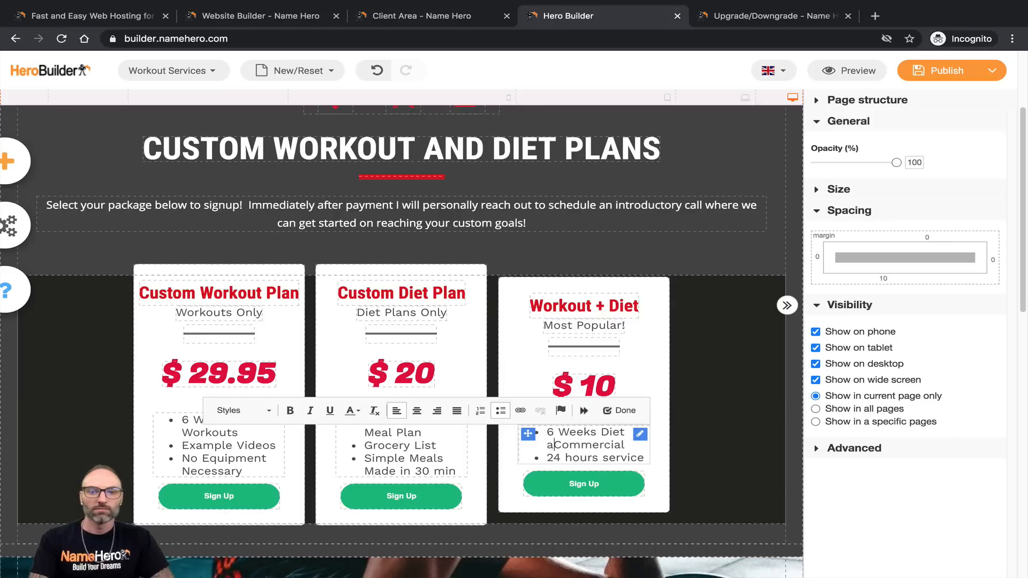
text(out Plans)
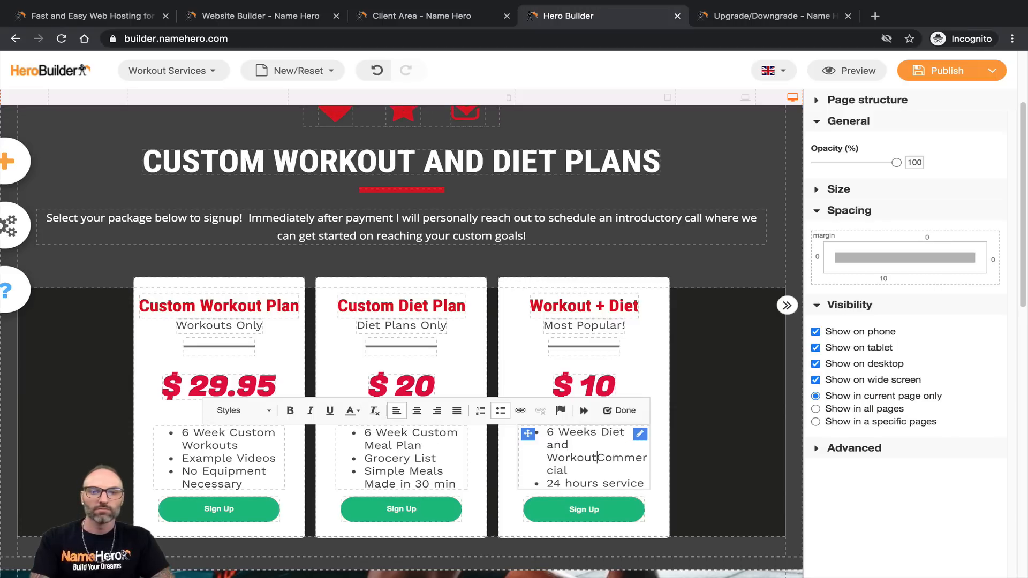
key(Return)
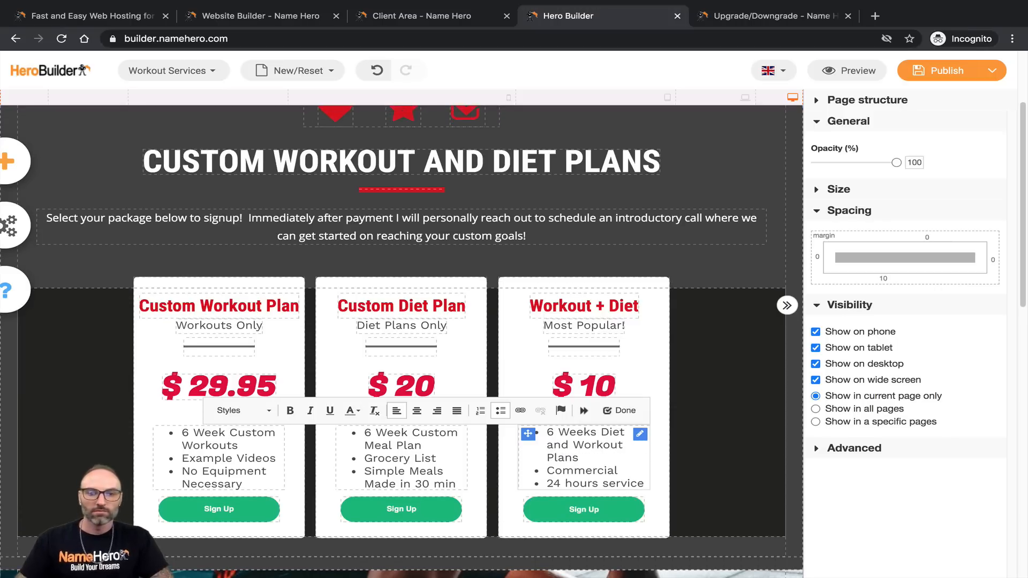
Step: Change the remaining Workout + Diet bullets to 'Best Value' and 'Custom To You'
double_click(565, 469)
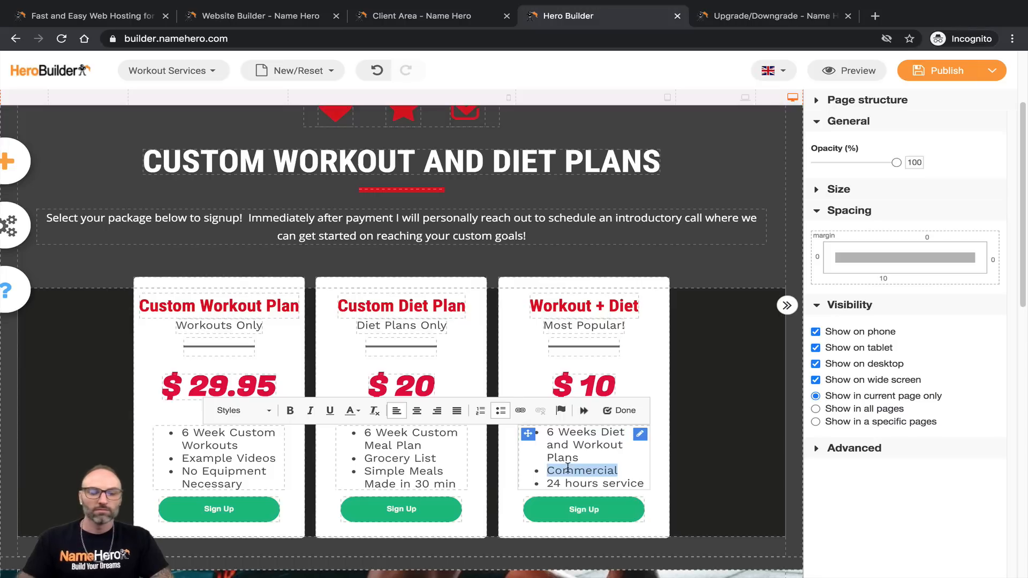
text(Best Value)
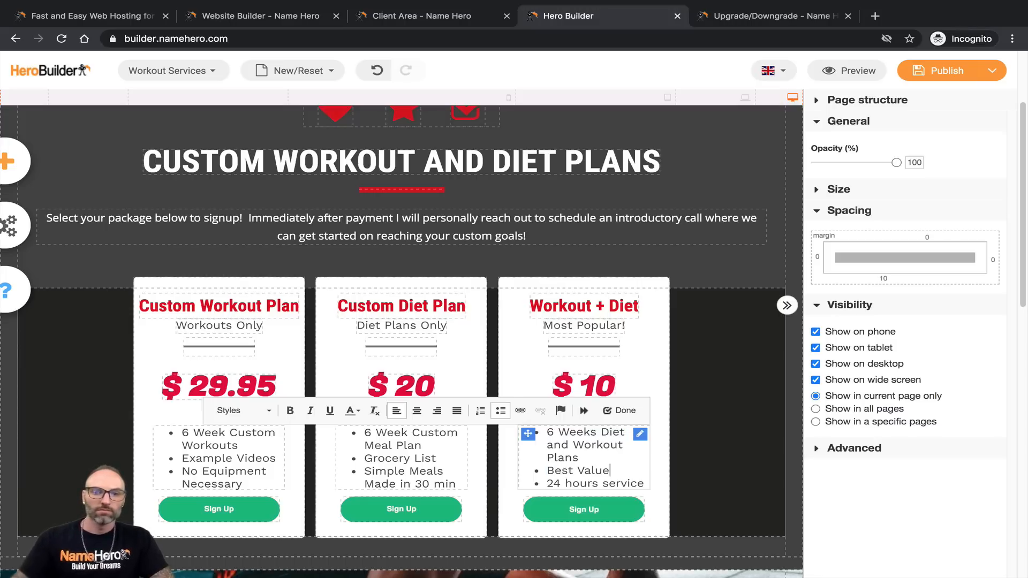
triple_click(571, 477)
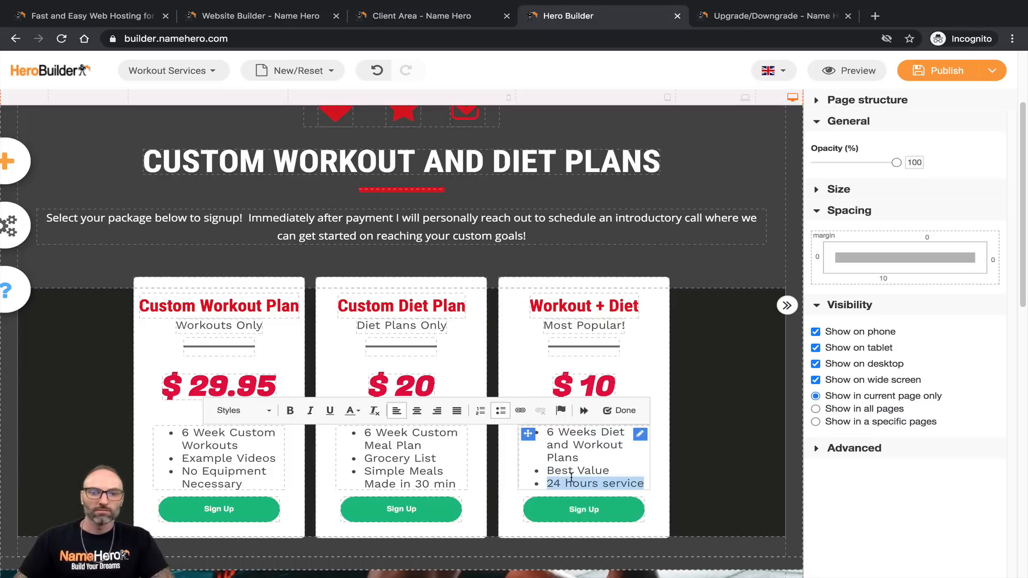
text(Custom To You)
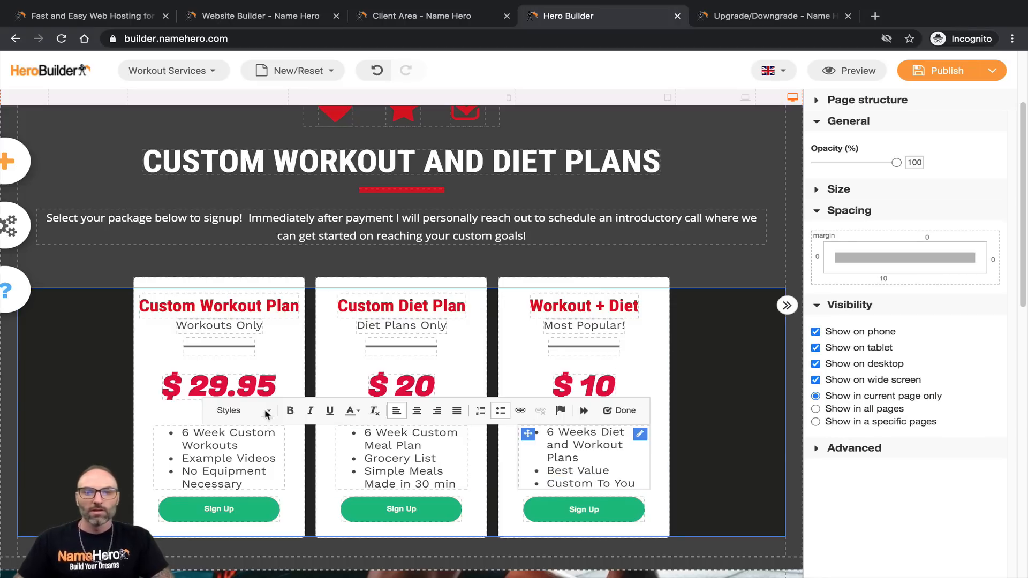
click(265, 457)
click(233, 457)
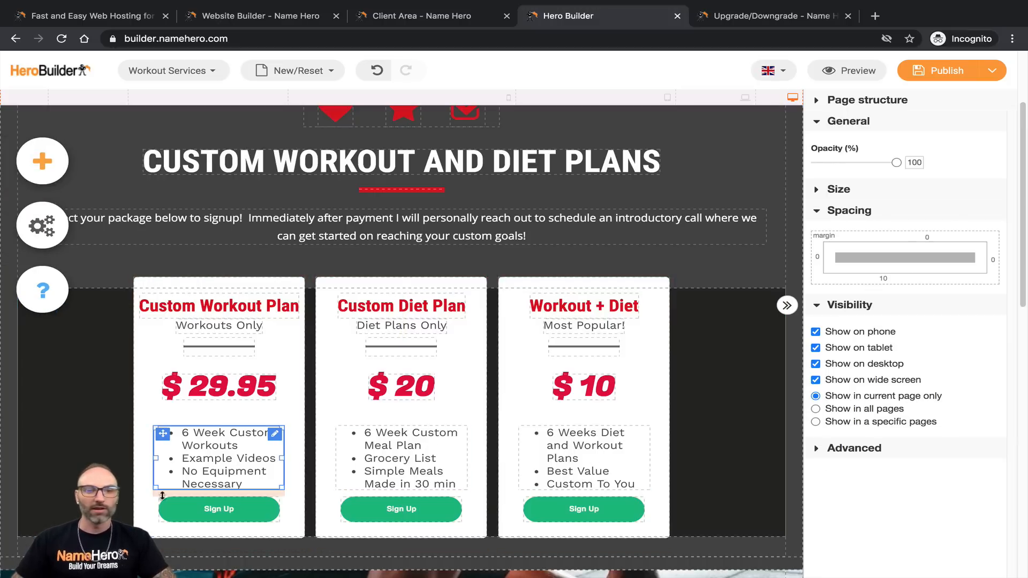
Step: Give the first card's Sign Up button the recent red background
click(184, 508)
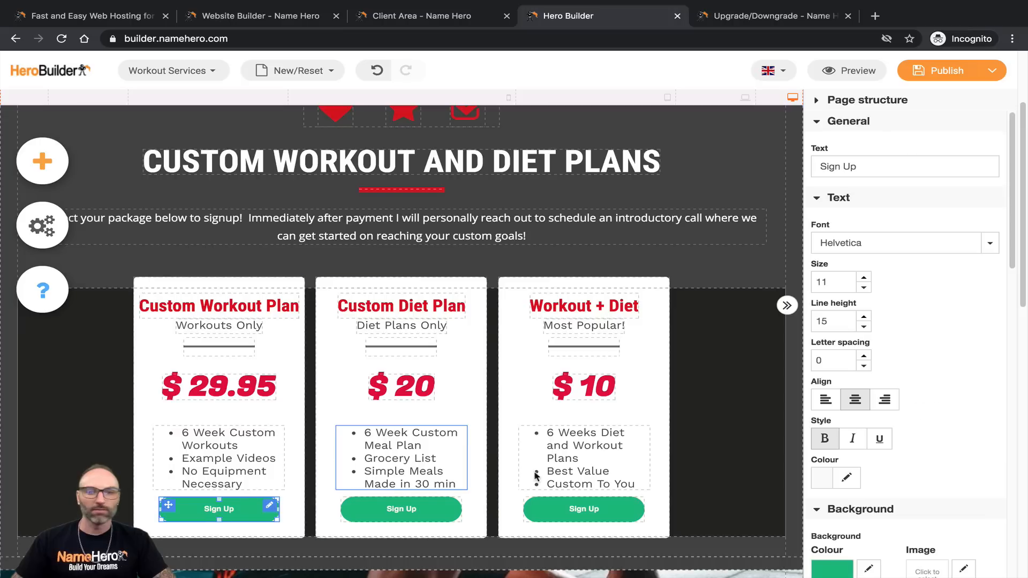
scroll(905, 321, down, 2)
click(869, 477)
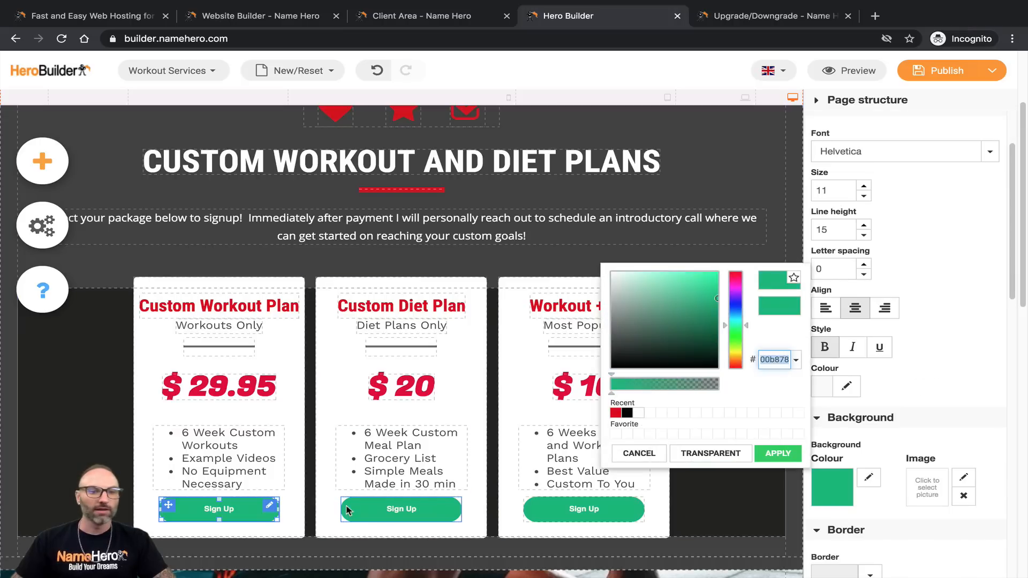
click(616, 413)
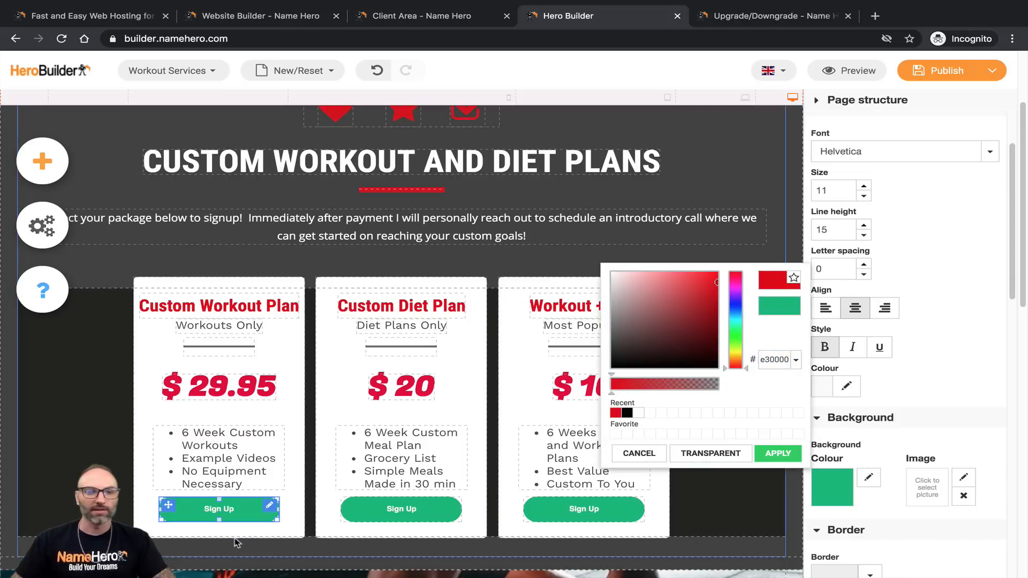
click(777, 455)
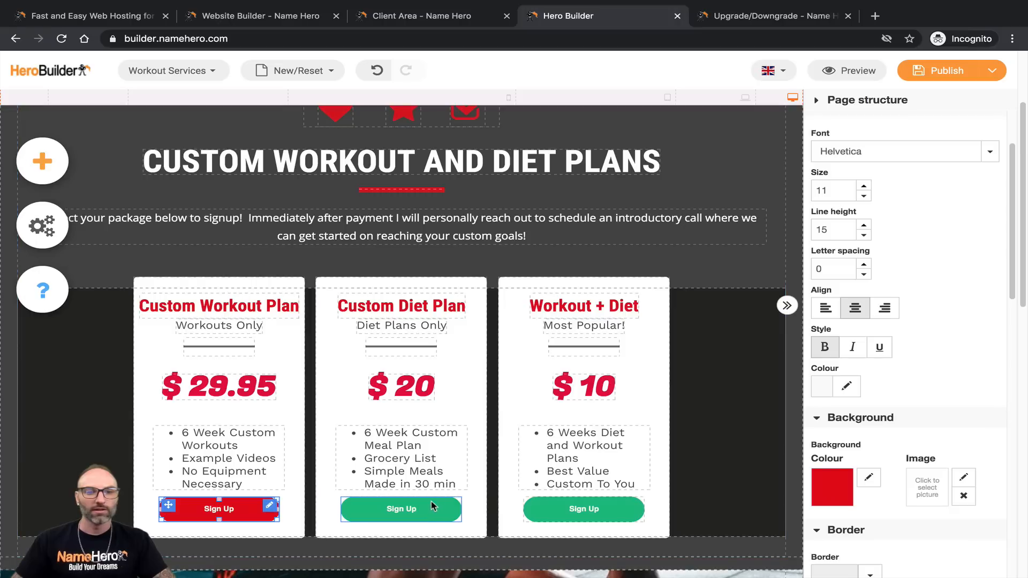
Step: Set the first Sign Up button's hover to red background, black underlined text
scroll(870, 493, down, 7)
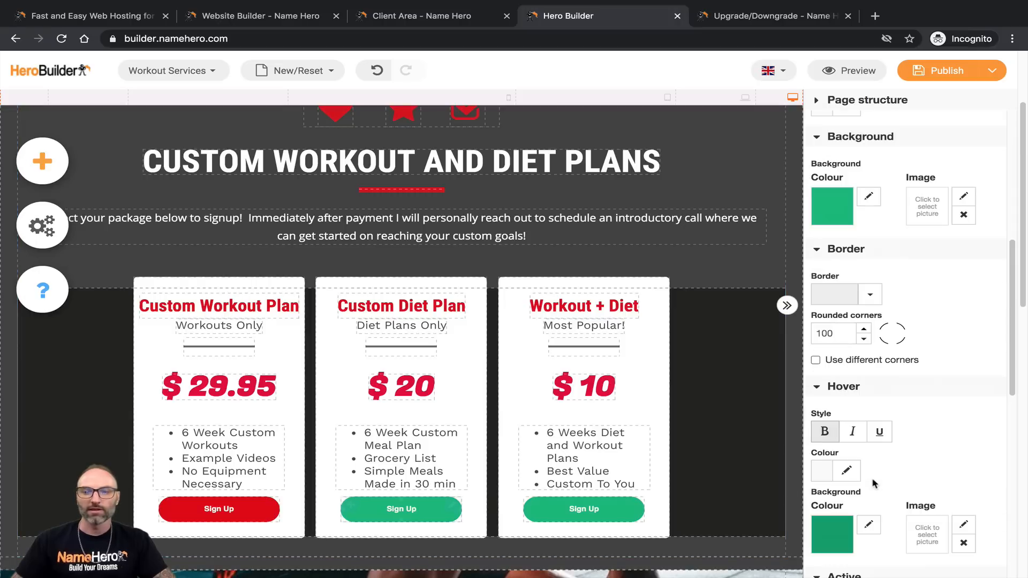
scroll(872, 473, down, 2)
click(255, 517)
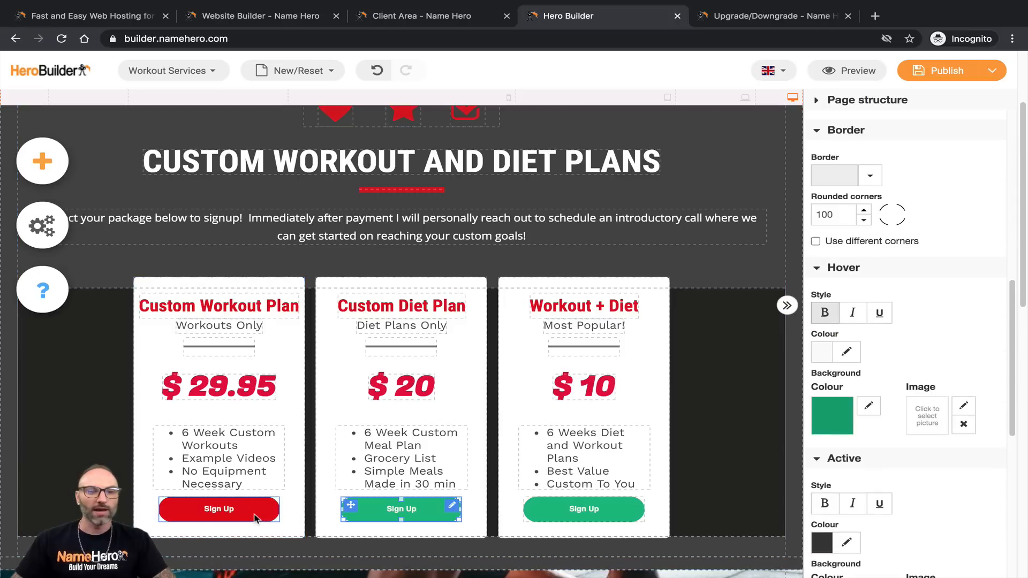
scroll(877, 378, down, 8)
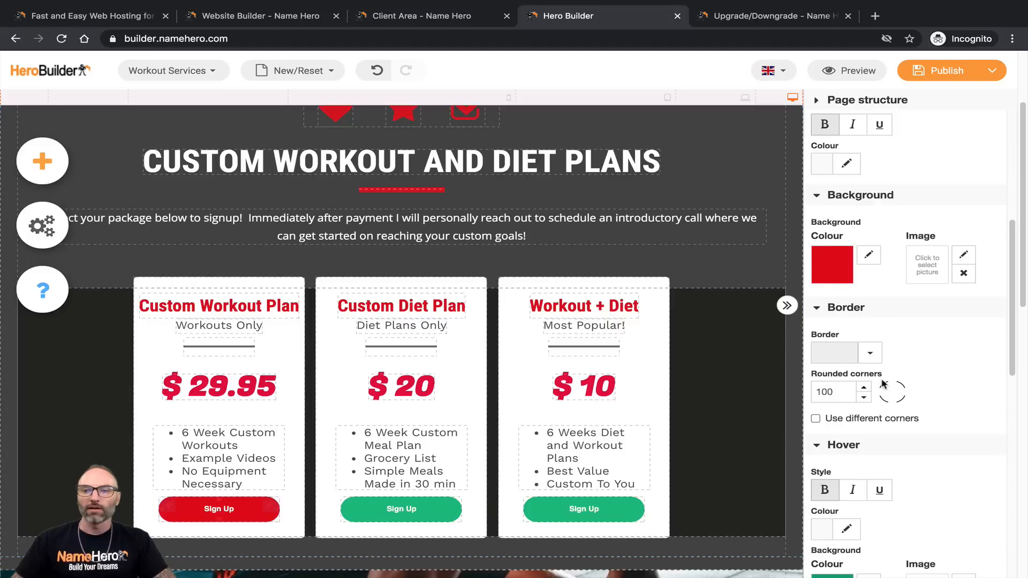
click(849, 375)
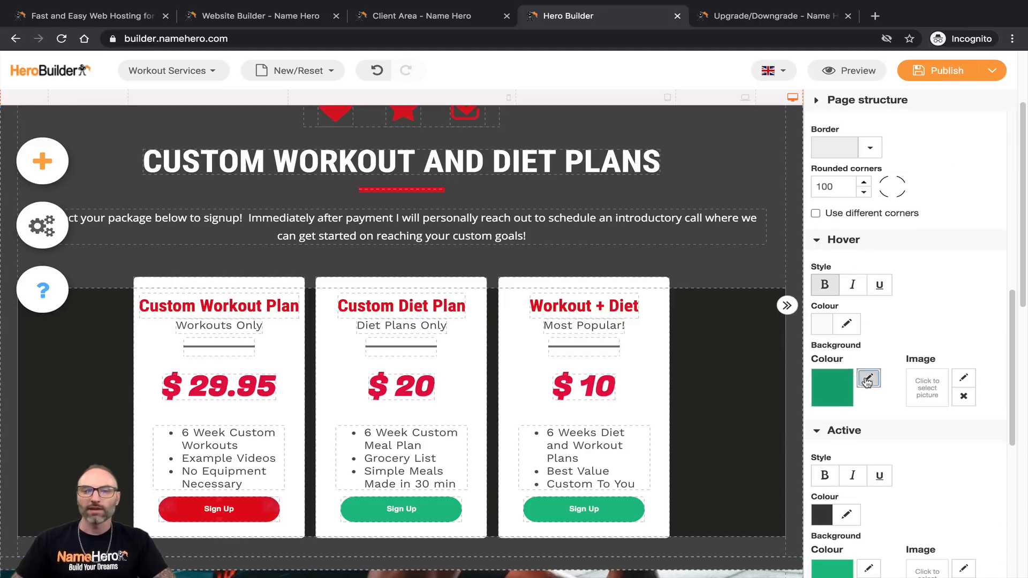
click(615, 313)
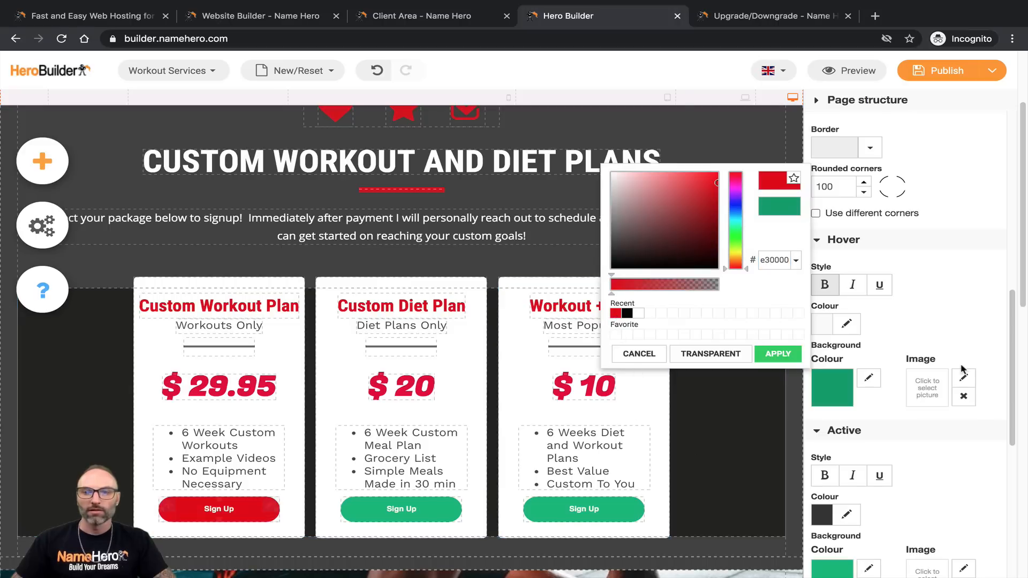
click(794, 356)
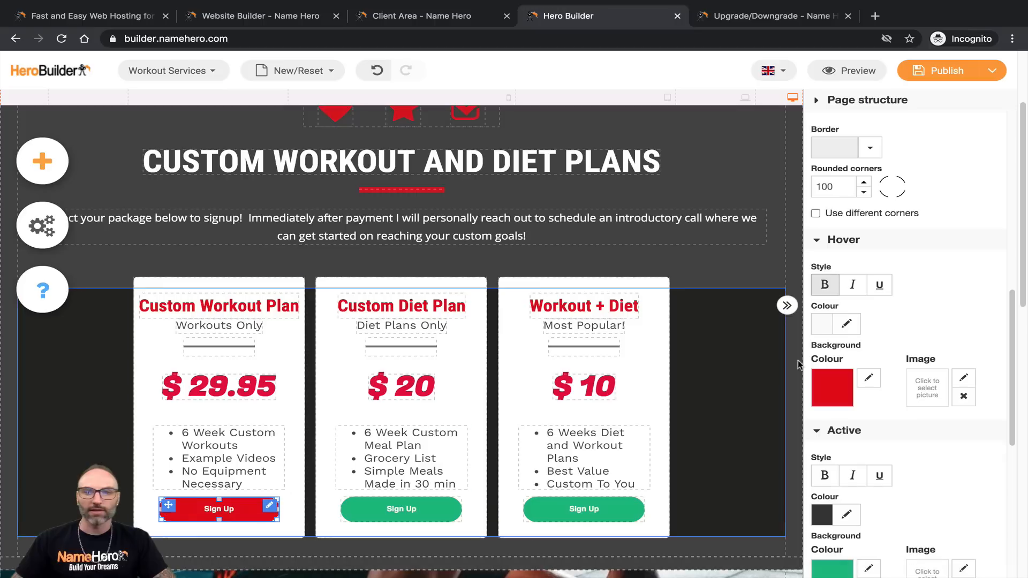
click(856, 333)
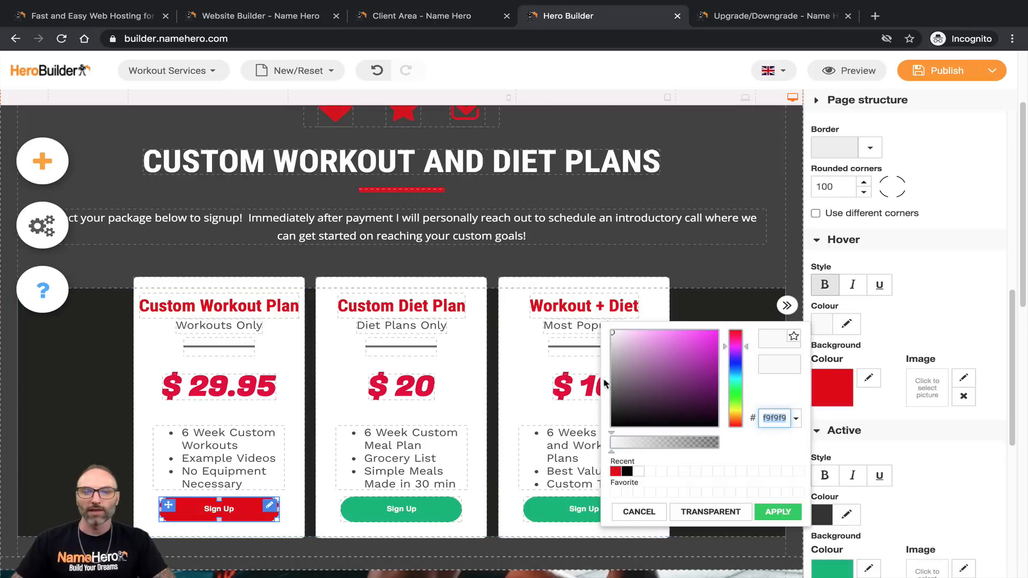
click(627, 472)
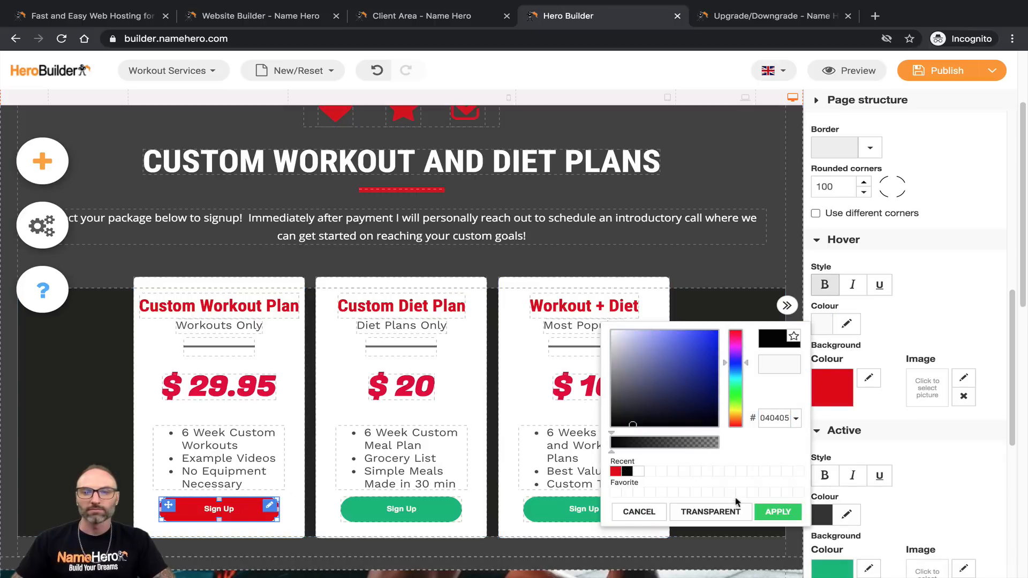
click(777, 511)
click(880, 288)
Step: Set the first Sign Up button's active-state background to red
scroll(873, 375, down, 2)
click(868, 491)
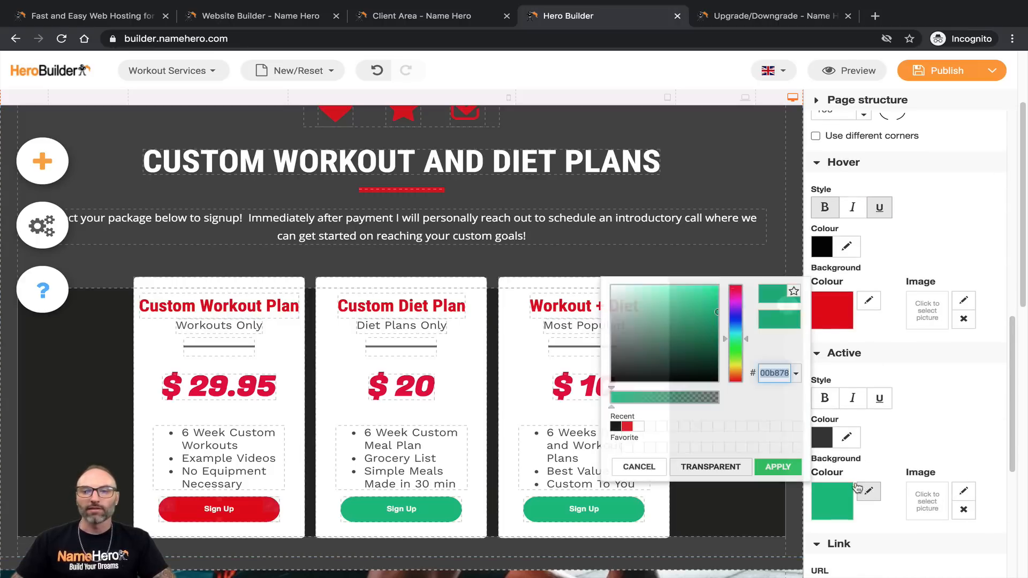
click(625, 426)
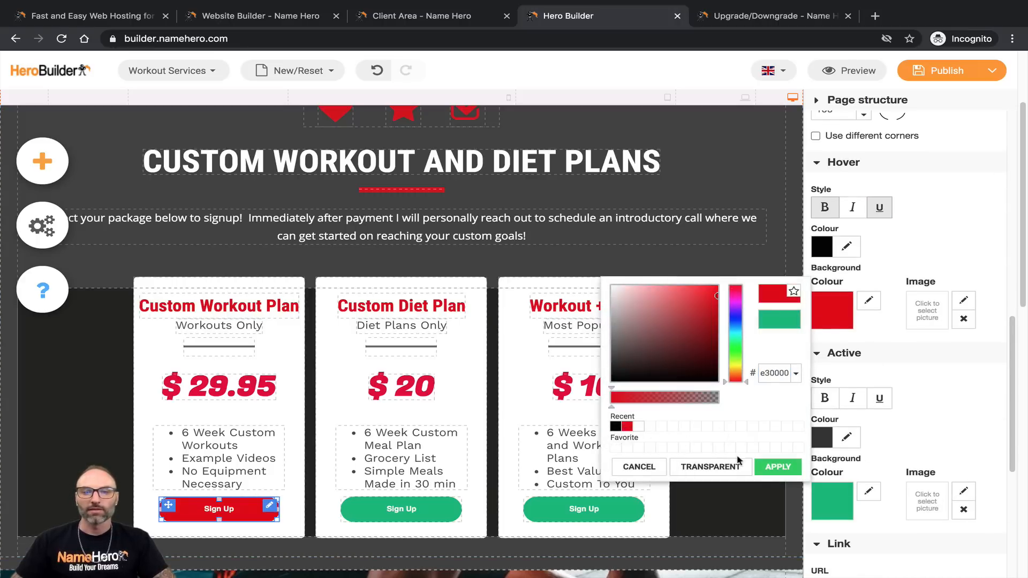
click(778, 466)
scroll(902, 397, down, 3)
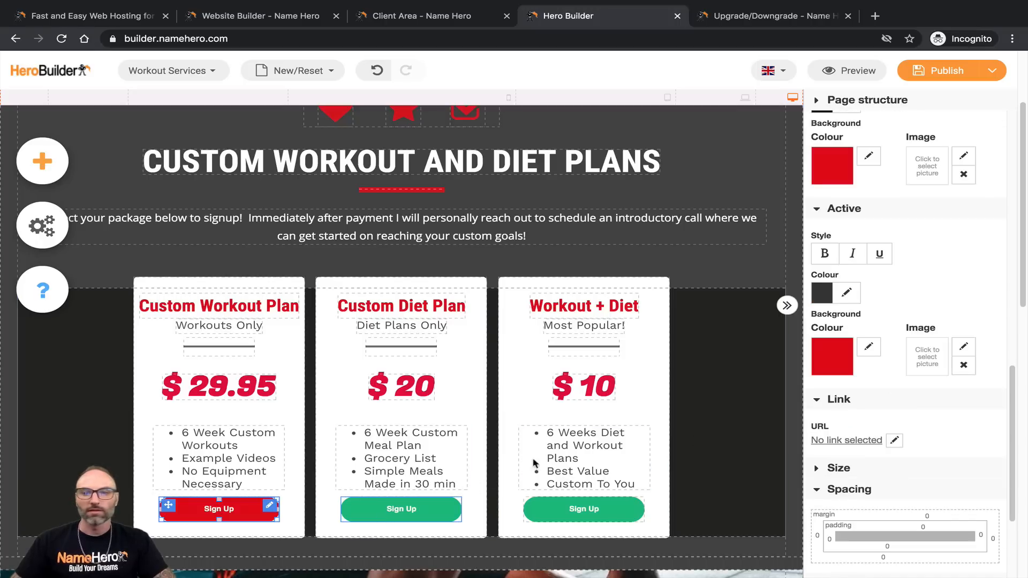
Step: Give the middle card's Sign Up button the recent red background
click(402, 512)
scroll(889, 428, down, 5)
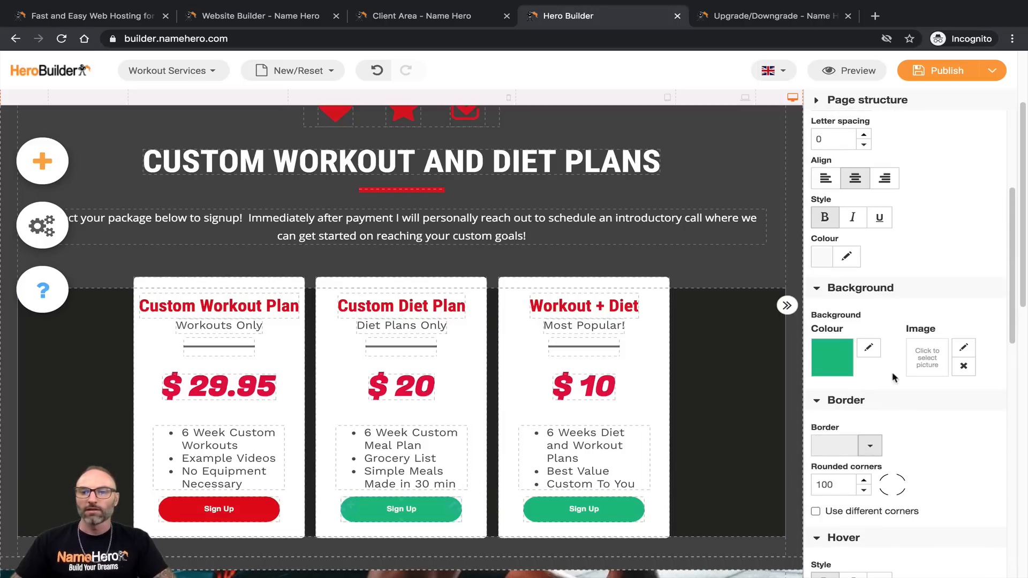
click(850, 374)
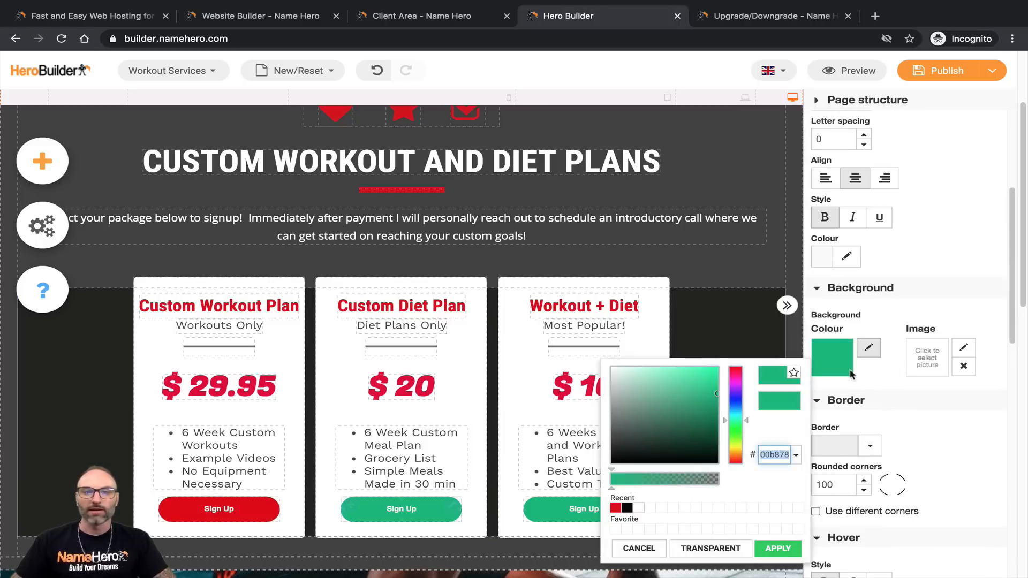
click(616, 507)
click(980, 262)
Step: Set the middle Sign Up button's hover to red background, black underlined text
scroll(929, 349, down, 4)
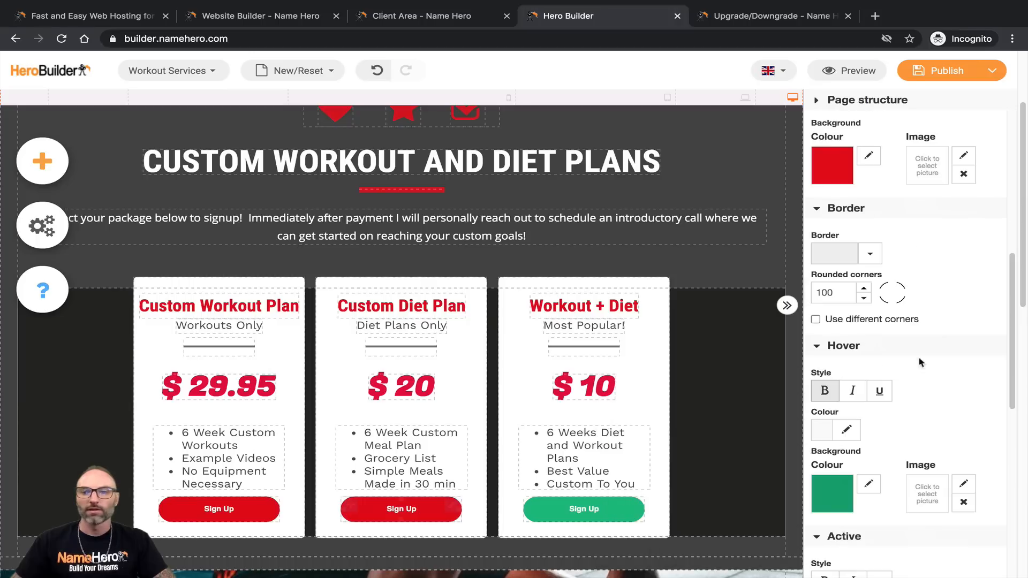
click(867, 485)
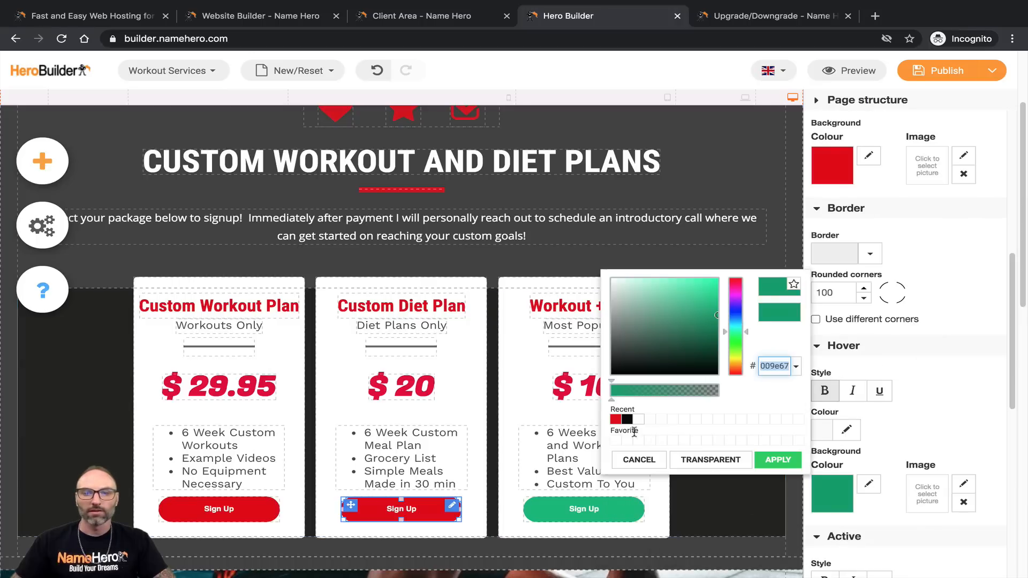
click(615, 421)
click(778, 459)
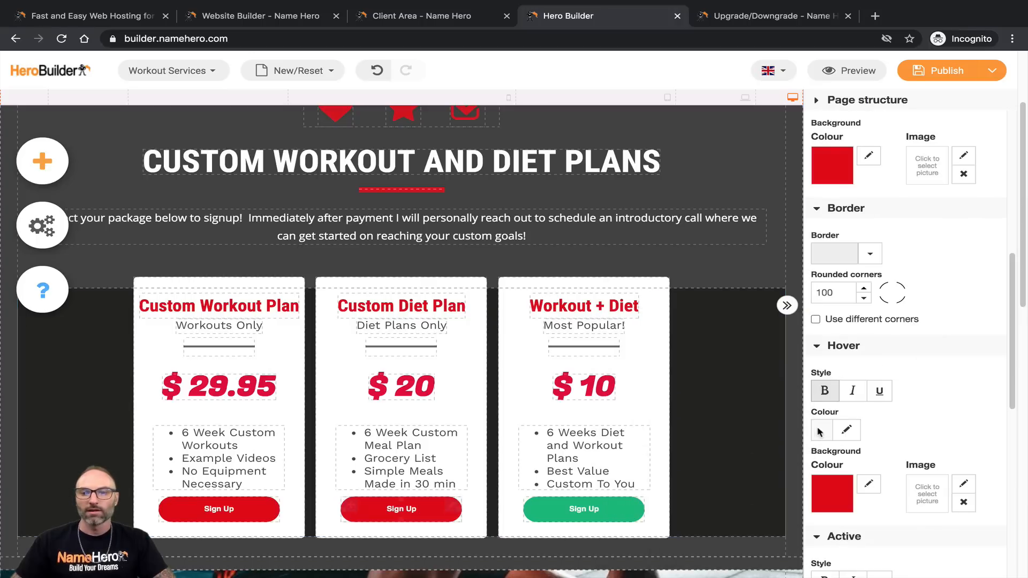
click(847, 431)
click(627, 350)
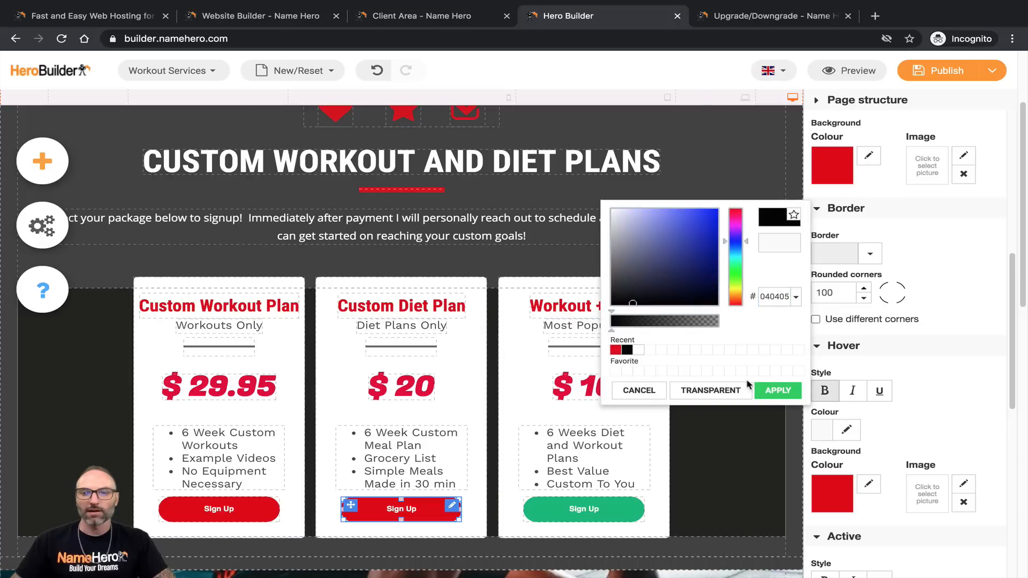
click(779, 391)
click(879, 390)
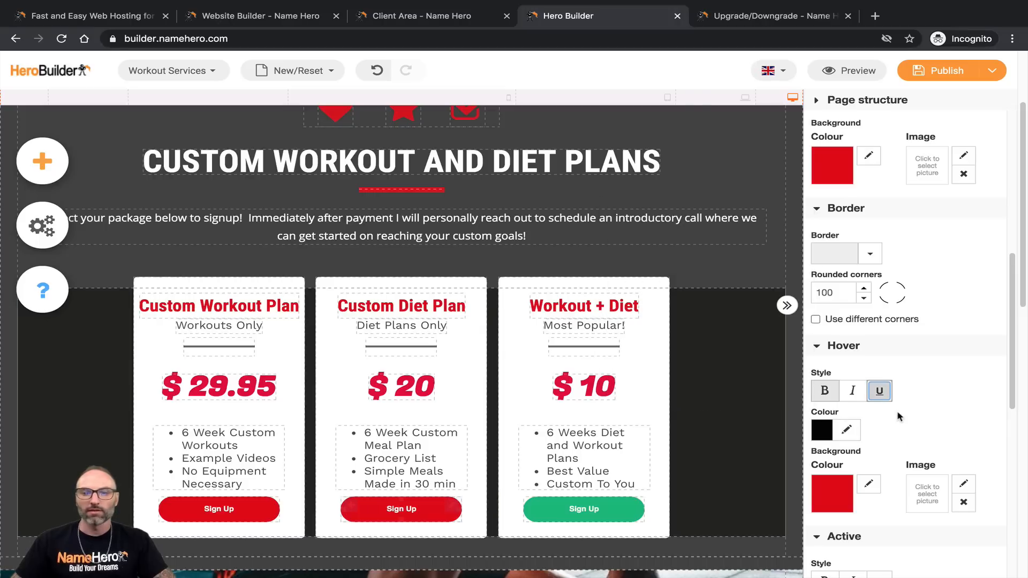
Step: Set the middle Sign Up button's active-state background to red
scroll(902, 431, down, 3)
scroll(902, 431, down, 3)
click(868, 386)
click(626, 322)
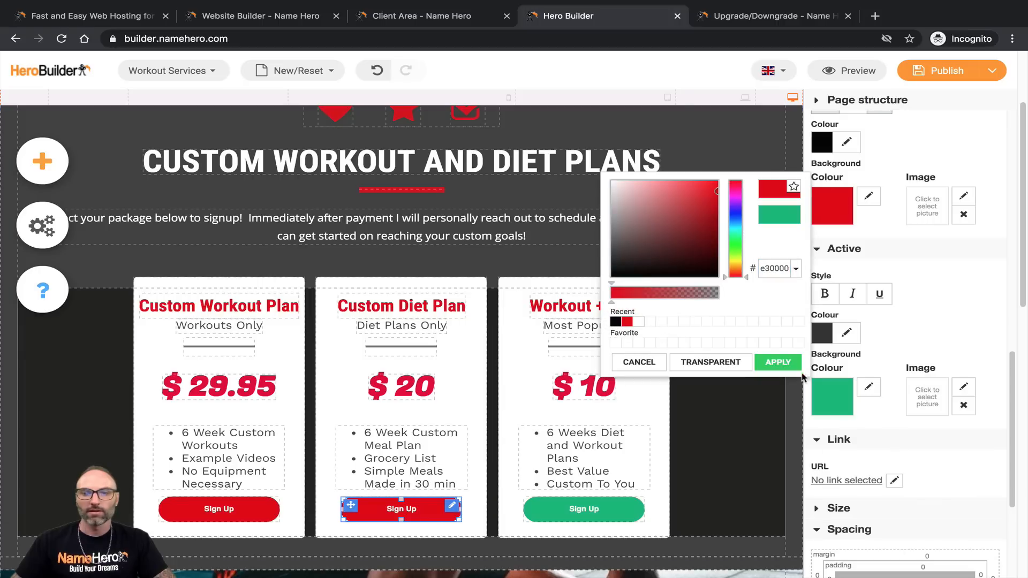
click(778, 362)
scroll(875, 429, down, 2)
scroll(872, 442, down, 1)
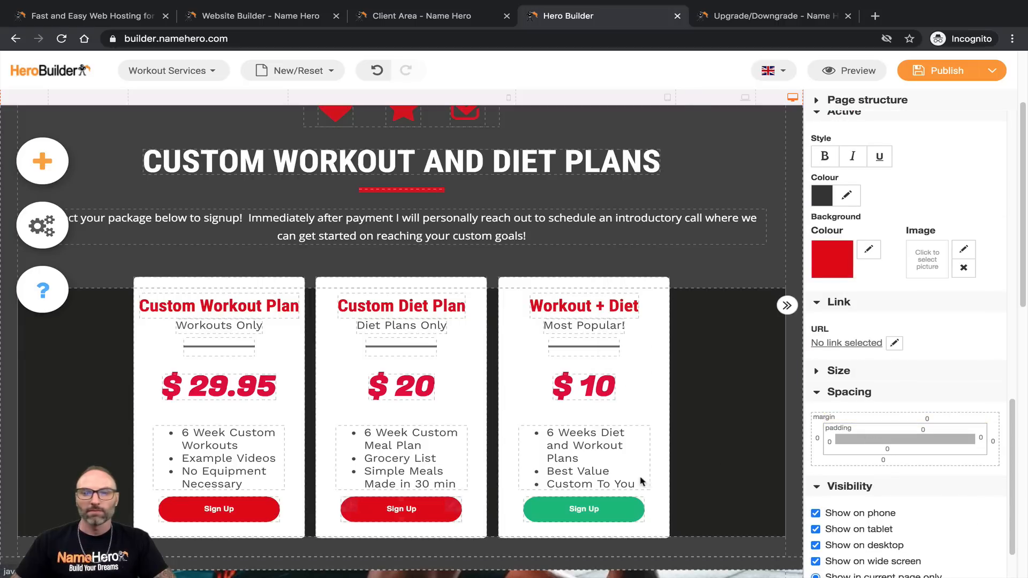
Step: Change the third card's green Sign Up button background to red
click(632, 506)
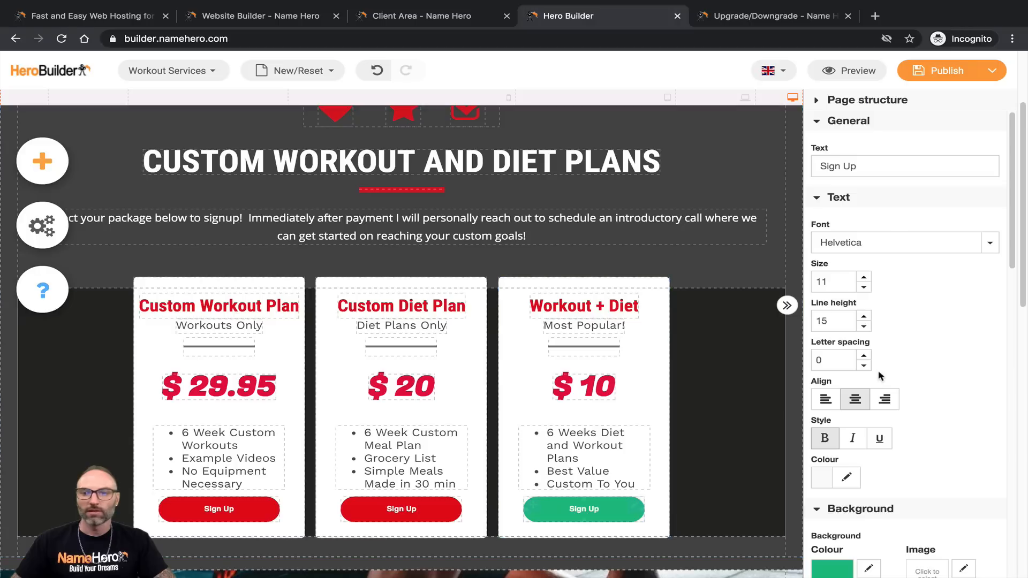
scroll(878, 369, down, 5)
click(840, 411)
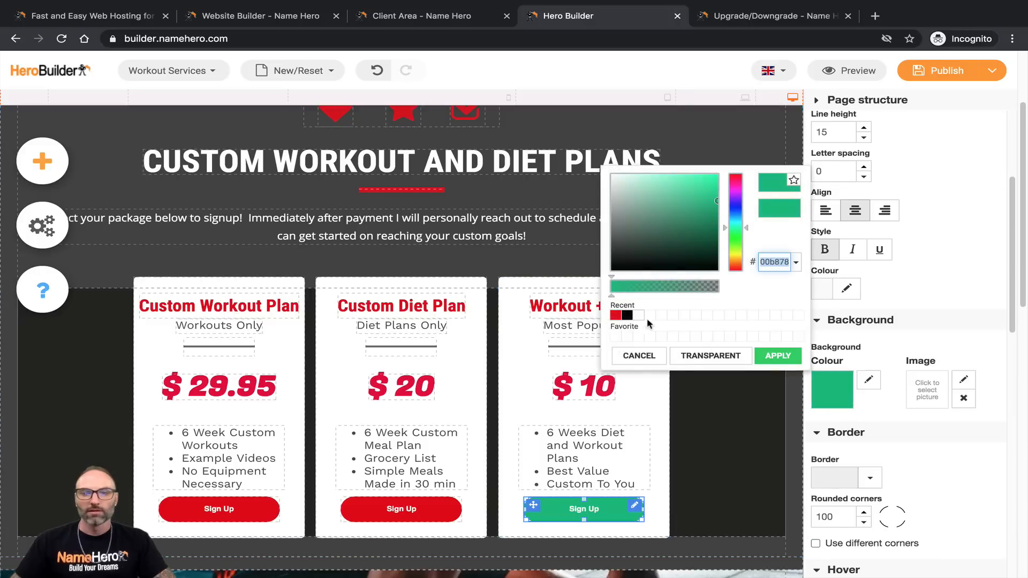
click(616, 317)
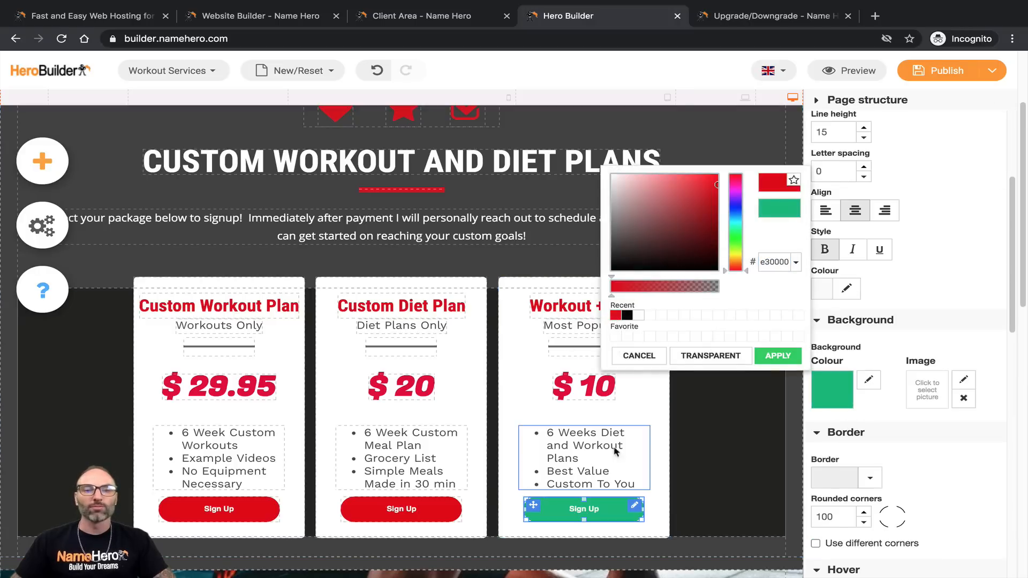
click(776, 356)
scroll(921, 393, down, 4)
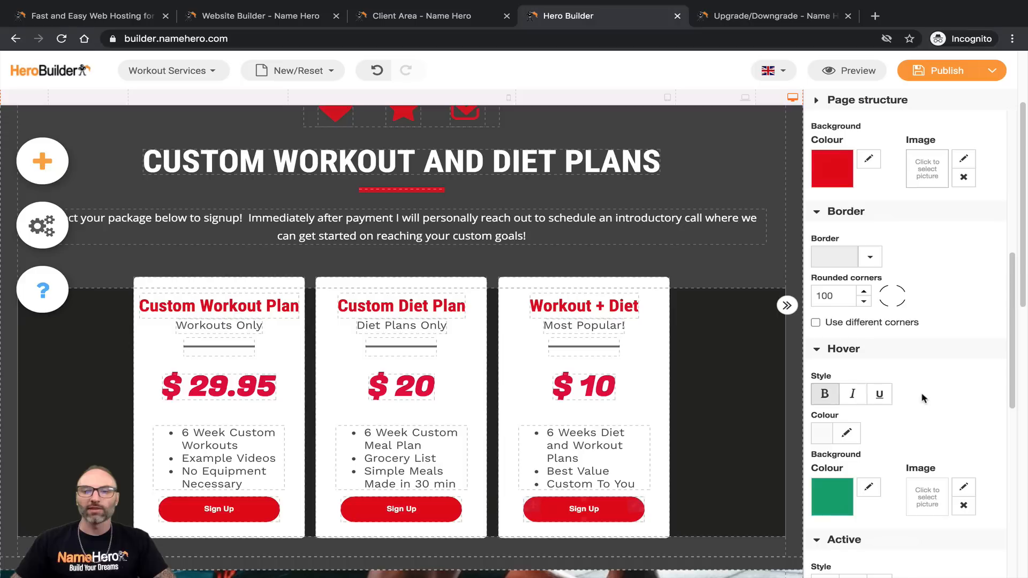
Step: Set the third Sign Up button's hover to red background with black text
click(867, 485)
click(615, 421)
click(777, 460)
click(847, 431)
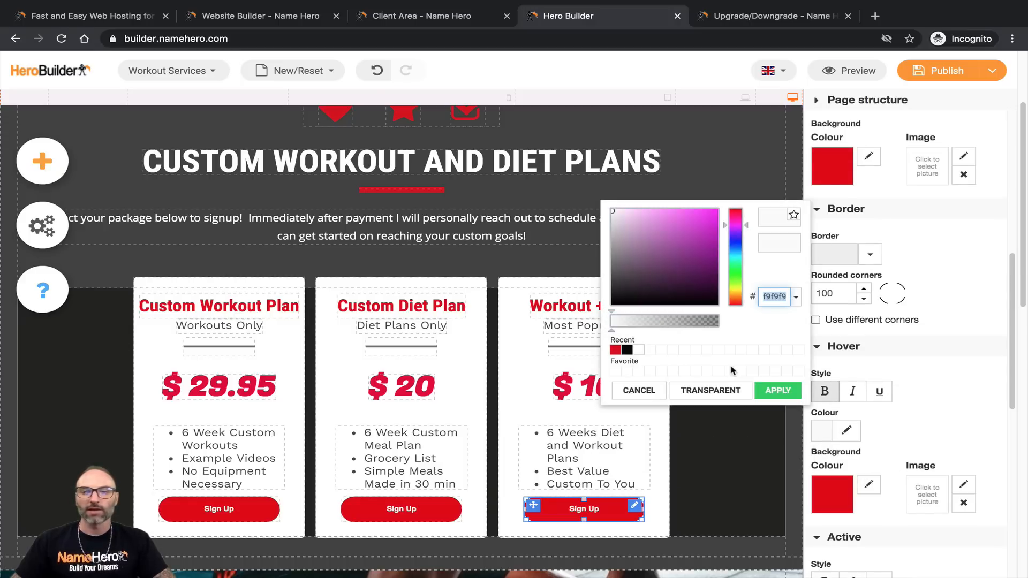
click(627, 350)
click(777, 390)
Step: Set the third Sign Up button's pressed-state background to red
scroll(910, 374, down, 4)
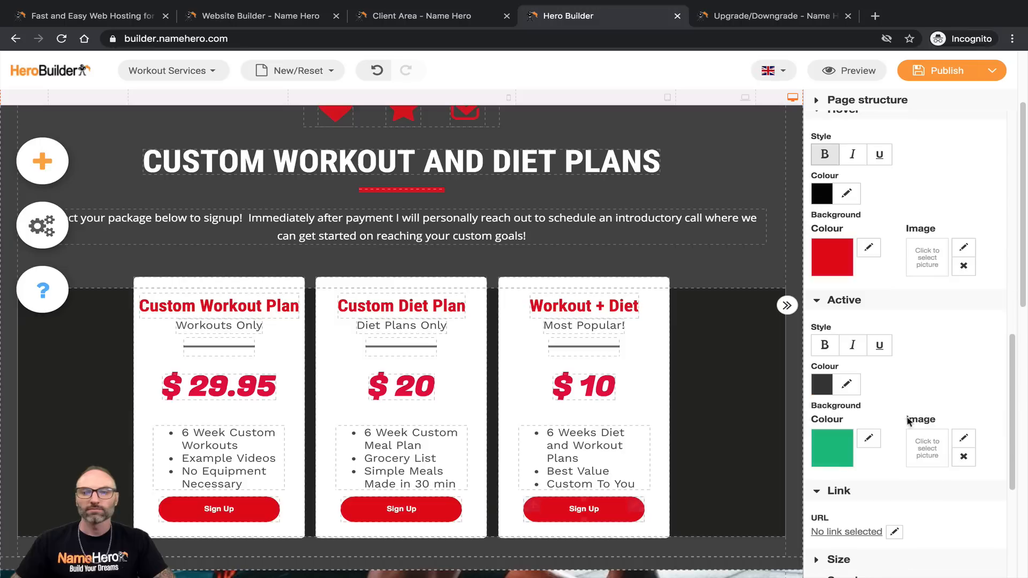
click(869, 439)
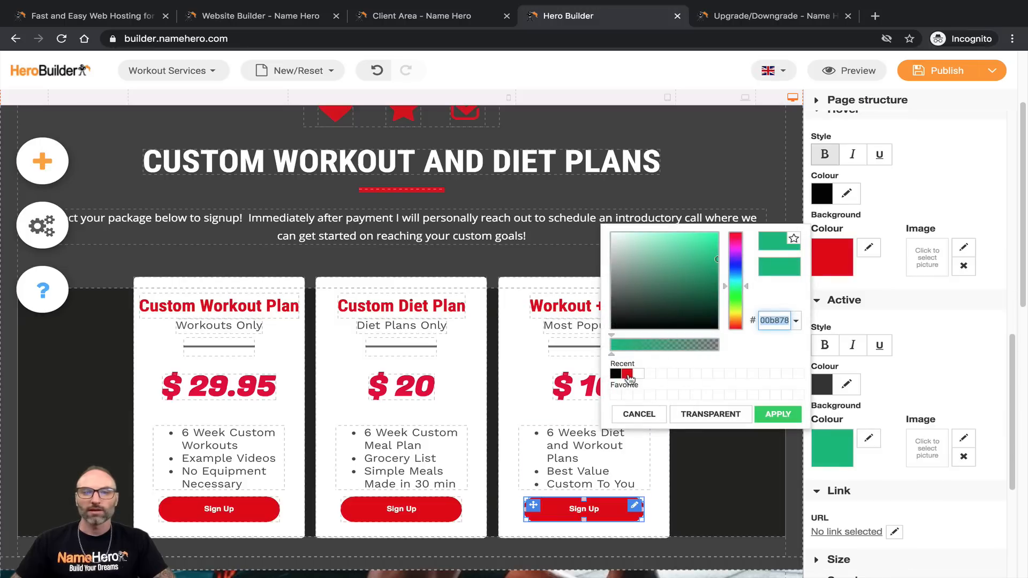
click(627, 374)
click(777, 413)
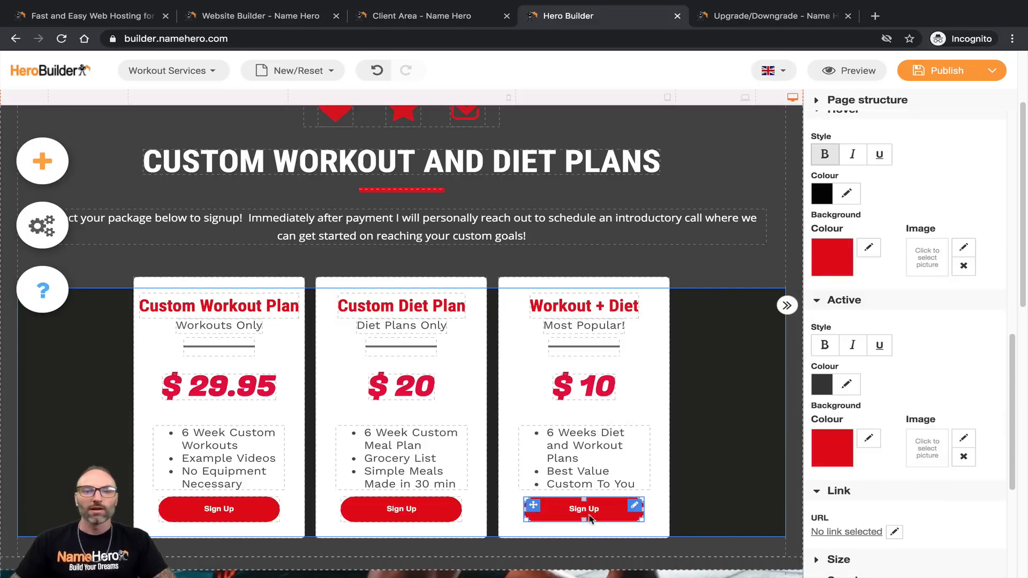
scroll(514, 438, down, 2)
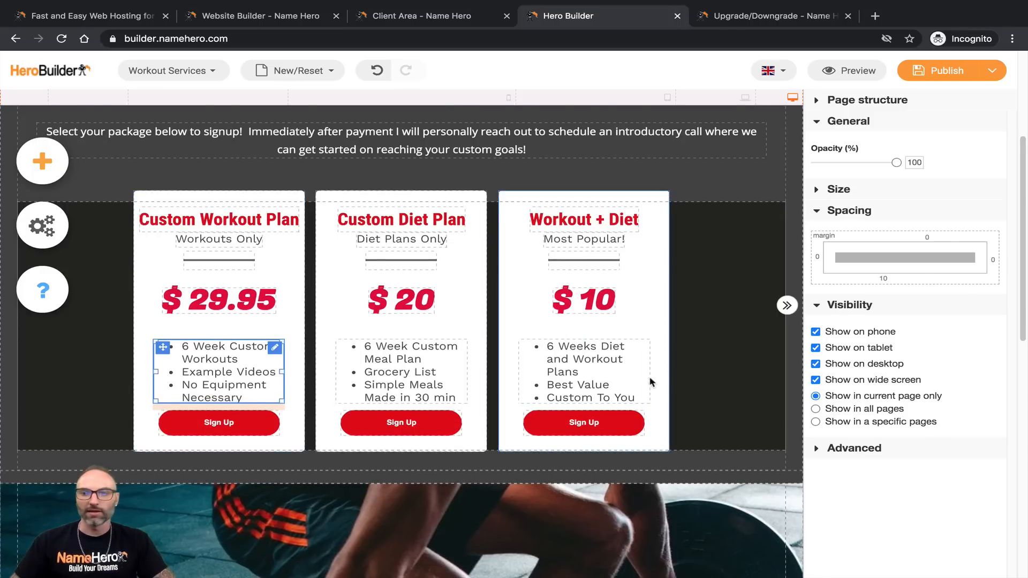
scroll(643, 383, down, 1)
scroll(618, 381, up, 1)
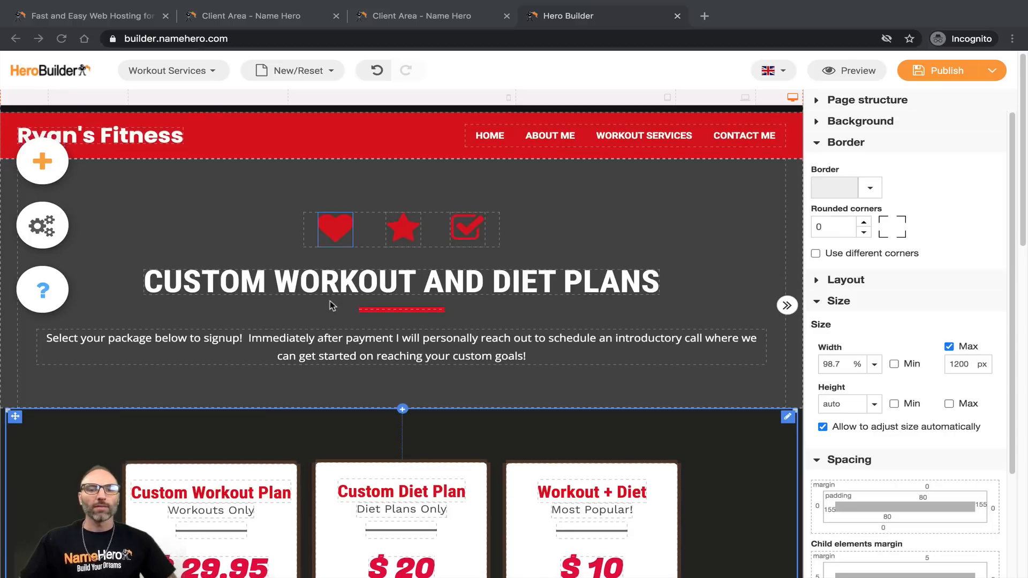
scroll(337, 302, down, 5)
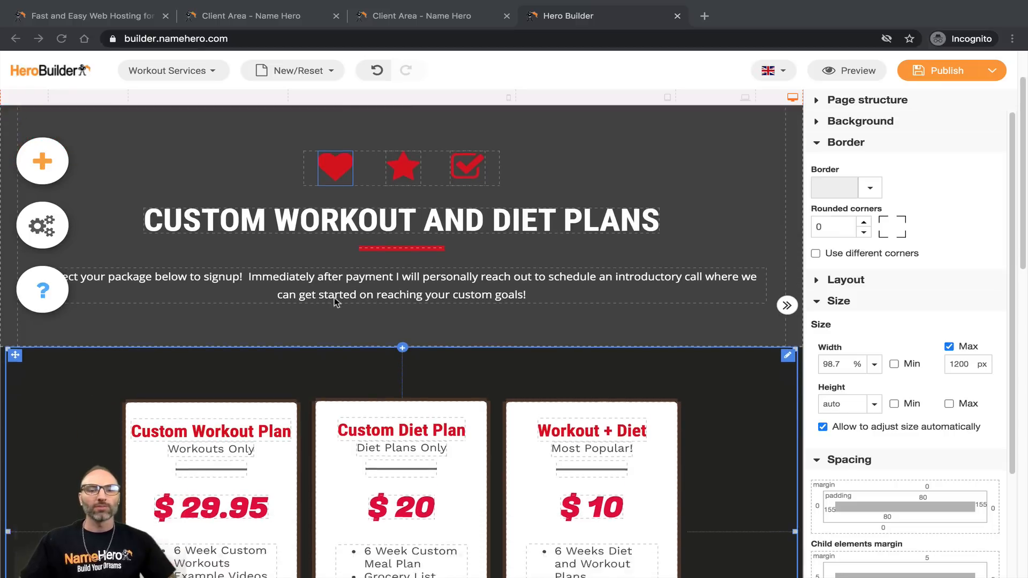
scroll(372, 319, down, 5)
scroll(412, 312, up, 5)
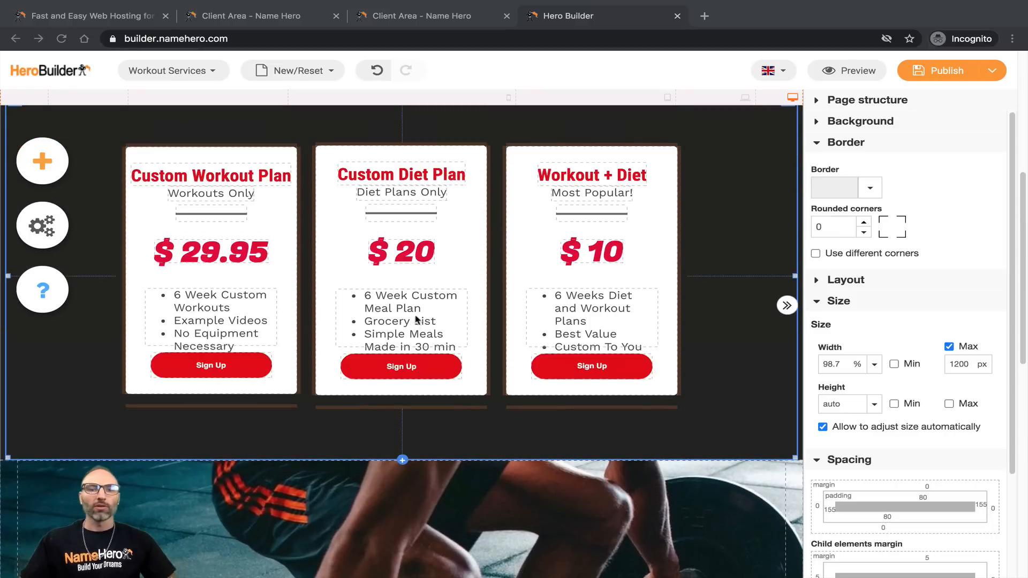
scroll(407, 370, up, 4)
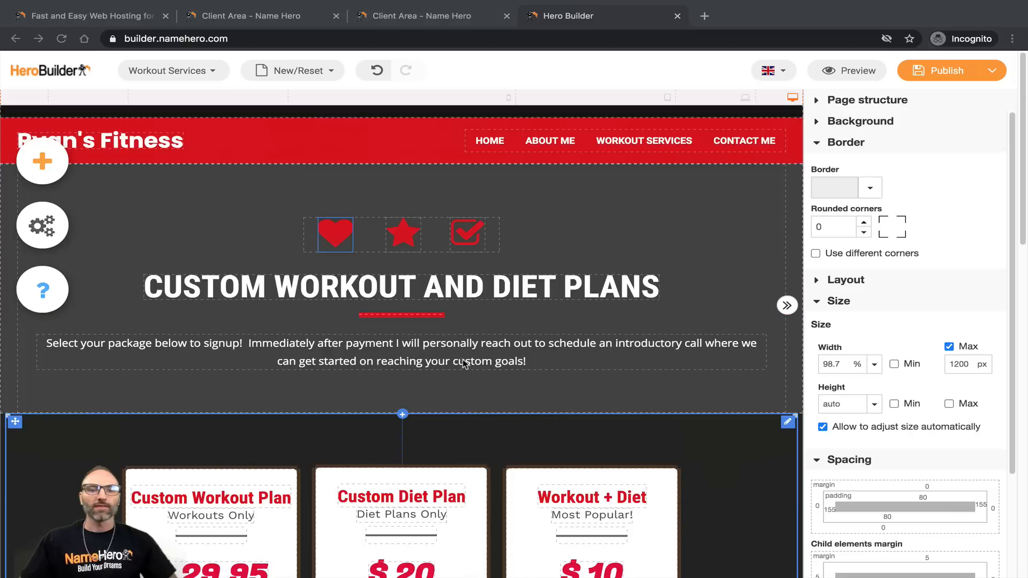
scroll(287, 358, down, 3)
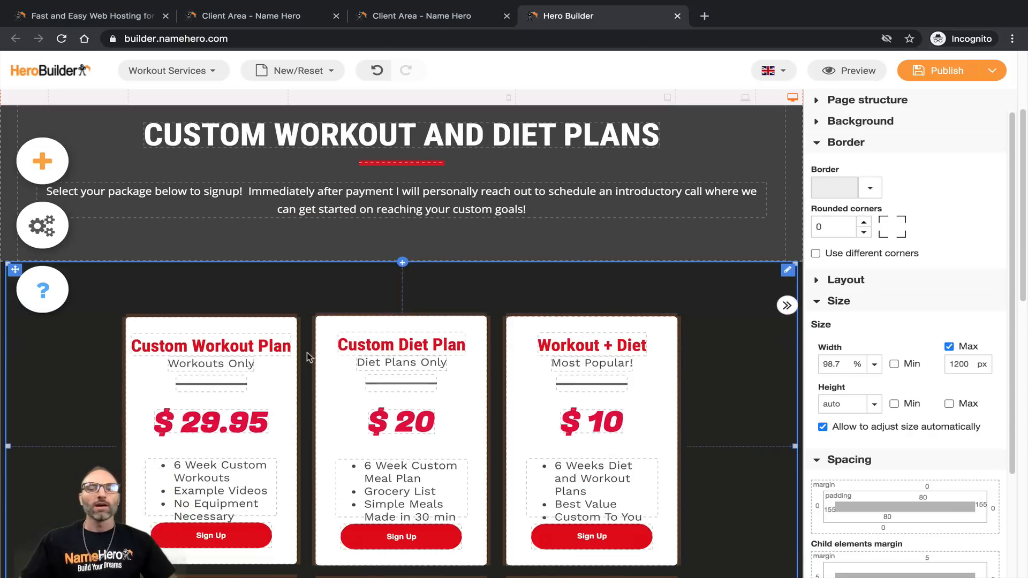
scroll(427, 321, down, 2)
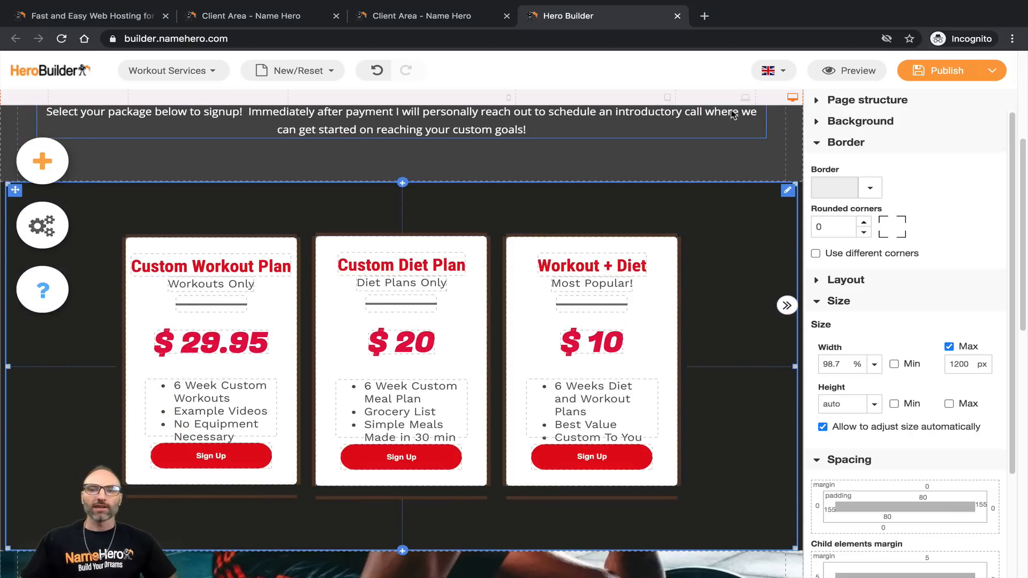
click(744, 97)
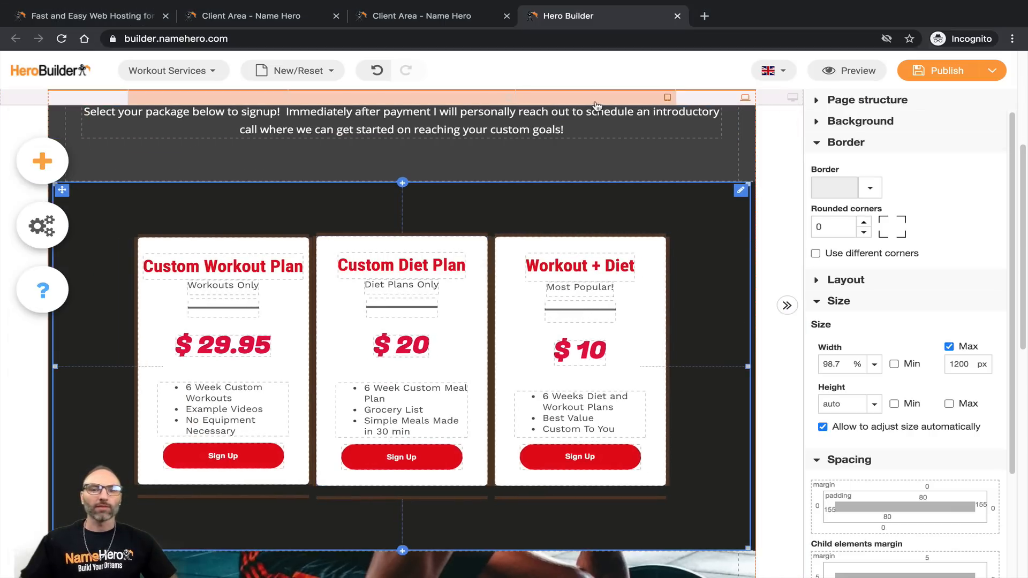
click(596, 103)
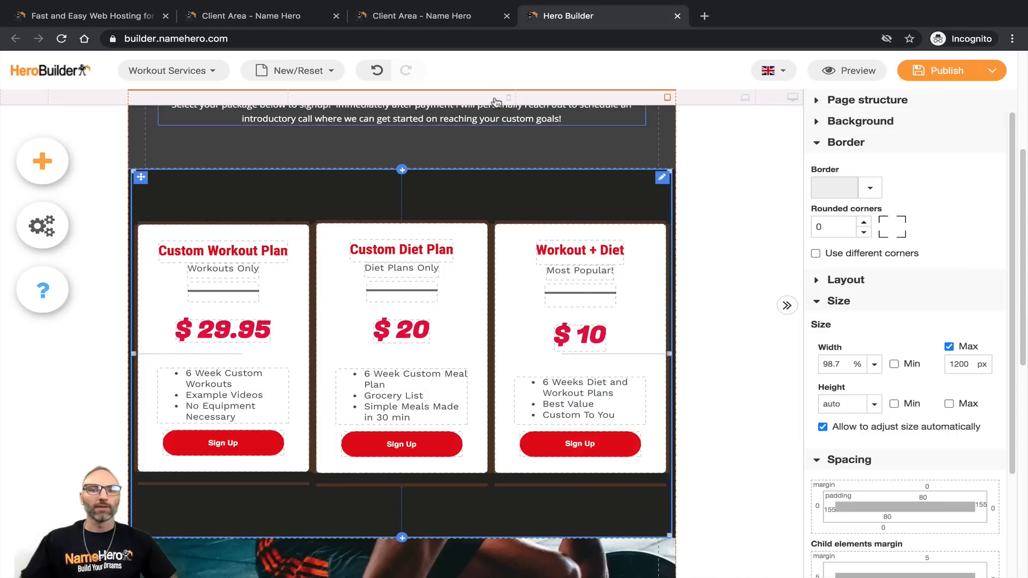
click(491, 99)
scroll(415, 265, down, 10)
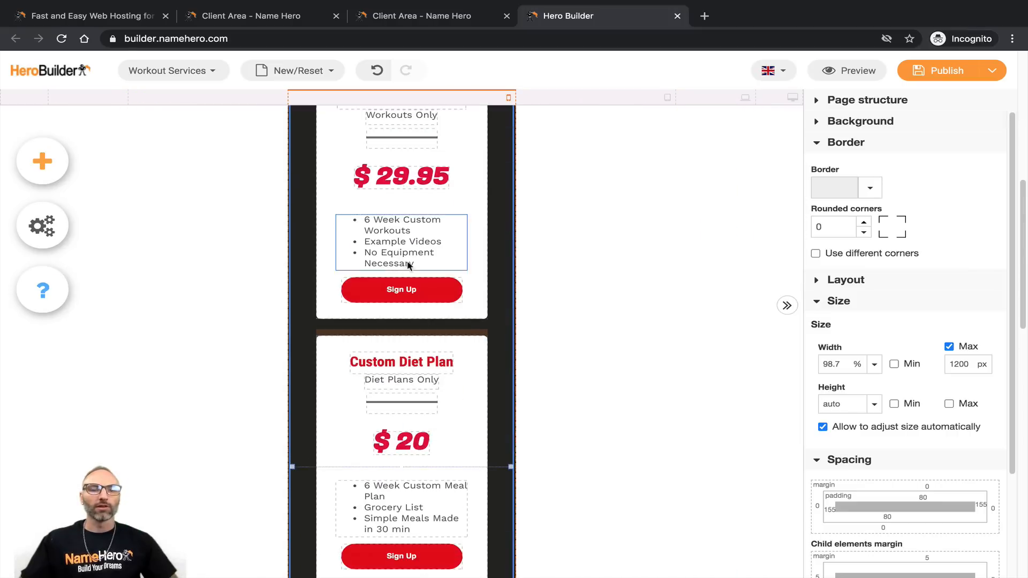
scroll(416, 265, down, 15)
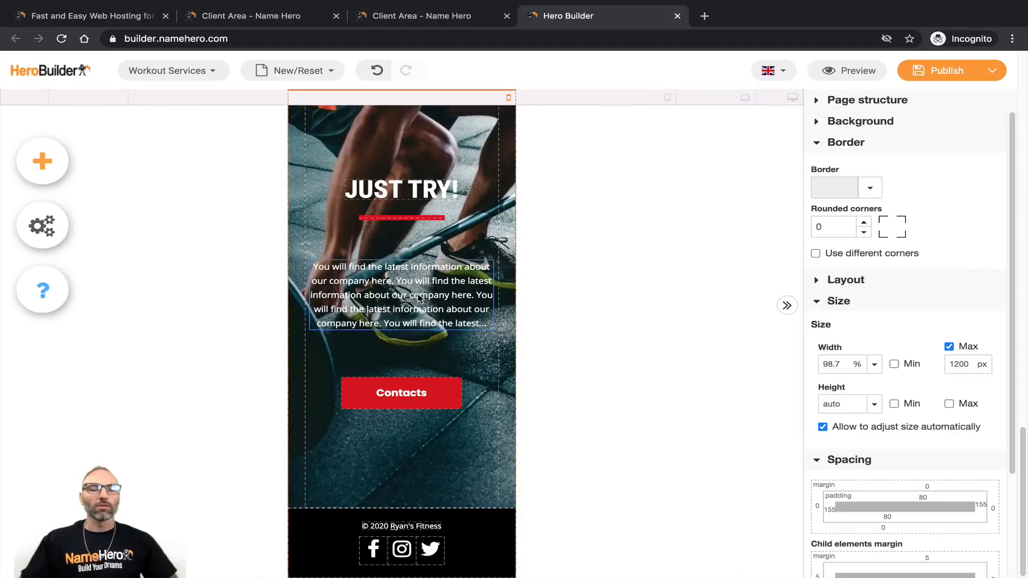
scroll(420, 301, up, 20)
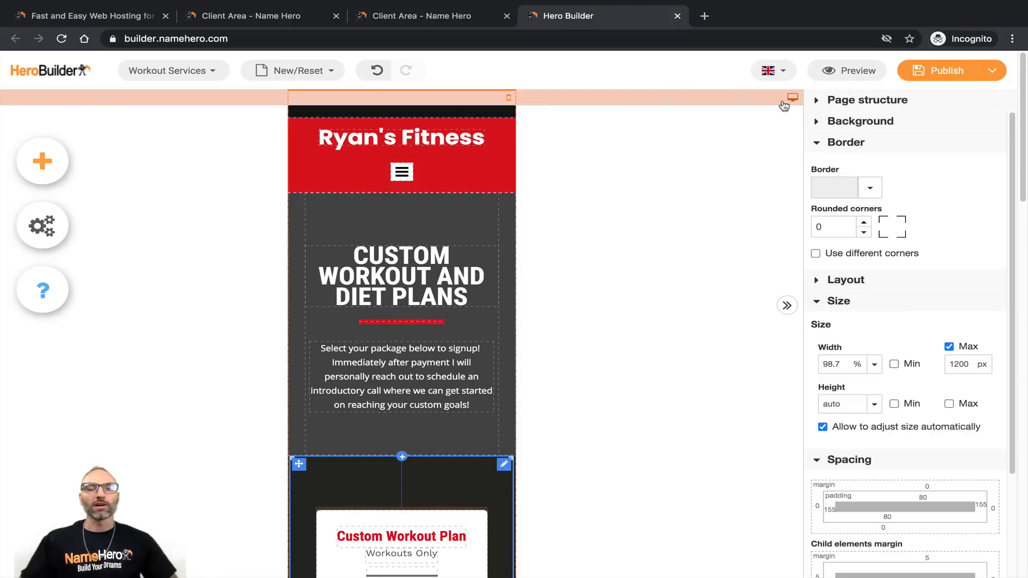
scroll(359, 336, down, 10)
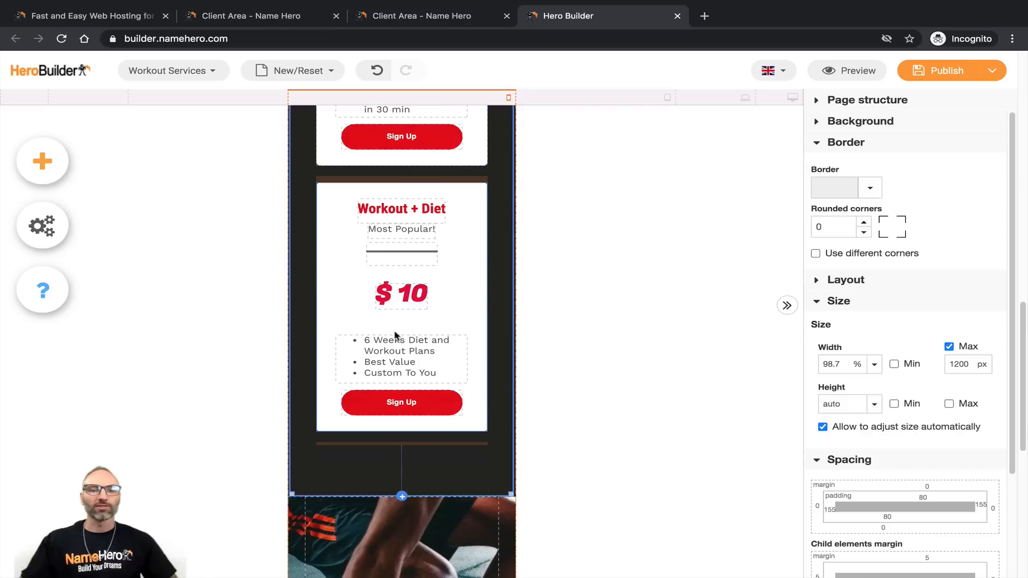
scroll(386, 337, down, 8)
scroll(409, 332, up, 20)
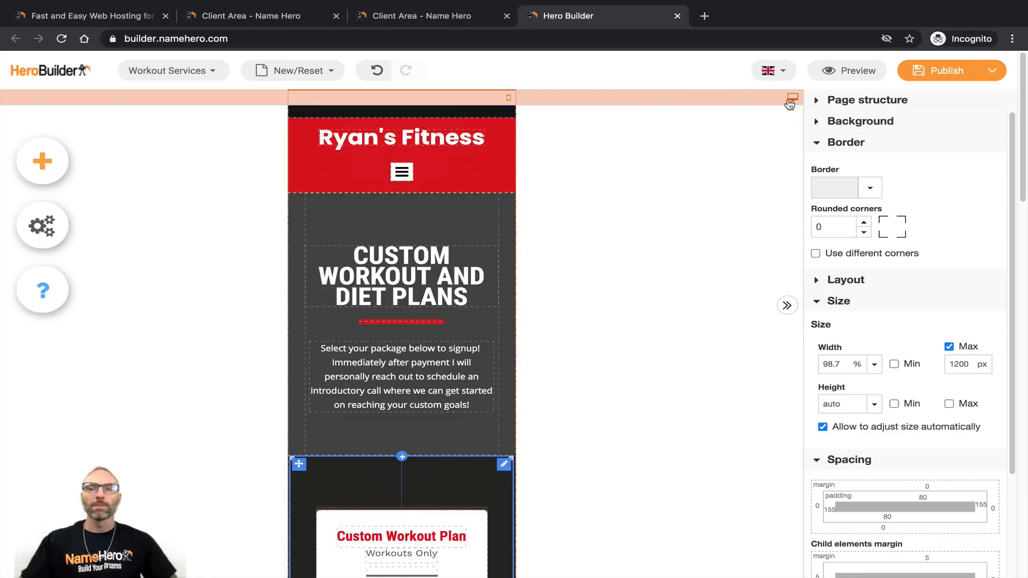
click(791, 101)
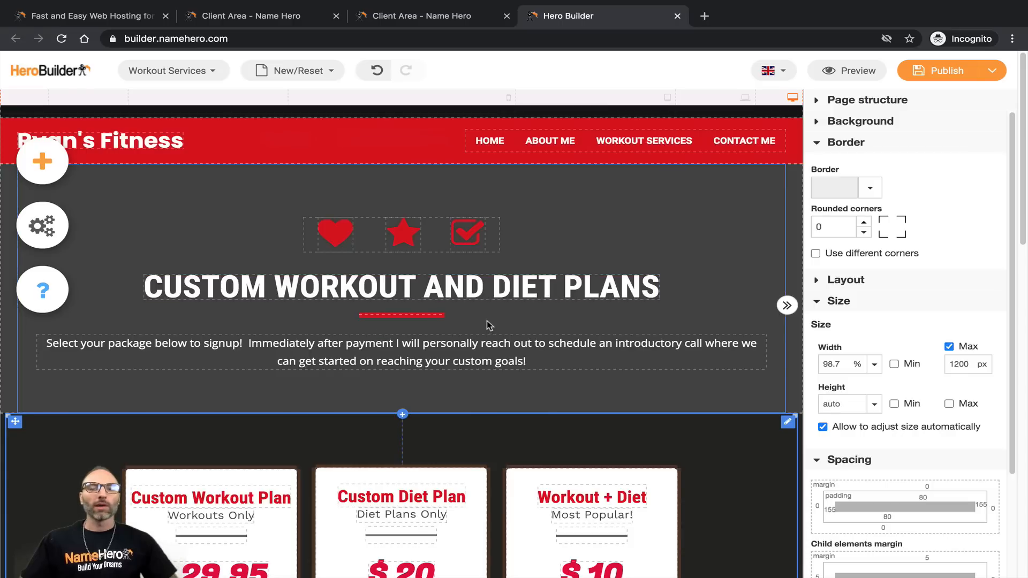
click(438, 330)
scroll(256, 306, down, 4)
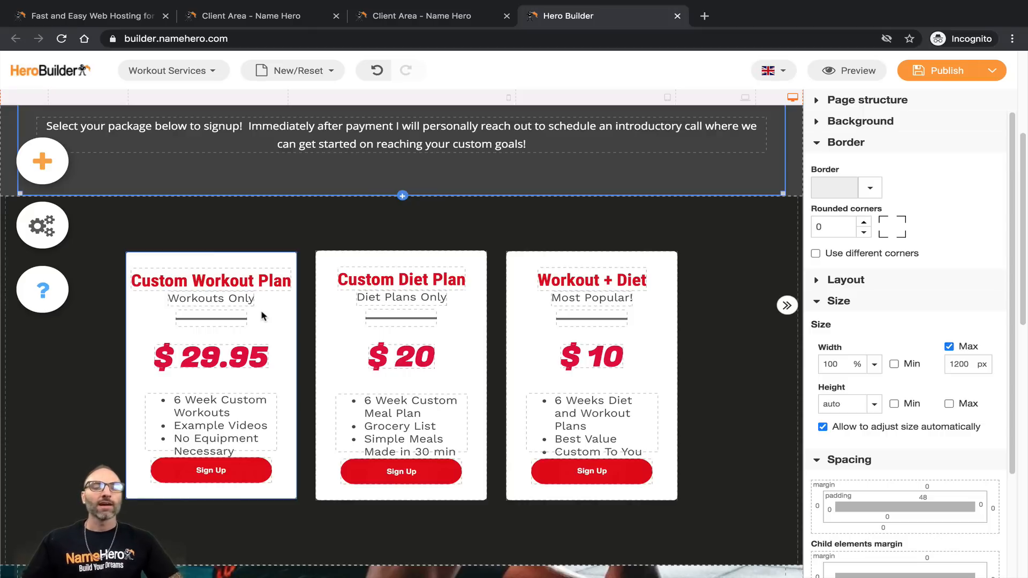
click(209, 472)
click(367, 478)
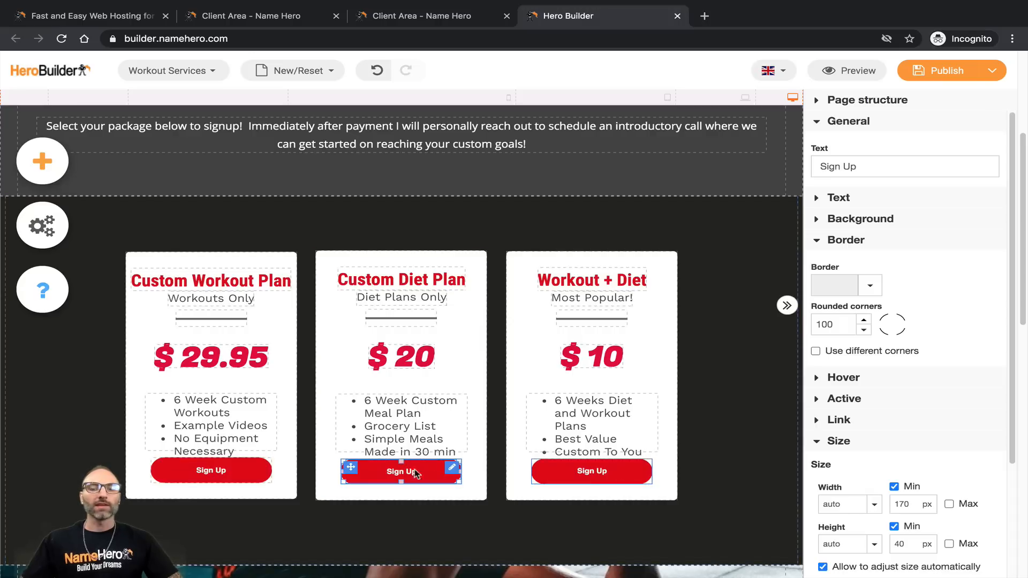
click(586, 471)
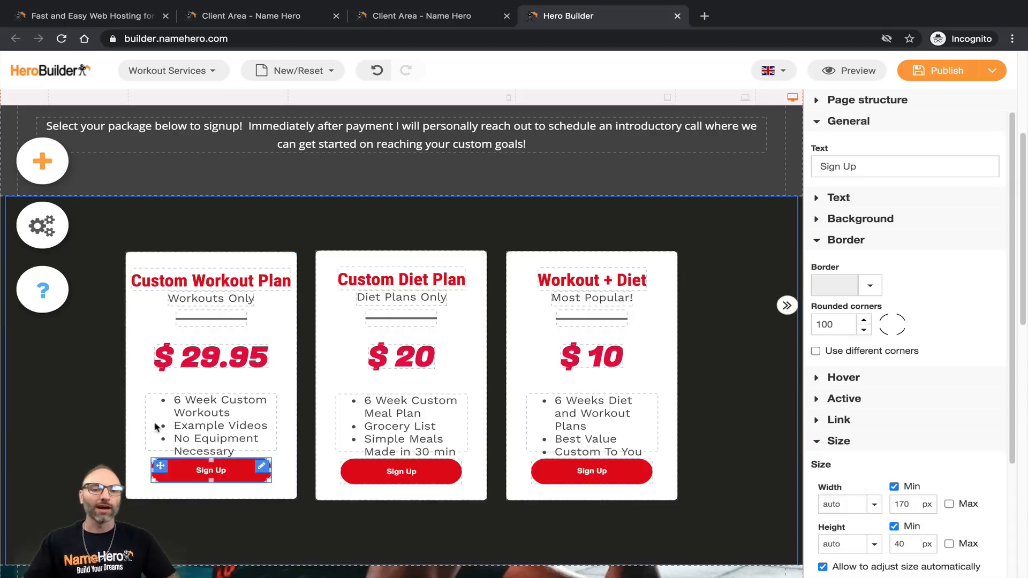
click(217, 490)
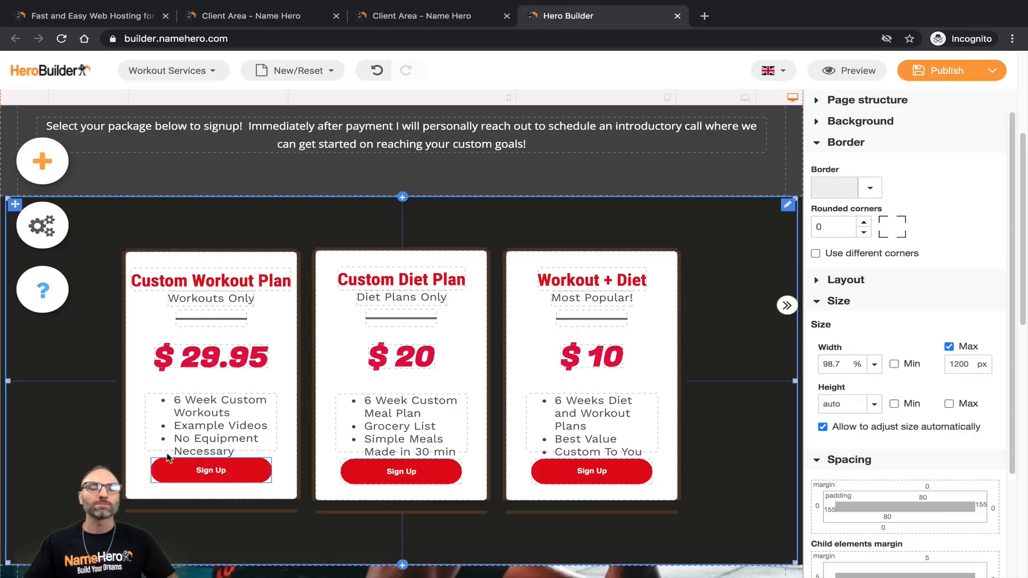
Step: Add a PayPal Buy Now button from Commerce's Payment Gateways to the page
click(42, 161)
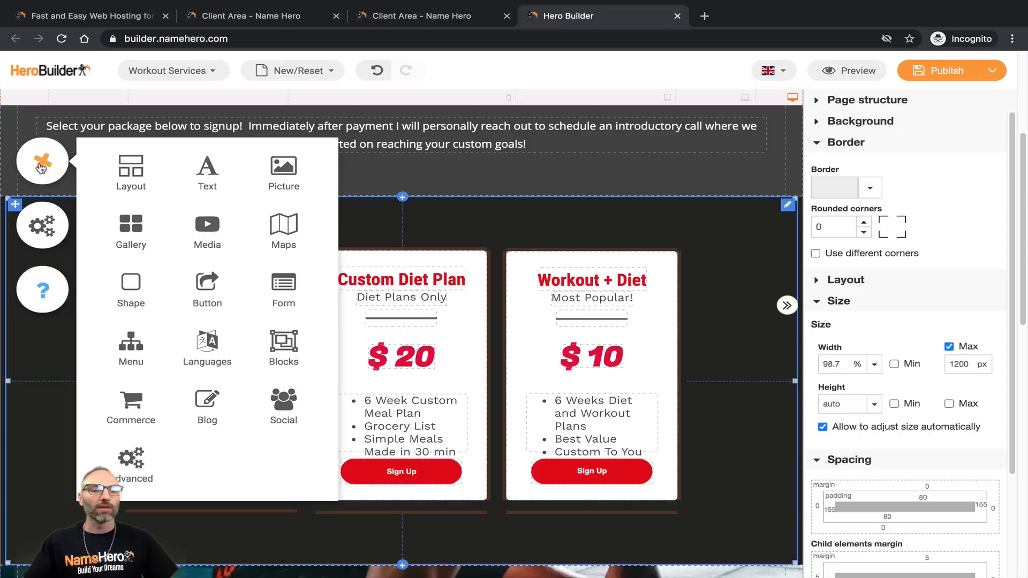
click(130, 405)
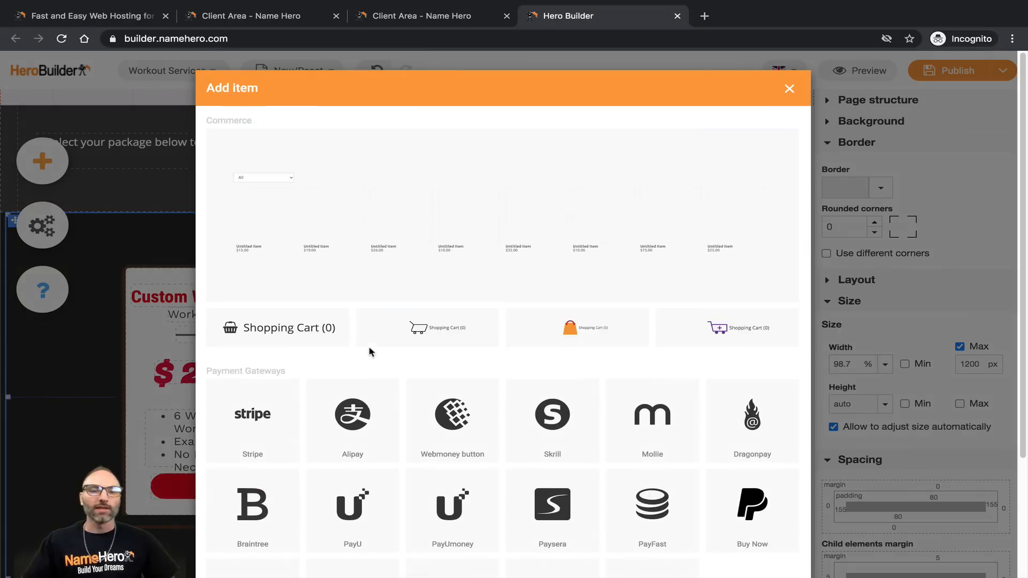
scroll(450, 305, down, 3)
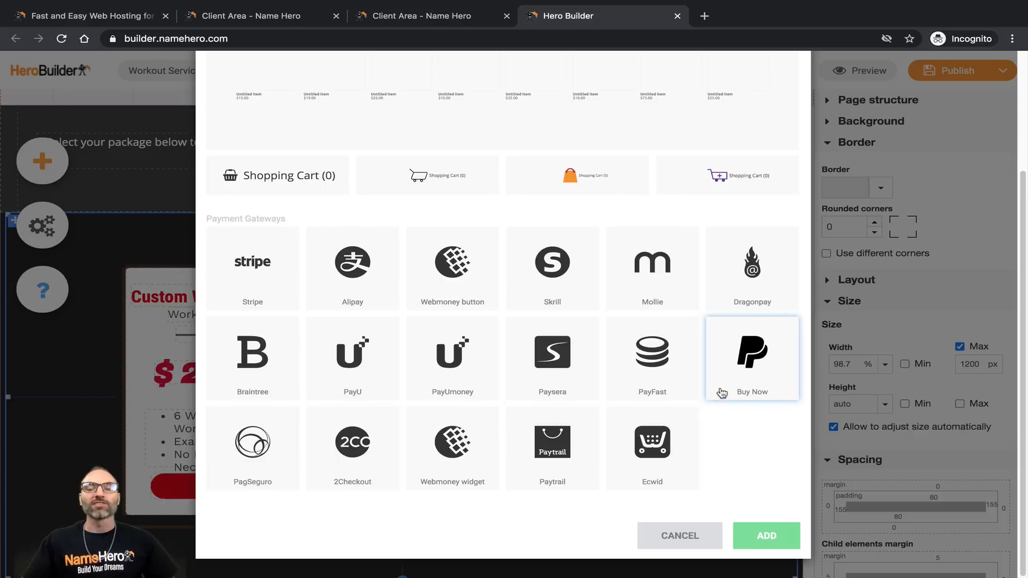
double_click(752, 353)
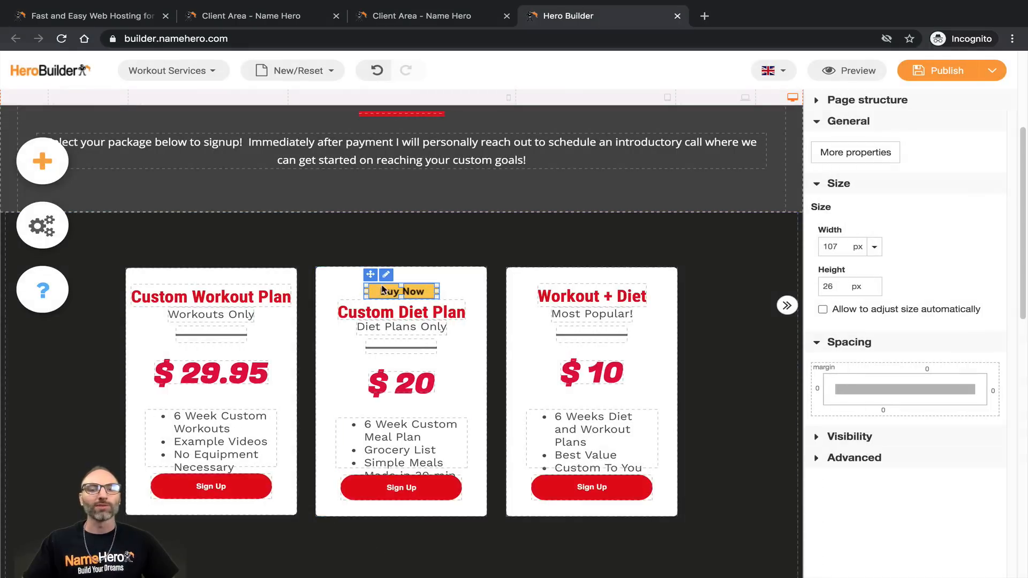
Step: Move Buy Now into the first card, delete its Sign Up button, and select Buy Now
drag(370, 277, 203, 506)
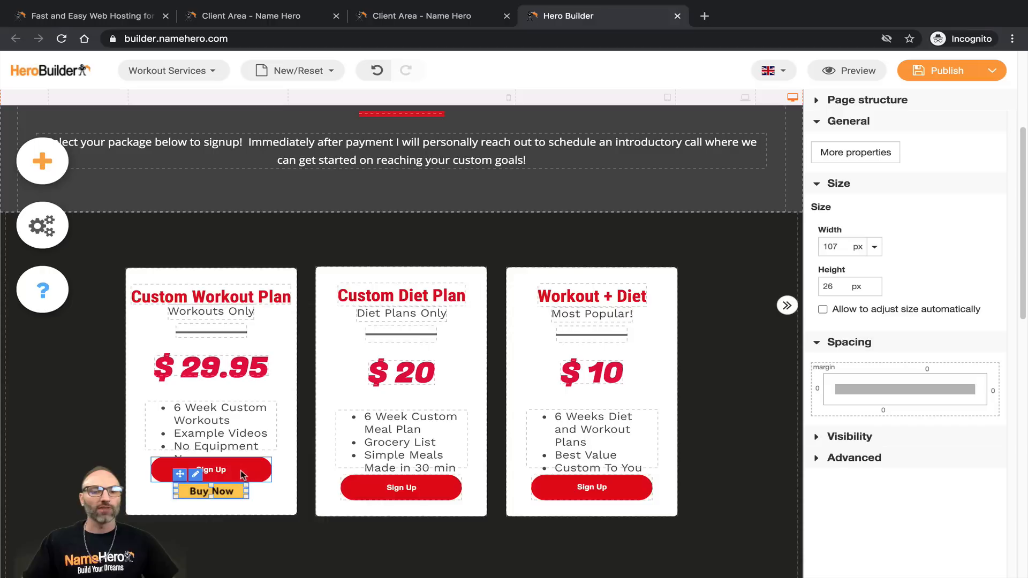
click(219, 473)
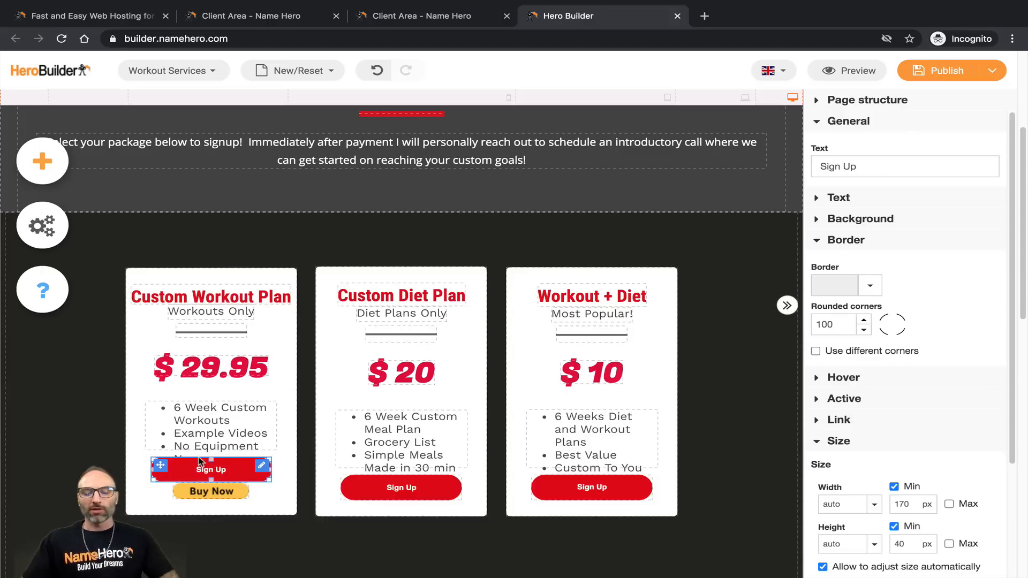
key(Delete)
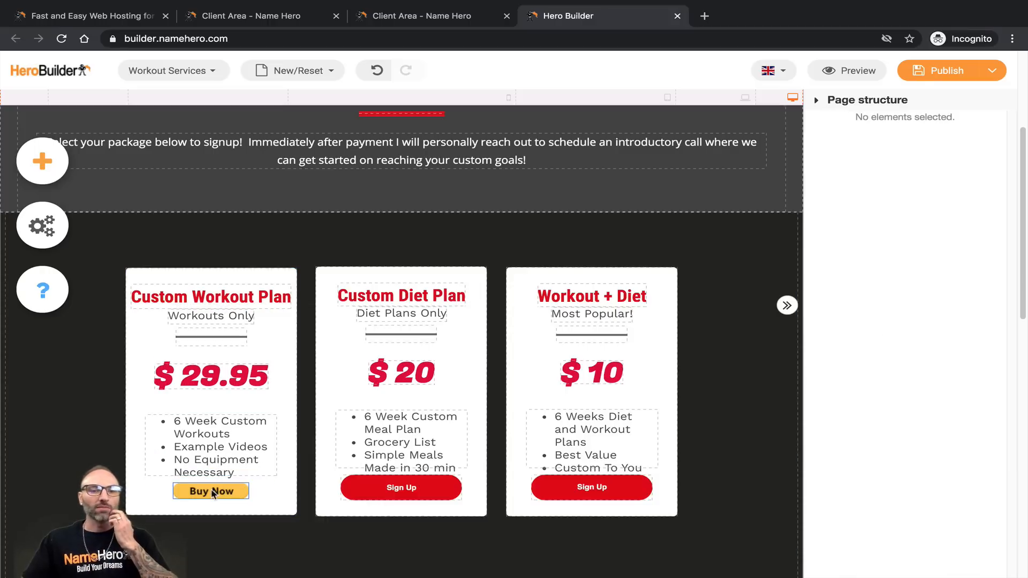
click(213, 494)
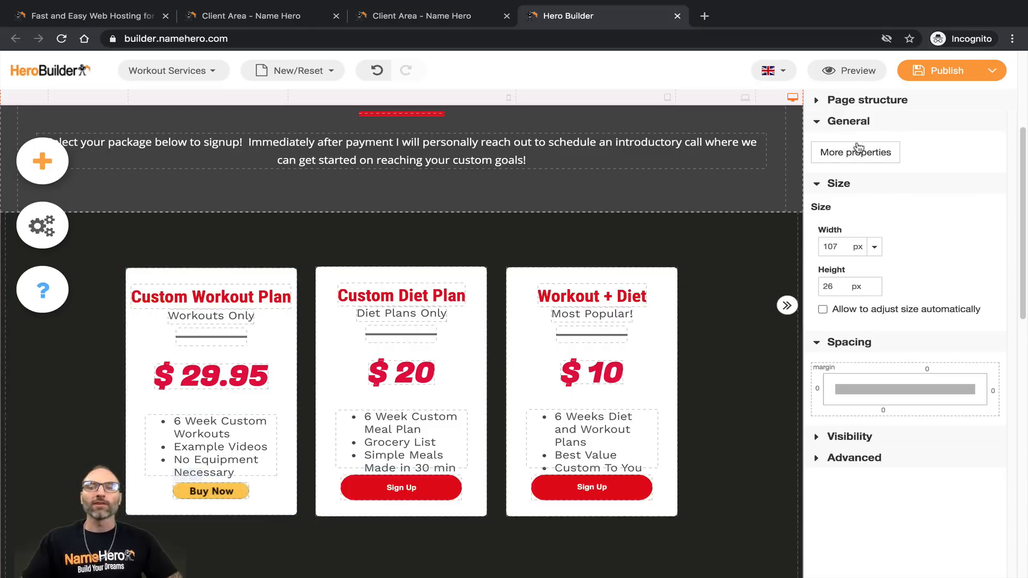
Step: Open the Buy Now button's Style settings, try a magenta background, then revert to transparent
click(845, 160)
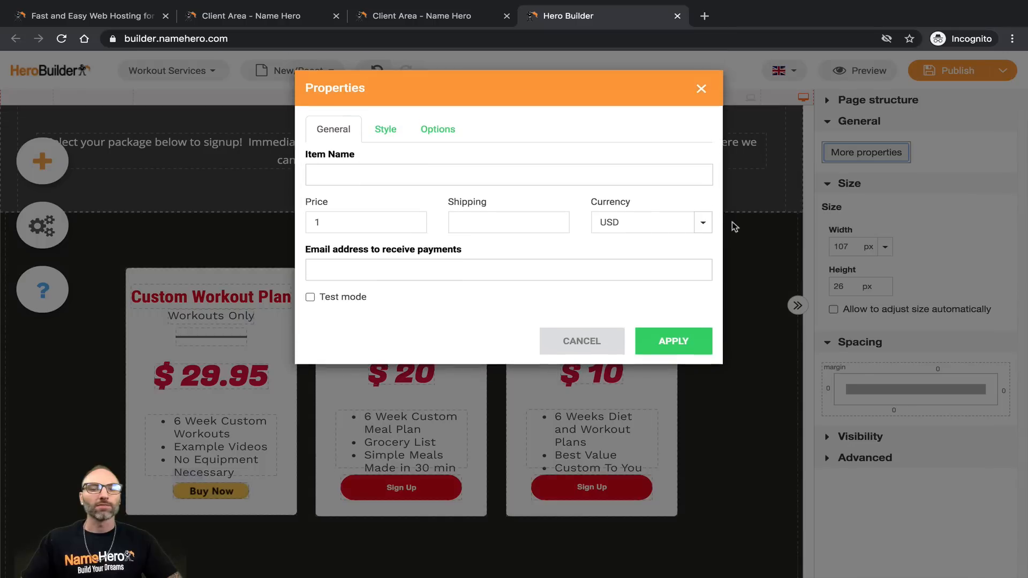
click(383, 131)
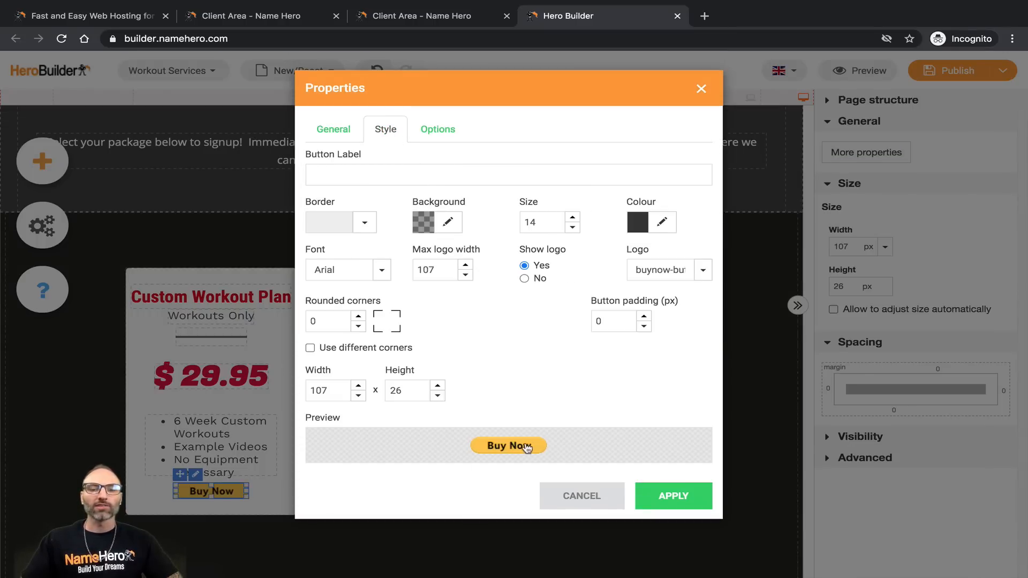
click(448, 221)
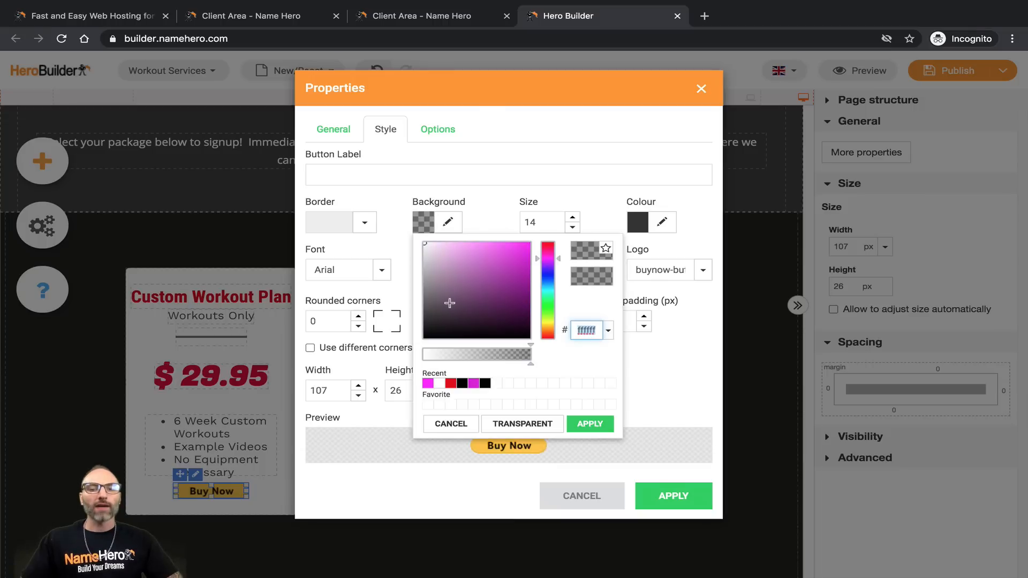
click(591, 424)
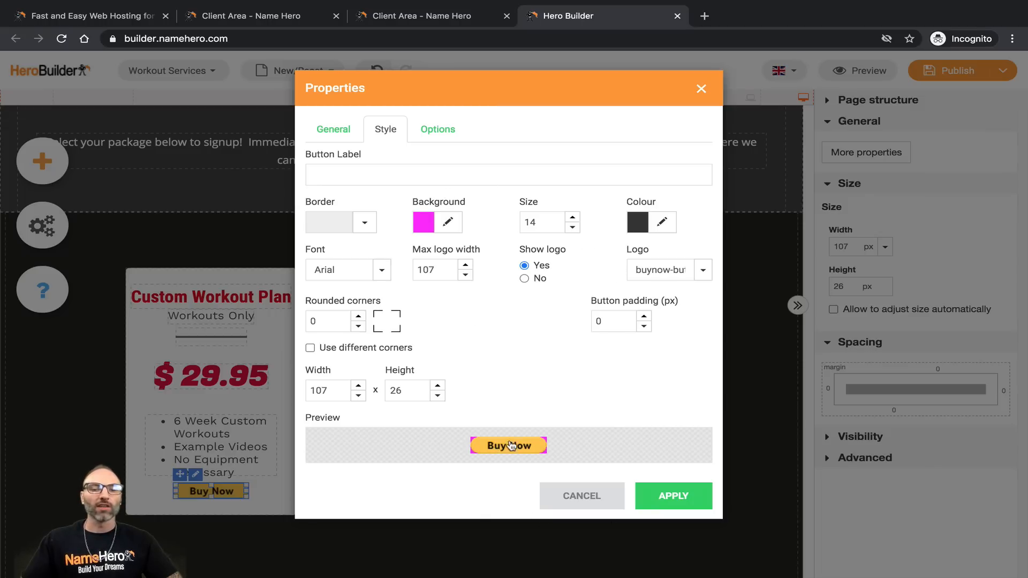
click(449, 222)
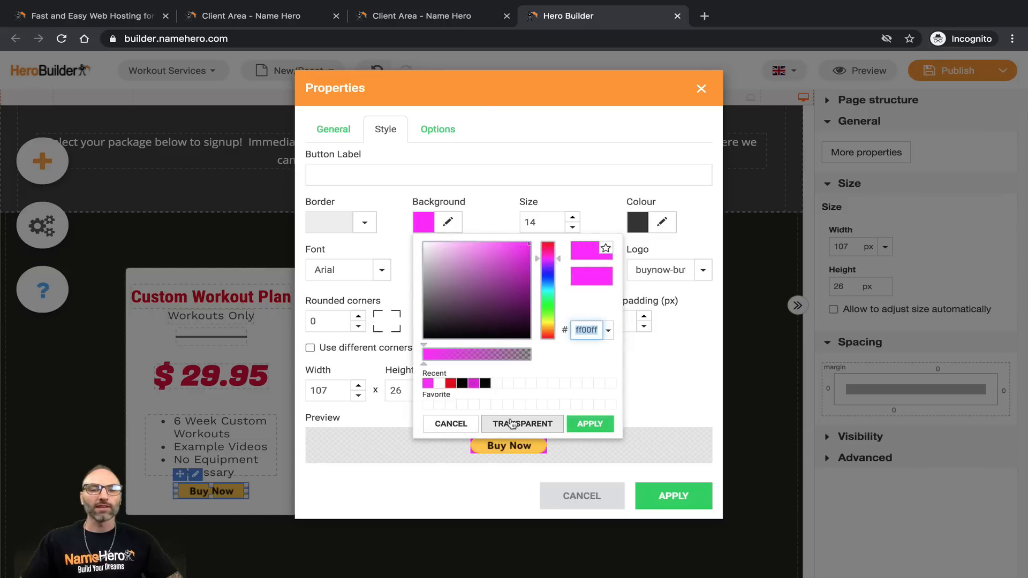
click(511, 424)
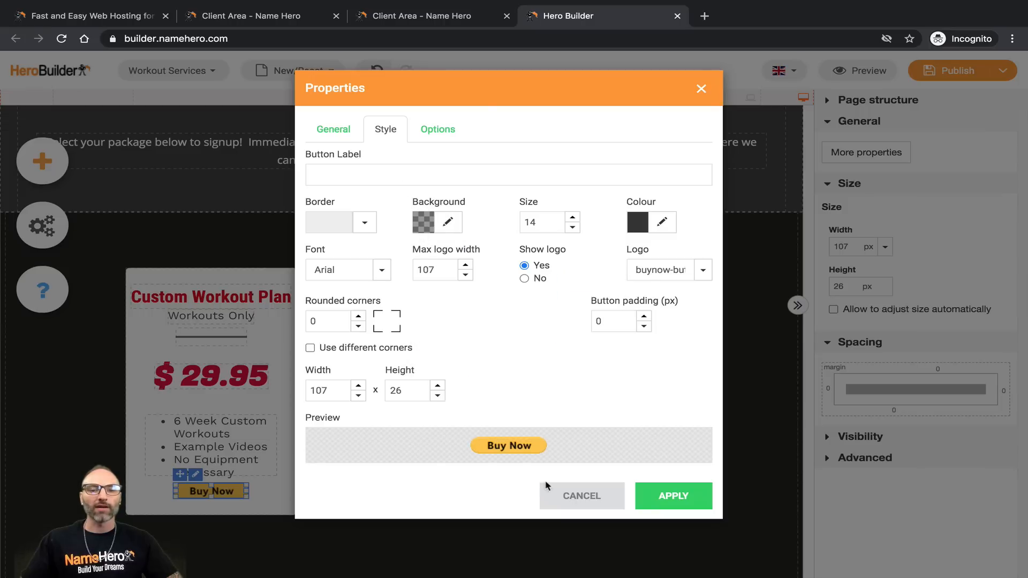
Step: Try the PayPal wordmark logo, then restore the Buy Now logo
click(703, 269)
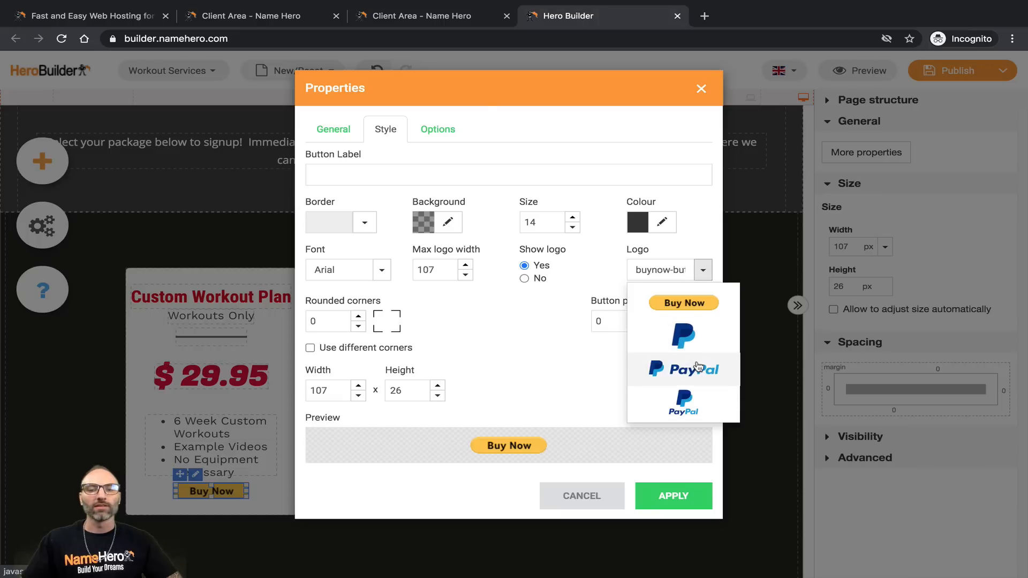
click(697, 368)
click(703, 270)
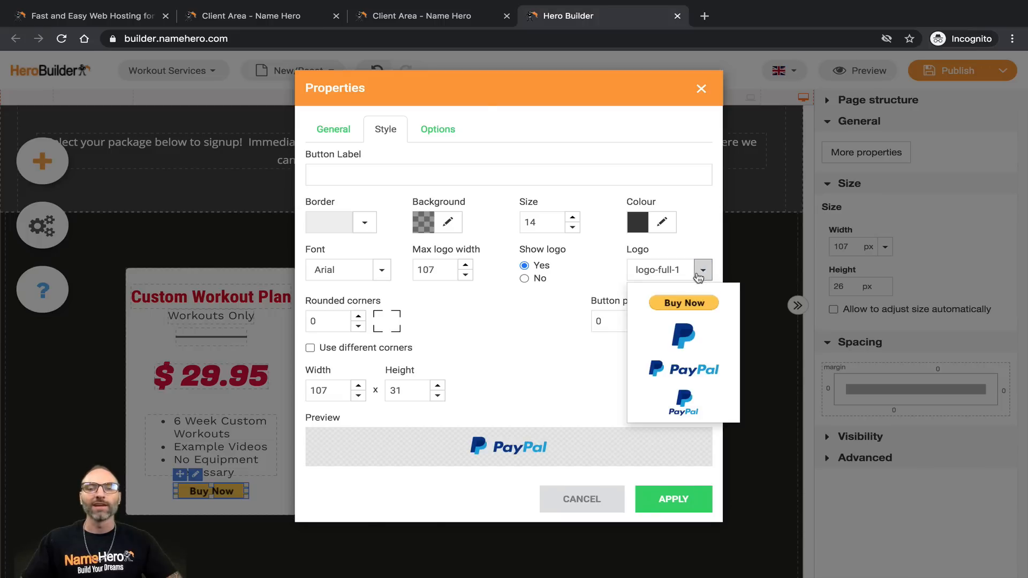
click(718, 301)
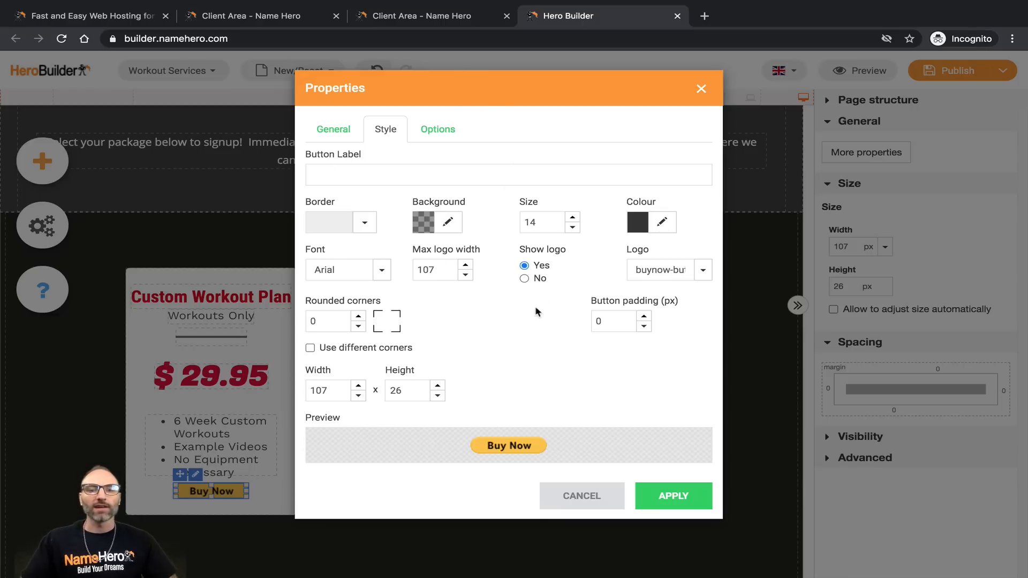
Step: Hide the logo, label the button Sign Up, and give it a red e30000 background
click(525, 278)
click(389, 168)
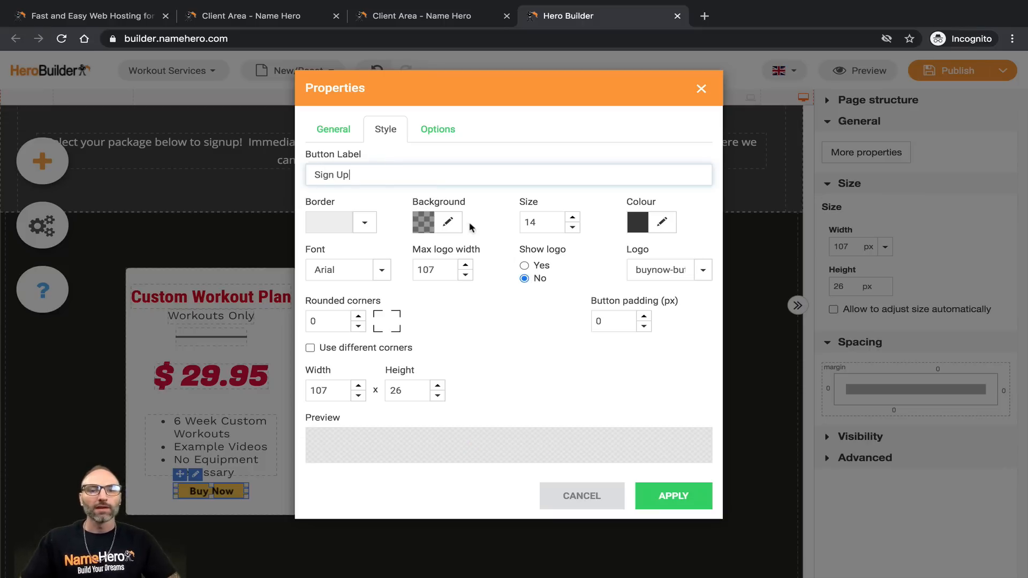
click(448, 222)
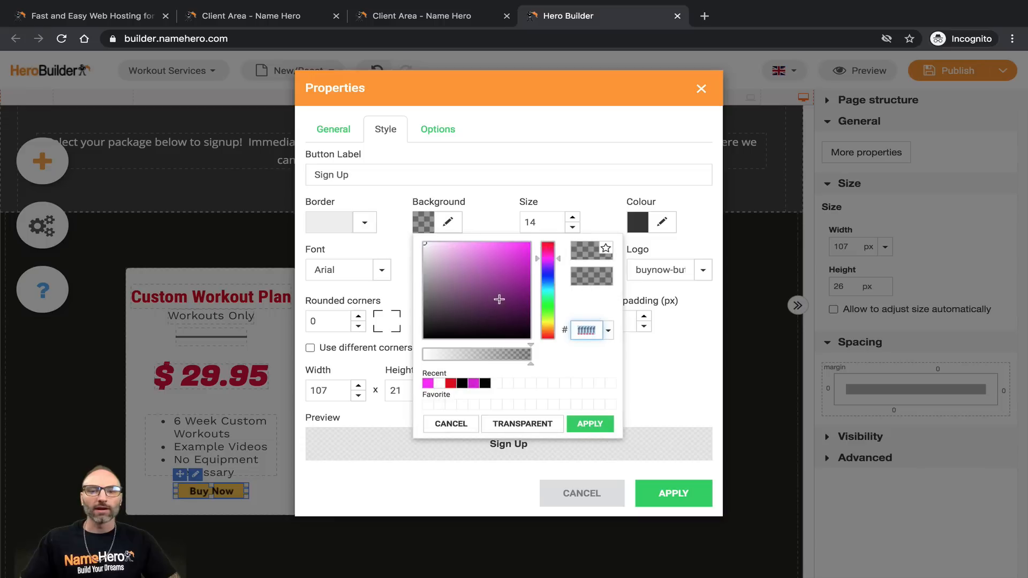
click(451, 386)
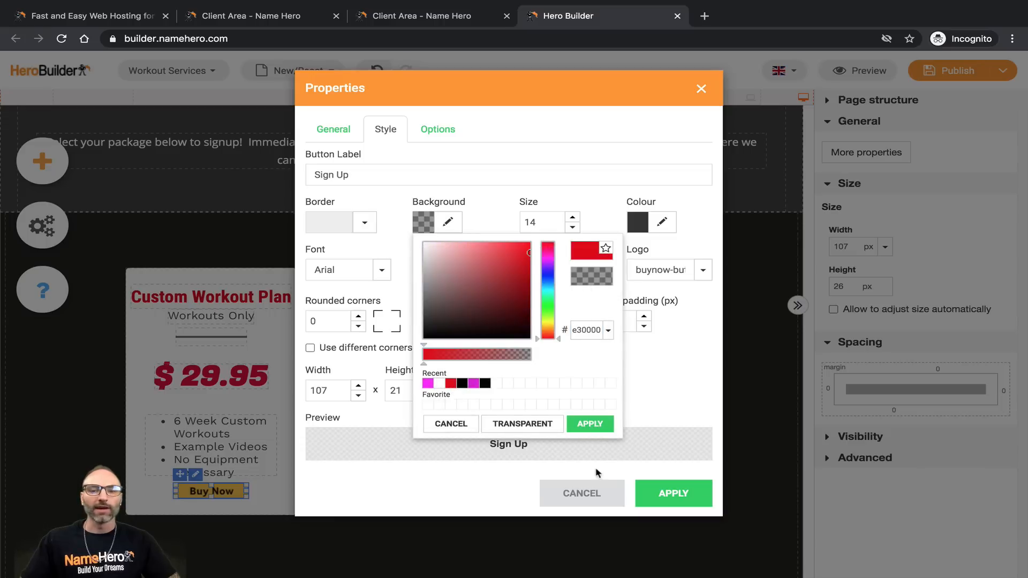
click(590, 423)
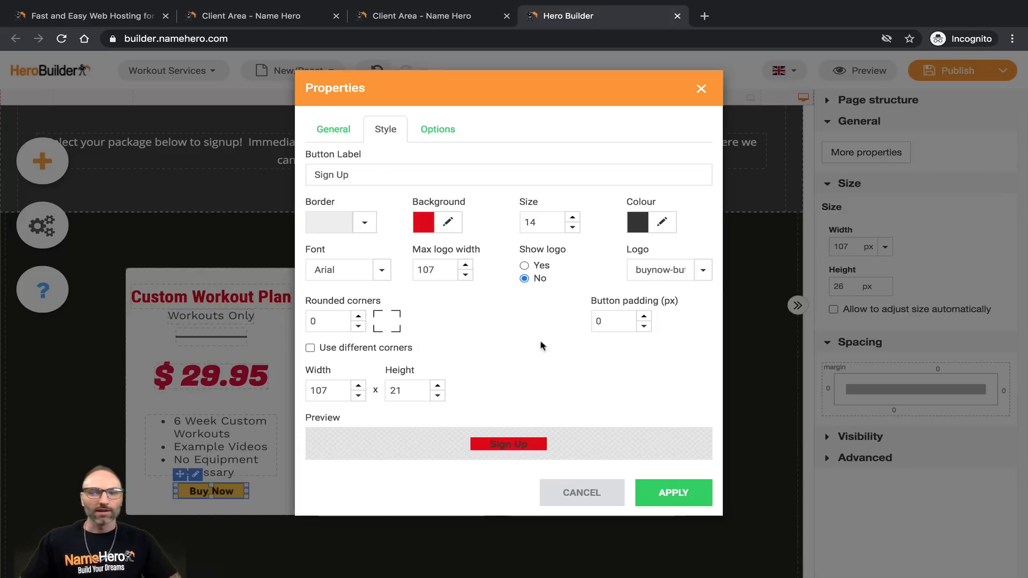
Step: Keep Arial as the label font and make the label text white
click(381, 269)
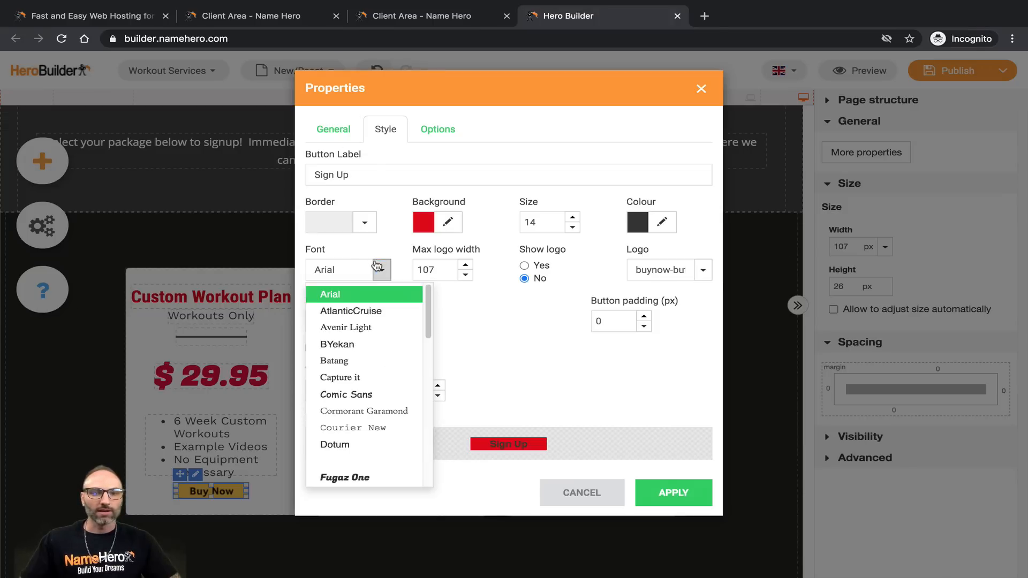
click(372, 293)
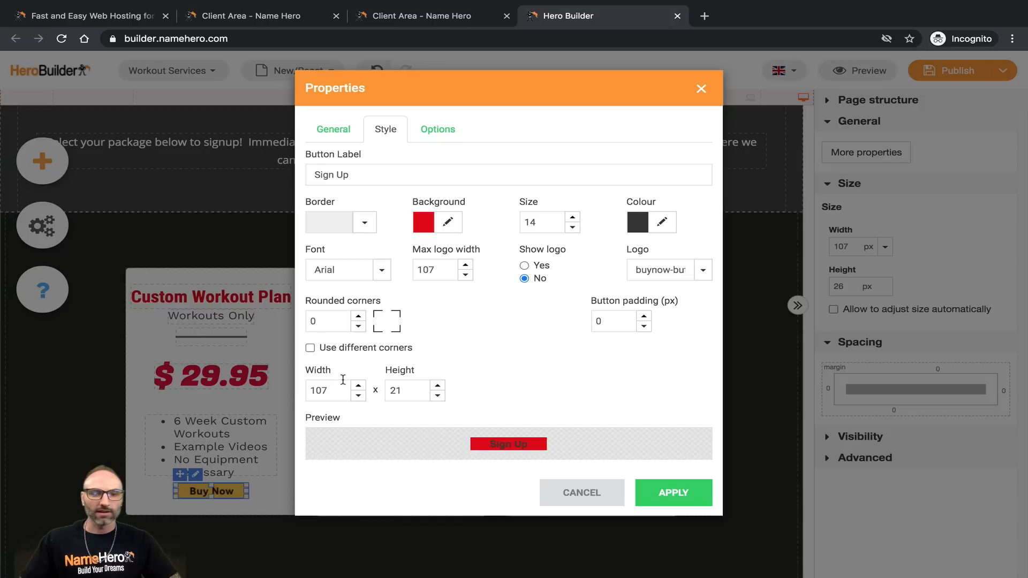
click(364, 222)
click(364, 222)
click(323, 140)
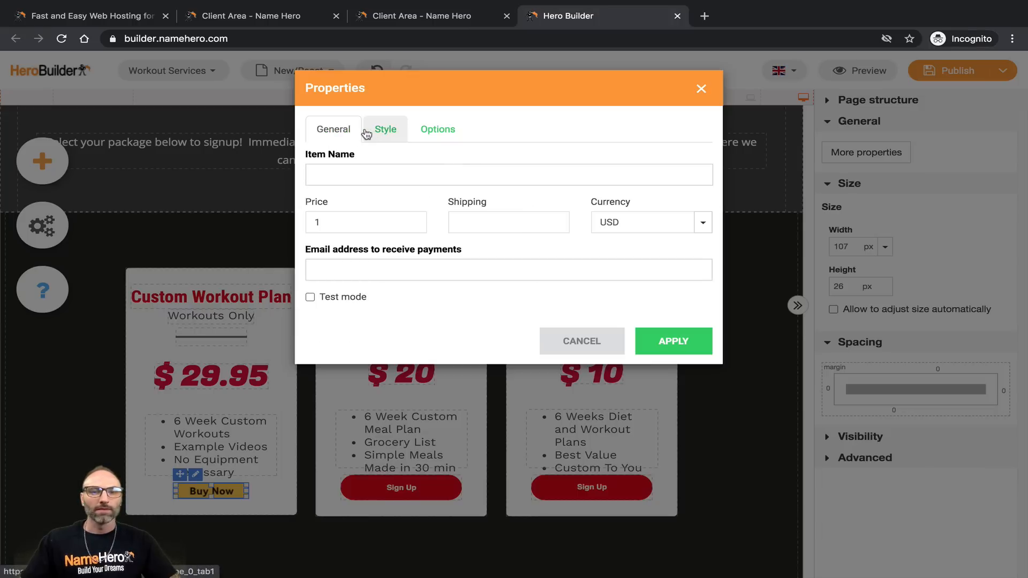
click(367, 132)
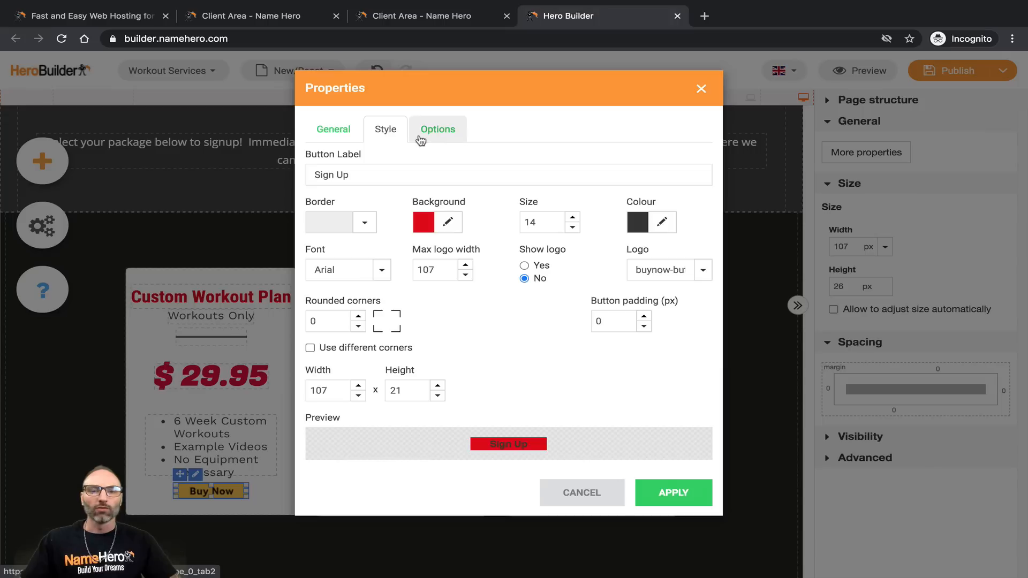
click(662, 222)
drag(644, 263, 632, 225)
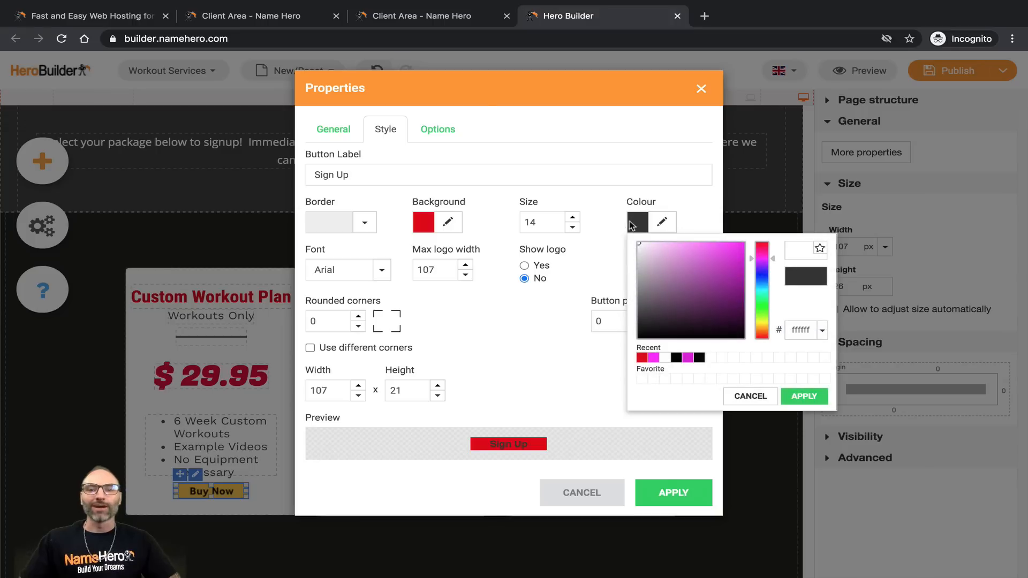
click(798, 399)
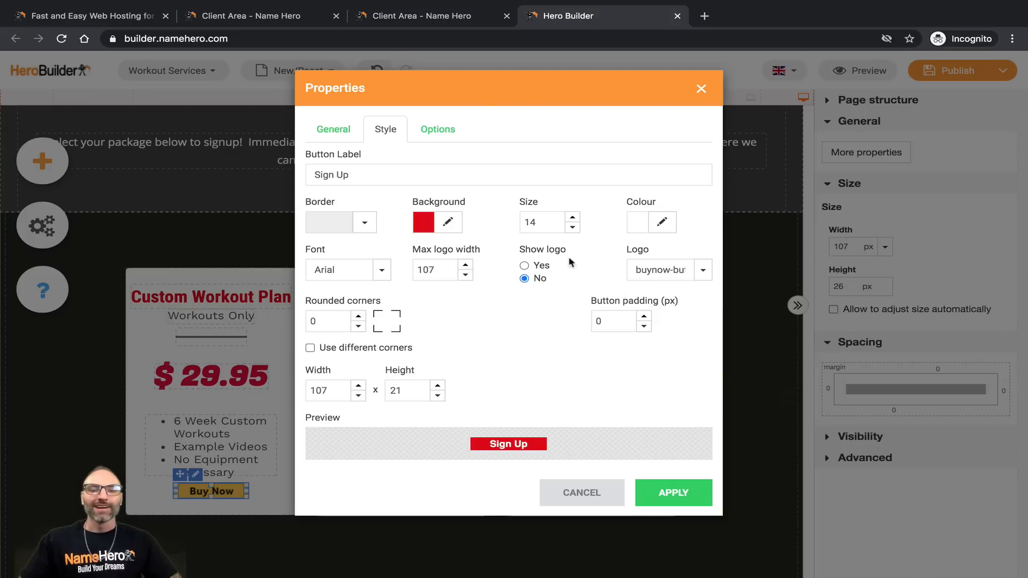
Step: Set label size 17, button size 110 × 26, and rounded corners 10
click(571, 217)
click(571, 218)
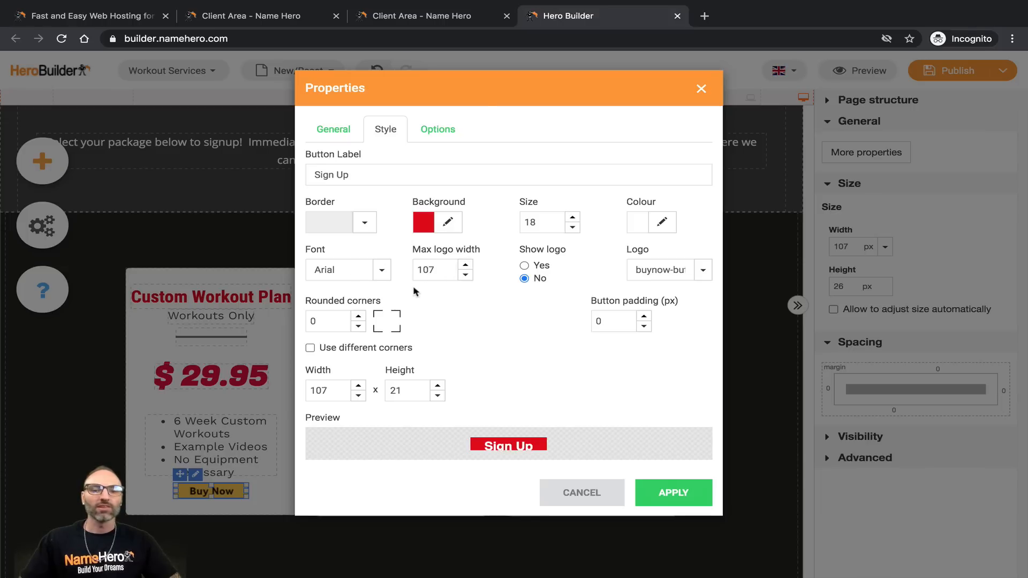
click(437, 386)
click(437, 385)
click(437, 386)
click(437, 385)
click(437, 385)
click(358, 385)
click(359, 386)
click(358, 385)
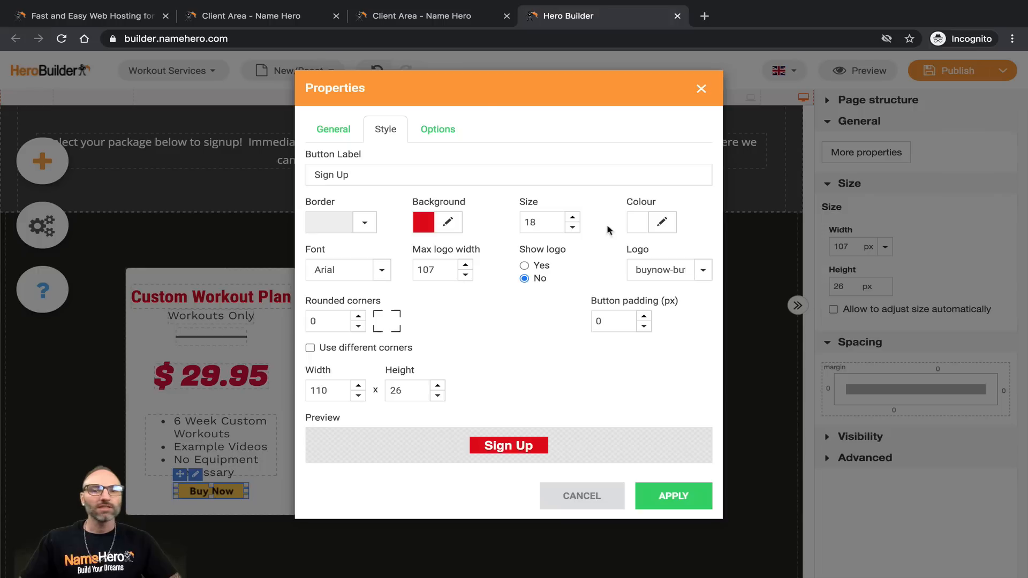
click(572, 227)
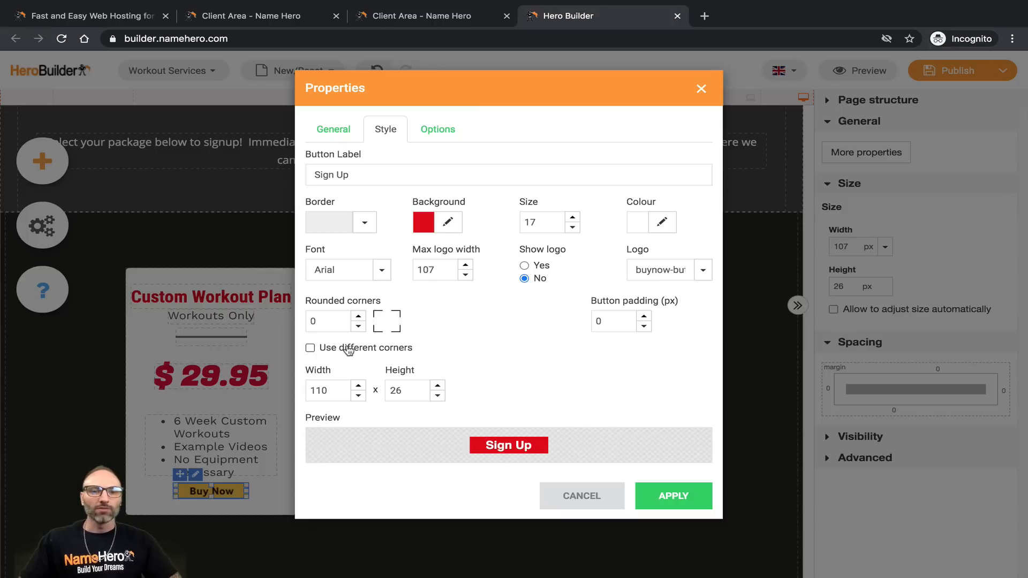
click(359, 316)
click(359, 316)
click(359, 316)
click(359, 316)
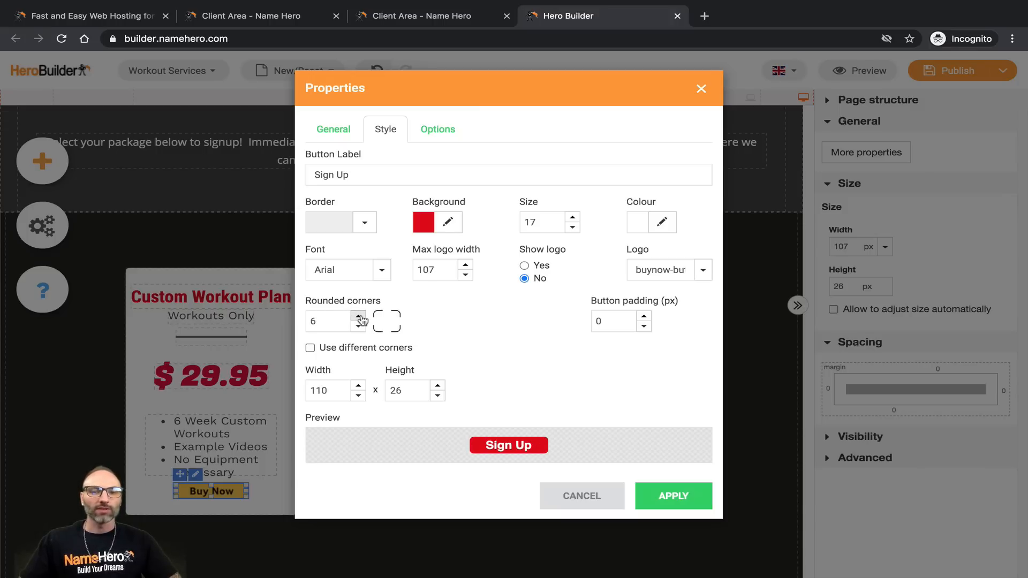
click(359, 317)
click(359, 317)
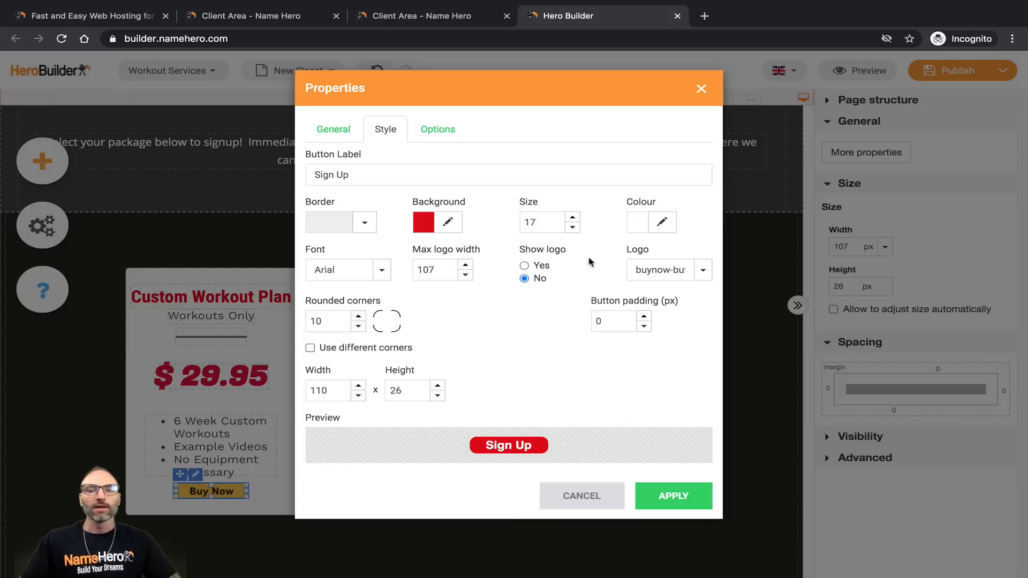
Step: Apply the new Sign Up style and reopen the Custom Workout Plan button's settings
click(670, 500)
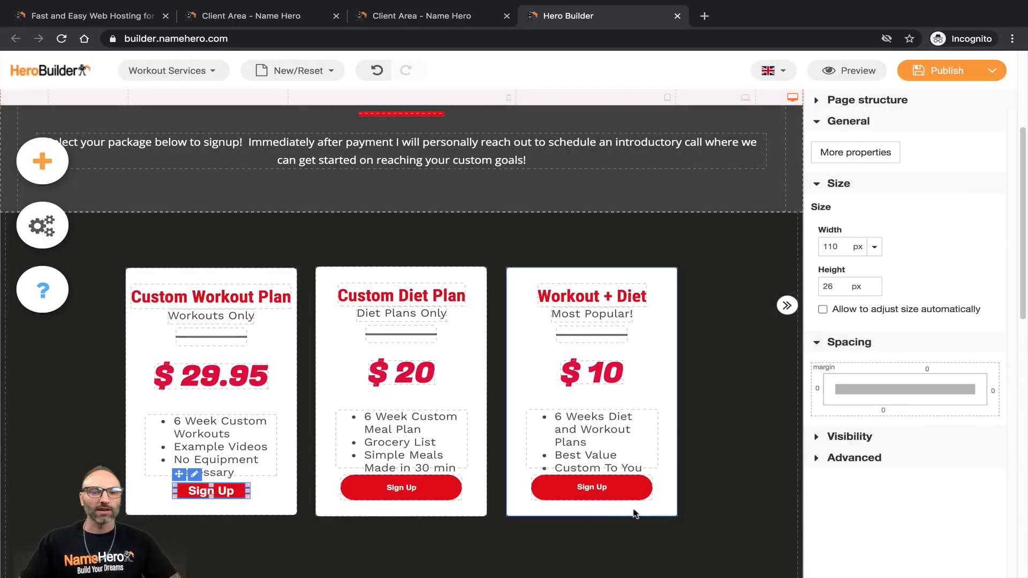
click(244, 455)
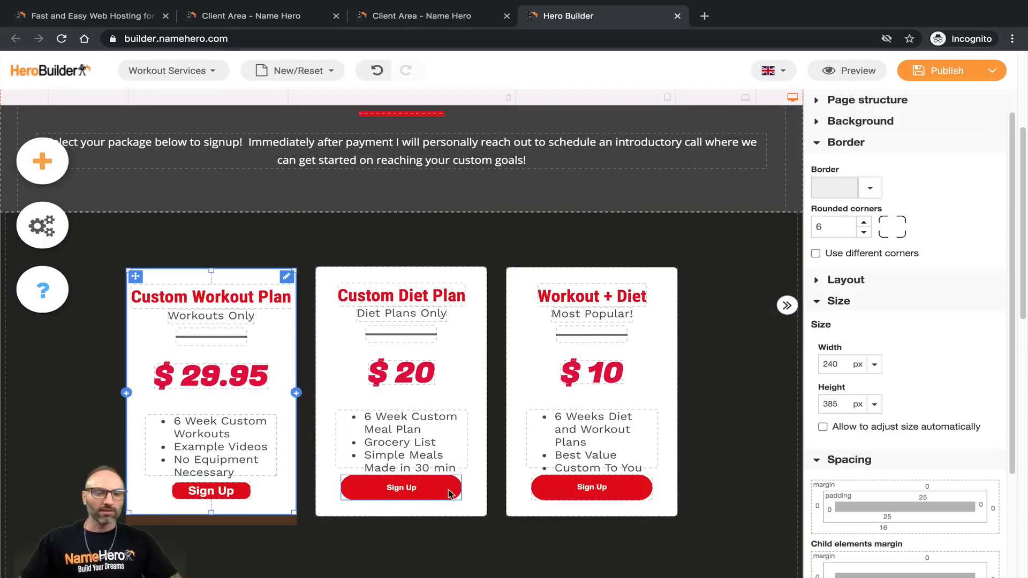
click(246, 492)
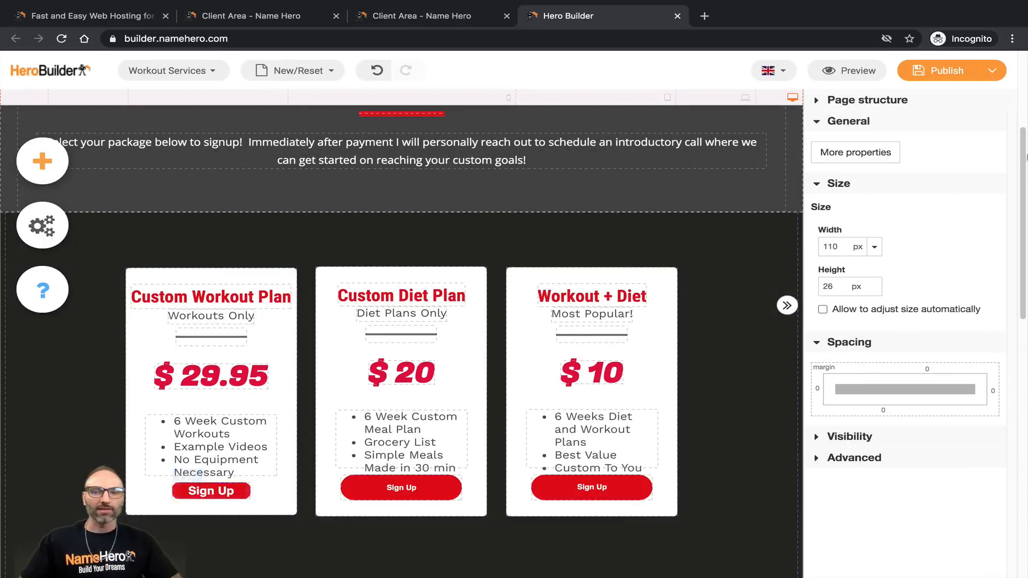
click(855, 152)
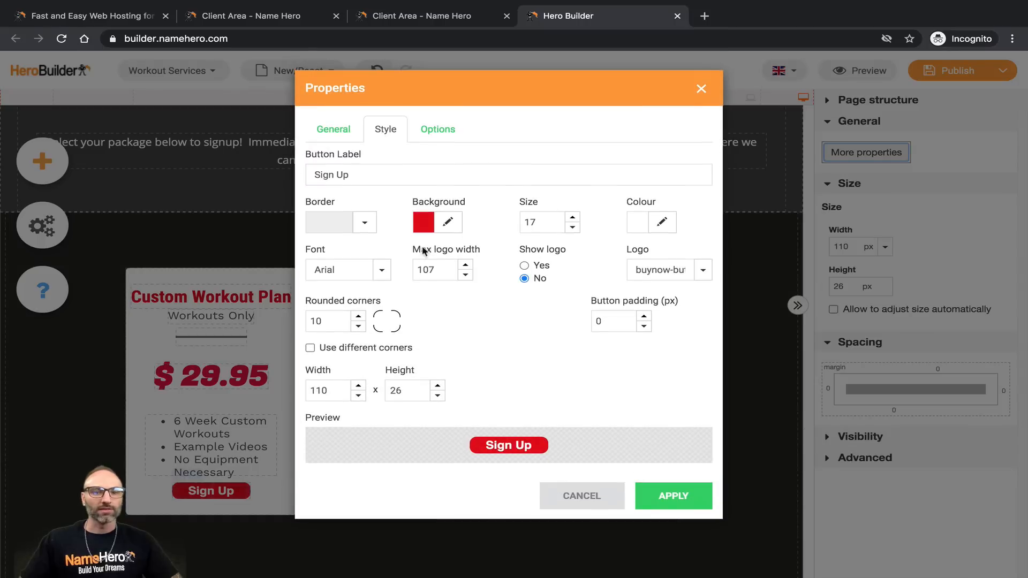
Step: Raise the Sign Up button height to 37 and apply it
click(437, 386)
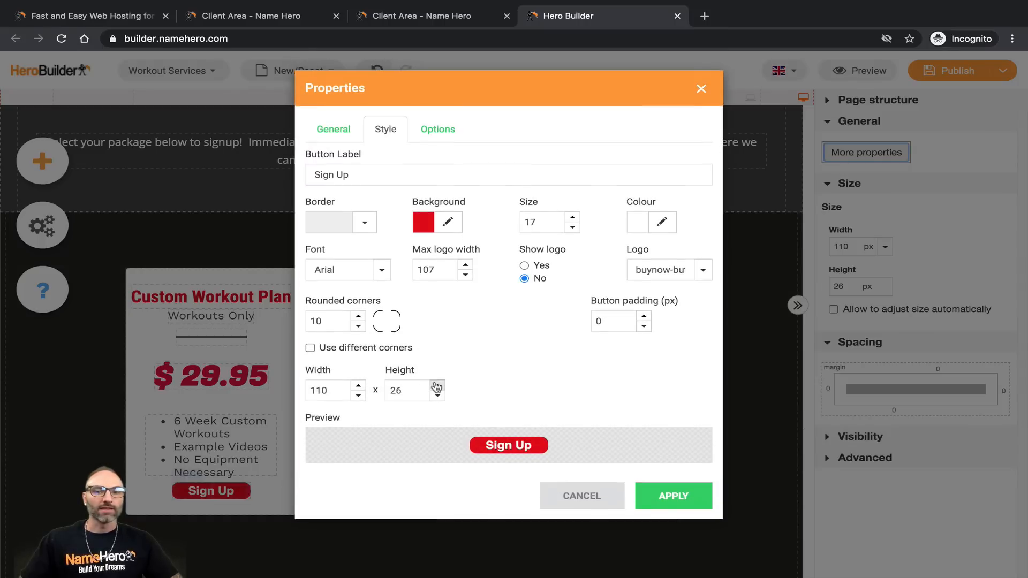
click(438, 385)
click(437, 385)
click(438, 386)
click(437, 386)
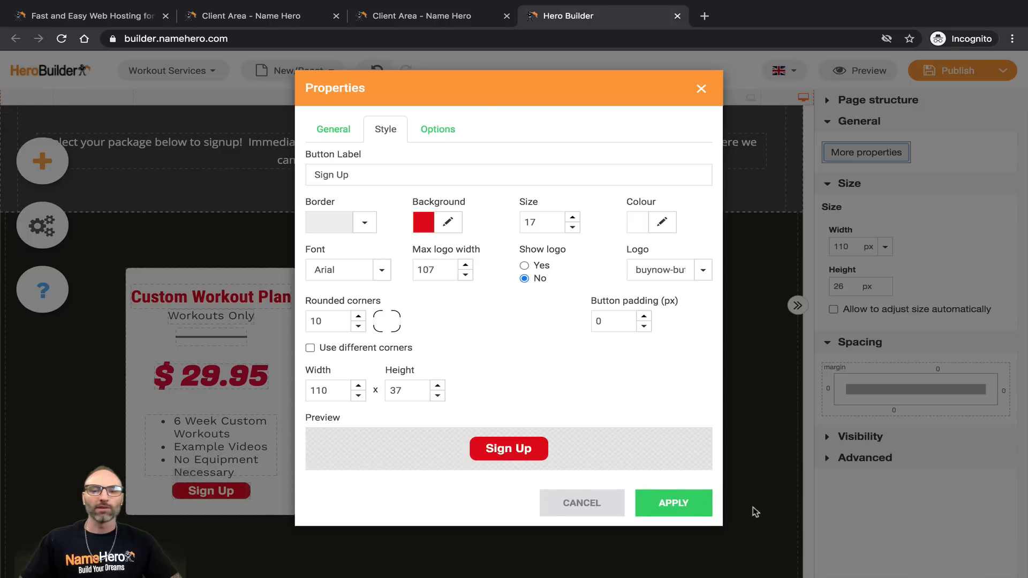
click(680, 505)
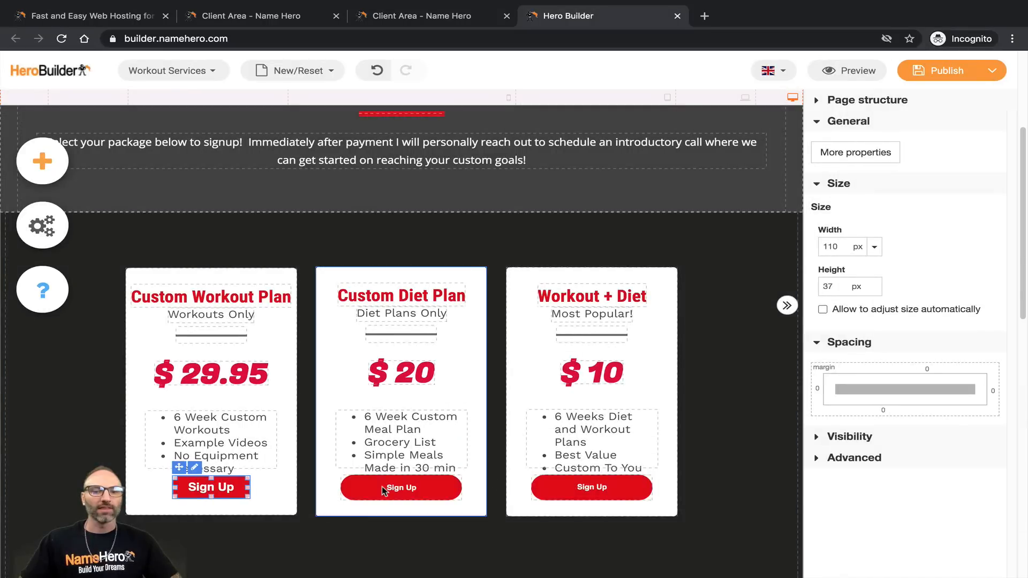
Step: Compare the cards' elements and reselect the Custom Workout Plan's Sign Up button
click(407, 488)
click(241, 438)
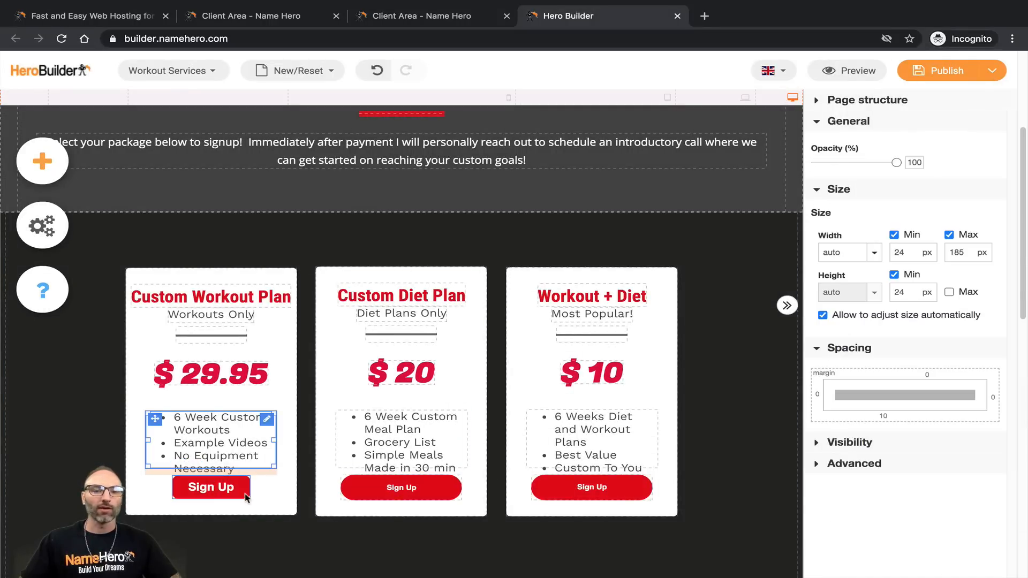
click(240, 493)
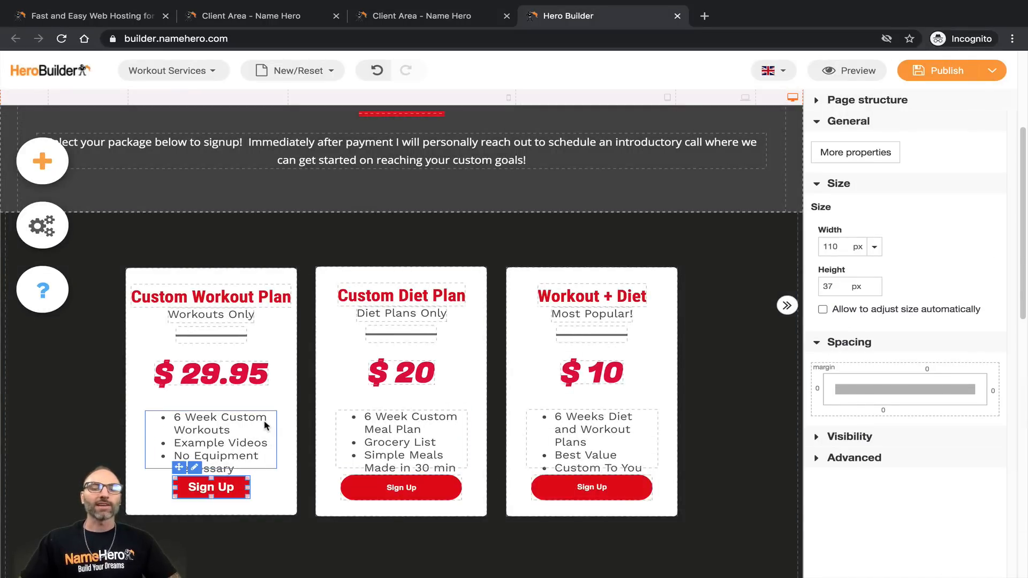
click(197, 489)
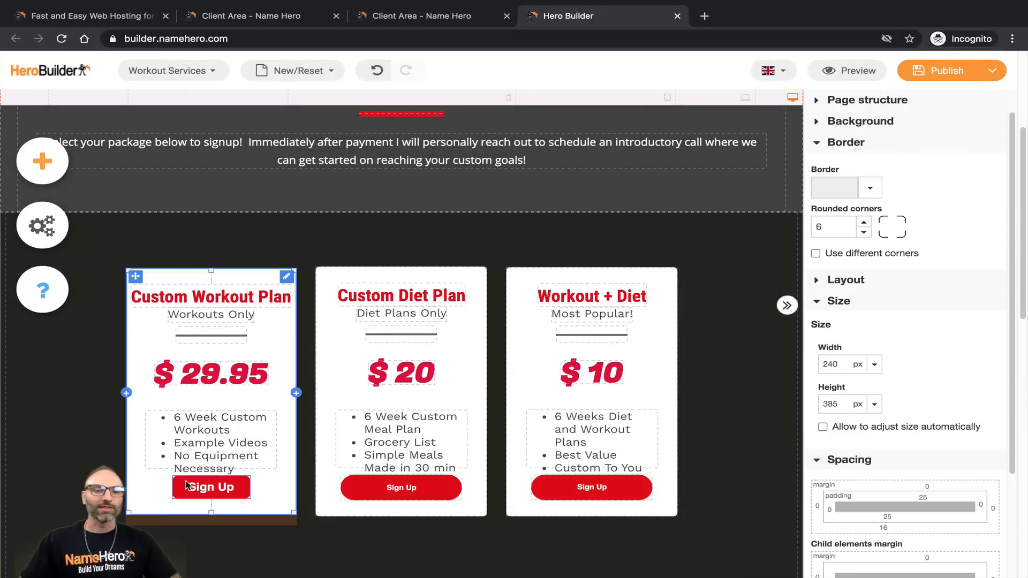
click(190, 486)
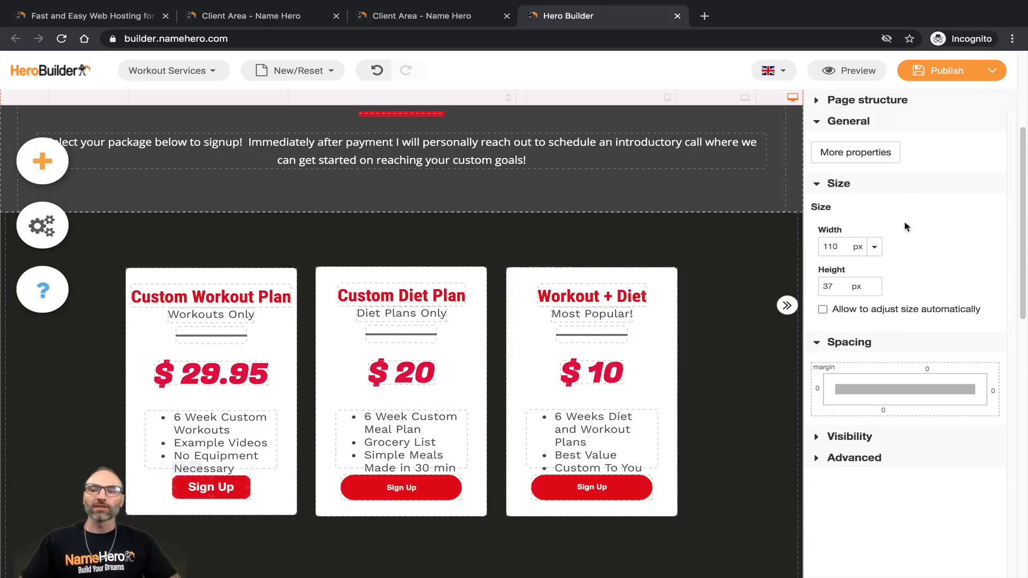
Step: Open the Sign Up button's More properties and its General payment tab, ready to name the item
click(857, 158)
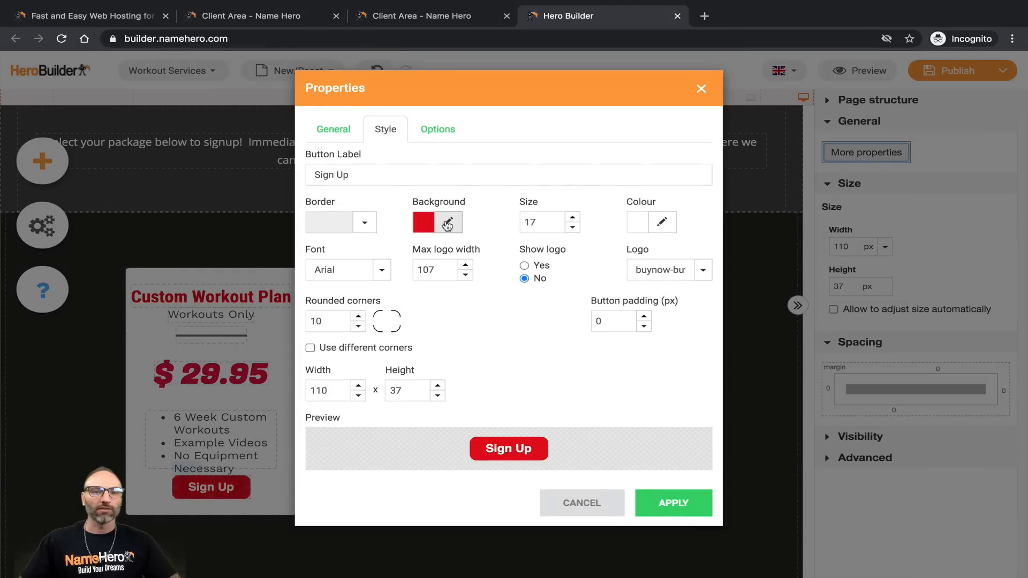
click(437, 130)
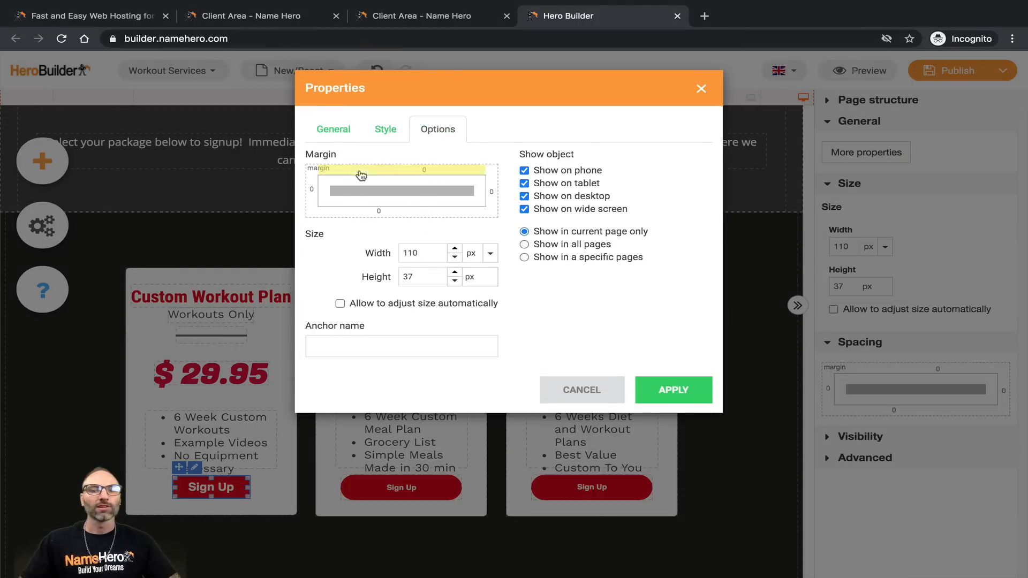
click(336, 130)
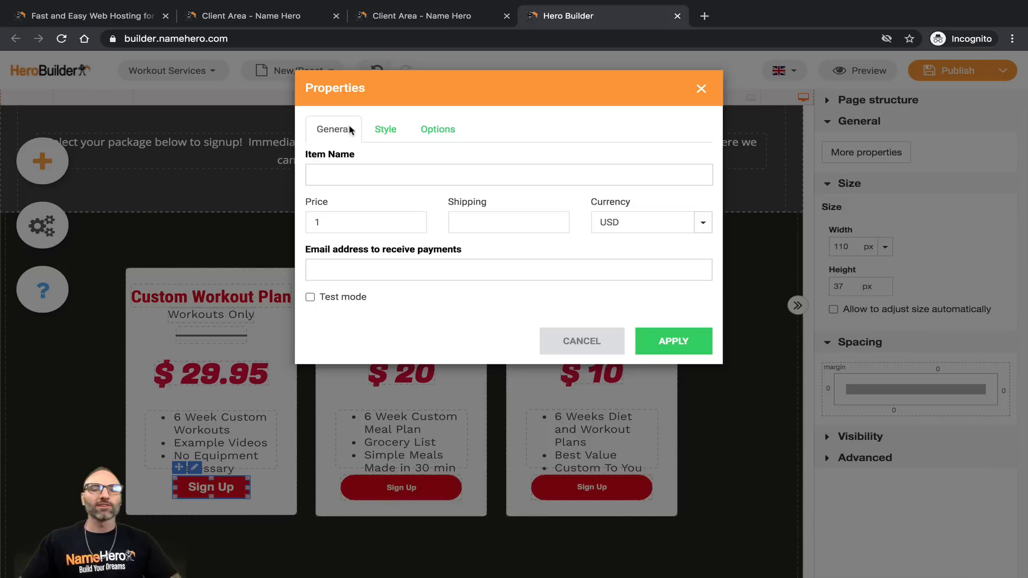
click(364, 179)
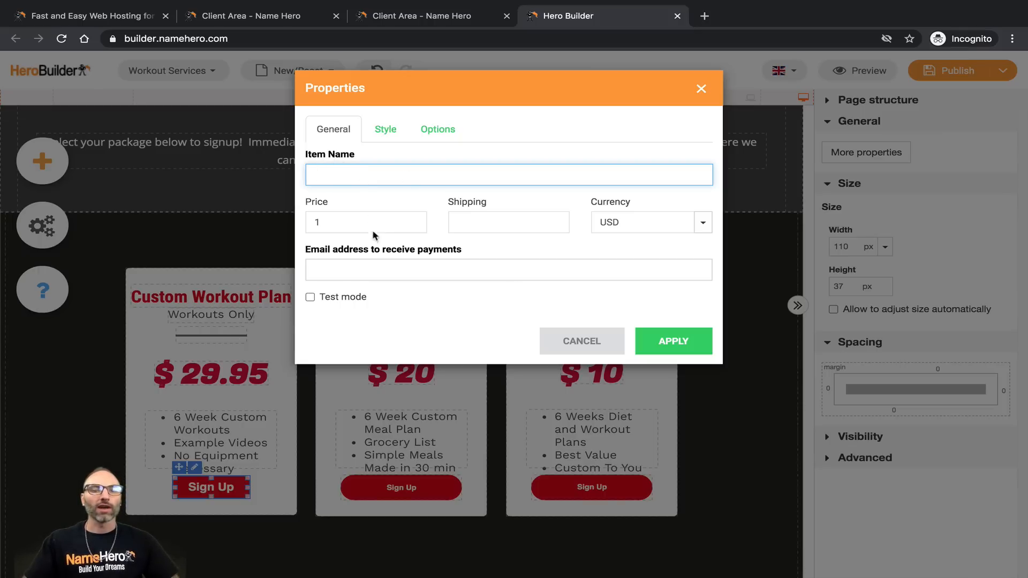
Step: Name the item Workouts Only with price 29.95 and shipping 0.00
text(Workouts Only)
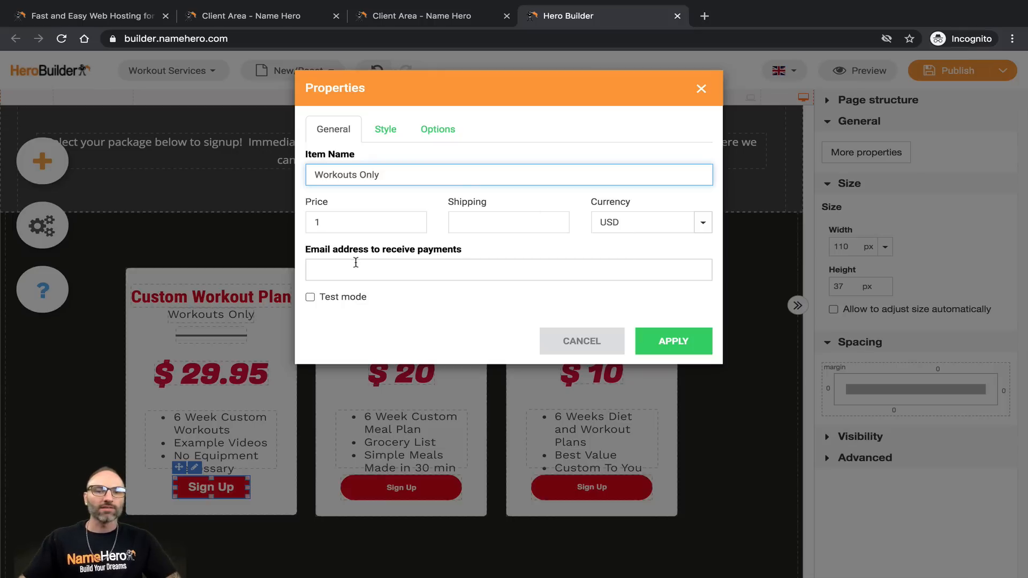
click(315, 223)
text(29.95)
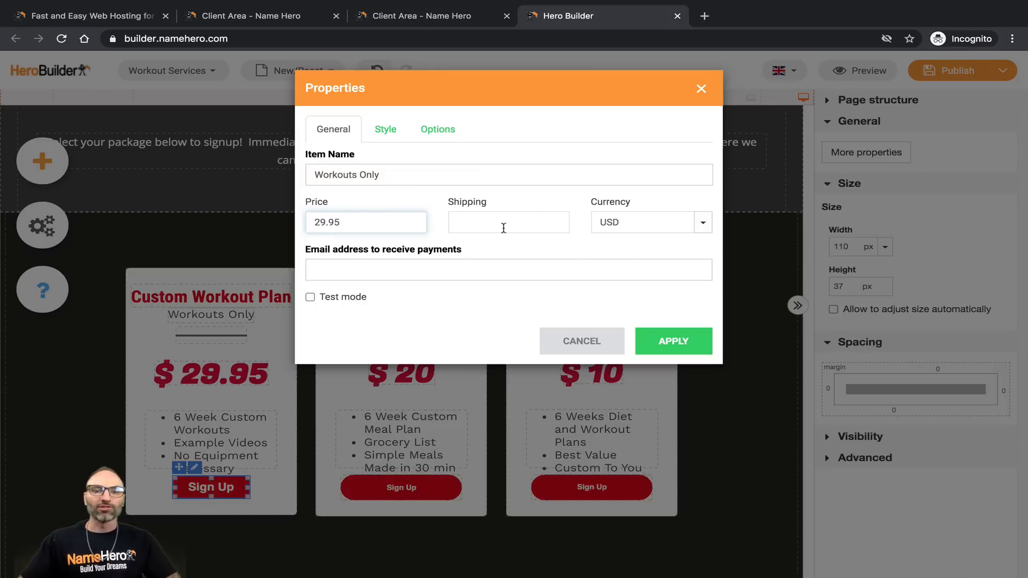
click(503, 228)
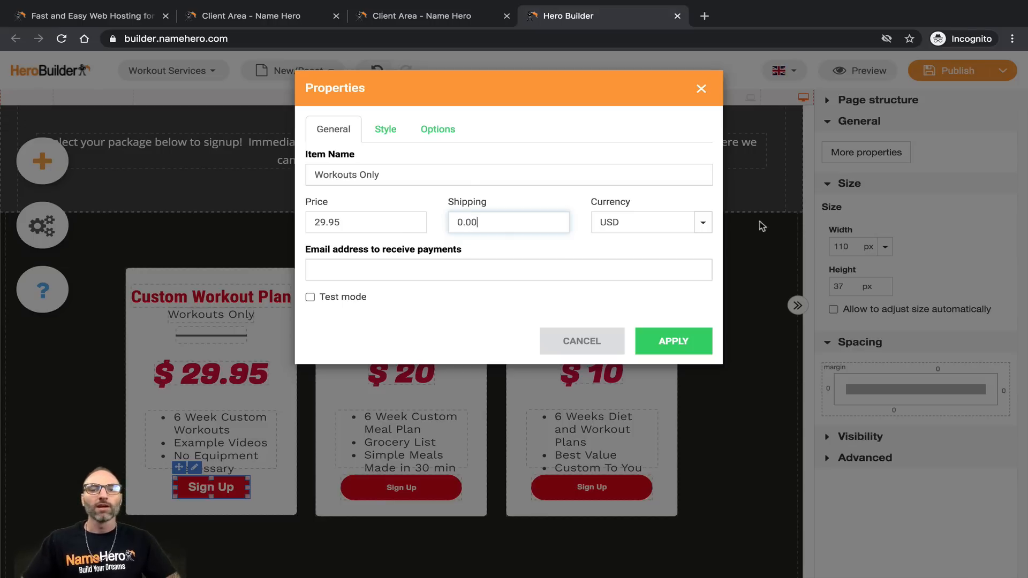
Step: Enter the receiving payment email, leave test mode off, and apply the settings
click(338, 264)
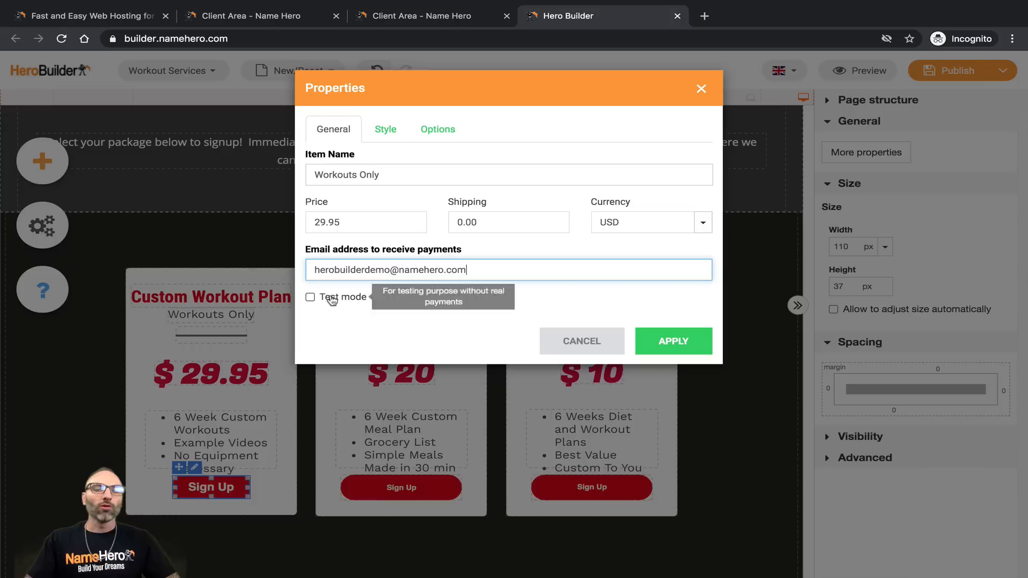
drag(454, 271, 328, 271)
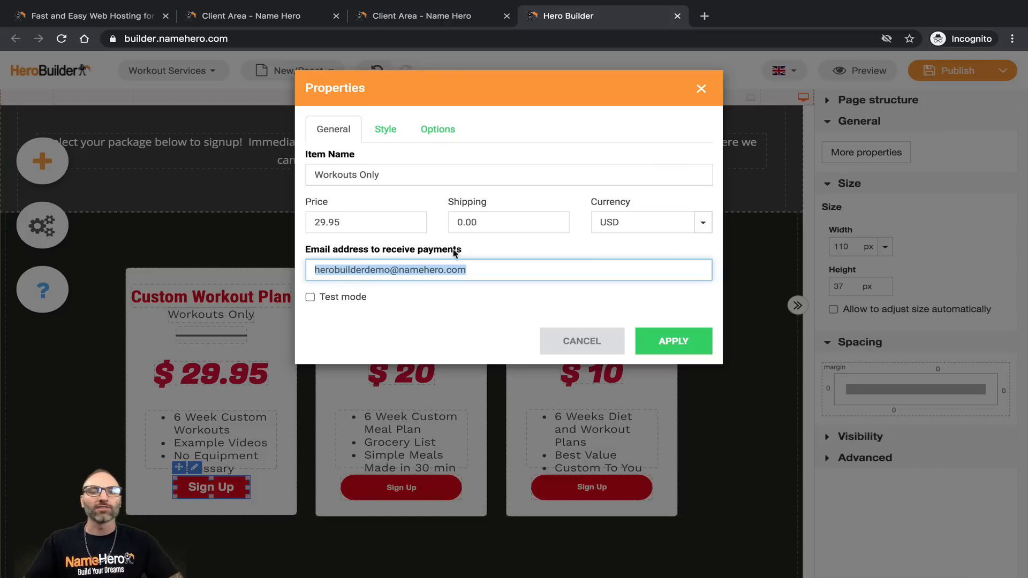
mouse_move(337, 297)
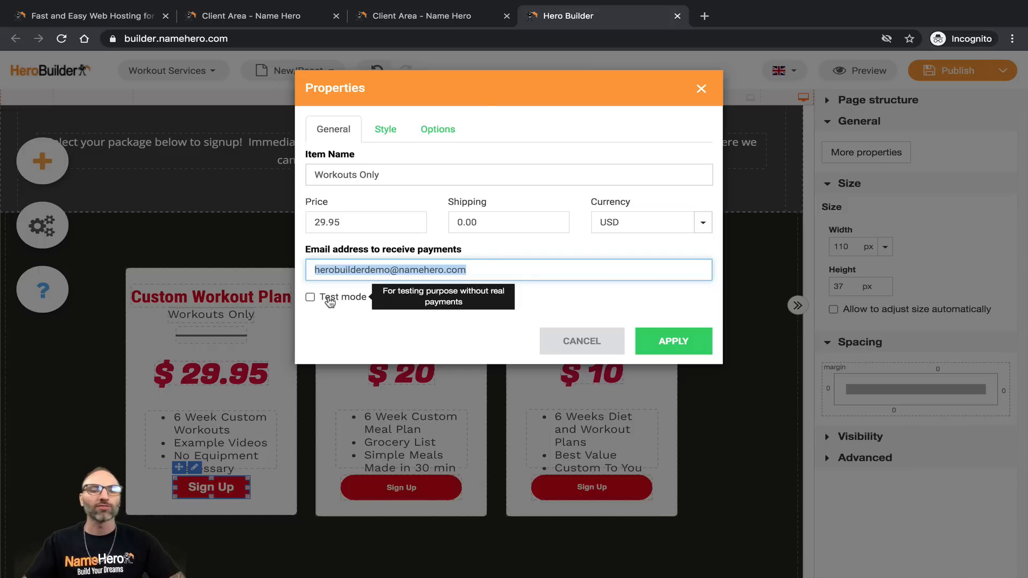
click(311, 298)
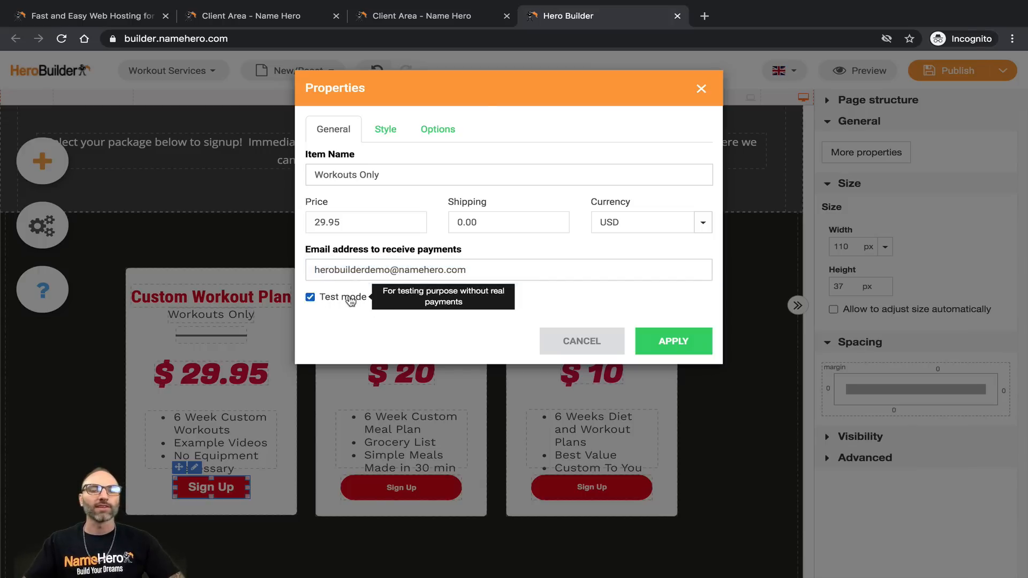
click(347, 299)
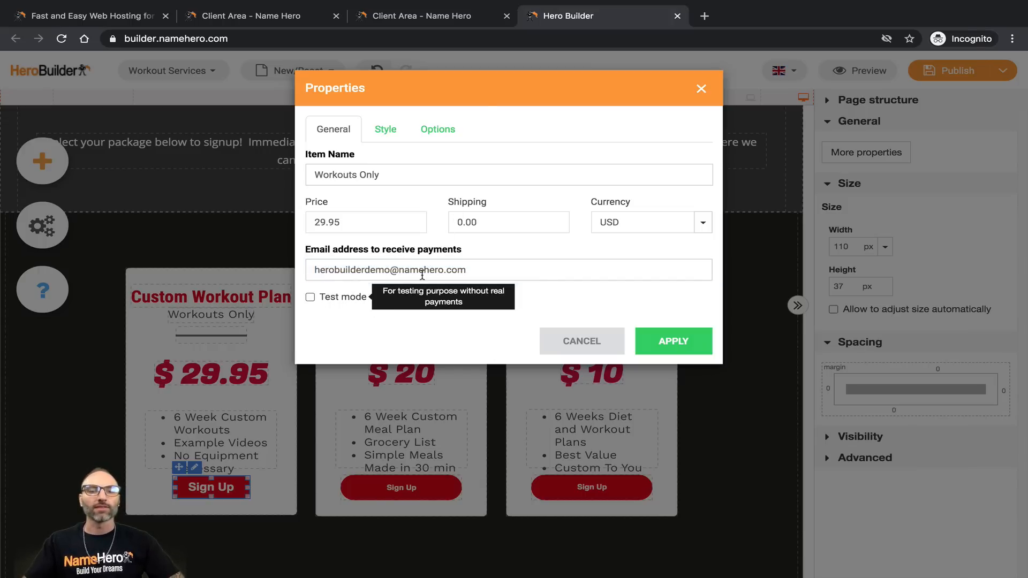
click(676, 342)
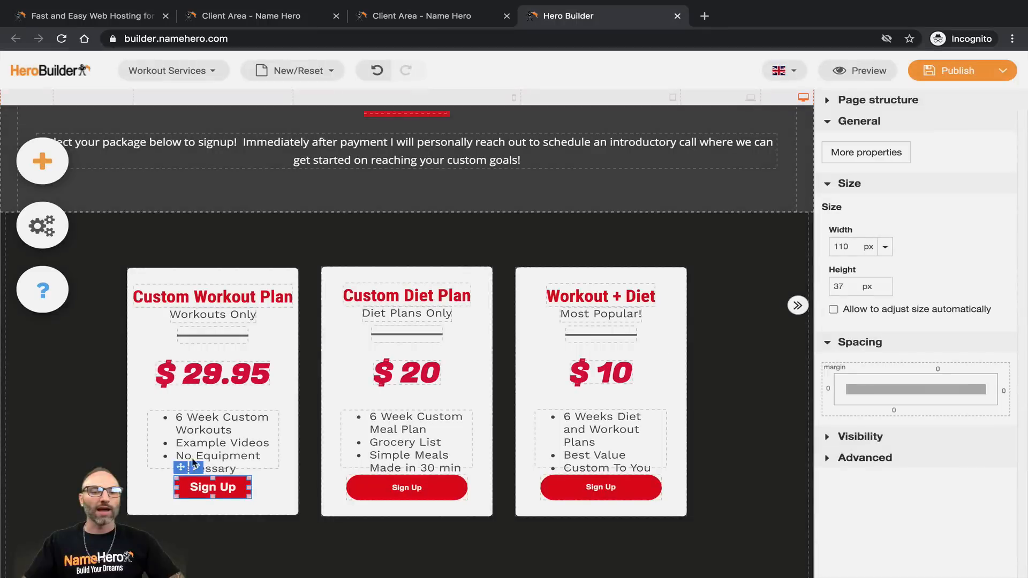
click(158, 482)
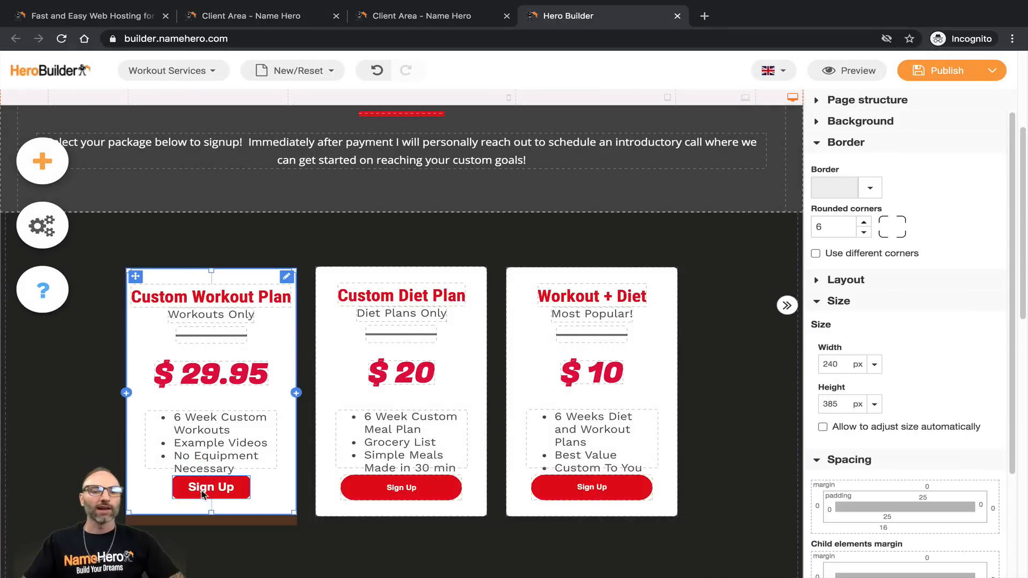
click(203, 493)
right_click(203, 492)
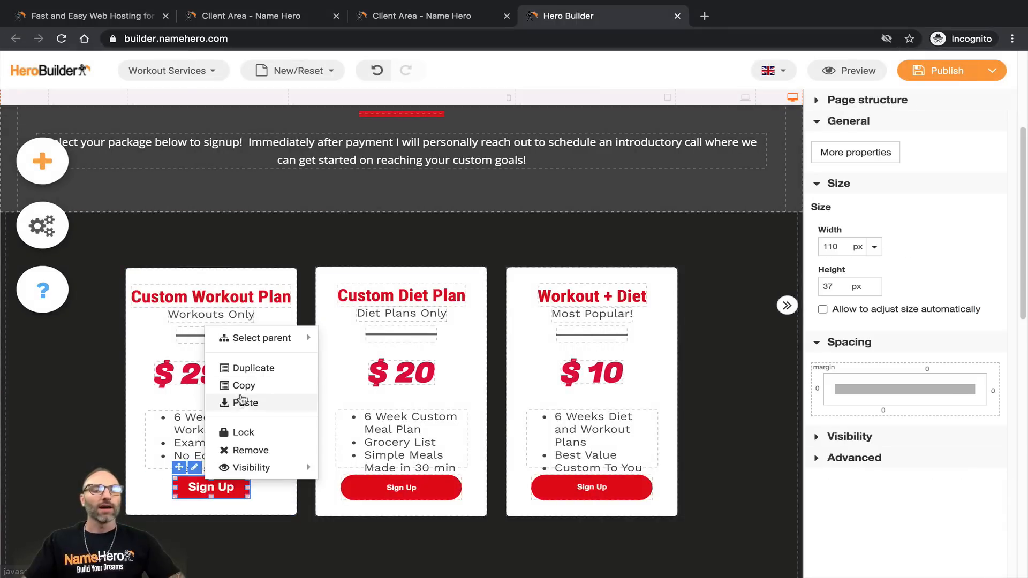
click(255, 369)
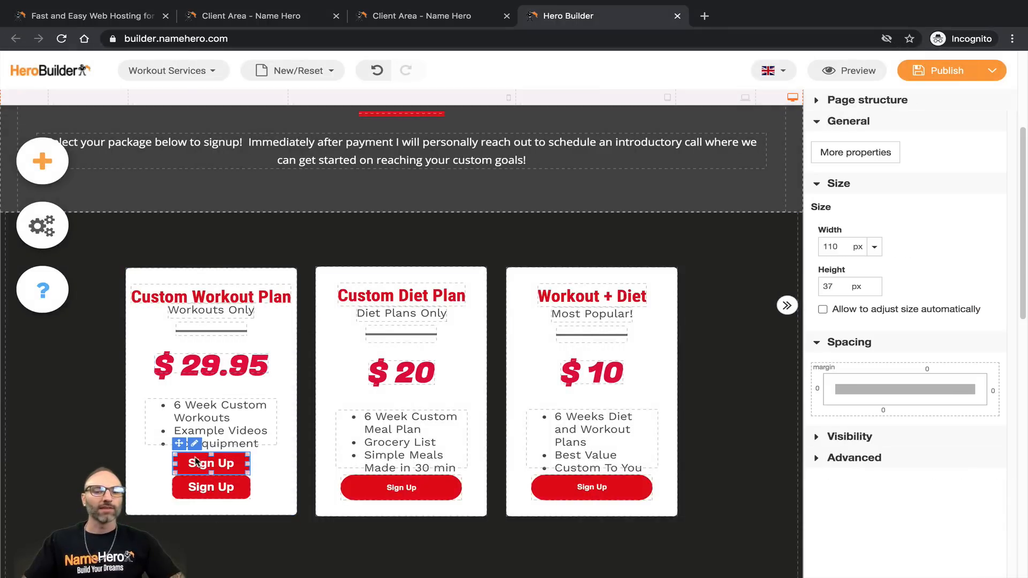
click(401, 488)
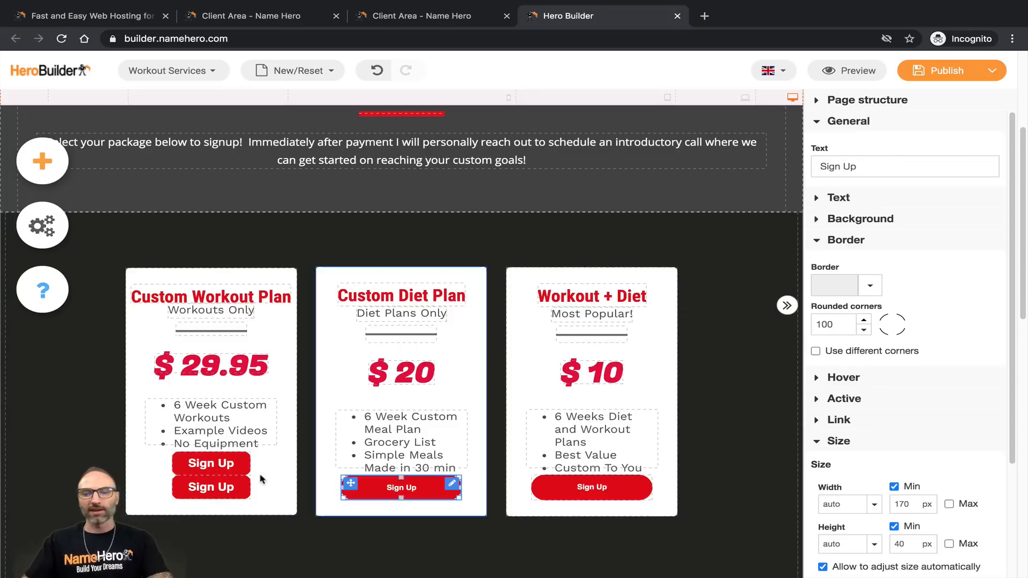
click(203, 465)
click(203, 488)
right_click(204, 487)
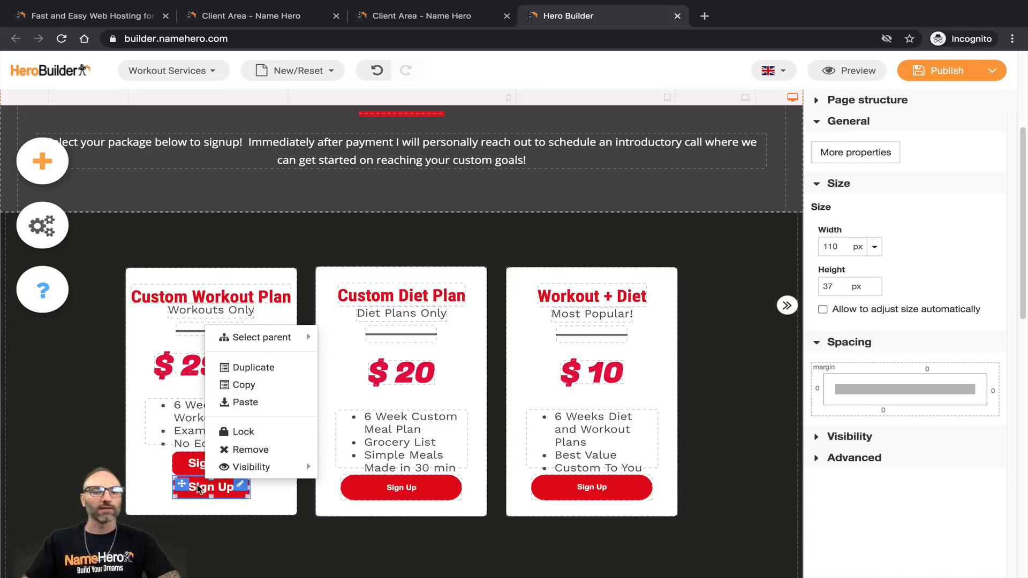
click(185, 465)
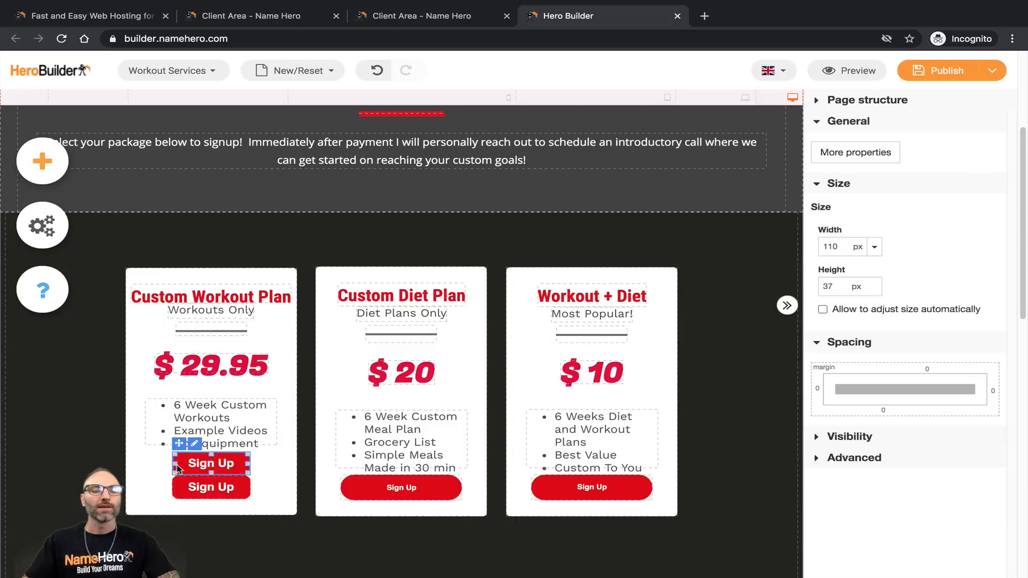
click(405, 479)
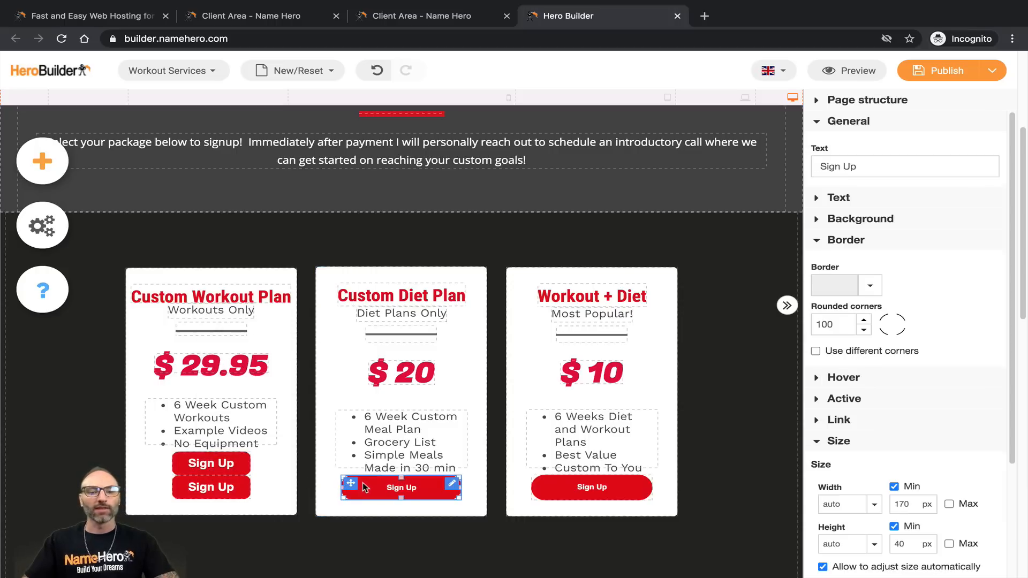
mouse_move(366, 487)
mouse_down()
mouse_move(220, 461)
mouse_move(374, 489)
mouse_up()
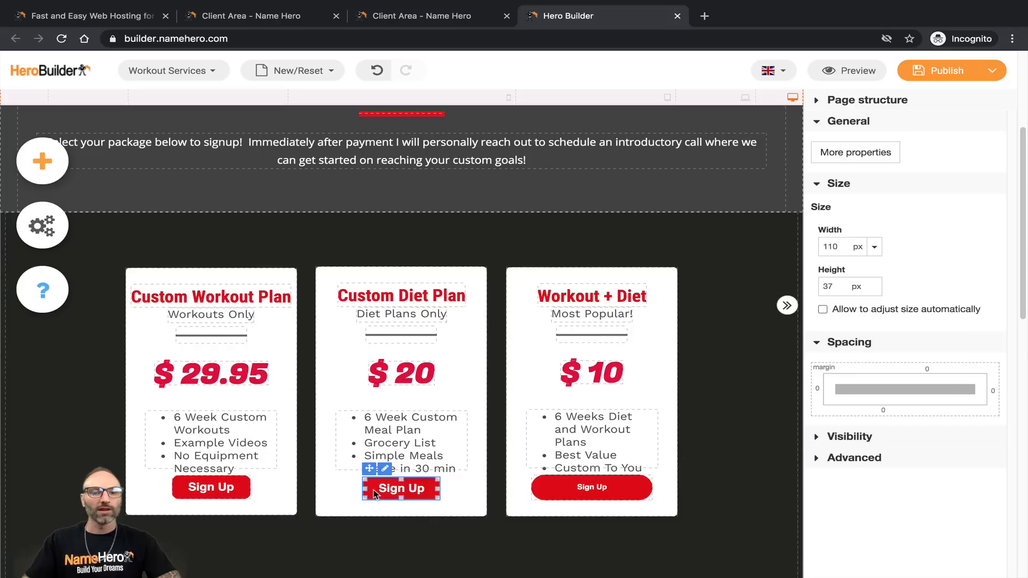
right_click(420, 489)
click(465, 368)
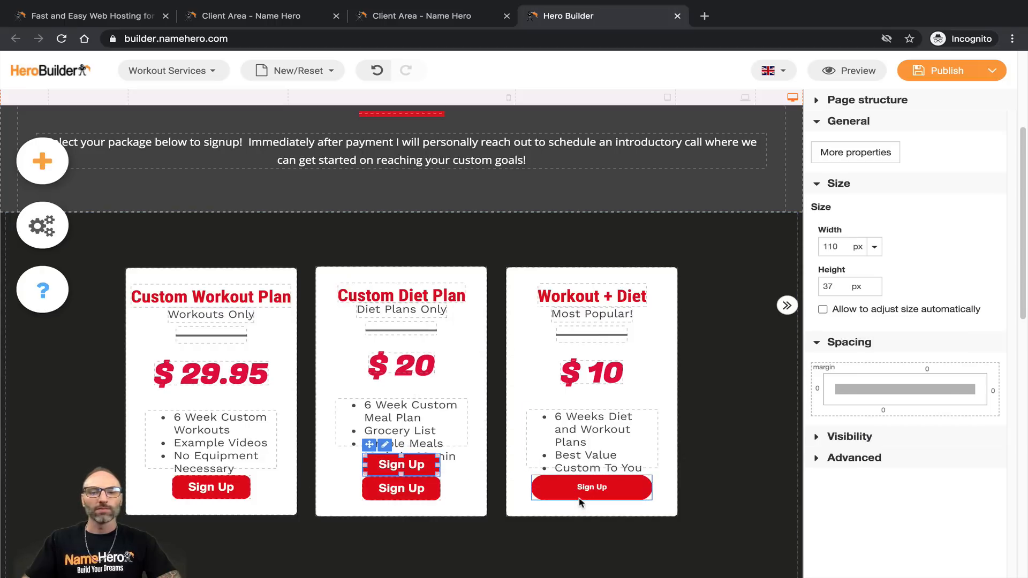
click(579, 499)
key(Delete)
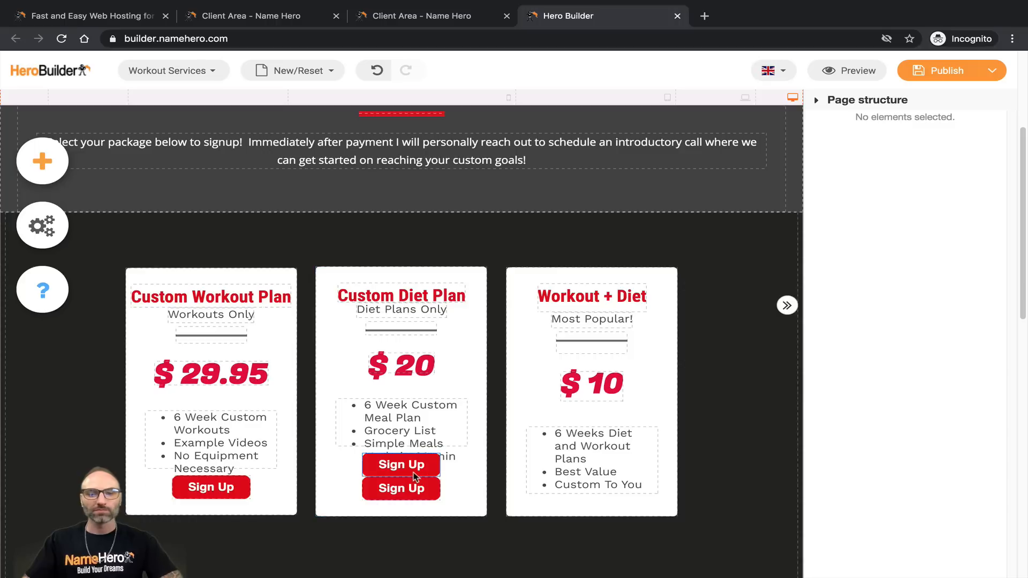
drag(412, 472, 580, 458)
click(580, 455)
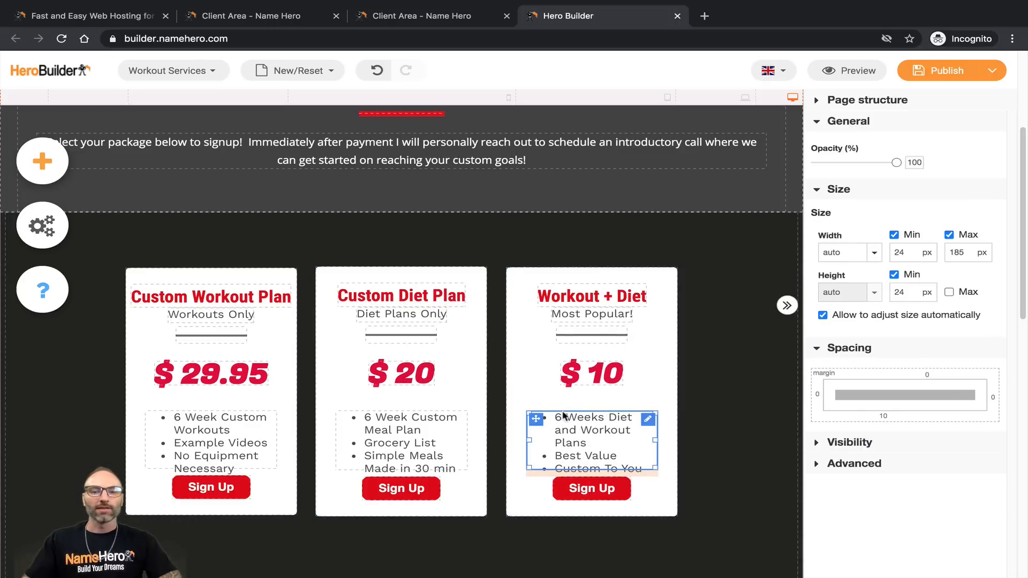
drag(379, 417, 401, 454)
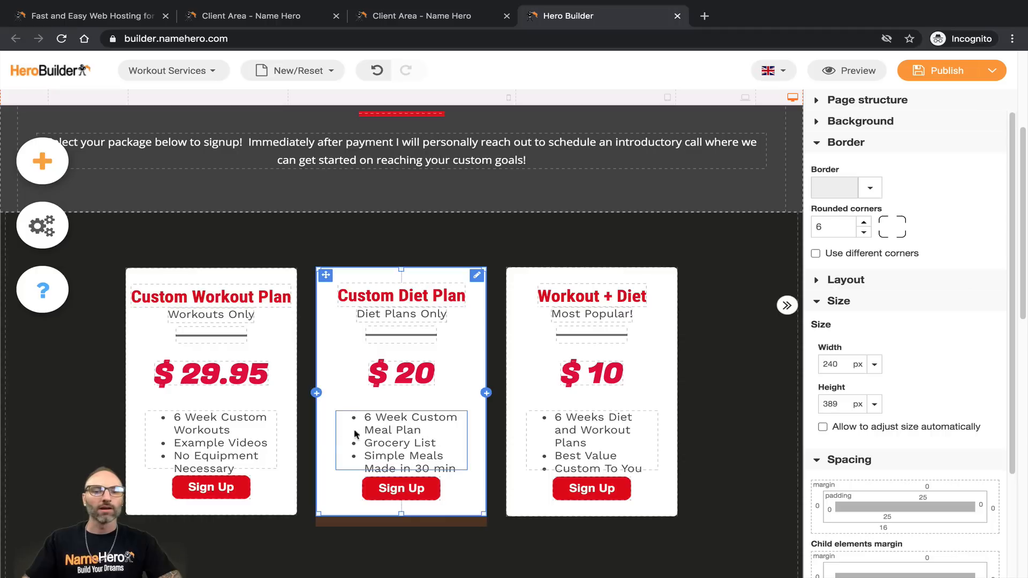
drag(154, 421, 208, 429)
click(216, 421)
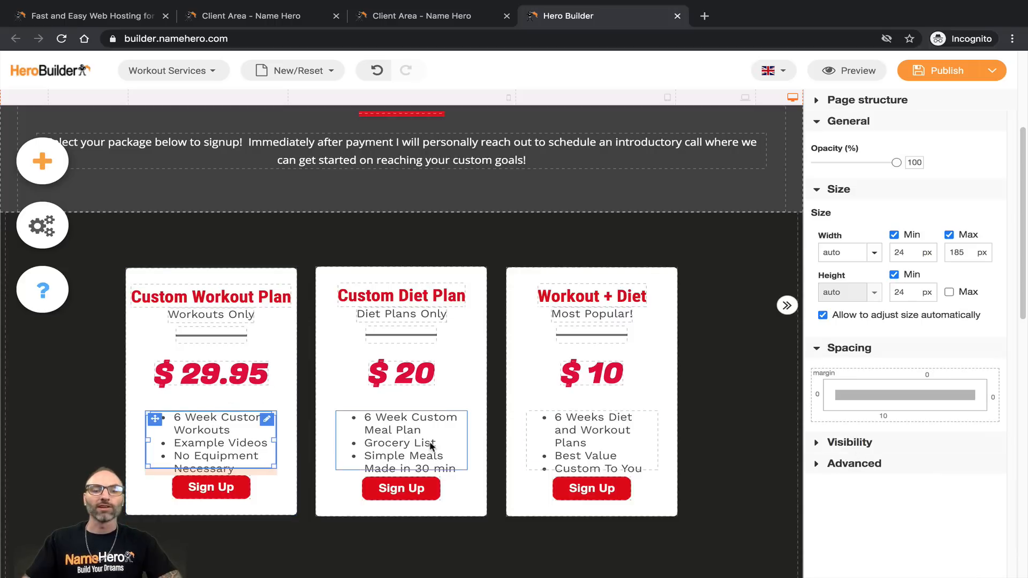
click(426, 412)
click(646, 465)
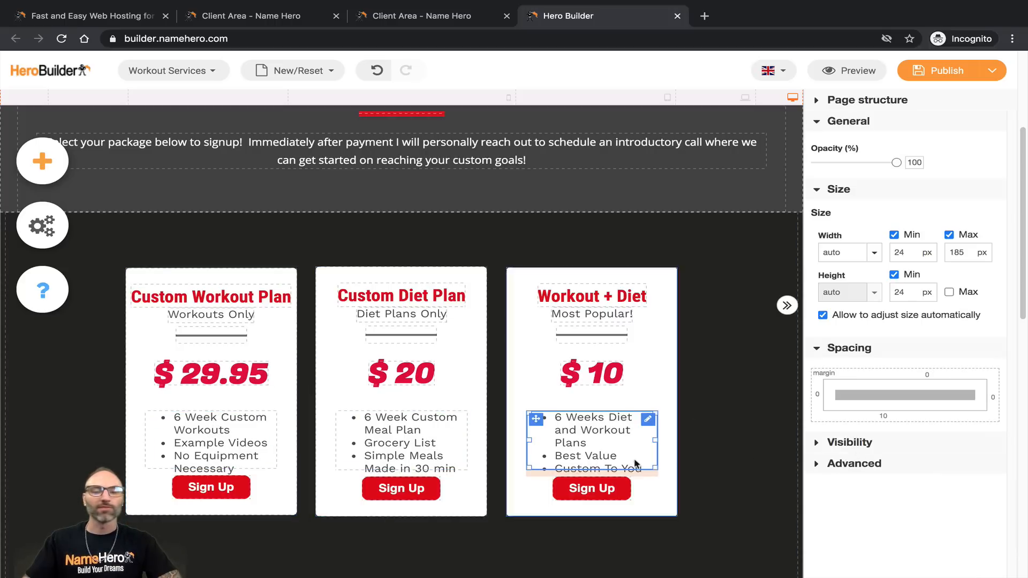
click(415, 485)
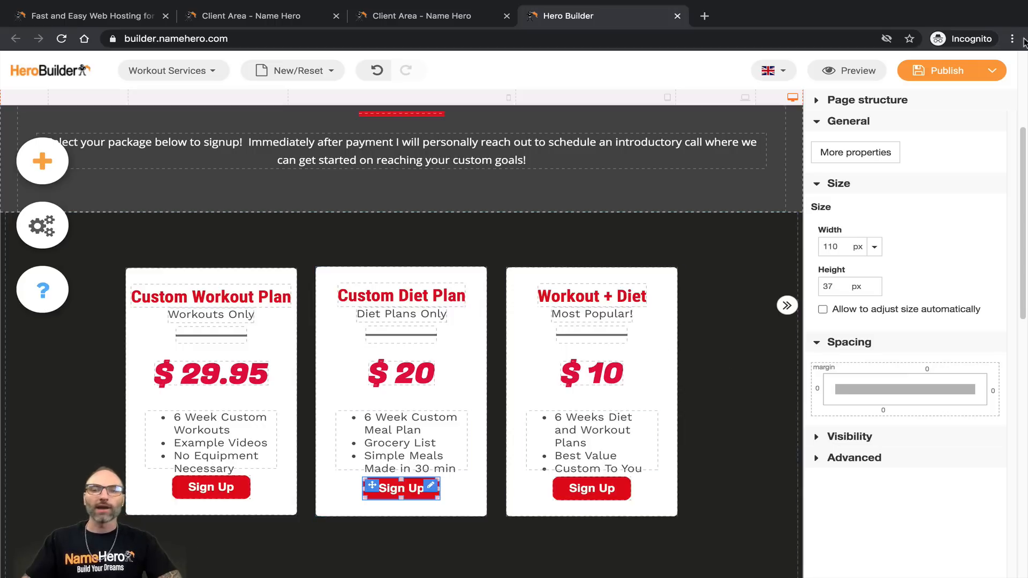
Step: Rename the Diet Plan button's item from Workouts Only to Diets Only, price 39.95, and apply
click(858, 153)
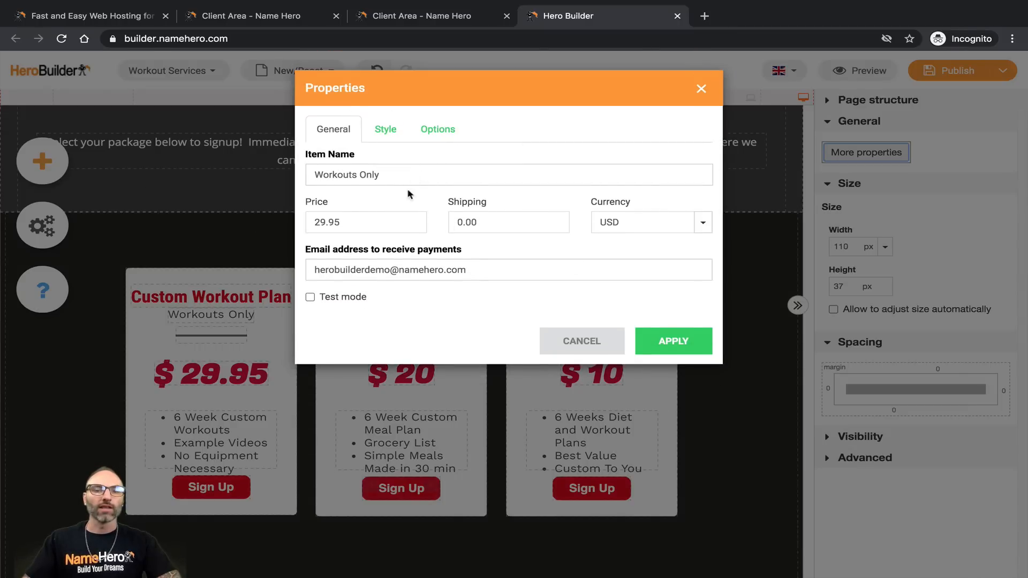
drag(418, 106, 442, 114)
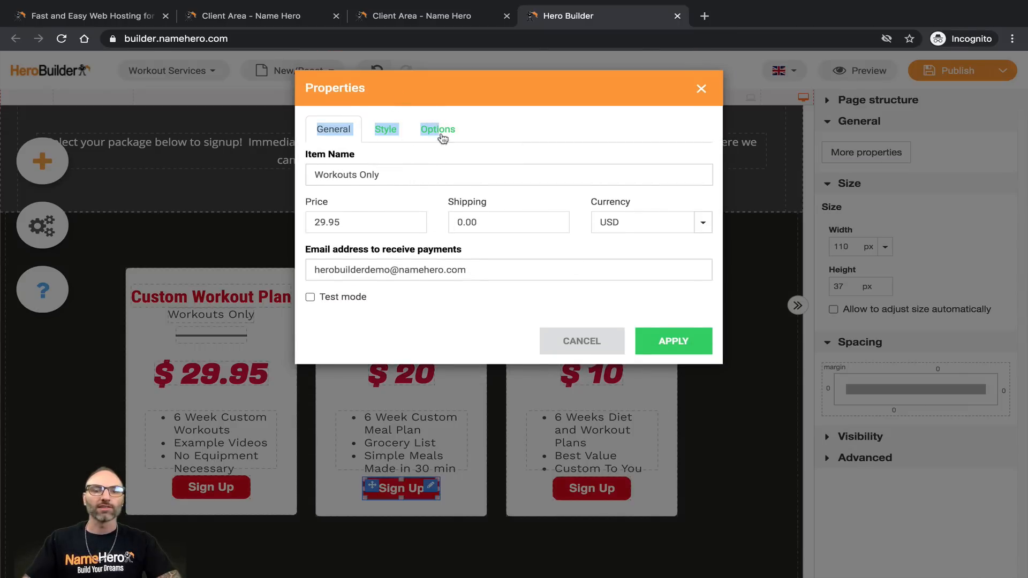
click(392, 176)
double_click(341, 176)
key(BackSpace)
text(Diets)
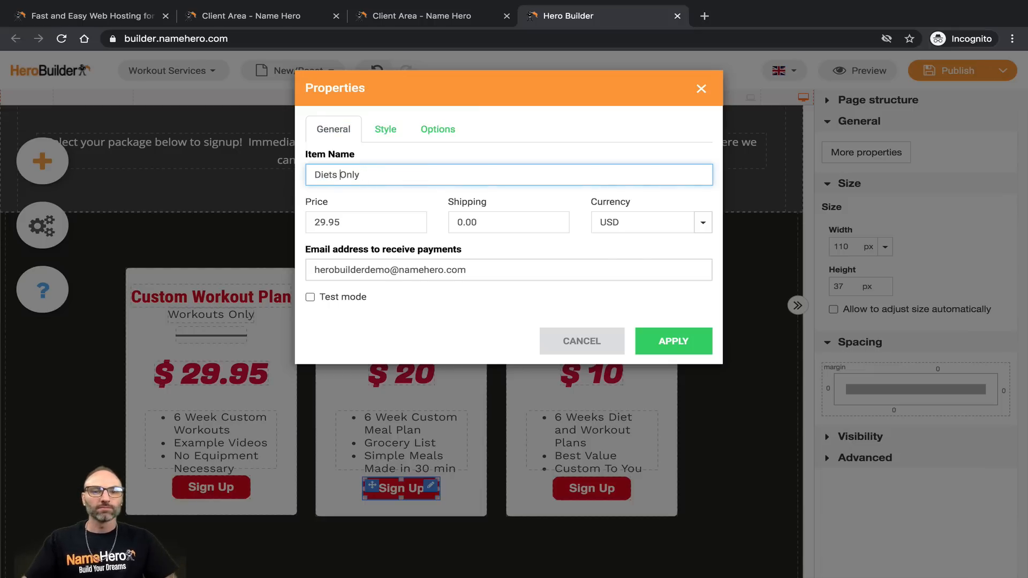
double_click(370, 217)
text(2)
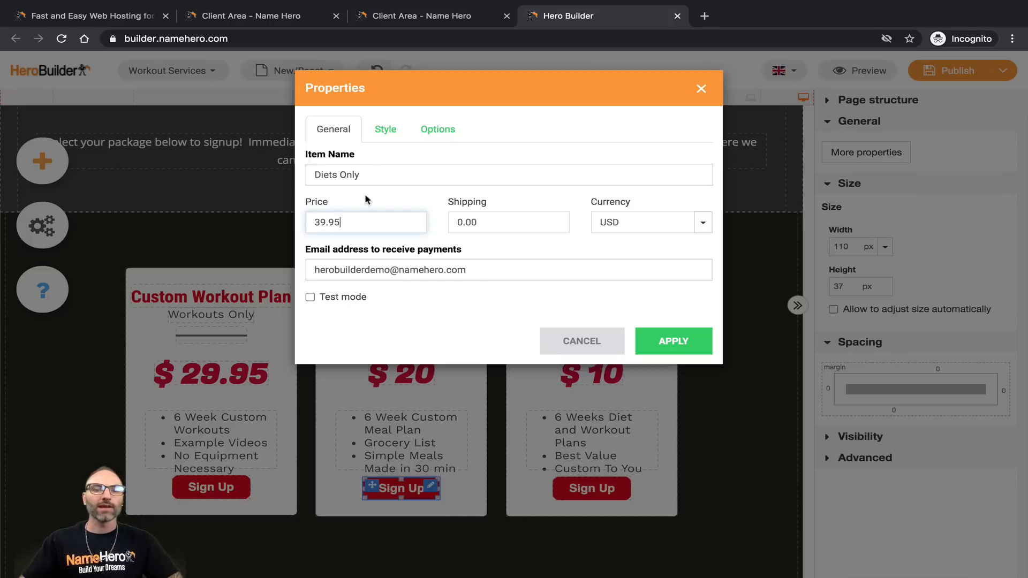
drag(364, 177, 321, 171)
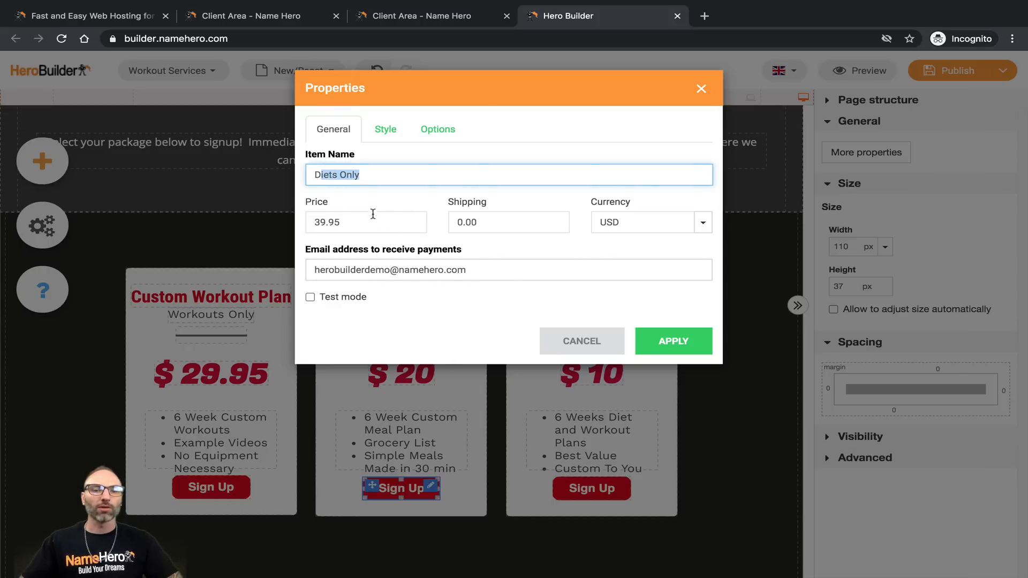
click(675, 349)
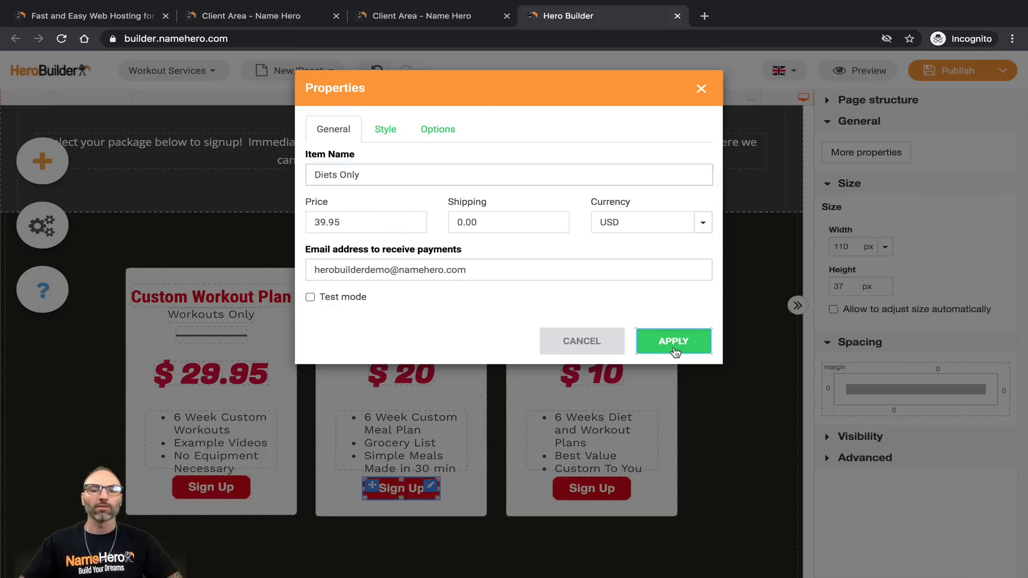
Step: Change the diet card price to $ 39.95 and the Workout + Diet price to $ 49.95
double_click(408, 374)
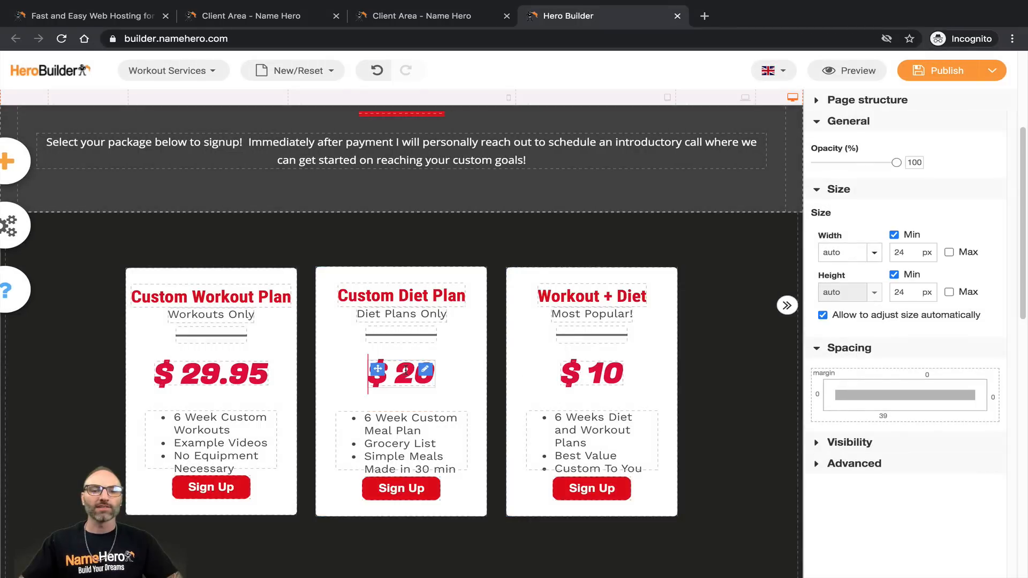
key(BackSpace)
key(BackSpace)
text(39.95)
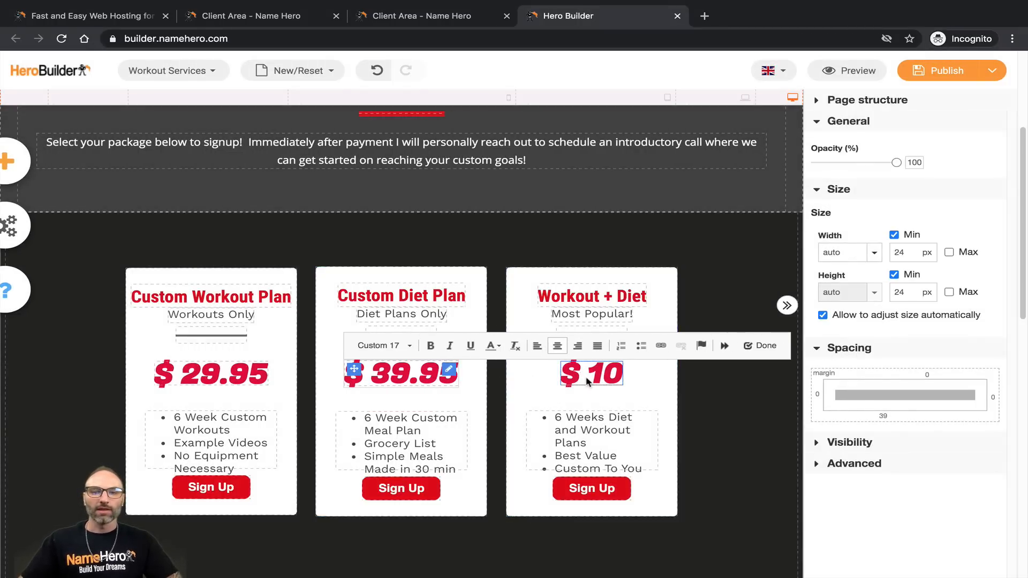
double_click(593, 377)
drag(588, 377, 616, 379)
text(49.95)
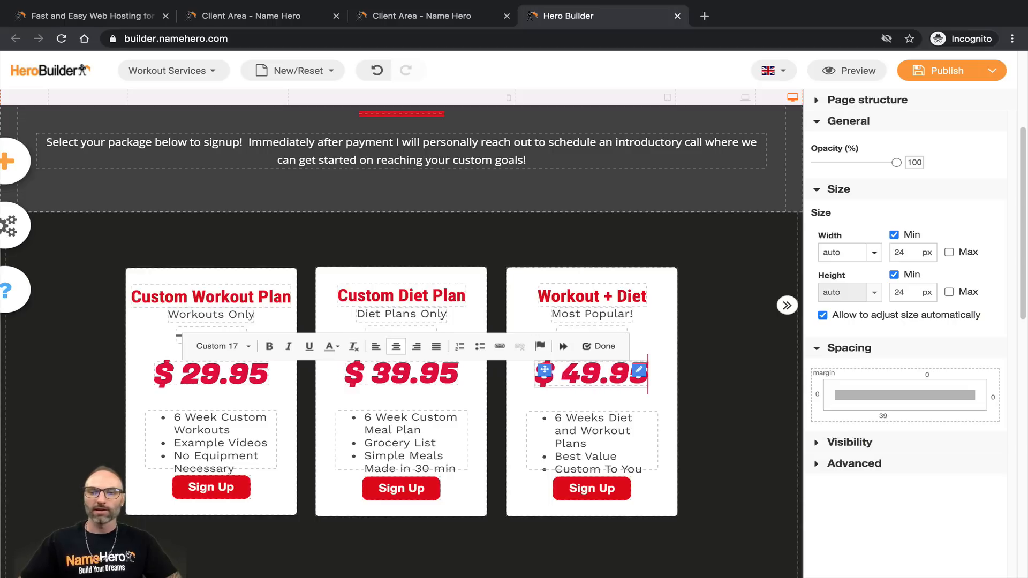
Step: Set the Workout + Diet button's item to Diets and Workouts at 49.95 USD and apply
click(582, 490)
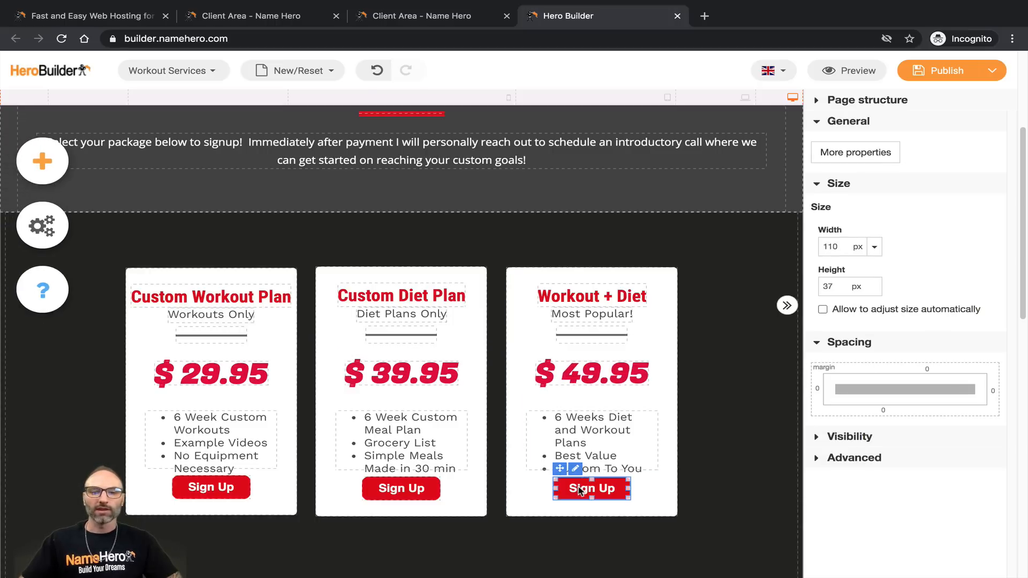
click(878, 153)
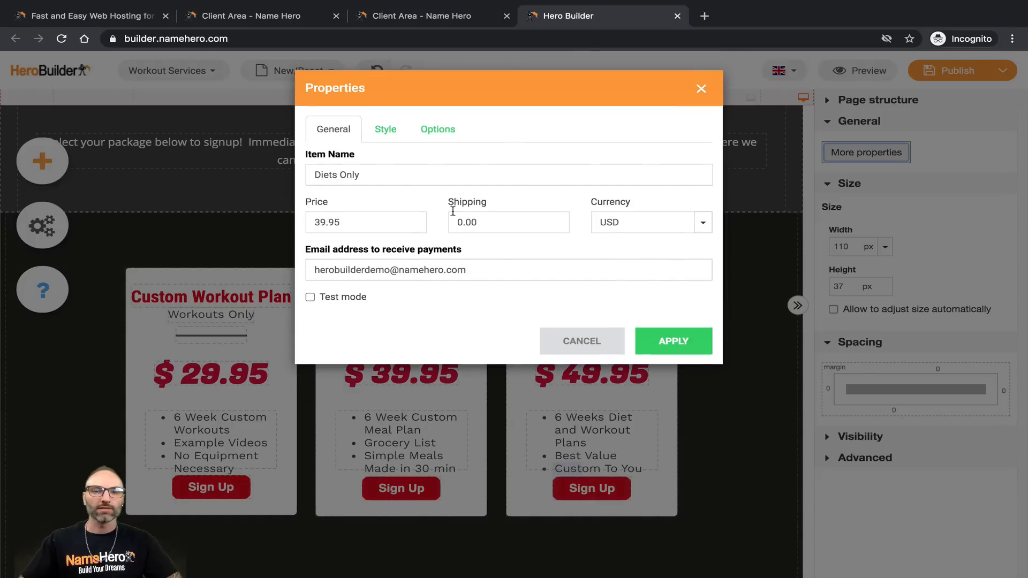
double_click(349, 175)
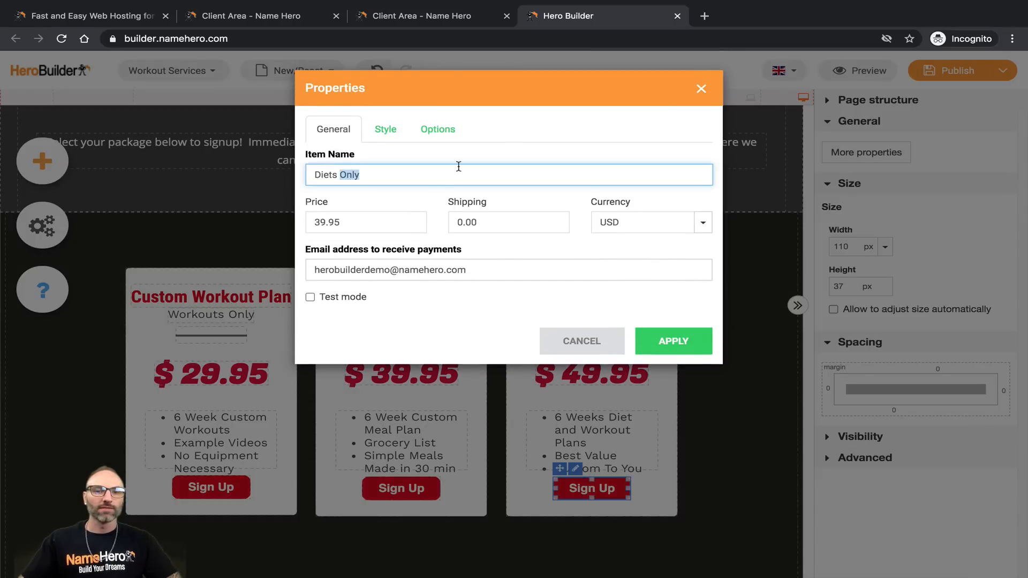
key(BackSpace)
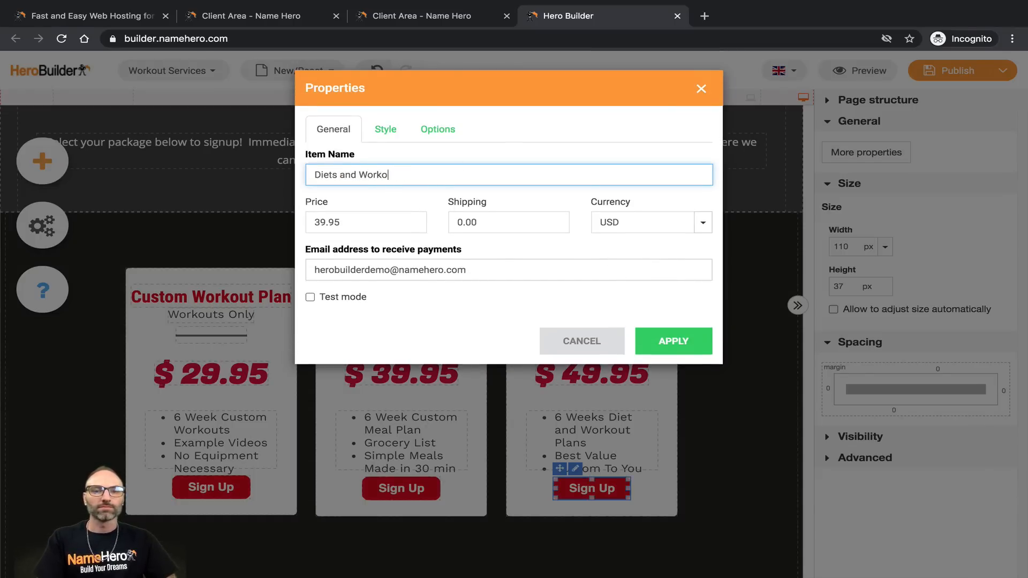
click(320, 221)
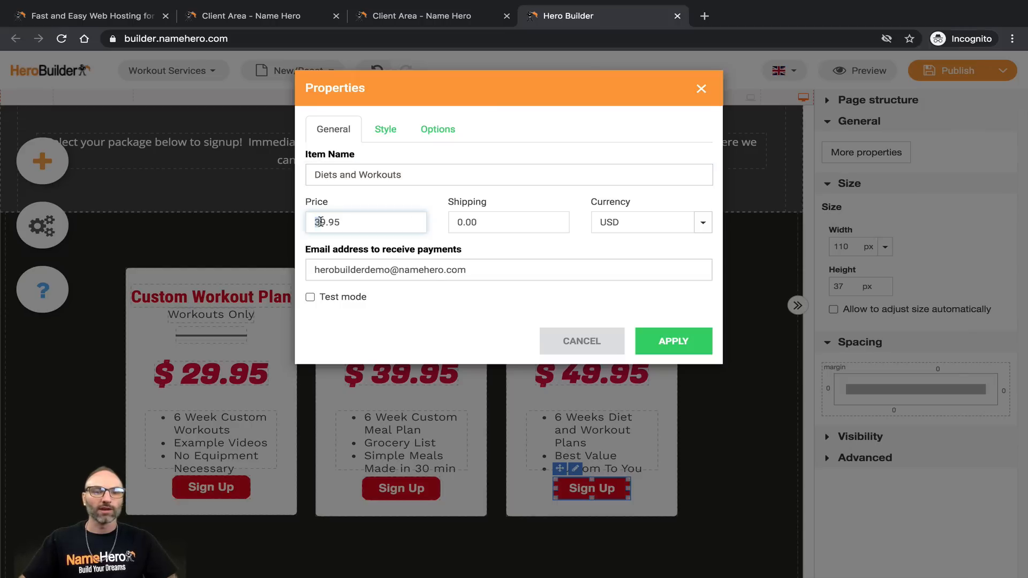
click(468, 222)
click(646, 347)
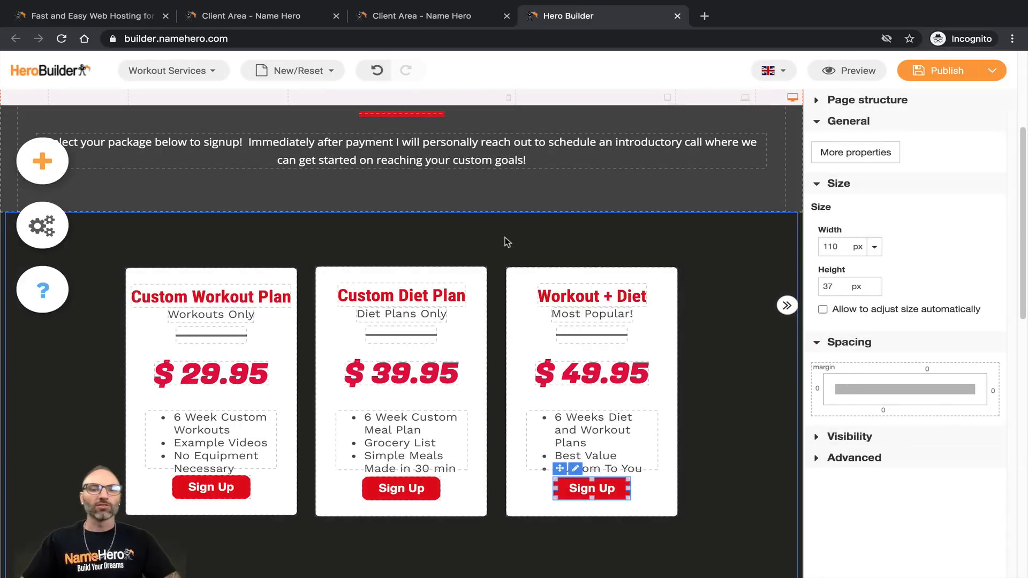
click(507, 242)
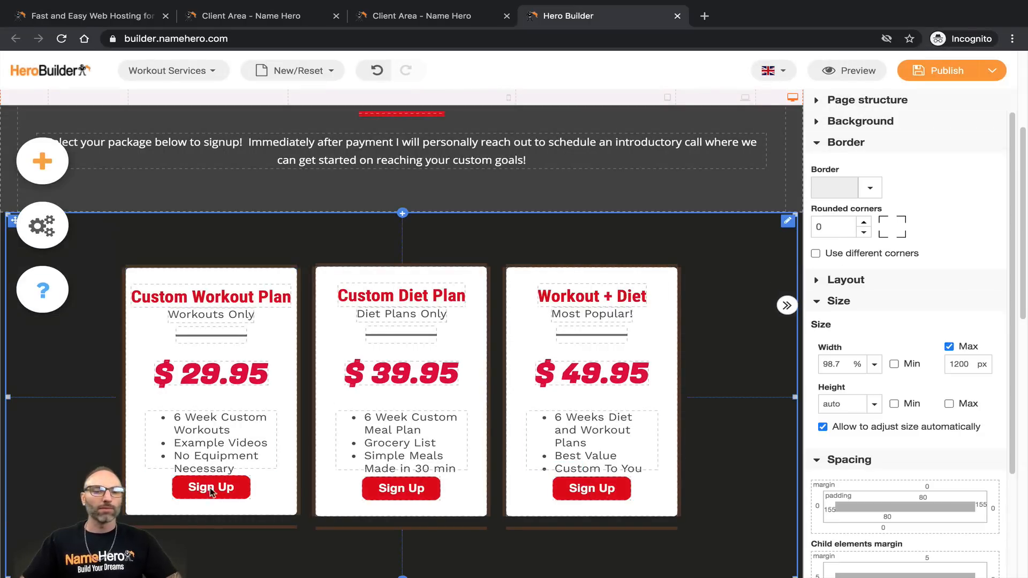
Step: Save a draft of the Workout Services page and scroll through its preview
click(992, 70)
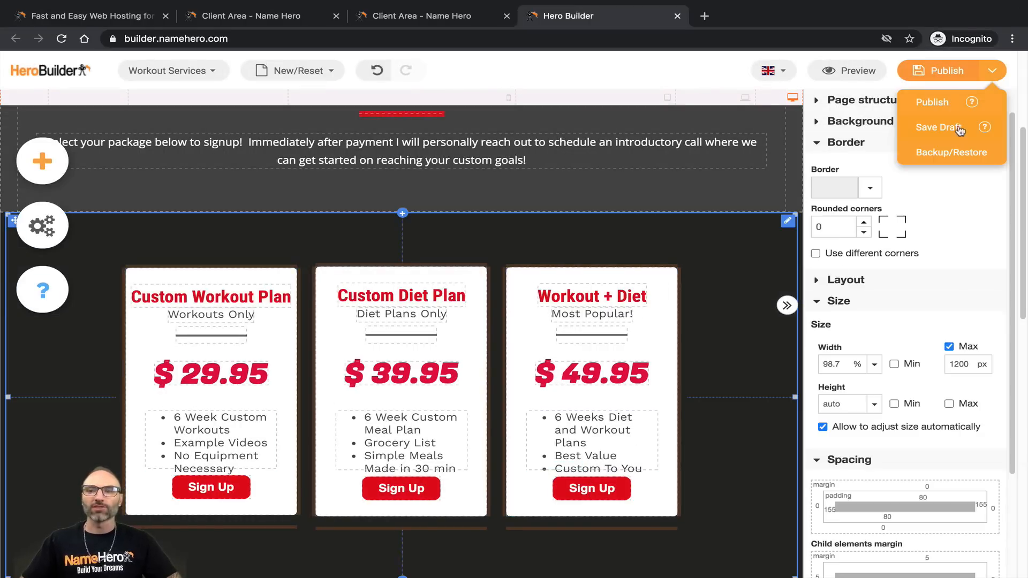
click(946, 131)
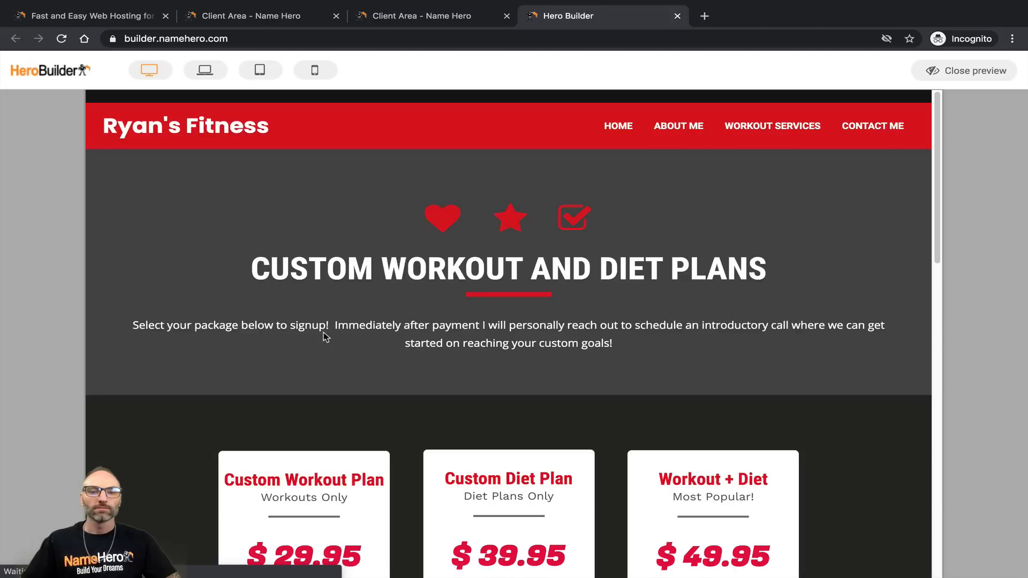
scroll(325, 336, down, 4)
Step: Launch PayPal checkout from a Sign Up button and confirm the $49.95 USD total
click(506, 446)
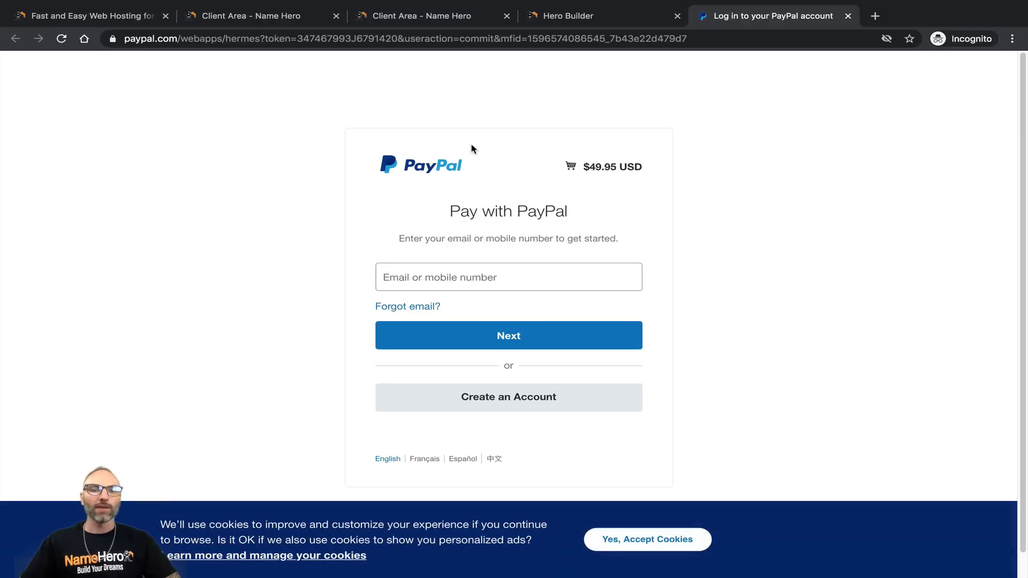
drag(594, 162, 610, 162)
drag(559, 238, 442, 241)
Step: Open the create-account card payment form, scroll through it, then return to the site preview
click(473, 275)
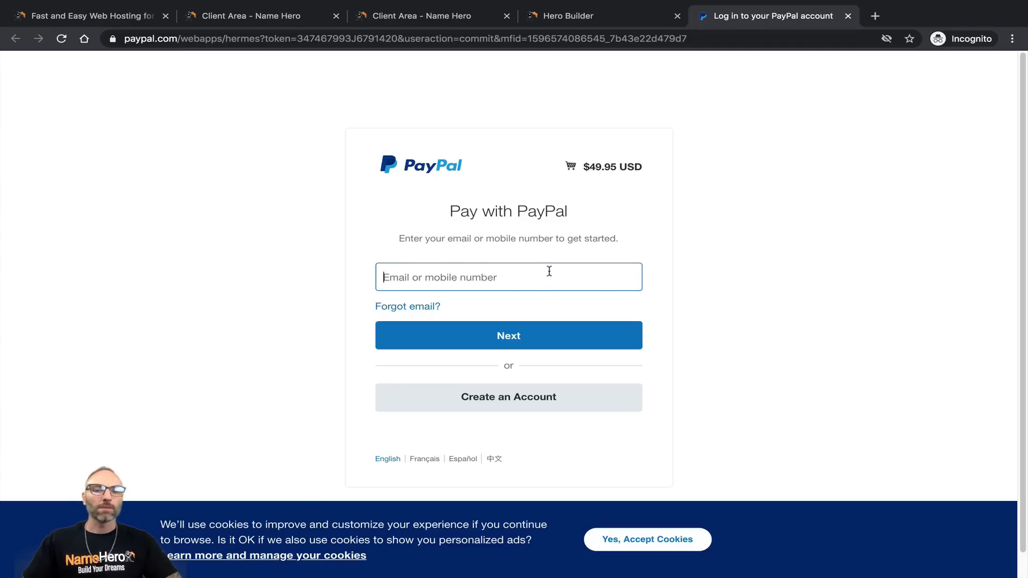
click(500, 399)
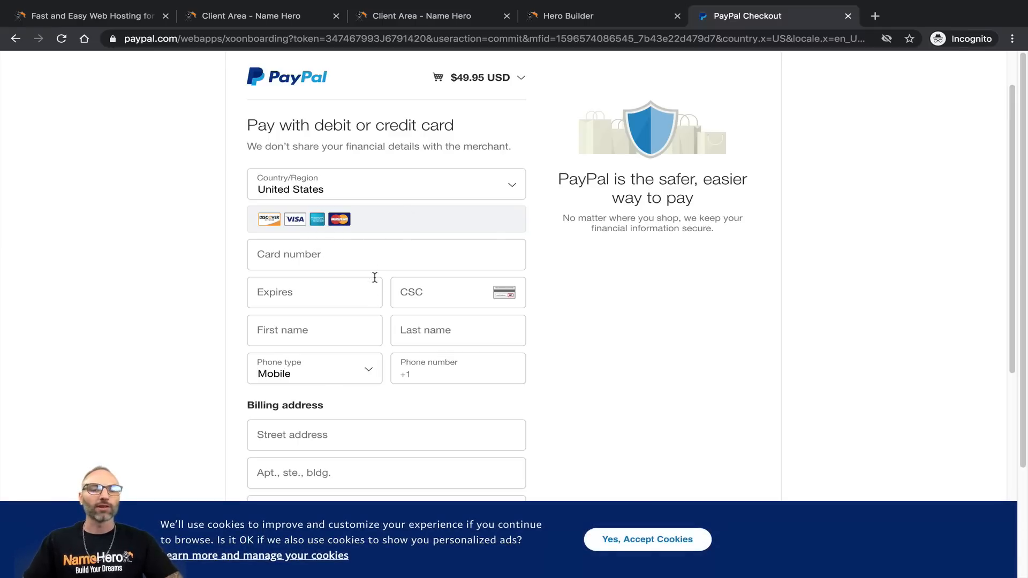
scroll(375, 262, down, 7)
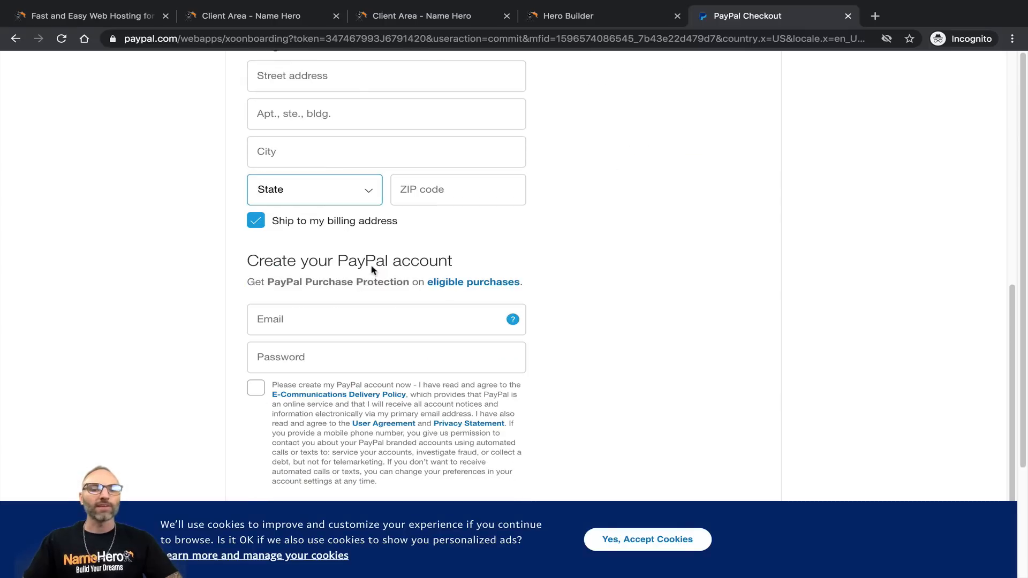
scroll(316, 300, down, 1)
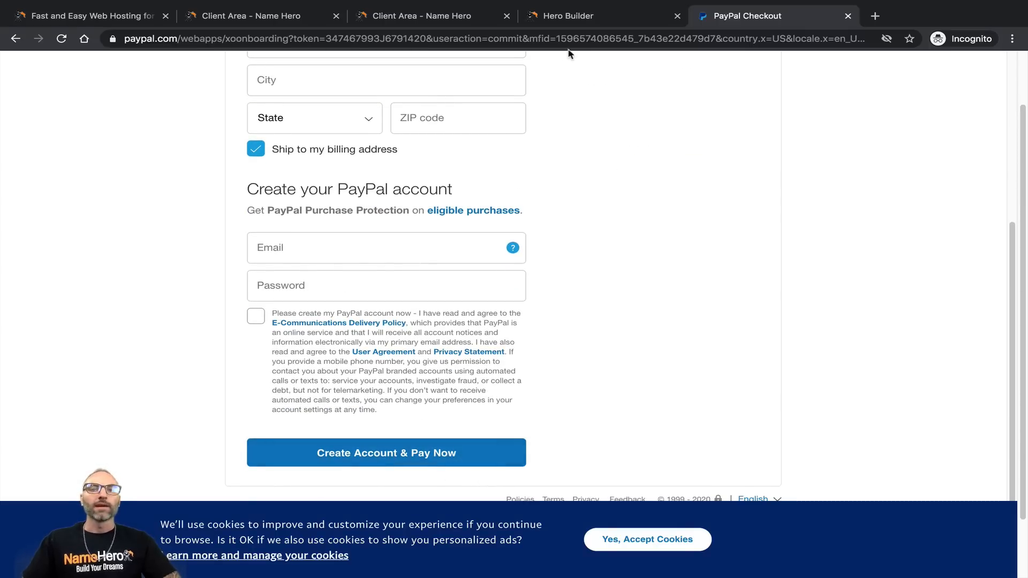
click(574, 19)
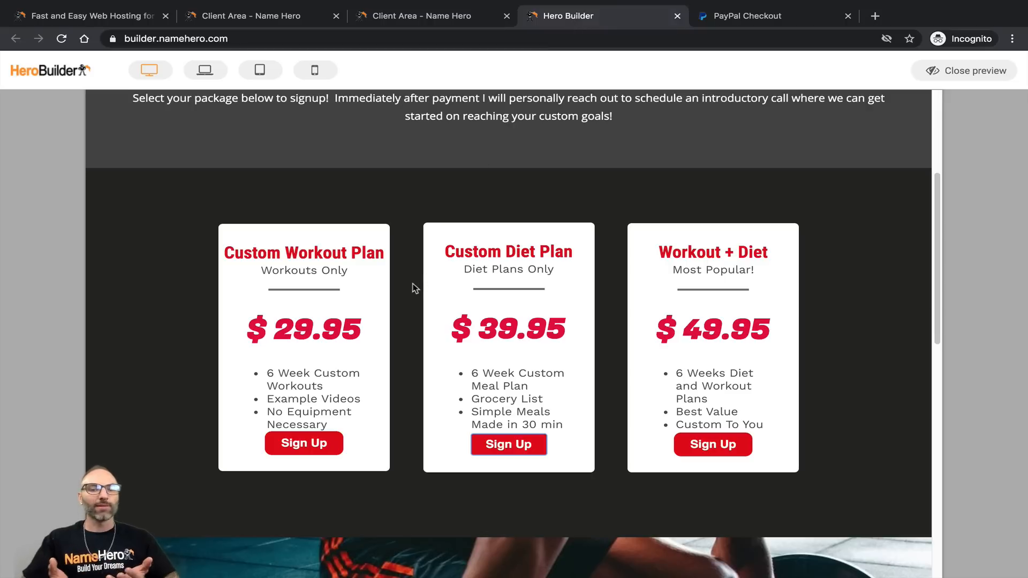
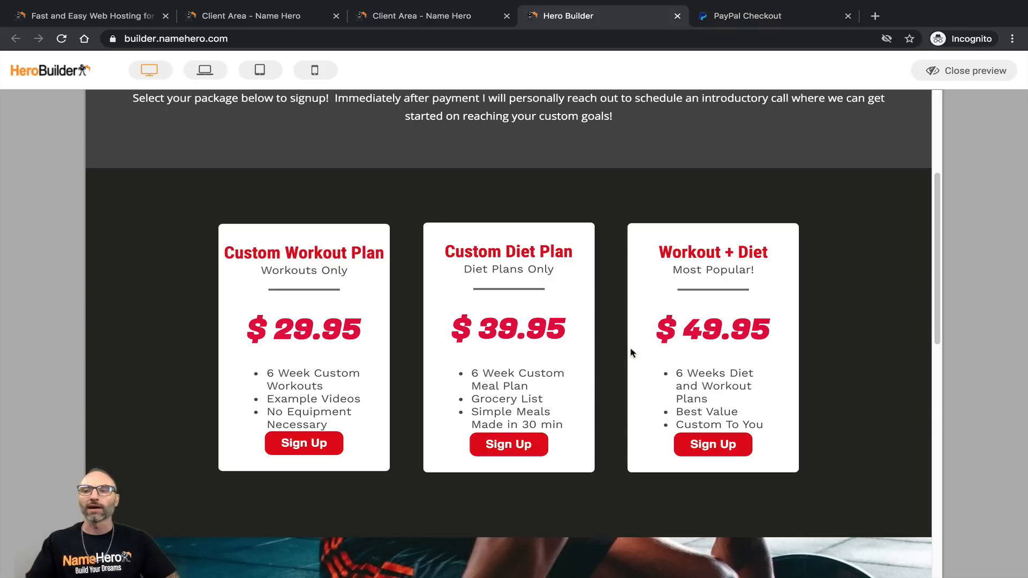
Step: Close the preview and select the signup paragraph and CUSTOM WORKOUT AND DIET PLANS heading
click(940, 71)
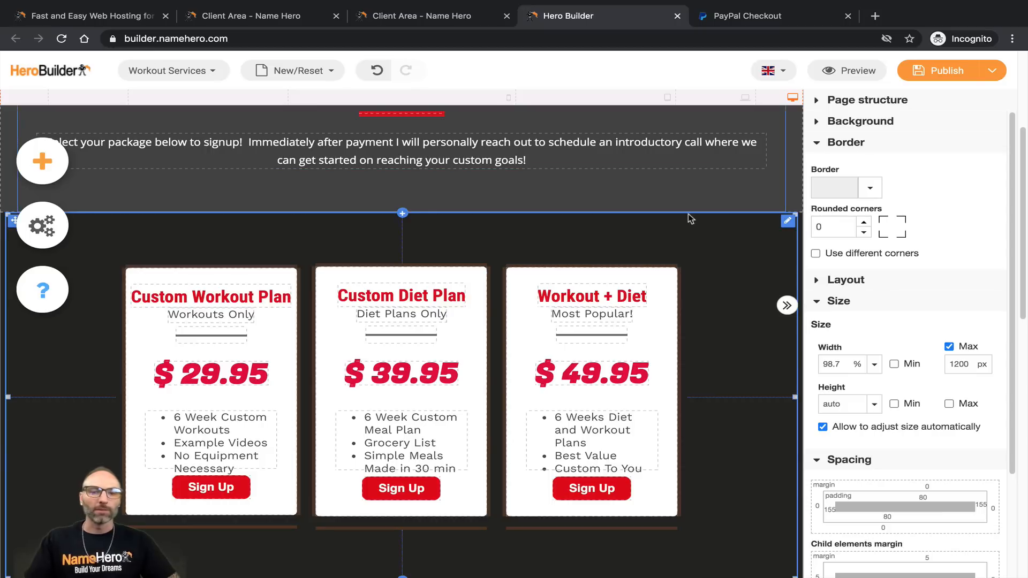
scroll(577, 335, down, 5)
scroll(576, 335, up, 9)
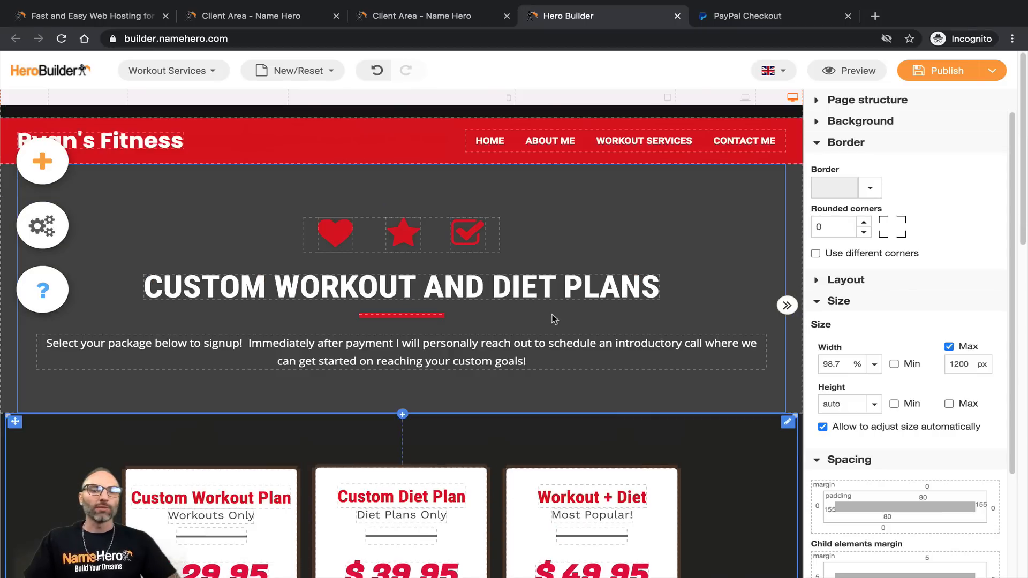
click(396, 351)
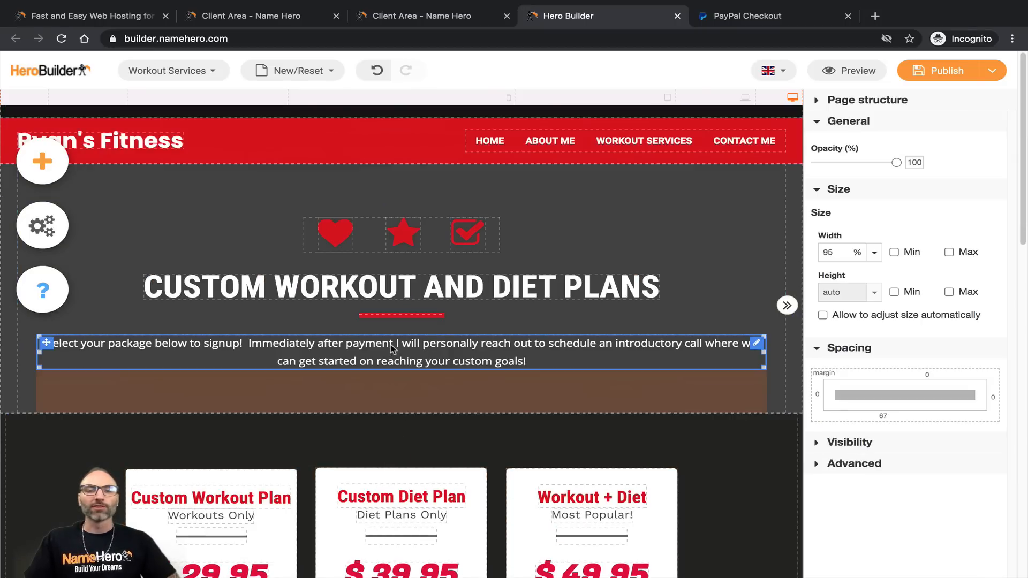
click(323, 296)
Step: Look over the $29.95, $39.95 and $49.95 packages, then switch to the Home page
scroll(203, 331, down, 2)
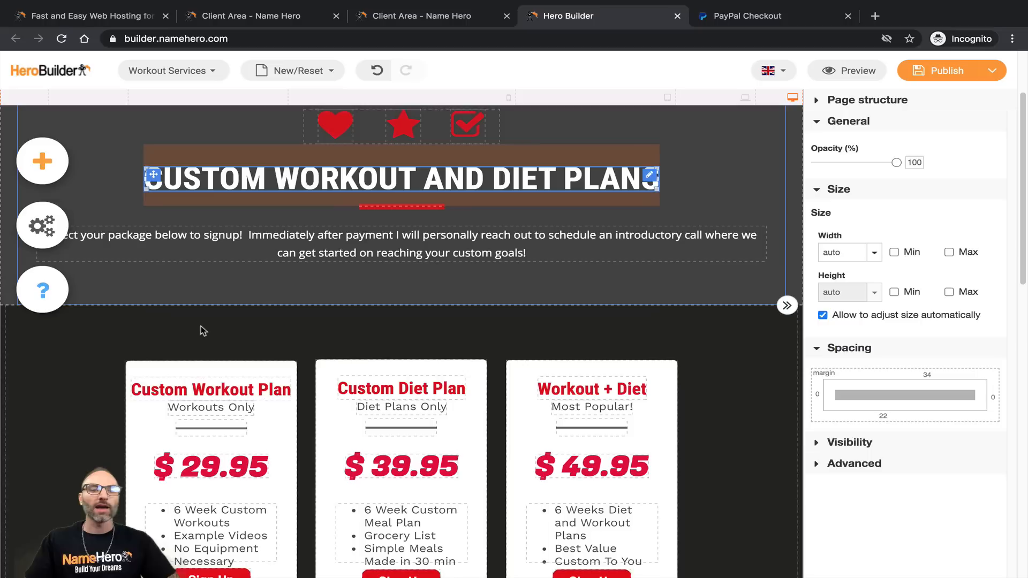
scroll(204, 330, down, 8)
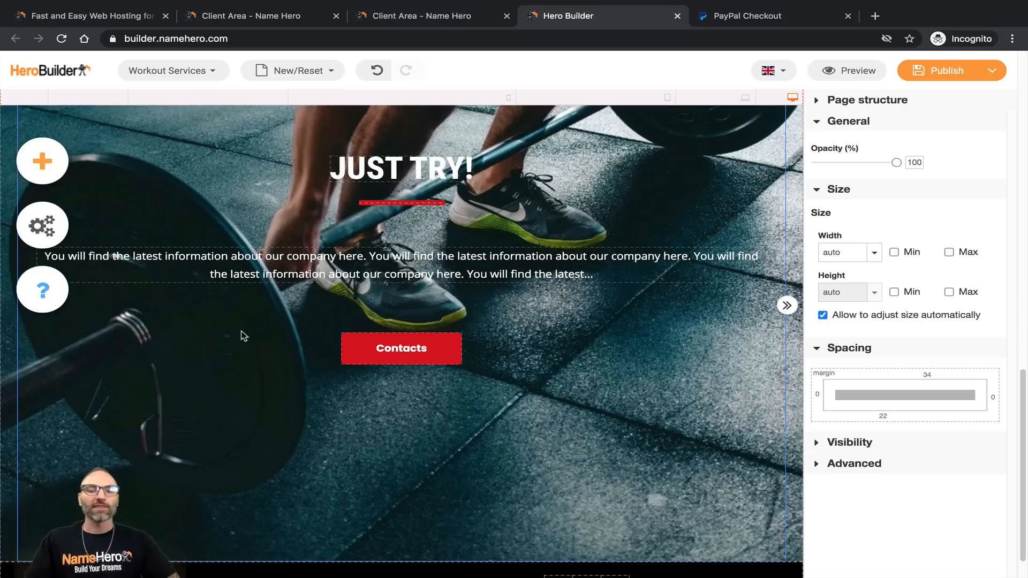
scroll(259, 335, up, 10)
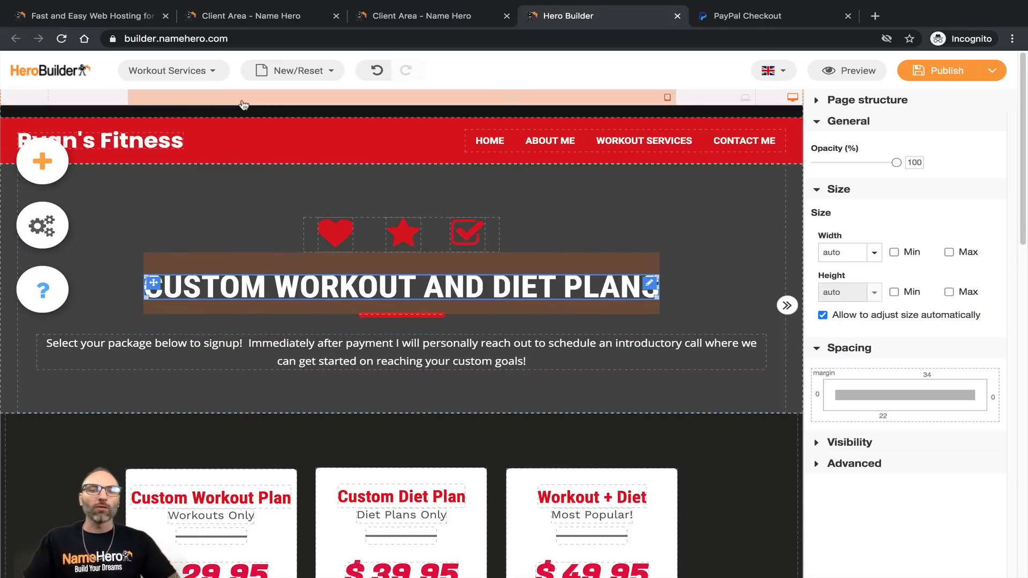
click(172, 70)
click(164, 111)
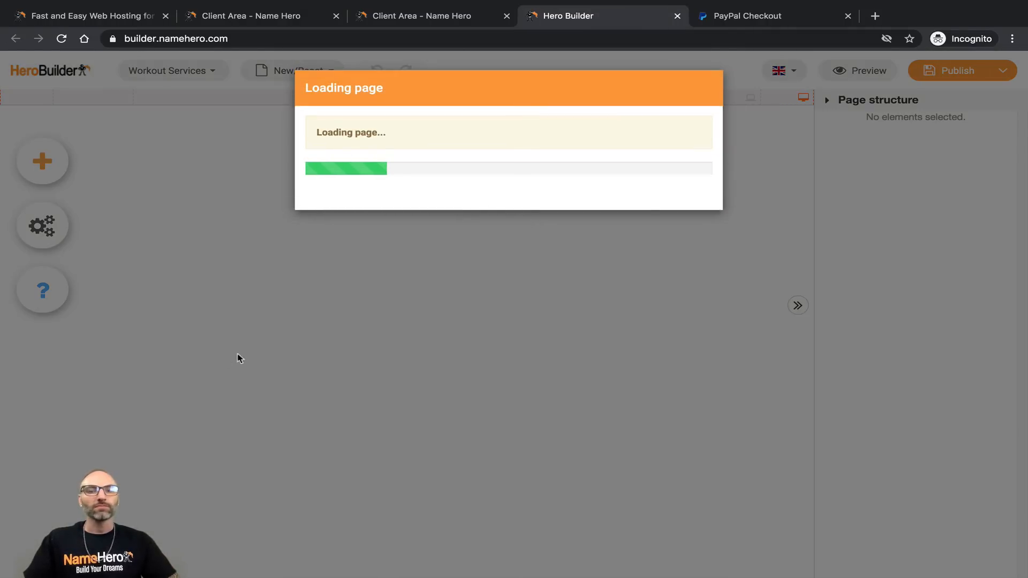
Step: Scroll through the Home page in the editor, then switch to editing About Me
scroll(276, 341, down, 3)
scroll(279, 337, down, 3)
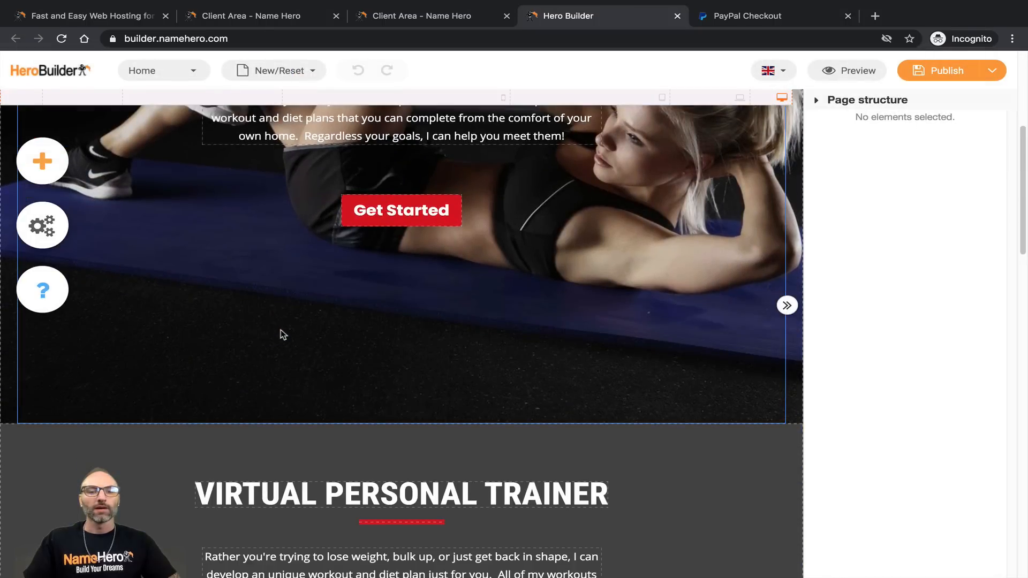
scroll(375, 236, down, 4)
scroll(370, 267, down, 8)
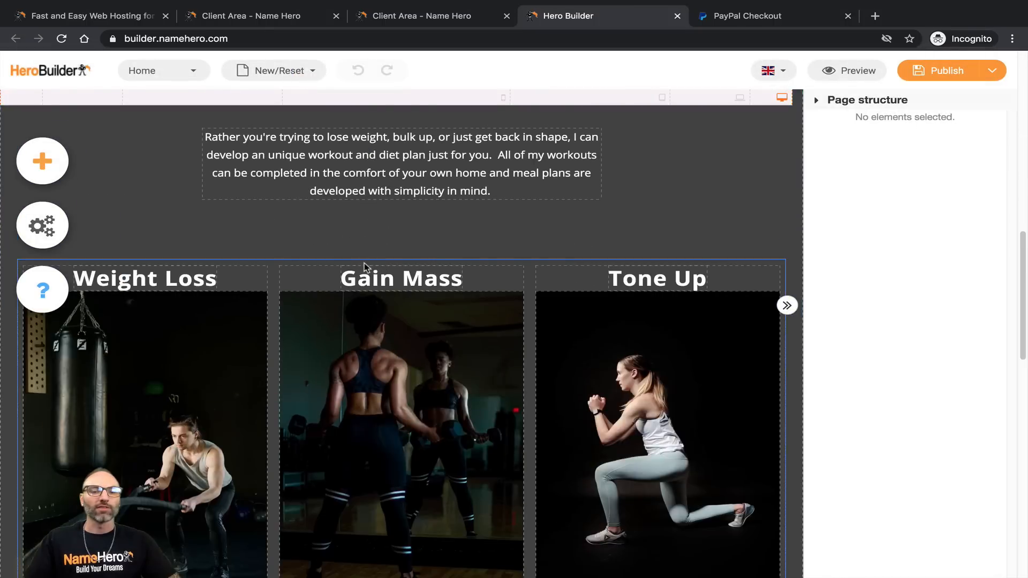
scroll(399, 266, down, 5)
scroll(443, 241, down, 4)
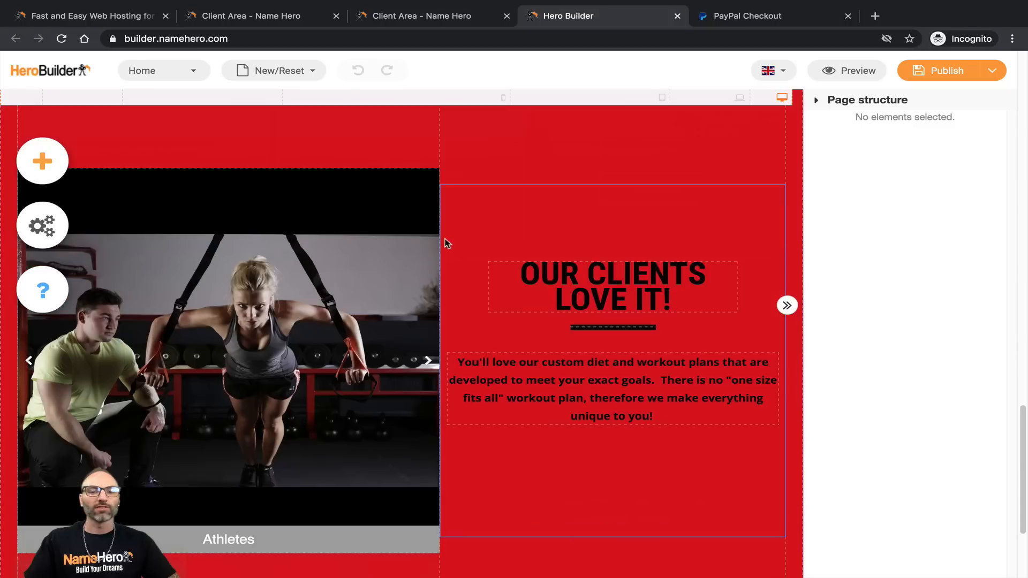
scroll(642, 273, down, 3)
scroll(508, 370, up, 5)
scroll(500, 363, up, 20)
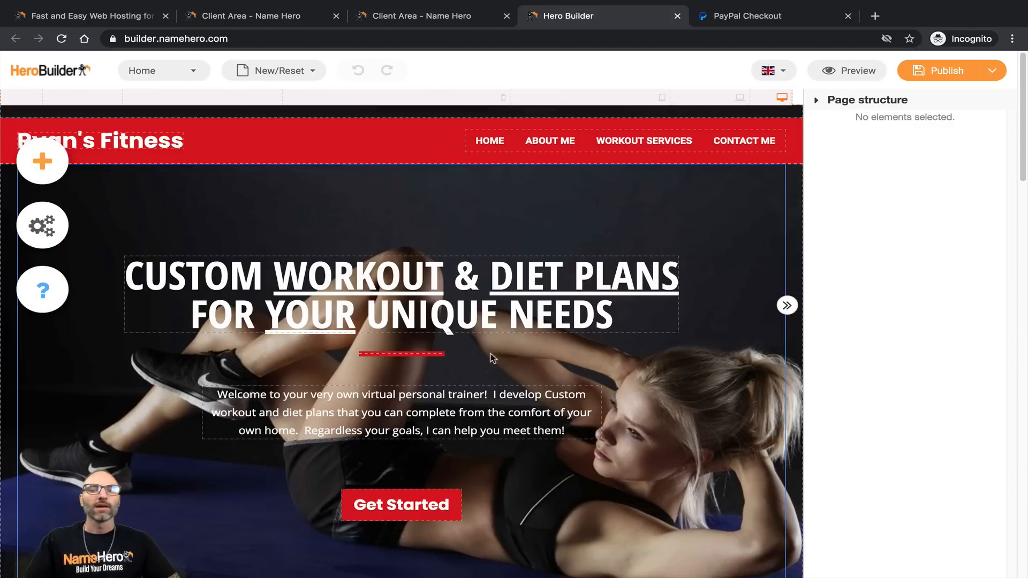
click(161, 71)
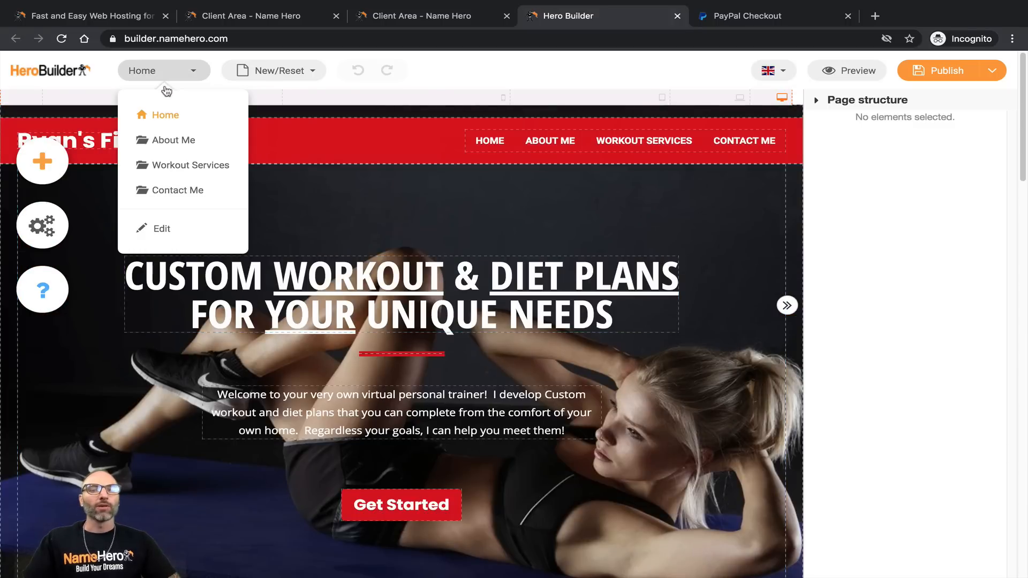
click(172, 139)
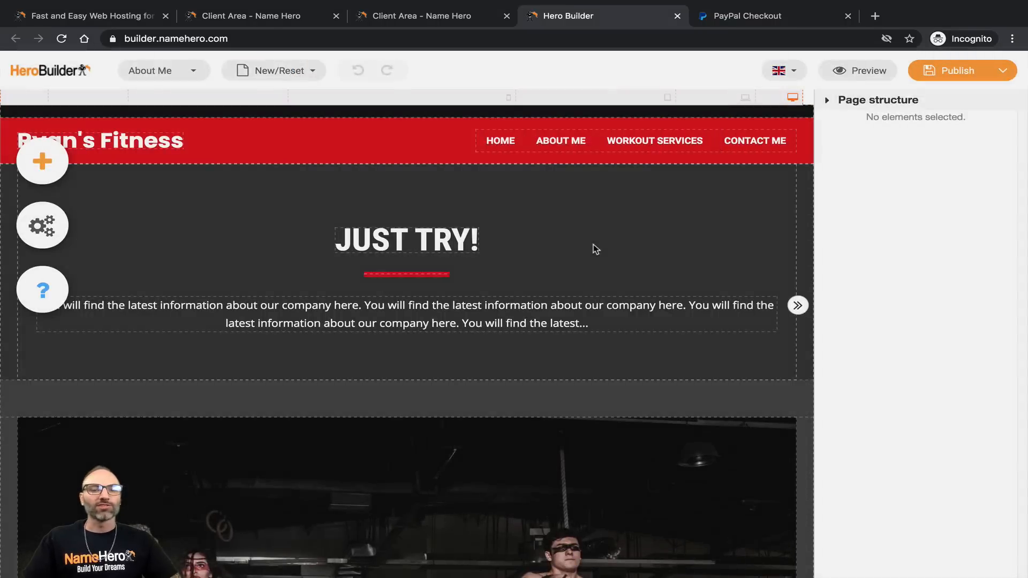
Step: Delete the HeroBuilder logo next to the social icons in the About Me card row
scroll(551, 261, down, 11)
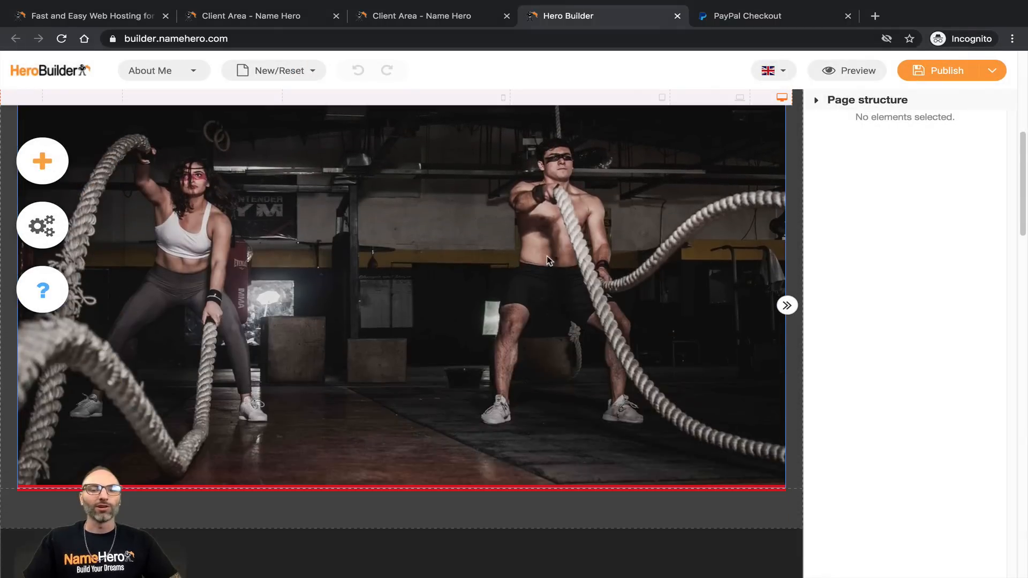
scroll(546, 260, down, 5)
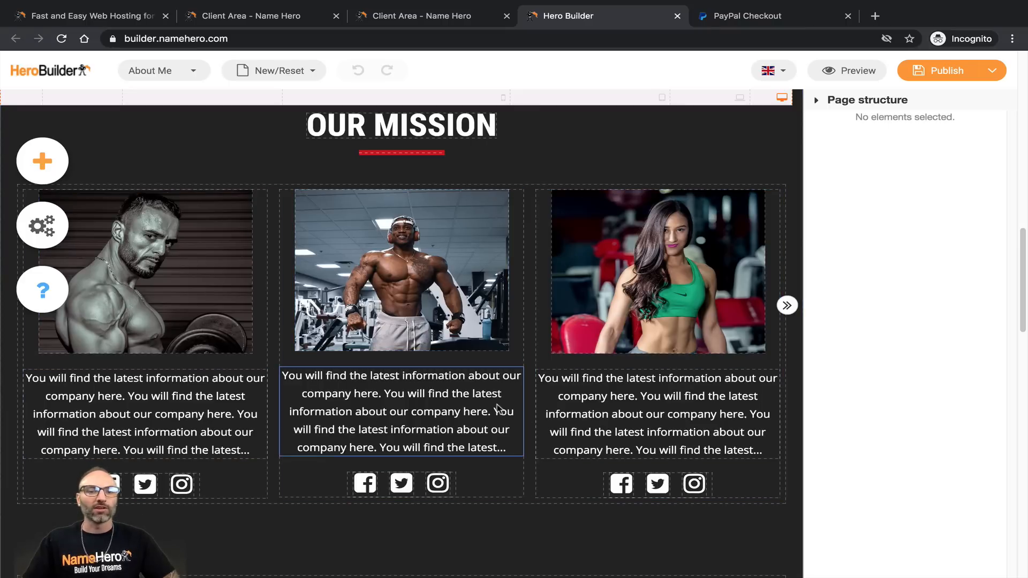
scroll(454, 394, down, 4)
scroll(454, 394, down, 9)
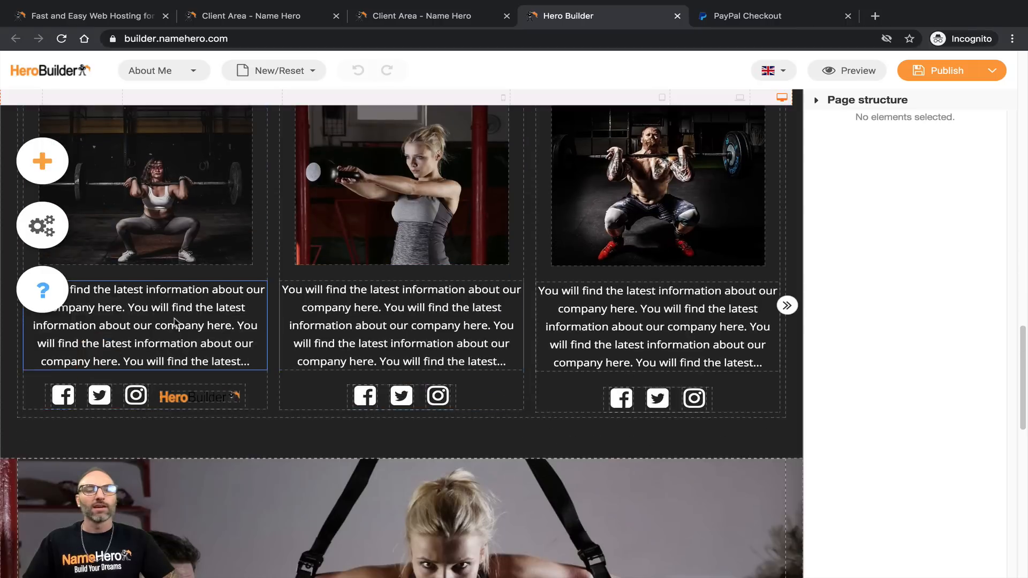
scroll(617, 342, down, 7)
scroll(610, 347, up, 14)
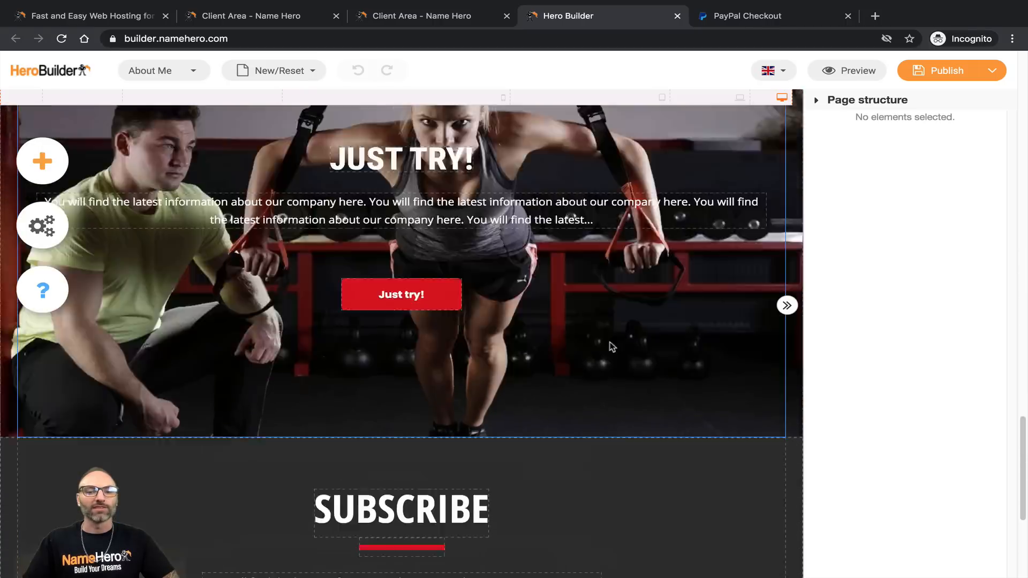
click(170, 405)
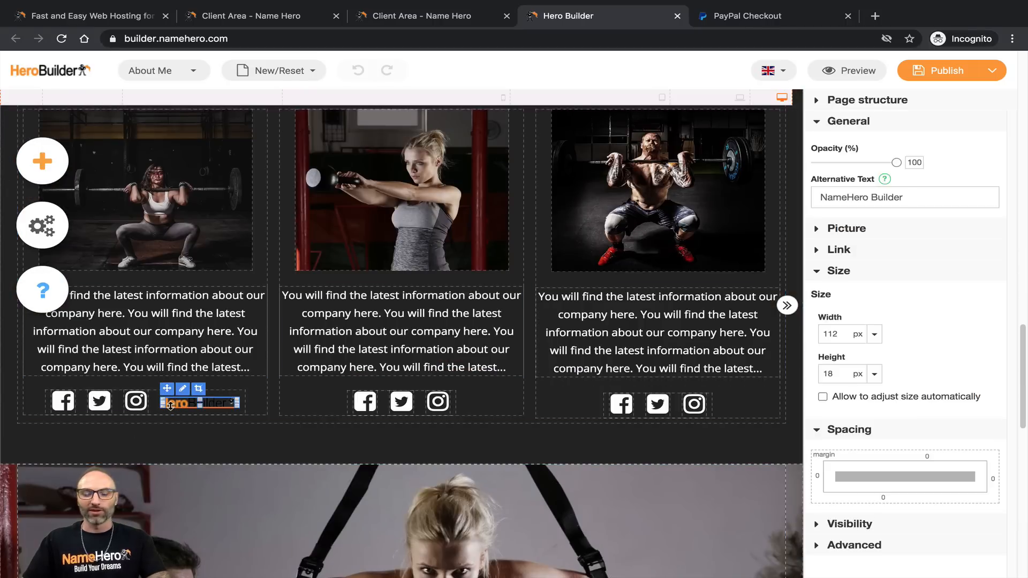
key(Delete)
scroll(428, 374, down, 12)
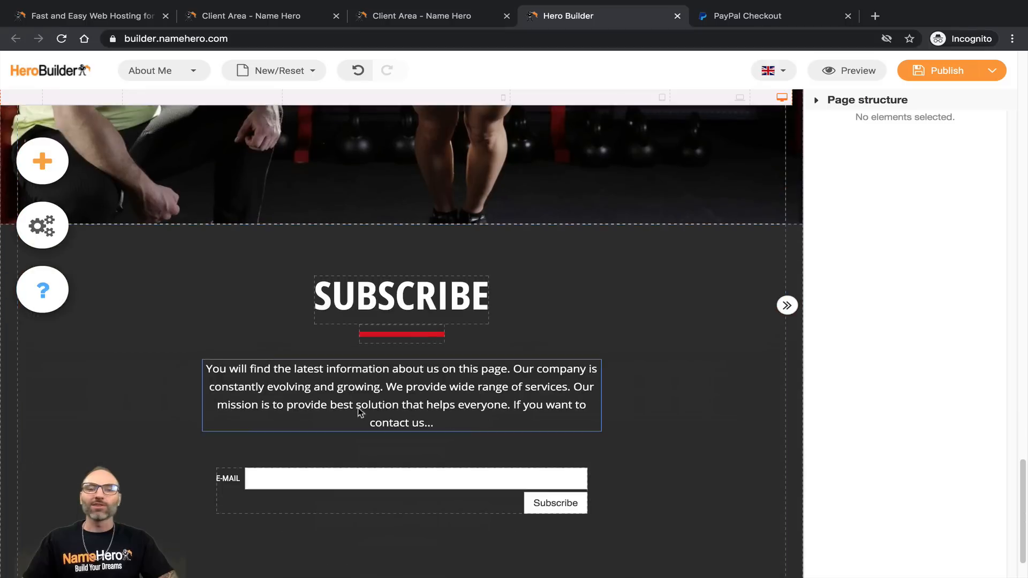
scroll(428, 354, up, 12)
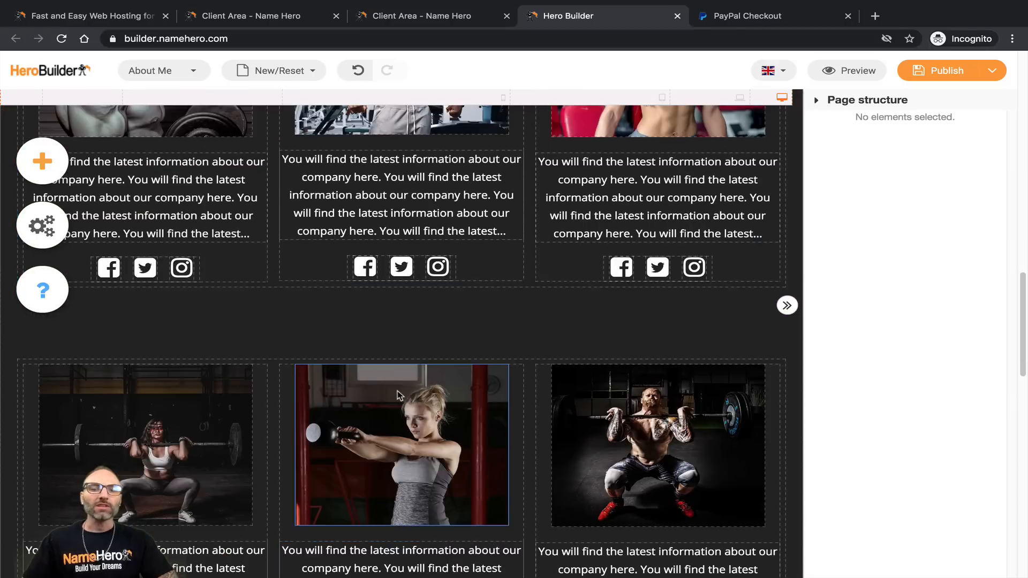
scroll(400, 387, up, 5)
scroll(399, 388, down, 10)
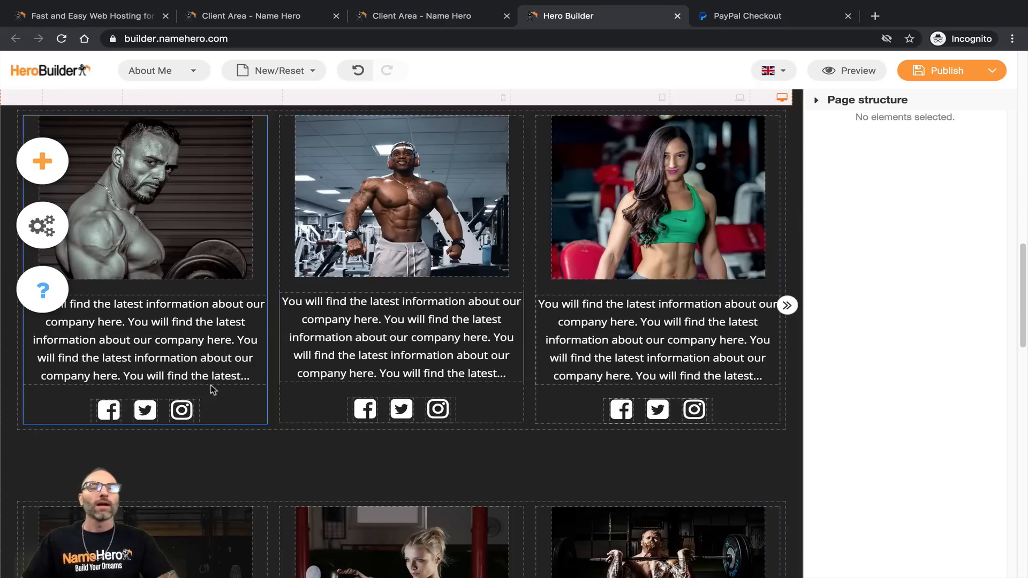
Step: Add a Social element set to the Instagram gallery to the middle OUR MISSION card
click(34, 147)
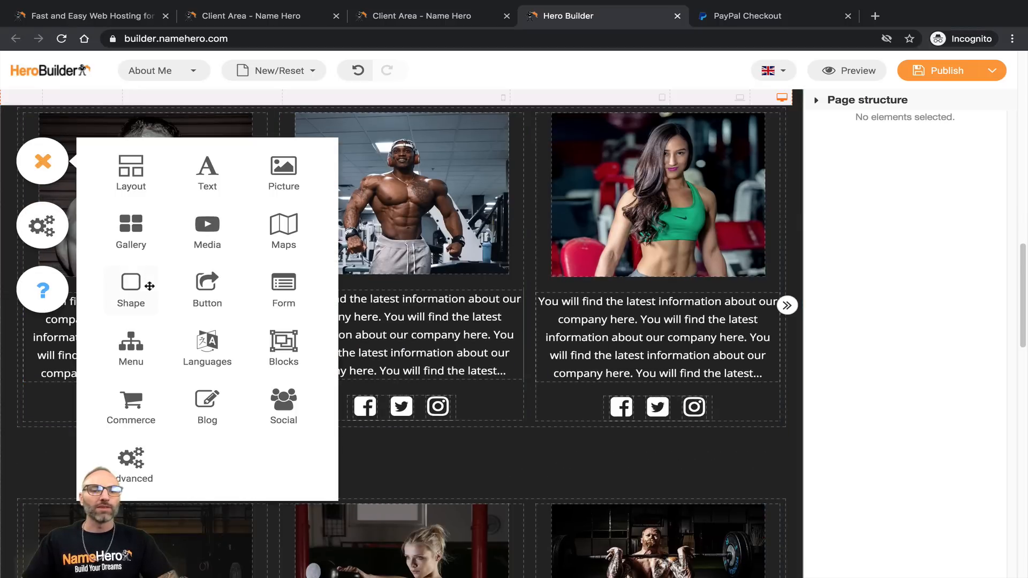
click(284, 412)
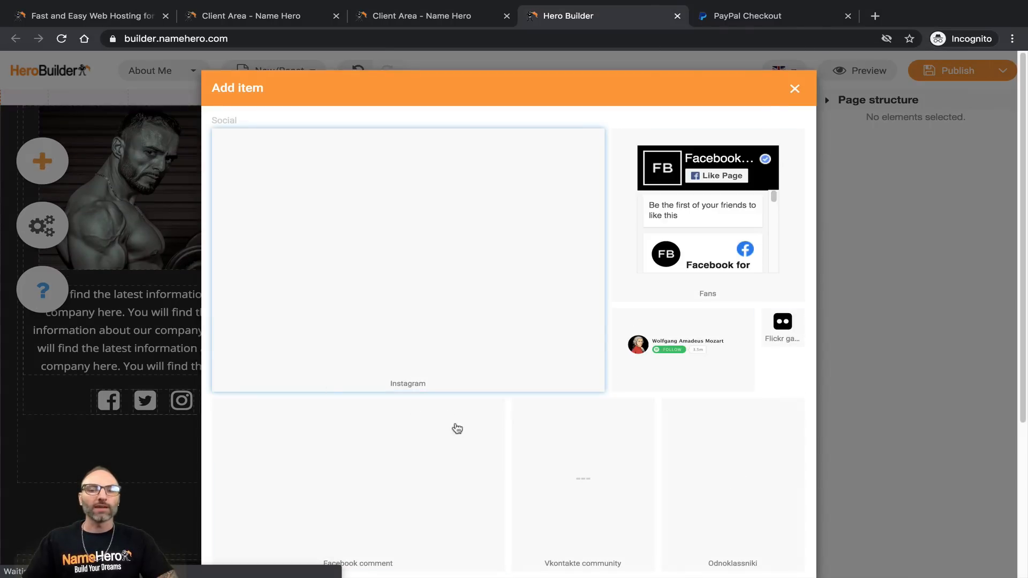
scroll(429, 369, down, 4)
scroll(449, 394, up, 4)
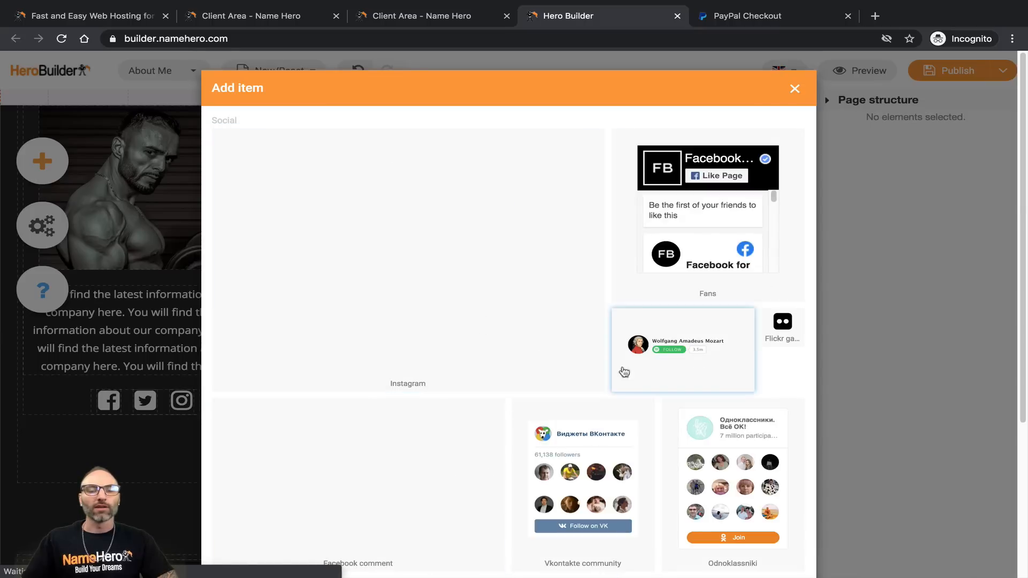
click(343, 276)
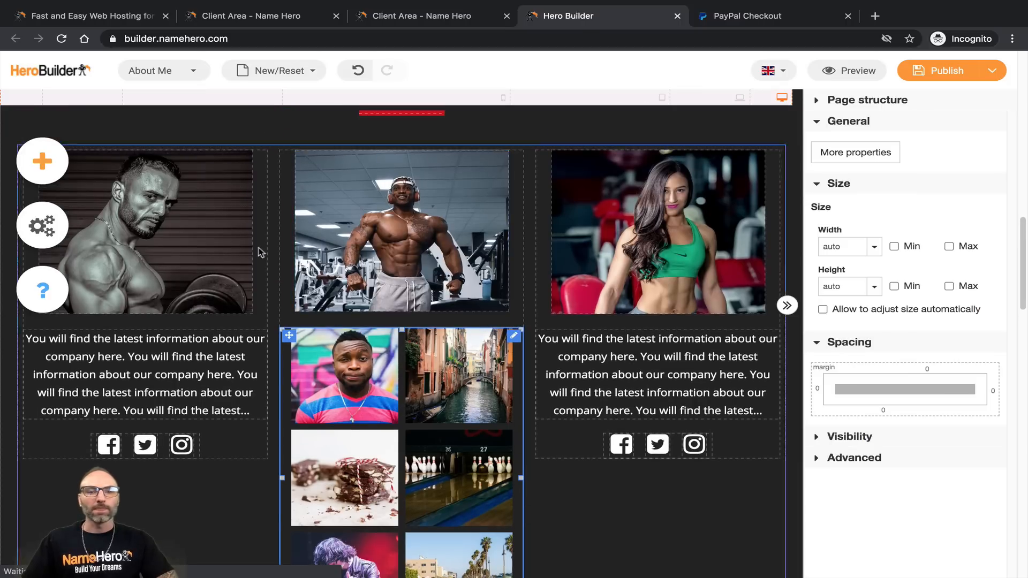
Step: Delete the muscular man's photo so the six-photo Instagram feed takes its place
scroll(386, 375, up, 3)
click(405, 359)
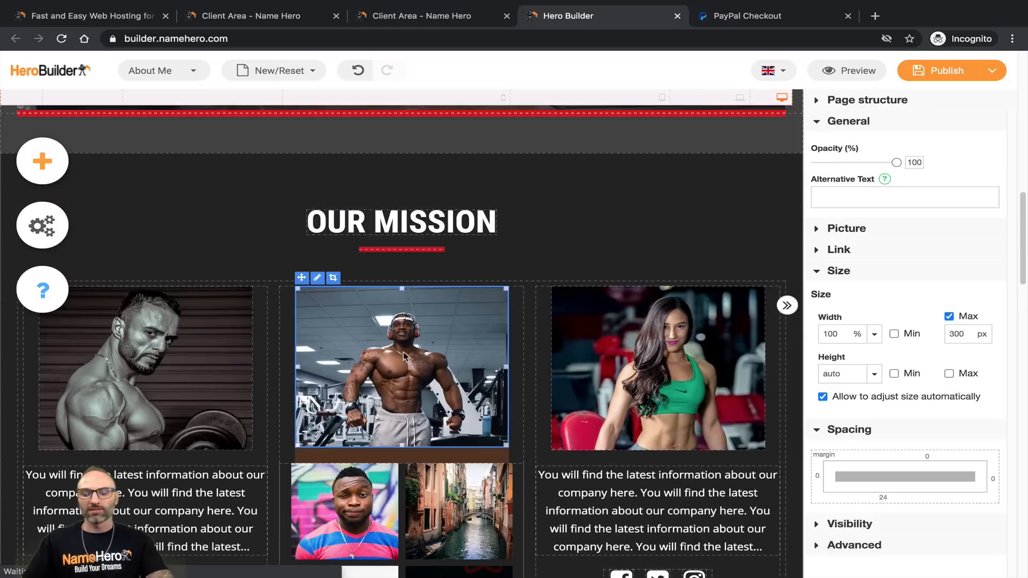
key(Delete)
scroll(433, 356, down, 3)
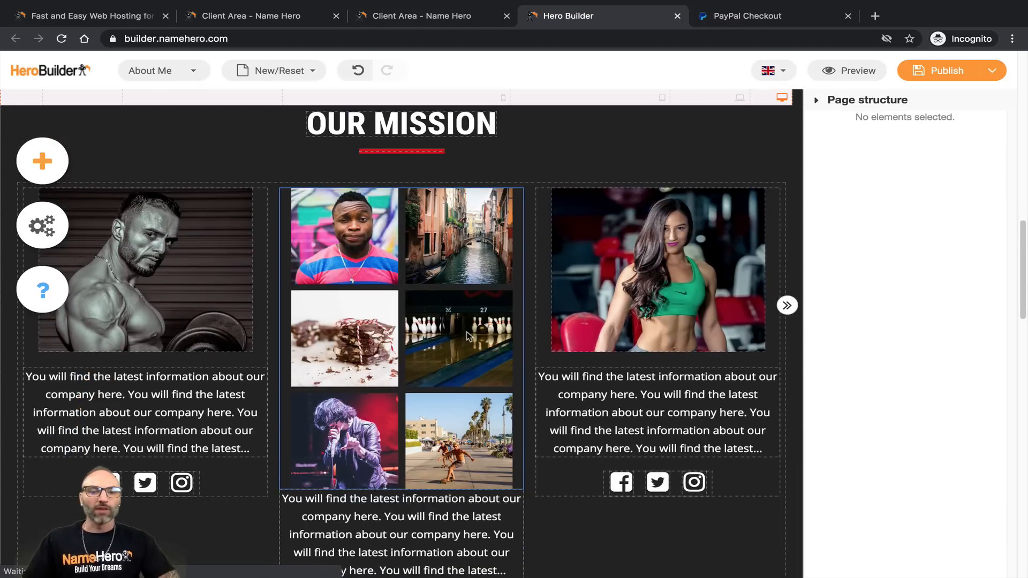
scroll(436, 350, down, 2)
click(397, 239)
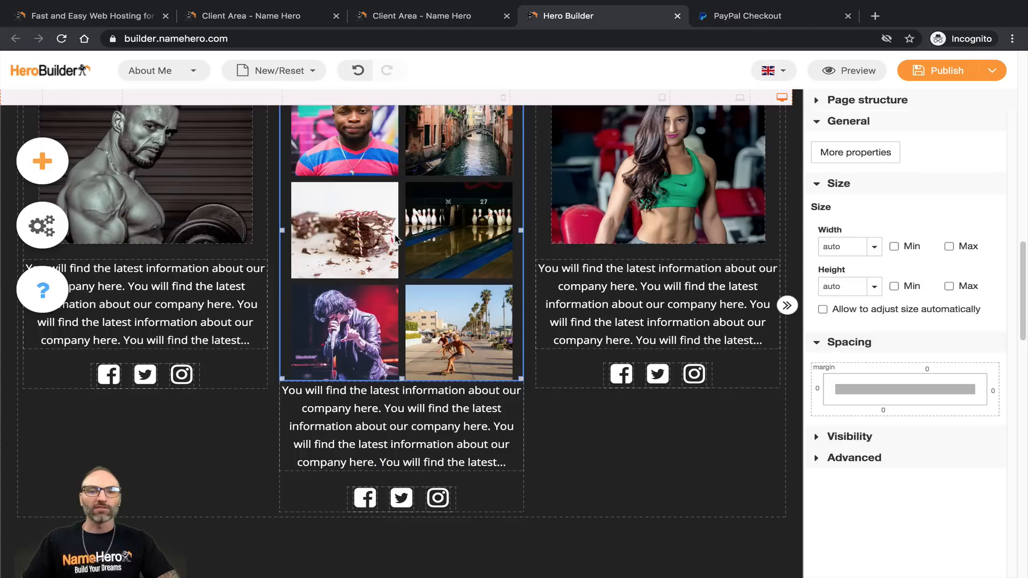
scroll(396, 239, up, 5)
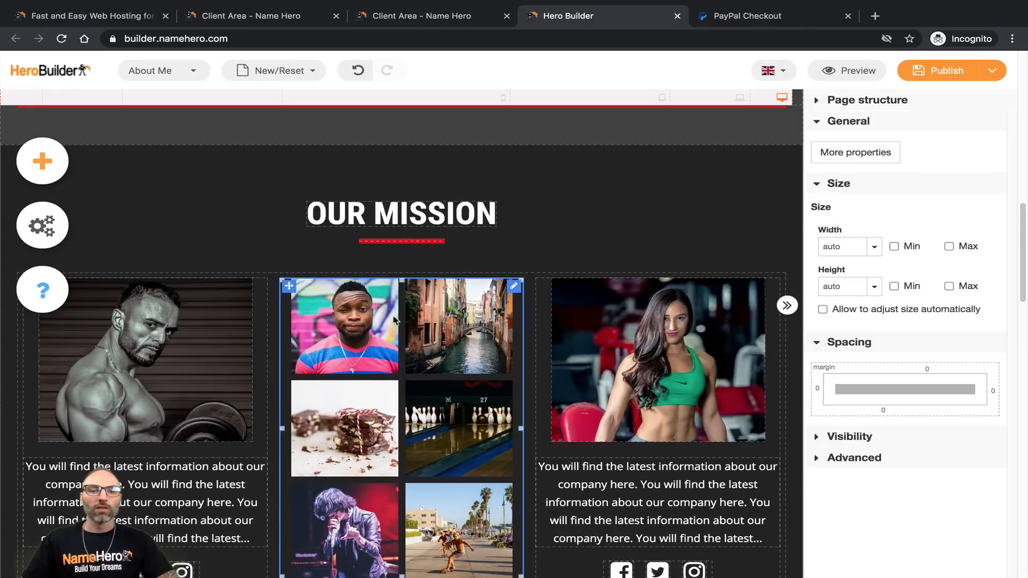
click(882, 154)
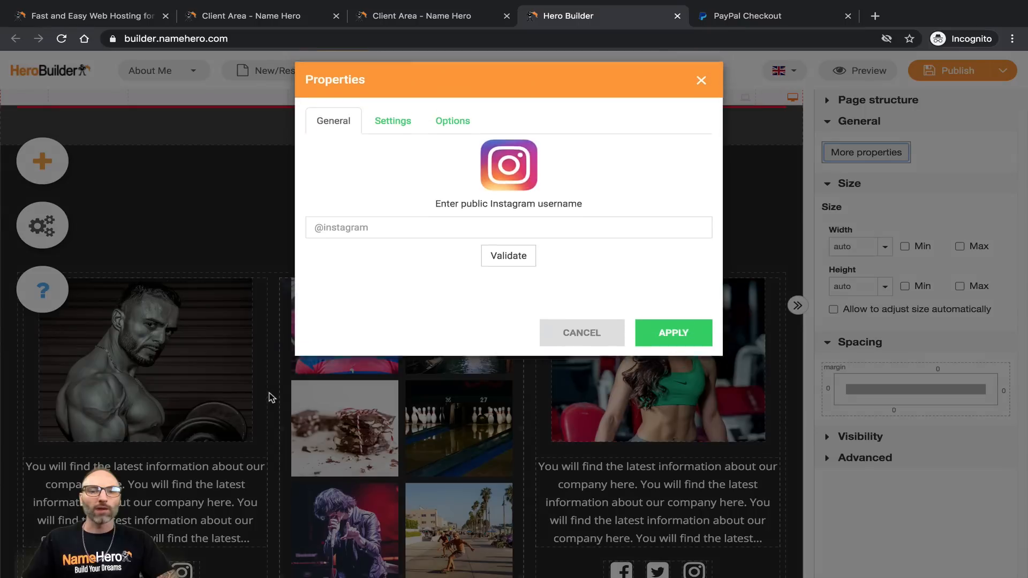
click(335, 236)
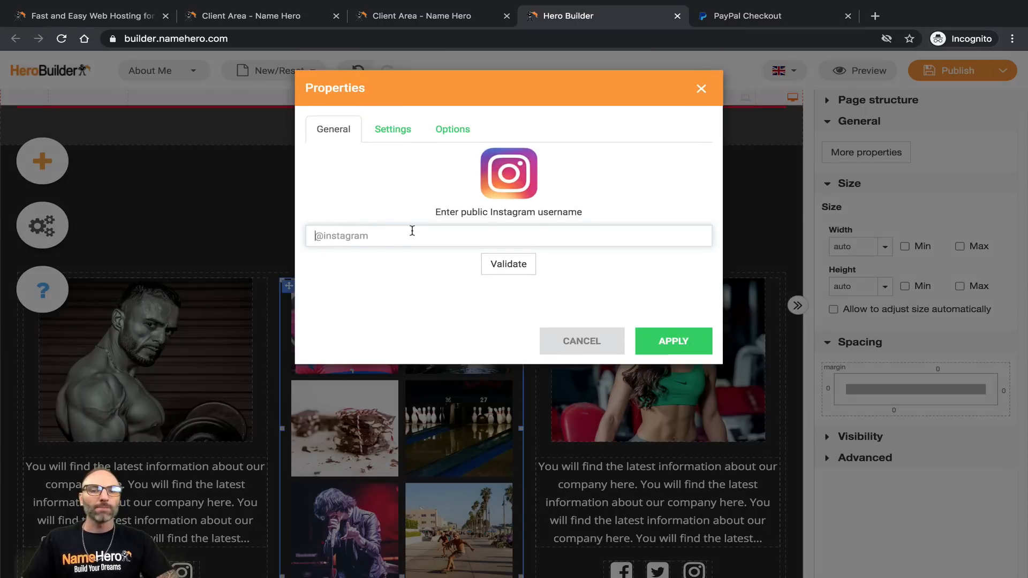
click(582, 342)
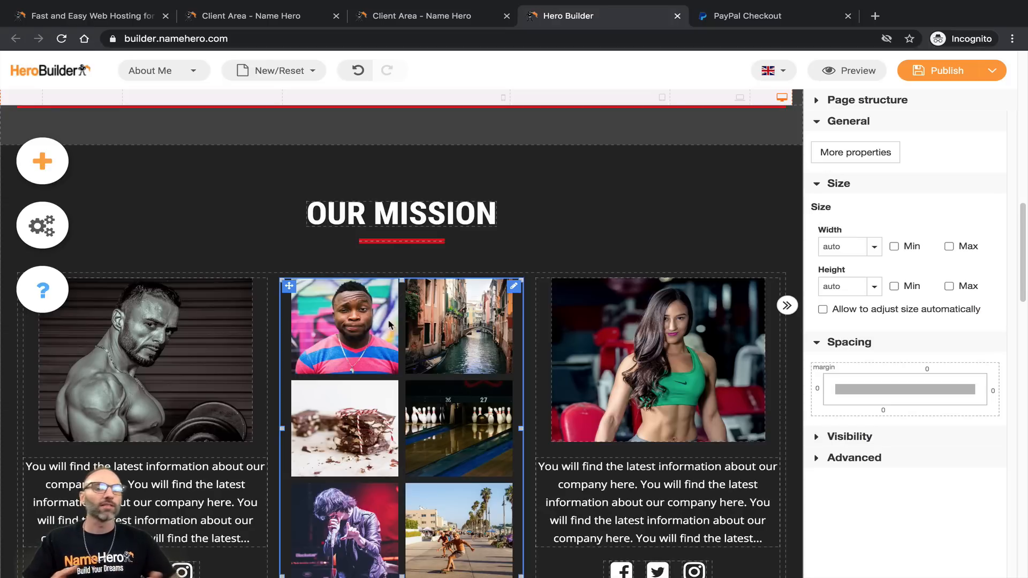
scroll(412, 339, down, 1)
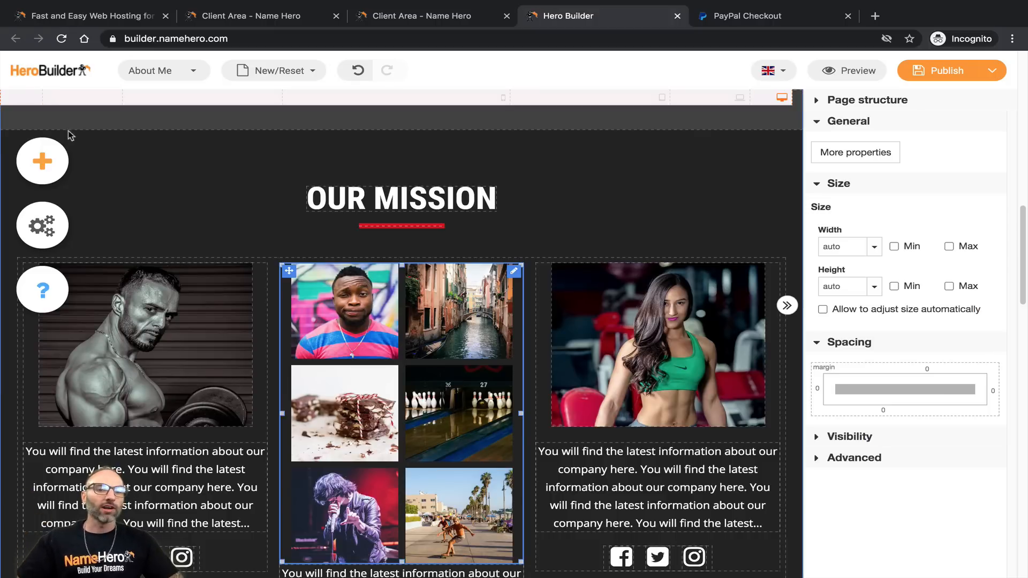
Step: Drop a Social widget under OUR MISSION and browse its options: Instagram, Facebook Fans, Twitter, Share
click(42, 160)
drag(291, 419, 296, 424)
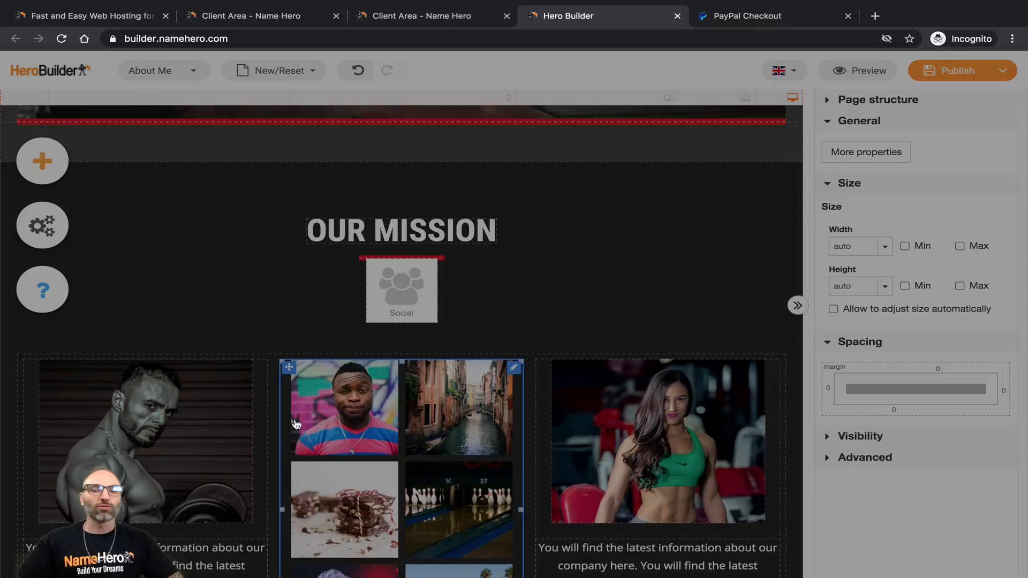
scroll(599, 404, down, 2)
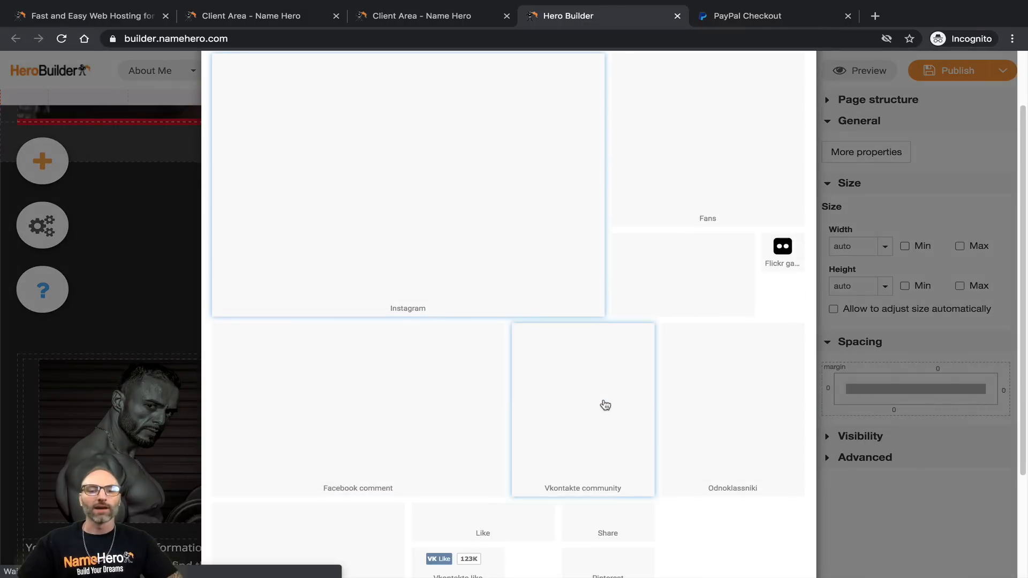
scroll(544, 397, down, 2)
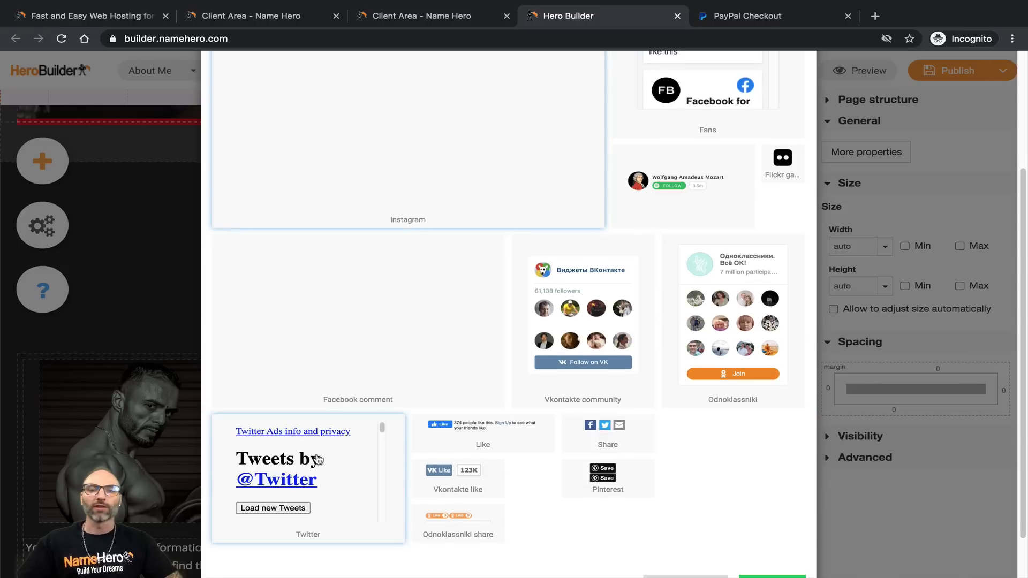
scroll(311, 464, up, 2)
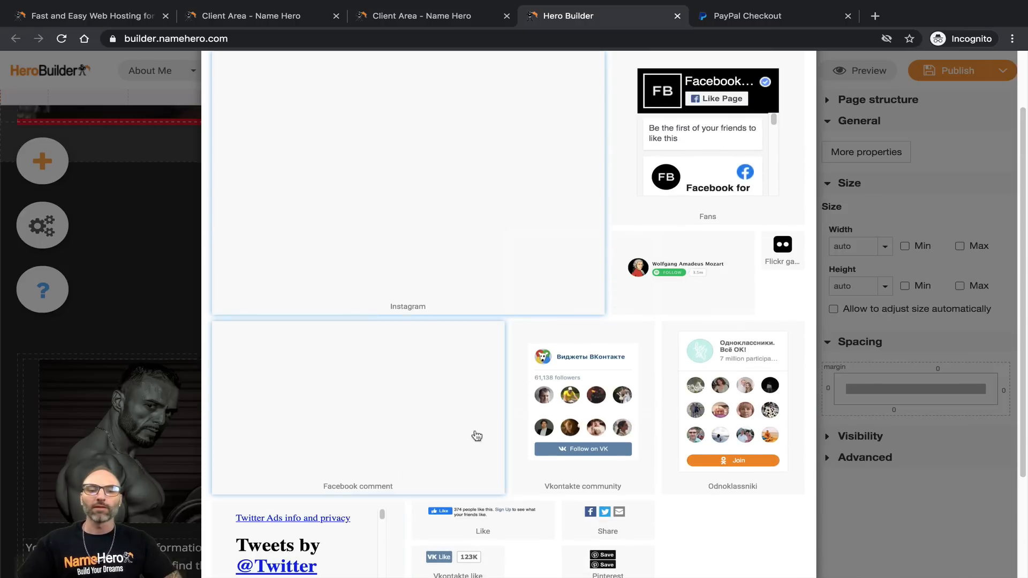
scroll(388, 437, up, 2)
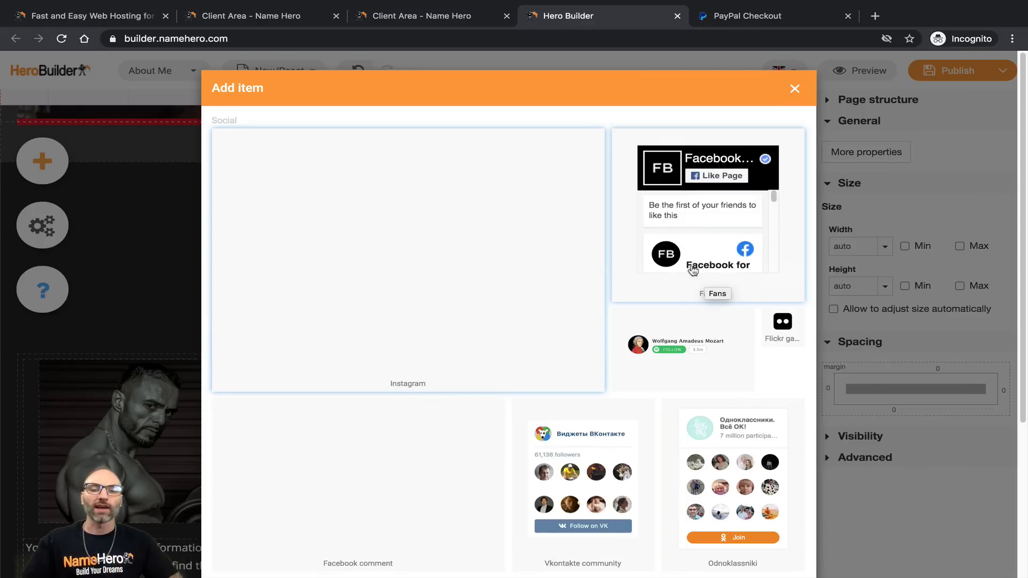
scroll(664, 284, down, 3)
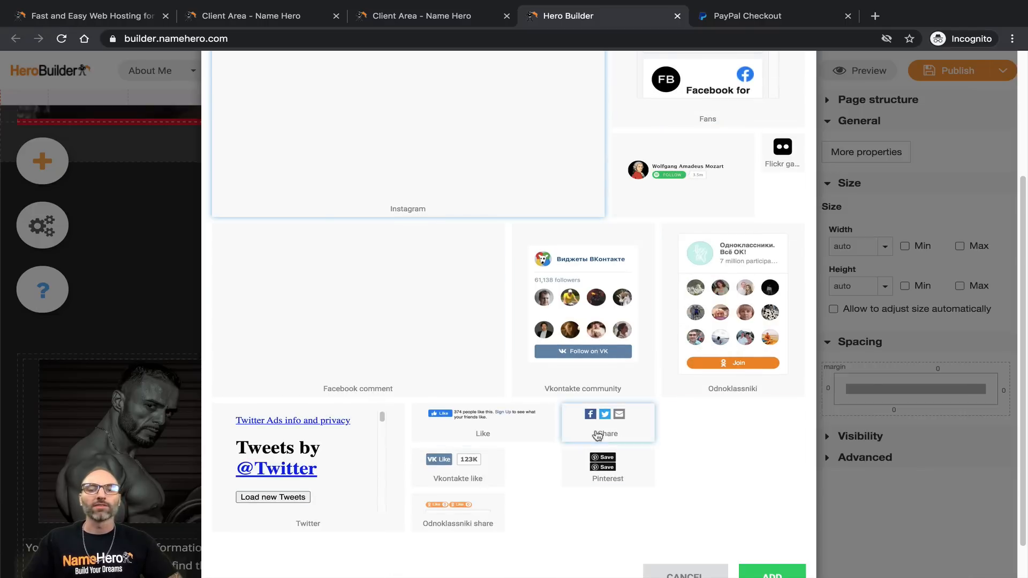
scroll(660, 438, up, 3)
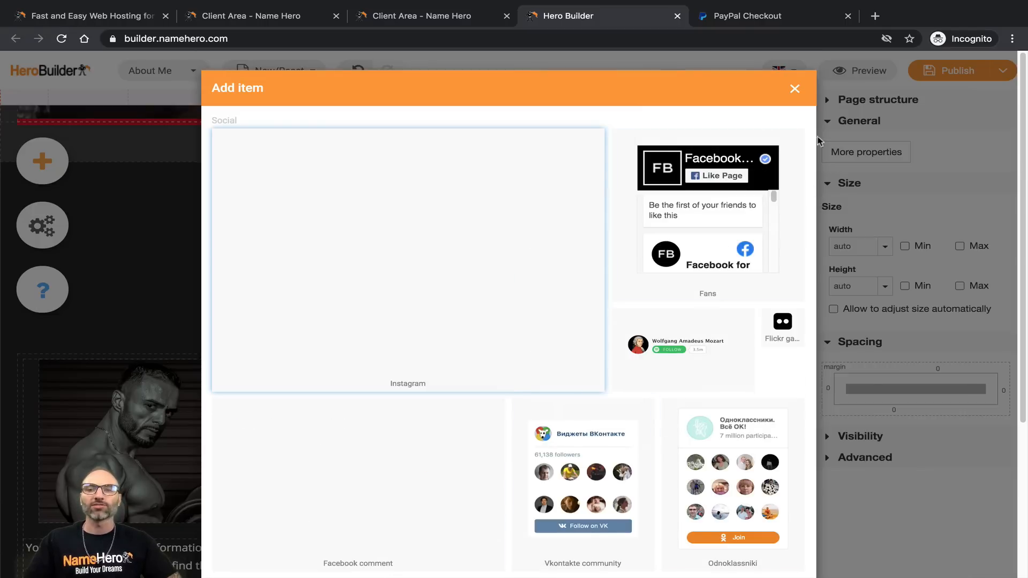
Step: Close the social widget picker without adding anything and scroll down to SUBSCRIBE
click(795, 89)
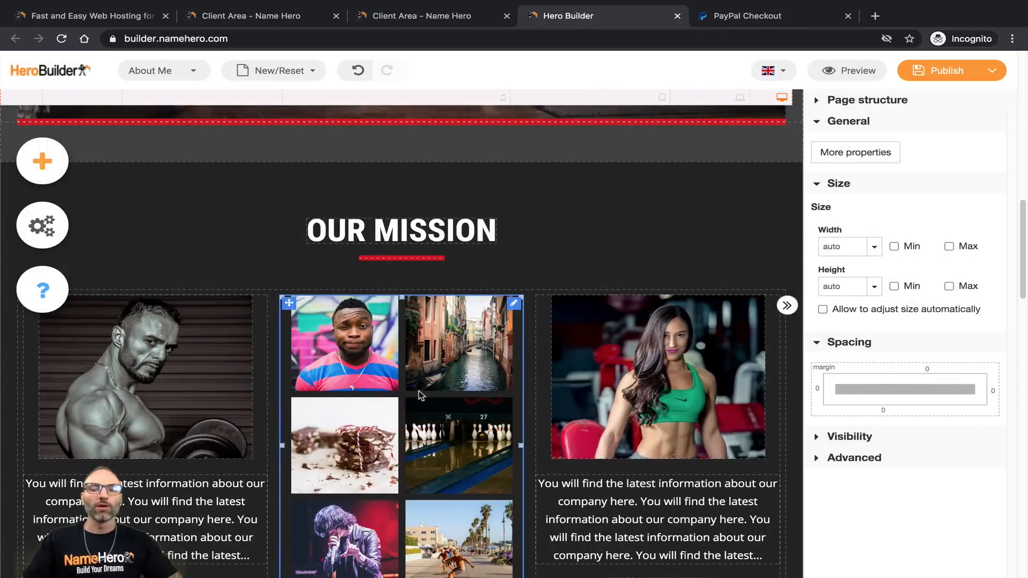
scroll(428, 393, up, 1)
scroll(426, 391, up, 2)
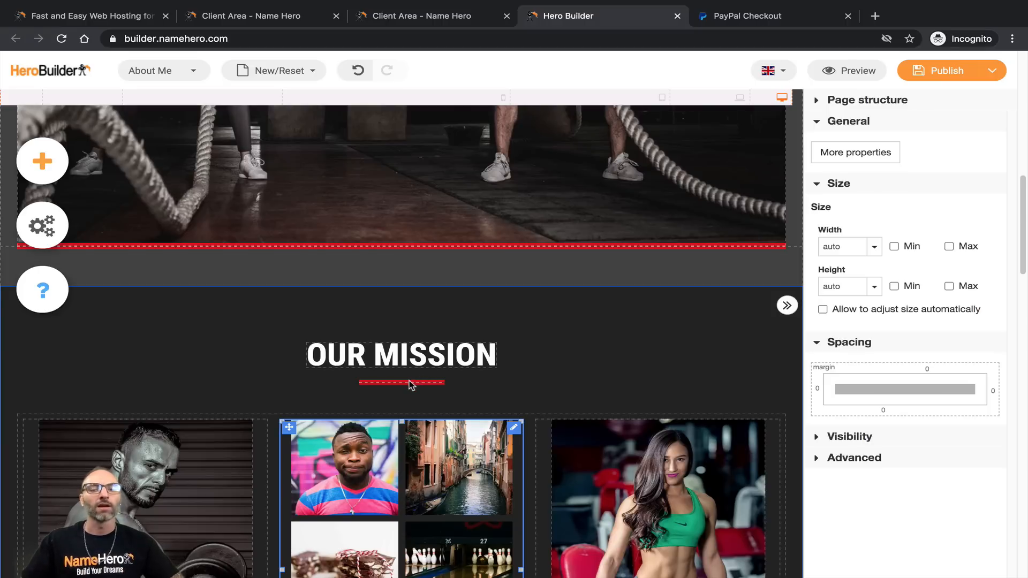
scroll(412, 380, down, 10)
scroll(472, 323, down, 10)
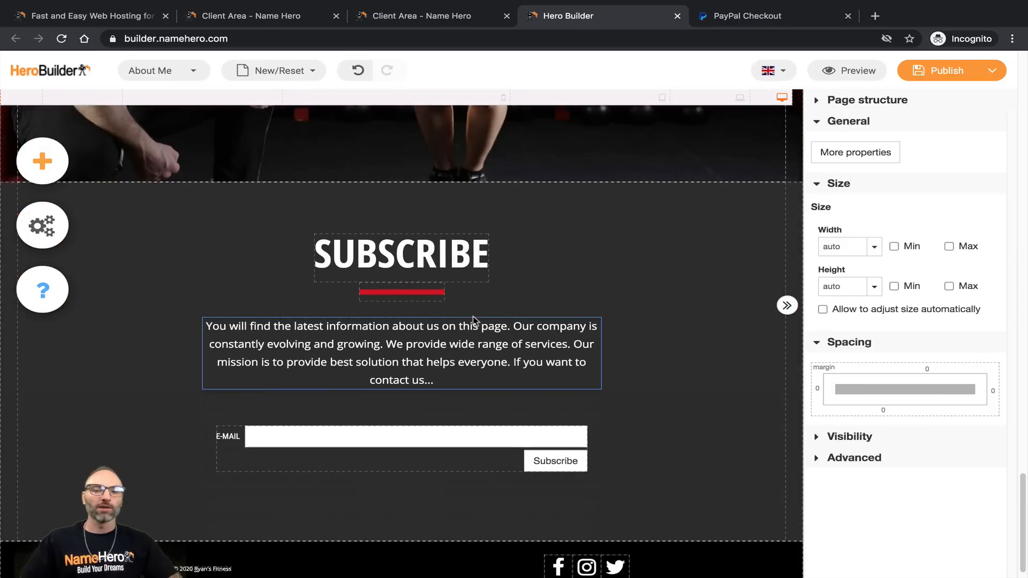
Step: Select the SUBSCRIBE section with its e-mail signup form
click(450, 340)
click(328, 446)
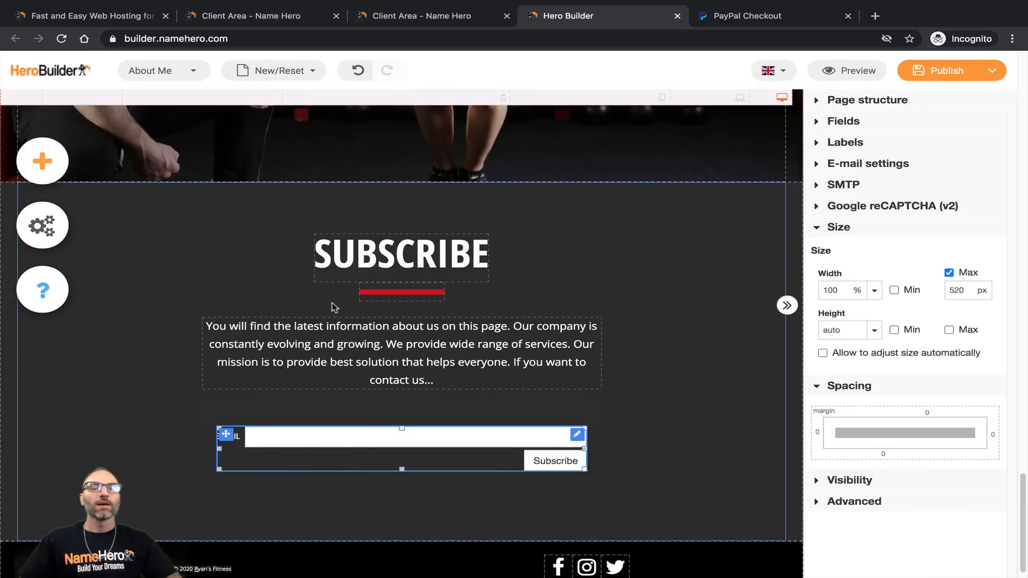
click(193, 357)
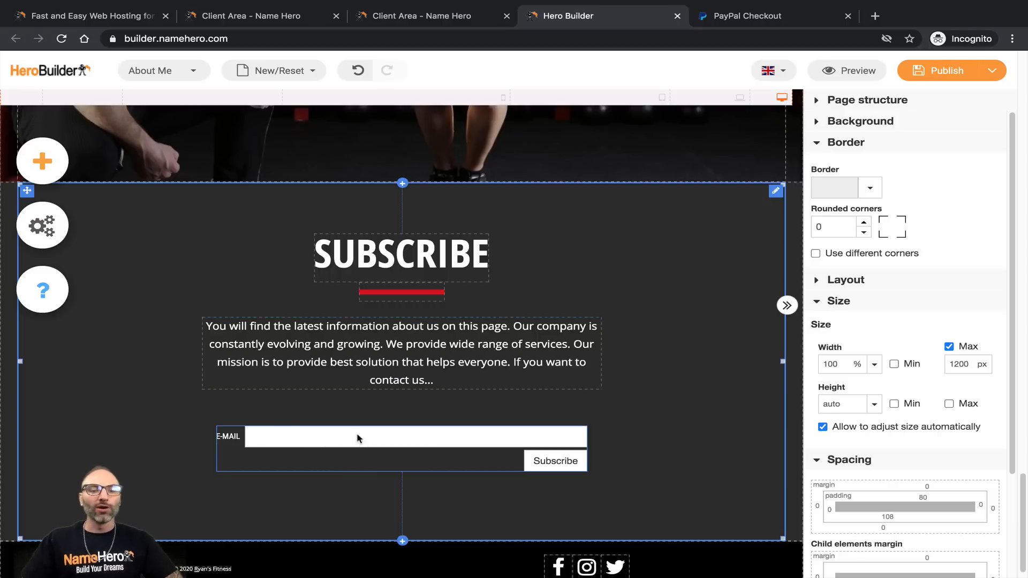
Step: In the signup form's e-mail settings, enter the demo inbox as recipient and a no-reply sender
click(431, 448)
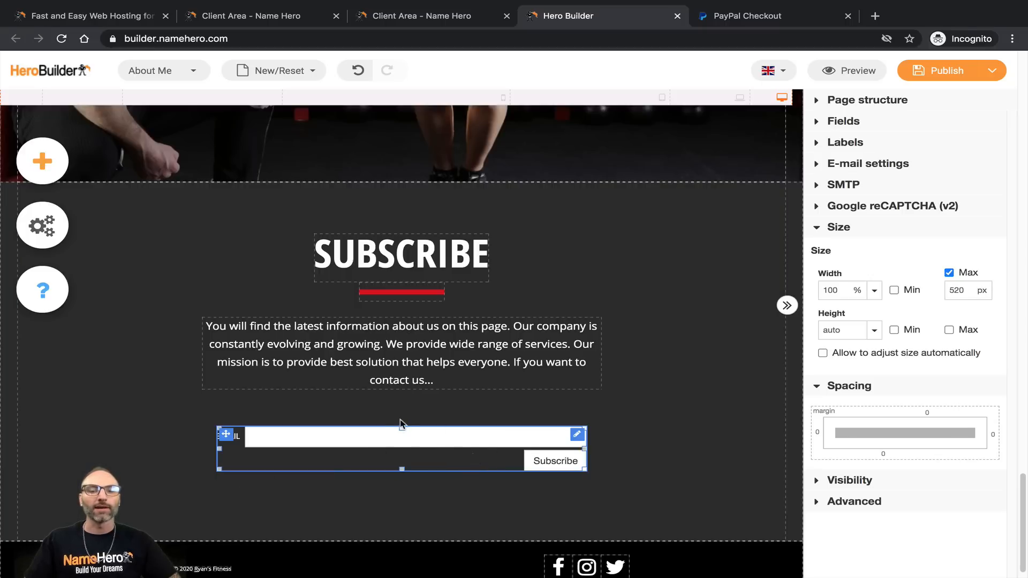
click(811, 163)
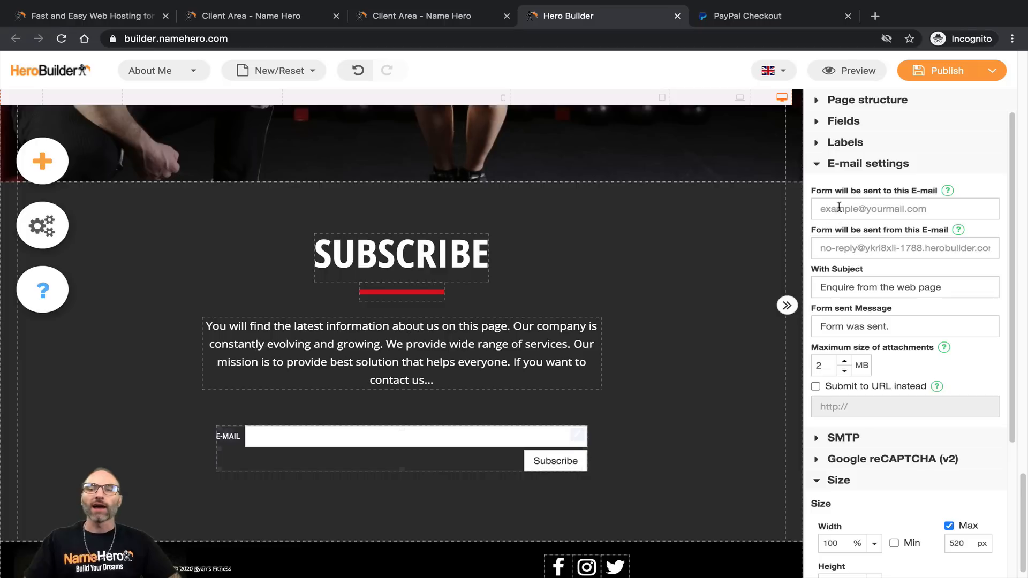
click(865, 209)
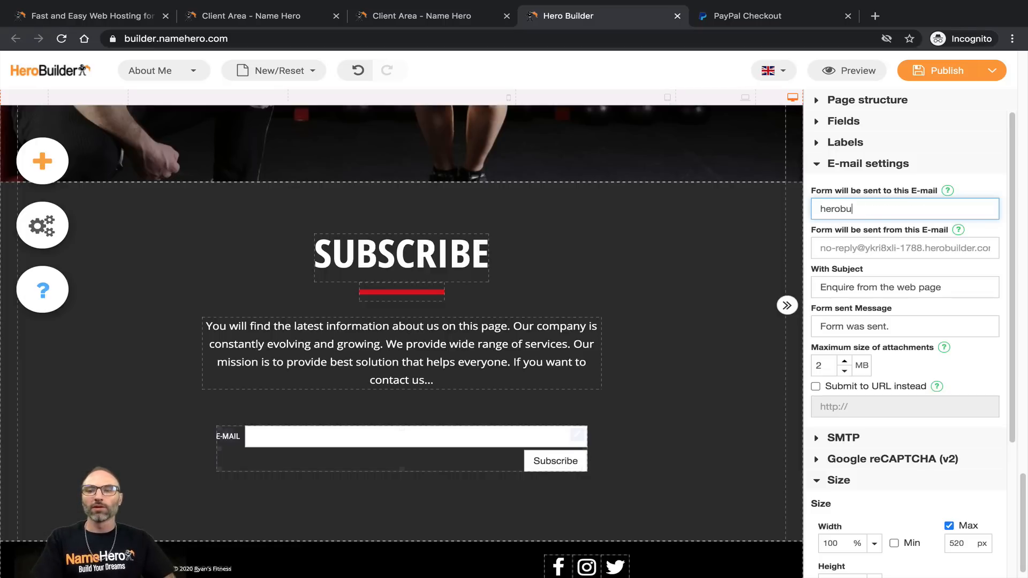
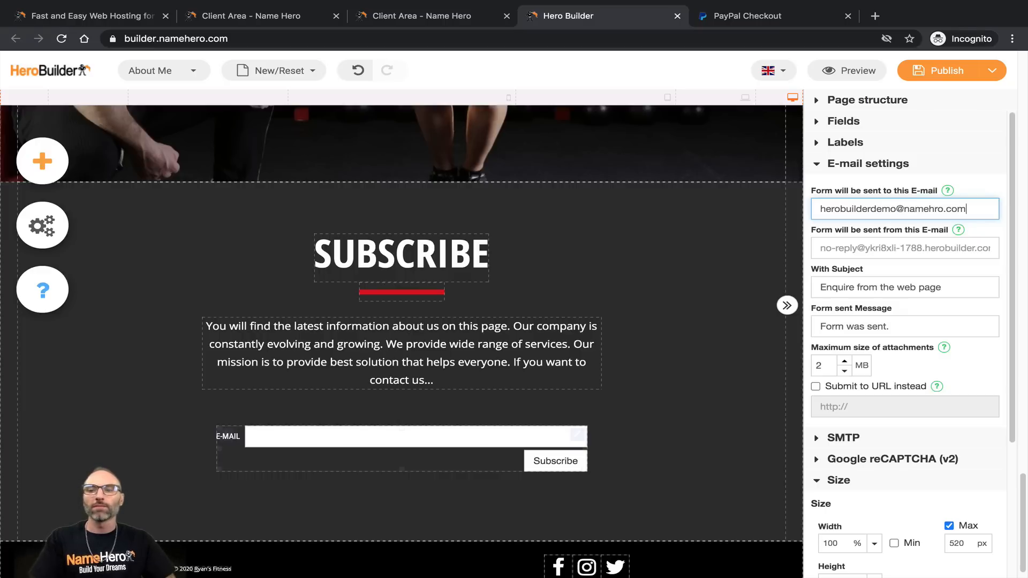
click(852, 252)
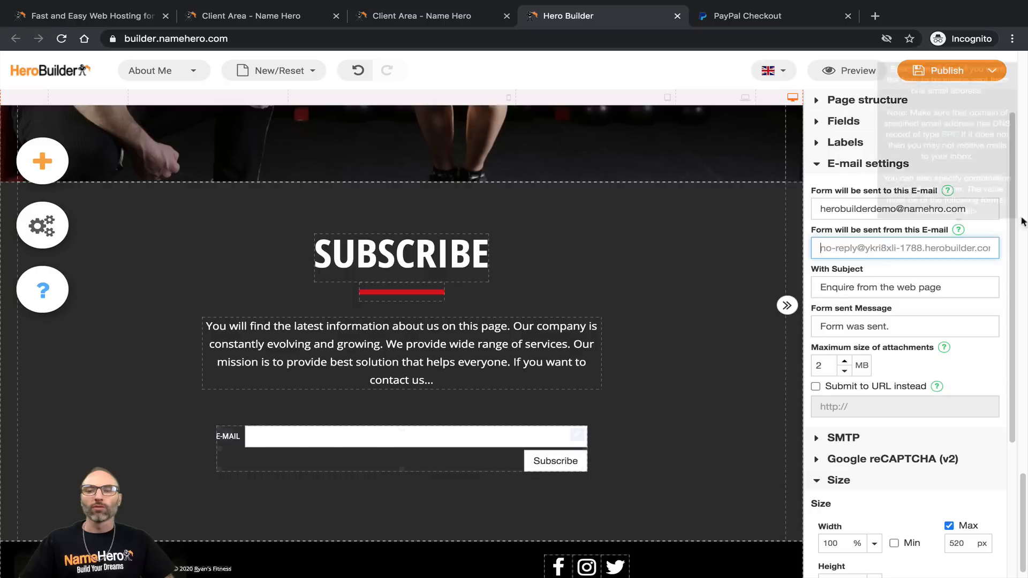
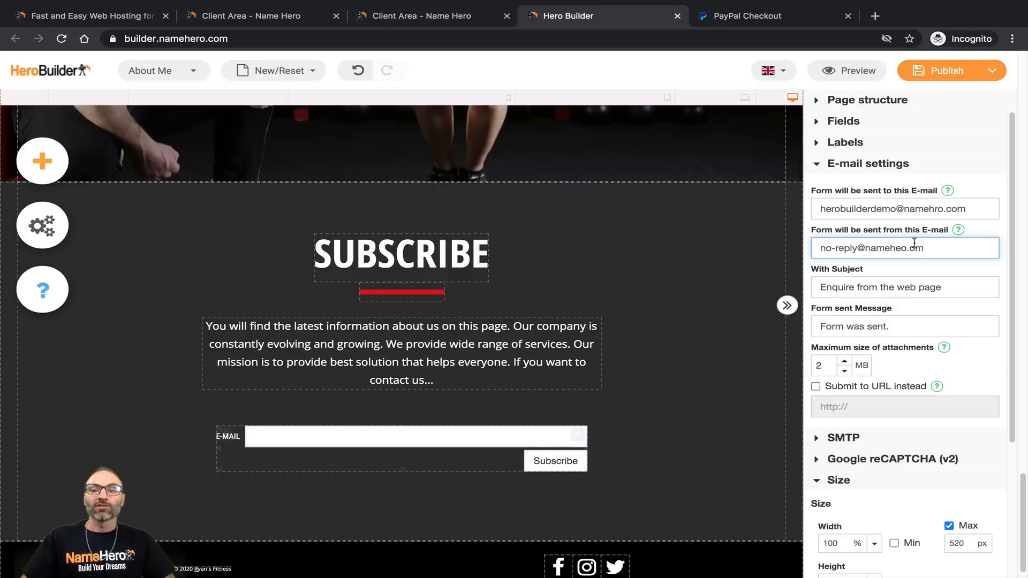
key(Right)
Step: Set the subject to 'Email Subscriber' and begin replacing the confirmation message with 'Thank you!'
click(889, 292)
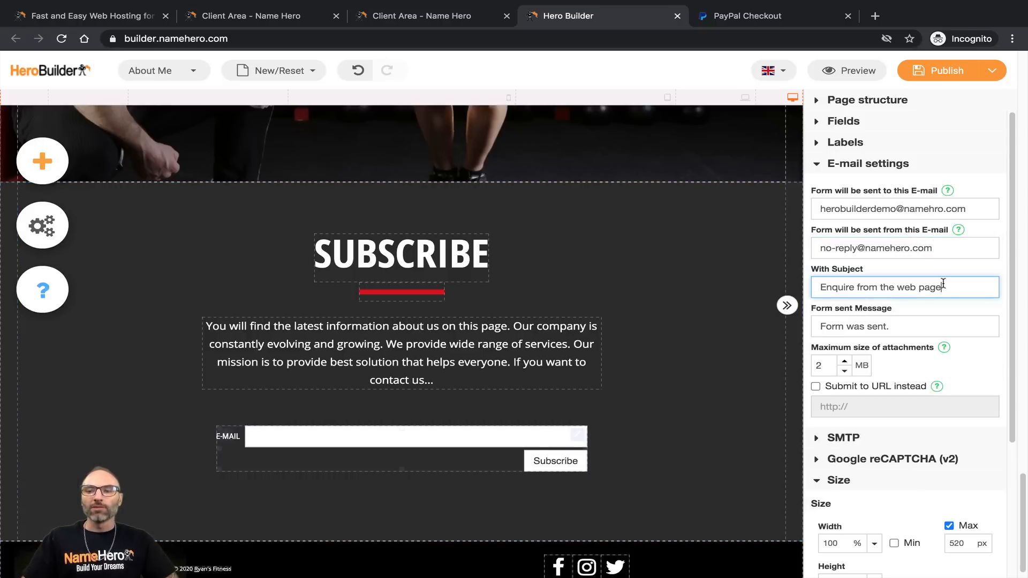
triple_click(942, 290)
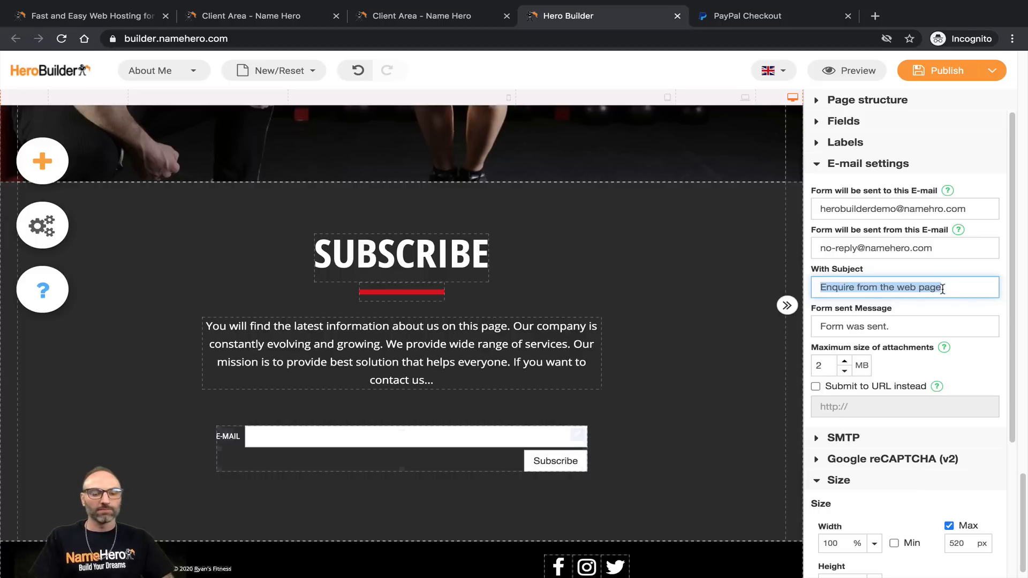
text(Email Subns)
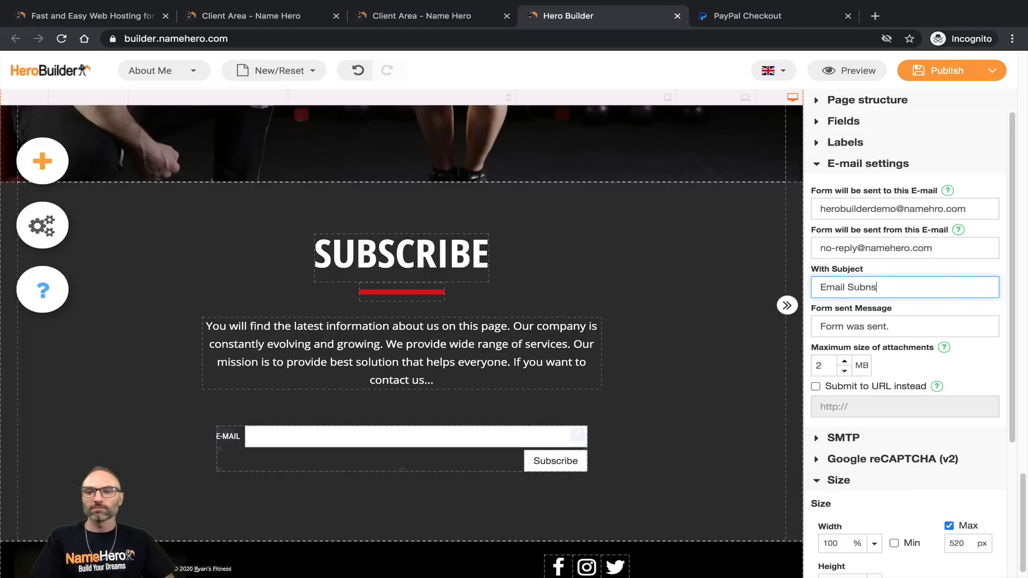
key(BackSpace)
key(BackSpace)
text(scriber)
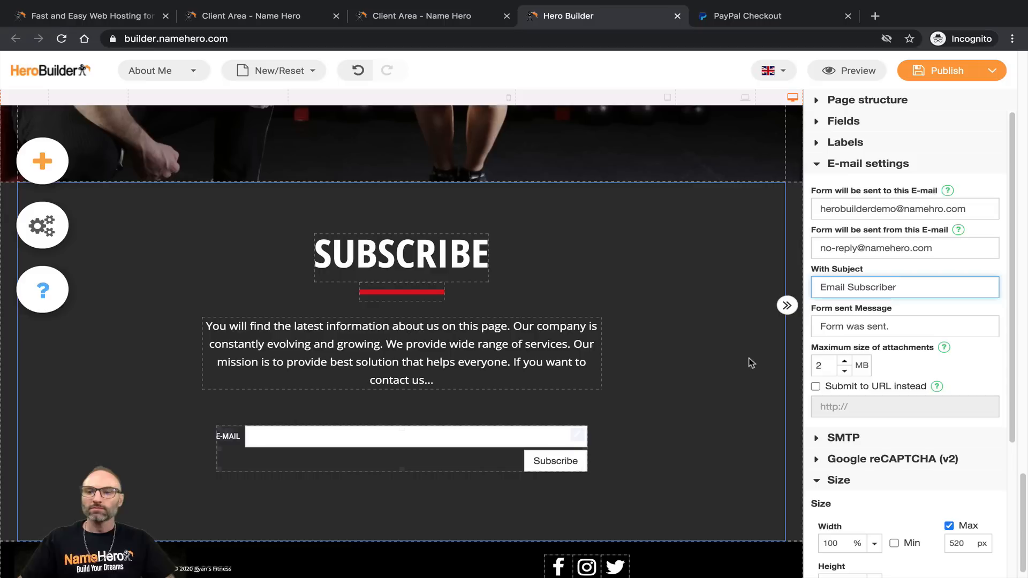
click(880, 321)
drag(911, 318, 737, 329)
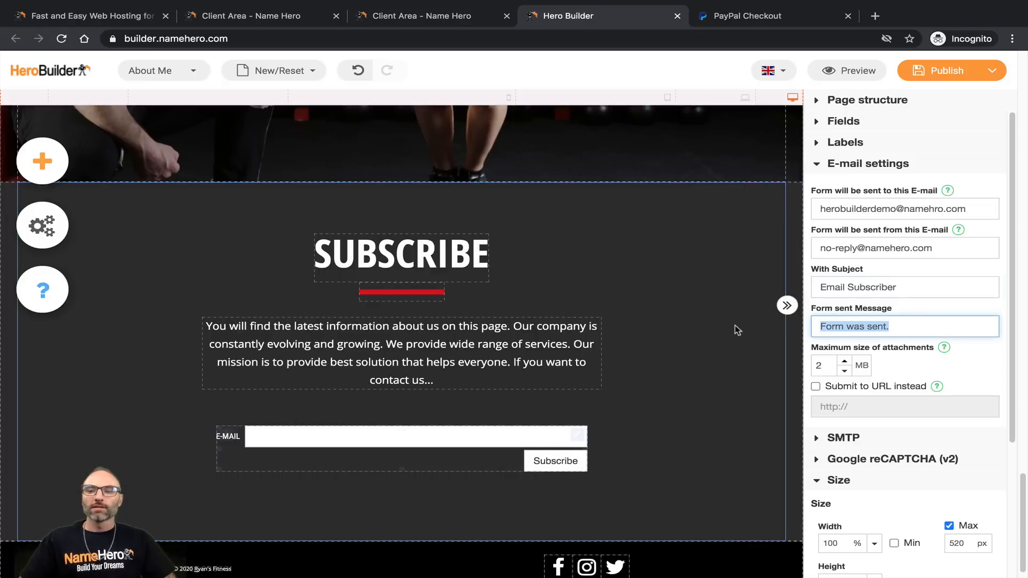
text(Thank ou!)
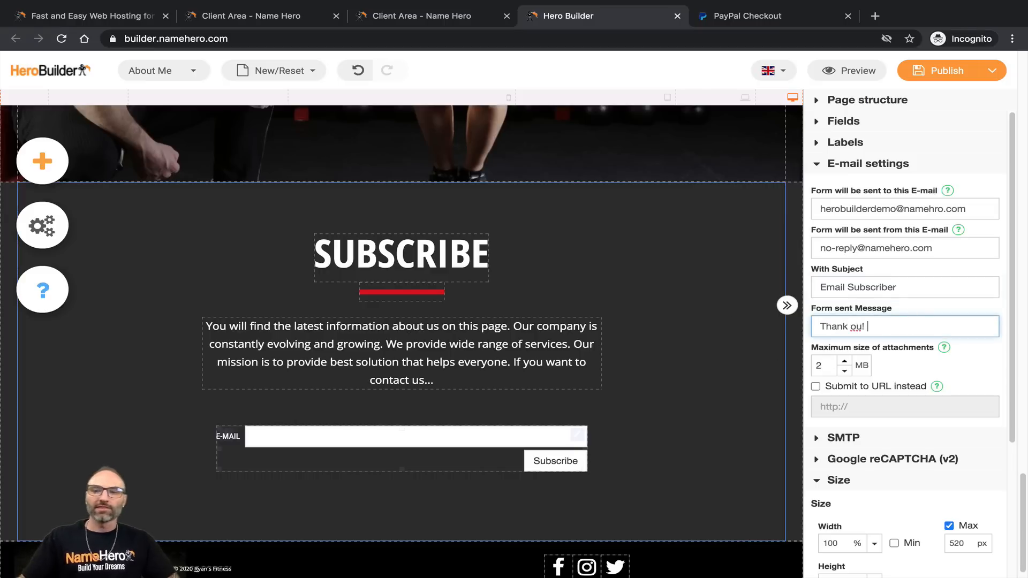
text(y)
Step: Reselect the SUBSCRIBE form to show its e-mail settings with the 'Thank you!' message
click(487, 374)
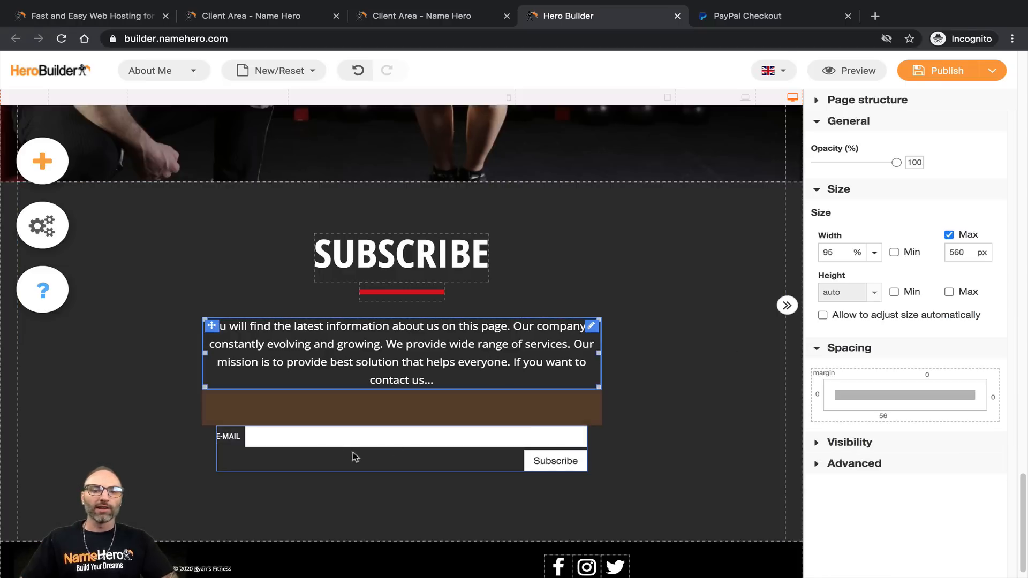
click(369, 449)
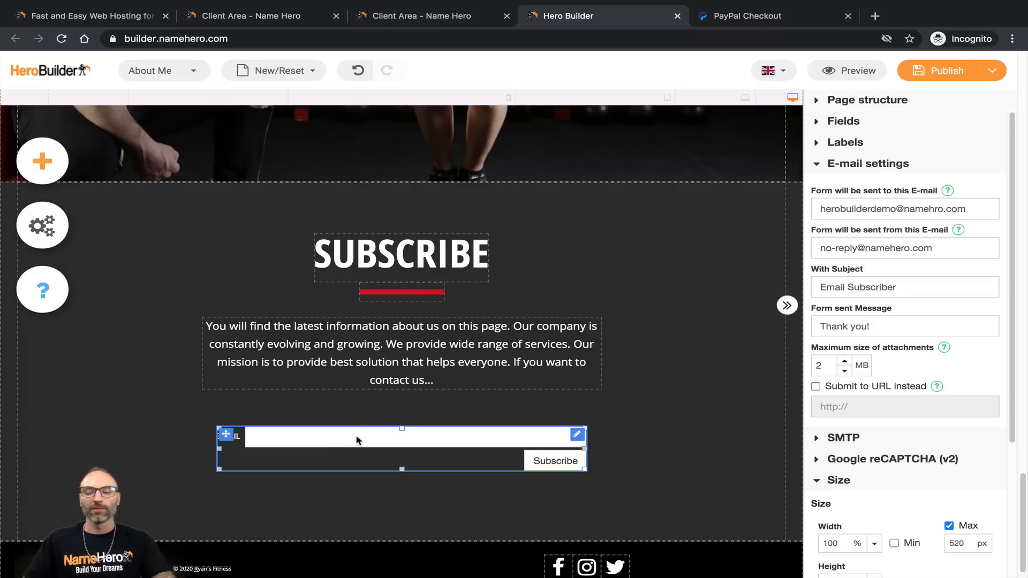
scroll(375, 385, up, 10)
scroll(405, 382, up, 5)
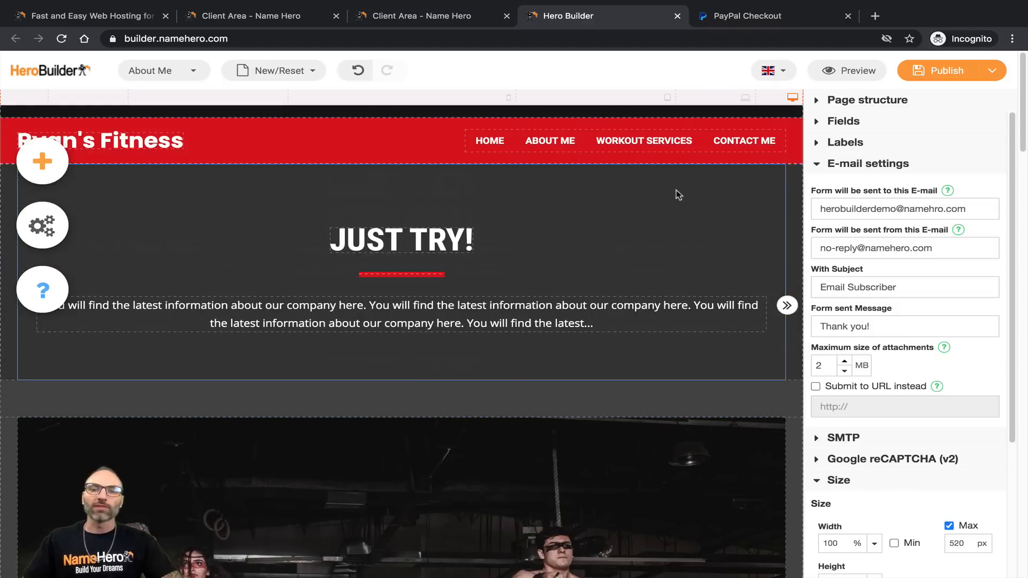
Step: Switch to the Contact Me page, saving the About Me edits as a draft
click(152, 74)
click(180, 195)
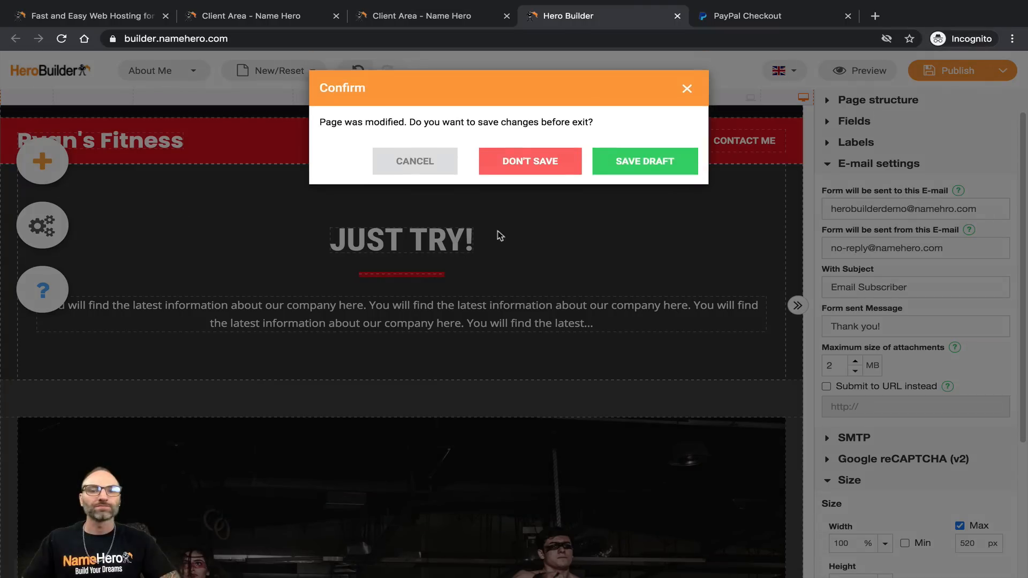
click(669, 164)
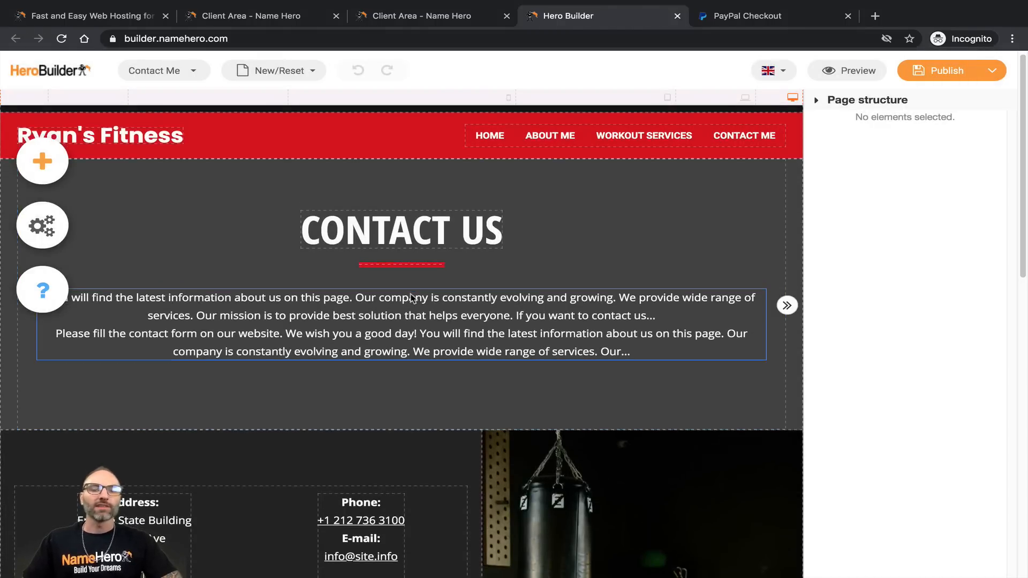
Step: Select the contact form on the Contact Me page
scroll(396, 321, down, 5)
scroll(396, 321, down, 2)
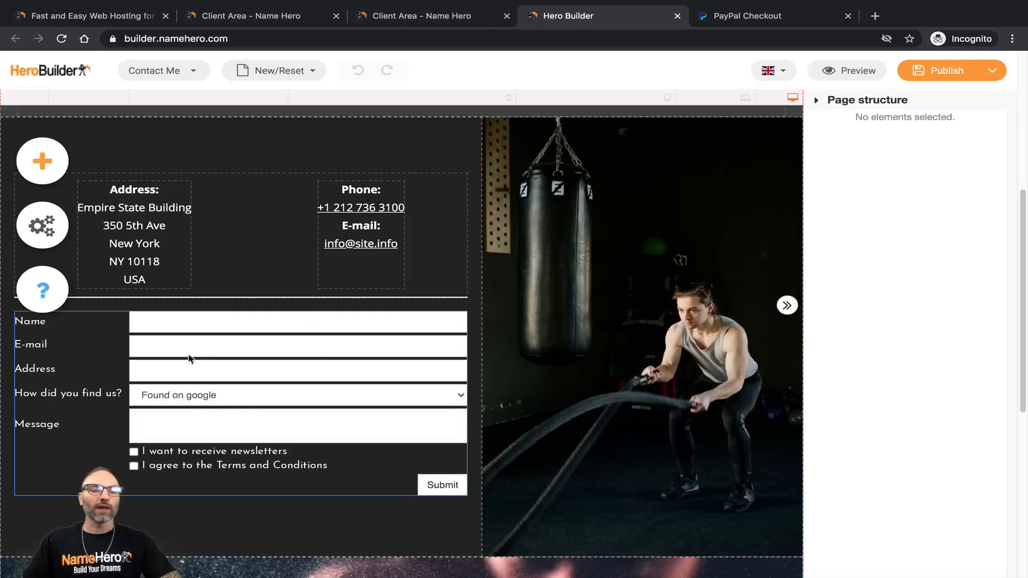
click(124, 356)
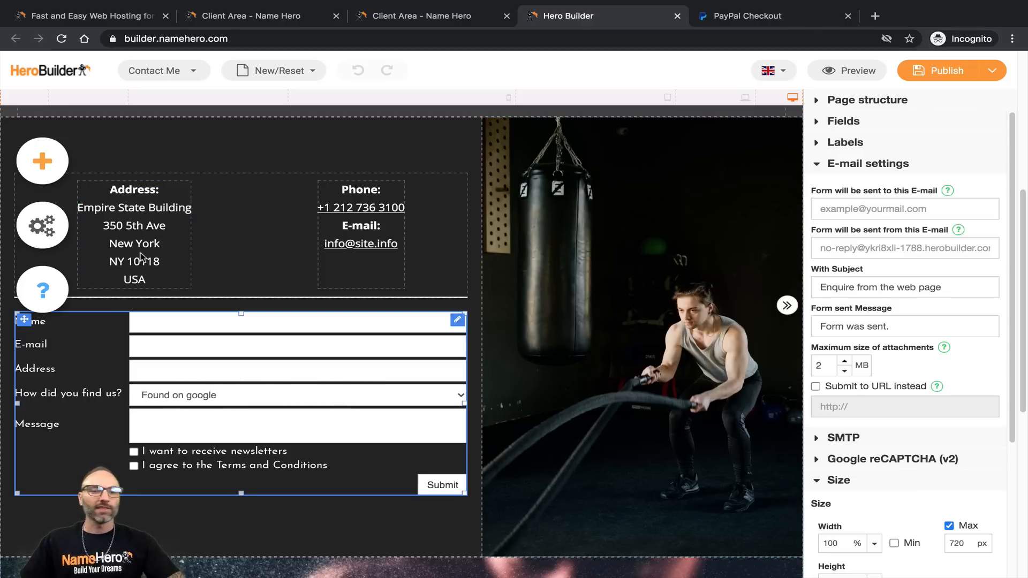
Step: Enter the demo inbox as the contact form's recipient and paste it as the sender
click(140, 219)
click(184, 370)
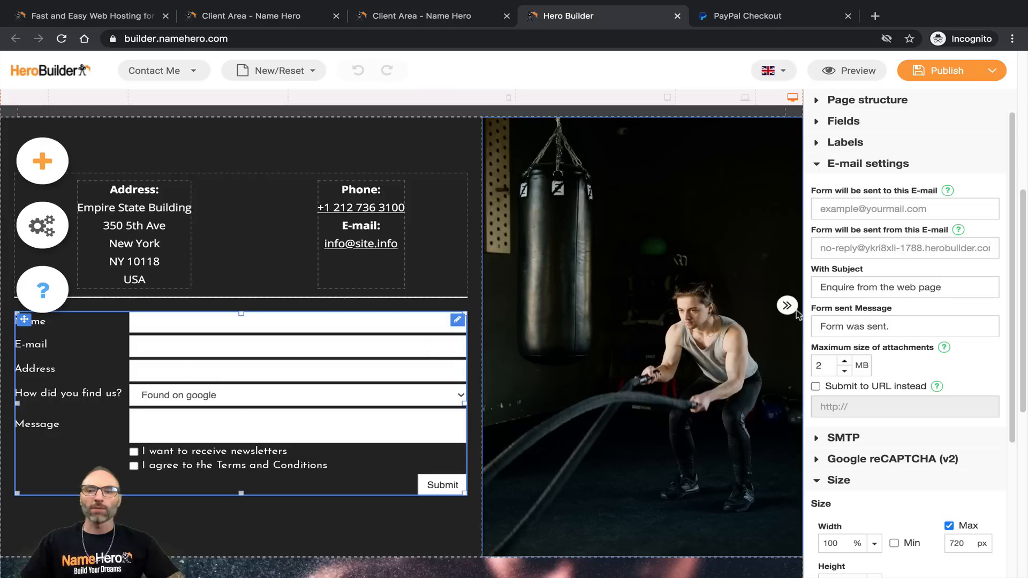
click(872, 208)
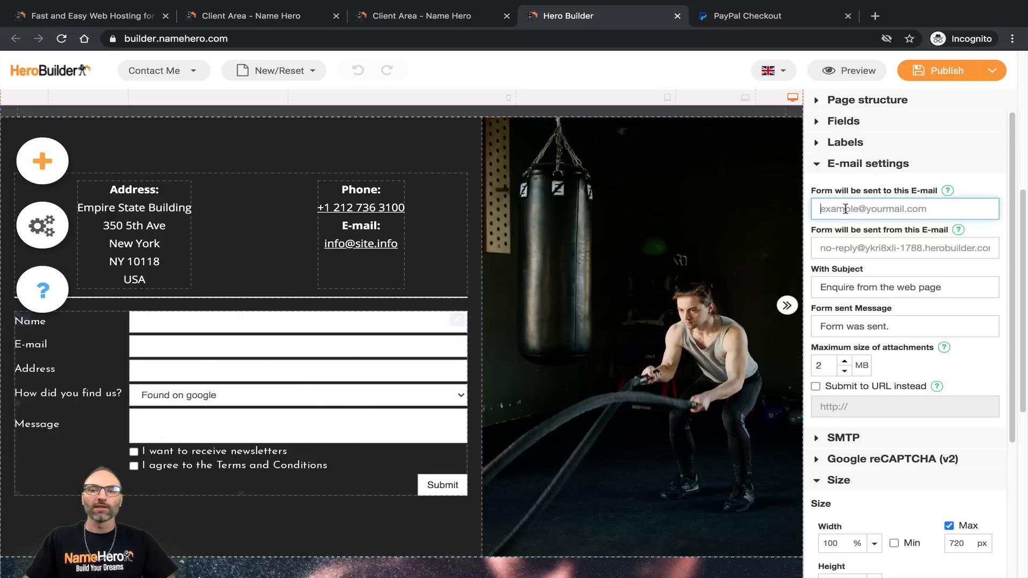
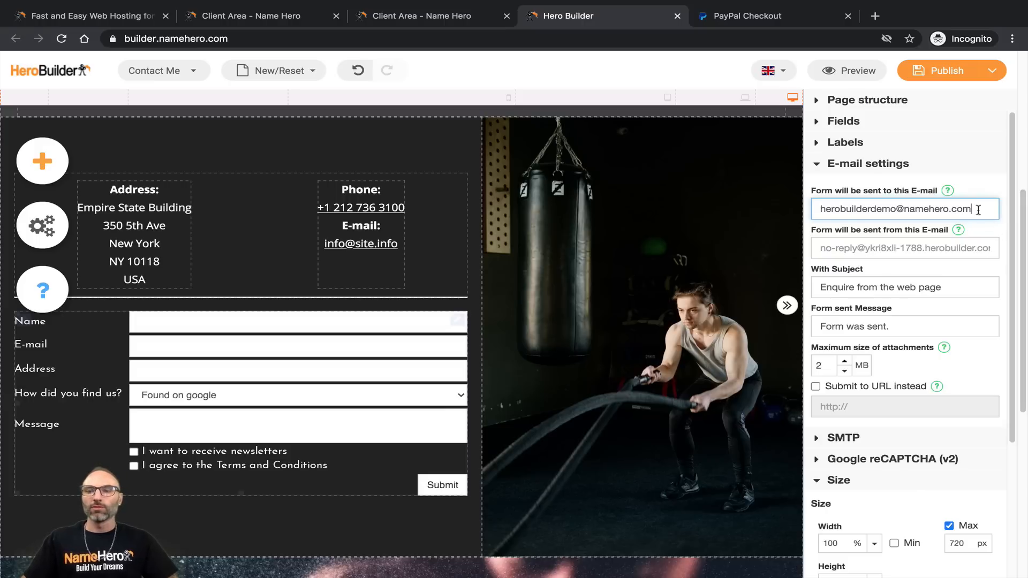
drag(978, 210, 824, 205)
right_click(830, 206)
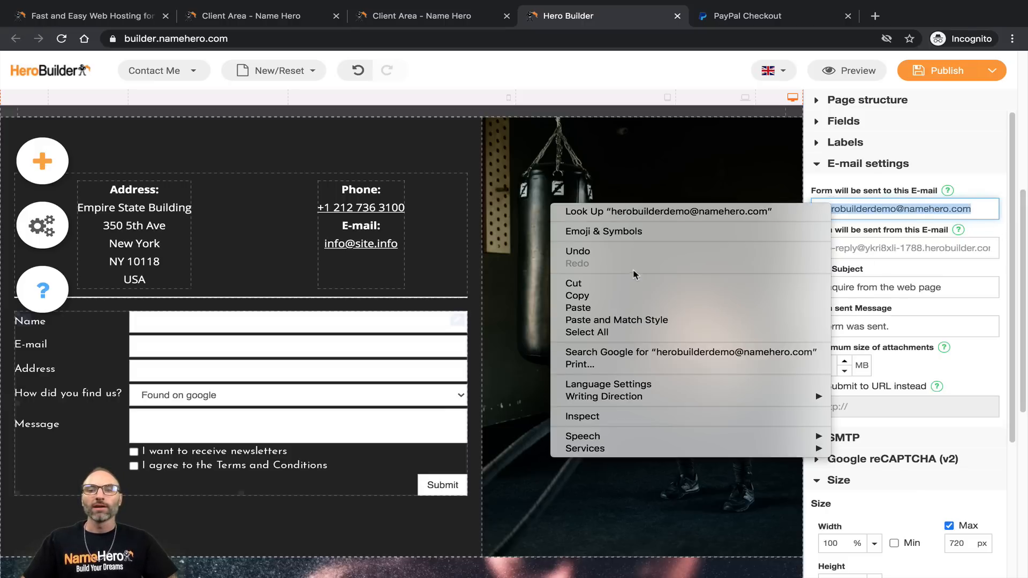
click(717, 299)
click(851, 247)
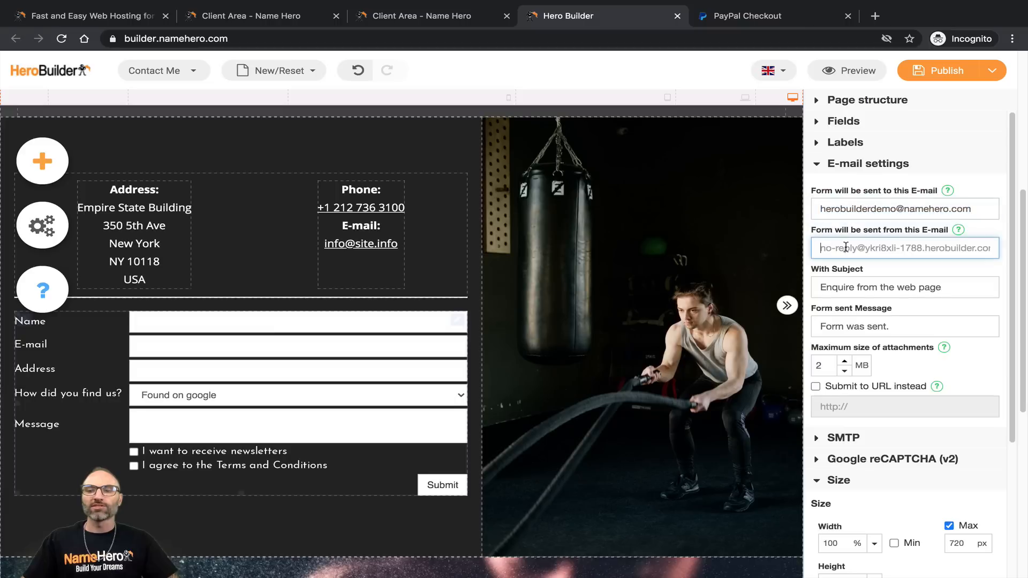
right_click(852, 247)
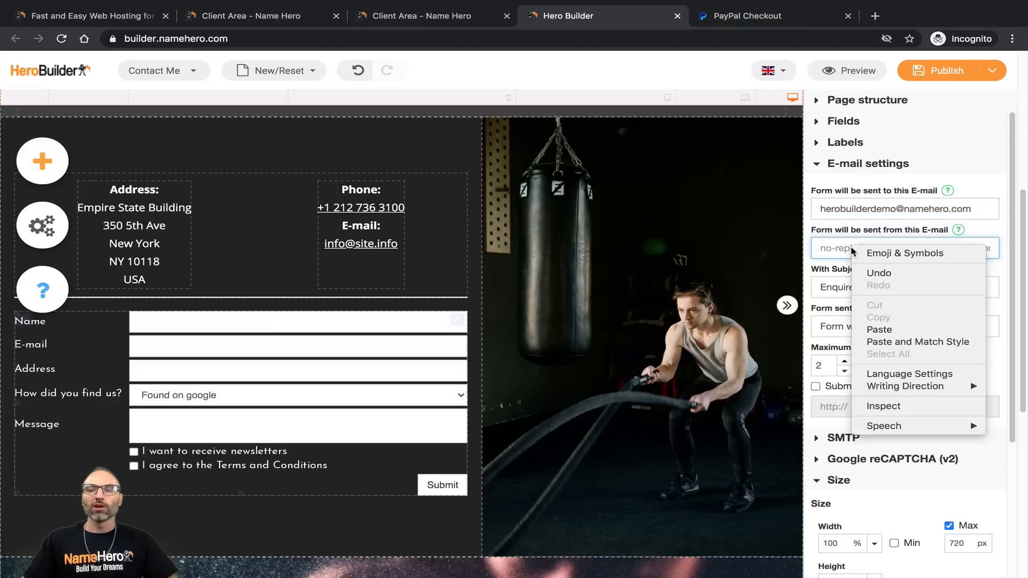
click(919, 329)
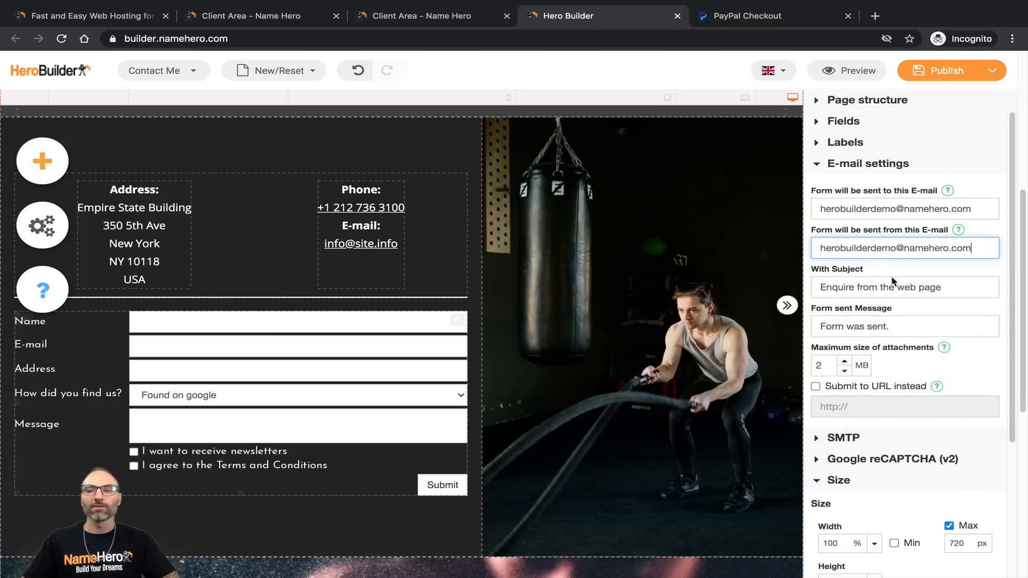
Step: Change the subject to 'Contact Form From Website' and the message to 'Thank you! I'll be in touch shortly!'
click(854, 283)
drag(951, 287, 825, 287)
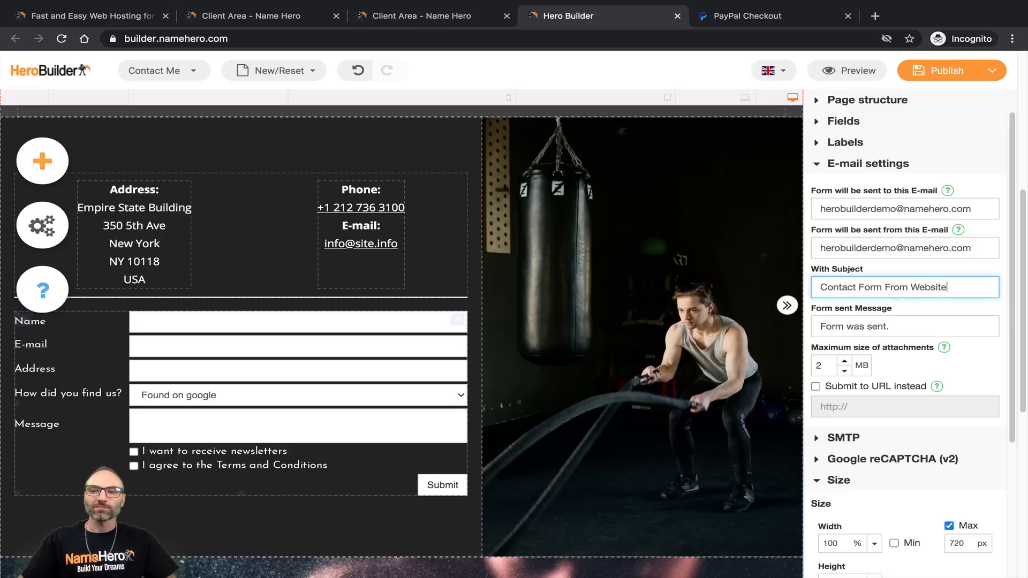
click(864, 327)
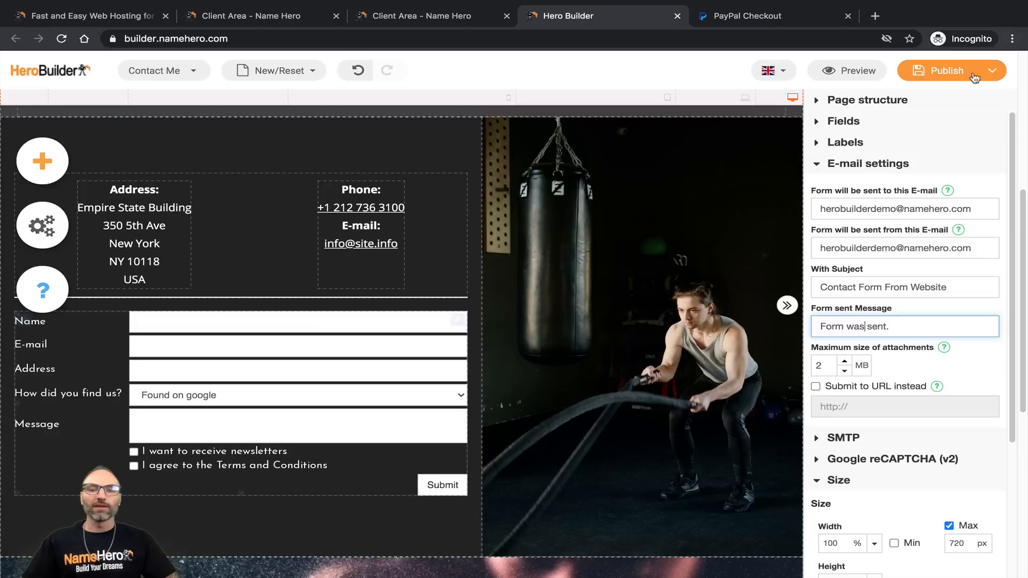
triple_click(925, 330)
text(T)
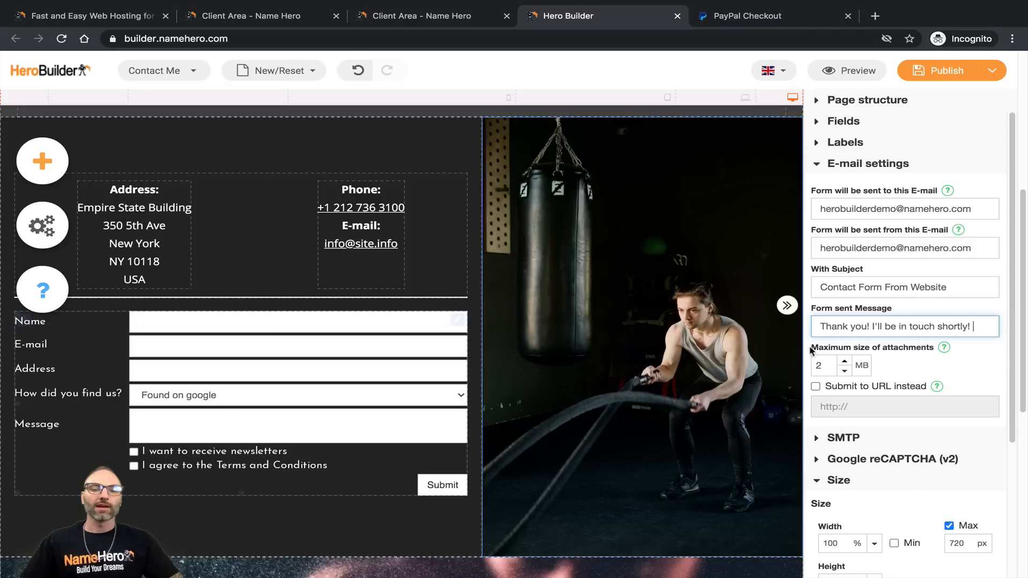
Step: Raise the maximum attachment size to 6 MB, leaving URL submission off
click(845, 362)
click(845, 362)
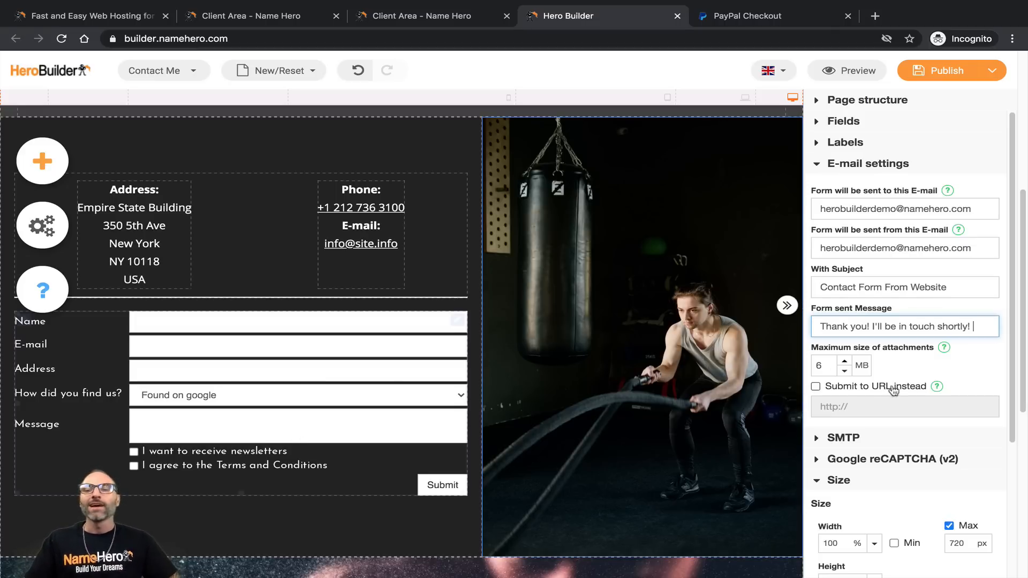
click(856, 390)
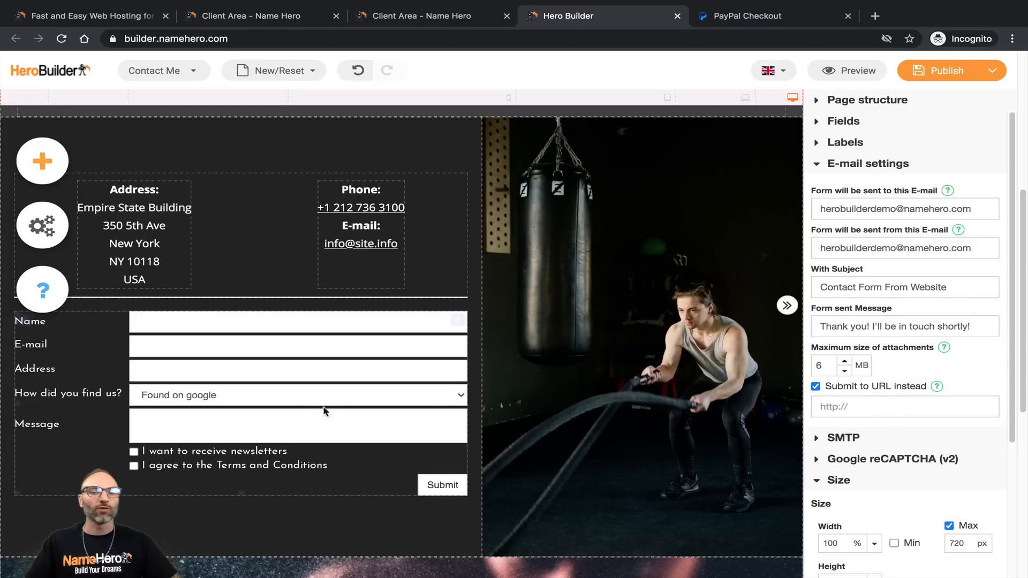
click(817, 388)
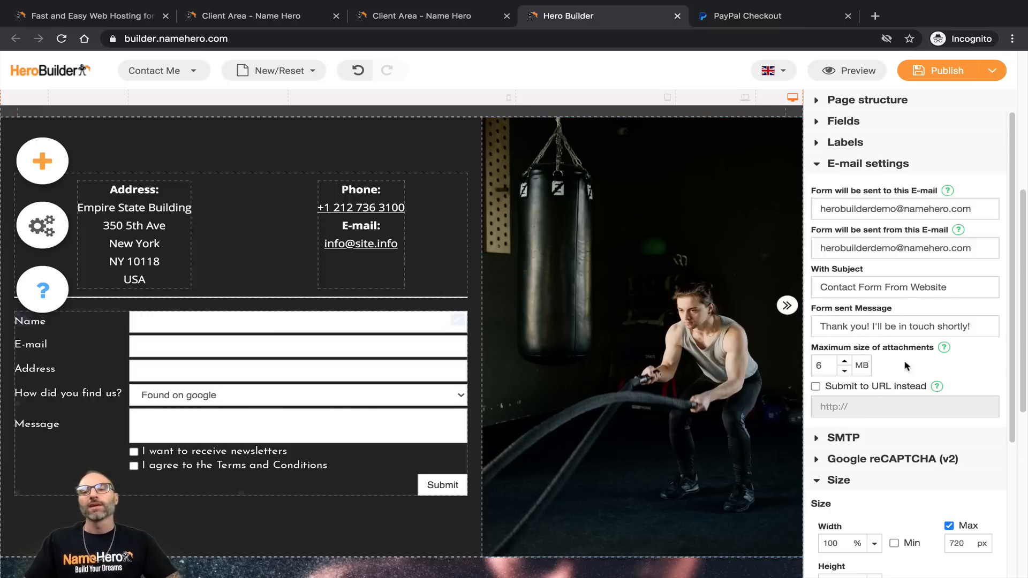
Step: Expand the contact form's SMTP settings, review them, then collapse them
scroll(902, 333, down, 1)
click(822, 415)
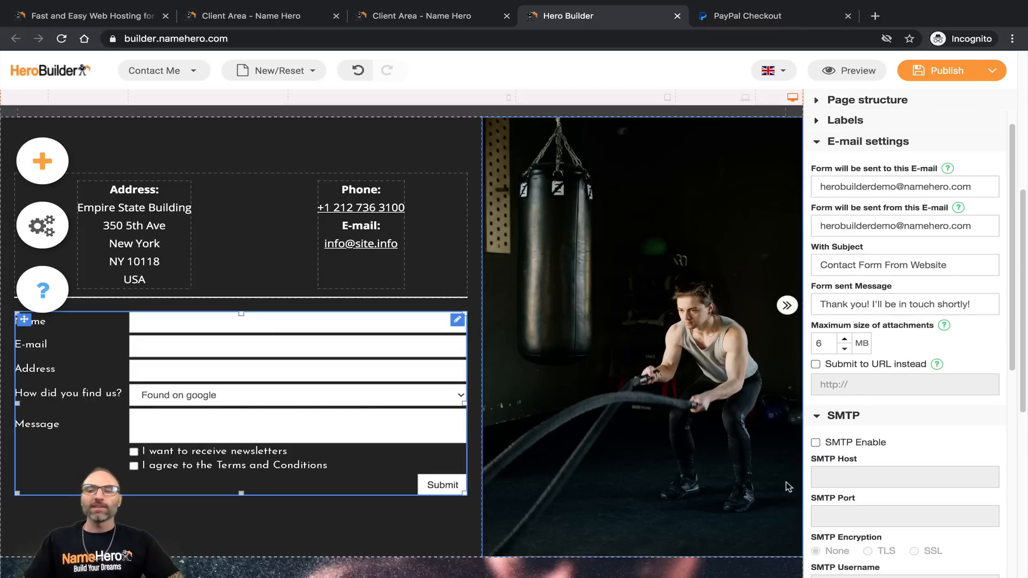
scroll(817, 465, down, 4)
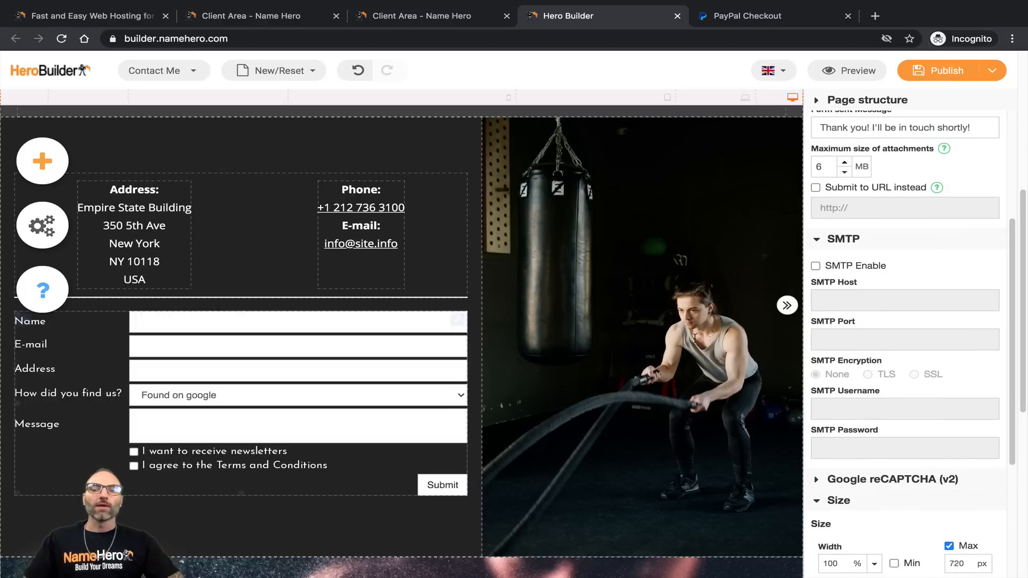
scroll(863, 254, up, 3)
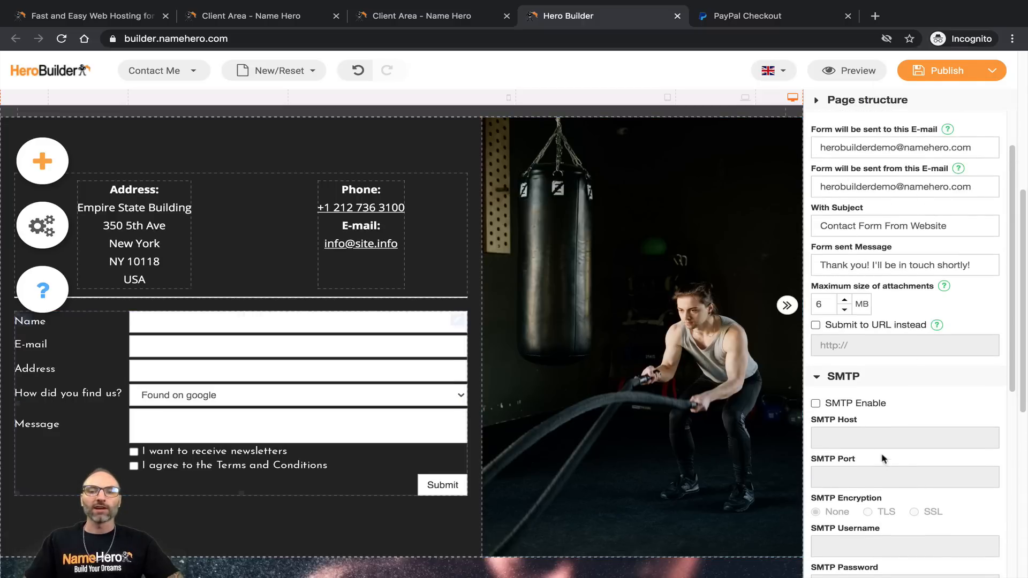
scroll(848, 381, down, 1)
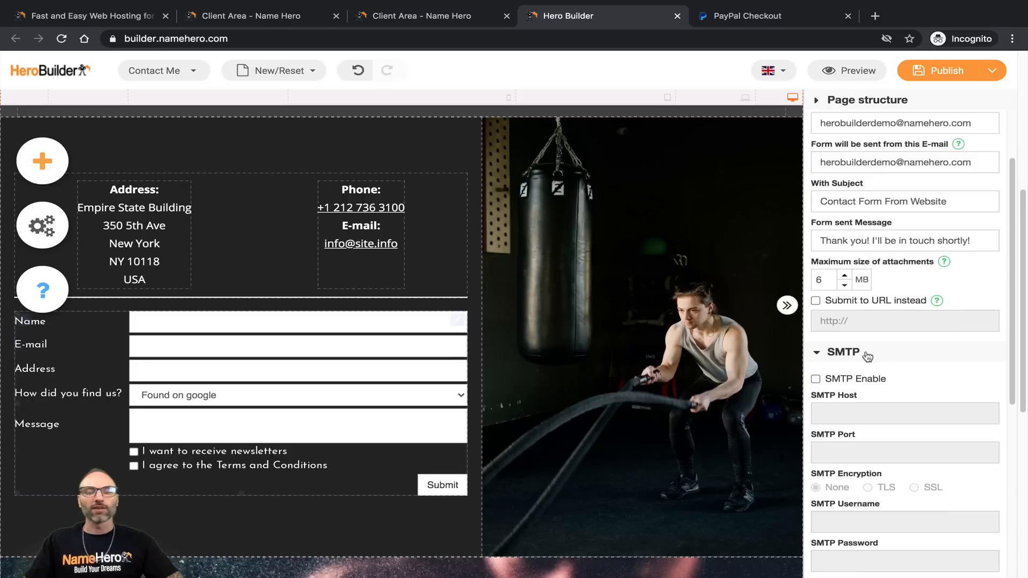
click(816, 355)
Step: Review and collapse the Google reCAPTCHA (v2) settings, then scroll through the remaining e-mail settings
scroll(878, 354, down, 2)
click(855, 315)
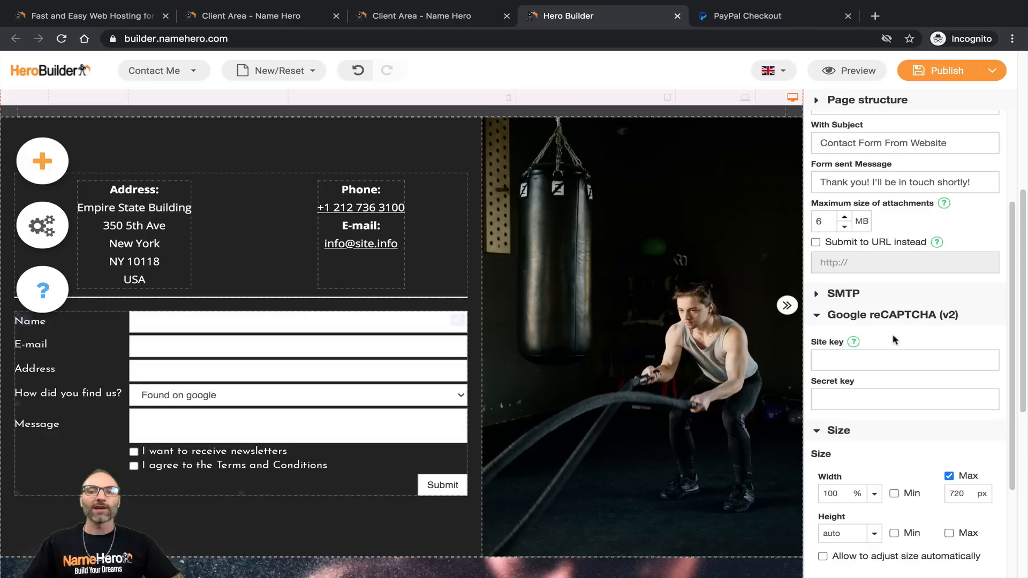
mouse_move(855, 342)
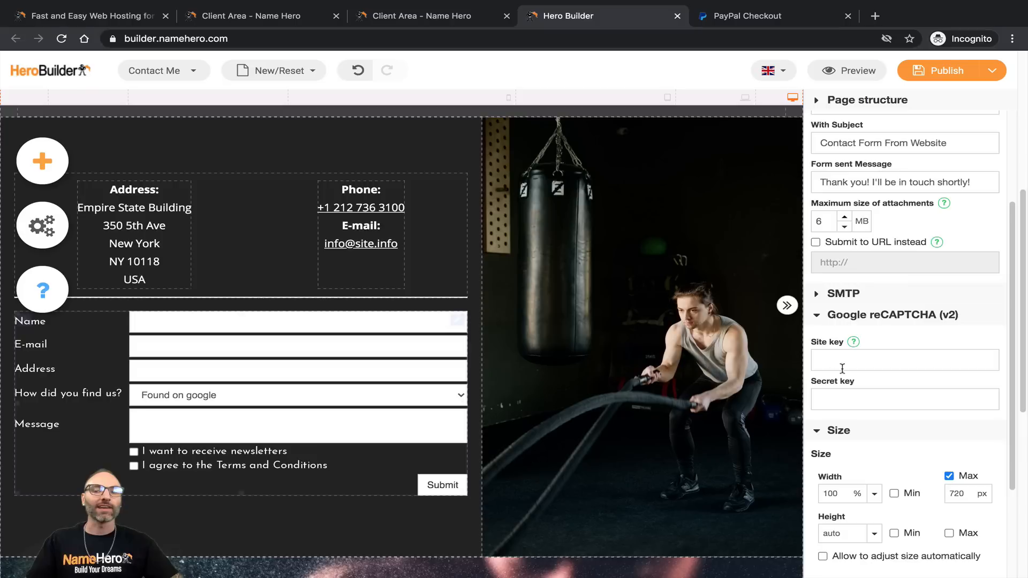
click(818, 319)
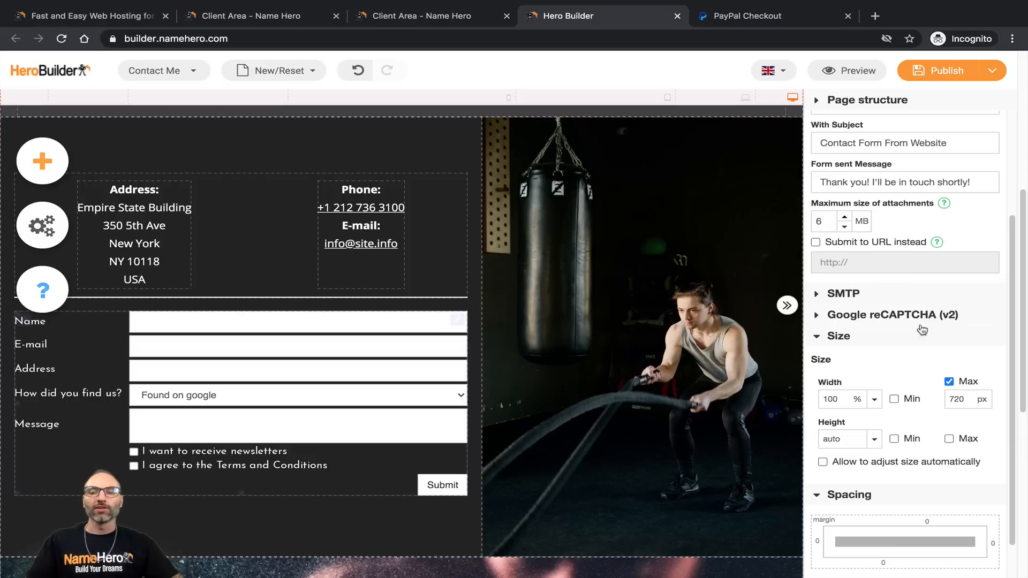
scroll(815, 393, down, 1)
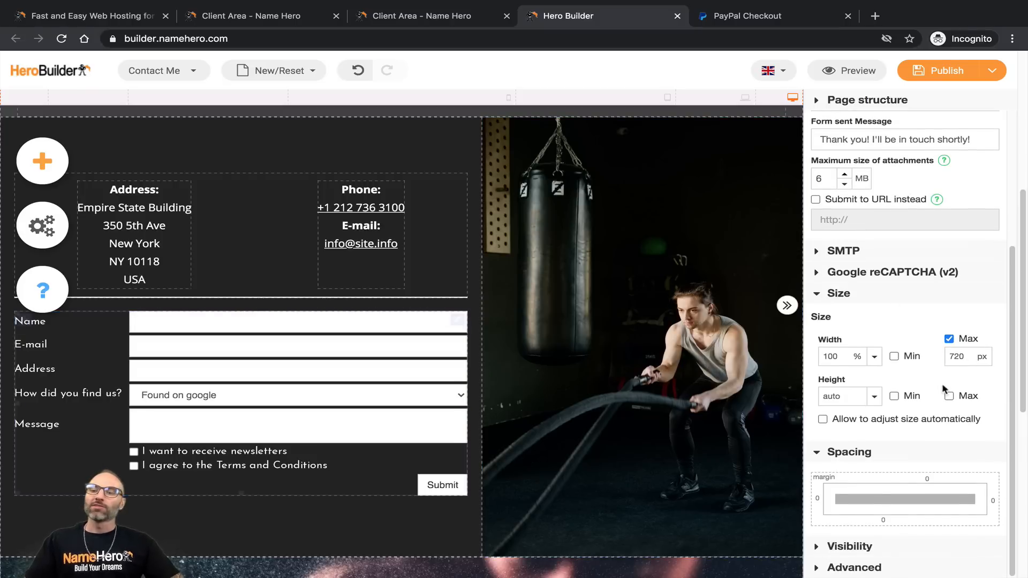
scroll(815, 393, down, 2)
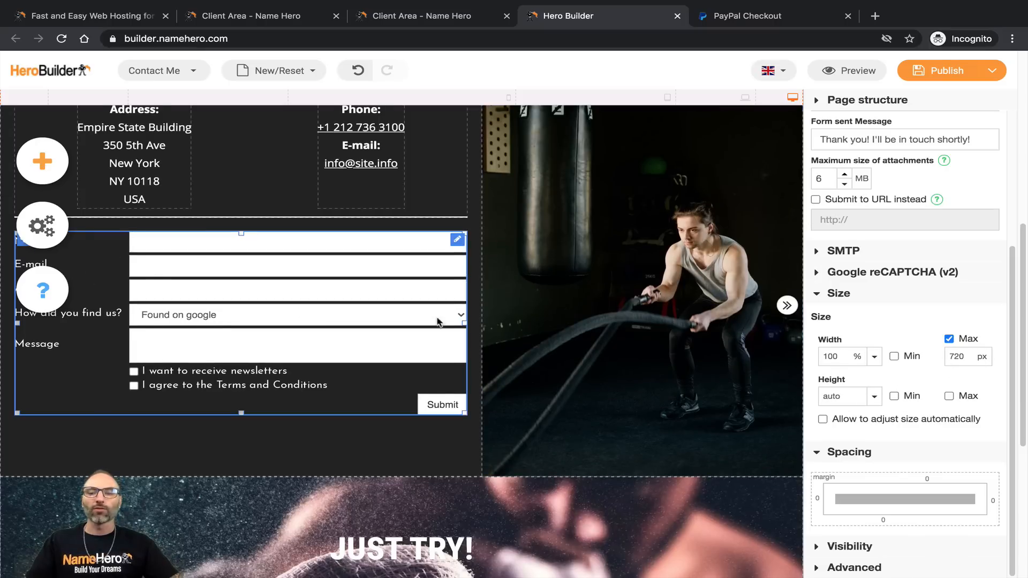
scroll(895, 427, up, 4)
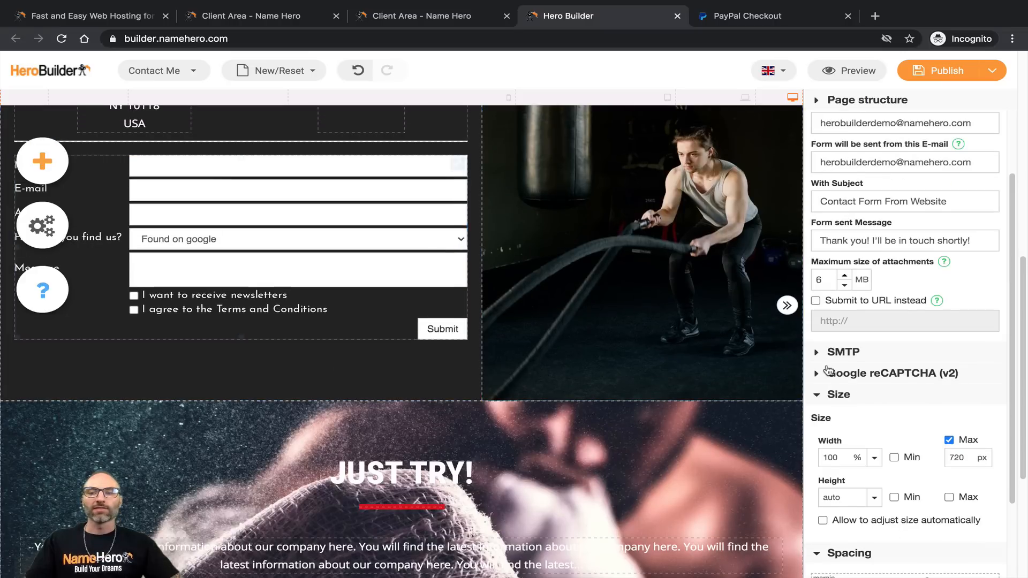
scroll(846, 364, up, 3)
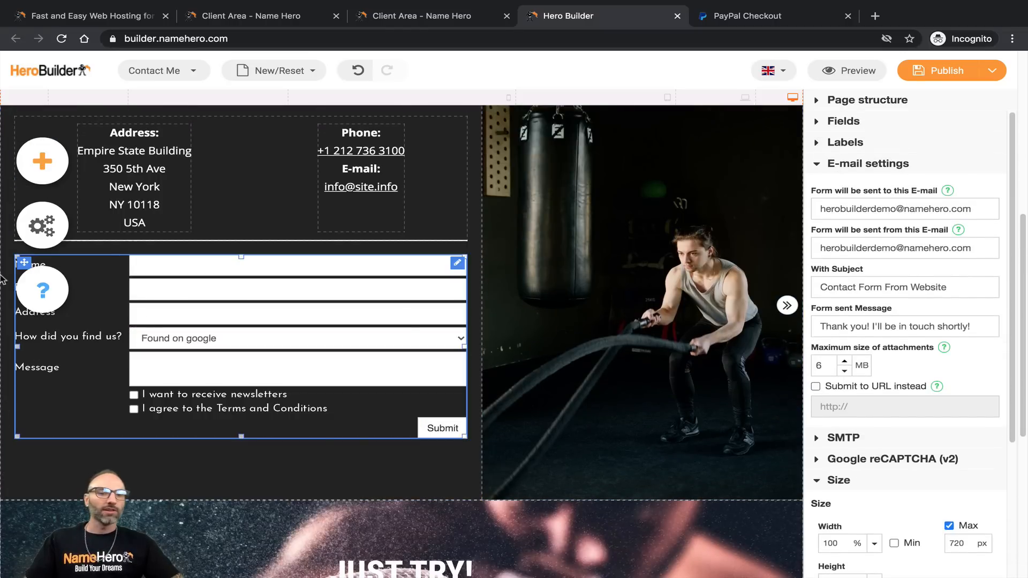
scroll(104, 444, up, 5)
scroll(105, 444, down, 2)
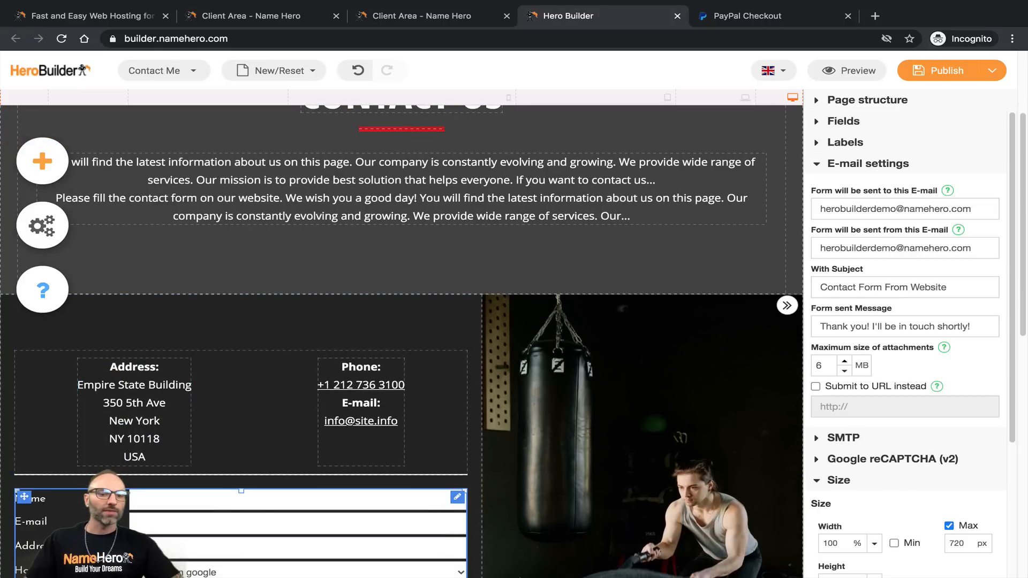
scroll(144, 470, down, 3)
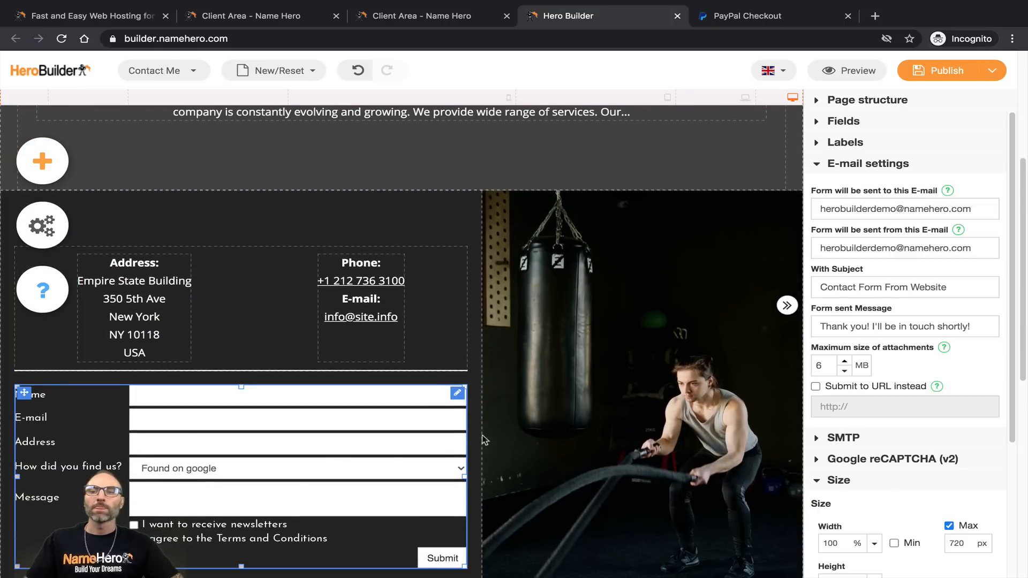
Step: Remove the Address and How did you find us? fields from the contact form
click(819, 124)
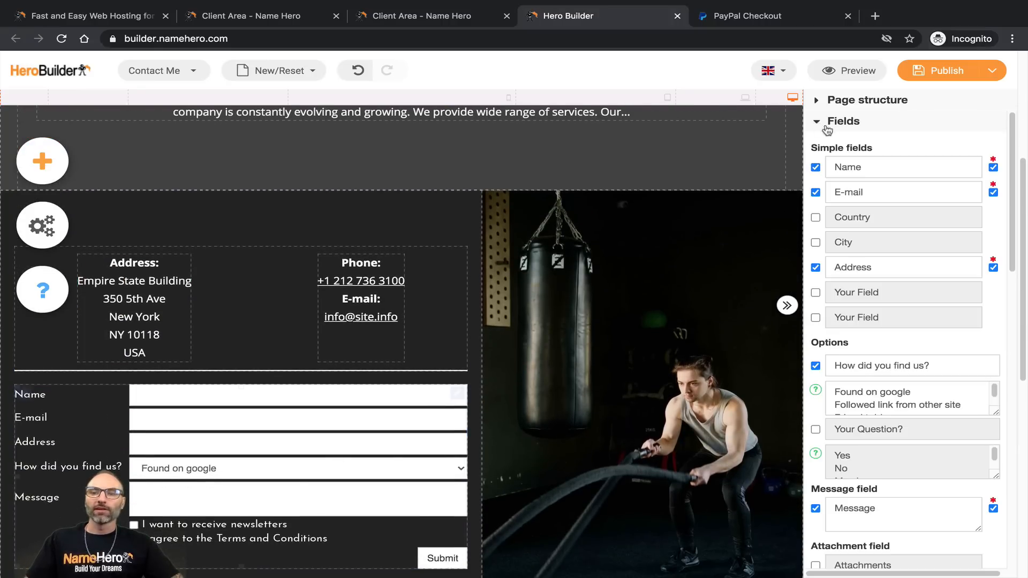
drag(868, 191, 841, 190)
drag(874, 271, 814, 270)
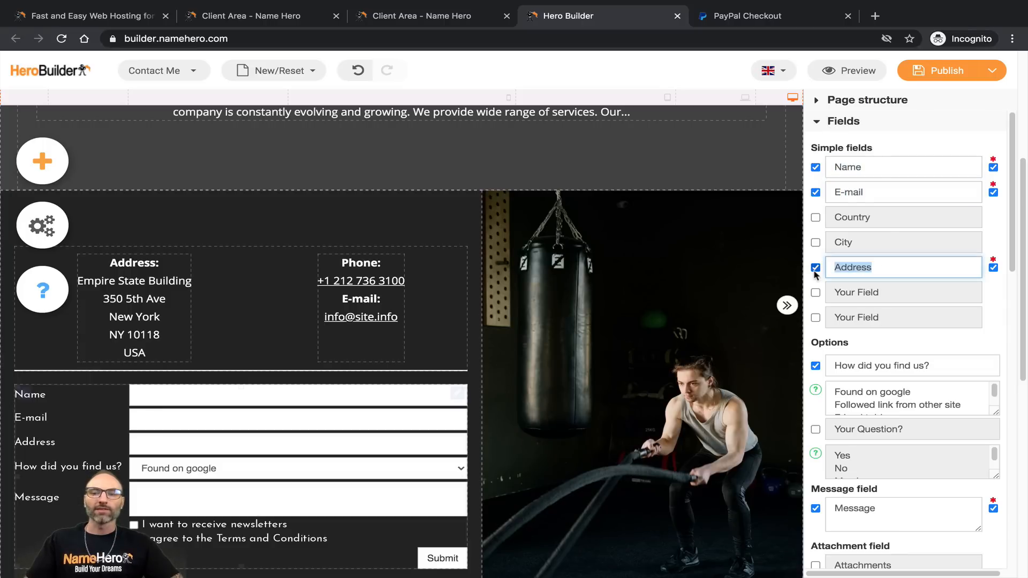
click(816, 267)
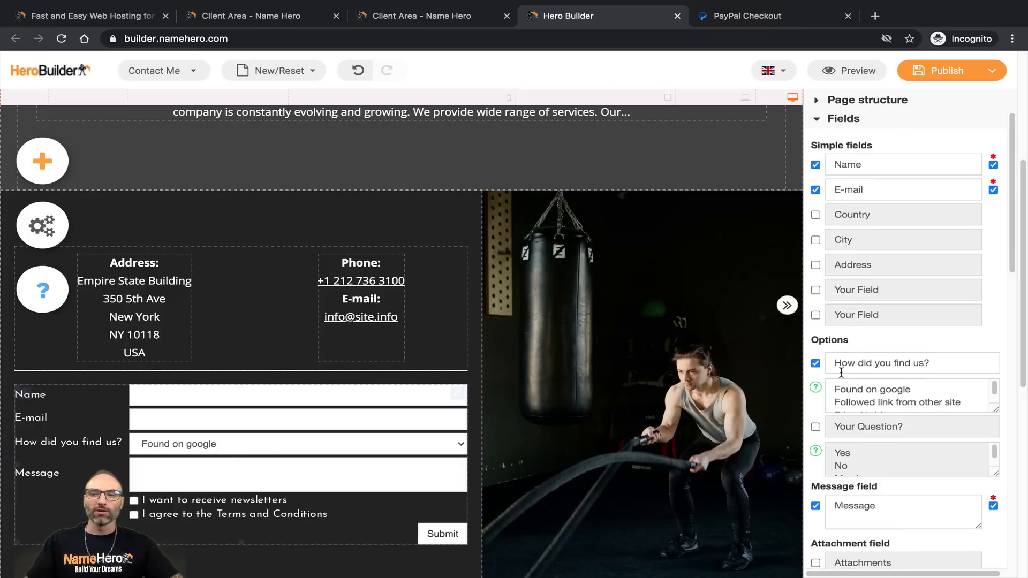
scroll(833, 370, down, 1)
click(815, 344)
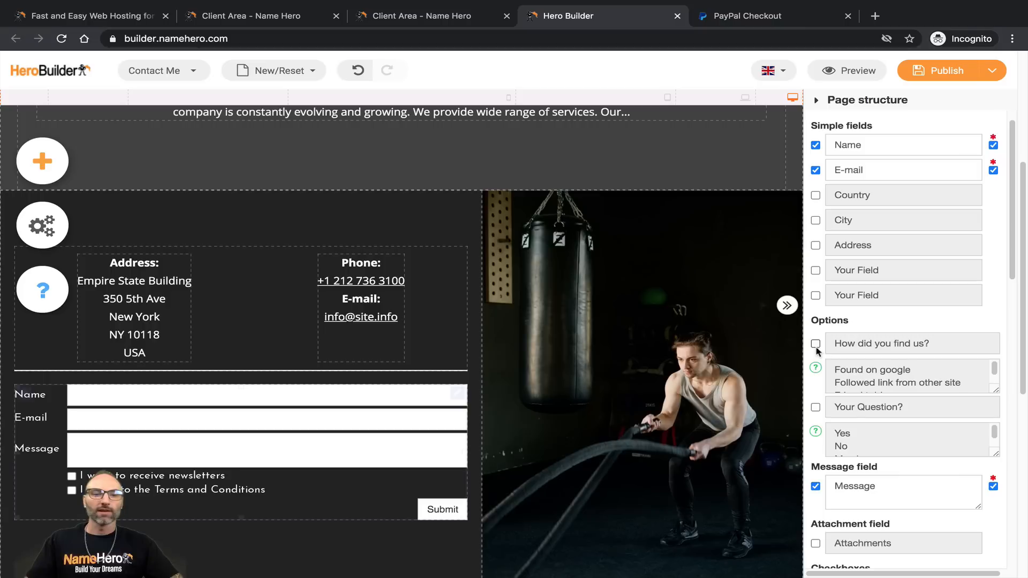
scroll(891, 453, down, 1)
Step: Add the Your Question? dropdown to the form and edit its answer options
click(815, 408)
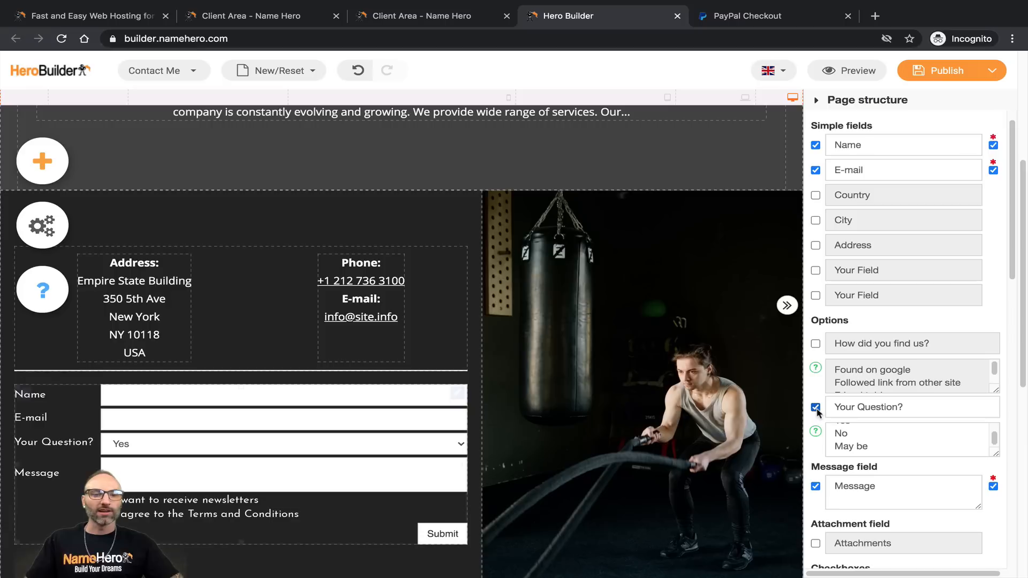
click(894, 440)
scroll(884, 445, up, 1)
drag(866, 435, 812, 432)
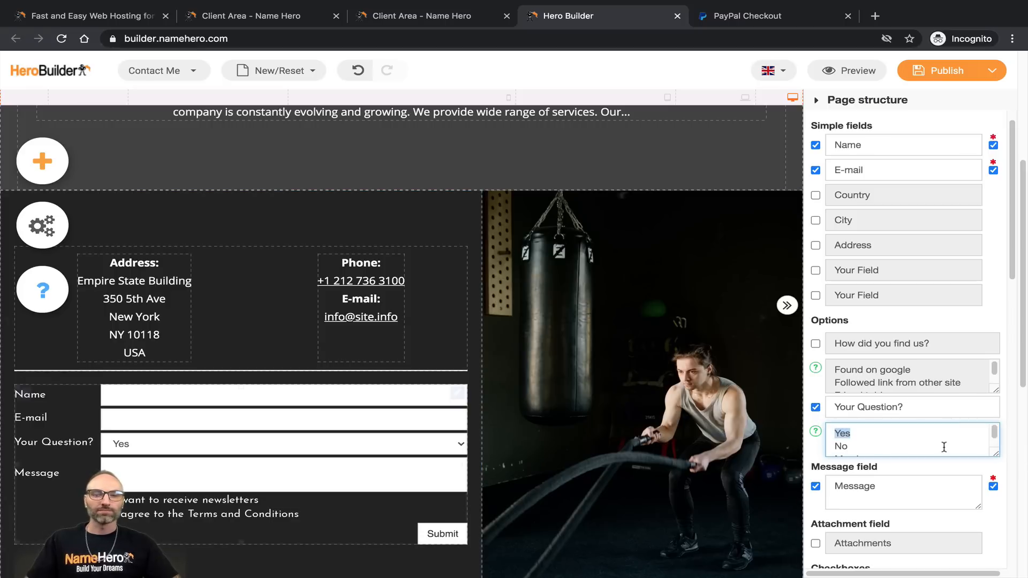
text(How do I signup?)
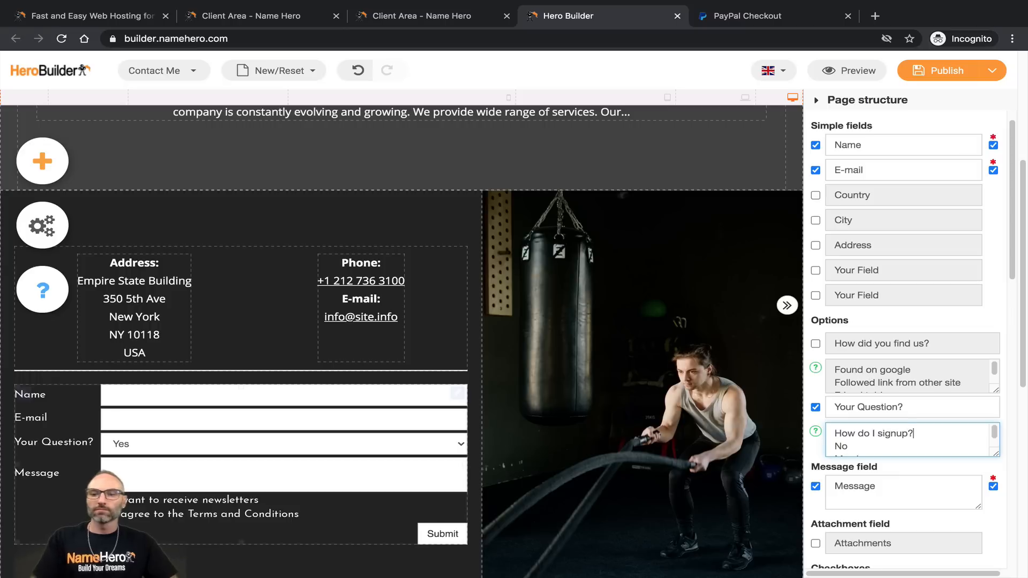
drag(879, 444, 833, 446)
text(How does it)
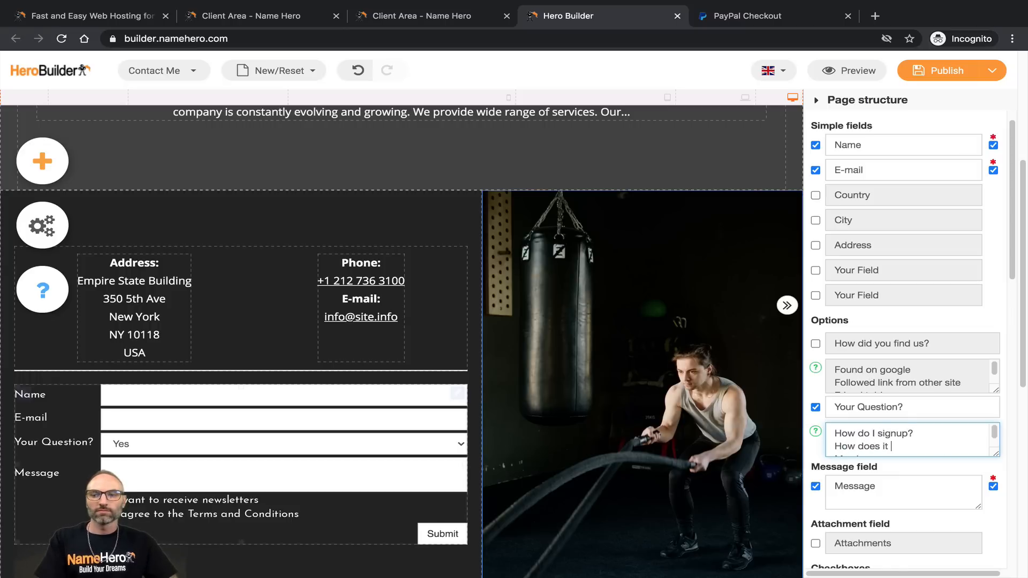
scroll(878, 437, down, 1)
drag(877, 446, 842, 446)
text(Other)
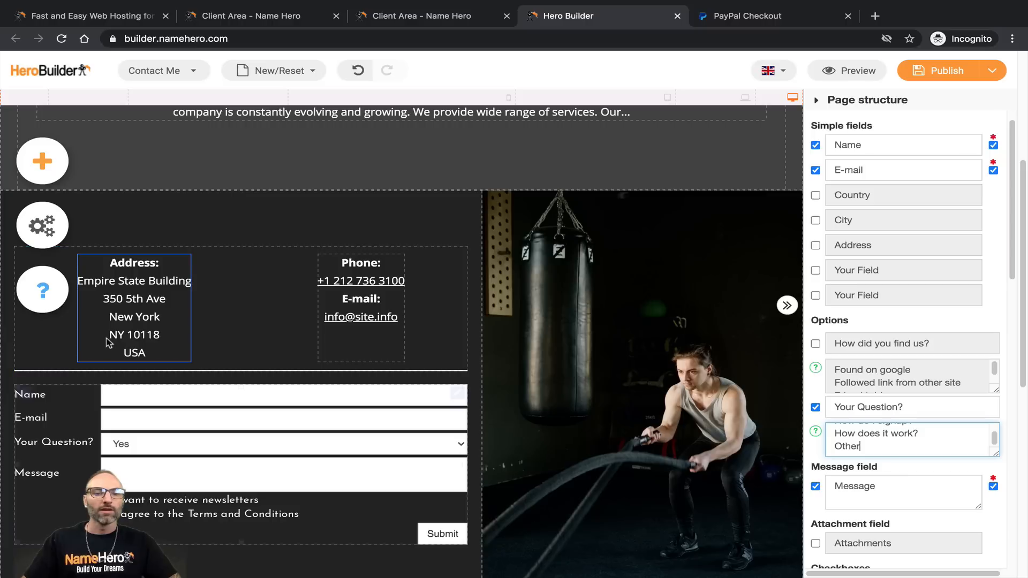
Step: Save the site as a draft and reselect the contact form
click(110, 343)
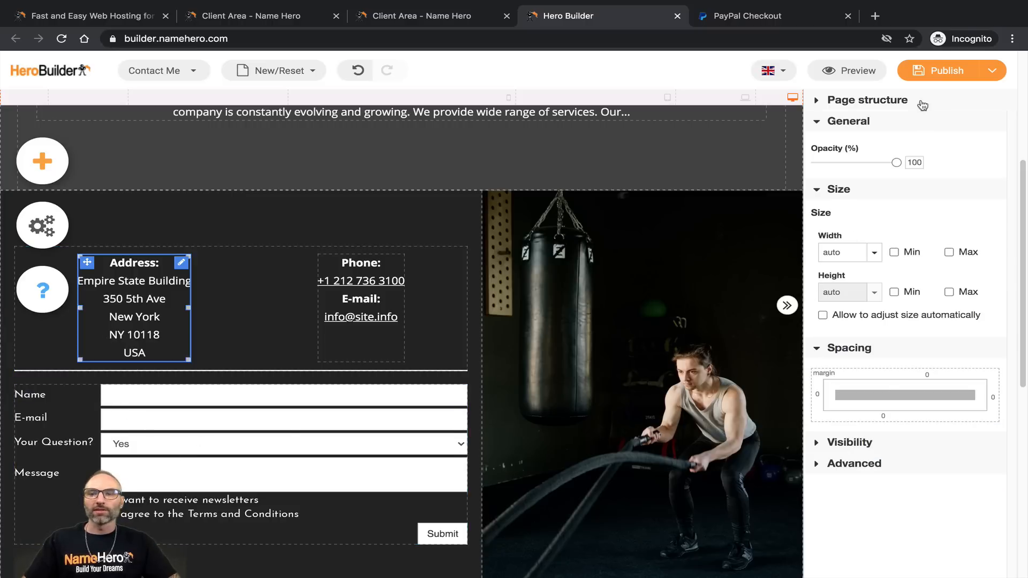
mouse_move(935, 79)
click(923, 131)
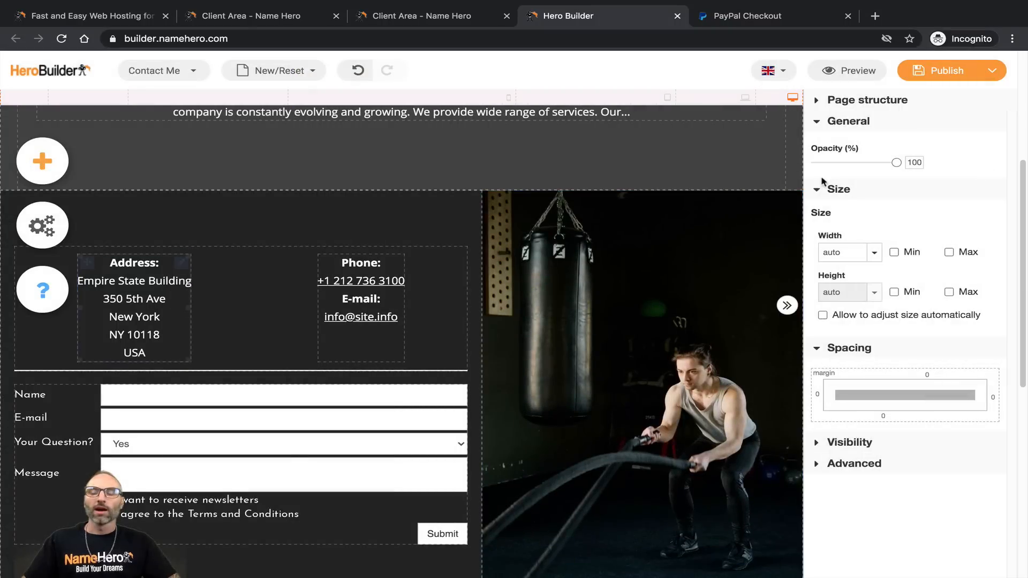
click(312, 412)
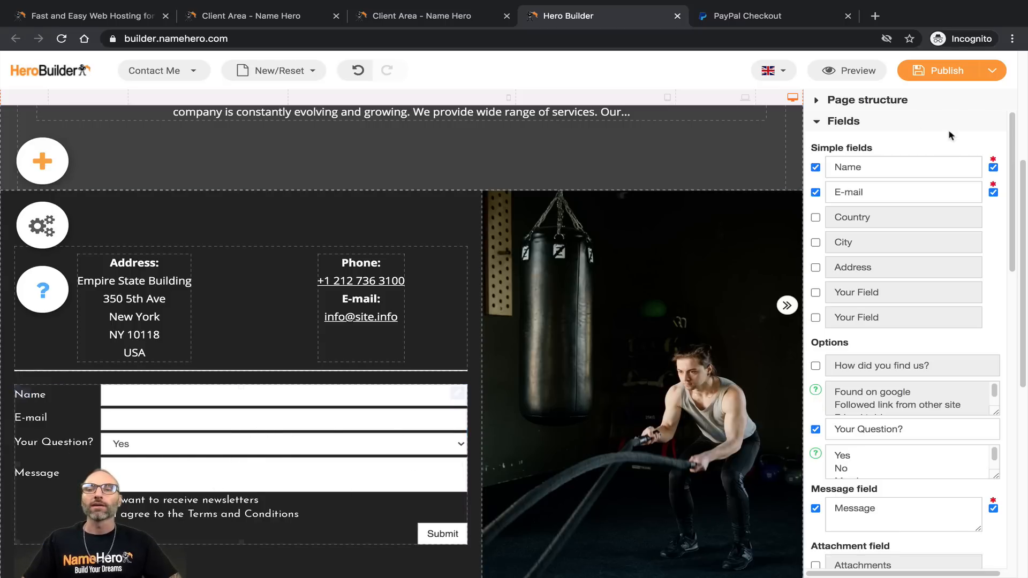
click(845, 70)
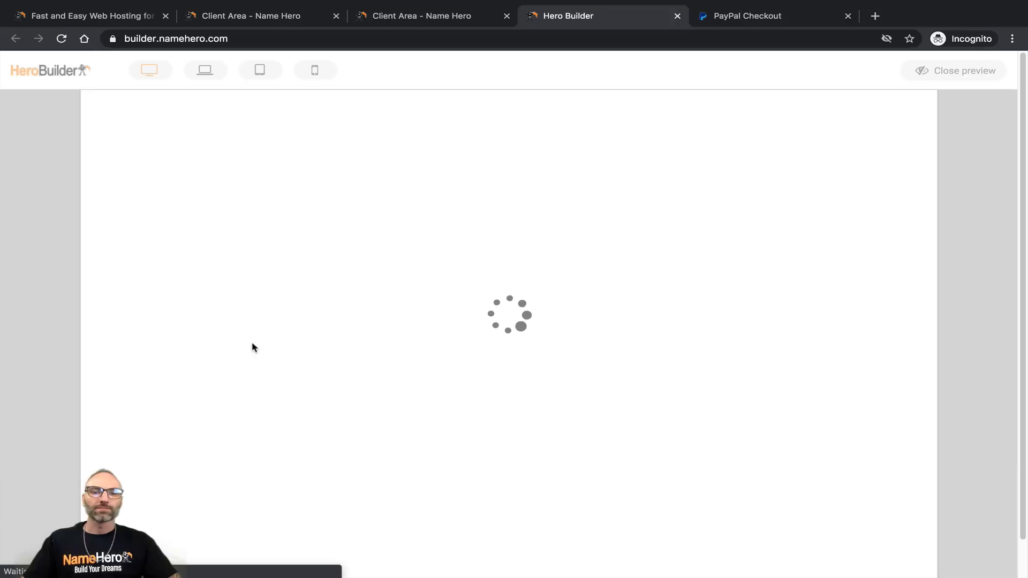
scroll(257, 354, down, 5)
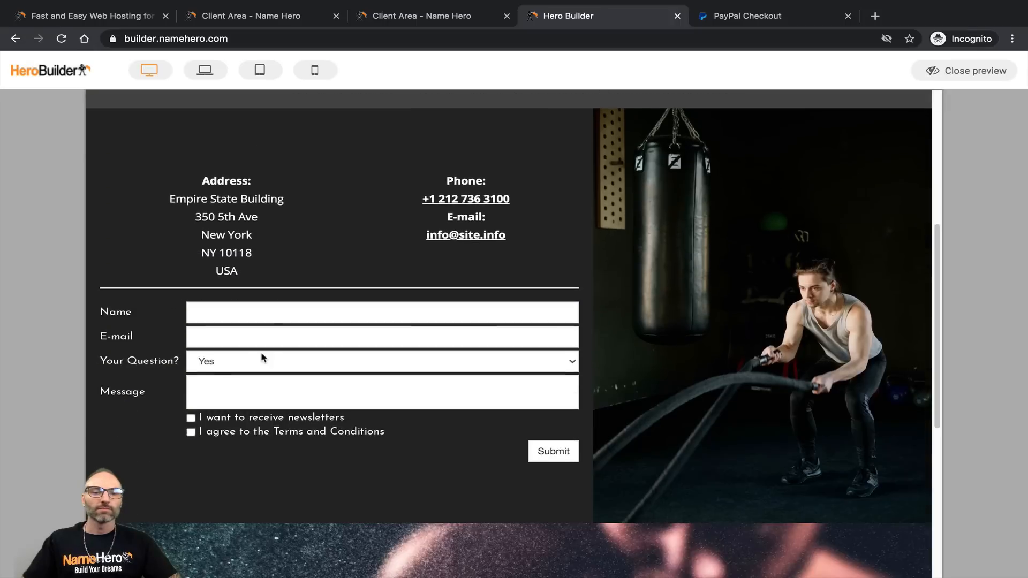
click(211, 313)
click(203, 332)
click(198, 315)
click(200, 337)
click(204, 360)
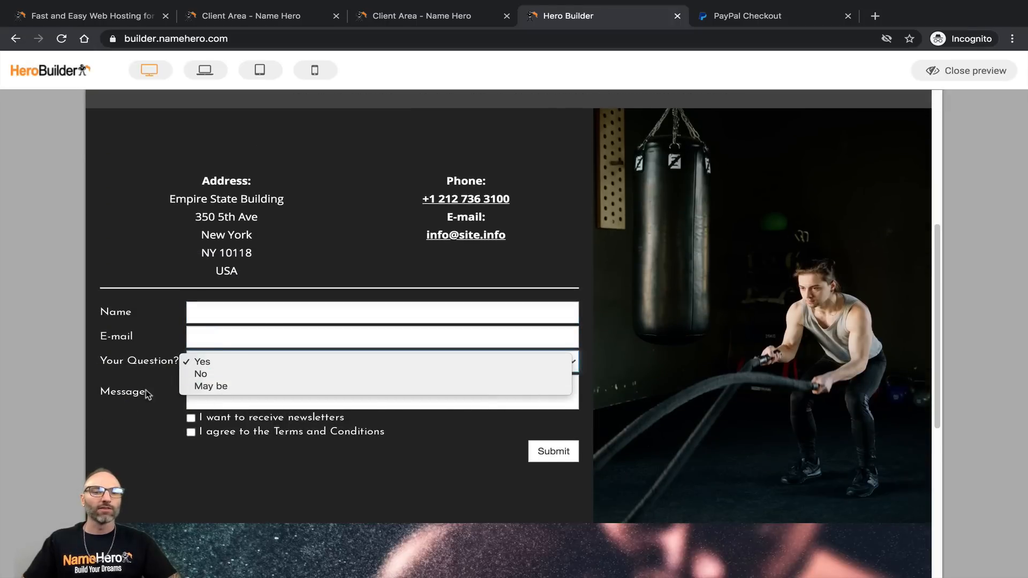
click(203, 360)
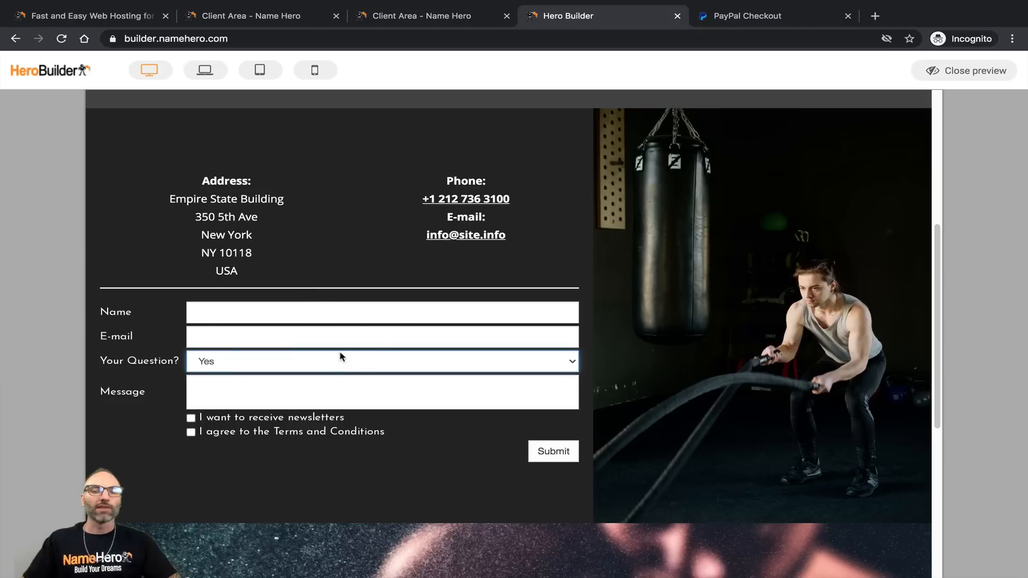
click(964, 72)
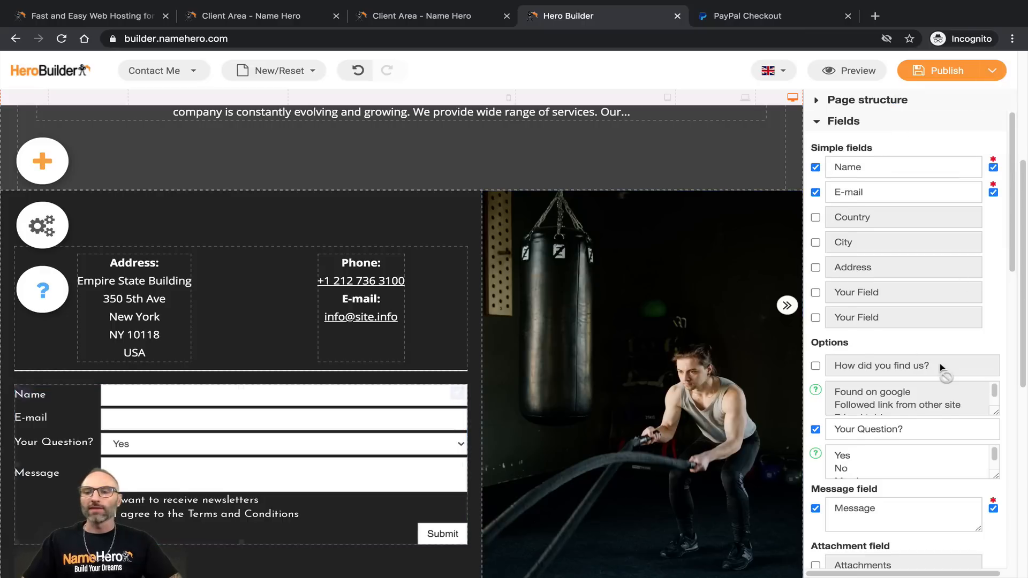
Step: Remove the newsletter and terms and conditions checkboxes from the contact form
scroll(912, 384, down, 2)
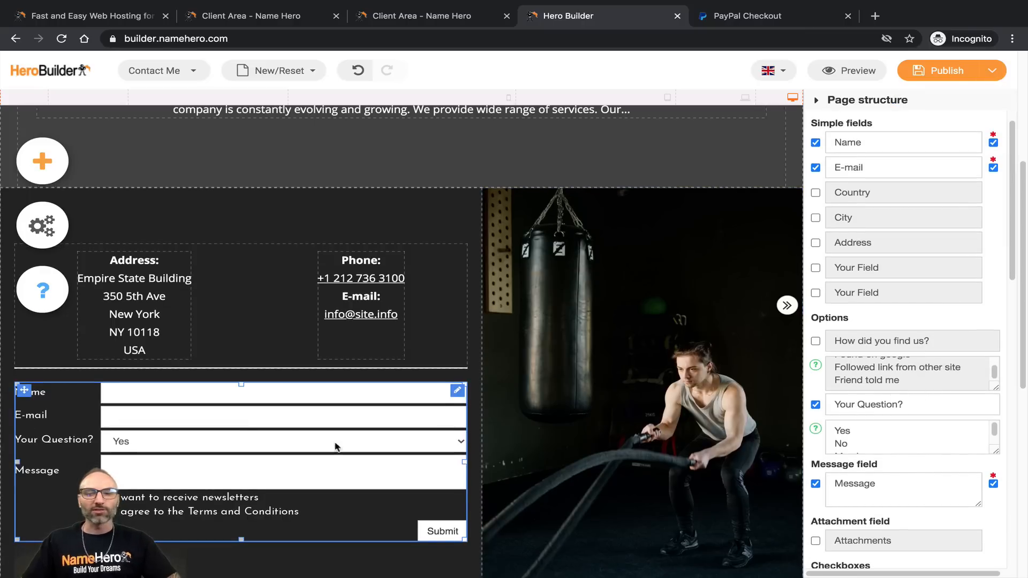
scroll(874, 464, down, 2)
scroll(874, 463, down, 3)
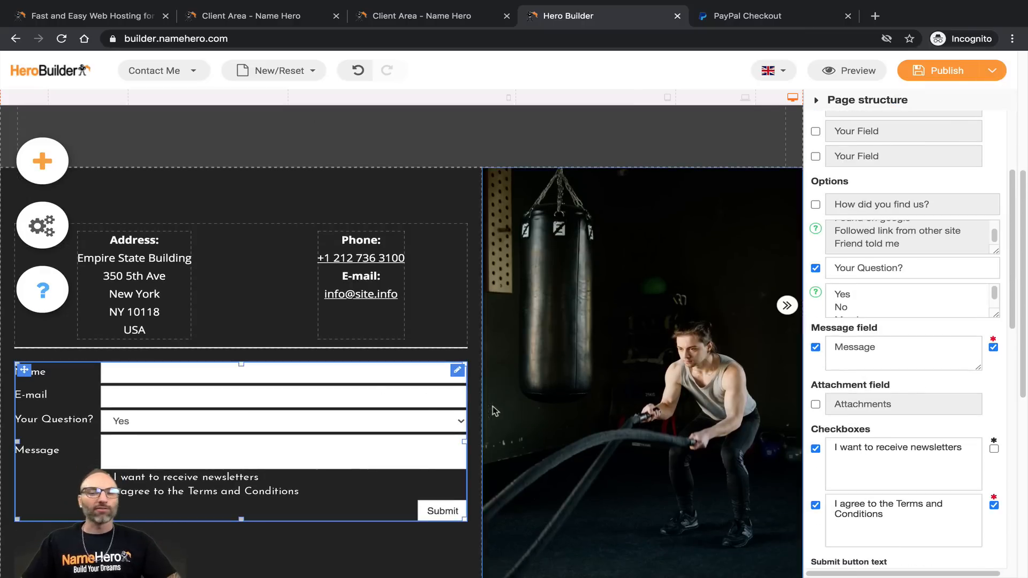
scroll(396, 402, down, 4)
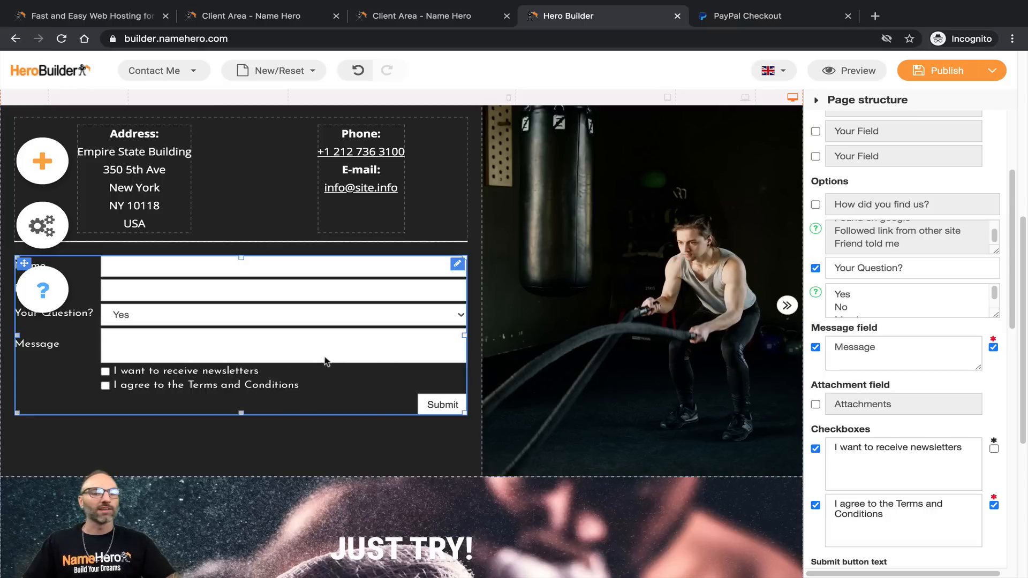
scroll(129, 349, up, 1)
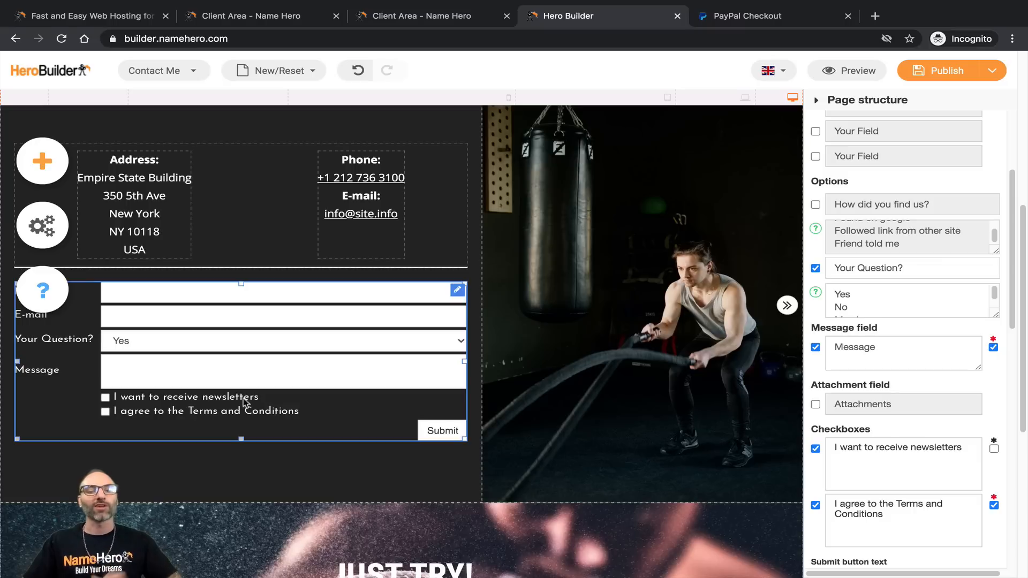
click(815, 449)
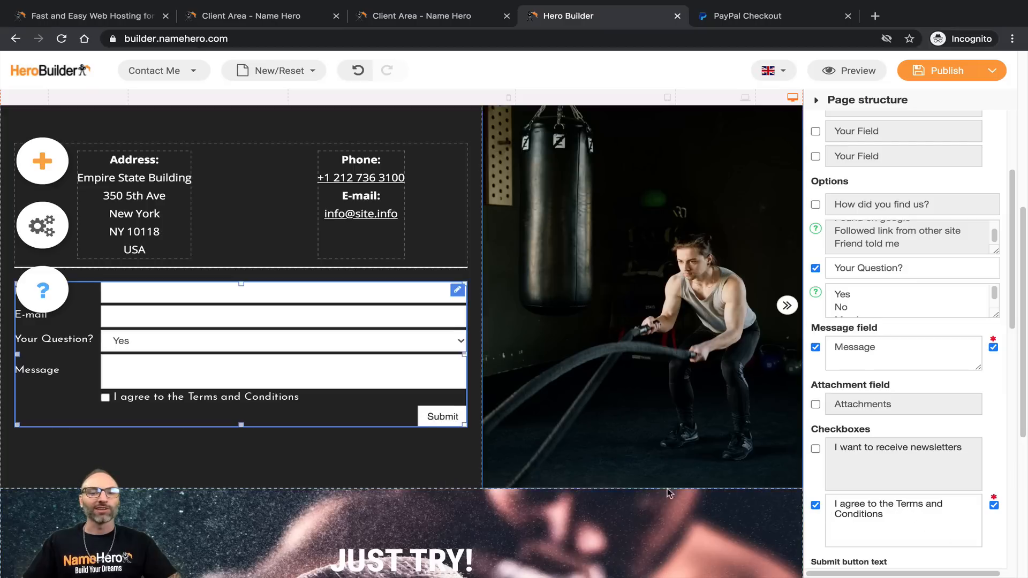
click(815, 505)
Step: Replace the submit button label "Submit" with "Send Feedback"
scroll(969, 377, down, 3)
scroll(969, 377, down, 2)
click(871, 362)
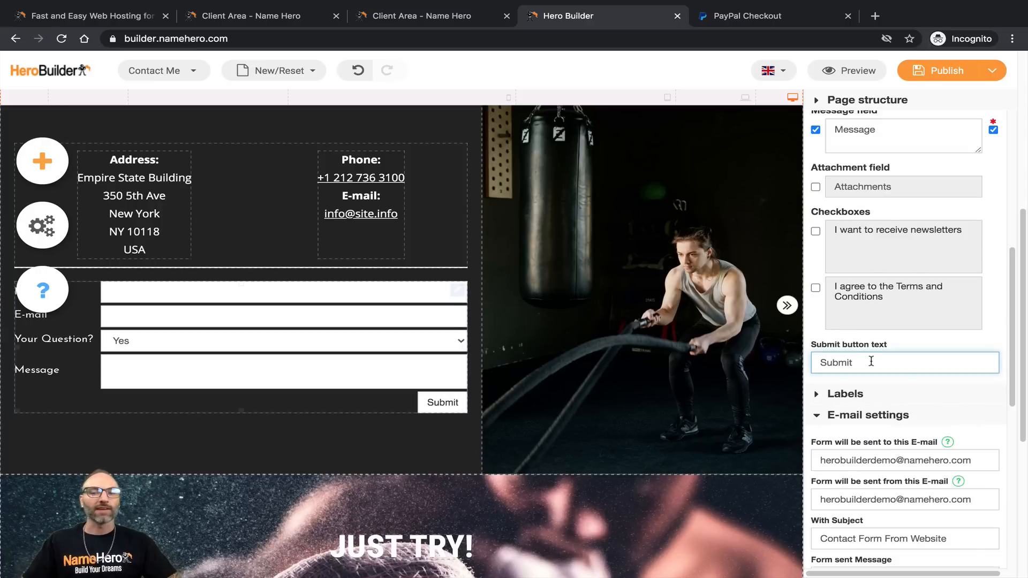
double_click(829, 362)
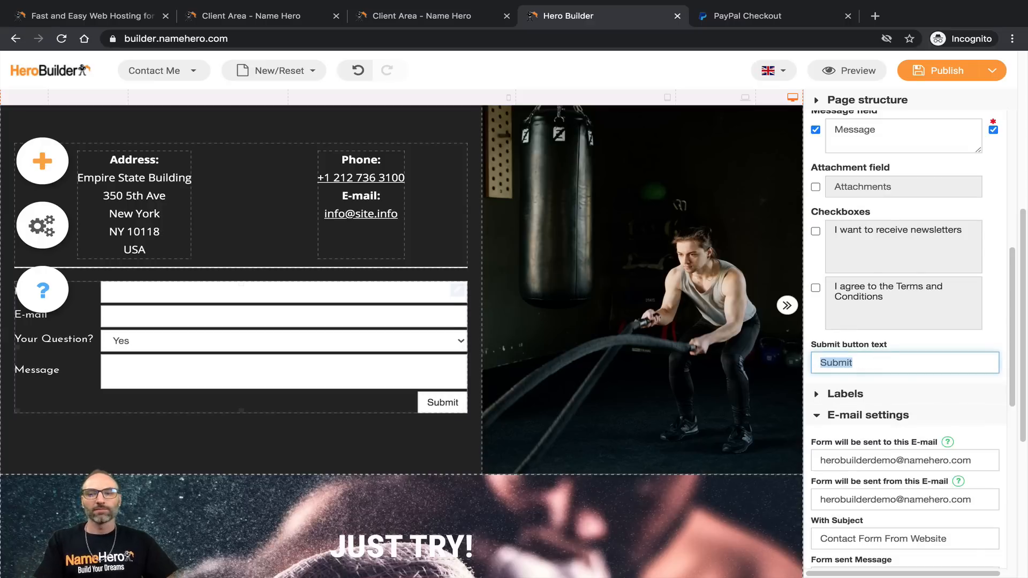
text(Sen F)
key(BackSpace)
key(BackSpace)
text(d )
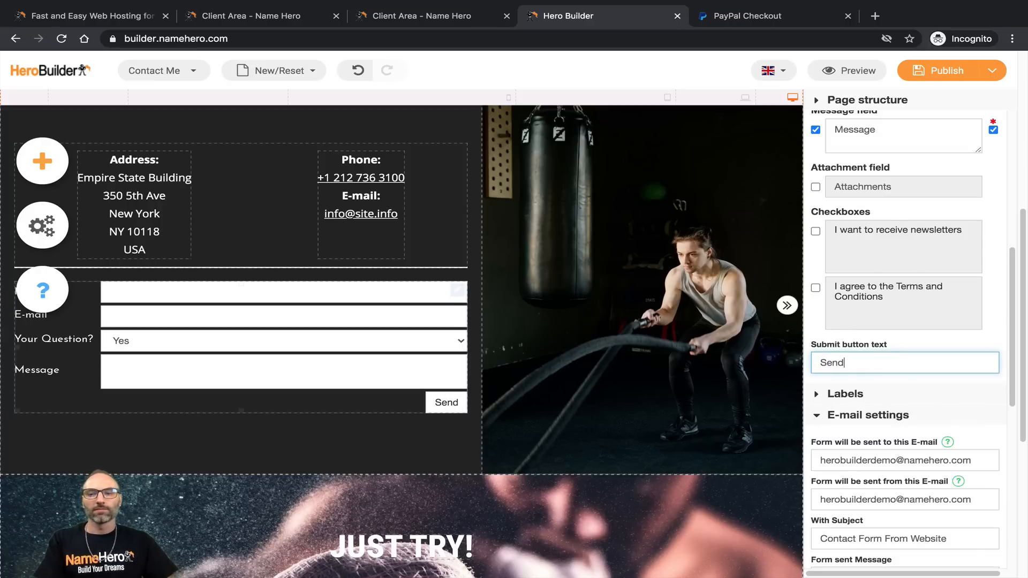
text(Feed)
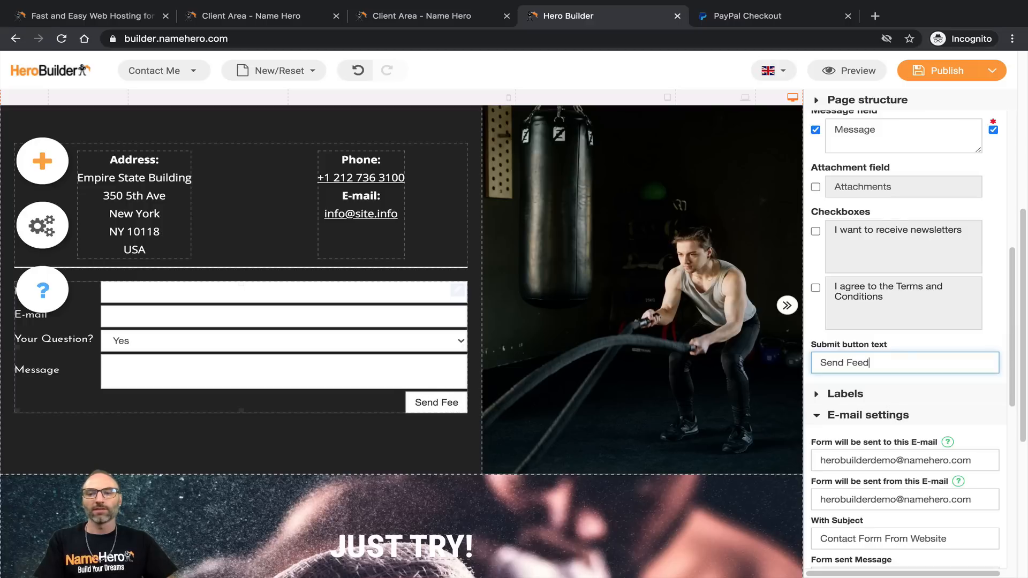
text(back)
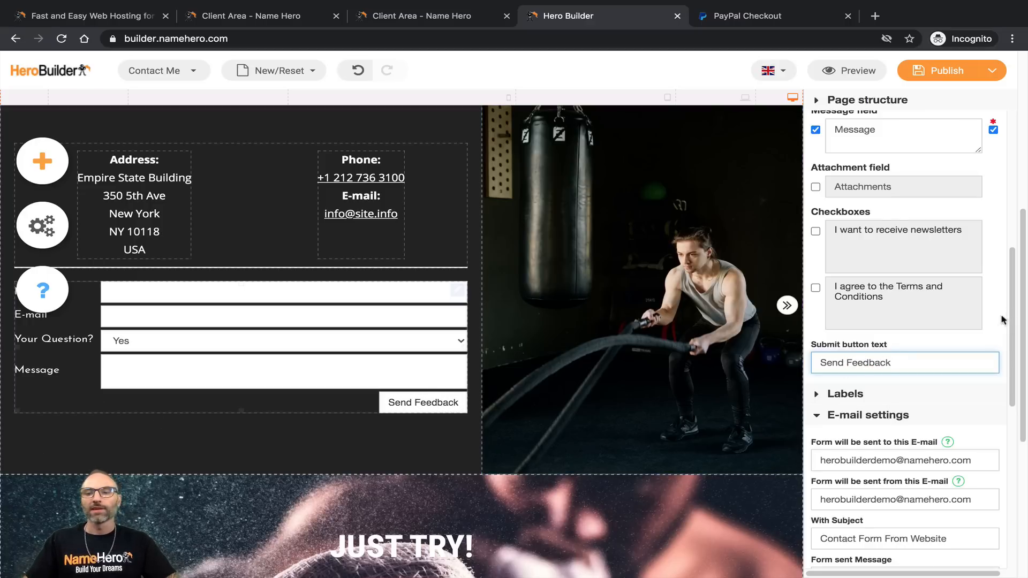
scroll(835, 419, up, 1)
click(833, 420)
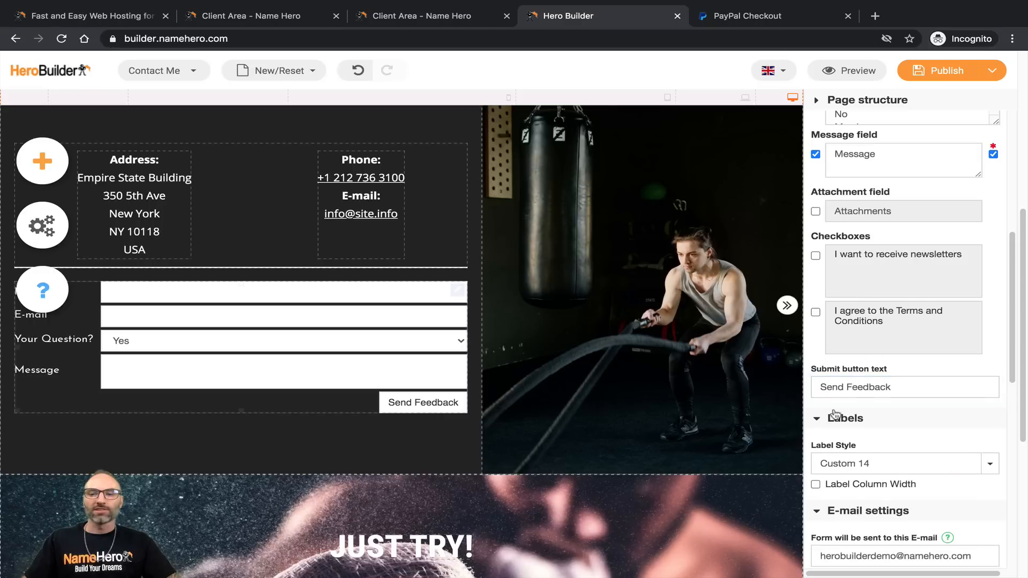
scroll(836, 407, down, 8)
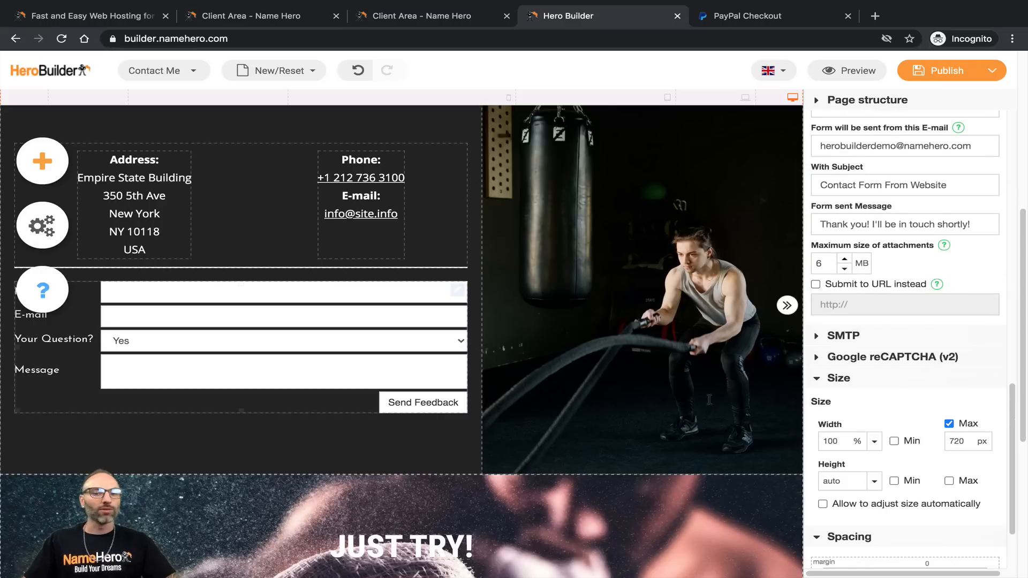
scroll(571, 376, up, 6)
scroll(562, 376, down, 2)
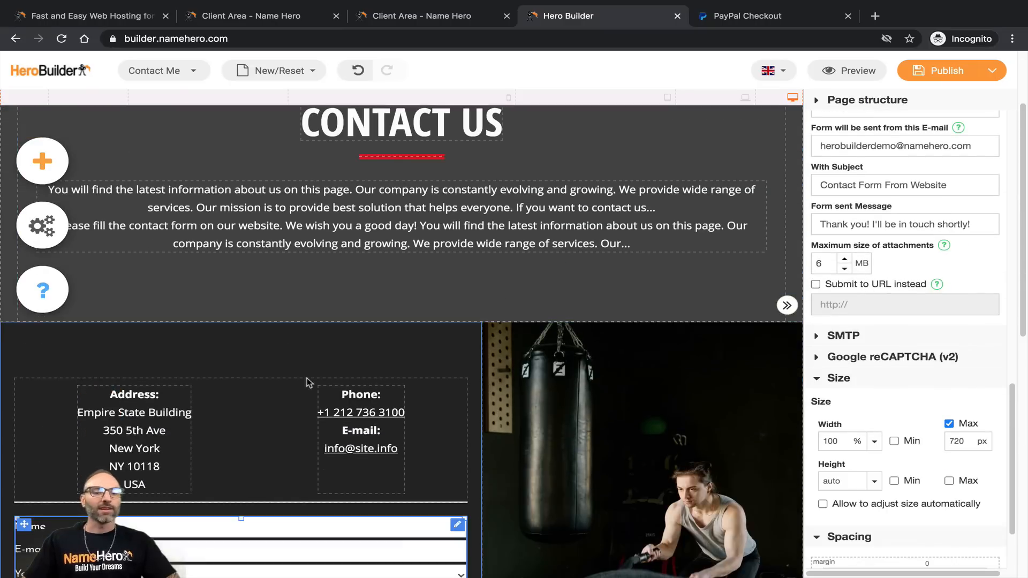
click(104, 420)
scroll(432, 332, down, 2)
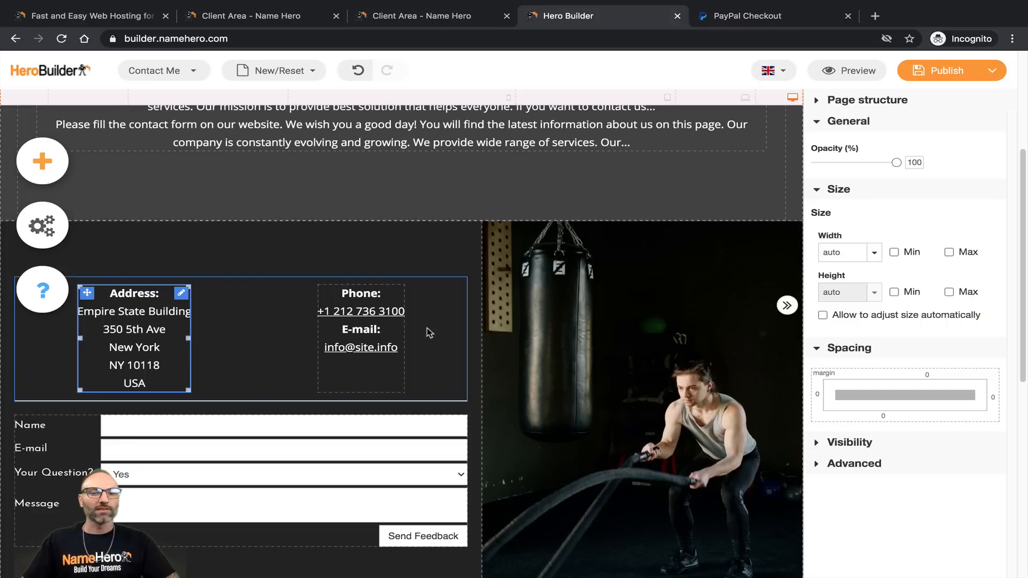
click(354, 321)
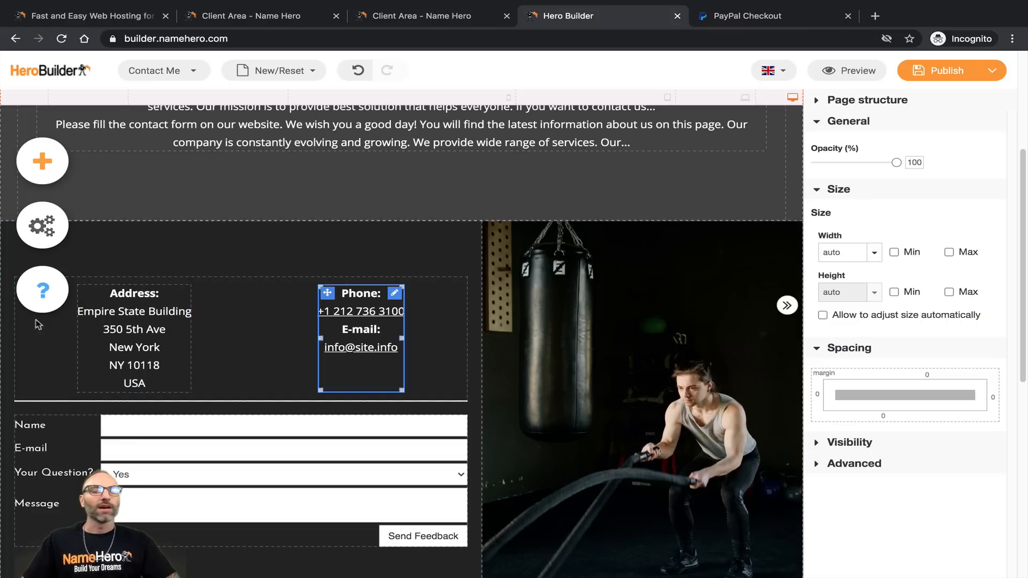
scroll(209, 337, down, 1)
scroll(236, 308, down, 7)
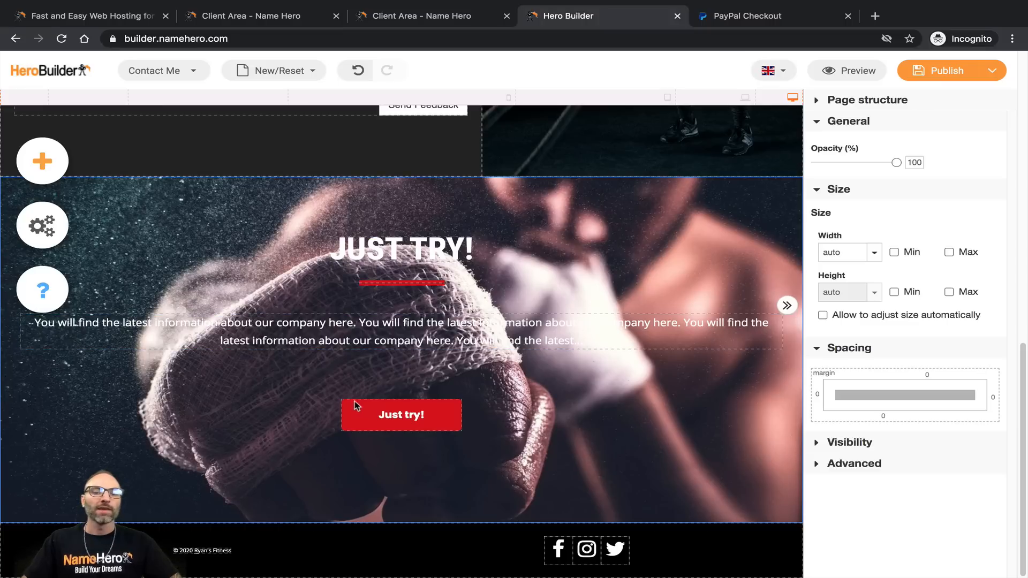
Step: Select the Just try! button and confirm its link points to Workout Services
click(457, 417)
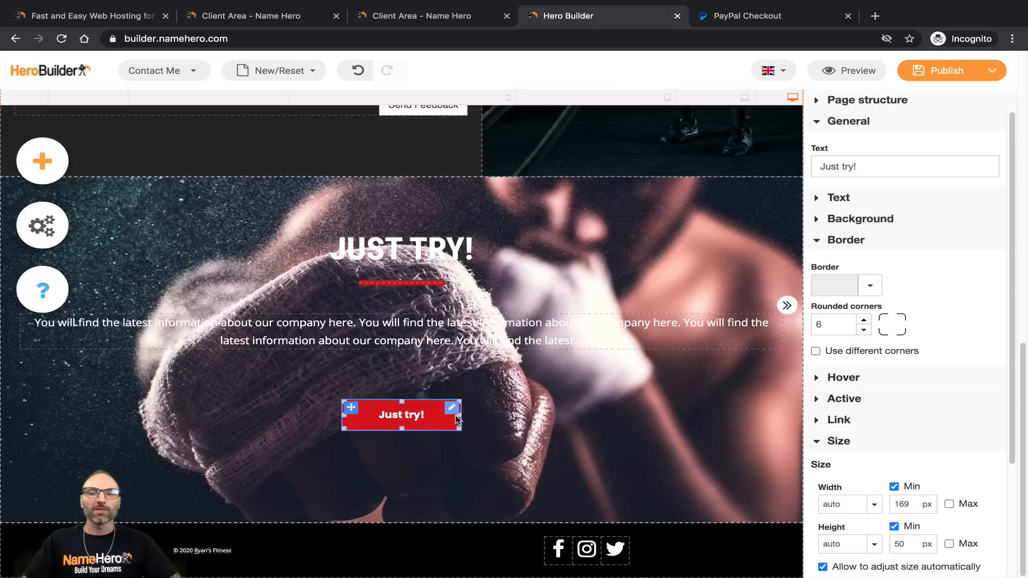
click(838, 420)
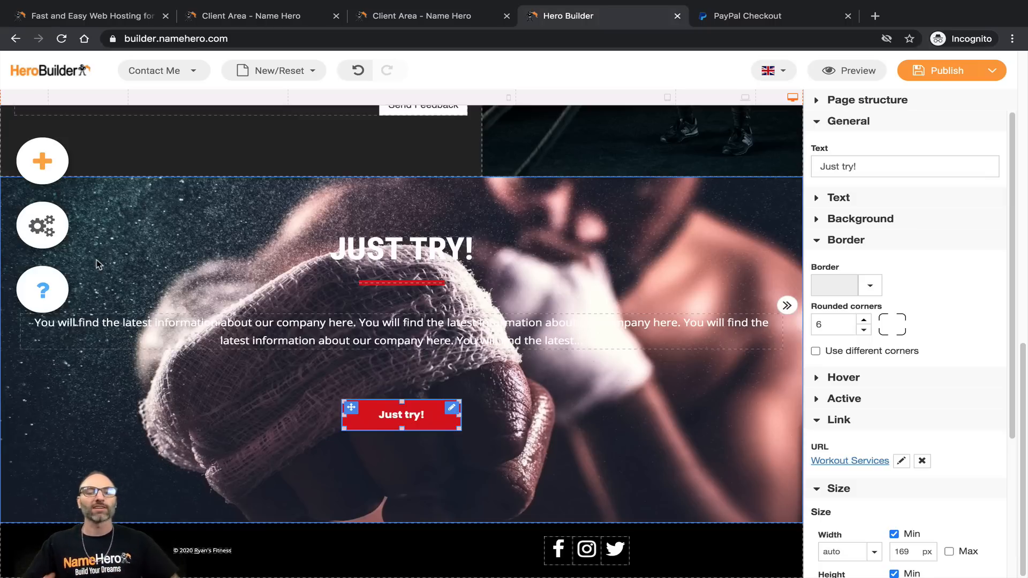
scroll(435, 310, up, 10)
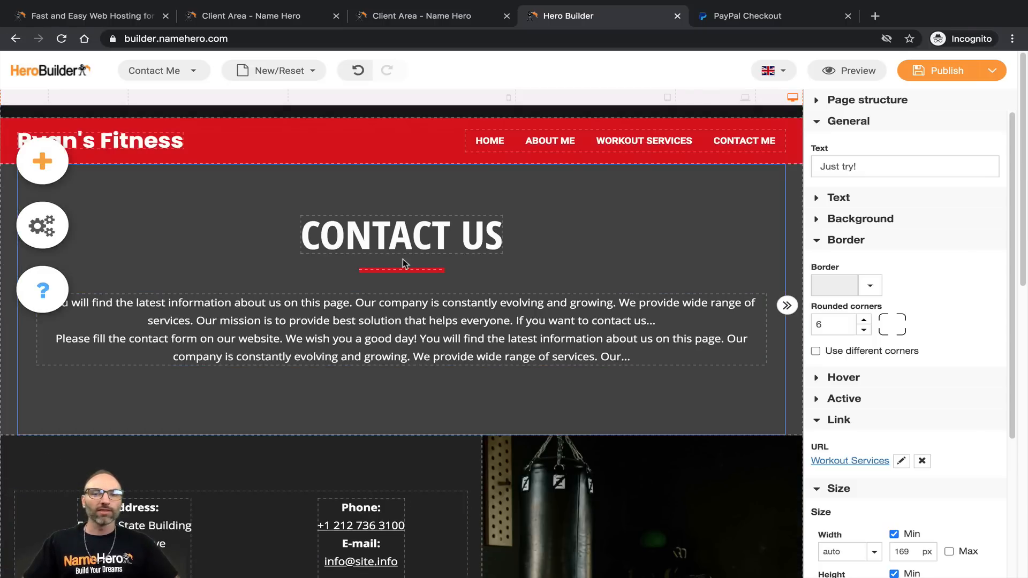
Step: Save the site as a draft and open the visitor preview
mouse_move(951, 78)
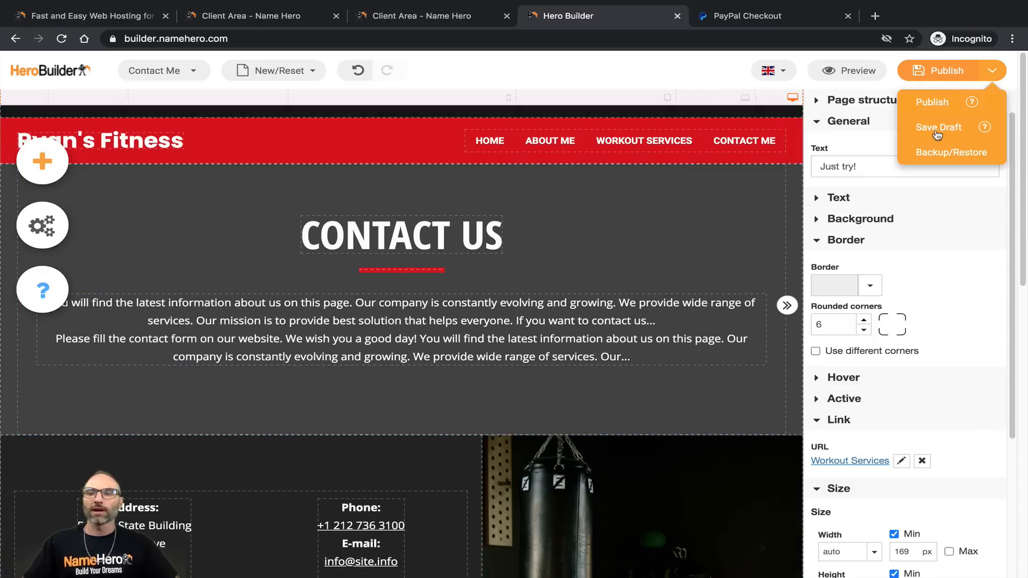
click(934, 128)
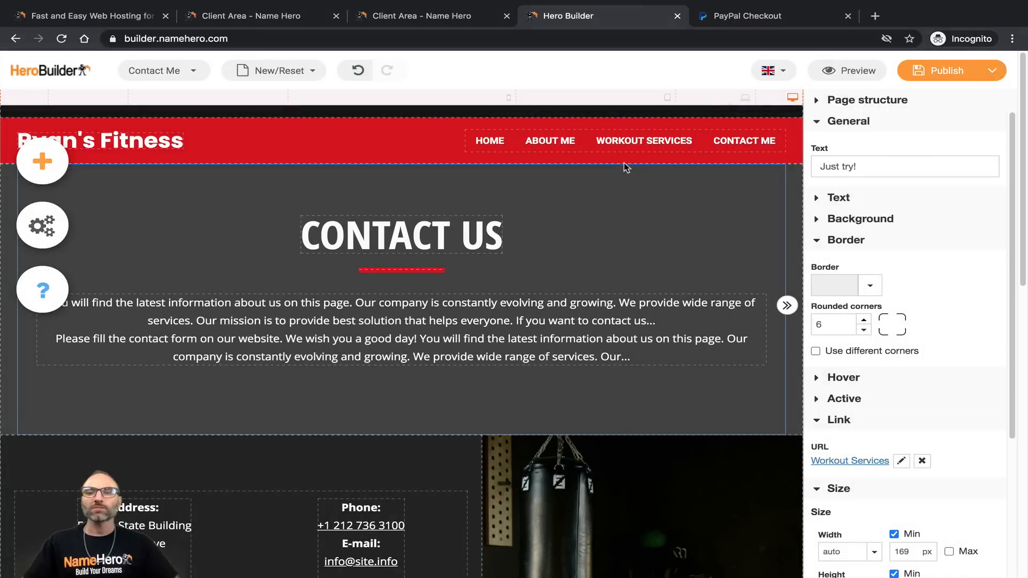
mouse_move(799, 75)
click(843, 75)
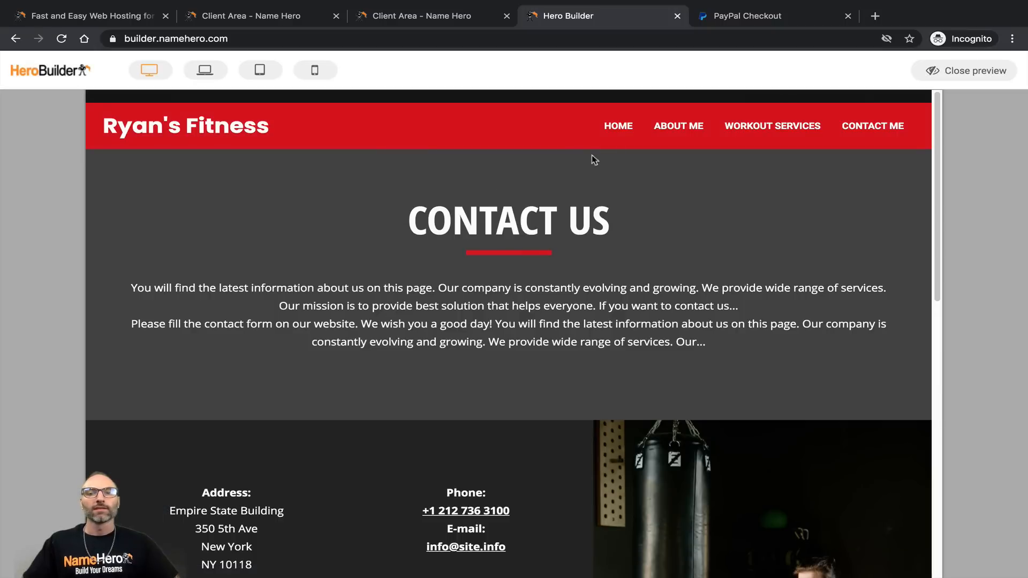
Step: Browse the Home and About Me pages in the preview, scrolling through each
click(618, 126)
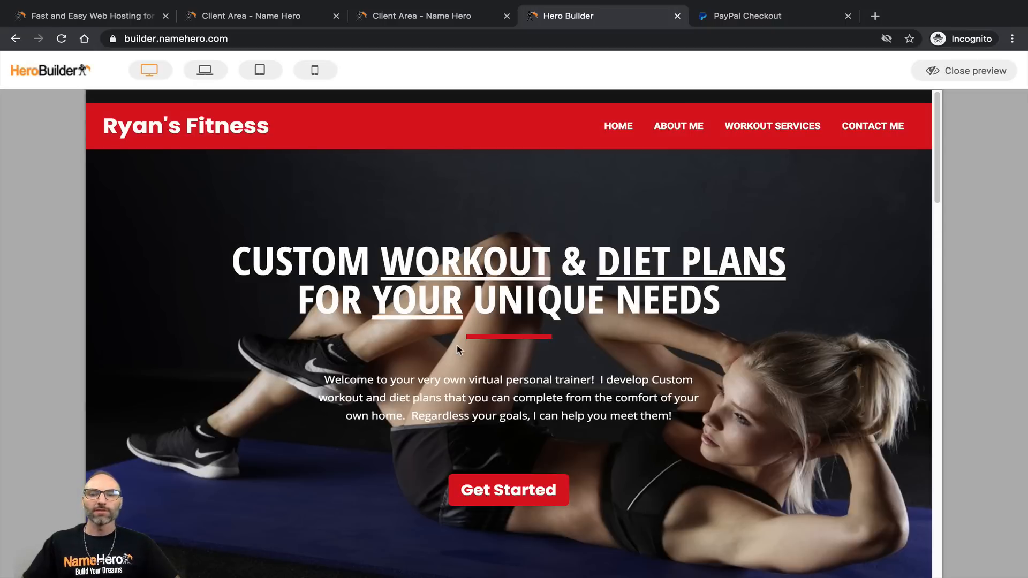
scroll(459, 349, down, 10)
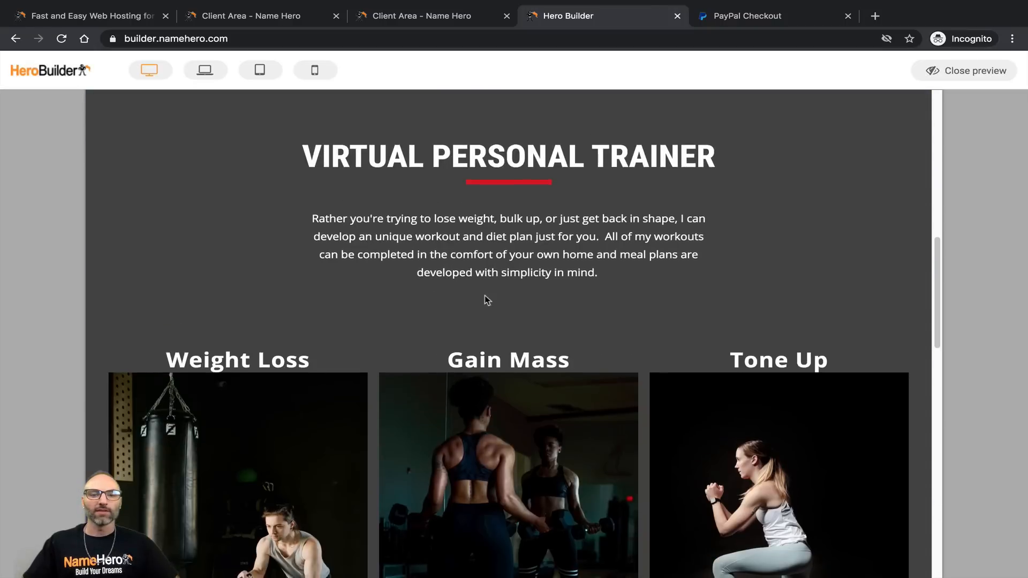
scroll(487, 306, down, 15)
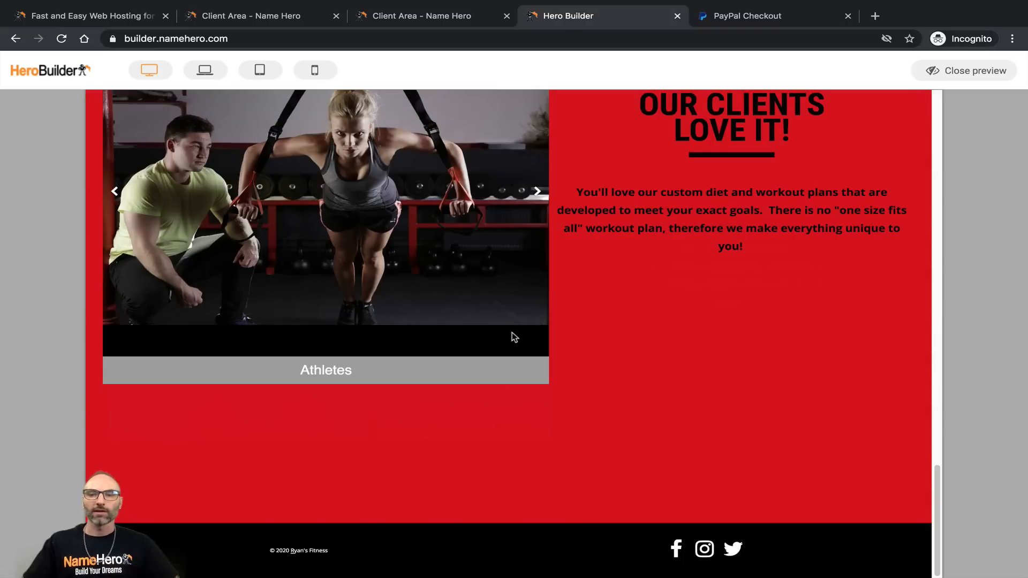
scroll(512, 321, up, 20)
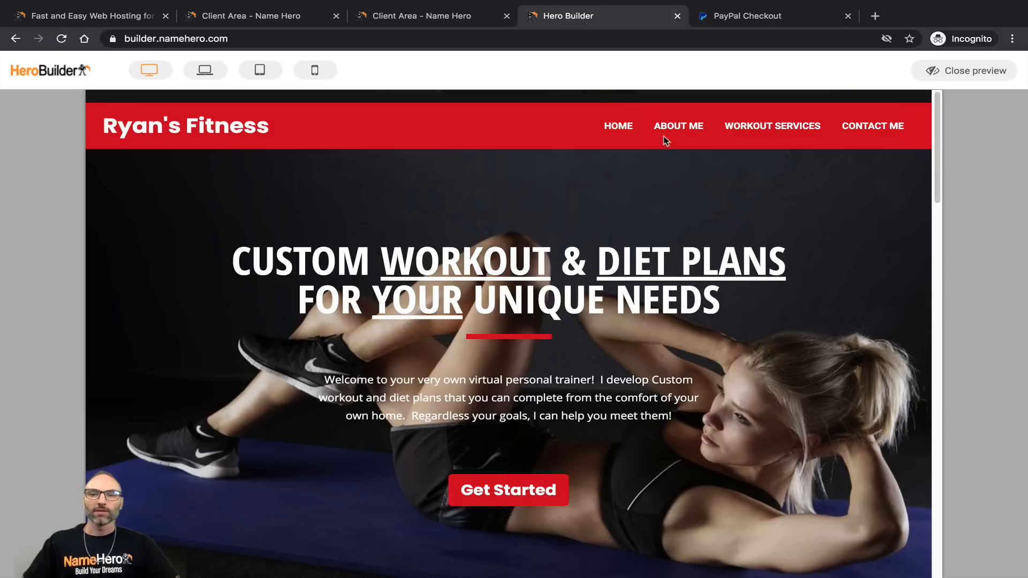
click(669, 134)
scroll(419, 297, down, 8)
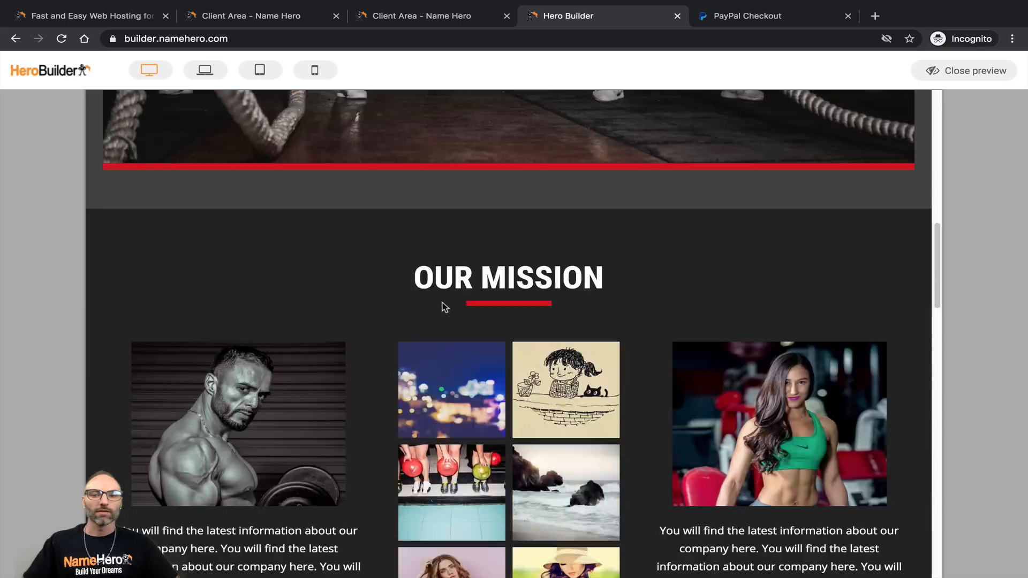
scroll(444, 307, down, 10)
scroll(449, 315, up, 8)
scroll(503, 252, up, 2)
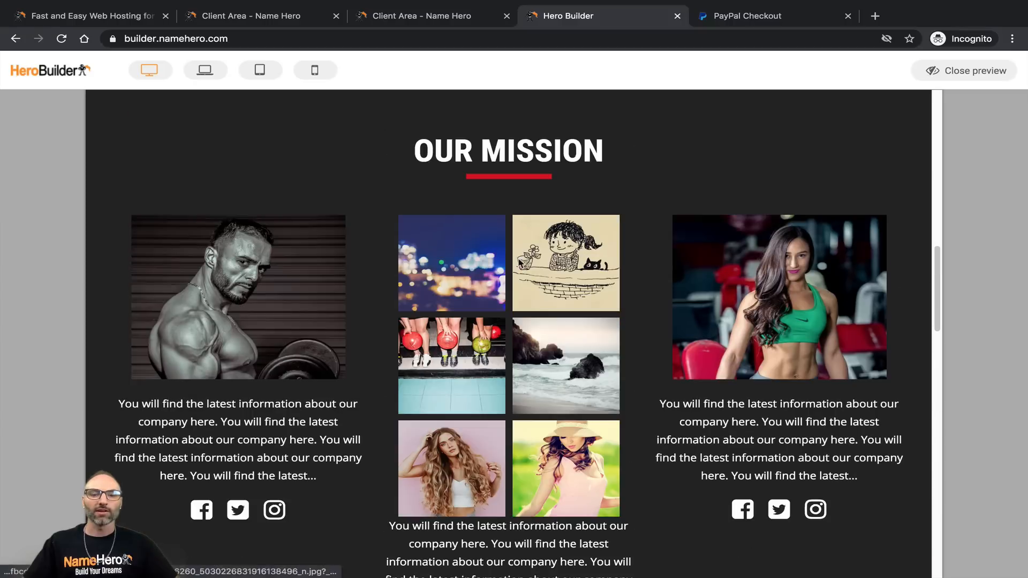
scroll(557, 239, down, 10)
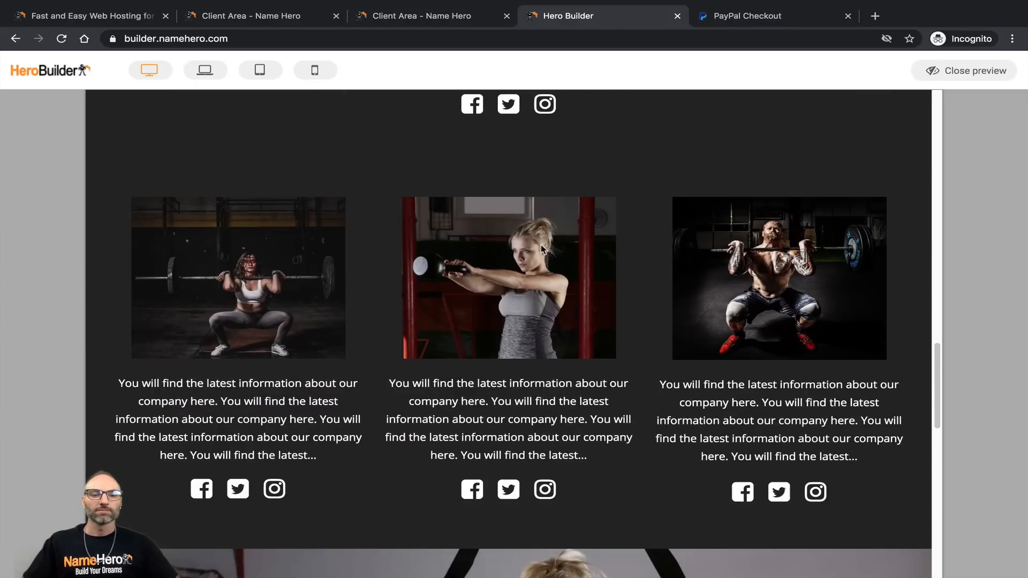
scroll(542, 249, up, 5)
scroll(482, 321, down, 15)
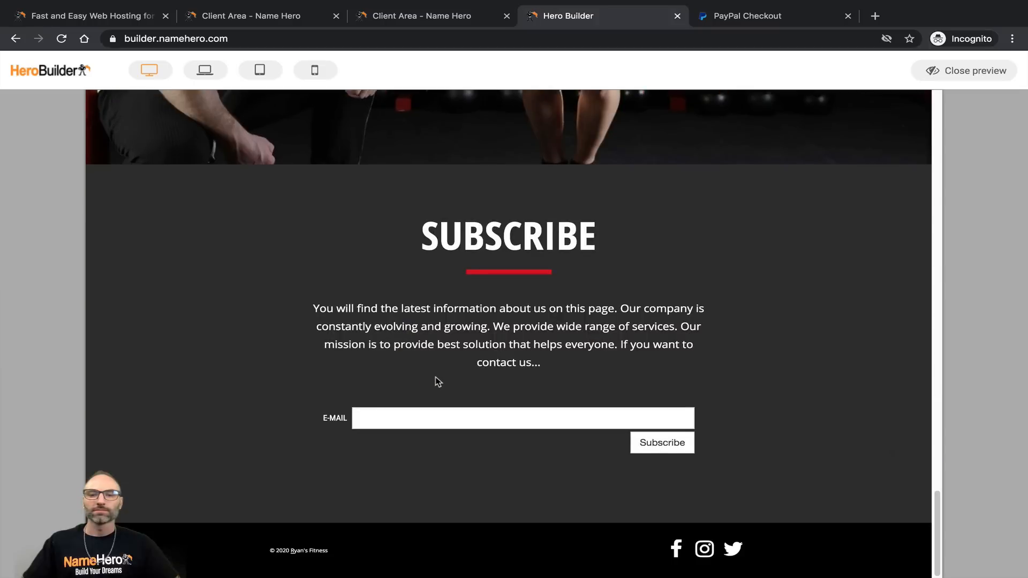
scroll(444, 343, up, 5)
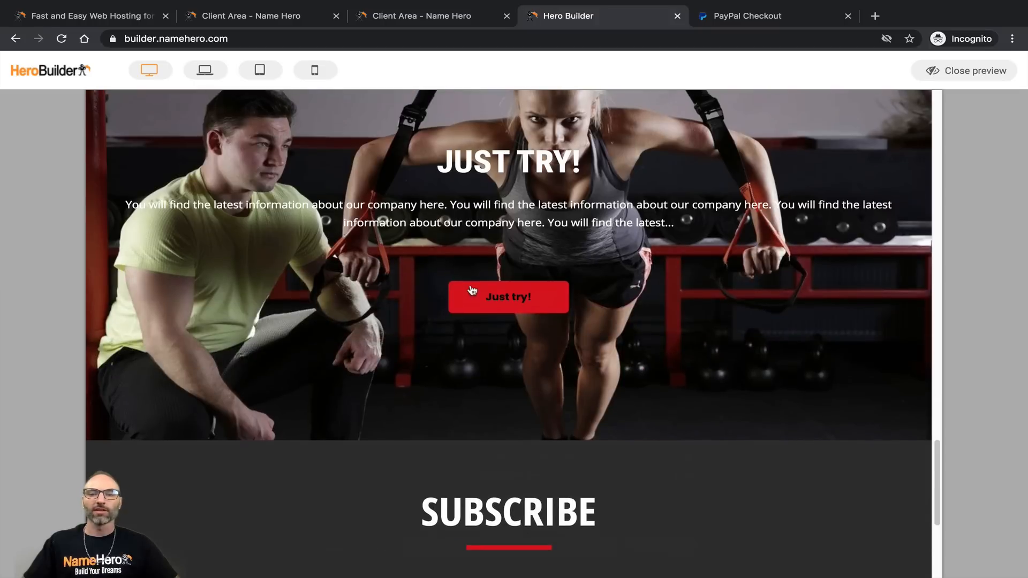
scroll(536, 293, up, 15)
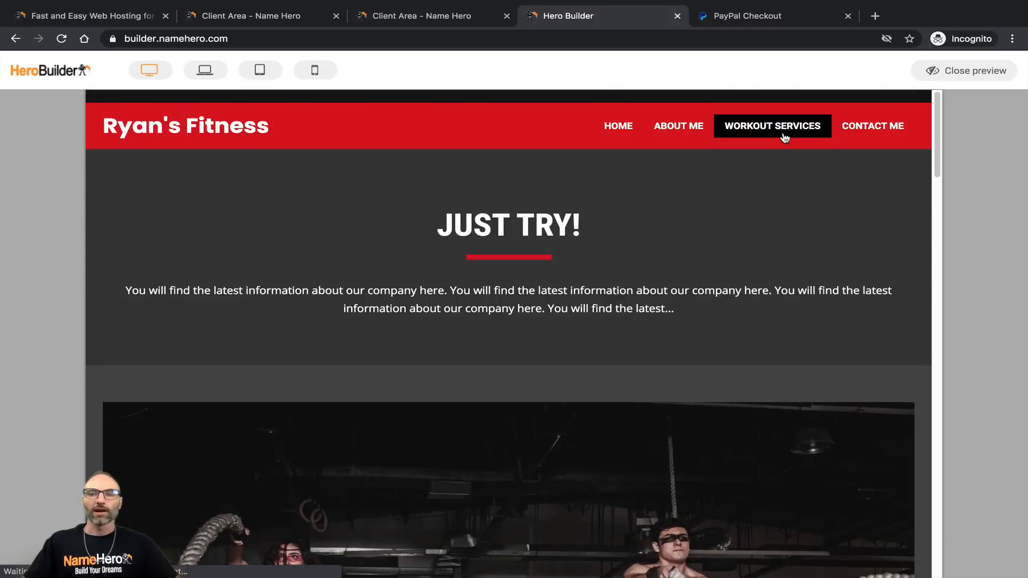
Step: Scroll the Workout Services pricing page and test where its Contacts button leads
click(784, 137)
scroll(268, 442, down, 2)
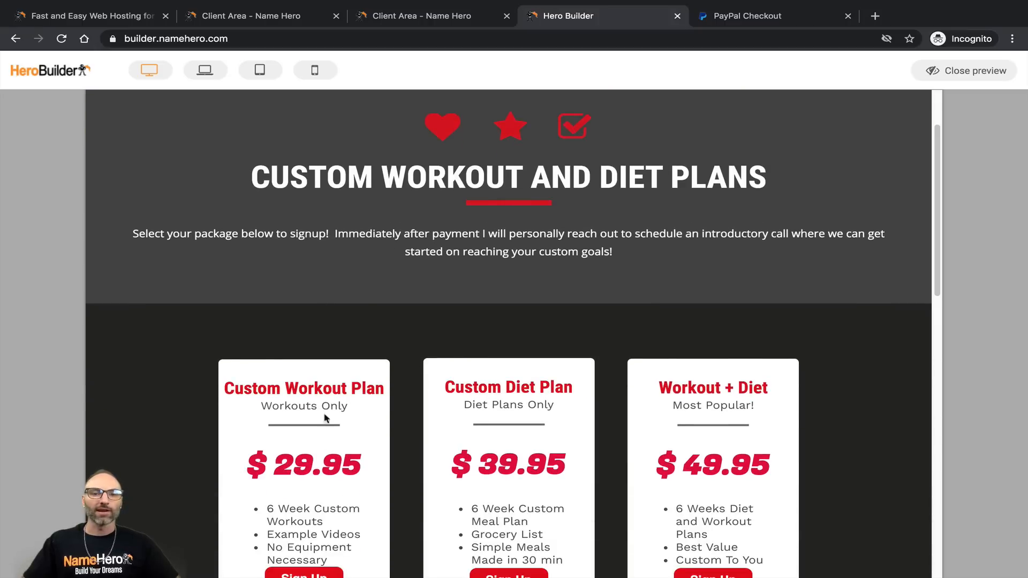
scroll(491, 235, down, 3)
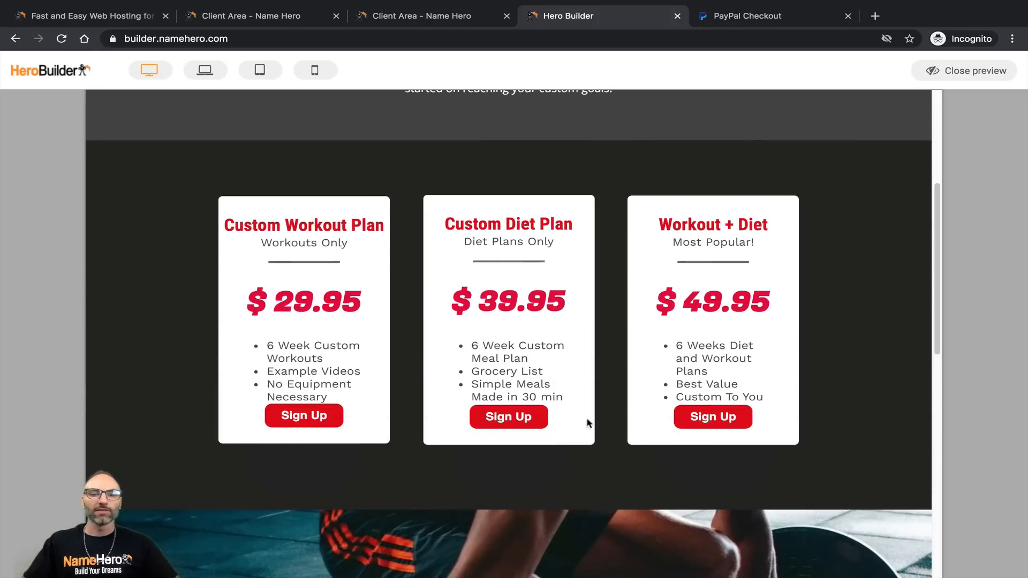
scroll(717, 412, down, 5)
scroll(700, 379, down, 6)
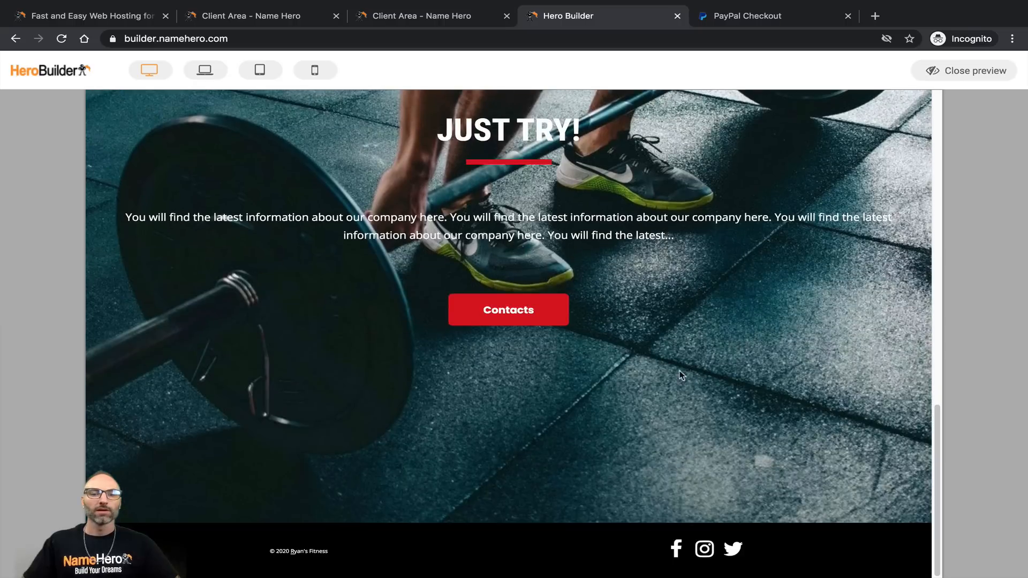
click(557, 317)
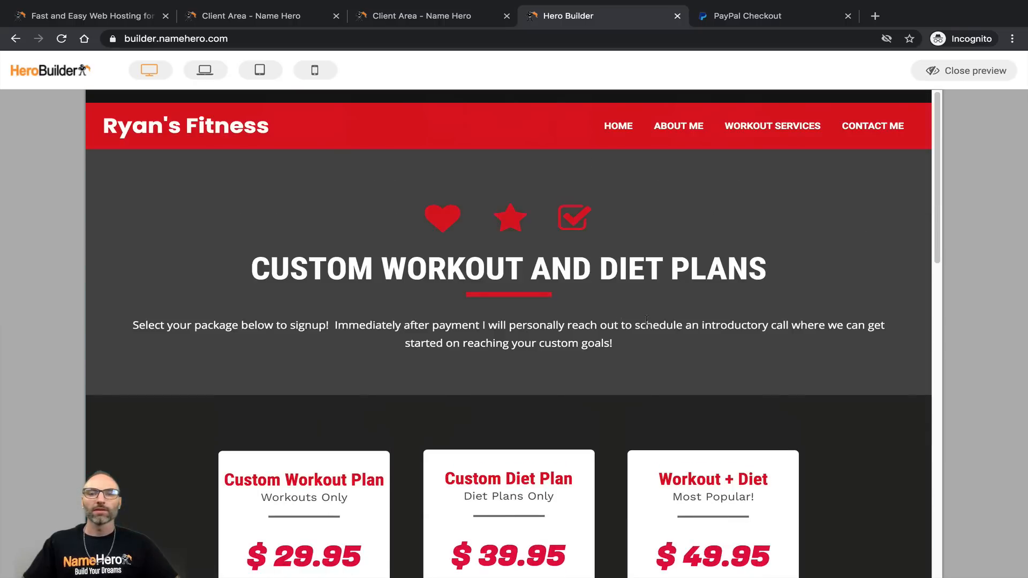
Step: Open the Contact Me page in the preview and scroll through it
click(870, 126)
scroll(514, 284, down, 6)
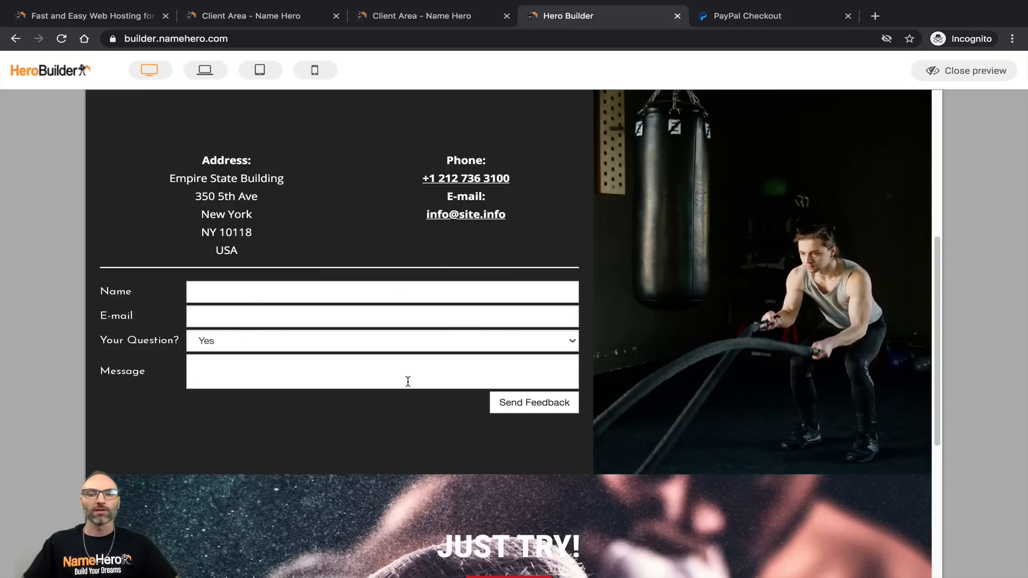
scroll(399, 319, down, 5)
scroll(523, 427, up, 5)
scroll(581, 411, up, 6)
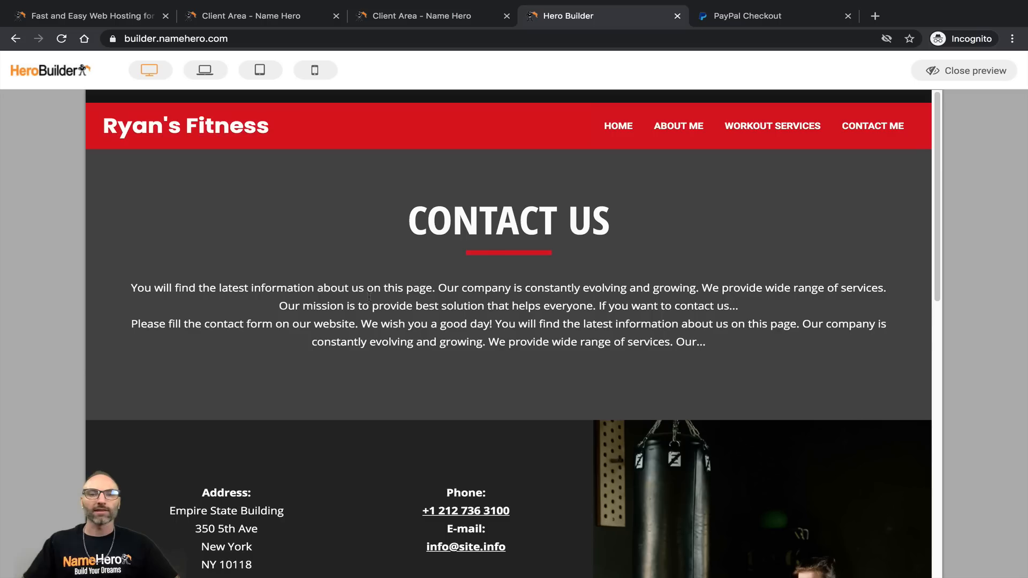
Step: Switch the preview to phone layout and open the Home page from the menu
click(315, 71)
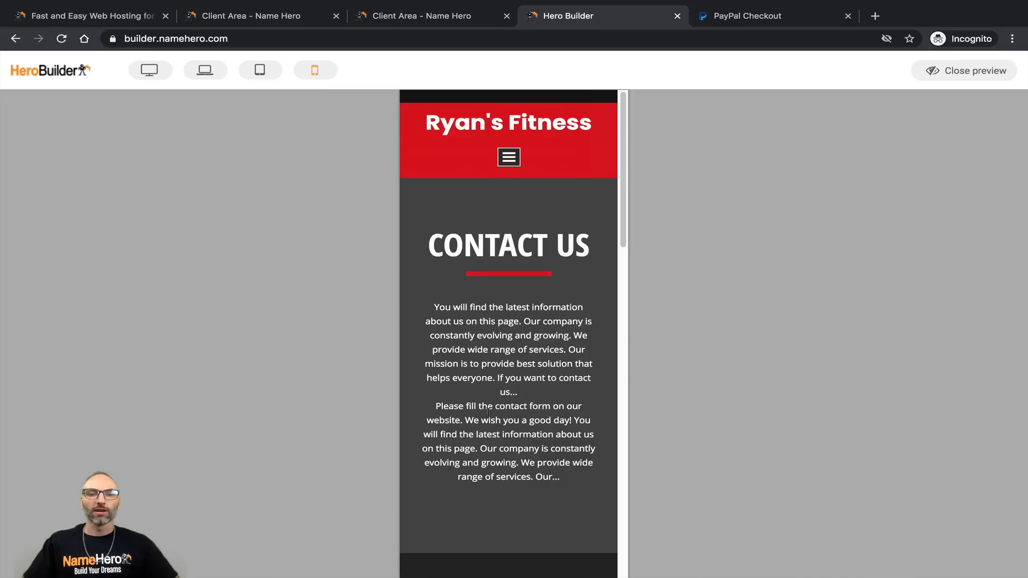
scroll(493, 412, down, 10)
scroll(495, 415, up, 10)
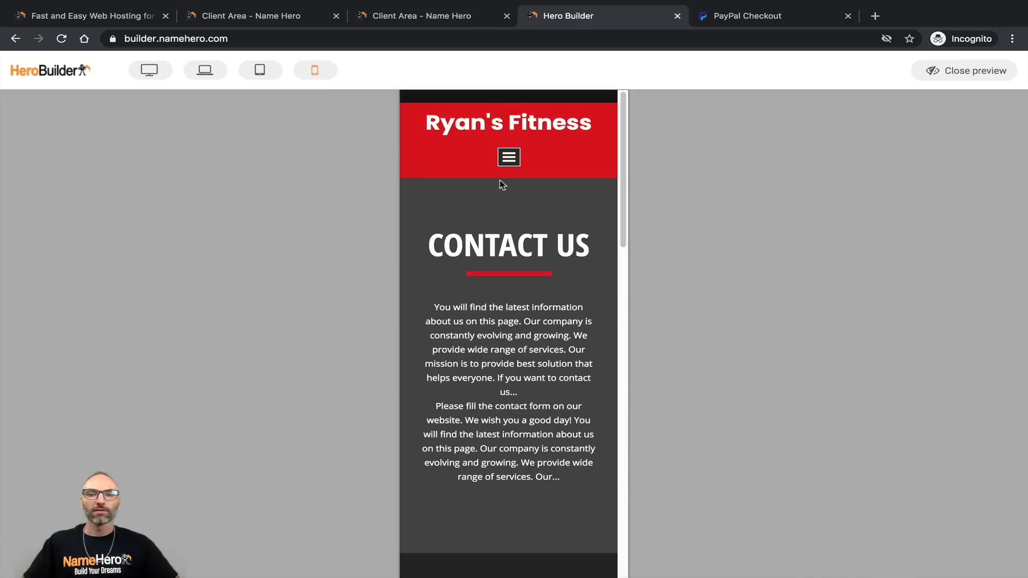
click(508, 157)
click(455, 179)
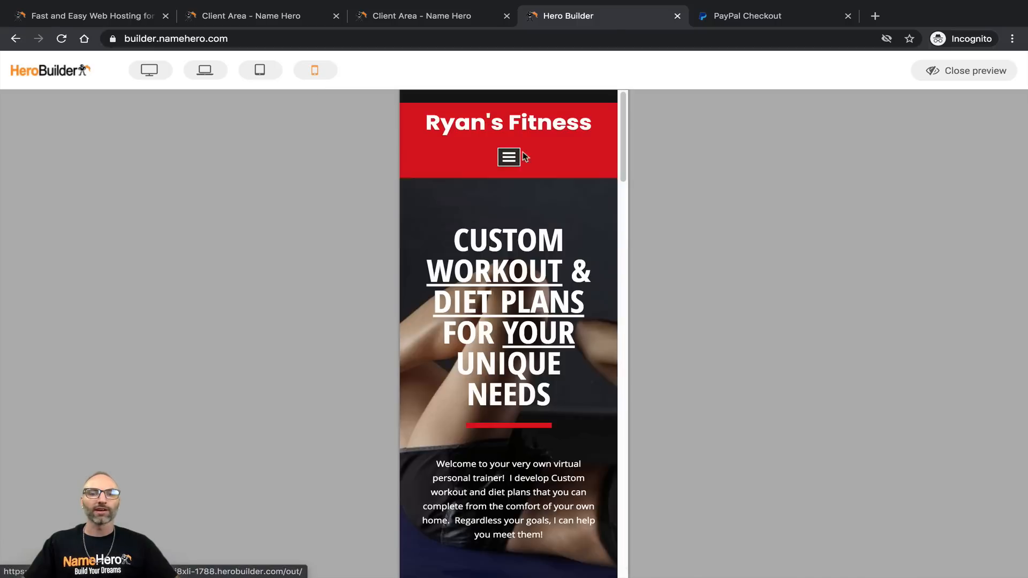
scroll(470, 361, down, 5)
scroll(468, 368, down, 8)
scroll(483, 388, up, 15)
scroll(523, 293, down, 5)
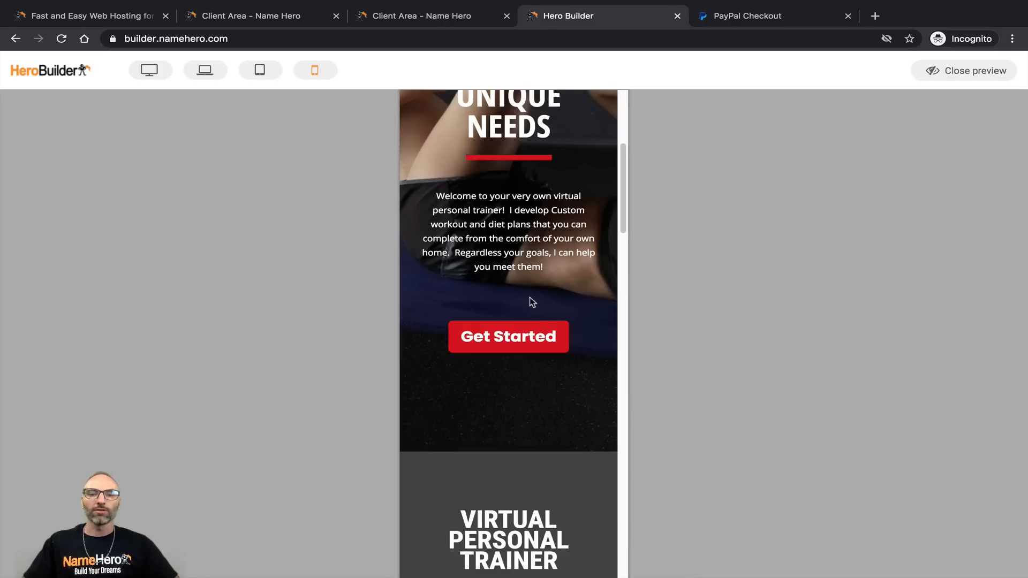
Step: Follow Get Started to the pricing page, scroll it, then close the preview
click(524, 312)
scroll(522, 293, down, 15)
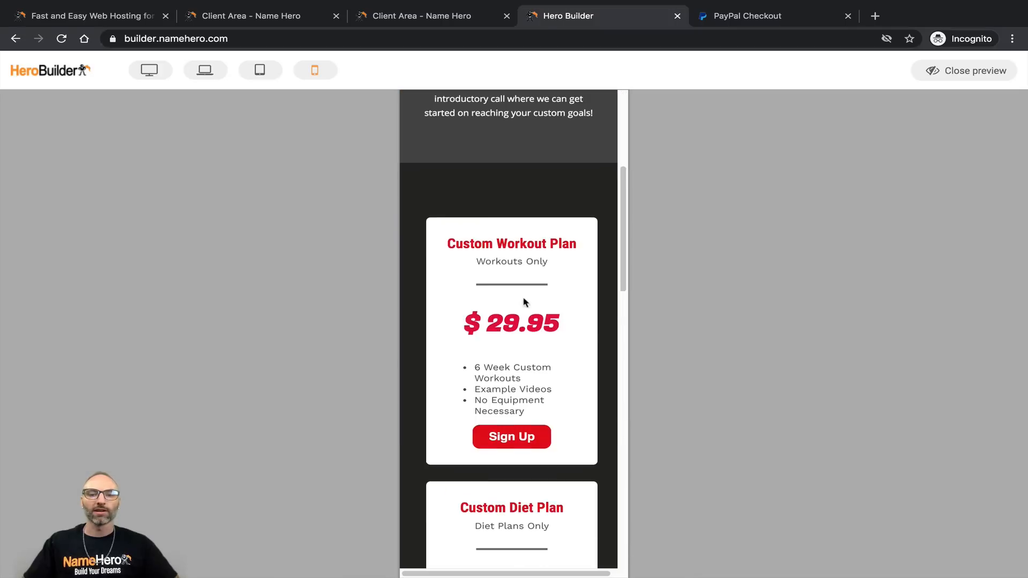
scroll(533, 348, up, 15)
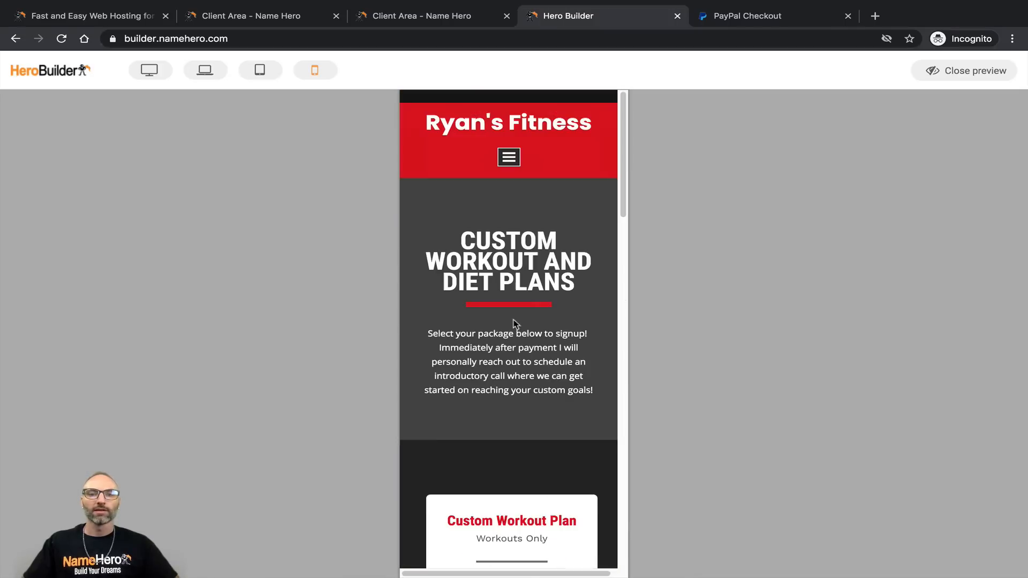
click(934, 72)
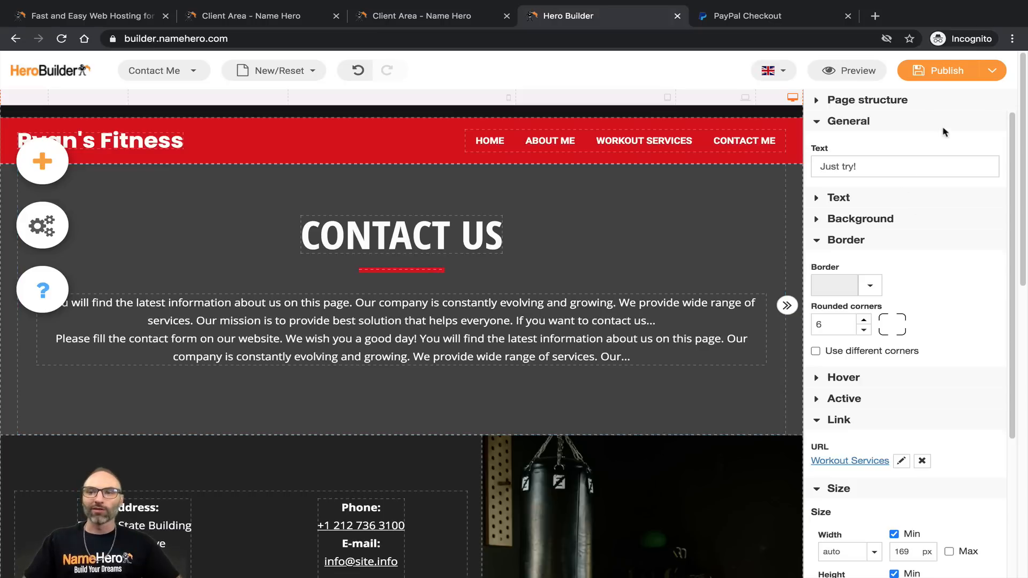
Step: Publish the fitness website from the Publish dropdown
click(992, 70)
click(928, 105)
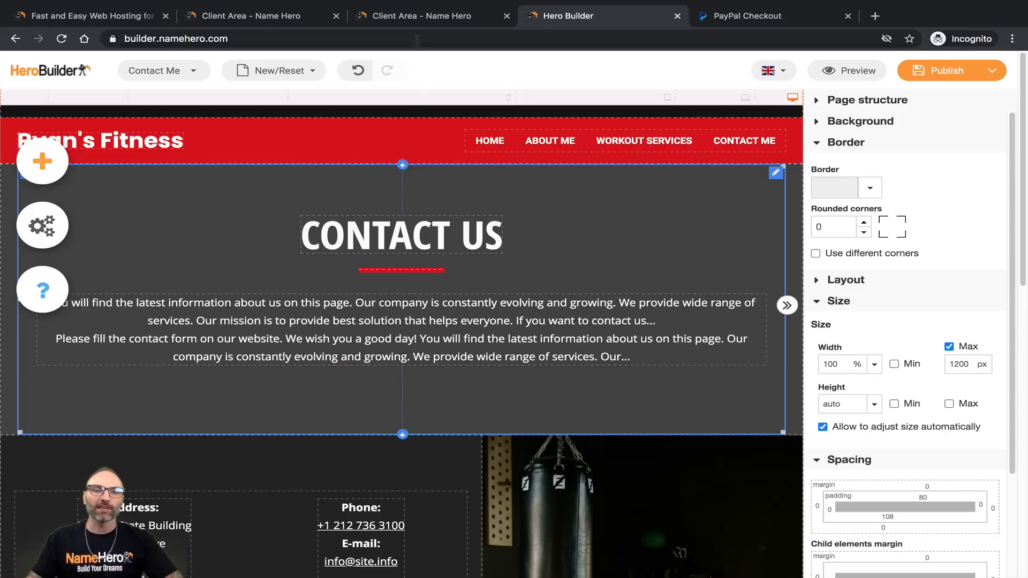
Step: Return to the Client Area product page and select the site's herobuilder.com address
click(416, 21)
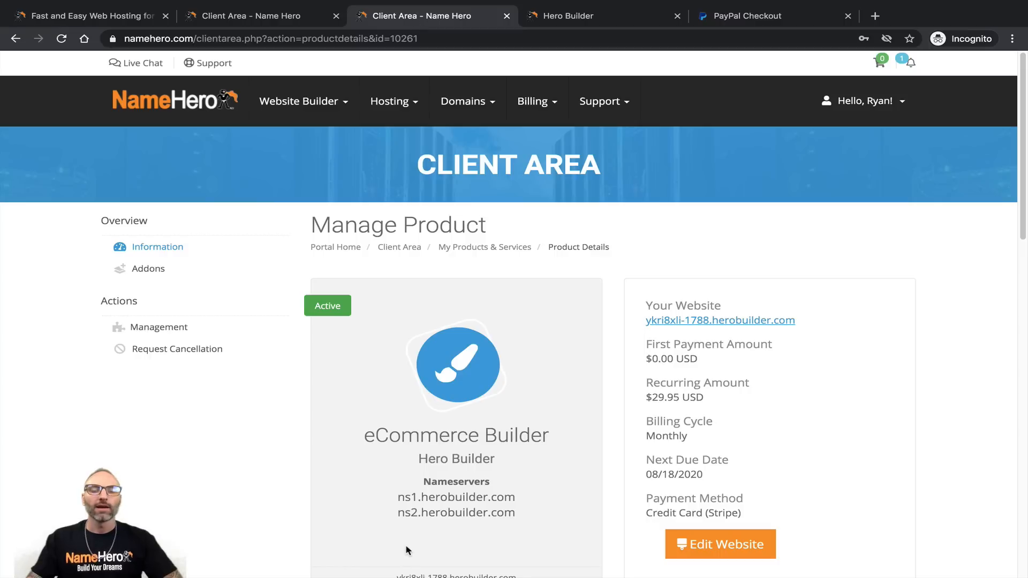
drag(647, 304, 737, 303)
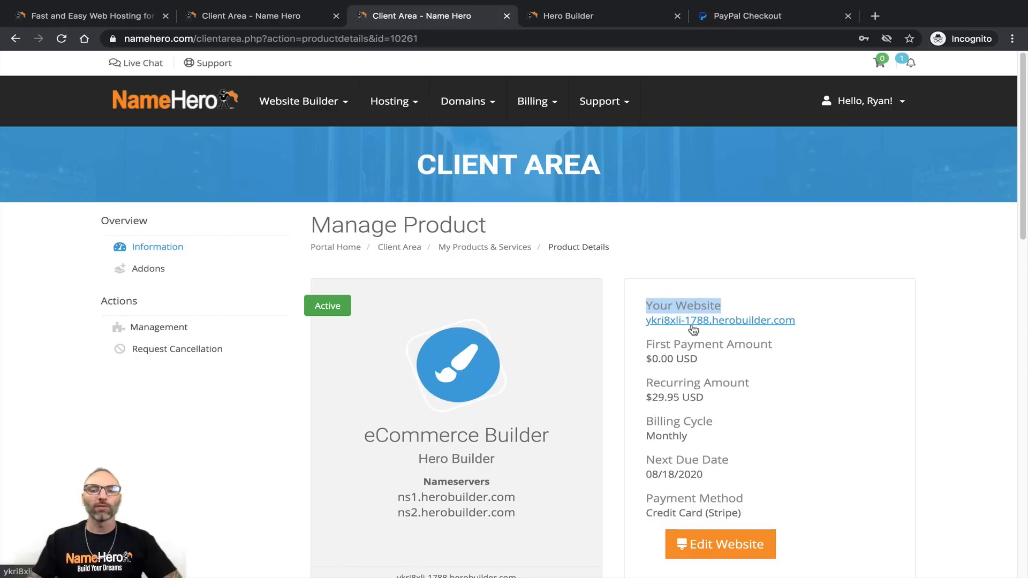
drag(797, 323, 653, 320)
Step: Open the live site in a new tab and browse the Home and About Me pages
click(653, 323)
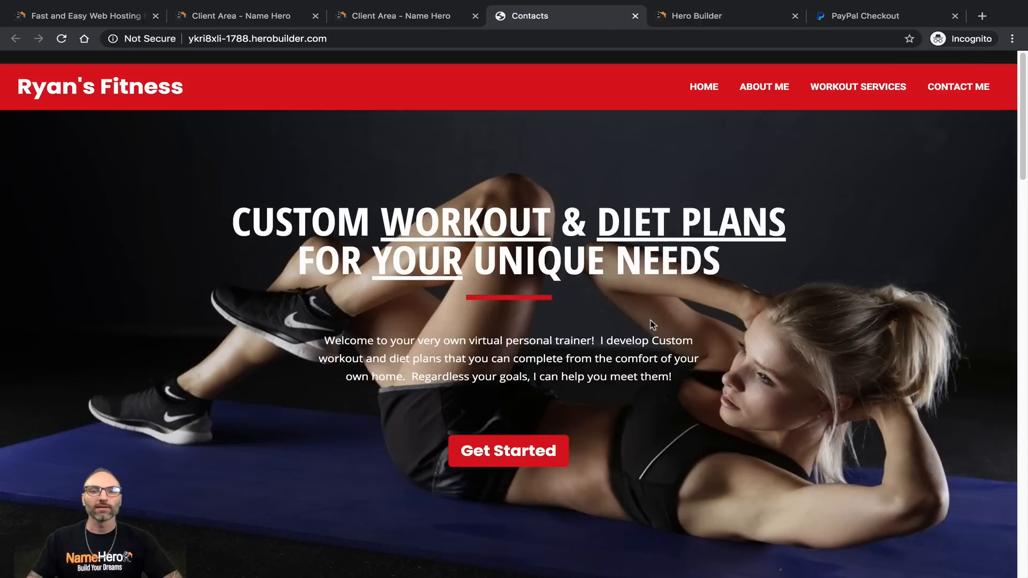
scroll(583, 284, down, 20)
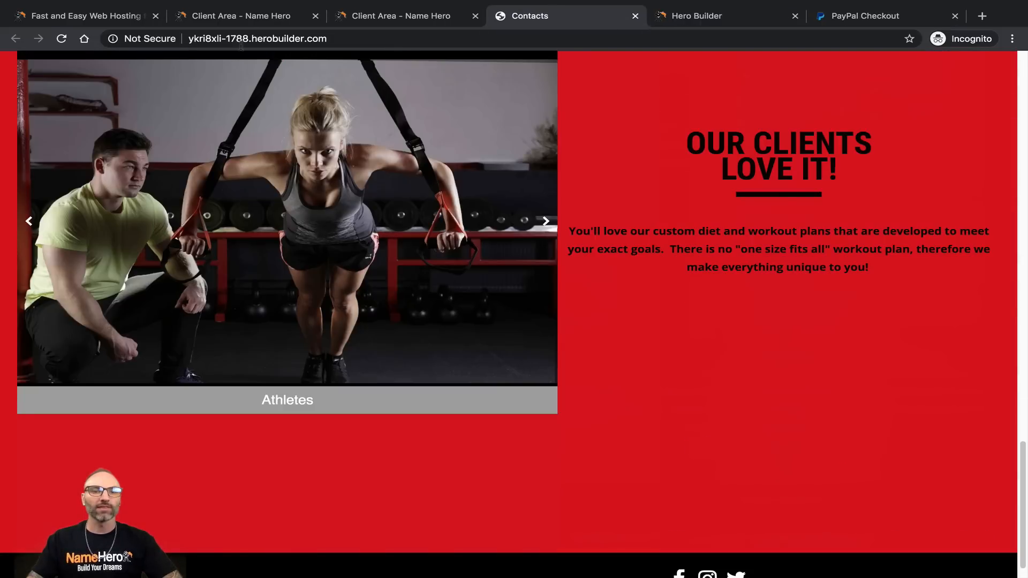
scroll(584, 324, down, 1)
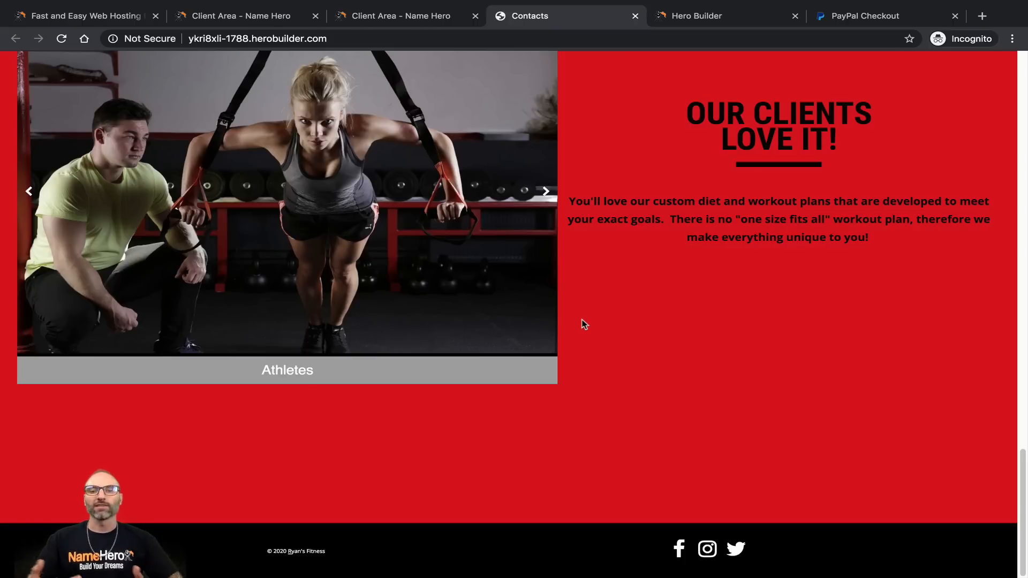
scroll(511, 332, up, 20)
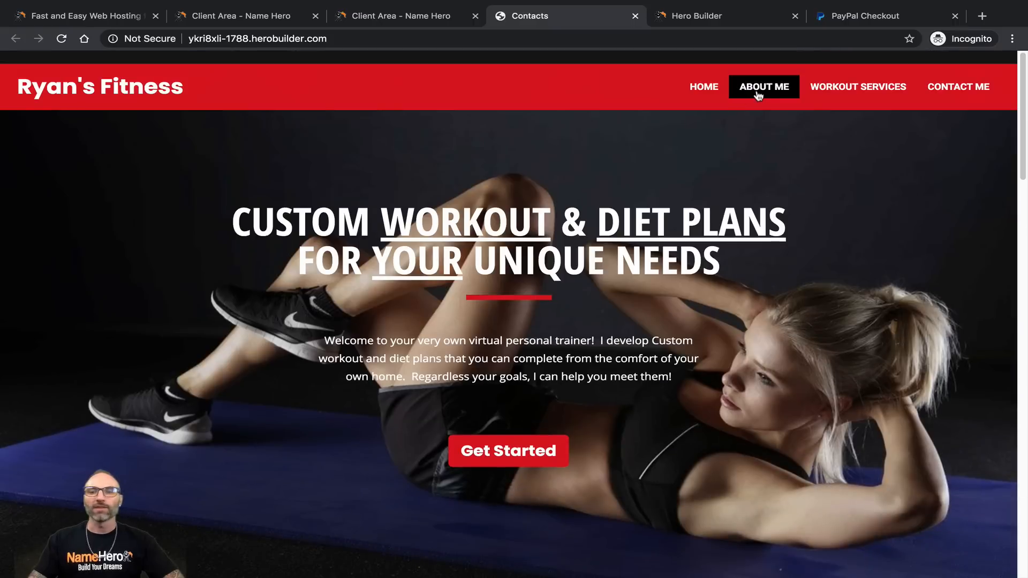
click(764, 86)
scroll(411, 224, down, 10)
scroll(418, 224, up, 10)
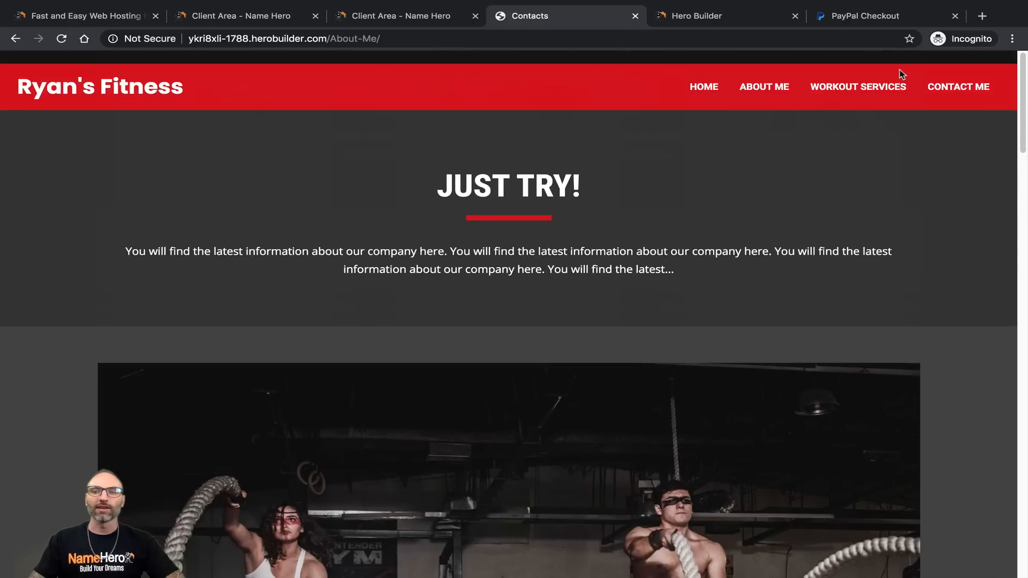
Step: Check the Workout Services pricing page, test a plan's Sign Up checkout, and return
click(883, 85)
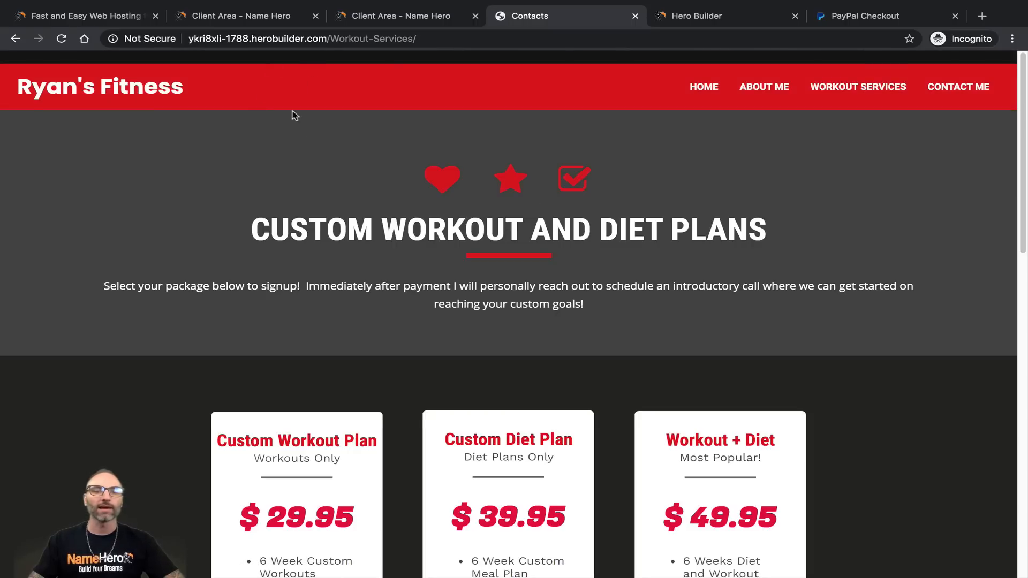
scroll(371, 257, down, 4)
scroll(763, 388, down, 2)
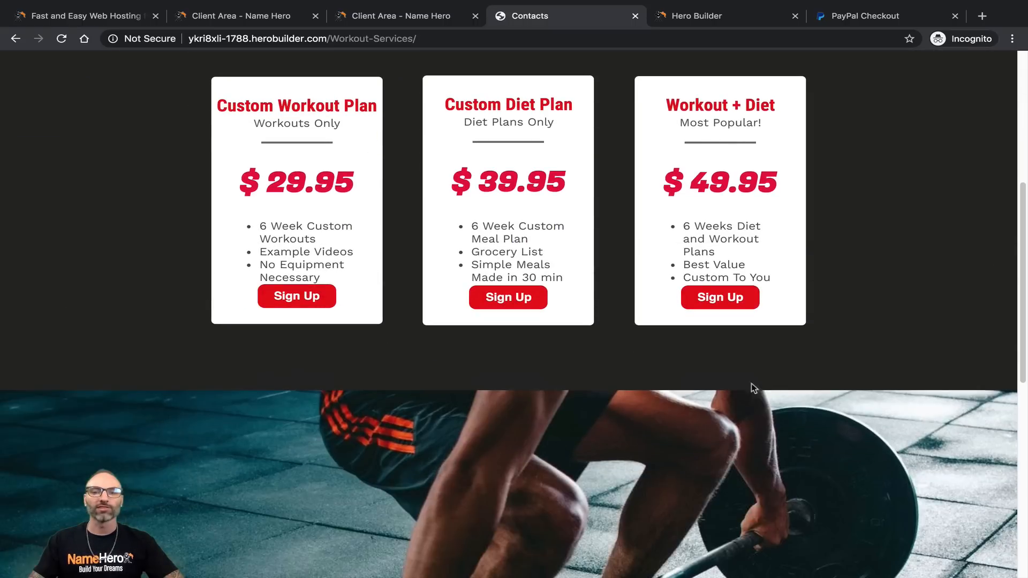
click(520, 298)
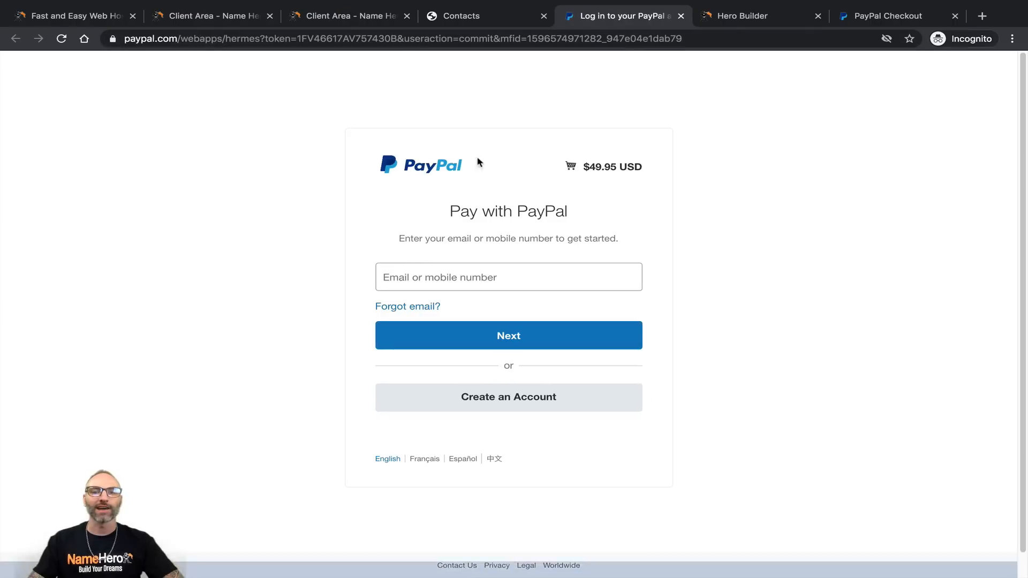
click(461, 24)
scroll(443, 397, up, 6)
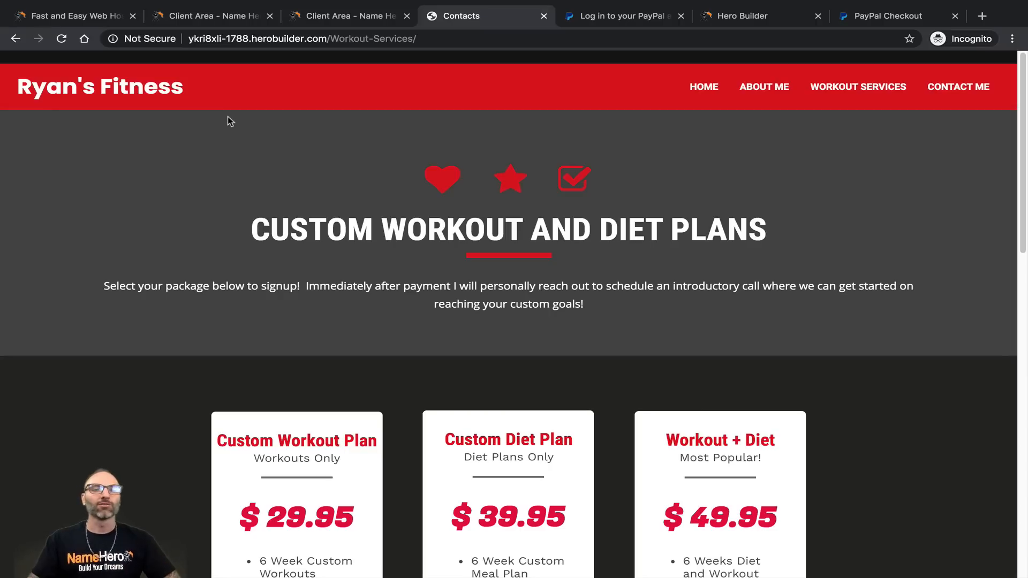
Step: Go to Domains > Register a New Domain and check ryansfitness.com availability
click(339, 20)
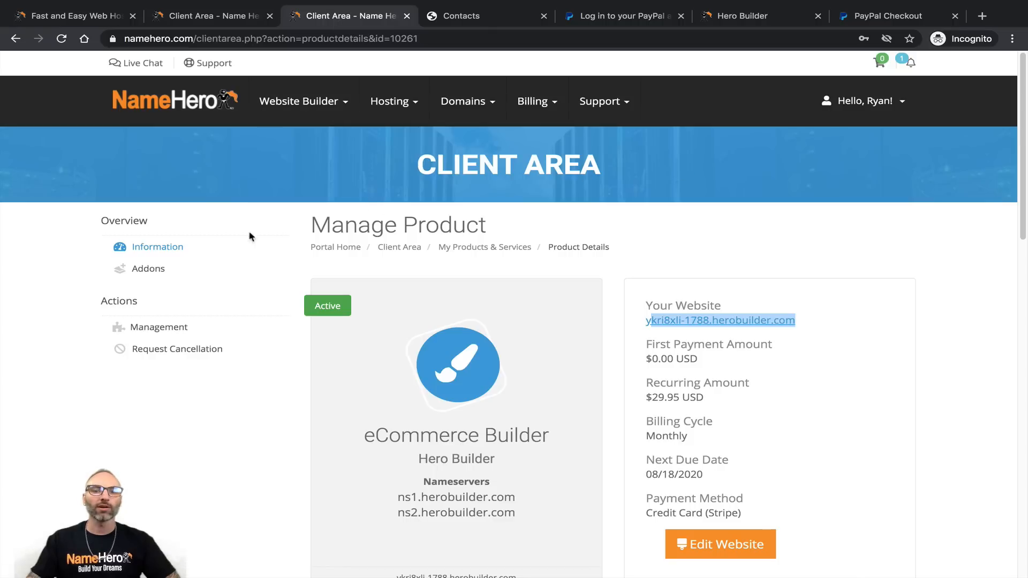
mouse_move(467, 110)
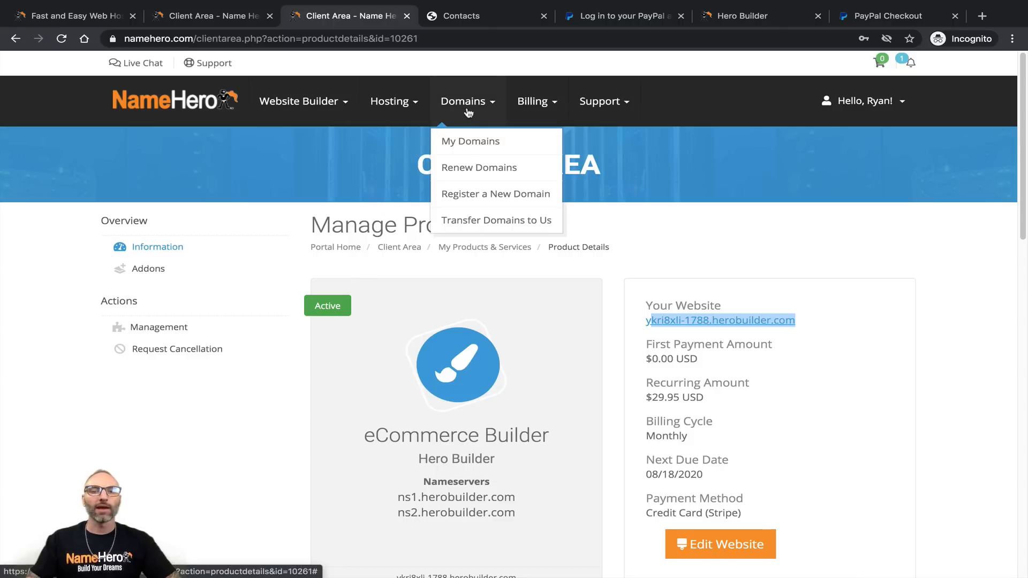
click(465, 196)
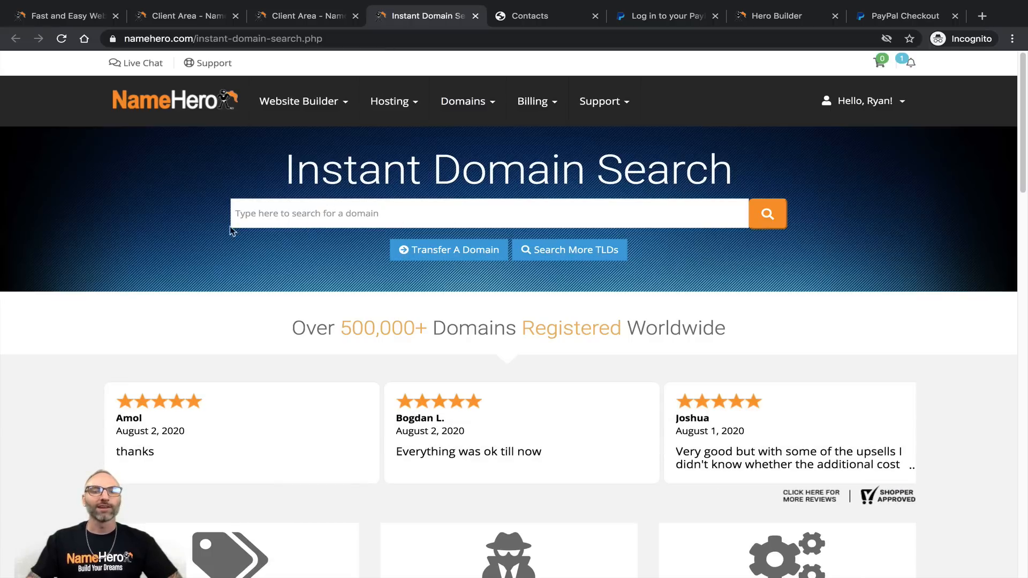
click(257, 214)
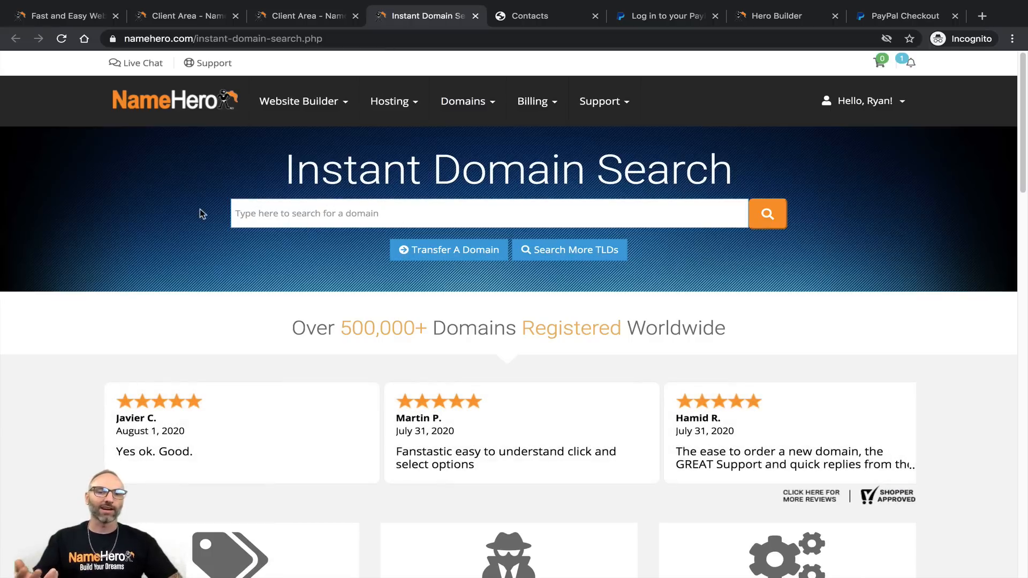
text(ryanf)
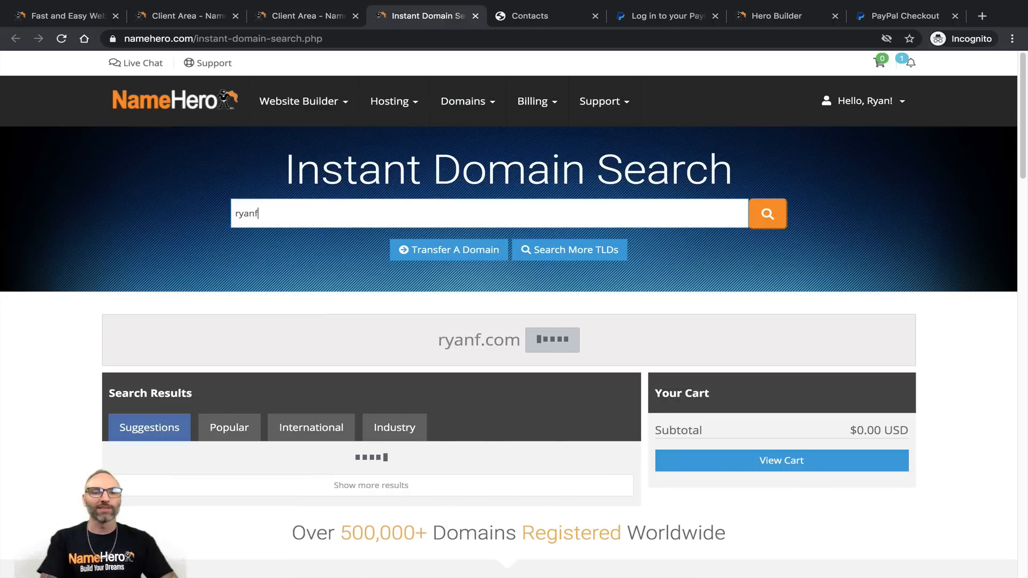
key(BackSpace)
text(sfitness)
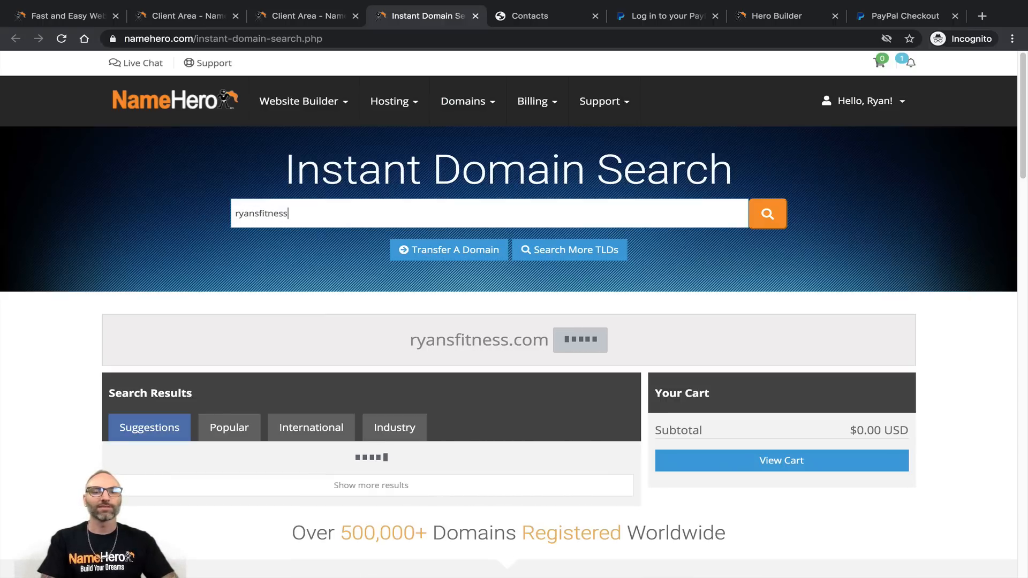
text(.com)
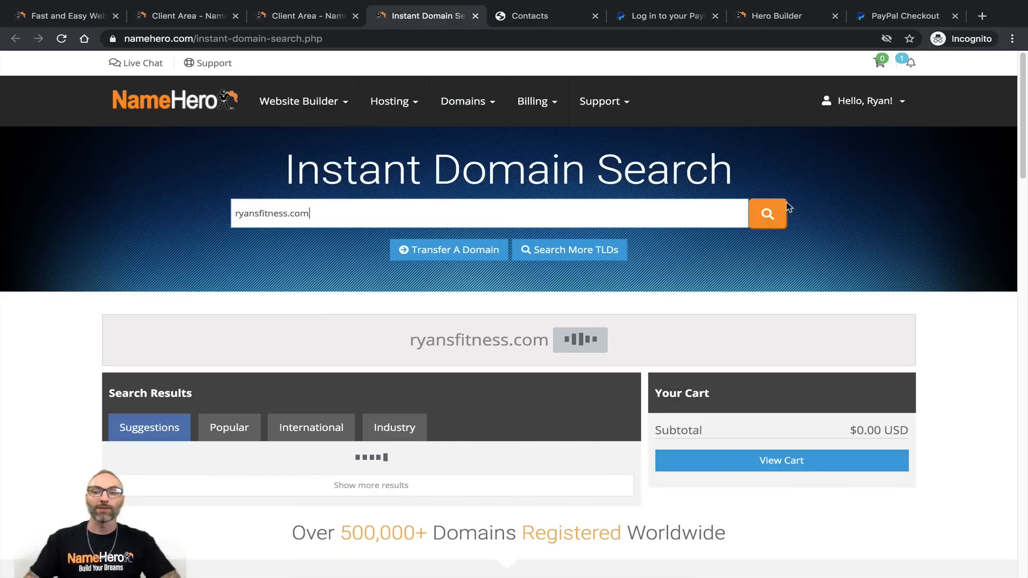
click(768, 213)
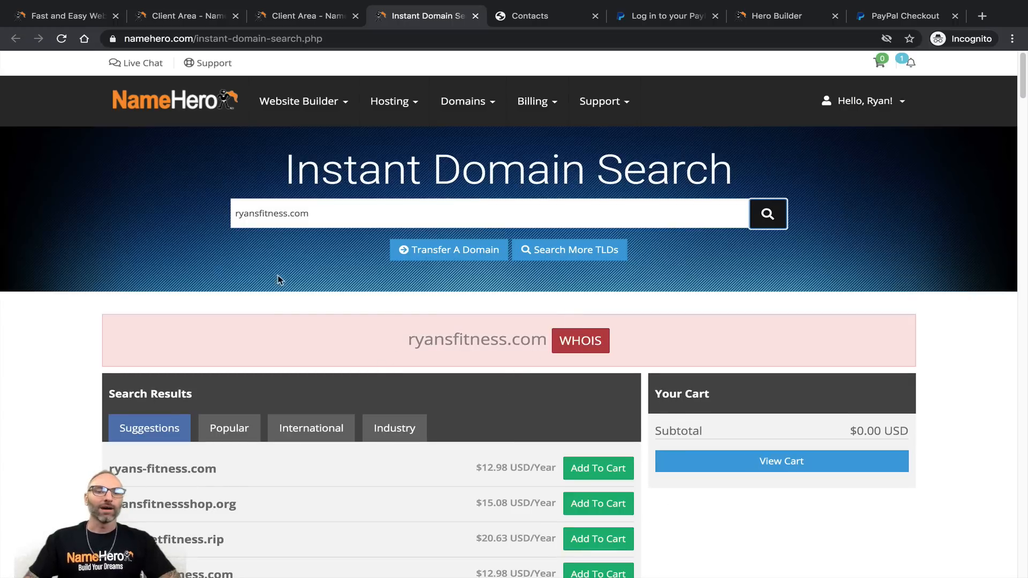
Step: Search ryansfitnesskc.com and add it to the cart for 1 year at $12.98
click(288, 213)
text(kc)
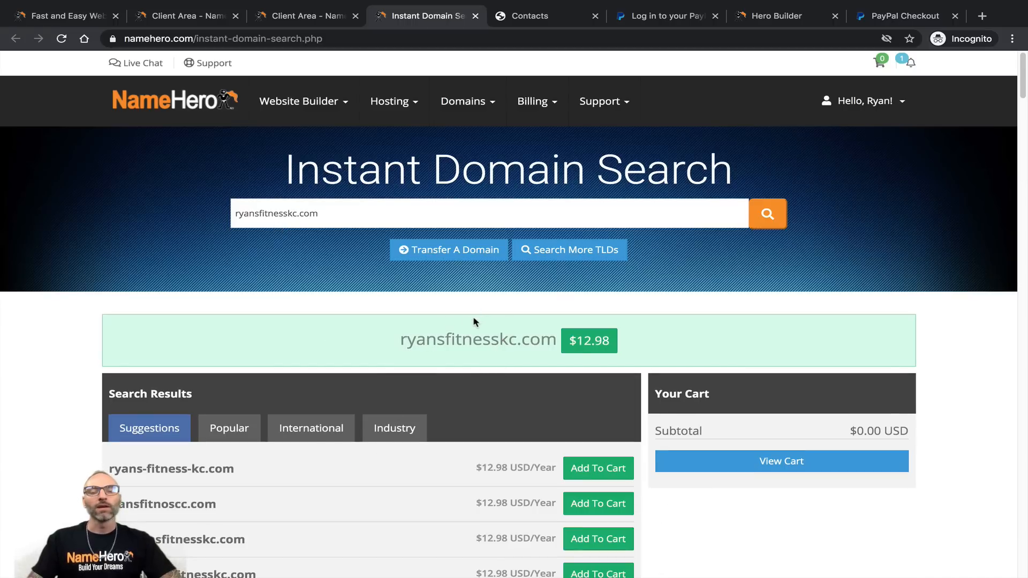
drag(330, 217, 227, 216)
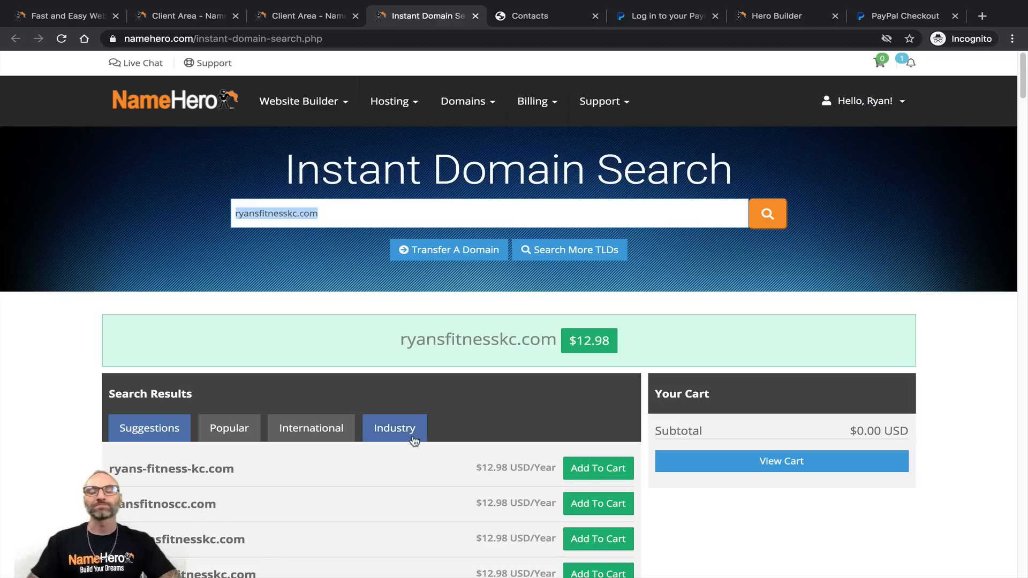
click(588, 341)
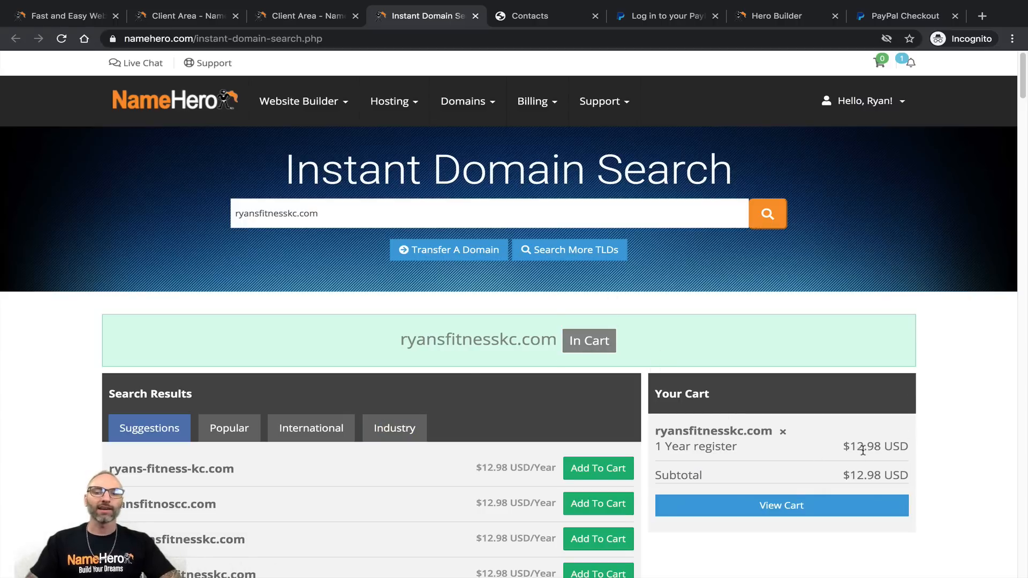
Step: Add ID Protection at $2.98/year to the ryansfitnesskc.com domain in the cart
click(752, 511)
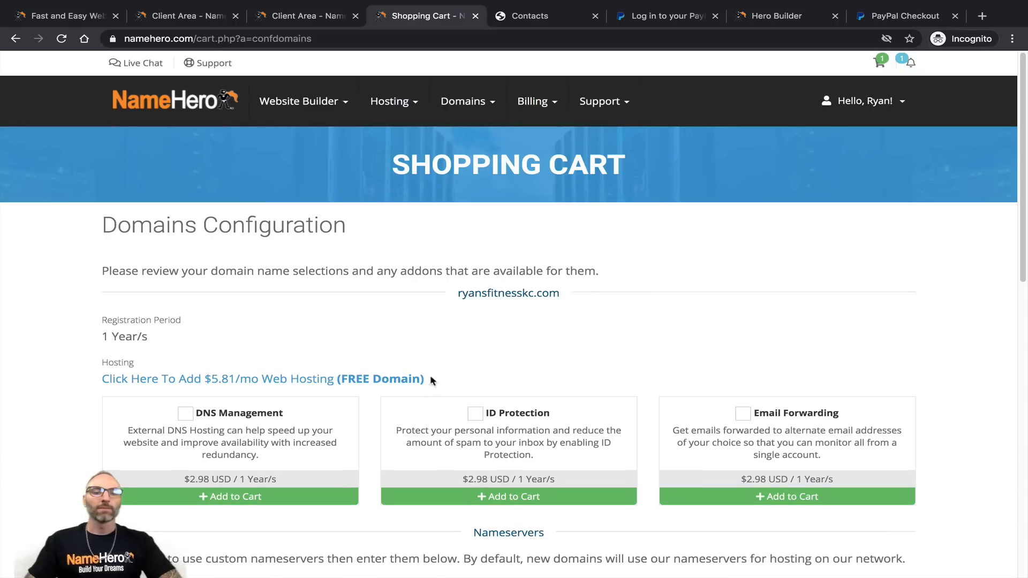
scroll(354, 358, down, 1)
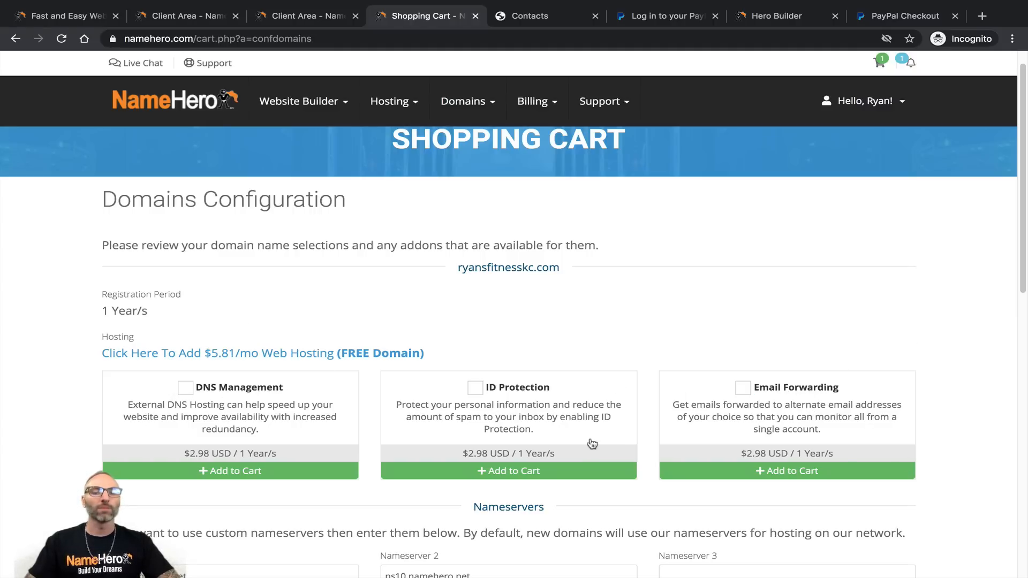
click(474, 395)
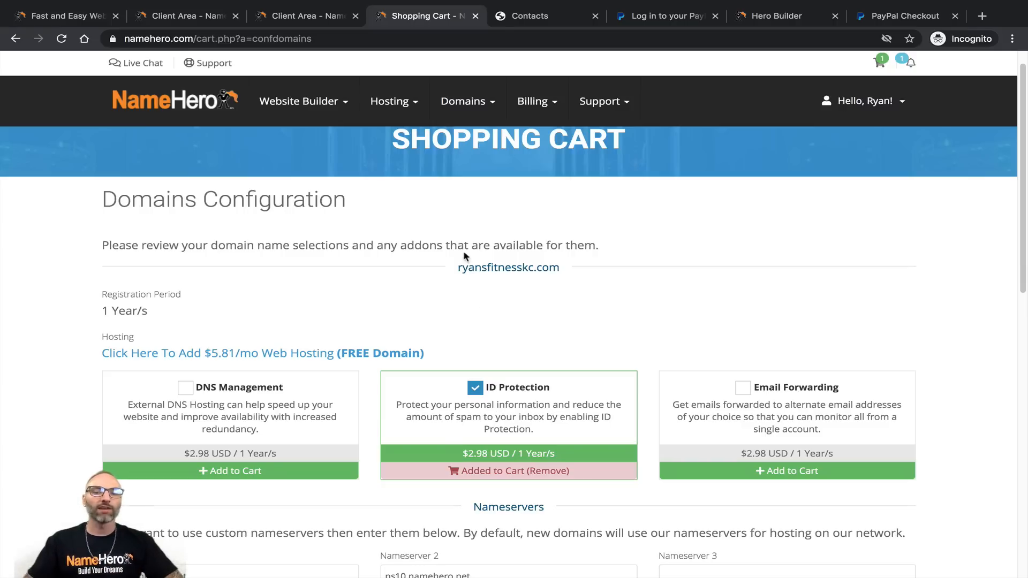
drag(458, 267, 560, 268)
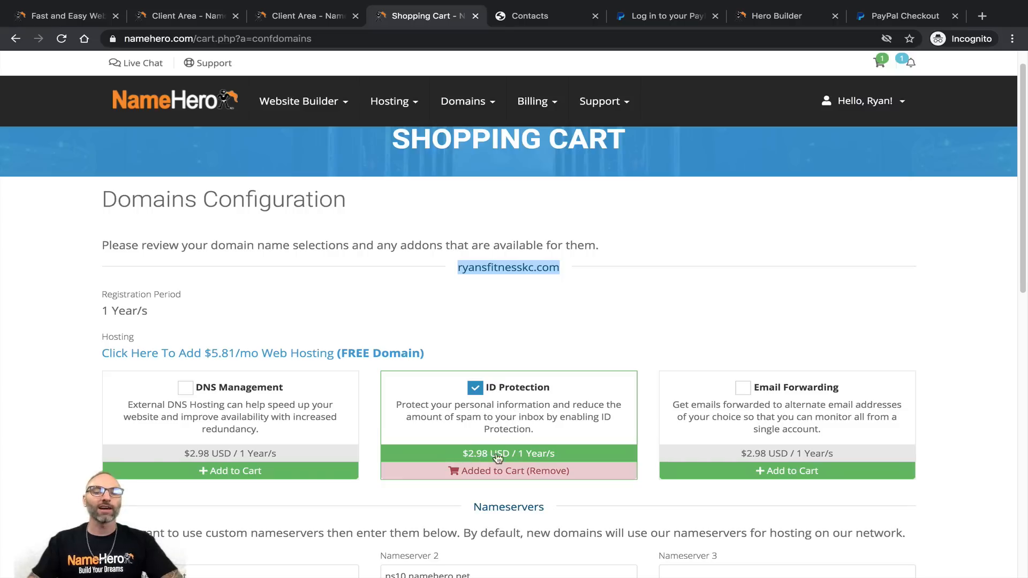
Step: Keep ID Protection on ryansfitnesskc.com and scroll down to the nameserver settings
click(489, 405)
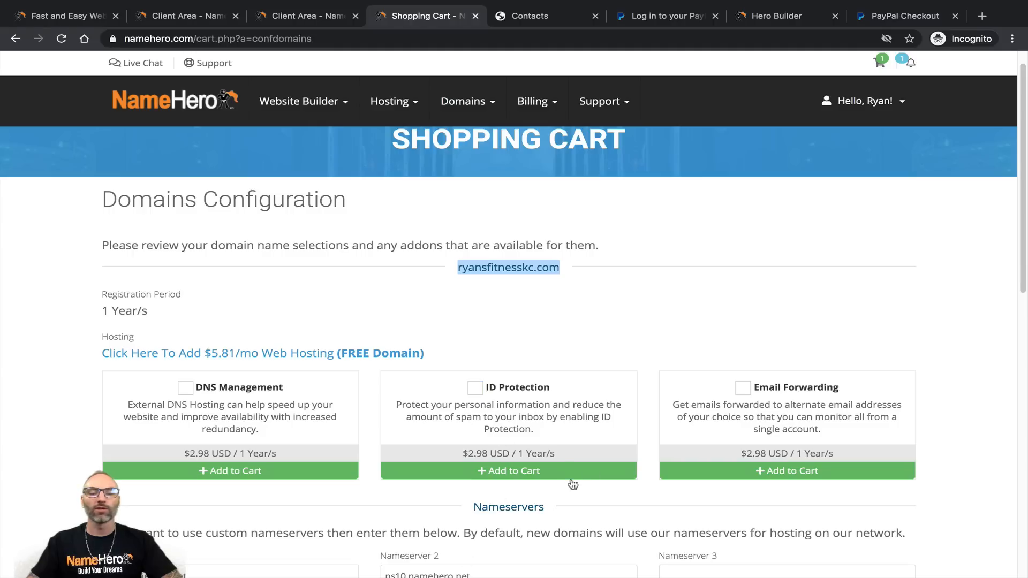
click(475, 388)
scroll(506, 423, down, 1)
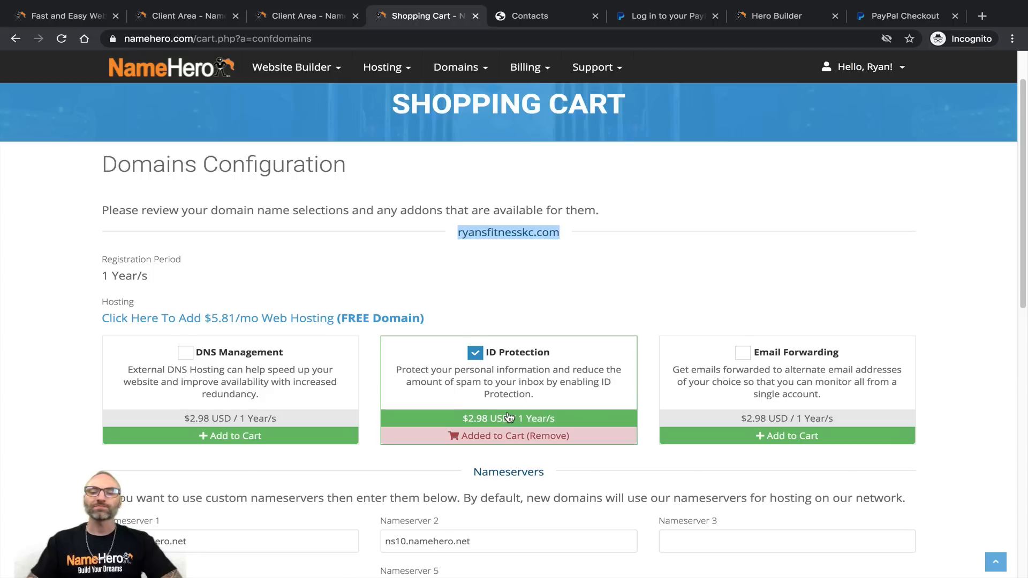
scroll(509, 417, down, 2)
drag(474, 353, 548, 356)
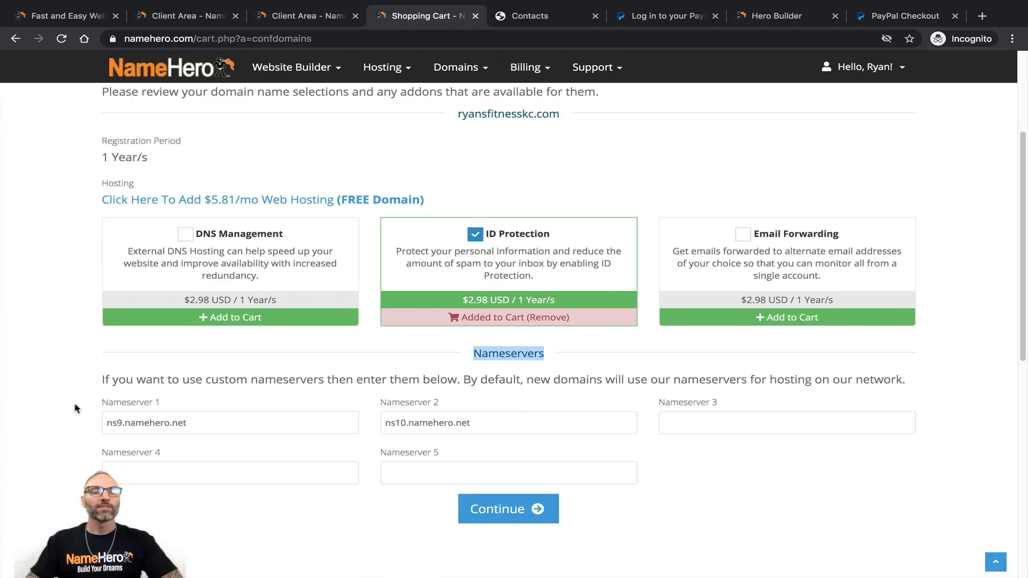
drag(101, 381, 905, 381)
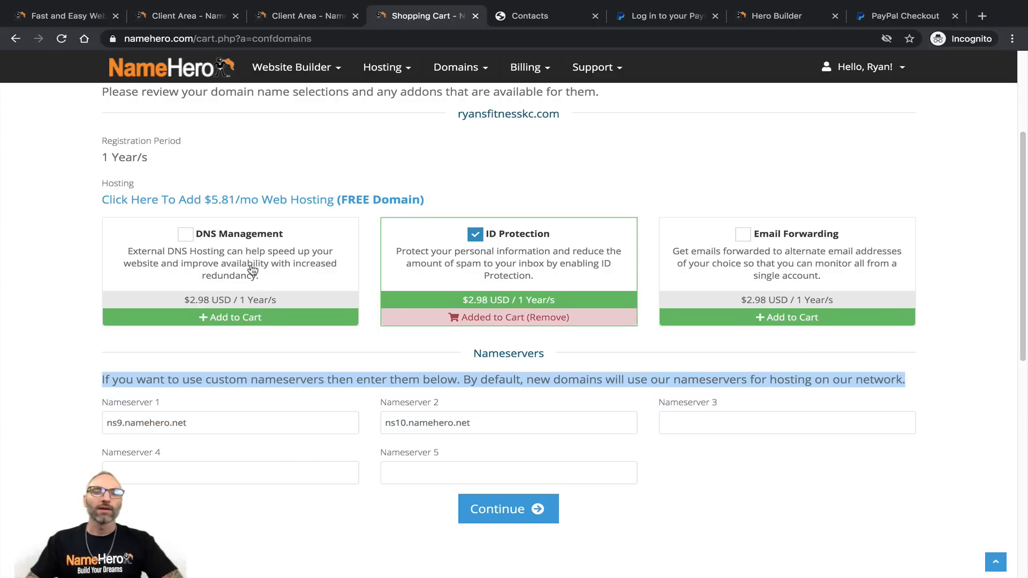
Step: Copy ns1.herobuilder.com from the Hero Builder Manage Product page
click(288, 17)
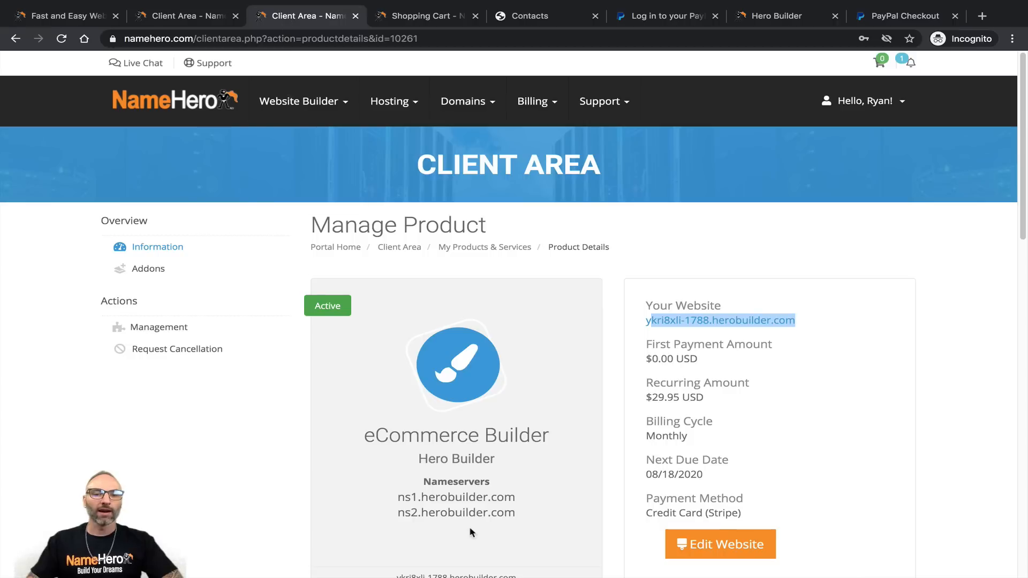
scroll(453, 504, down, 1)
drag(399, 472, 499, 471)
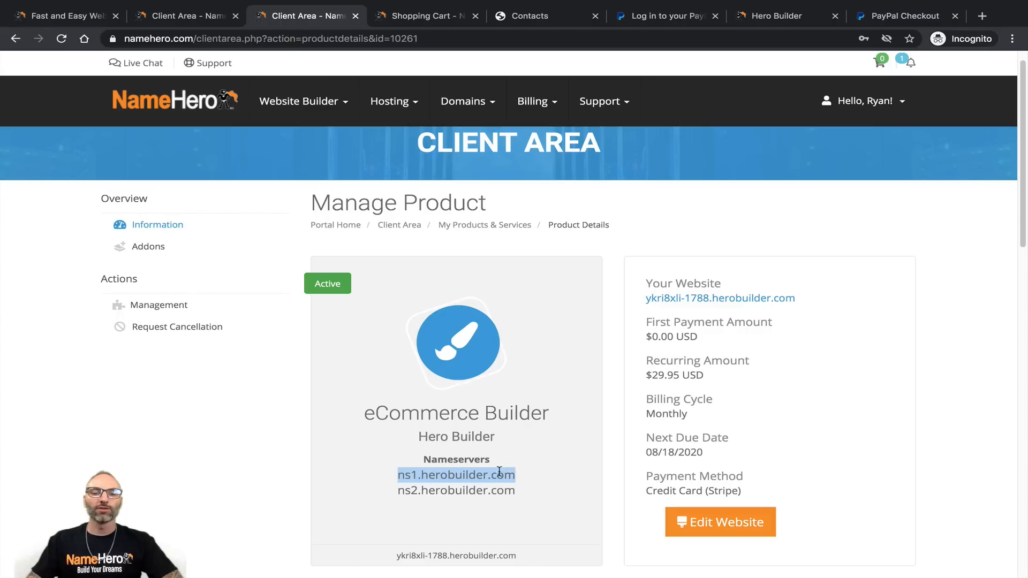
right_click(499, 471)
click(519, 488)
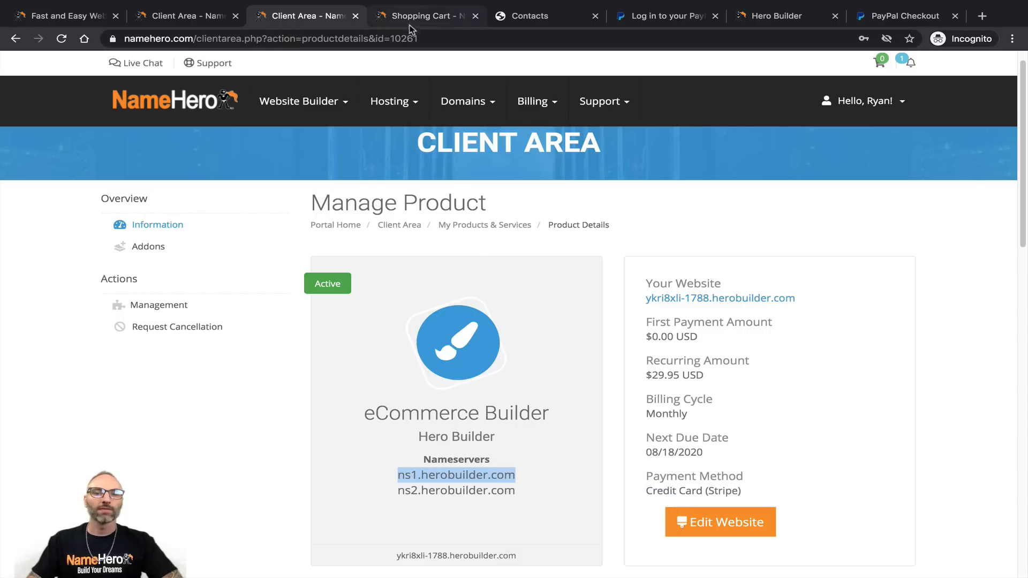
Step: Set Nameserver 1 to ns1.herobuilder.com and Nameserver 2 to ns2.herobuilder.com, then continue to review
click(409, 21)
drag(223, 418, 90, 425)
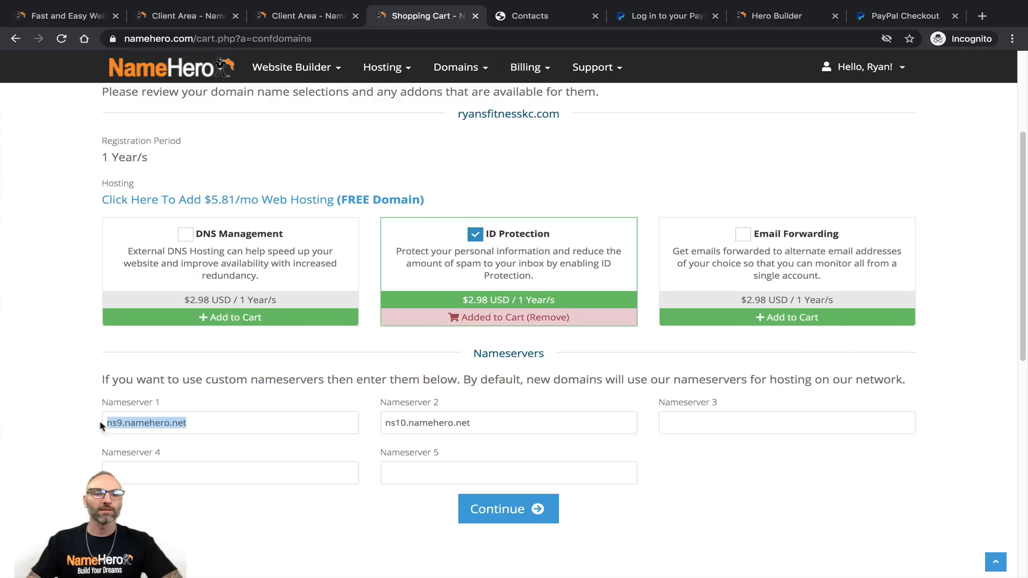
right_click(145, 426)
click(202, 424)
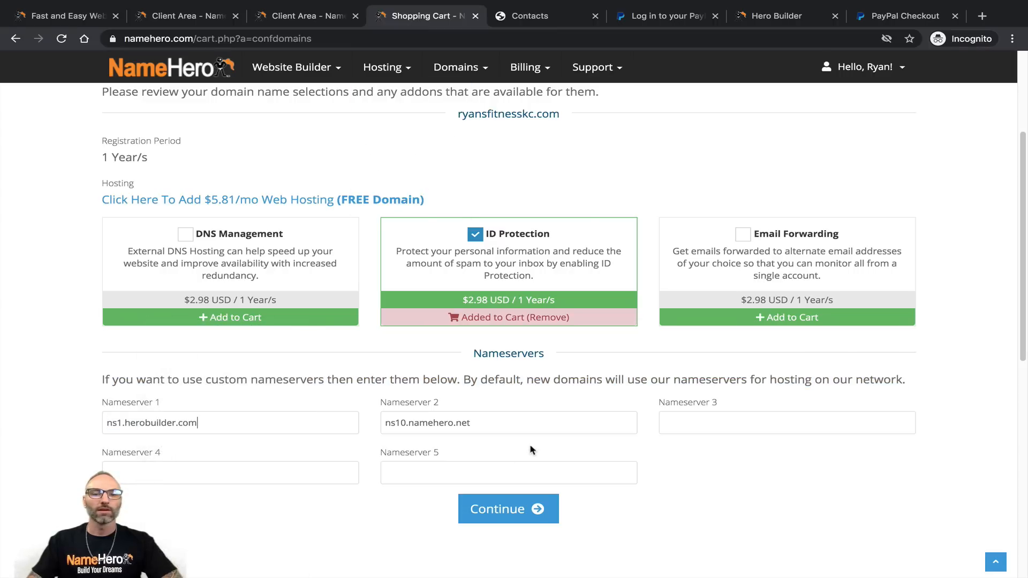
drag(471, 422, 398, 419)
right_click(399, 418)
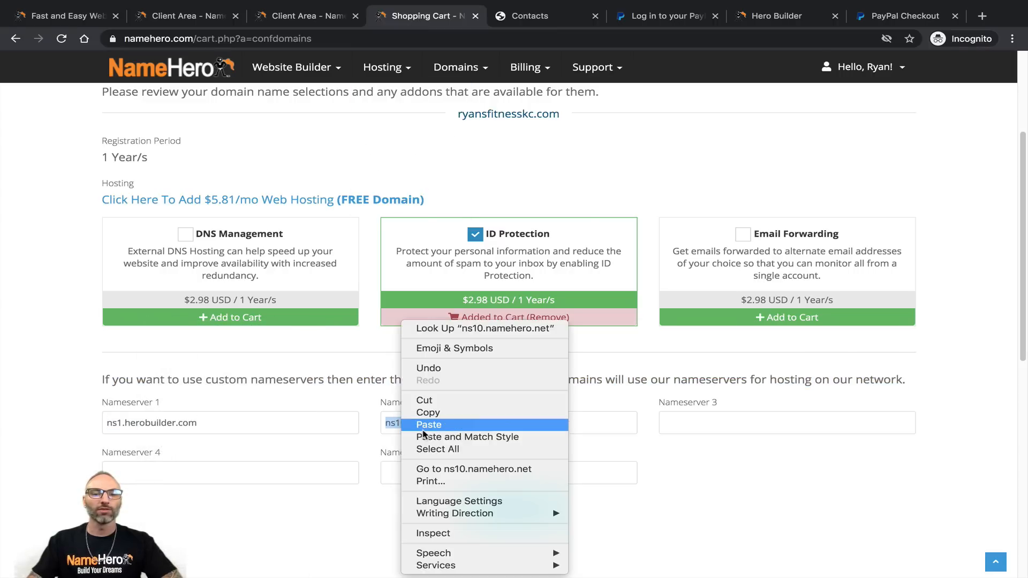
click(429, 355)
text(2)
click(511, 513)
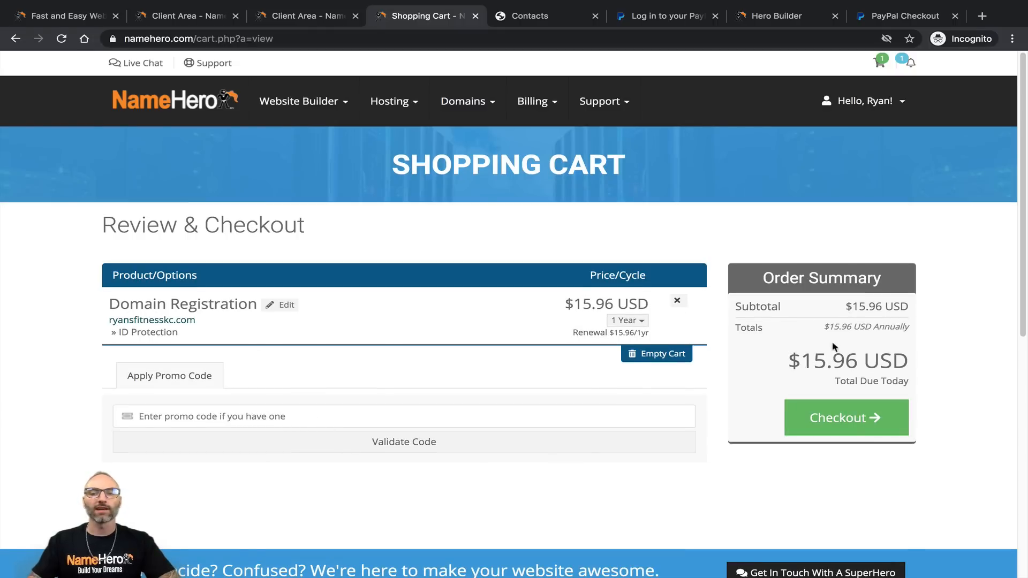
Step: Review the $15.96 domain checkout, then go back to the Hero Builder Manage Product page
click(799, 420)
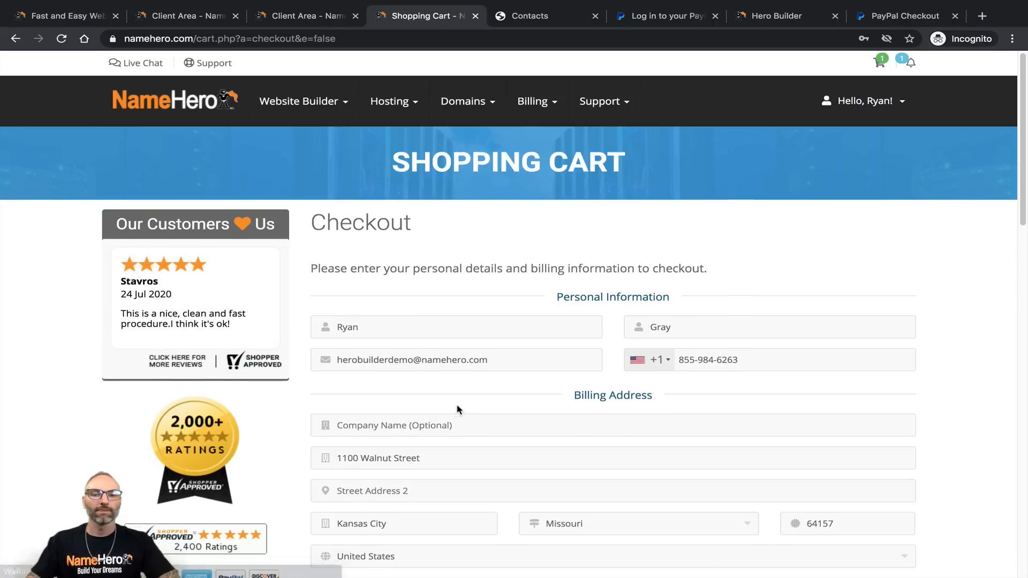
scroll(458, 410, down, 8)
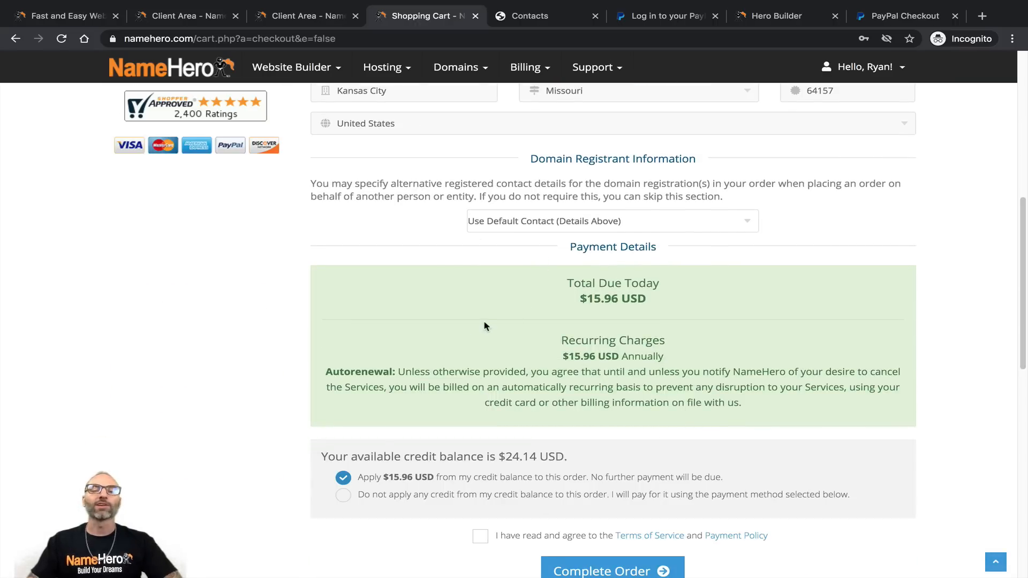
scroll(396, 363, down, 2)
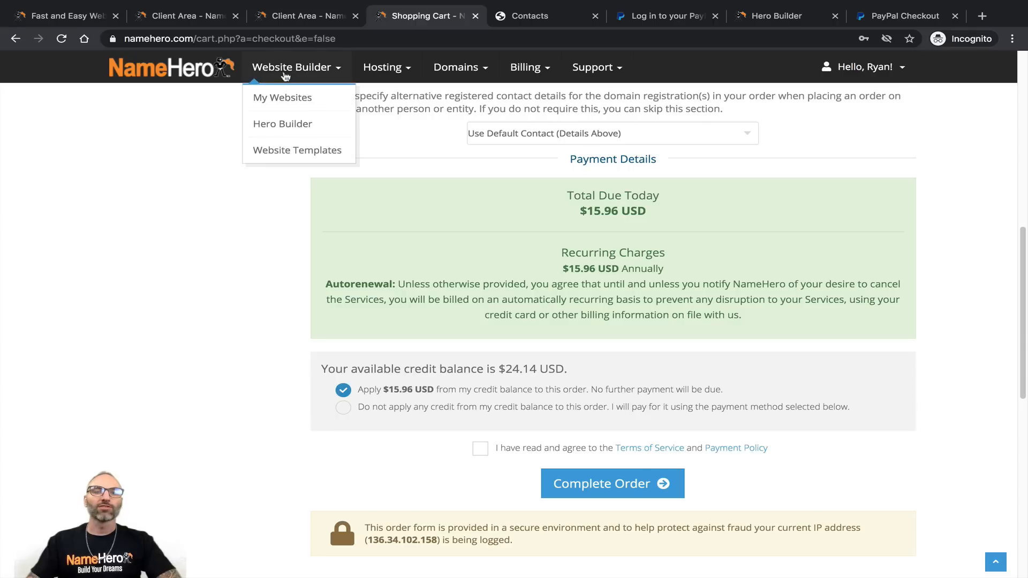
click(291, 25)
click(336, 431)
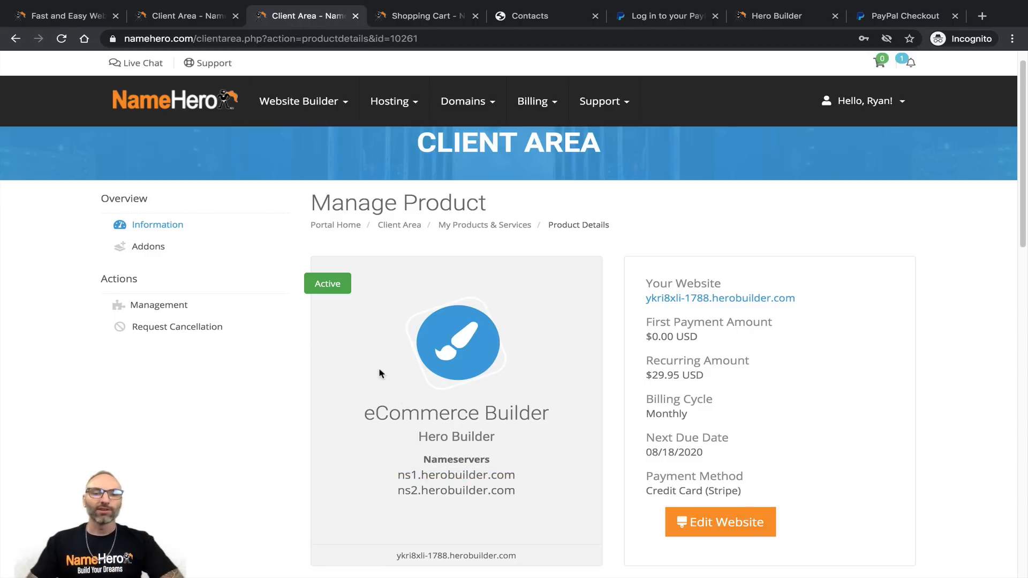
scroll(382, 369, down, 3)
scroll(389, 360, down, 1)
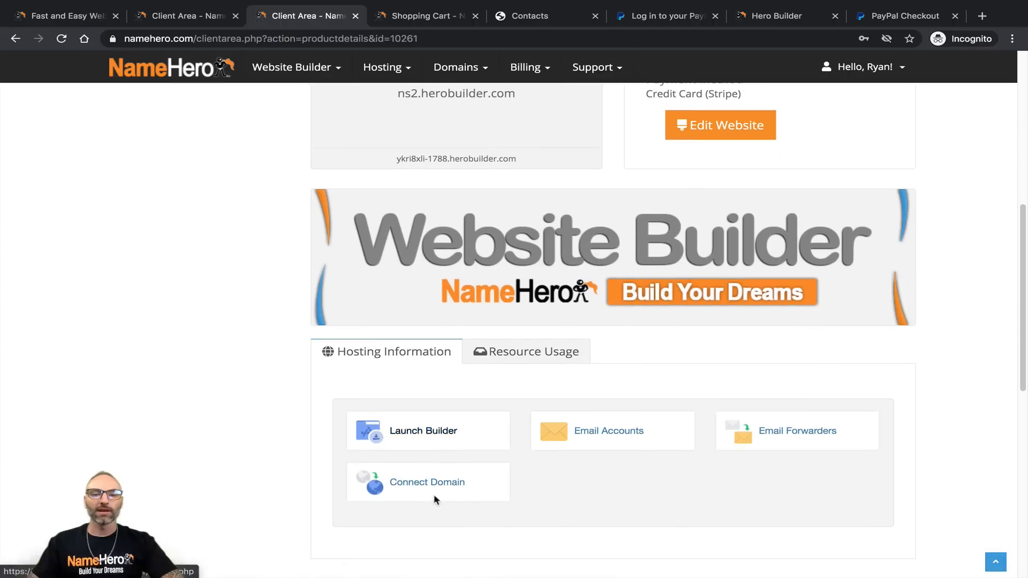
click(479, 491)
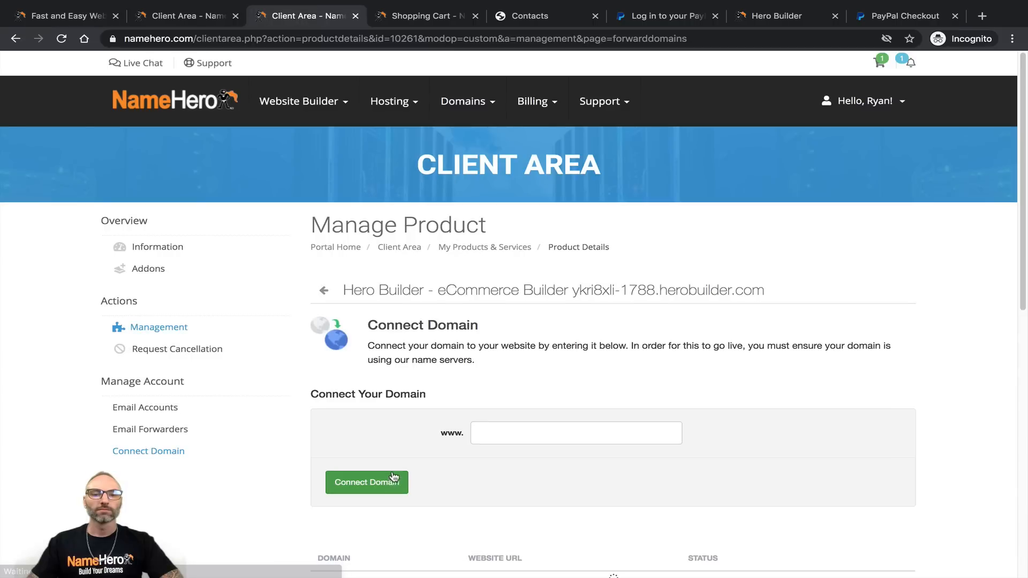
click(535, 428)
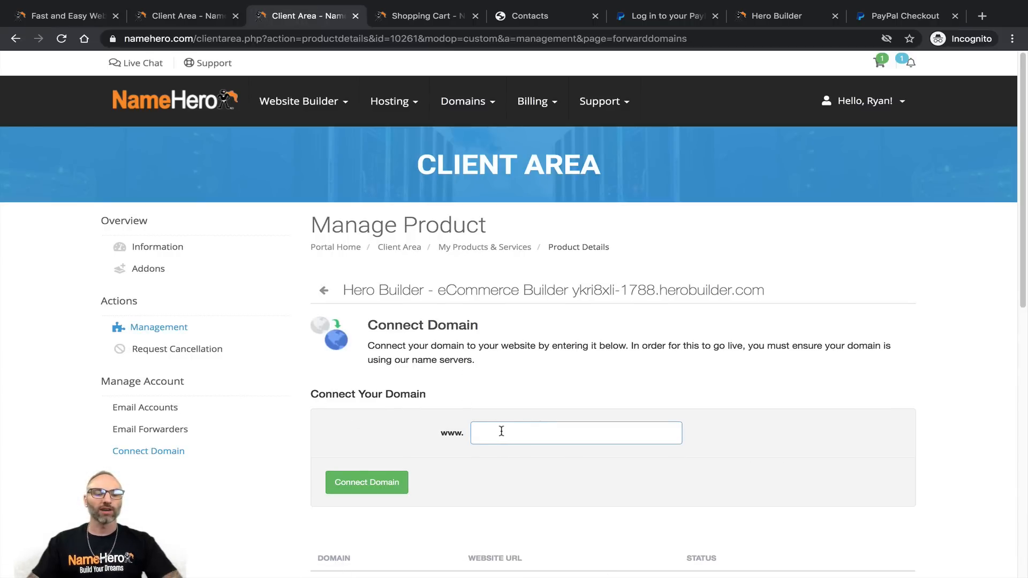
text(ryans)
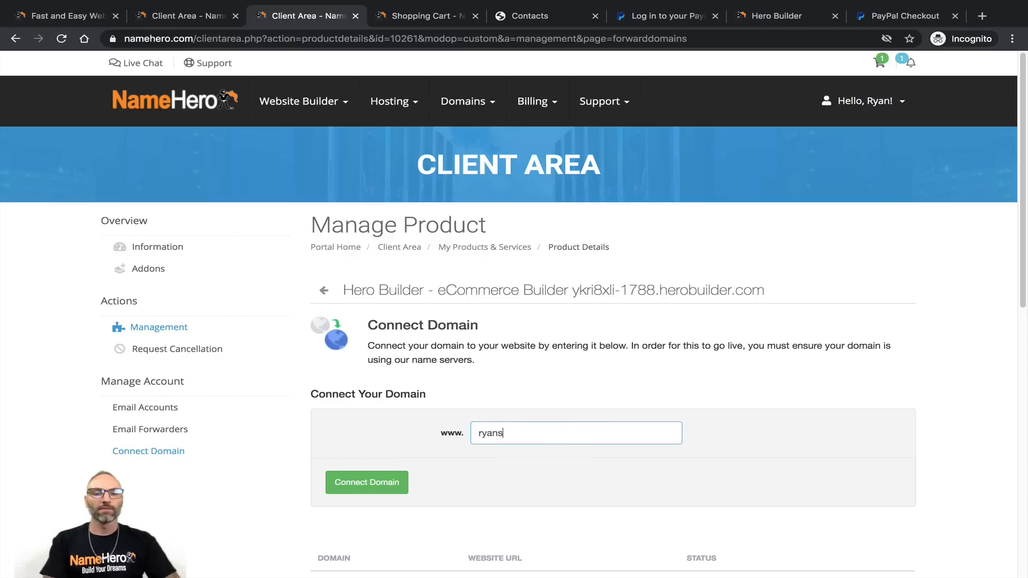
text(fitnesskc.)
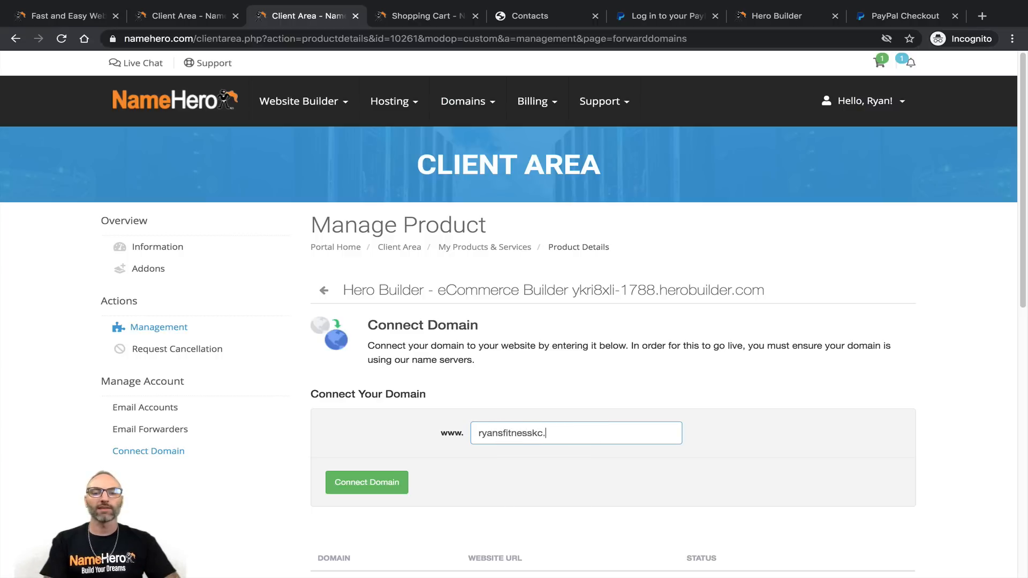
text(com)
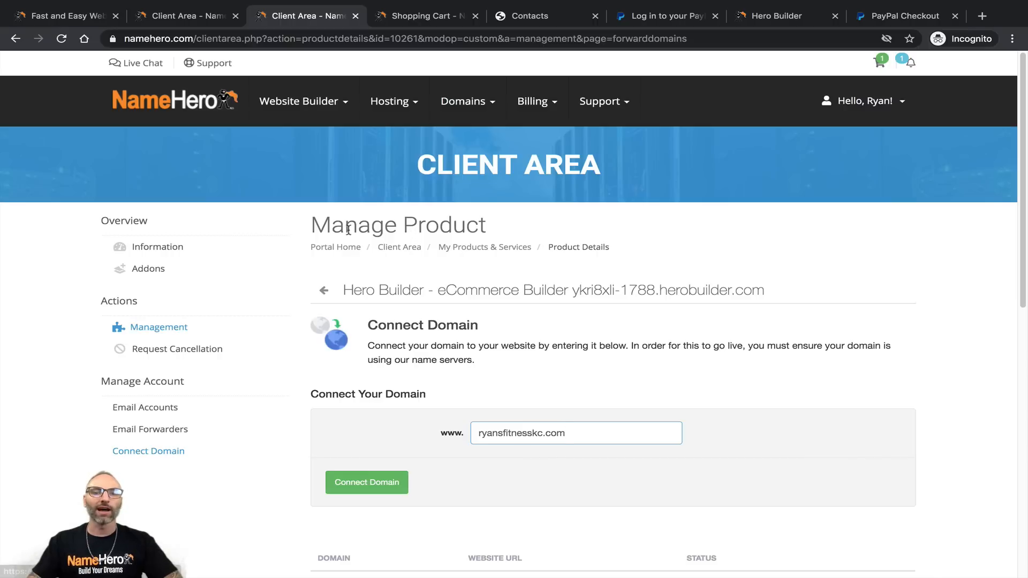
Step: Copy the trekhosting.com address from the My Domains list
middle_click(467, 142)
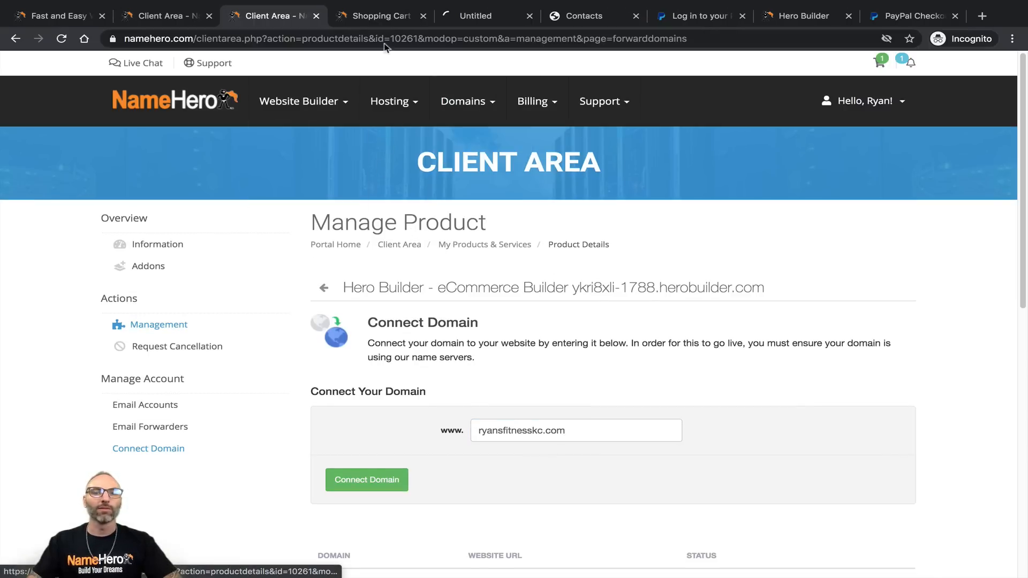
click(462, 17)
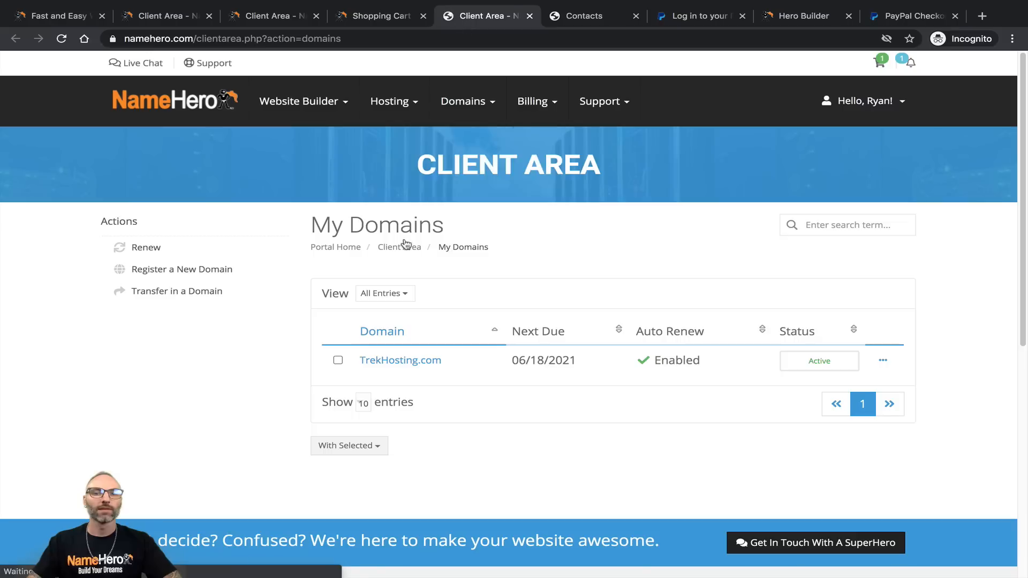
click(428, 362)
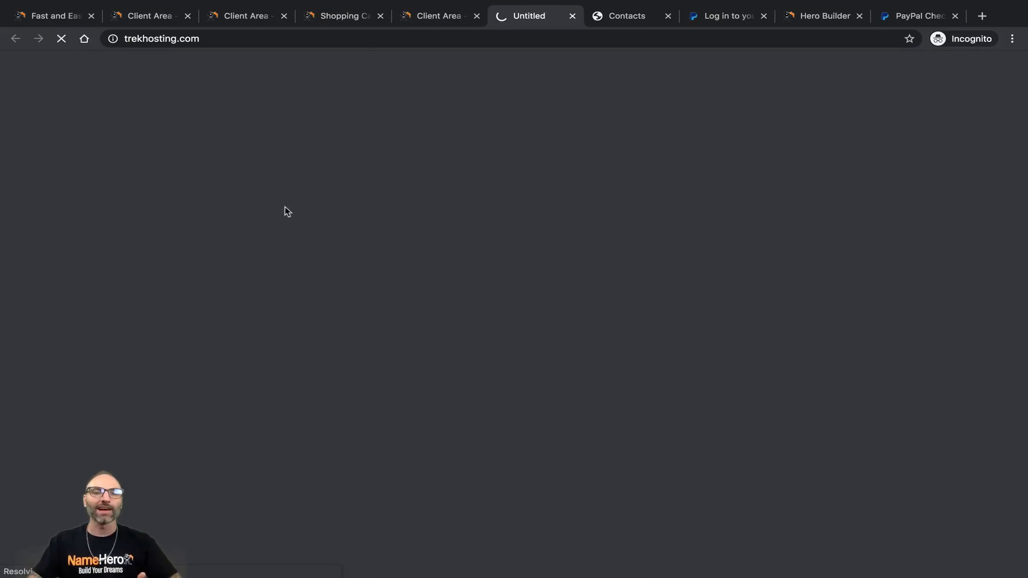
right_click(198, 38)
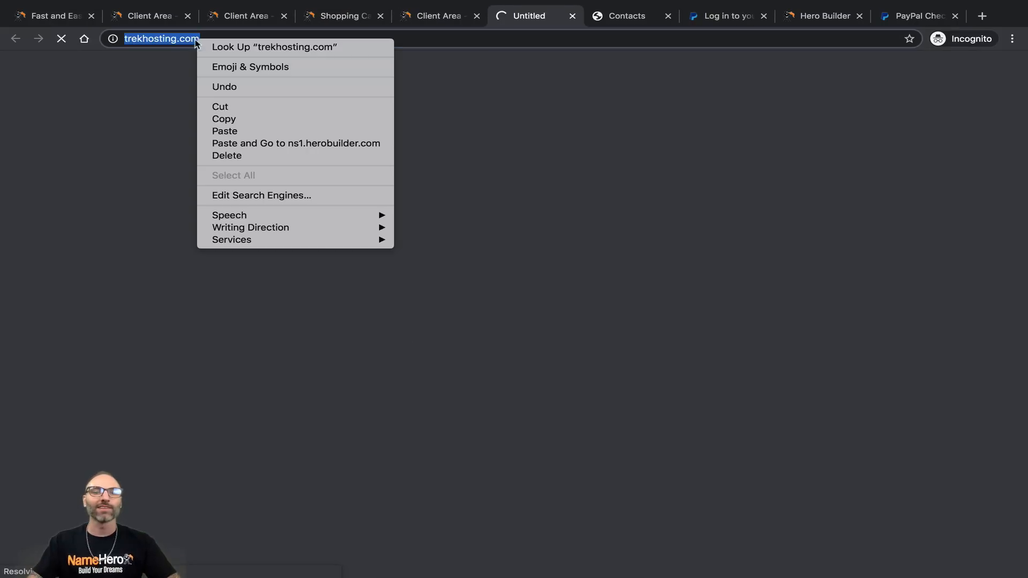
click(573, 16)
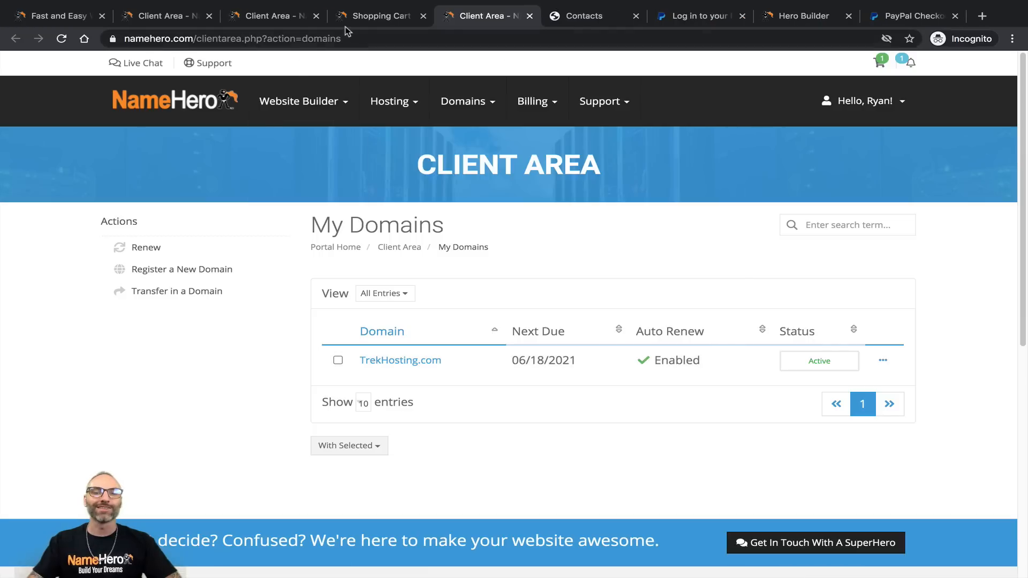
Step: Paste the address over ryansfitnesskc.com and trim it to the bare trekhosting.com
click(269, 18)
drag(586, 432, 454, 432)
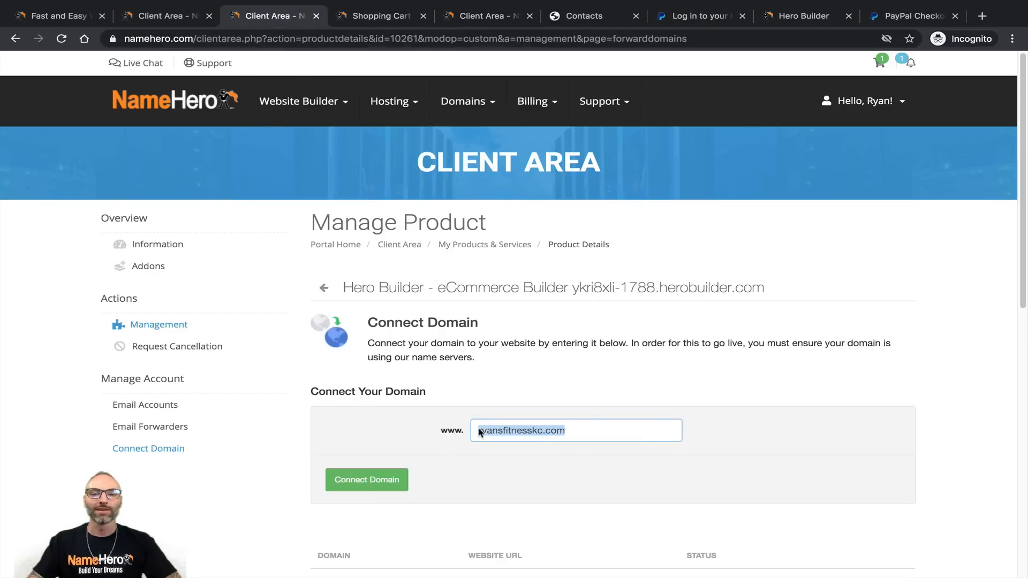
right_click(511, 429)
click(541, 426)
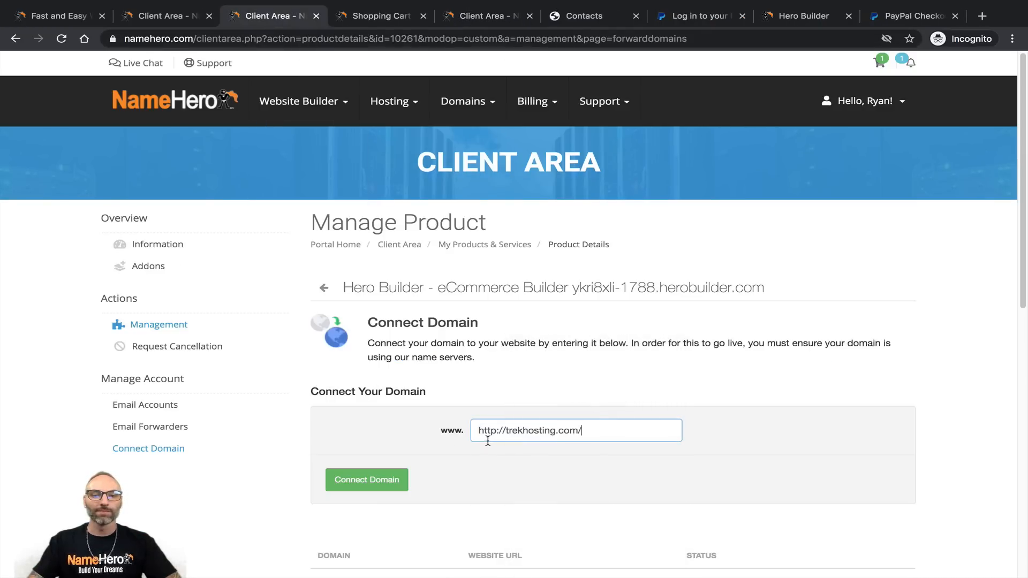
drag(507, 431, 461, 435)
key(BackSpace)
click(569, 438)
key(BackSpace)
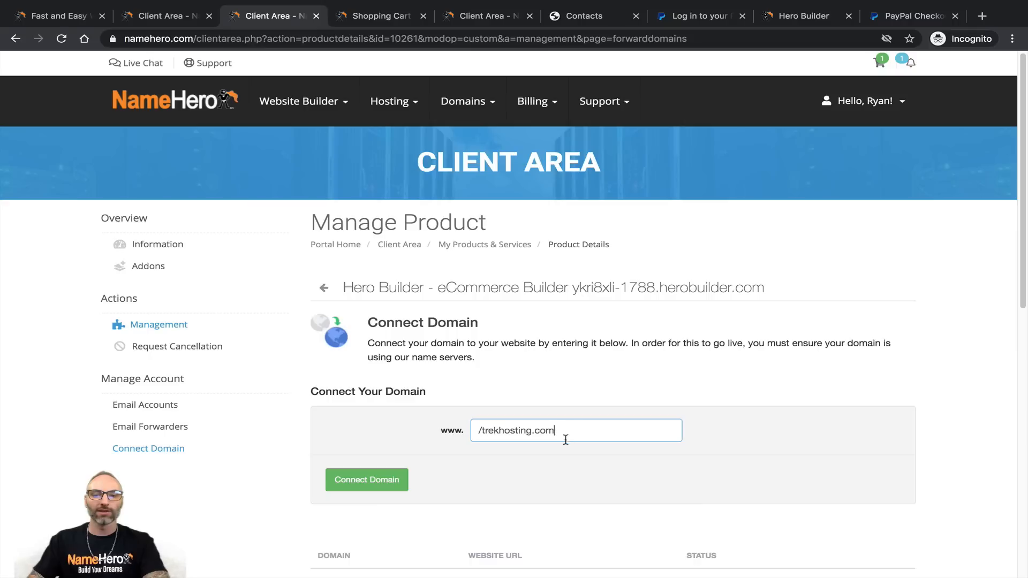
click(485, 431)
key(BackSpace)
key(BackSpace)
text(t)
drag(546, 426, 478, 424)
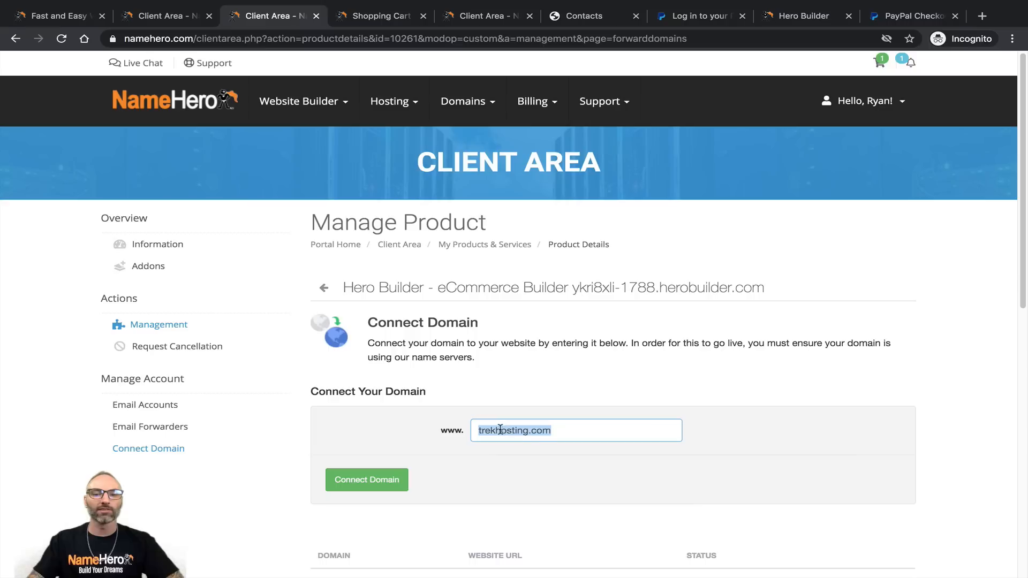
drag(551, 430, 538, 430)
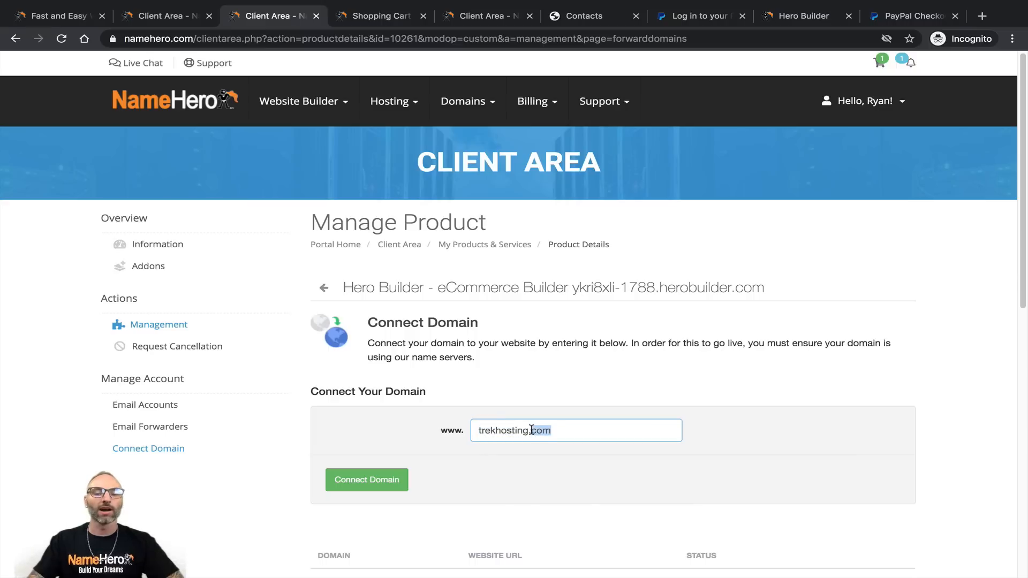
Step: Connect trekhosting.com and confirm it shows Connected in the domain table
click(367, 484)
scroll(389, 386, down, 2)
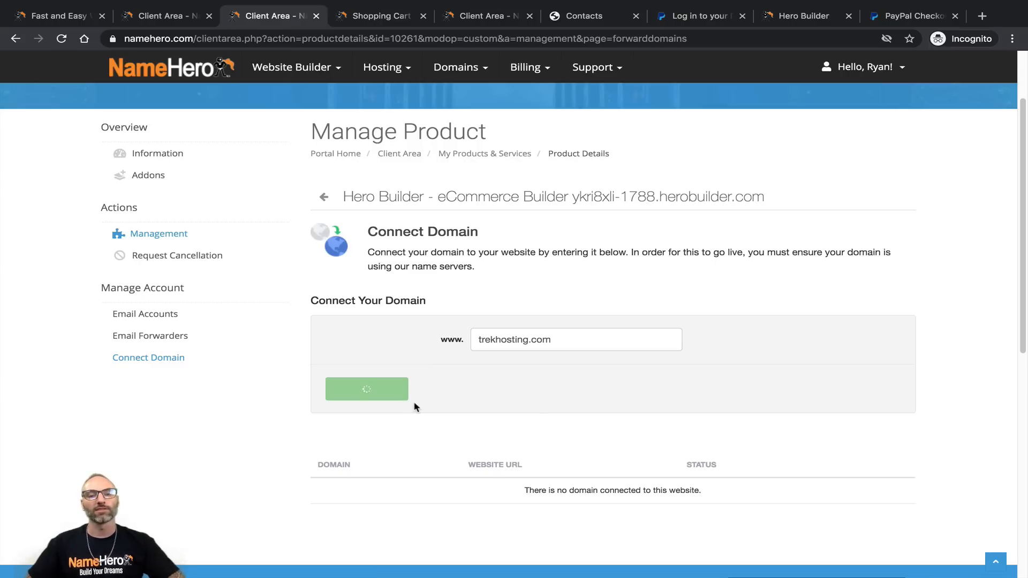
scroll(414, 407, down, 3)
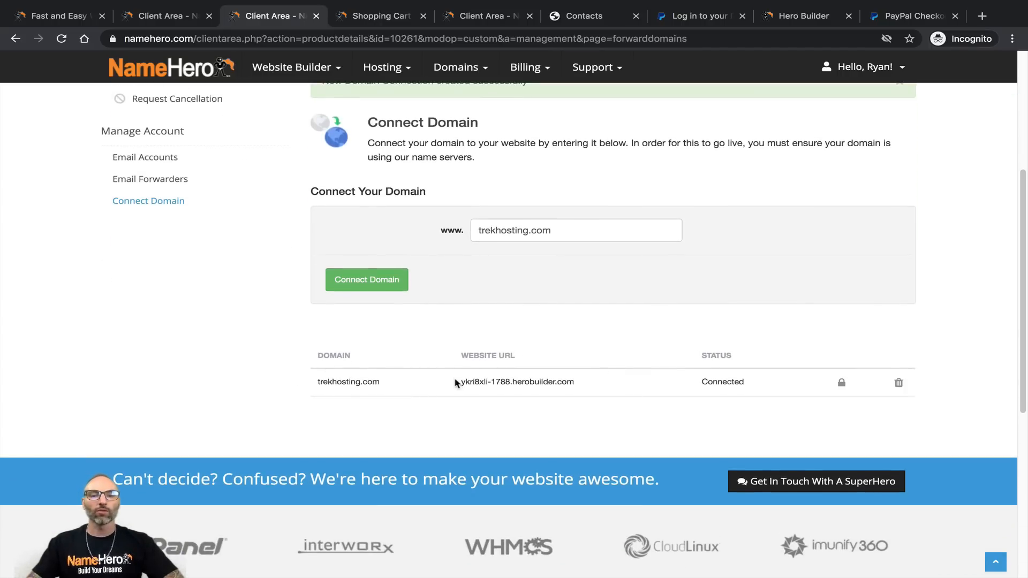
drag(461, 381, 553, 382)
double_click(722, 382)
scroll(720, 382, down, 1)
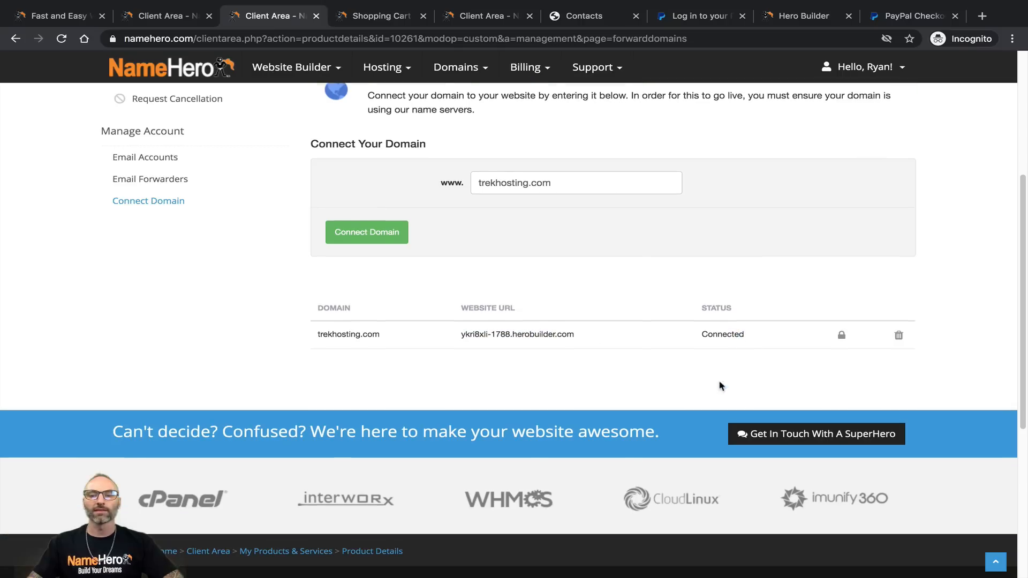
click(696, 348)
scroll(652, 367, up, 2)
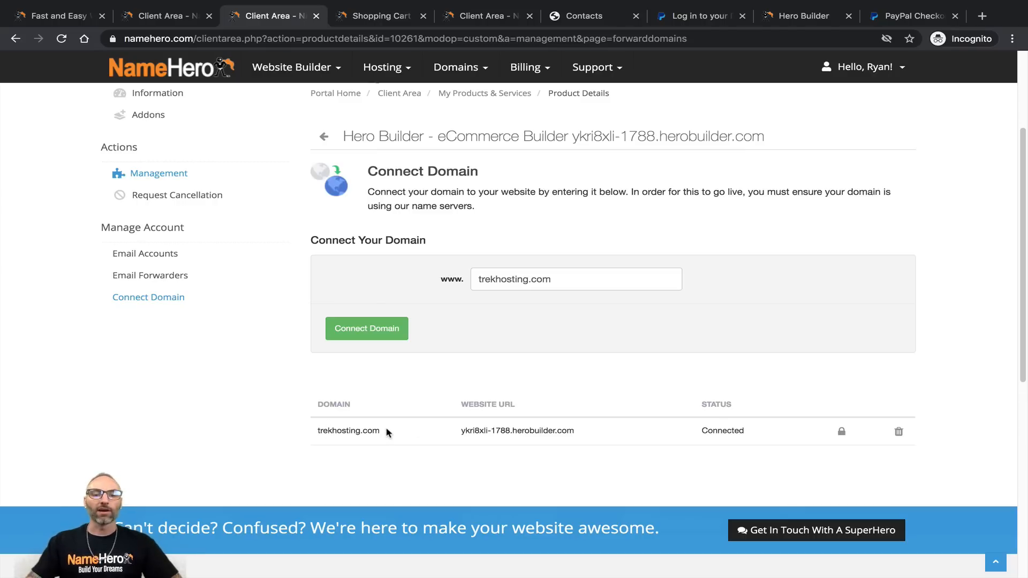
drag(390, 434, 315, 429)
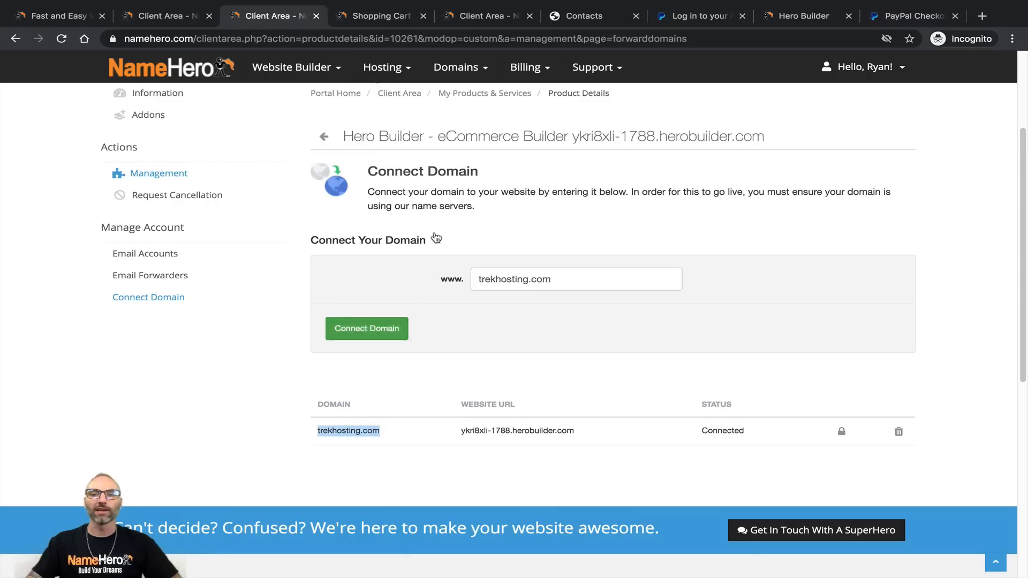
Step: Check the live fitness site, then request an SSL certificate for trekhosting.com
click(584, 24)
drag(584, 24, 394, 26)
click(263, 17)
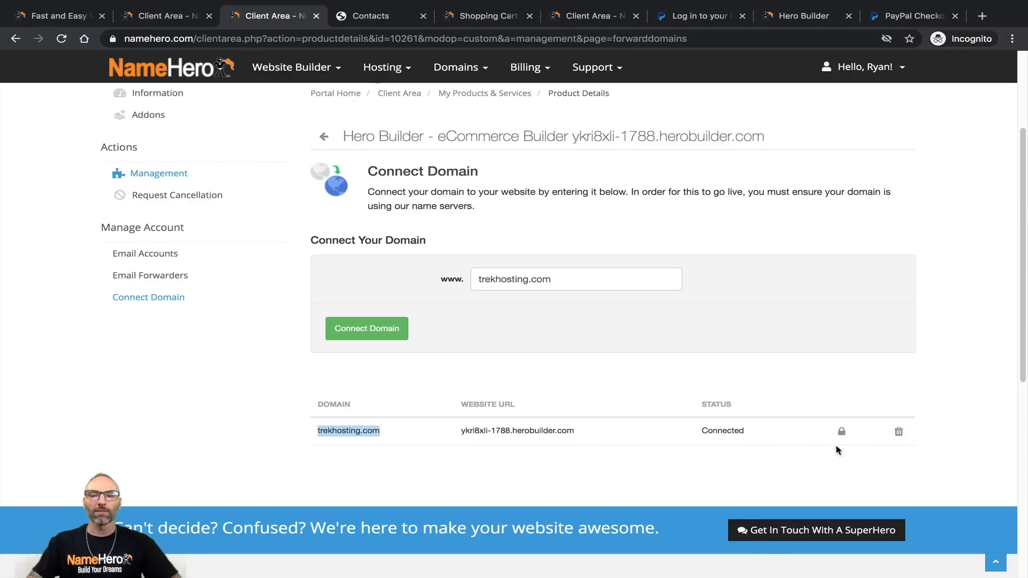
click(841, 431)
Step: Confirm generating the SSL certificate for trekhosting.com
click(689, 181)
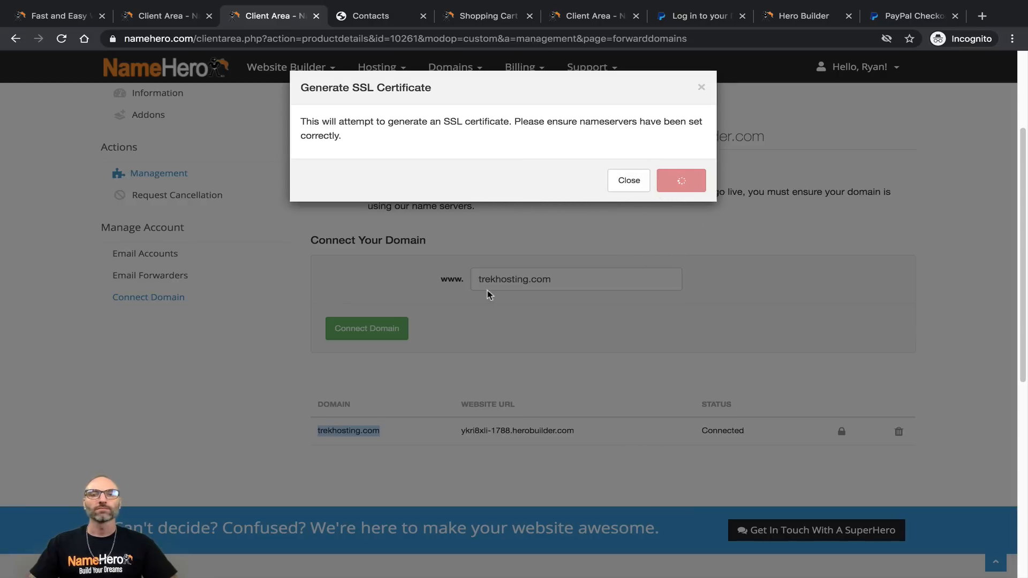
Step: Go to the Email Forwarders page for the Hero Builder product
click(159, 25)
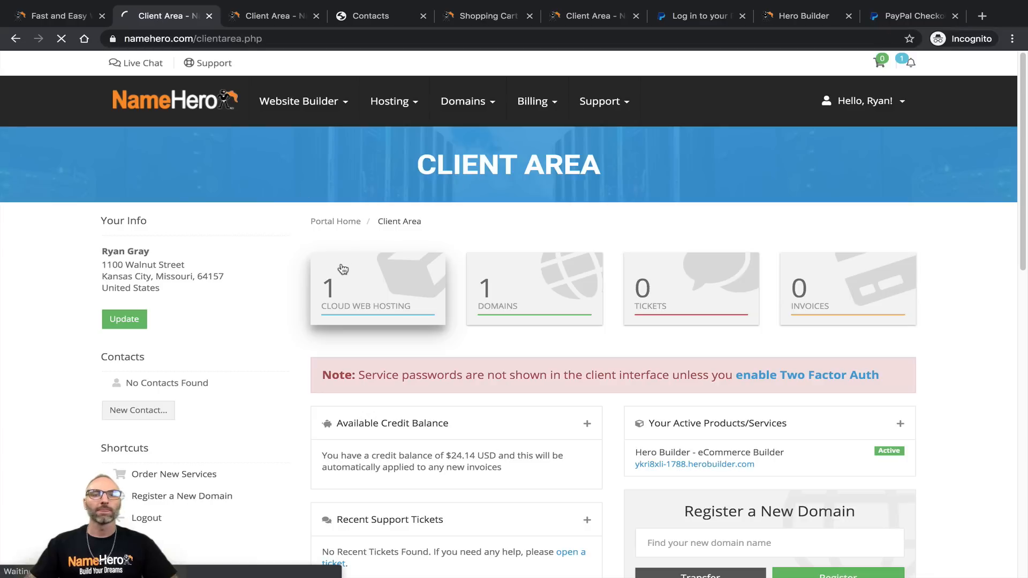
click(340, 267)
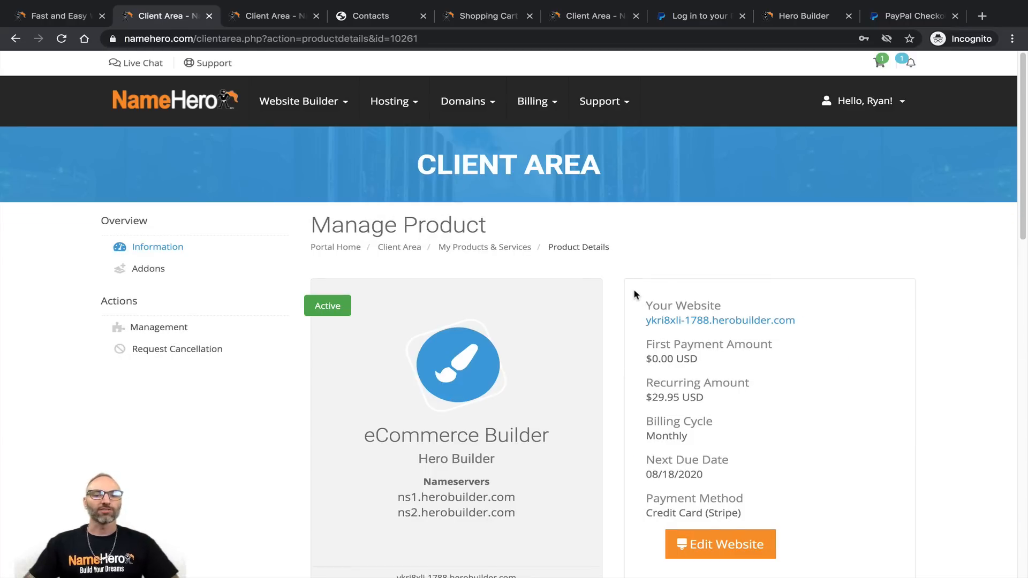
scroll(639, 294, down, 10)
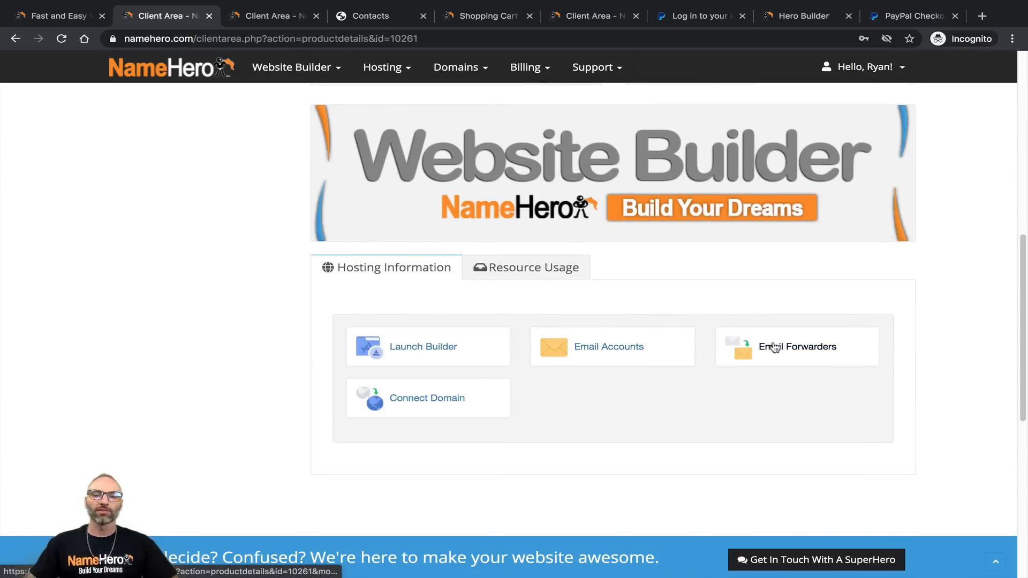
click(799, 352)
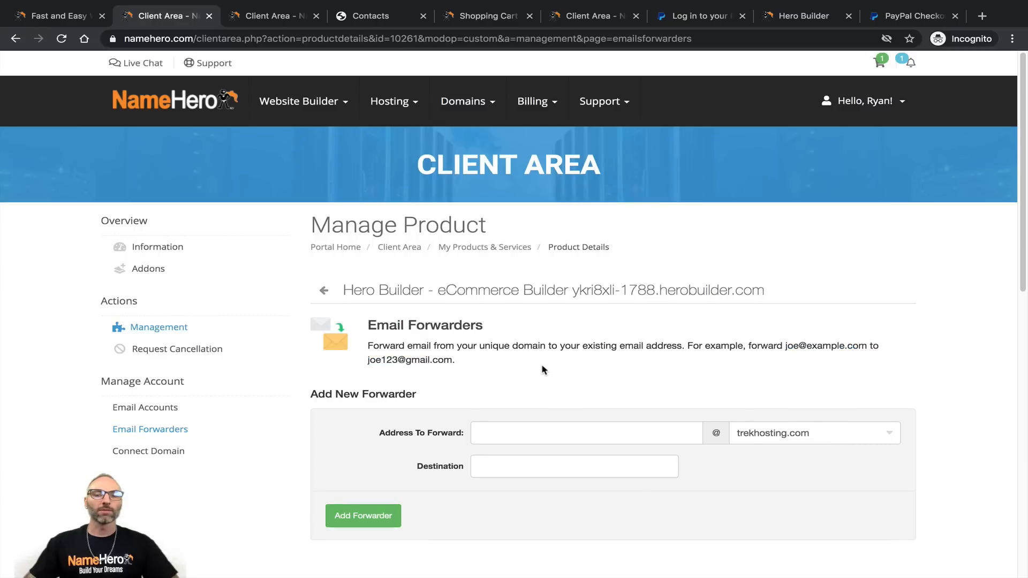
scroll(541, 369, down, 2)
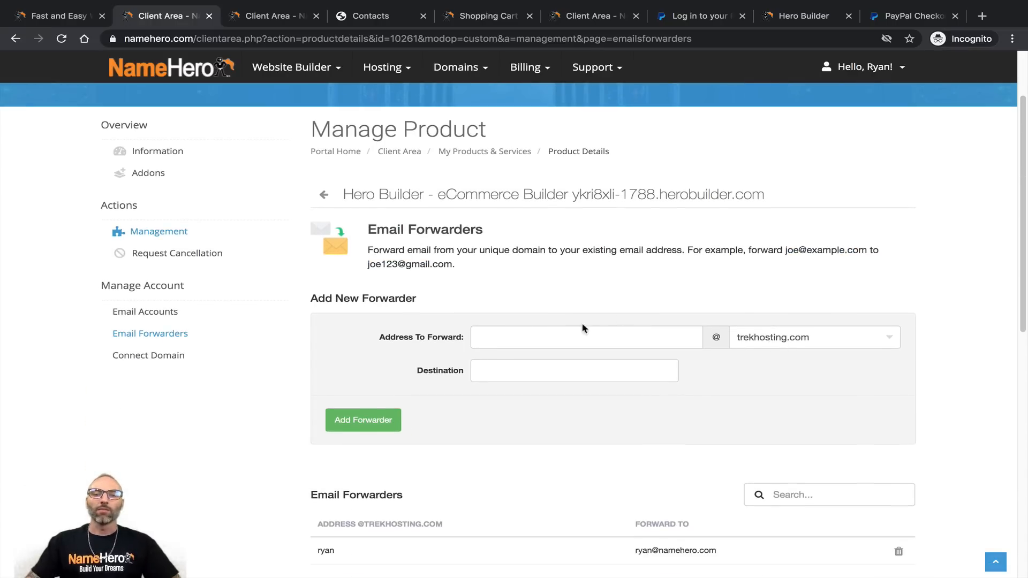
Step: Enter an alias and the external Gmail destination, then add the forwarder
click(512, 374)
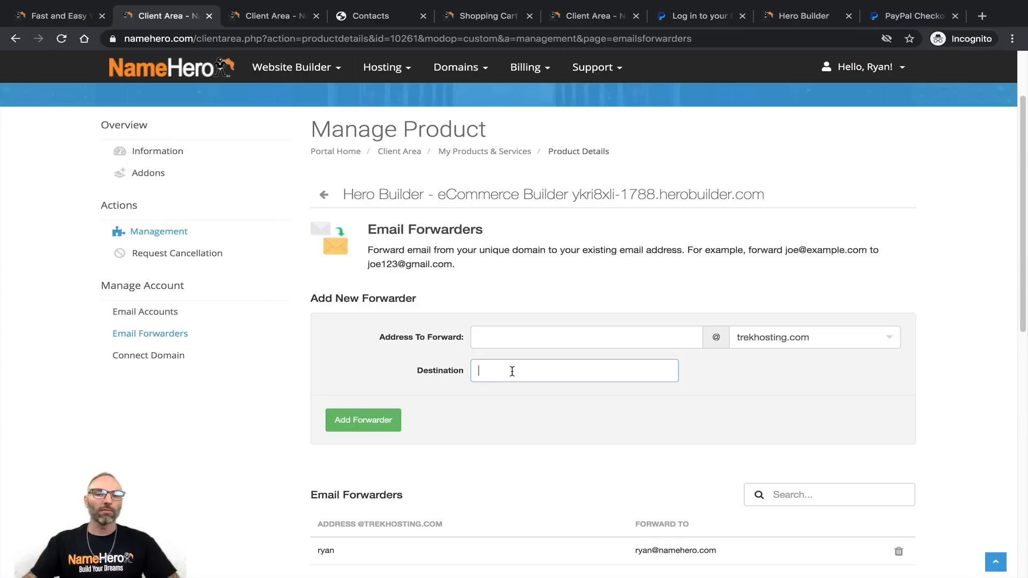
click(498, 335)
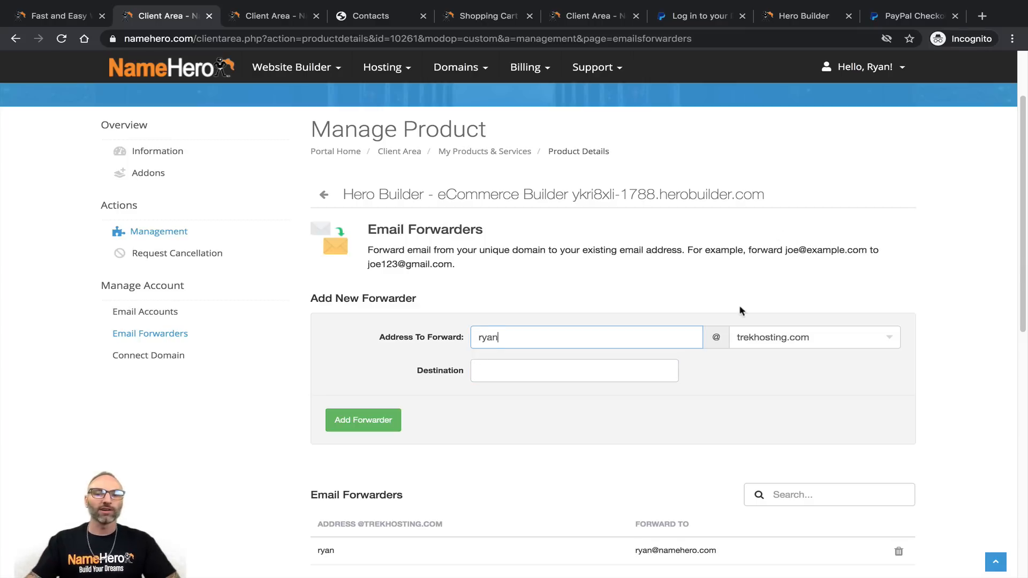
click(492, 376)
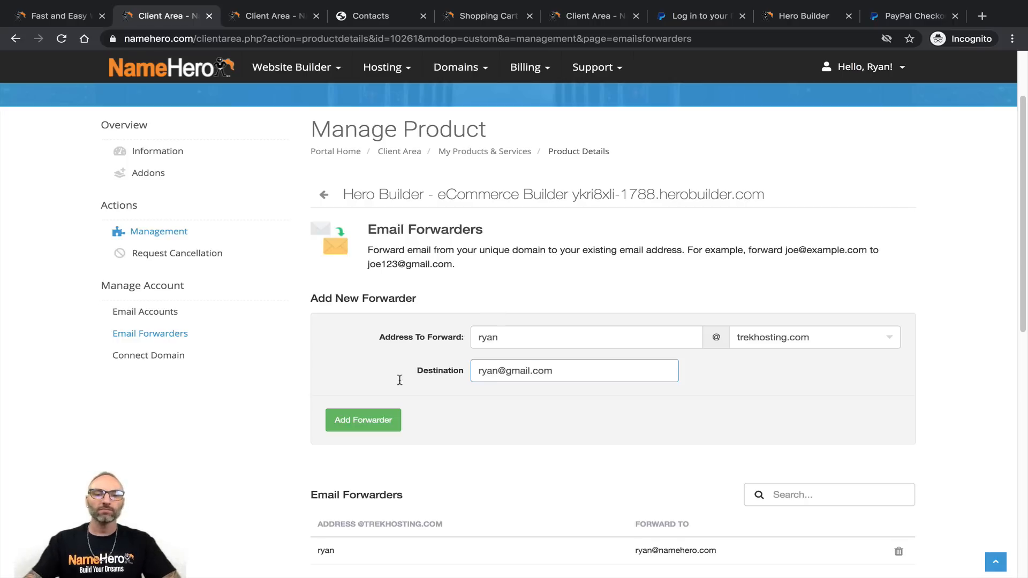
click(353, 422)
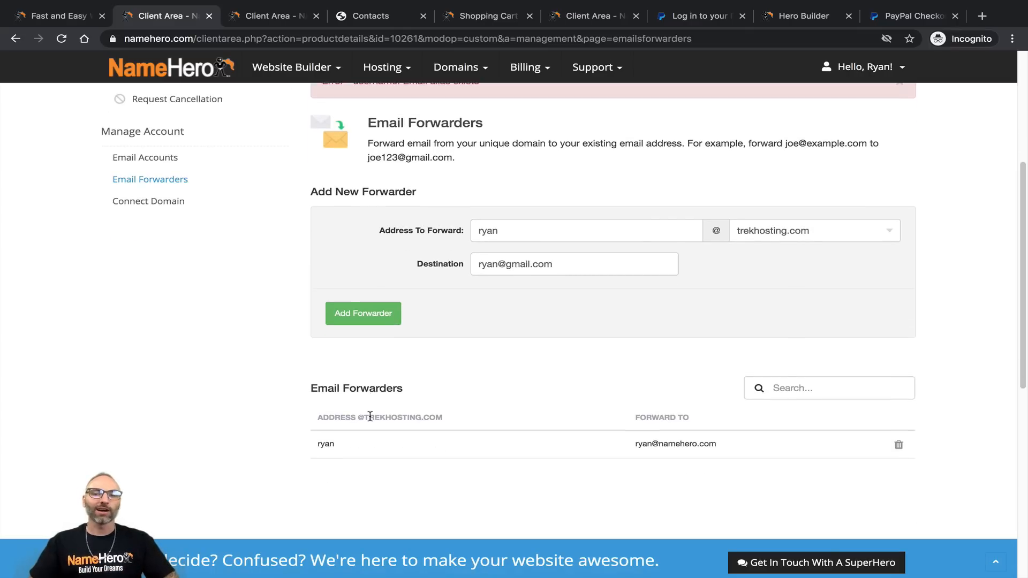
Step: Revise the alias after the duplicate error and add the forwarder again
scroll(471, 271, up, 1)
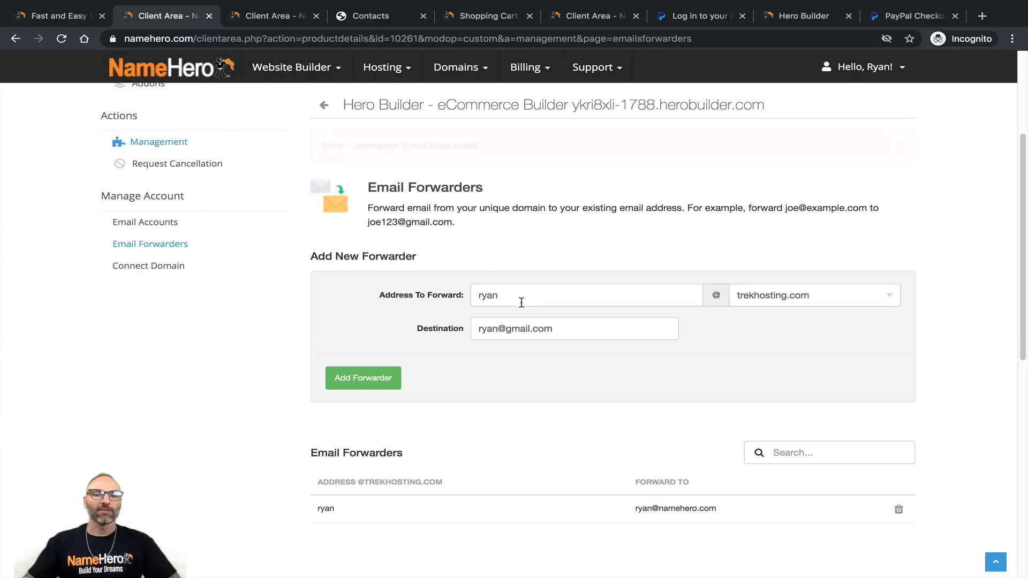
click(496, 295)
click(363, 378)
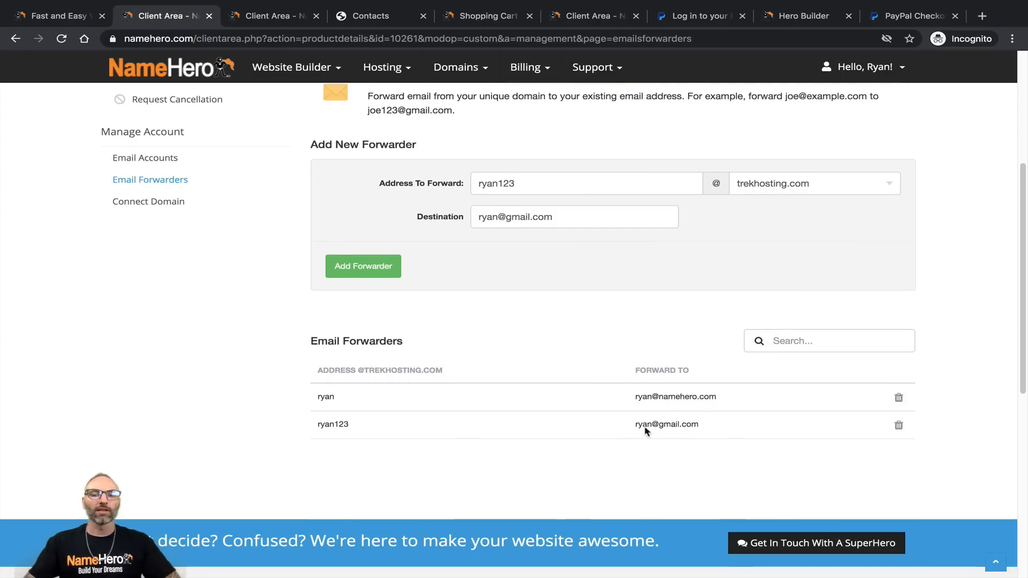
scroll(597, 356, up, 3)
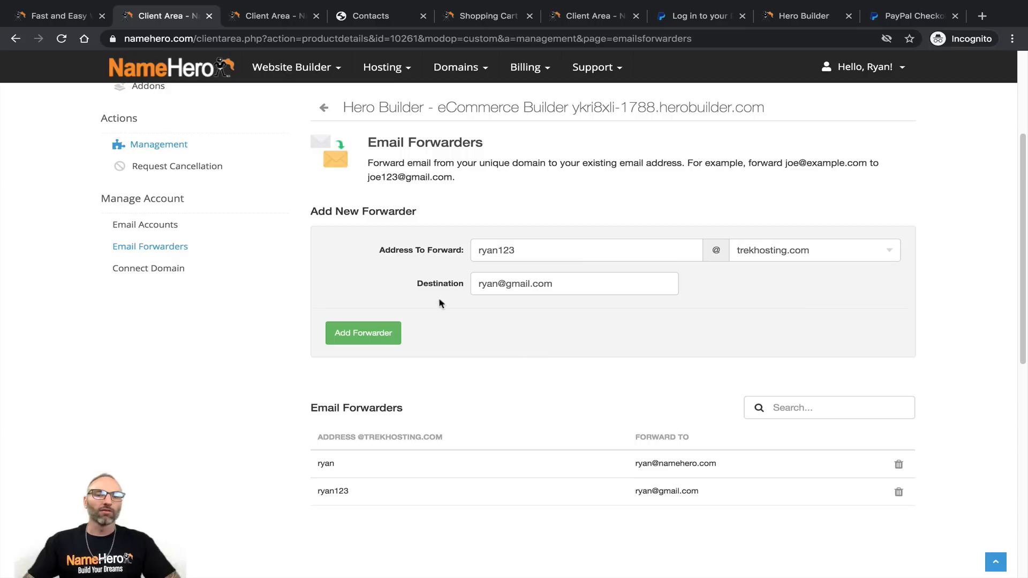
click(174, 255)
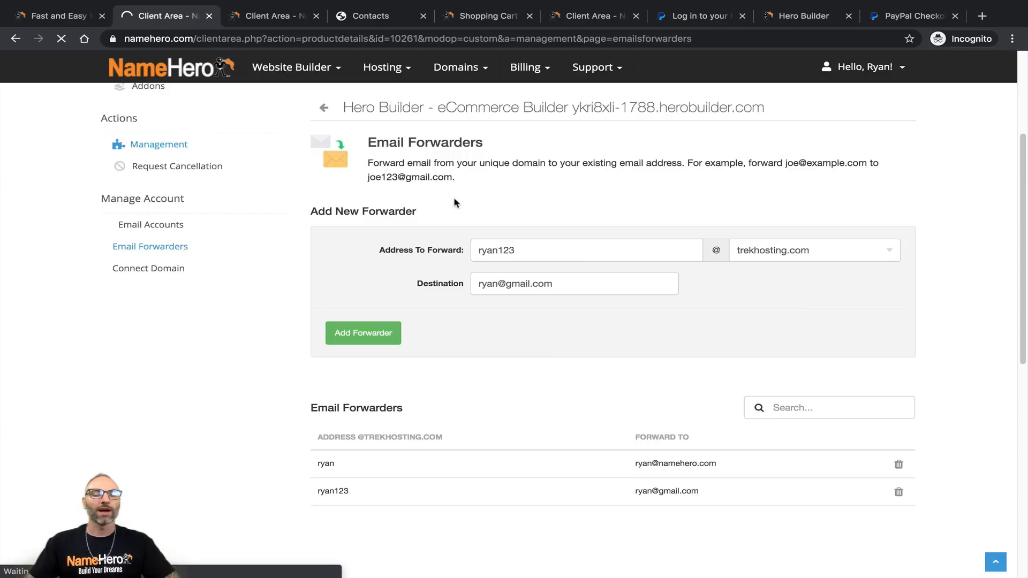
Step: Create the support mailbox on trekhosting.com with a generated password, copying the password
scroll(422, 232, down, 2)
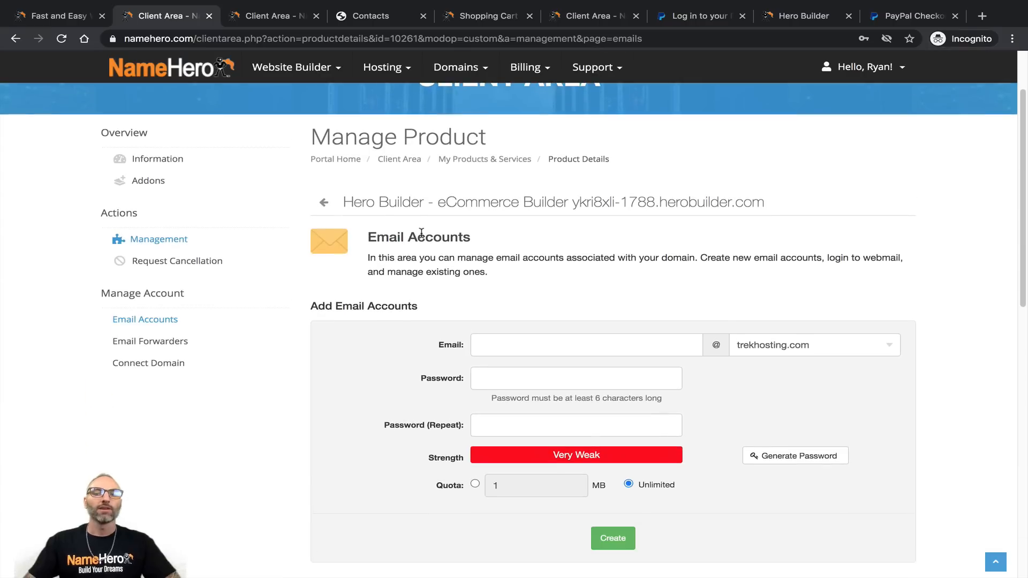
scroll(422, 232, down, 2)
scroll(620, 263, down, 1)
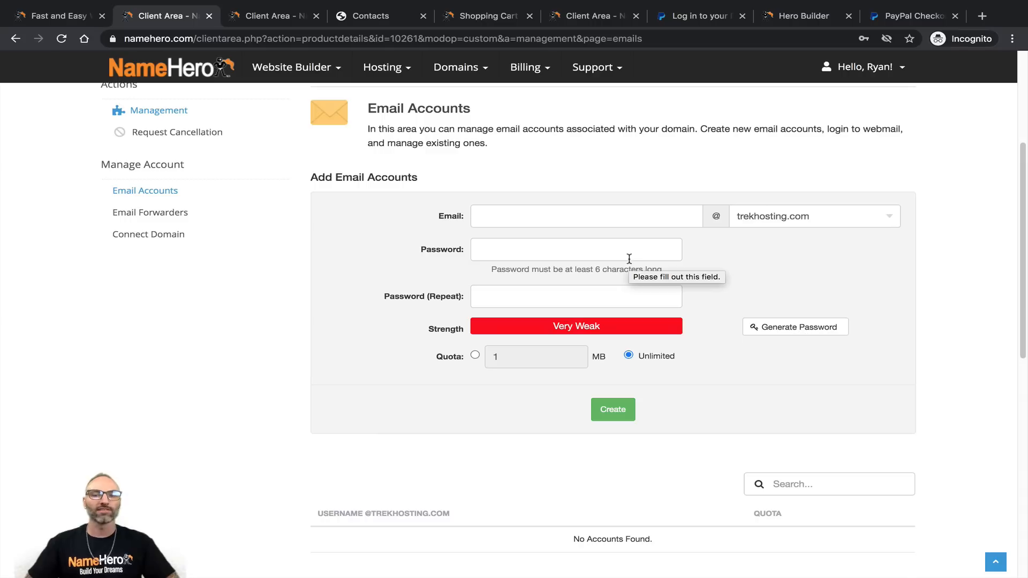
click(553, 214)
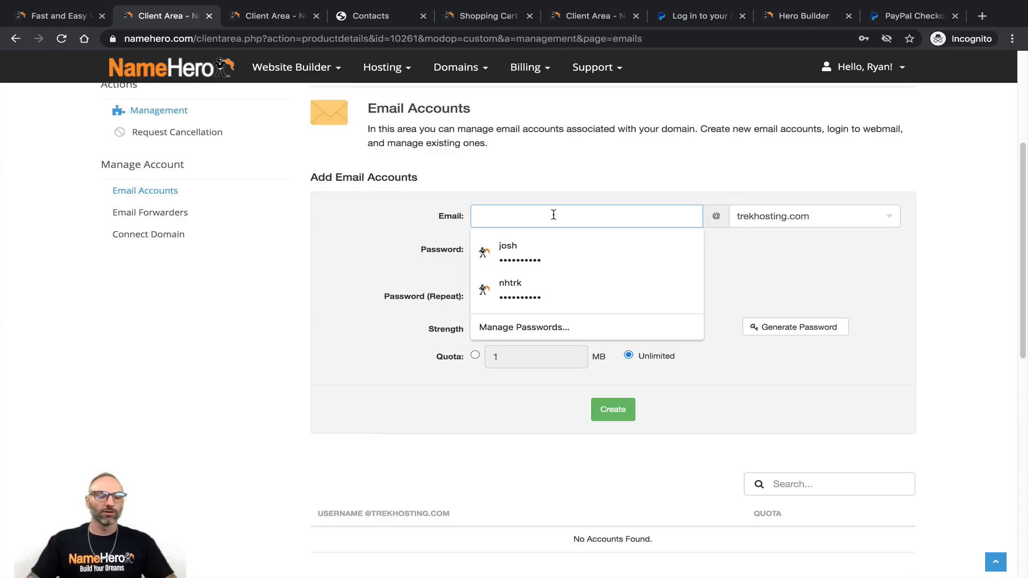
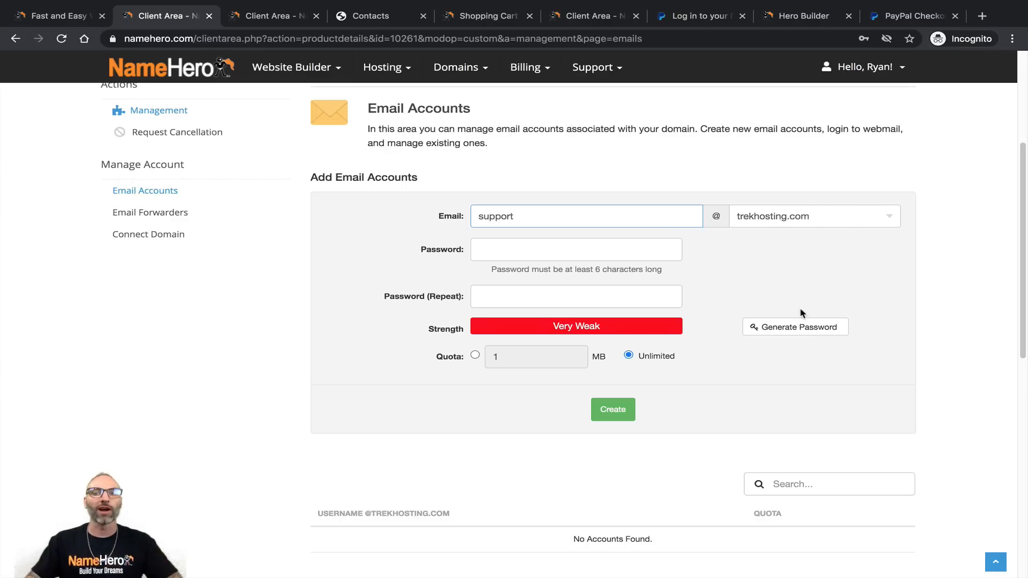
click(793, 327)
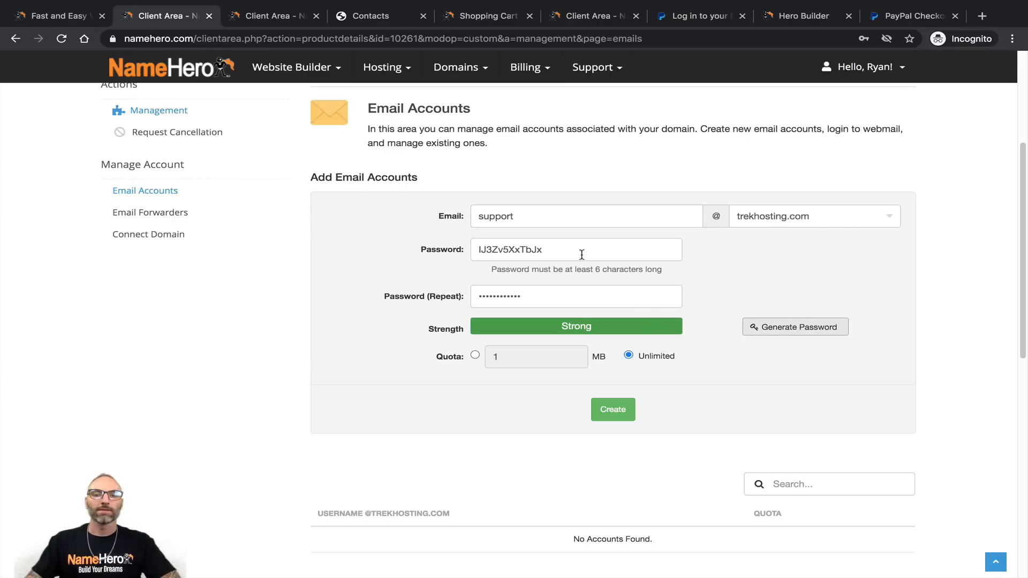
drag(582, 253, 466, 249)
right_click(487, 246)
click(522, 333)
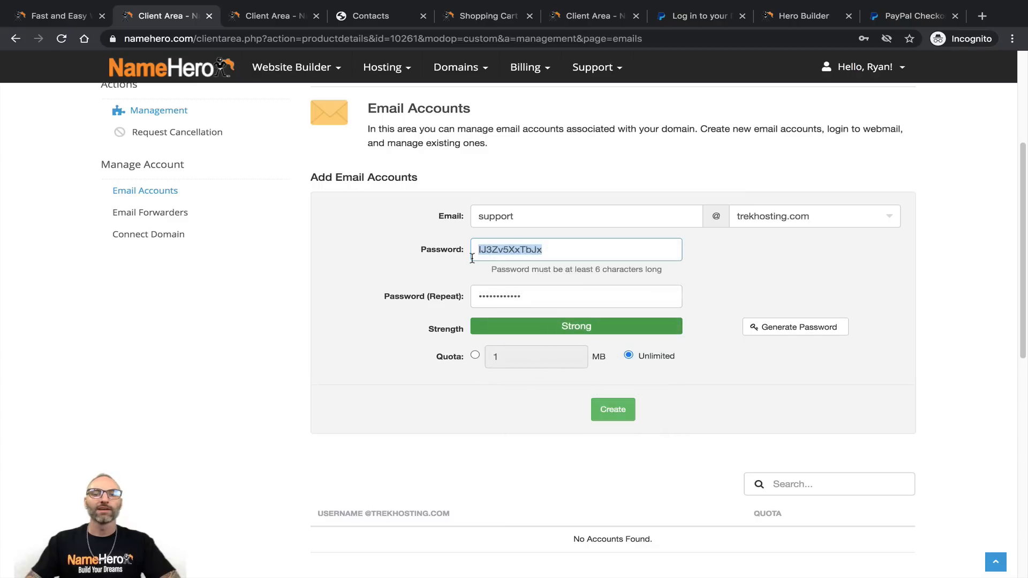
click(621, 411)
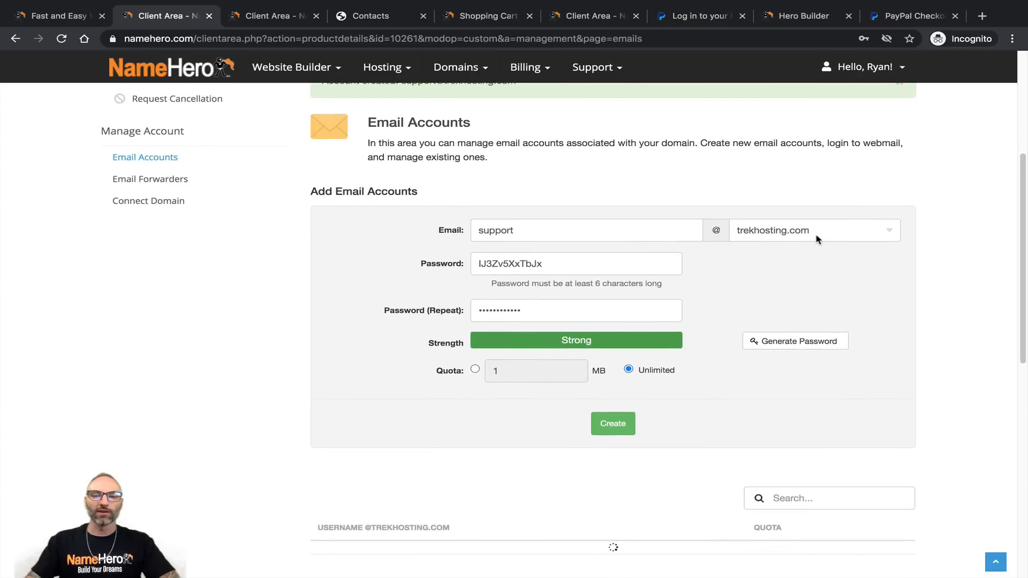
scroll(515, 332, down, 1)
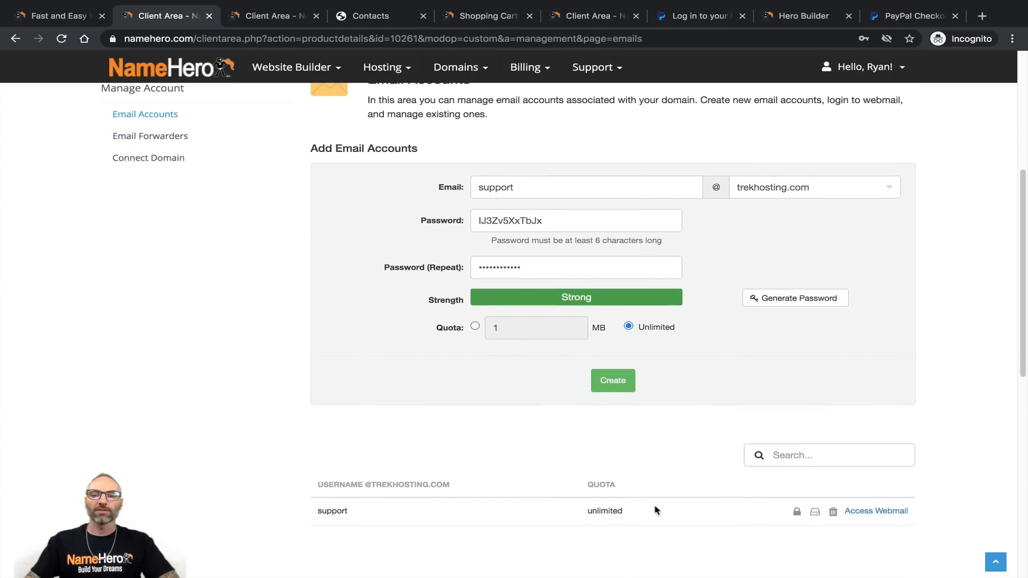
Step: Log in to Roundcube as the support mailbox with the copied password, then return to the client area
click(890, 510)
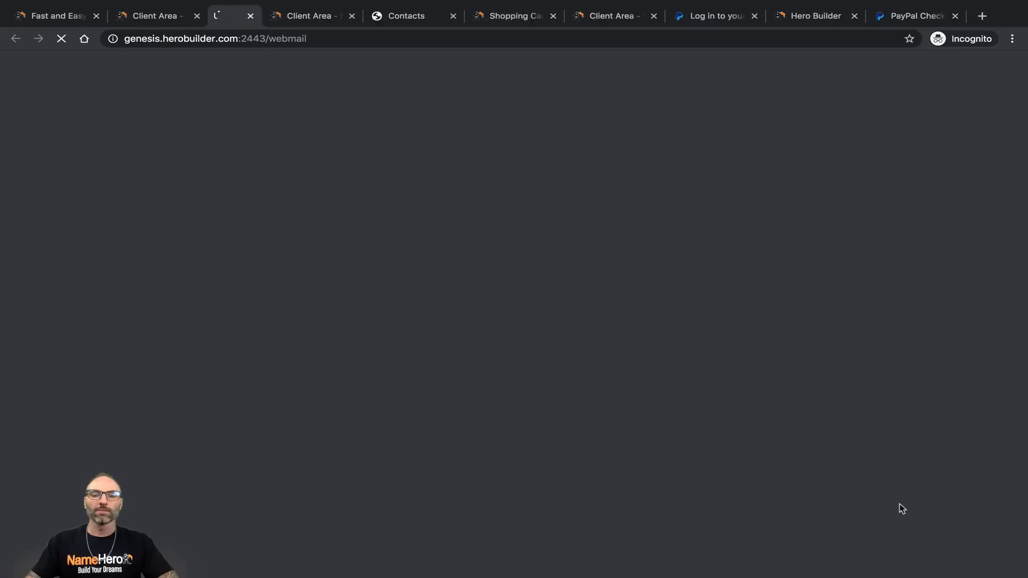
text(ryan)
key(BackSpace)
key(BackSpace)
key(BackSpace)
key(BackSpace)
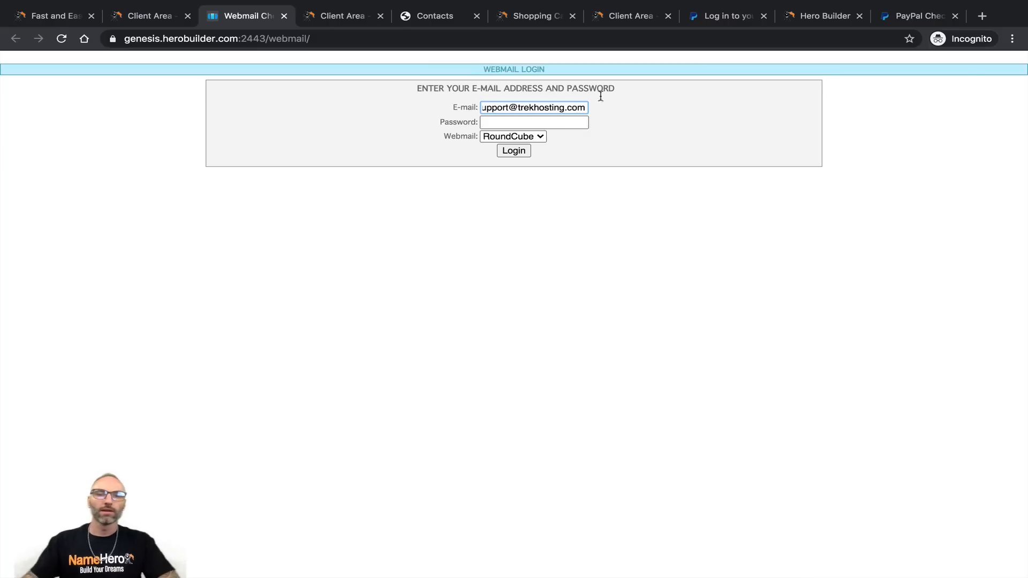
click(510, 122)
right_click(512, 119)
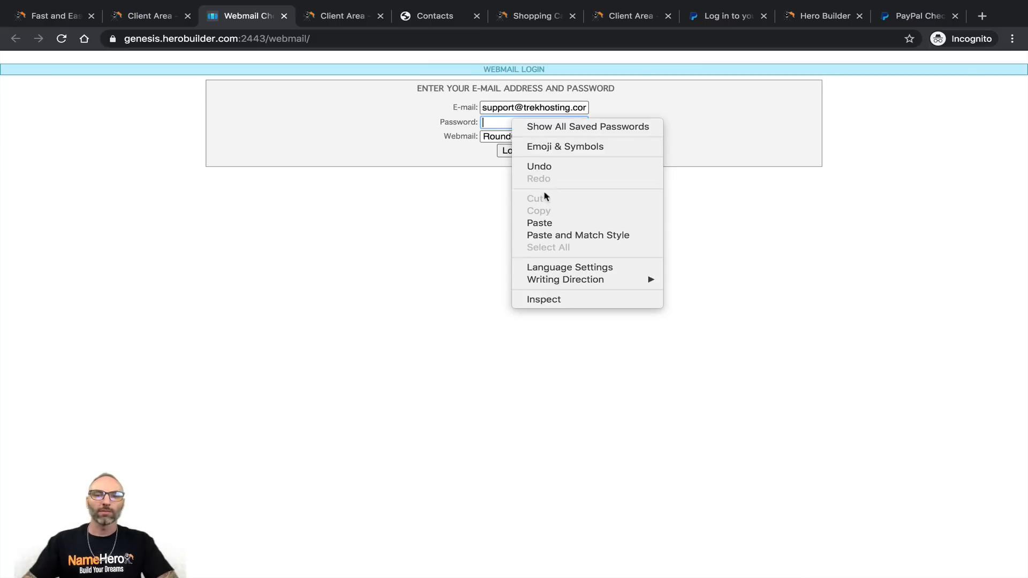
click(543, 223)
click(507, 150)
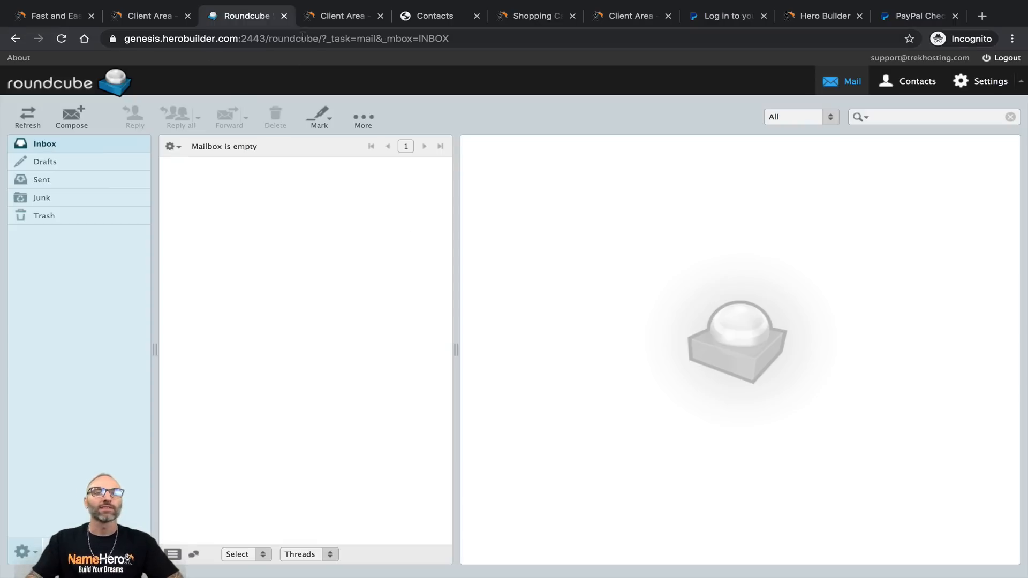
click(321, 16)
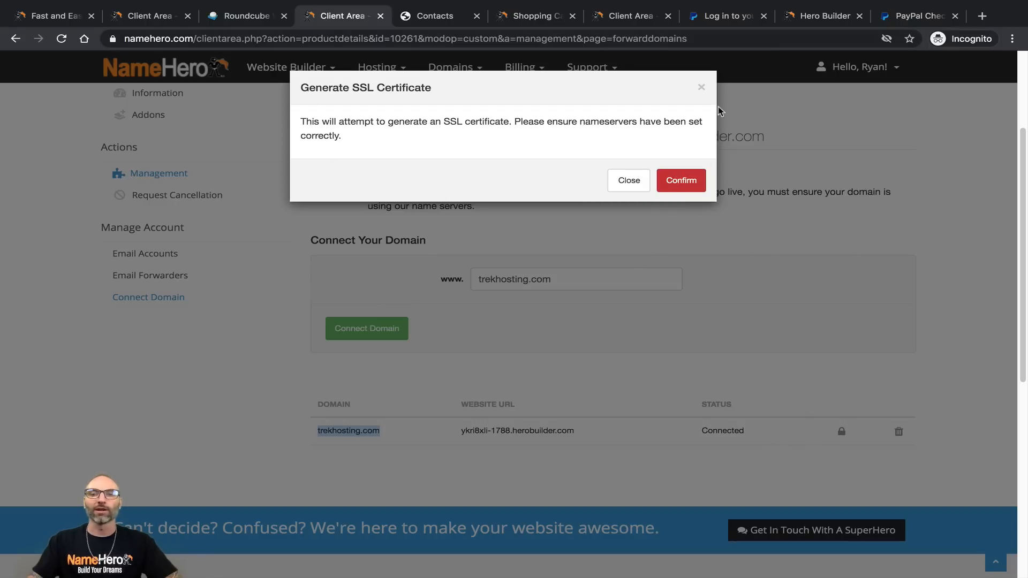
Step: Dismiss the Generate SSL prompt and copy the domain name trekhosting.com
click(701, 87)
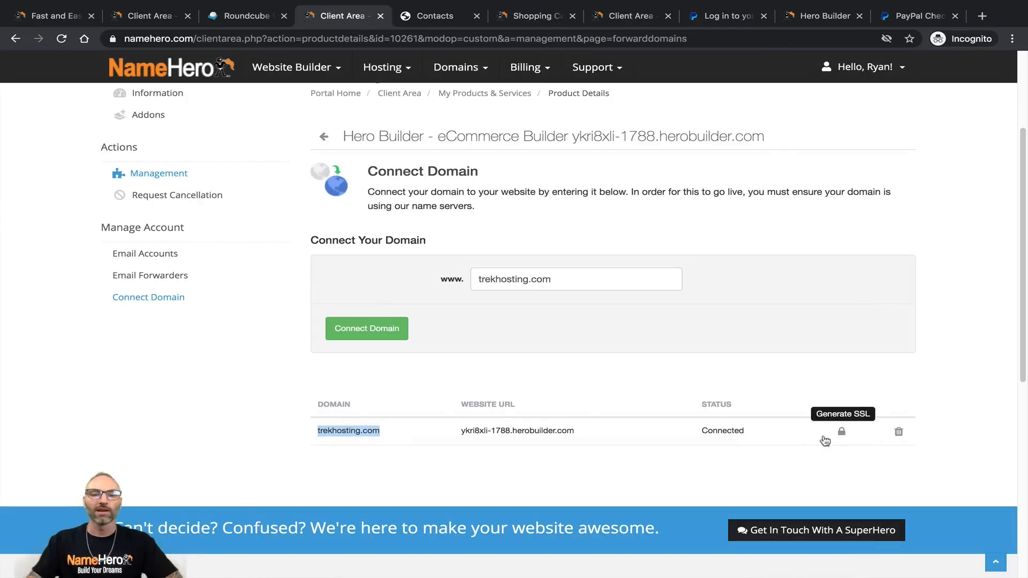
right_click(335, 438)
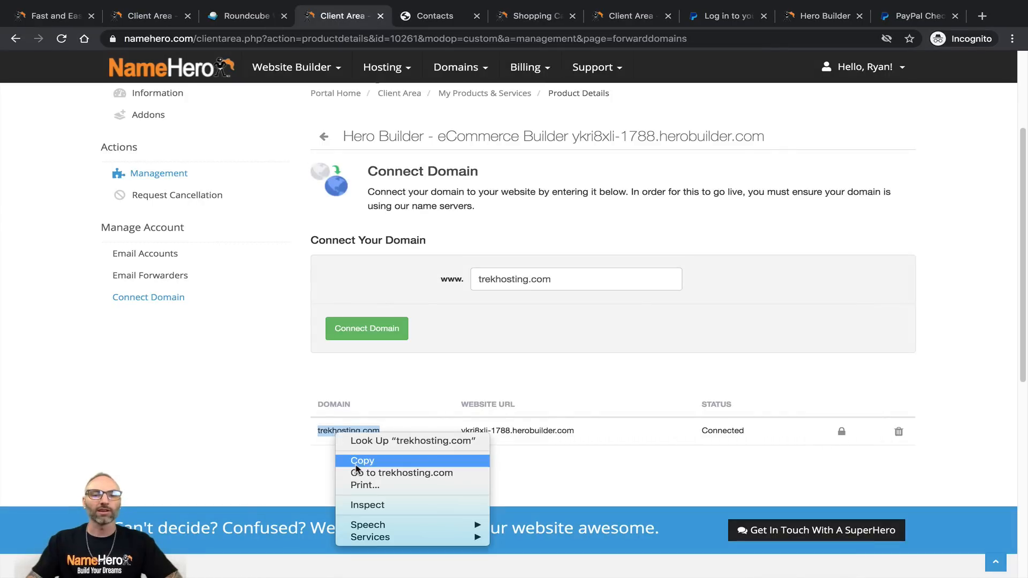
click(356, 462)
Step: Replace the browser address with trekhosting.com and load the live site
click(302, 42)
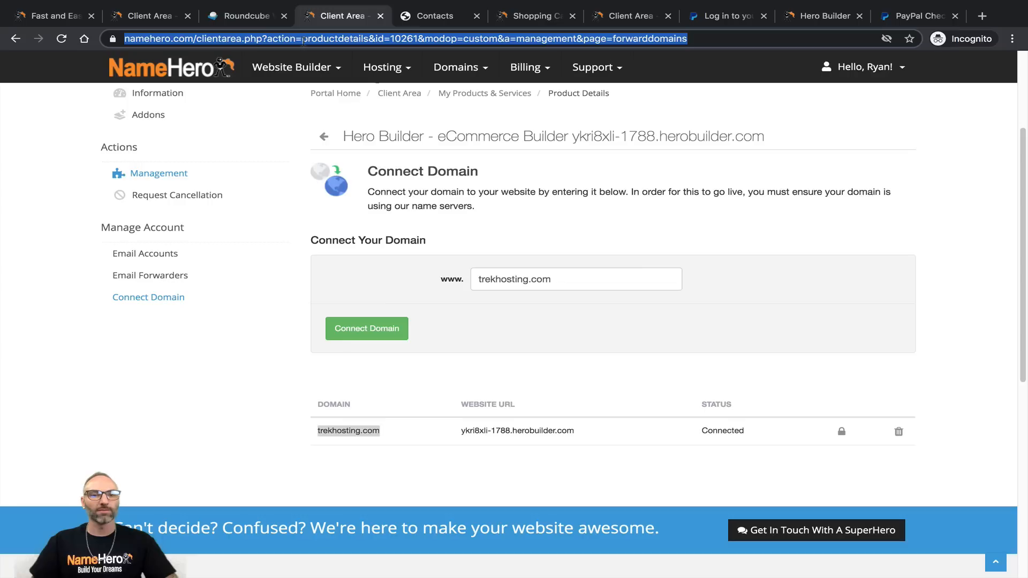
text(√)
key(BackSpace)
key(super+v)
key(Return)
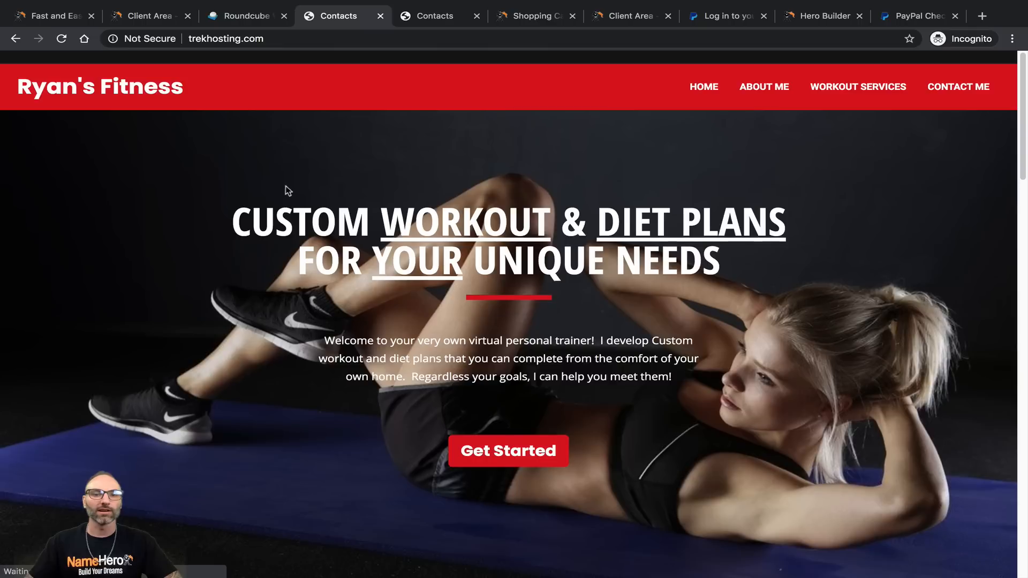
click(209, 43)
key(Left)
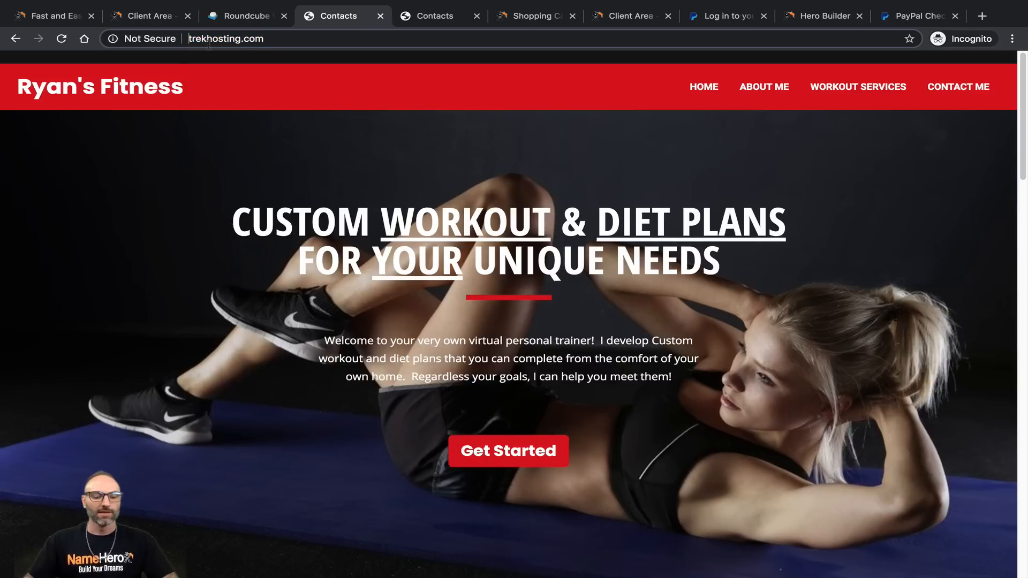
text(https:/)
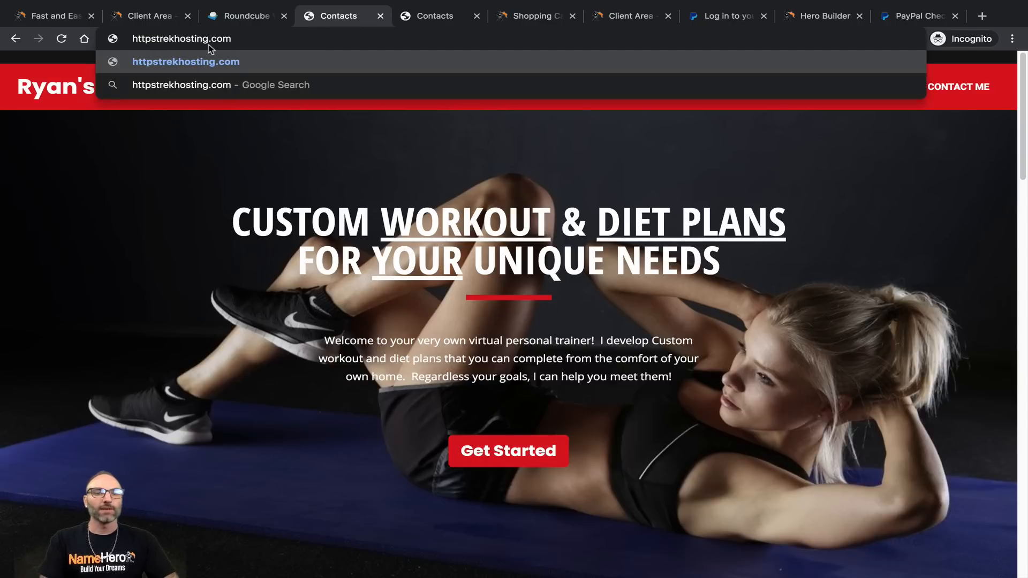
text(/)
key(Return)
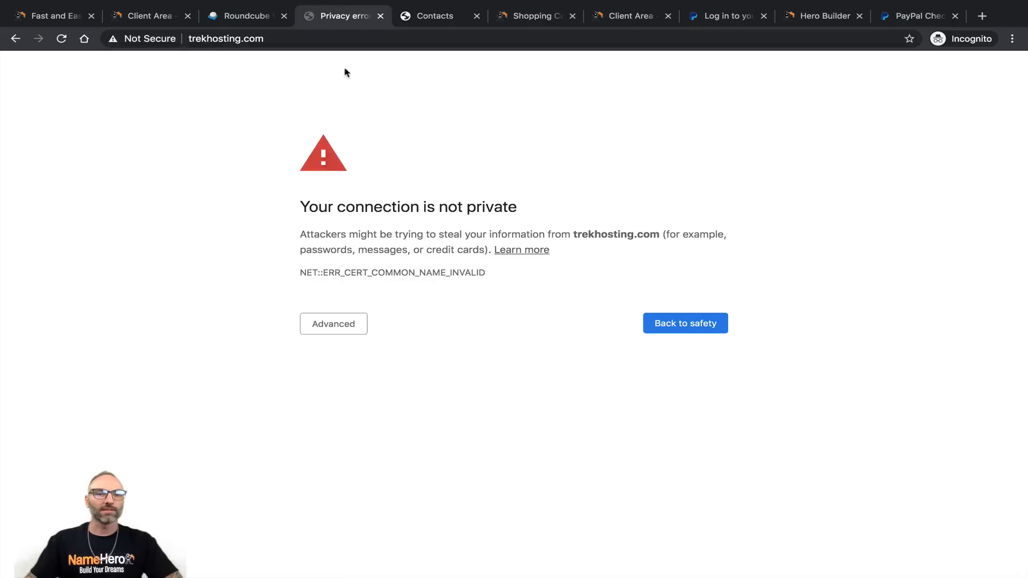
click(15, 39)
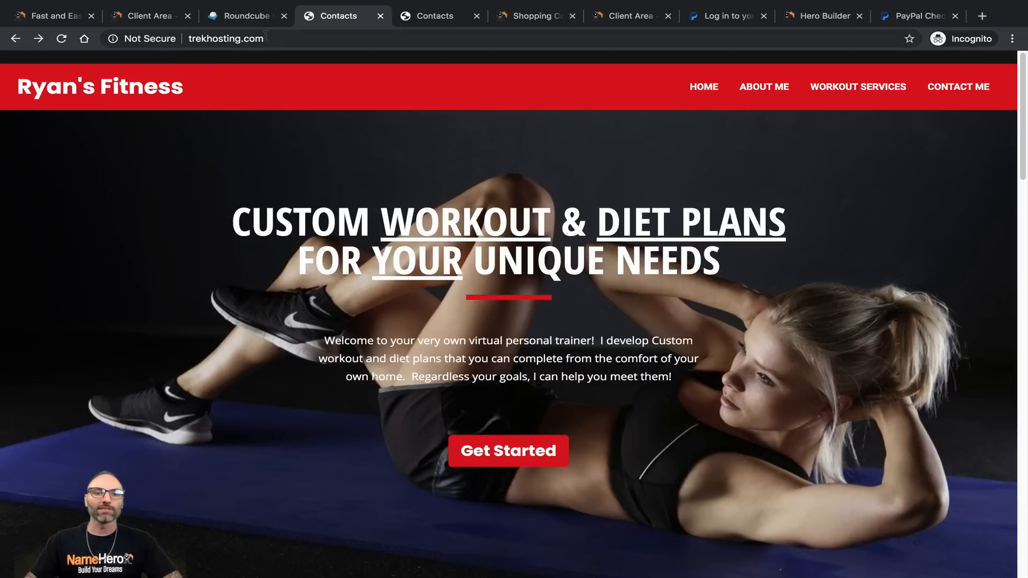
Step: Browse through the About Me and Workout Services pages of the live site
click(759, 87)
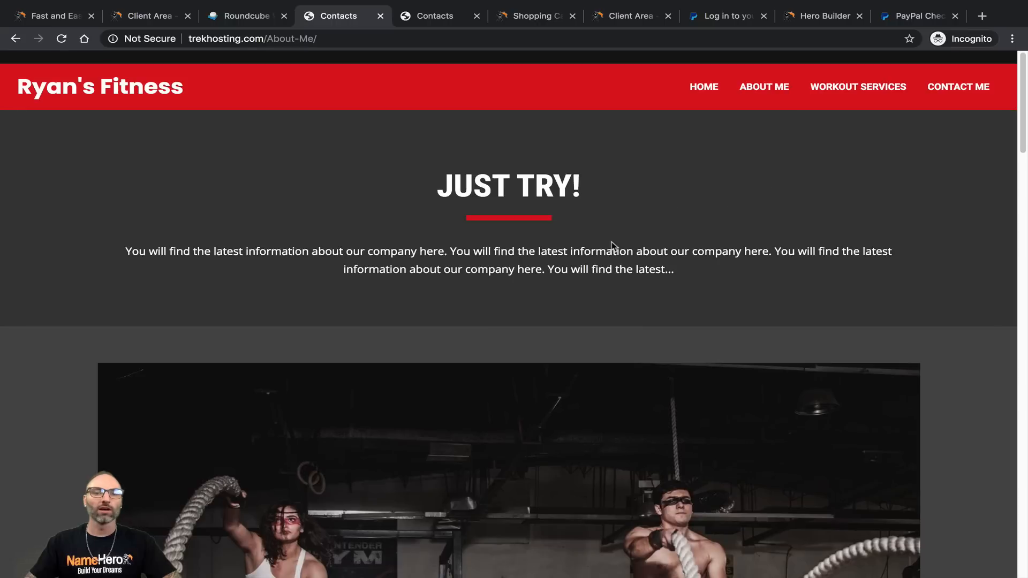
scroll(598, 248, down, 4)
scroll(589, 247, down, 8)
scroll(586, 248, up, 13)
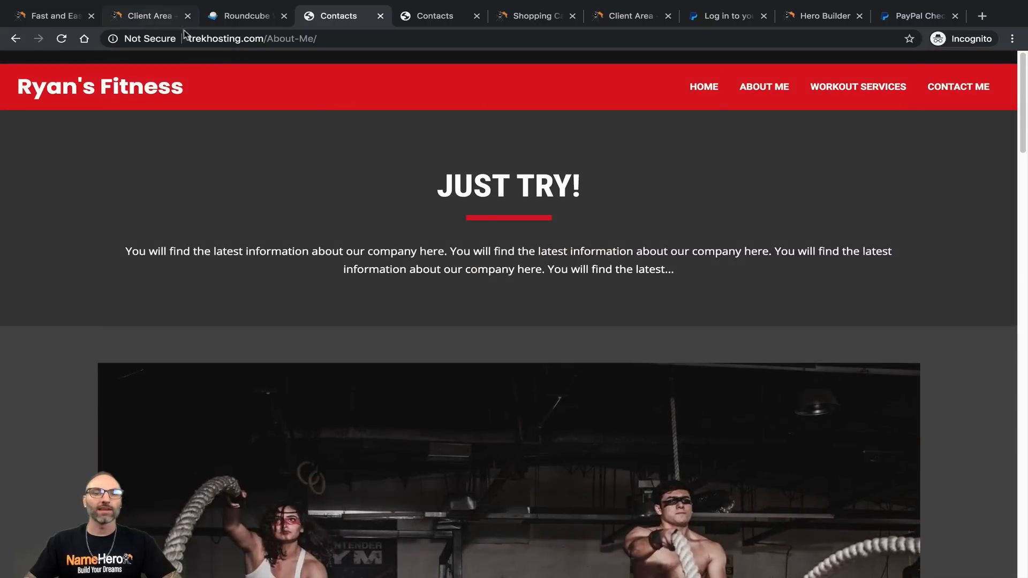
click(824, 90)
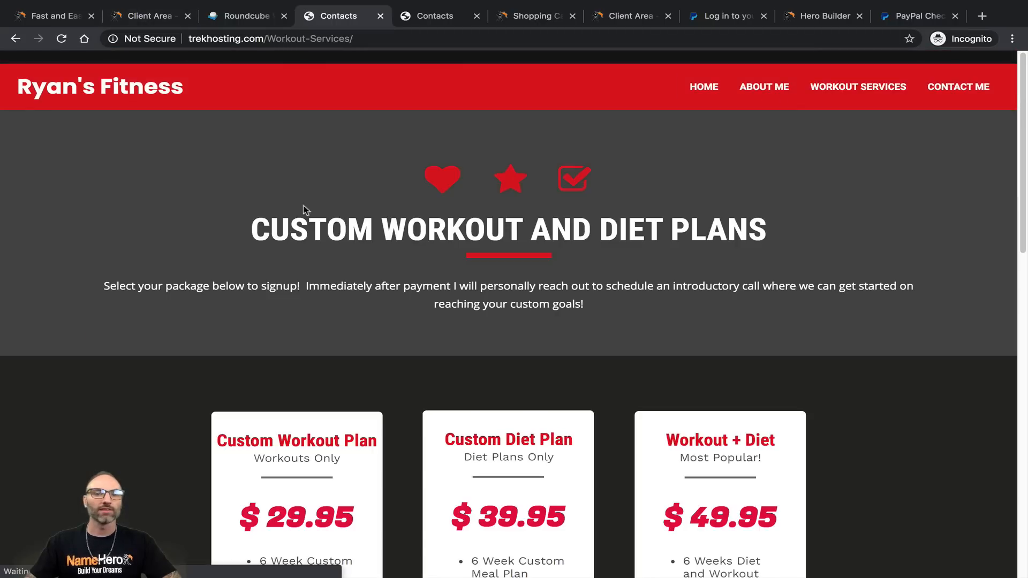
scroll(309, 221, down, 6)
scroll(309, 221, down, 8)
scroll(333, 252, up, 15)
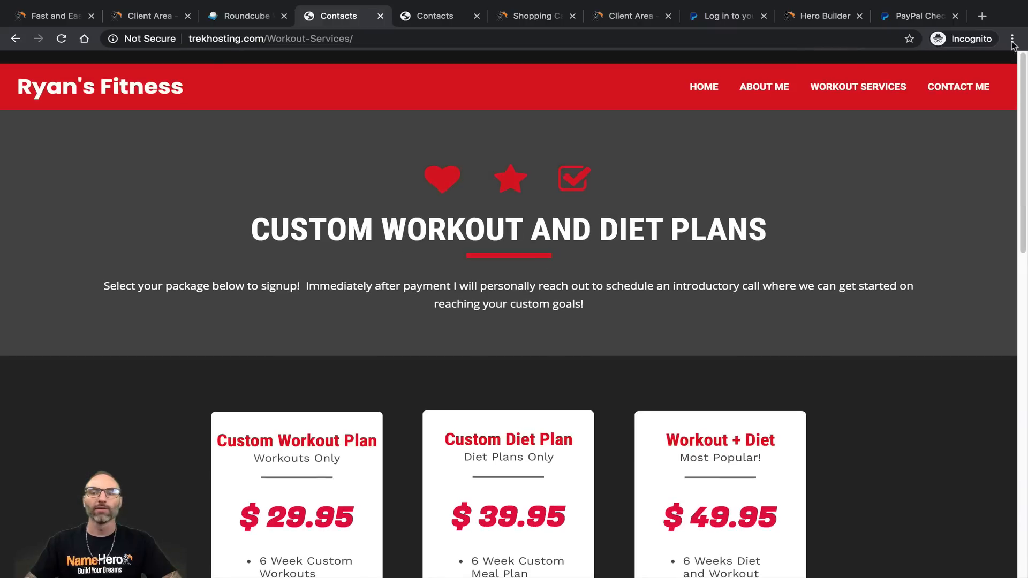
Step: Visit Contact Me and Home, then review the Workout Services plans at $29.95, $39.95 and $49.95
click(959, 90)
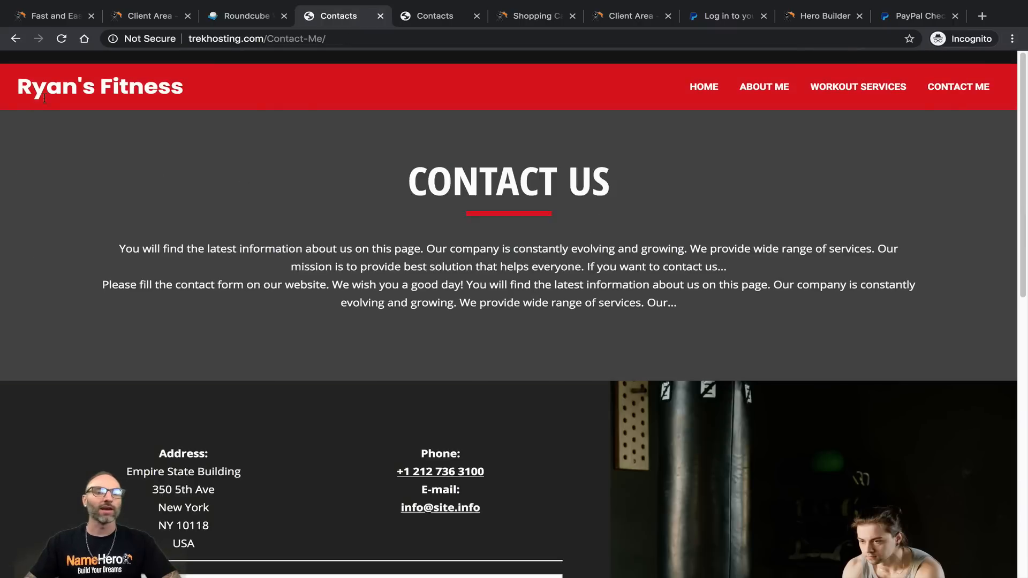
click(706, 96)
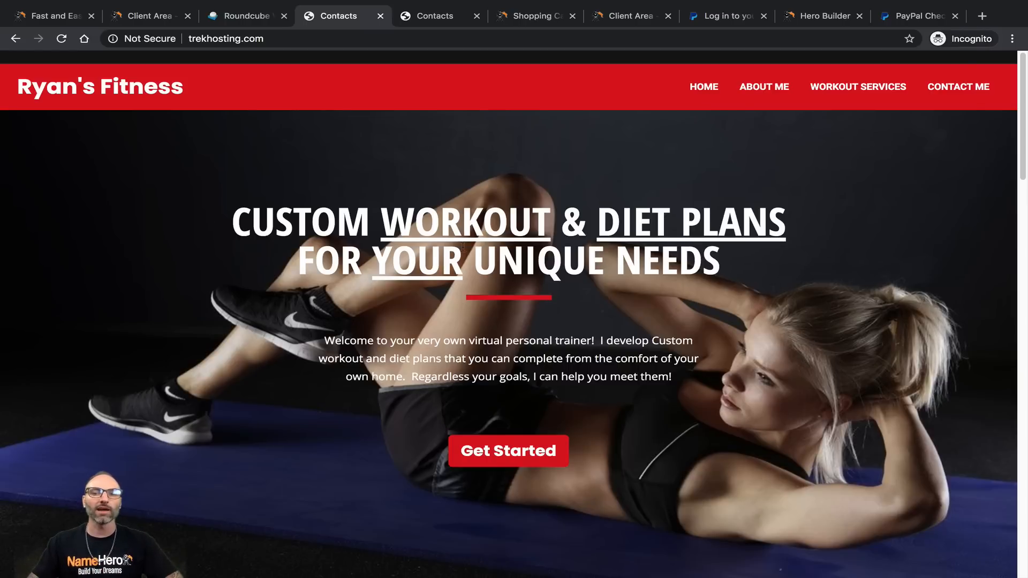
click(870, 100)
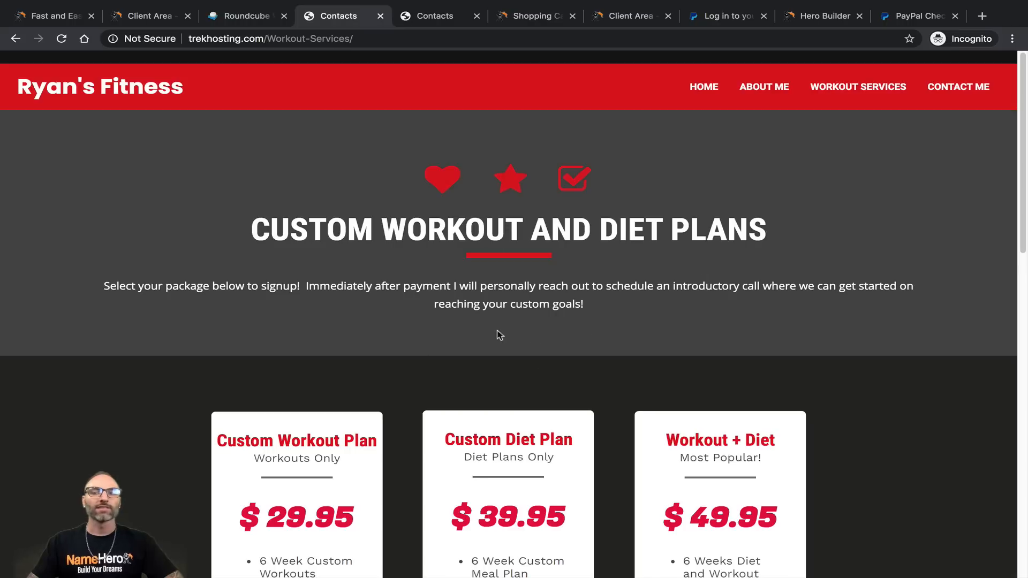
scroll(373, 459, down, 5)
scroll(372, 460, down, 9)
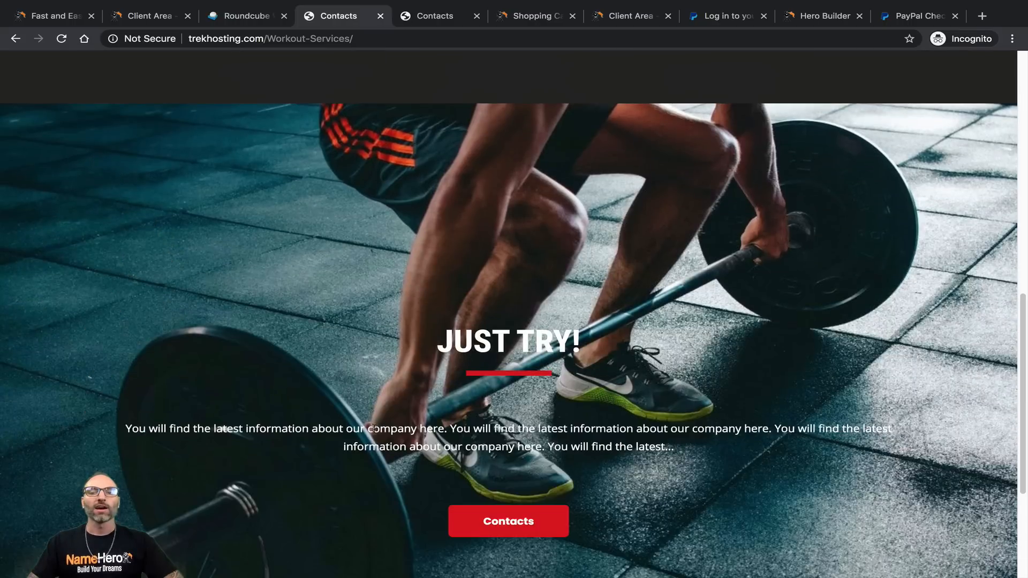
scroll(398, 469, up, 8)
scroll(405, 453, up, 6)
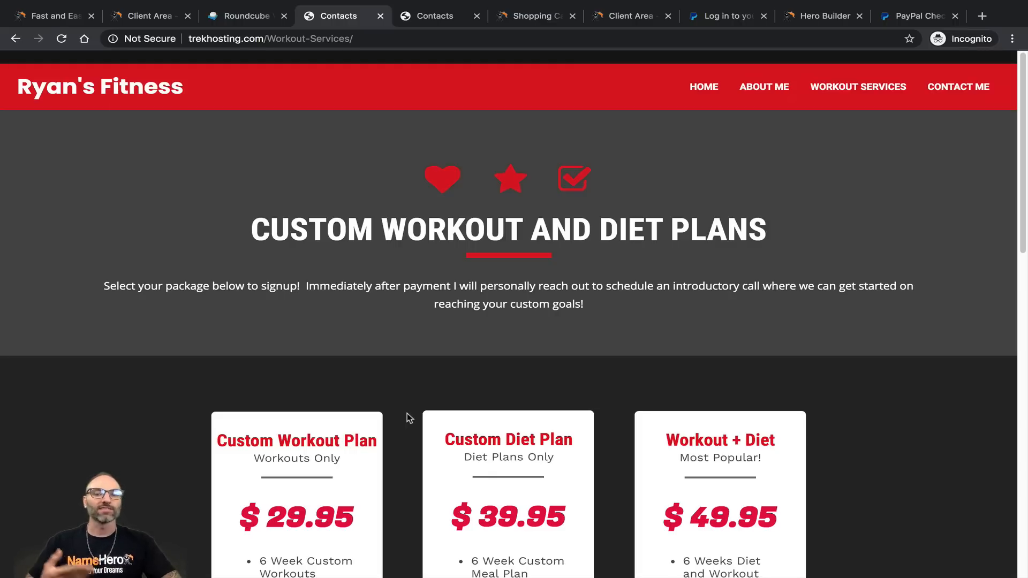
scroll(425, 371, down, 2)
scroll(417, 344, up, 2)
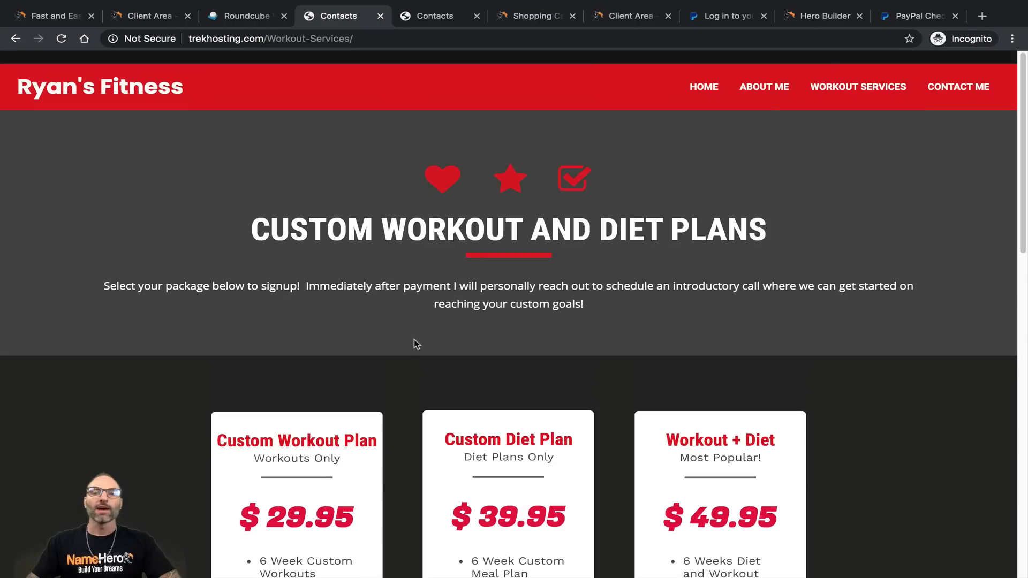